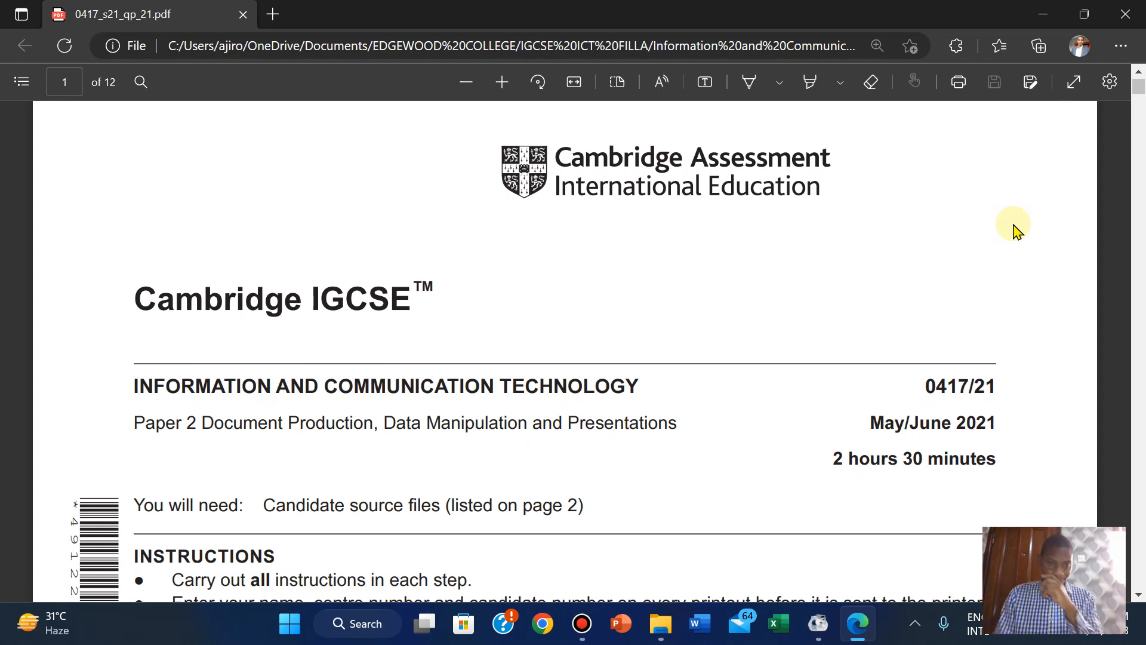
Scroll the exam paper PDF down to the Task 1 – Evidence Document section on page 2.
{"action": "scroll", "coordinate": [1017, 230], "scroll_direction": "down", "scroll_amount": 5}
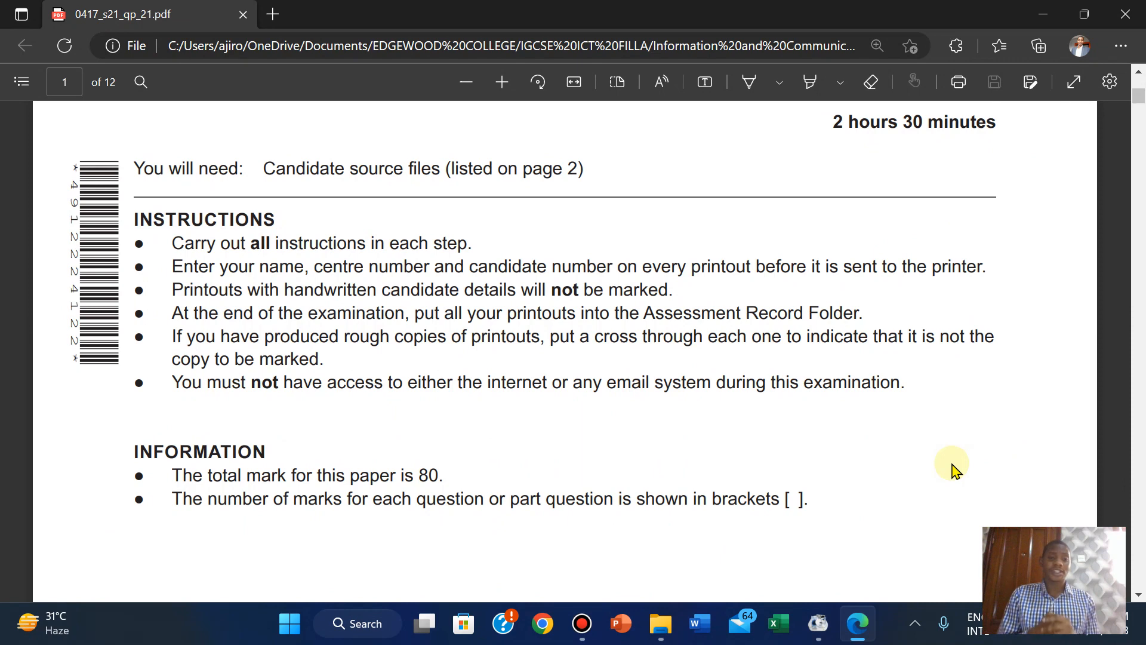
{"action": "scroll", "coordinate": [953, 469], "scroll_direction": "down", "scroll_amount": 8}
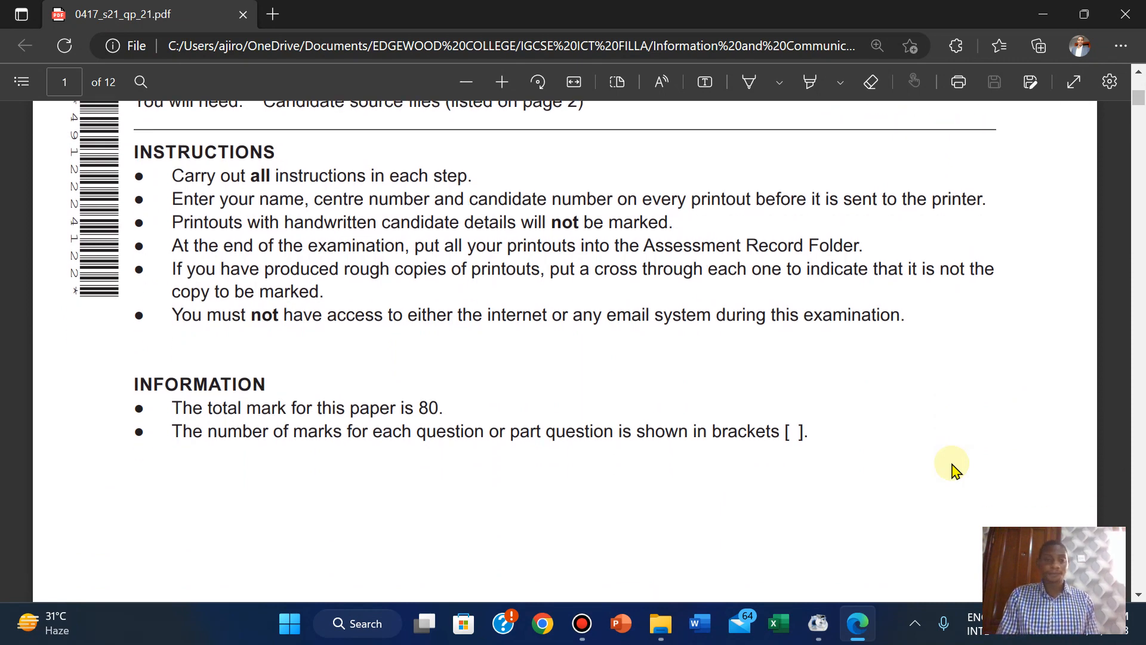
{"action": "scroll", "coordinate": [953, 470], "scroll_direction": "down", "scroll_amount": 8}
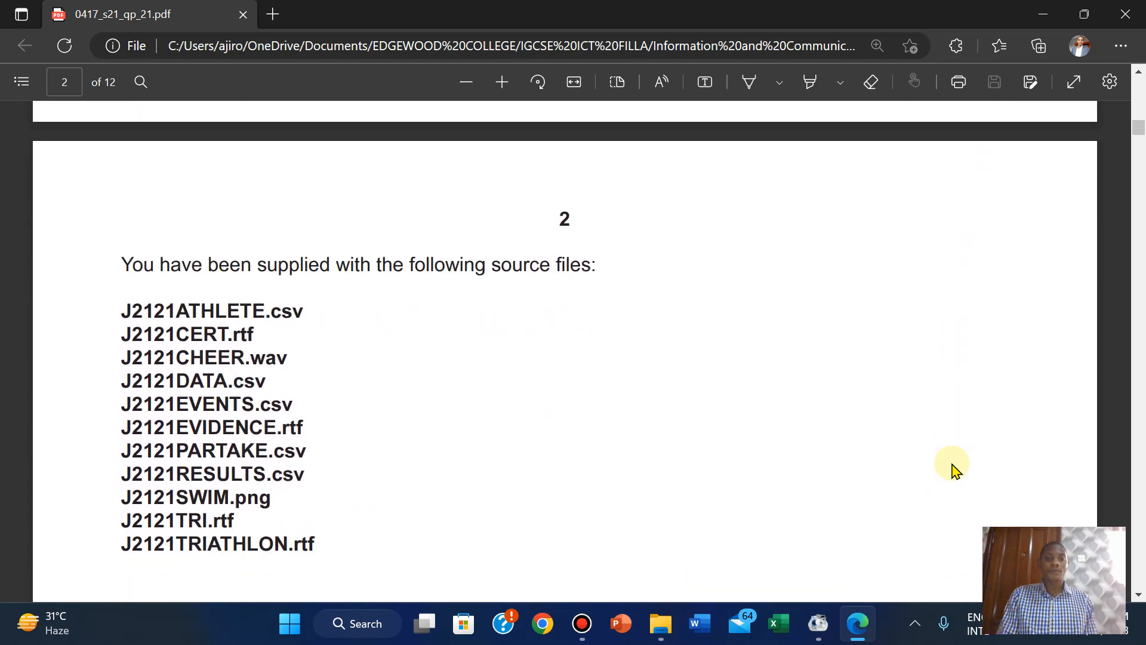
{"action": "scroll", "coordinate": [953, 470], "scroll_direction": "down", "scroll_amount": 1}
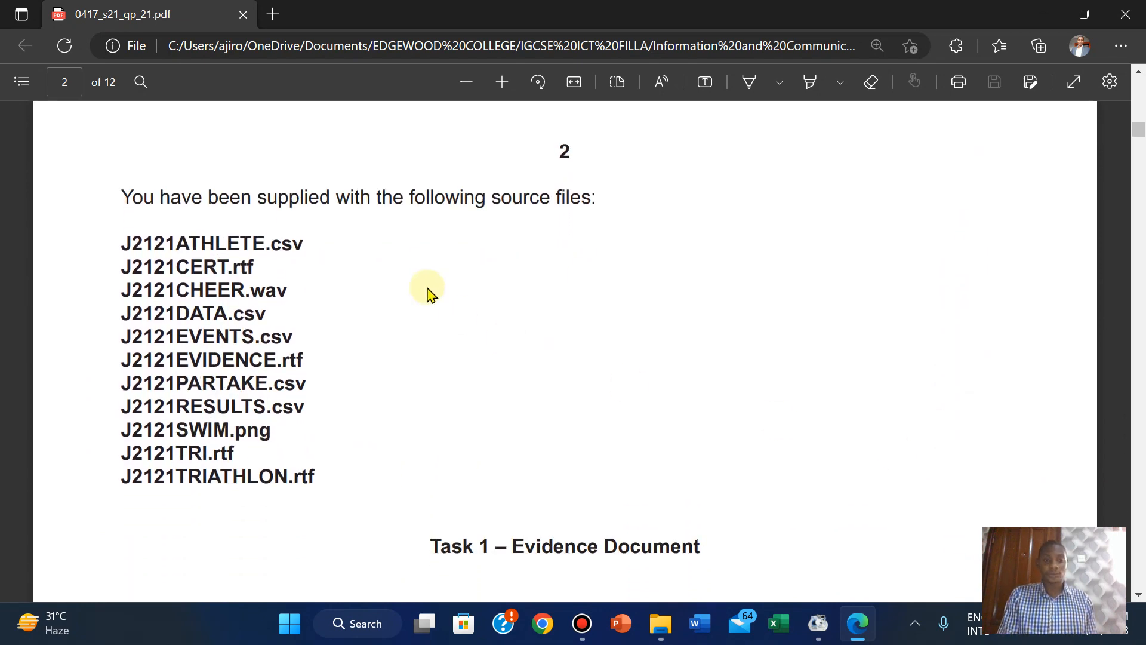
{"action": "left_click", "coordinate": [996, 328]}
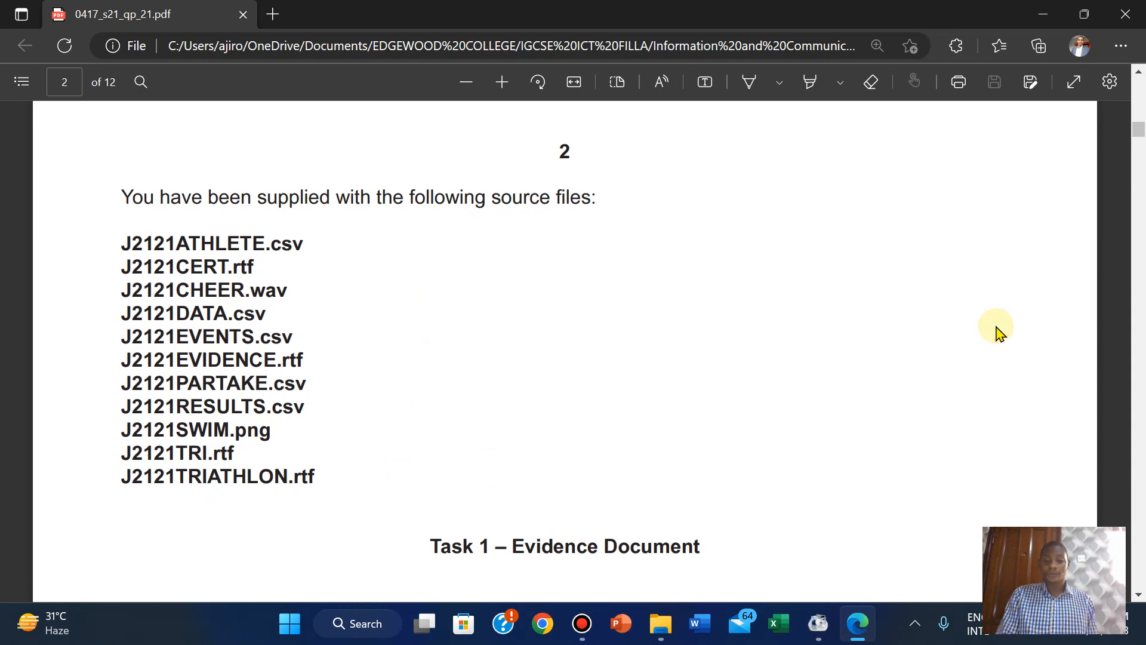
{"action": "scroll", "coordinate": [997, 330], "scroll_direction": "down", "scroll_amount": 6}
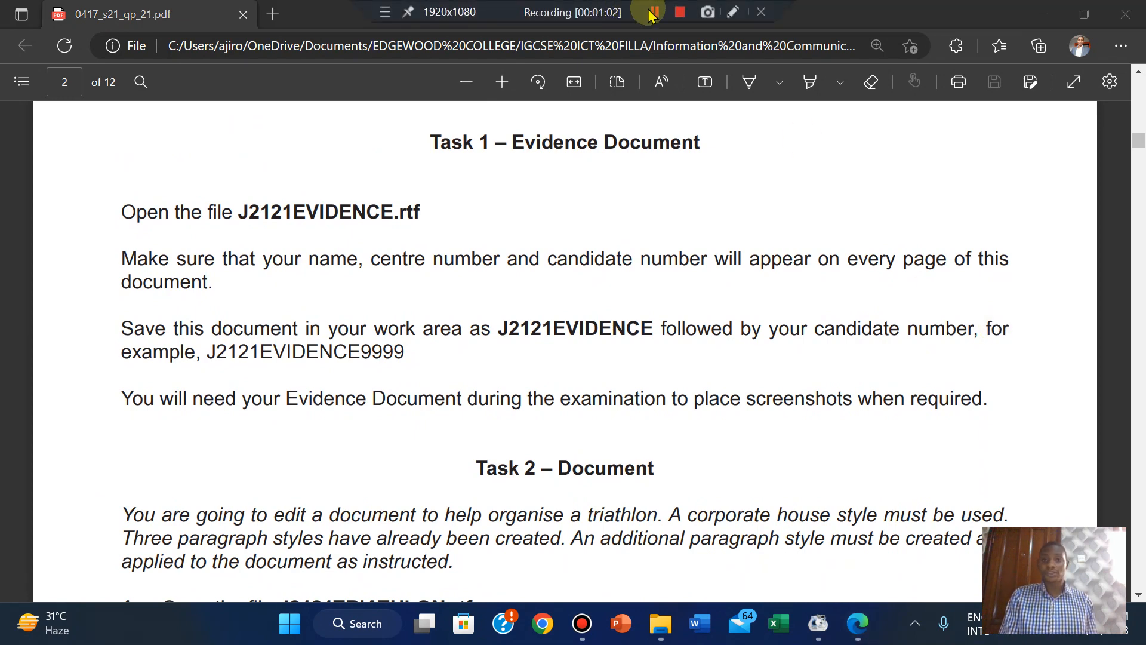
{"action": "left_click", "coordinate": [653, 13]}
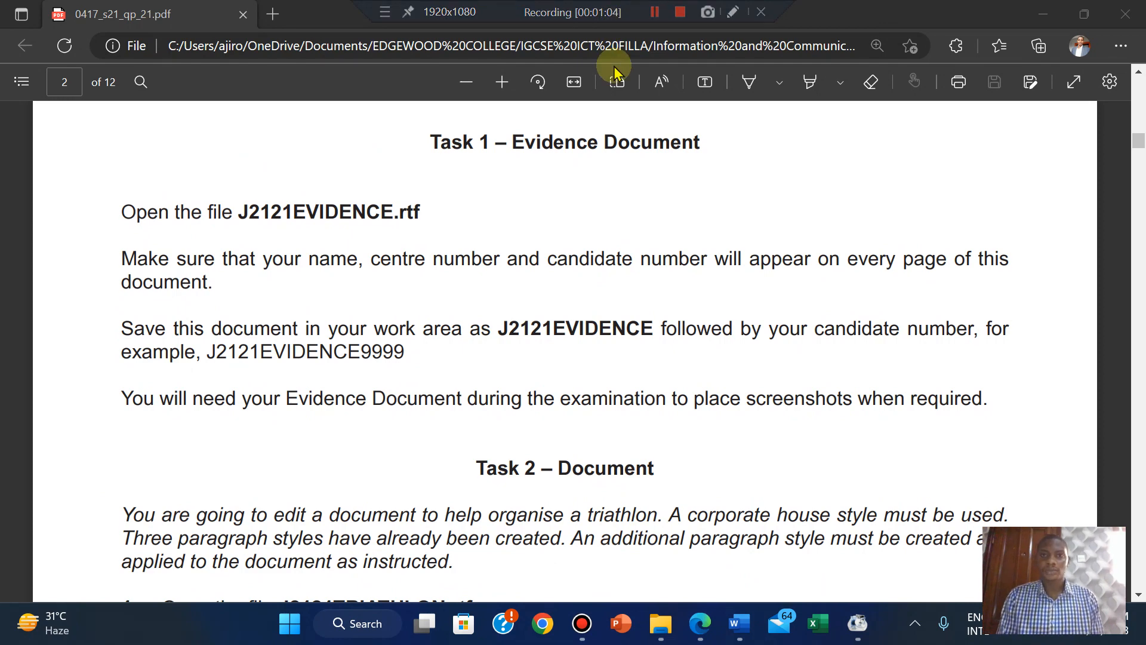
{"action": "left_click", "coordinate": [624, 252]}
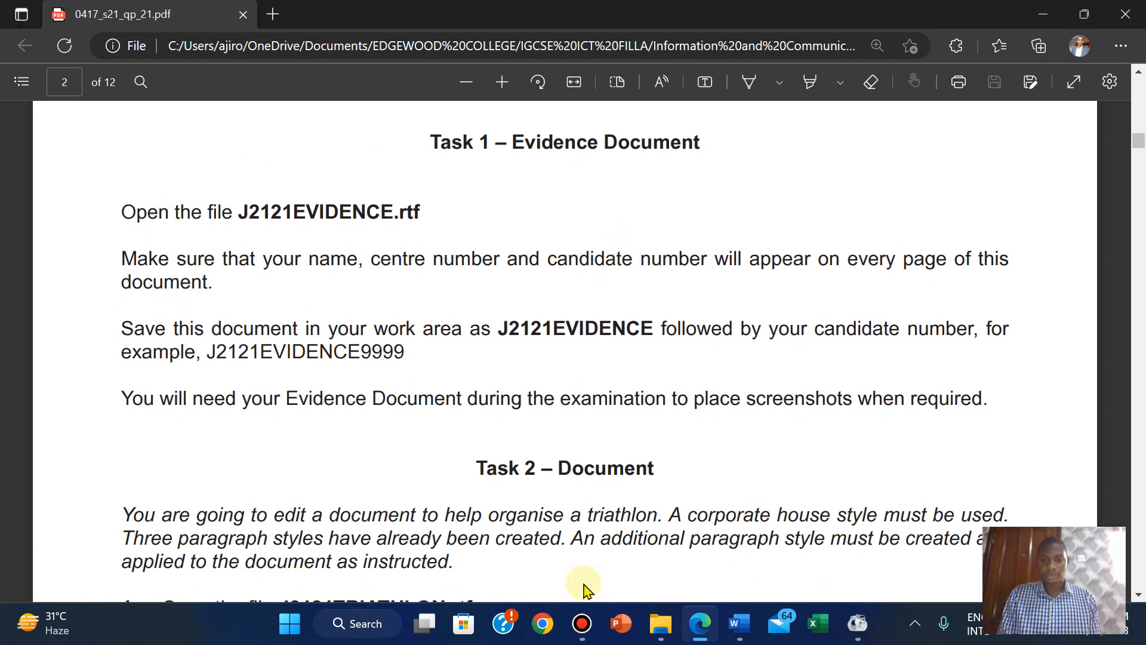
Open J2121EVIDENCE from the source folder and close the blank Document1 without saving.
{"action": "left_click", "coordinate": [665, 624]}
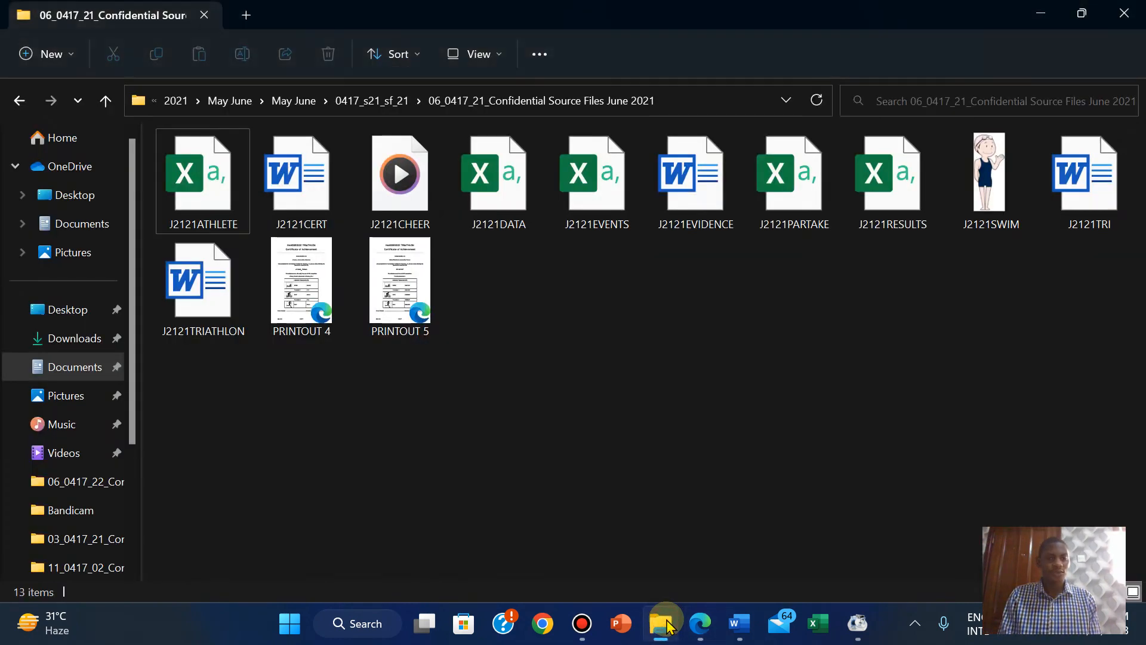
{"action": "double_click", "coordinate": [726, 177]}
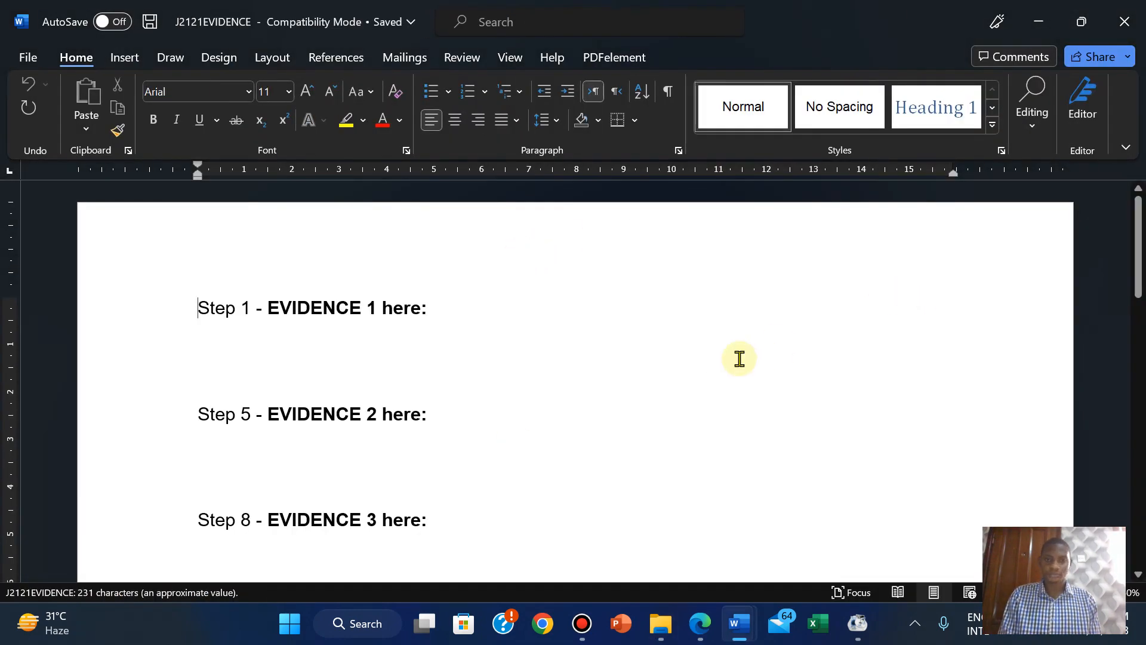
{"action": "left_click", "coordinate": [703, 625]}
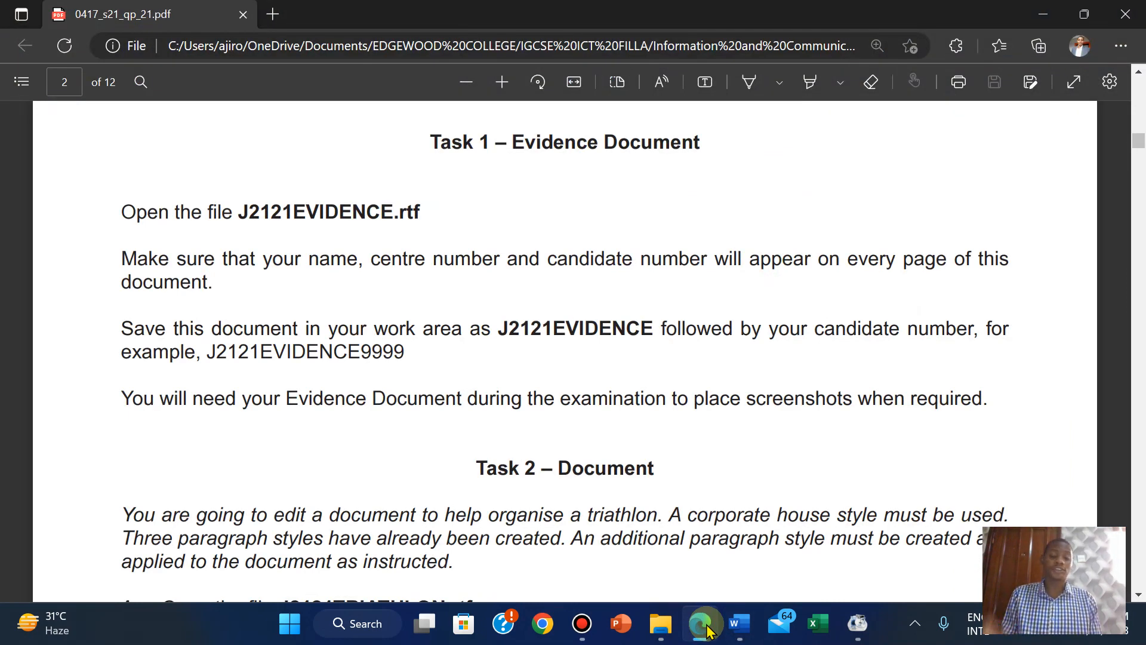
{"action": "mouse_move", "coordinate": [739, 625]}
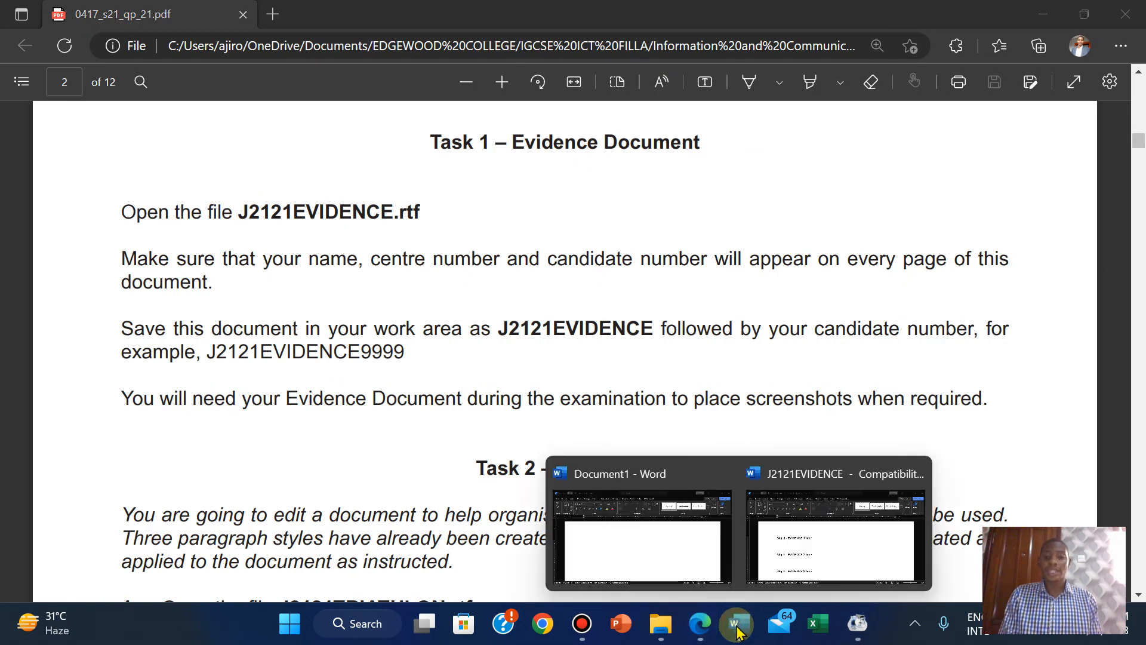
{"action": "left_click", "coordinate": [719, 472]}
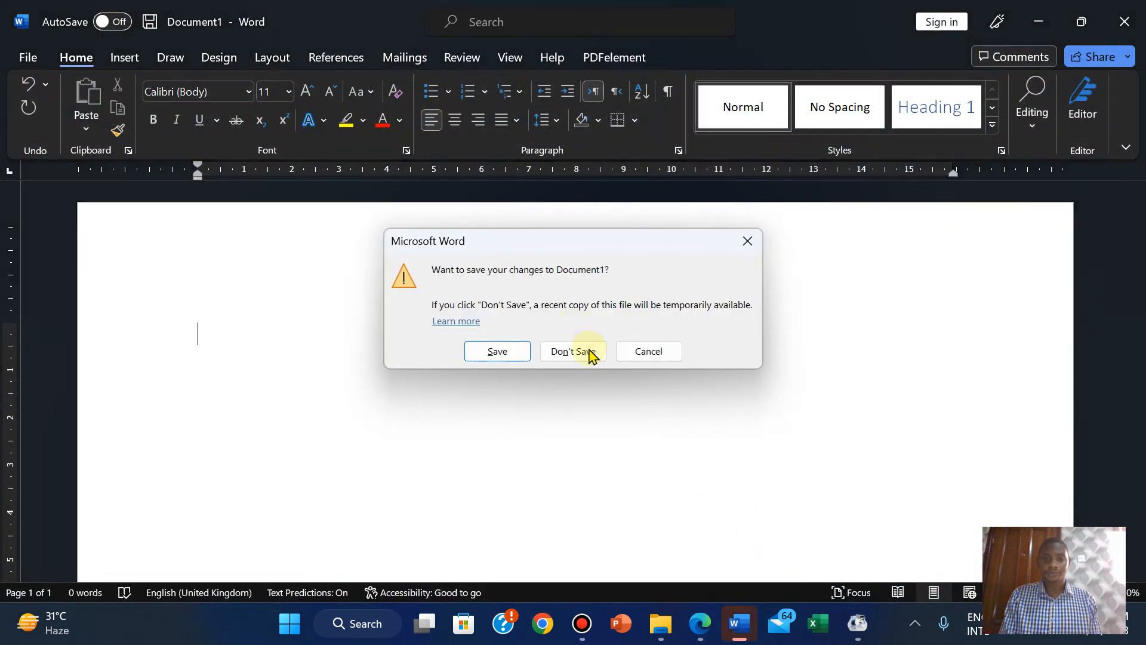
{"action": "left_click", "coordinate": [587, 354]}
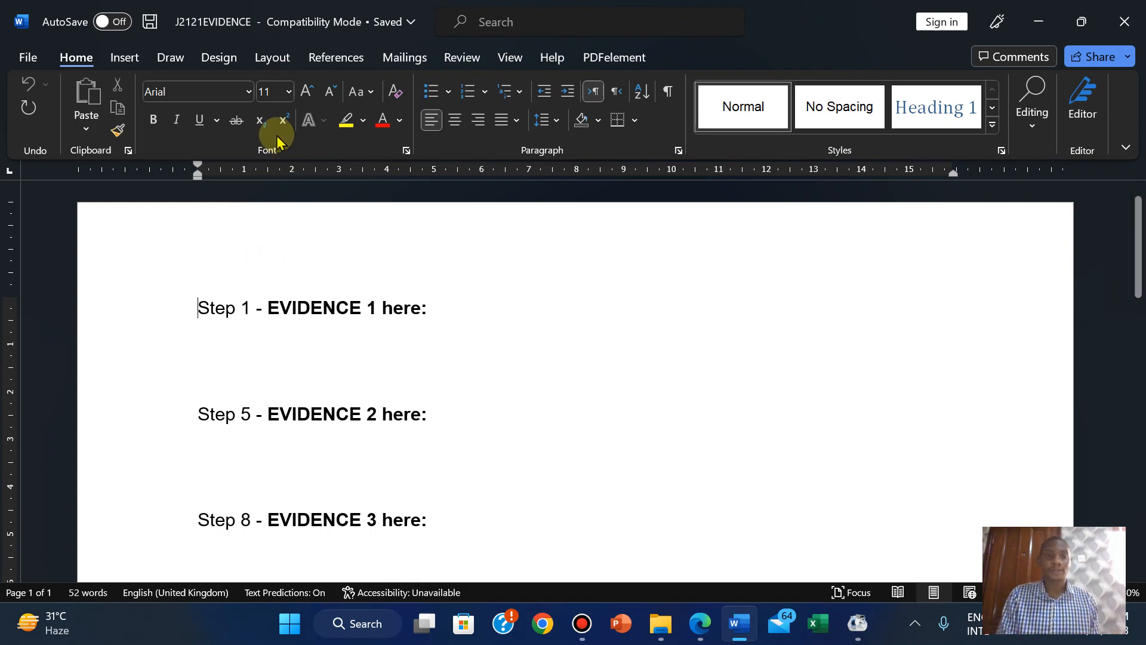
Insert a Blank (Three Columns) header with the candidate's name, candidate number and 2023.
{"action": "left_click", "coordinate": [134, 70]}
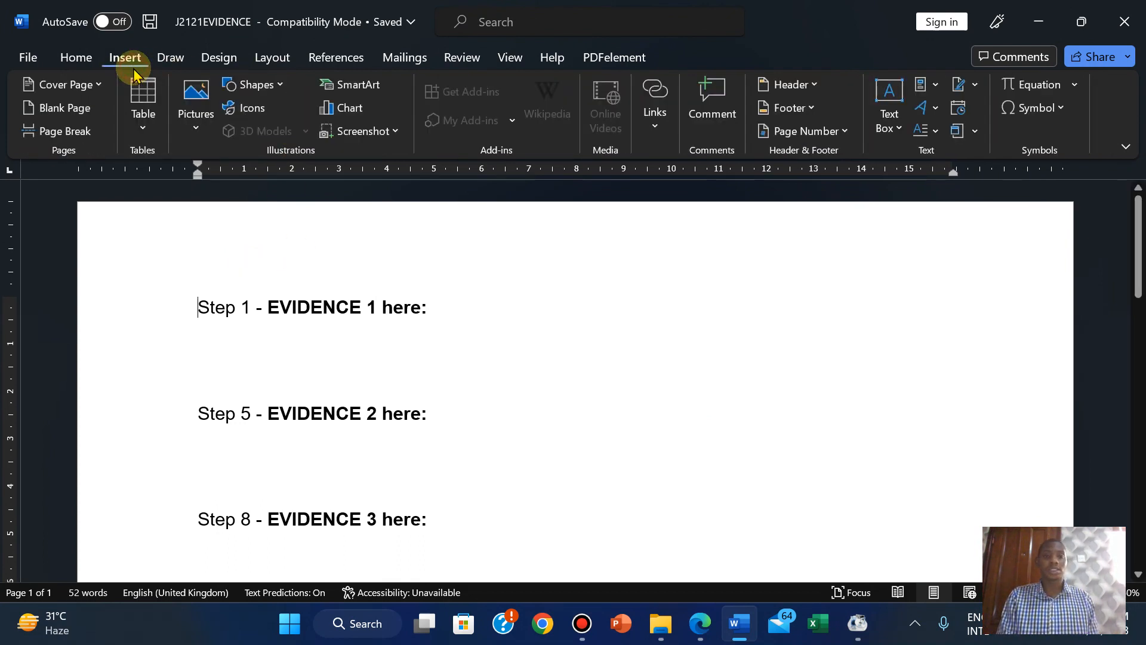
{"action": "left_click", "coordinate": [783, 83]}
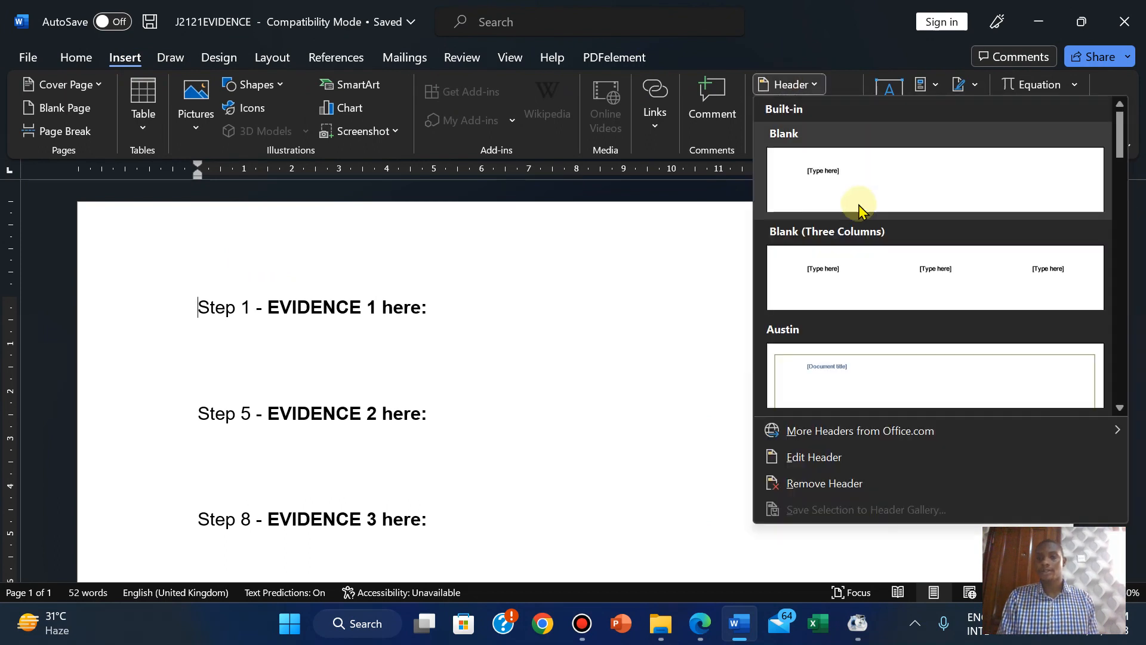
{"action": "left_click", "coordinate": [852, 276]}
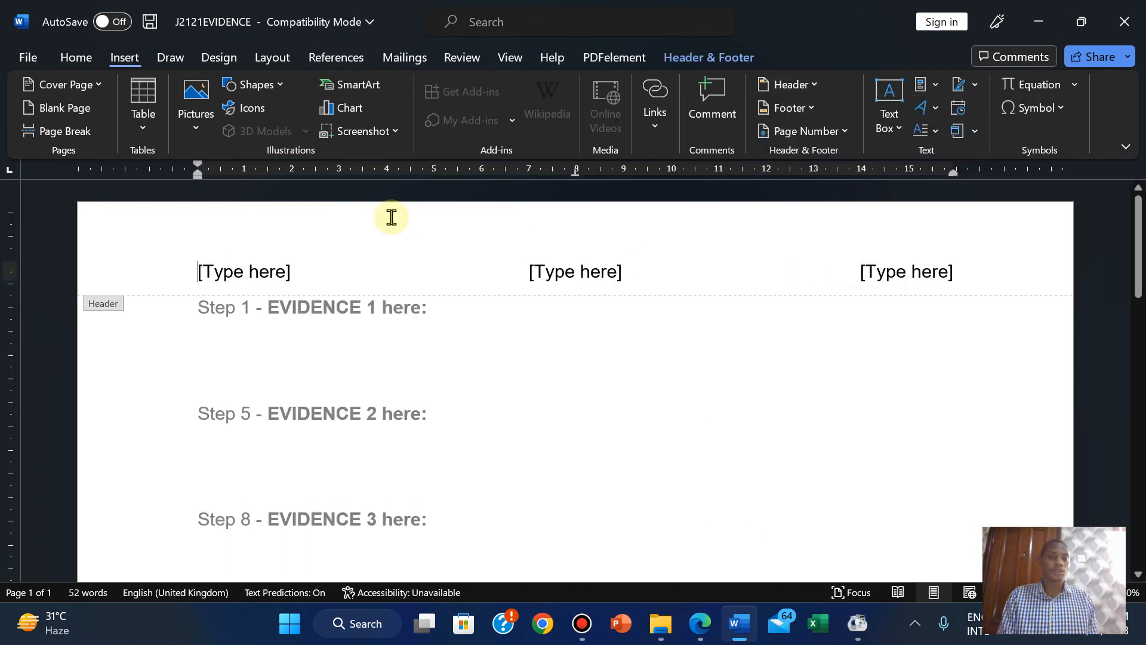
{"action": "left_click", "coordinate": [251, 269]}
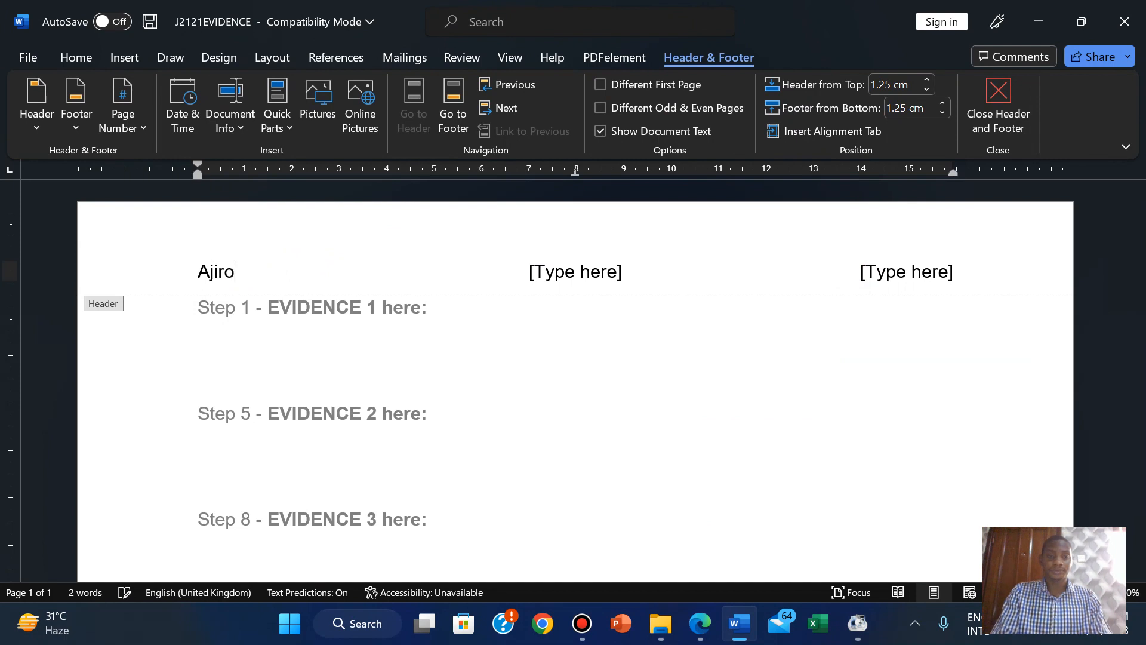
{"action": "left_click", "coordinate": [597, 271]}
{"action": "type", "text": "N"}
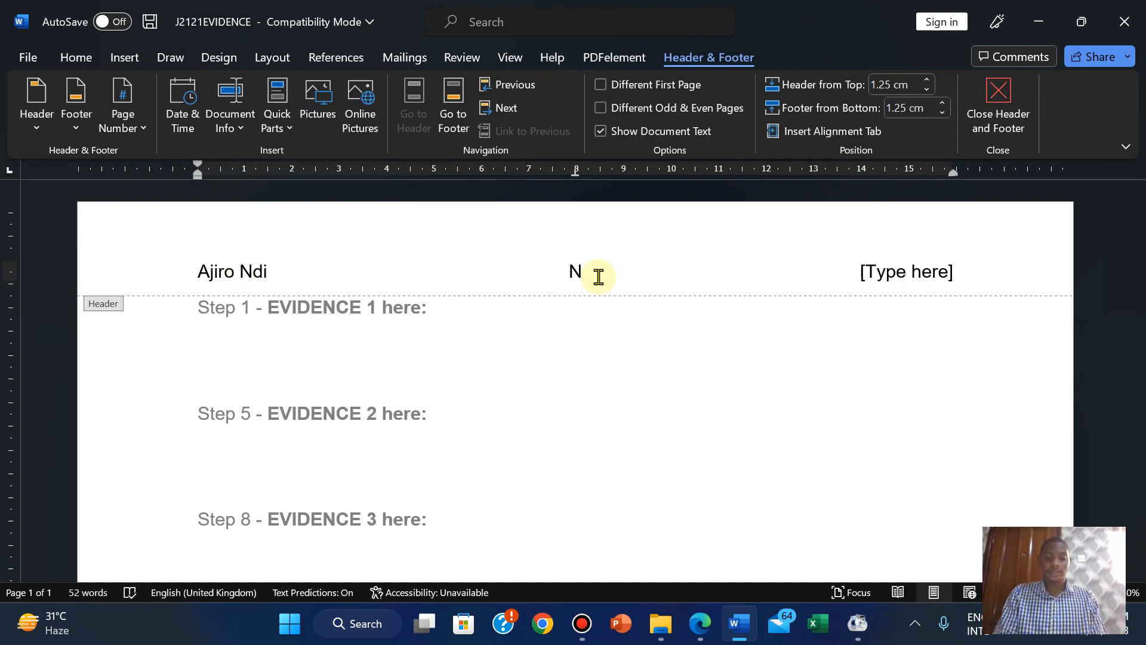
{"action": "key", "text": "BackSpace"}
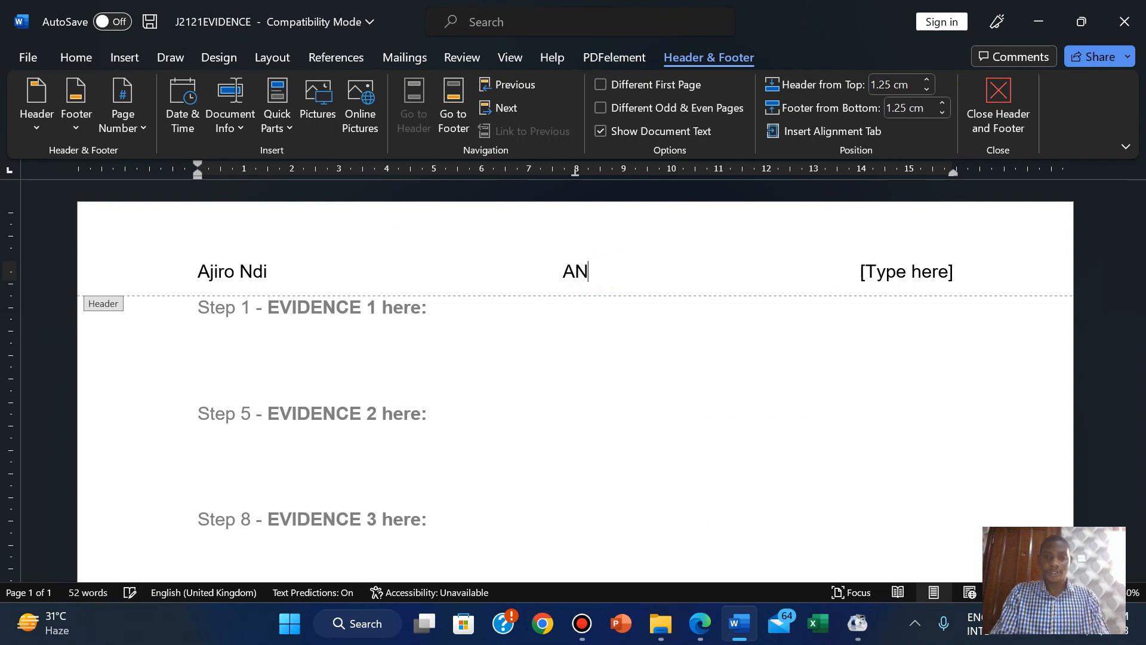
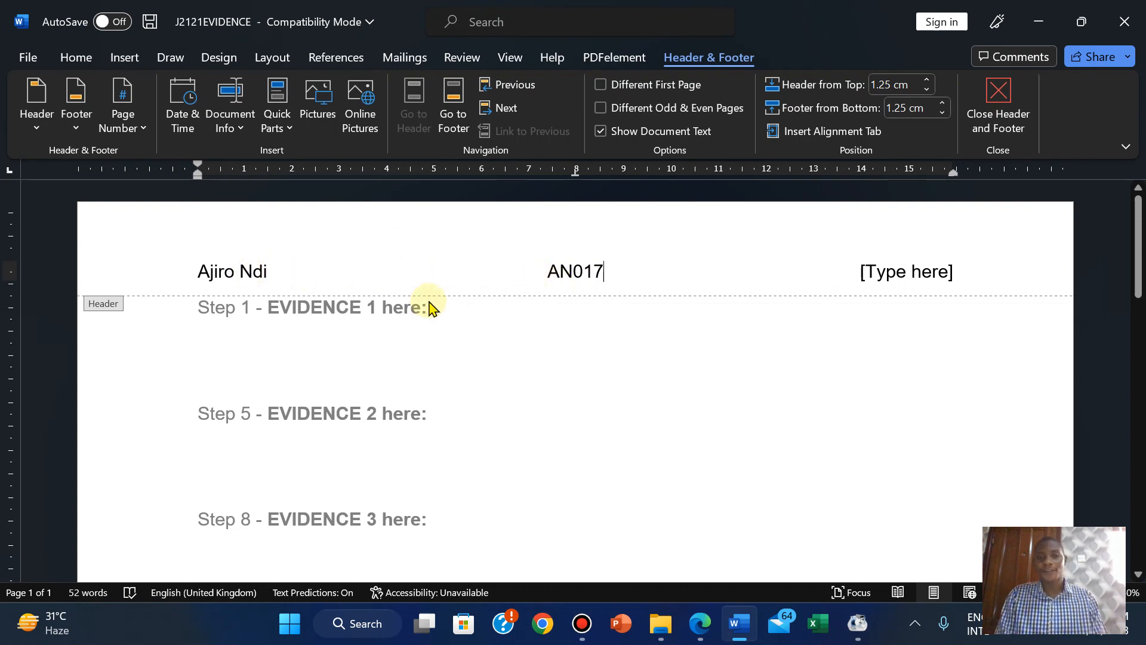
{"action": "left_click", "coordinate": [915, 280]}
{"action": "type", "text": "2023"}
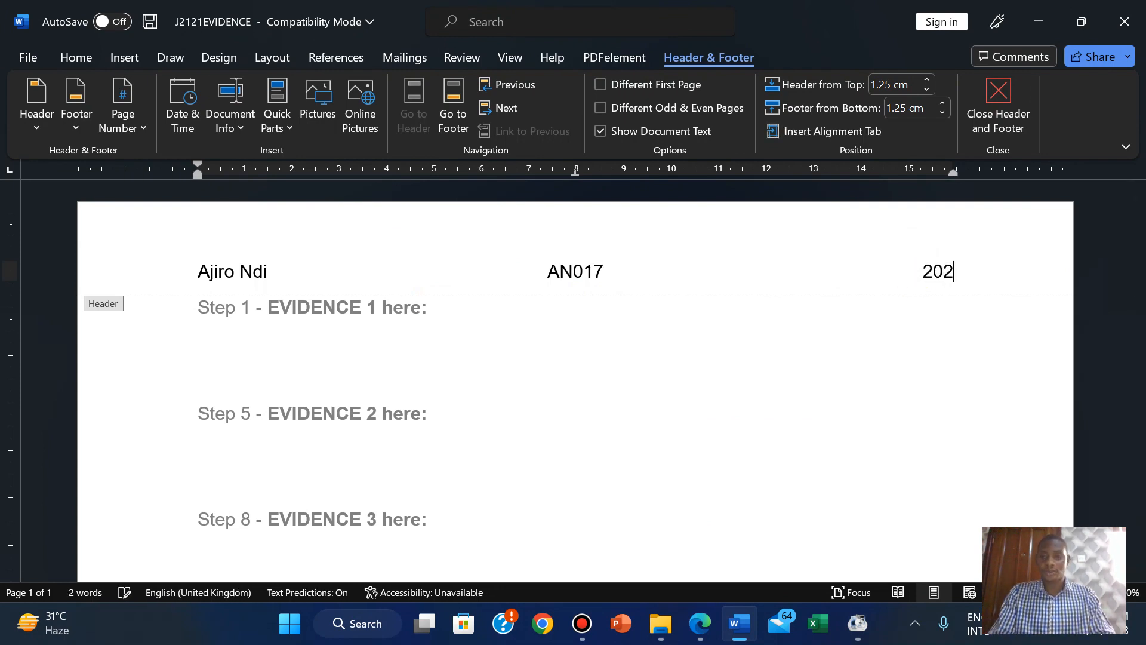
{"action": "left_click", "coordinate": [1014, 124]}
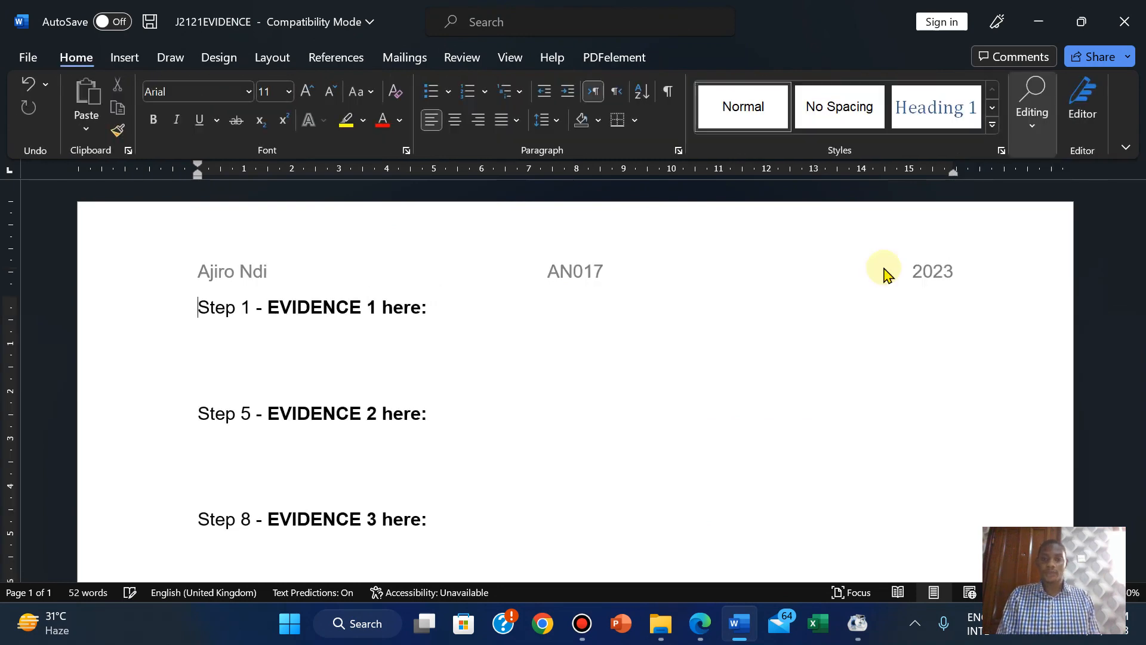
Bring back J2121EVIDENCE and start Save As, appending the candidate number to the file name.
{"action": "left_click", "coordinate": [701, 623]}
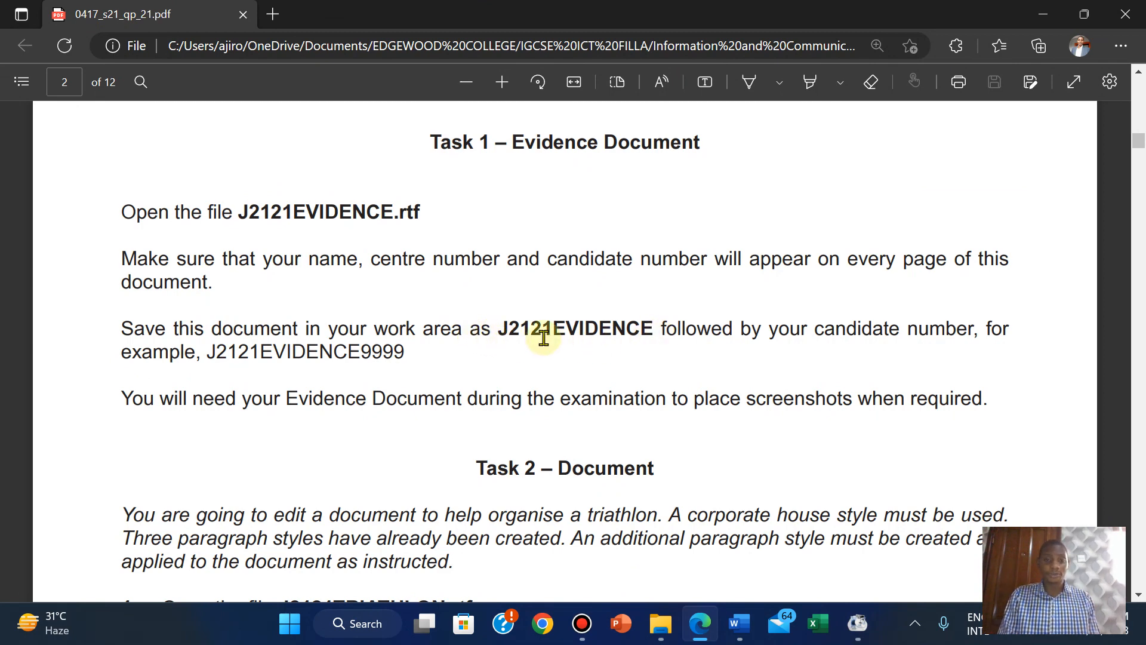
{"action": "mouse_move", "coordinate": [736, 638]}
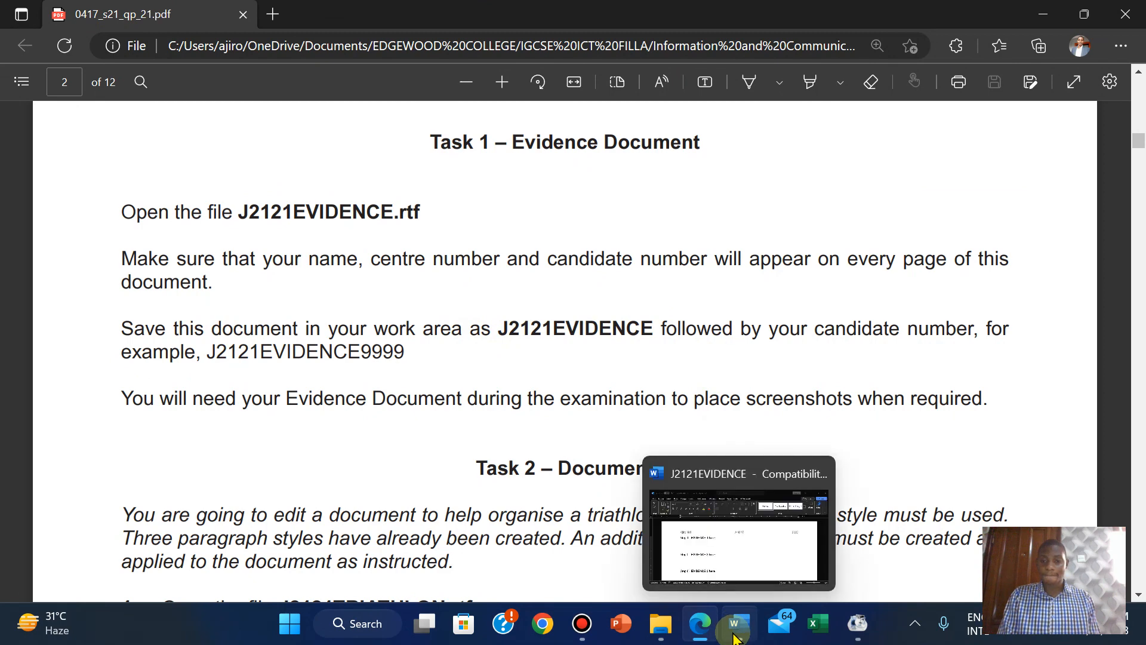
{"action": "left_click", "coordinate": [675, 539]}
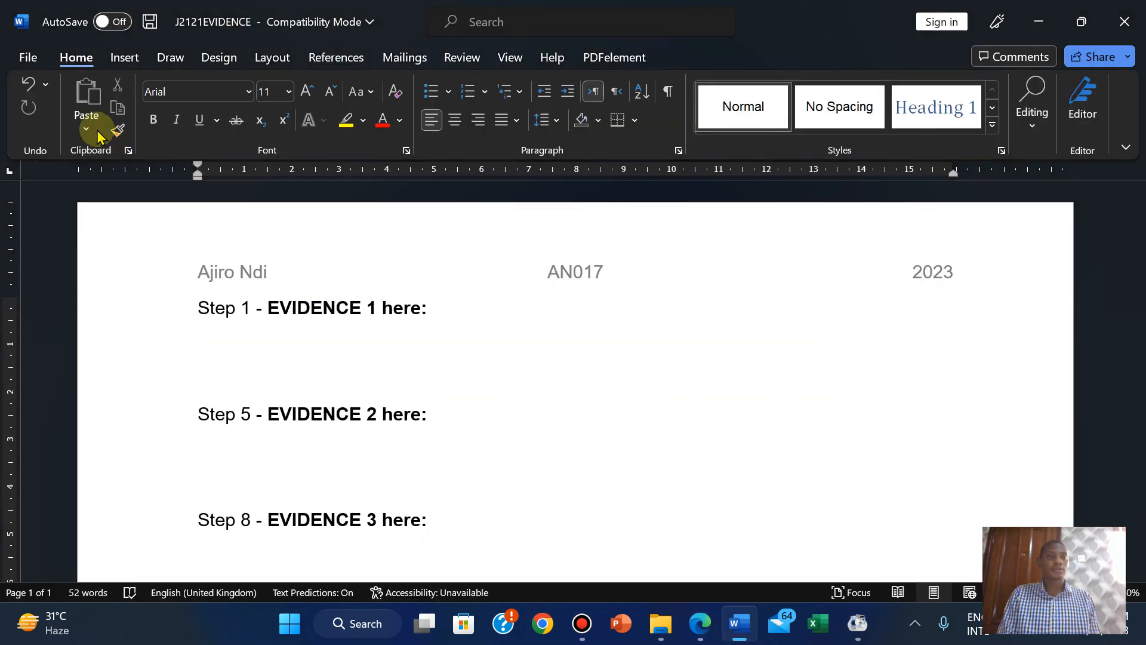
{"action": "left_click", "coordinate": [27, 56]}
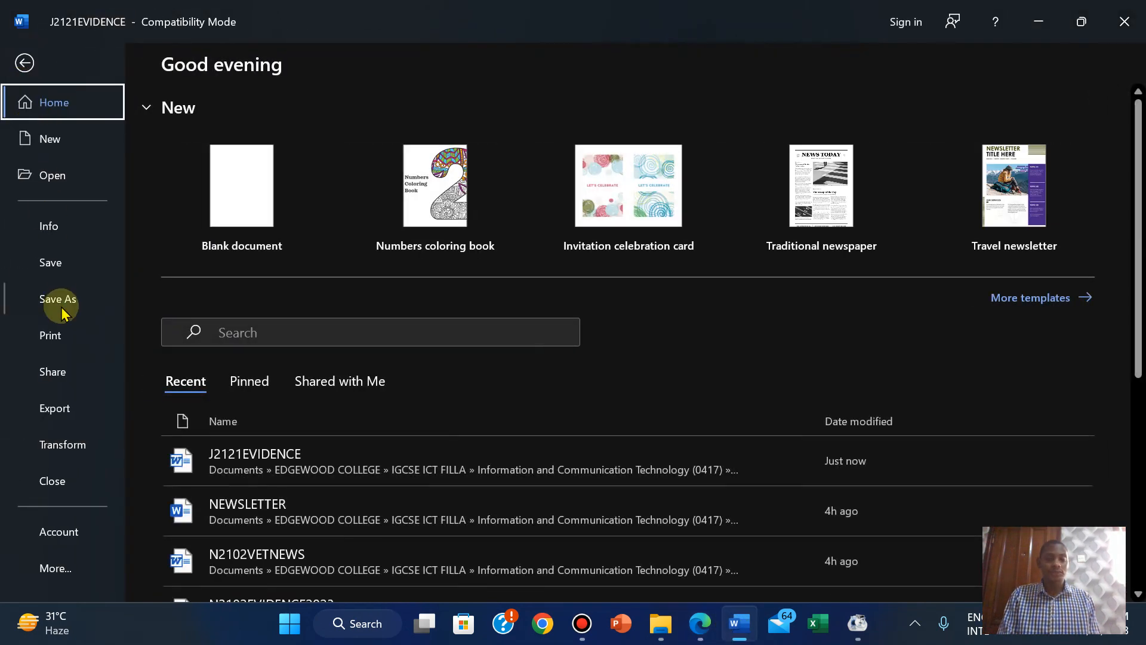
{"action": "left_click", "coordinate": [61, 308]}
{"action": "left_click", "coordinate": [568, 137]}
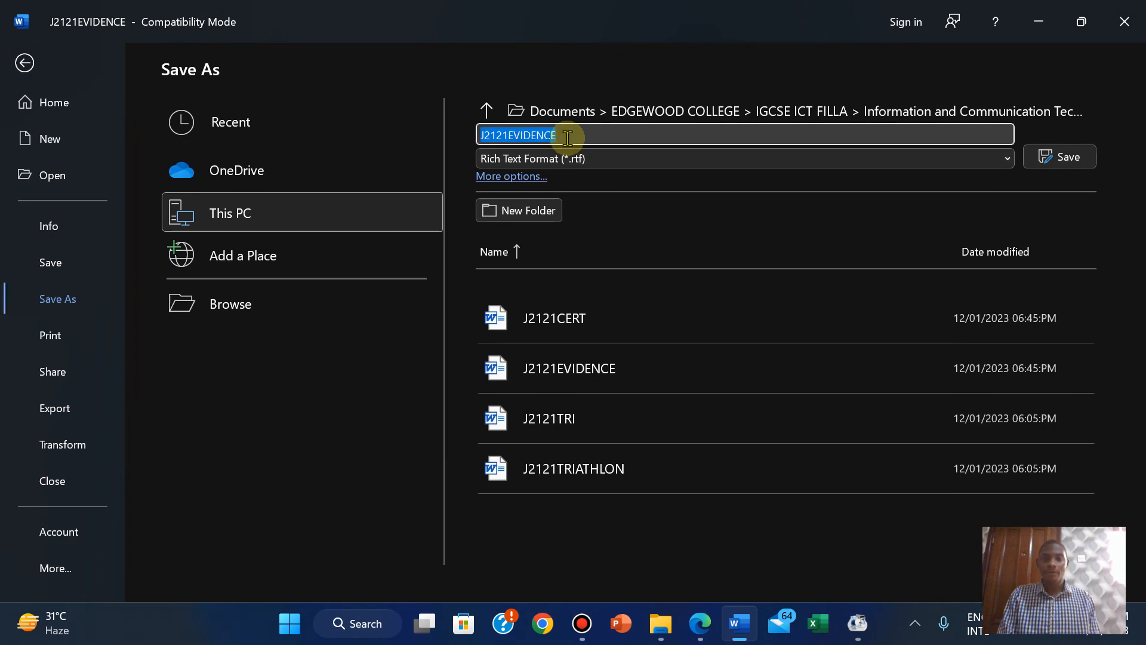
{"action": "left_click", "coordinate": [567, 138]}
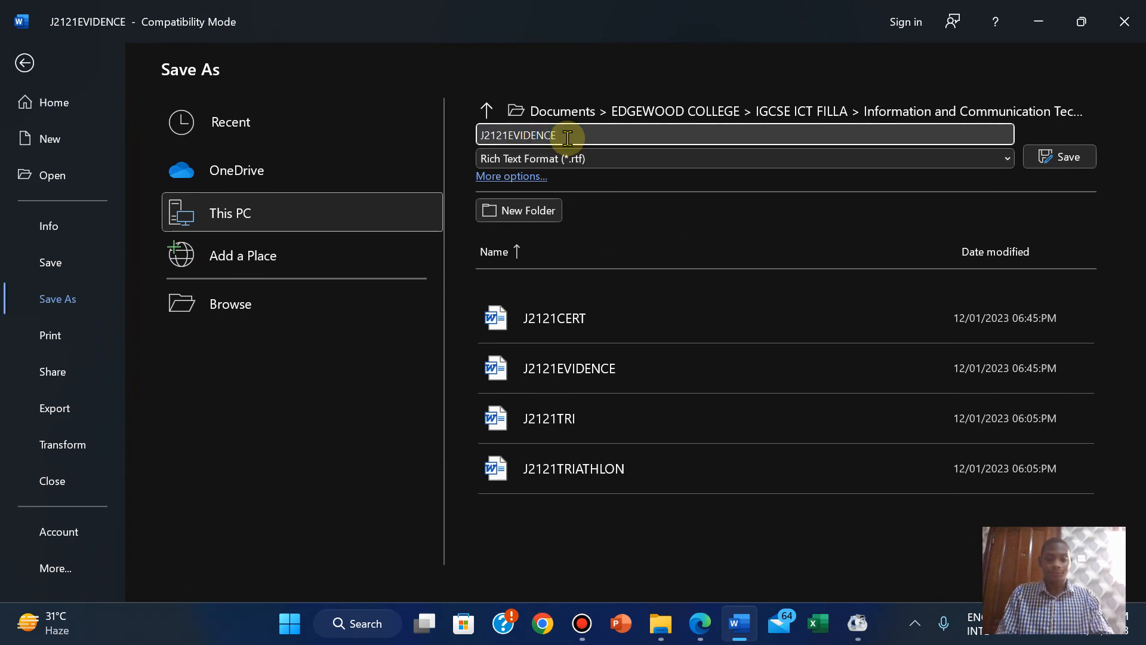
{"action": "type", "text": "2023"}
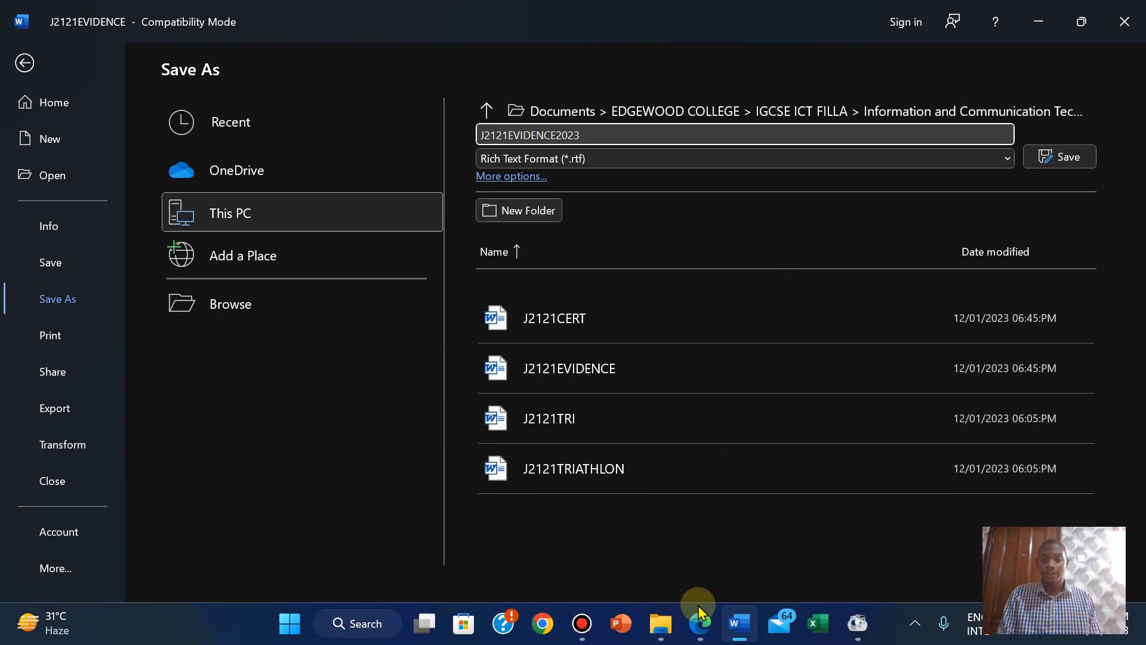
Save the evidence document as a Word Document (*.docx) named J2121EVIDENCE2023.
{"action": "left_click", "coordinate": [698, 627]}
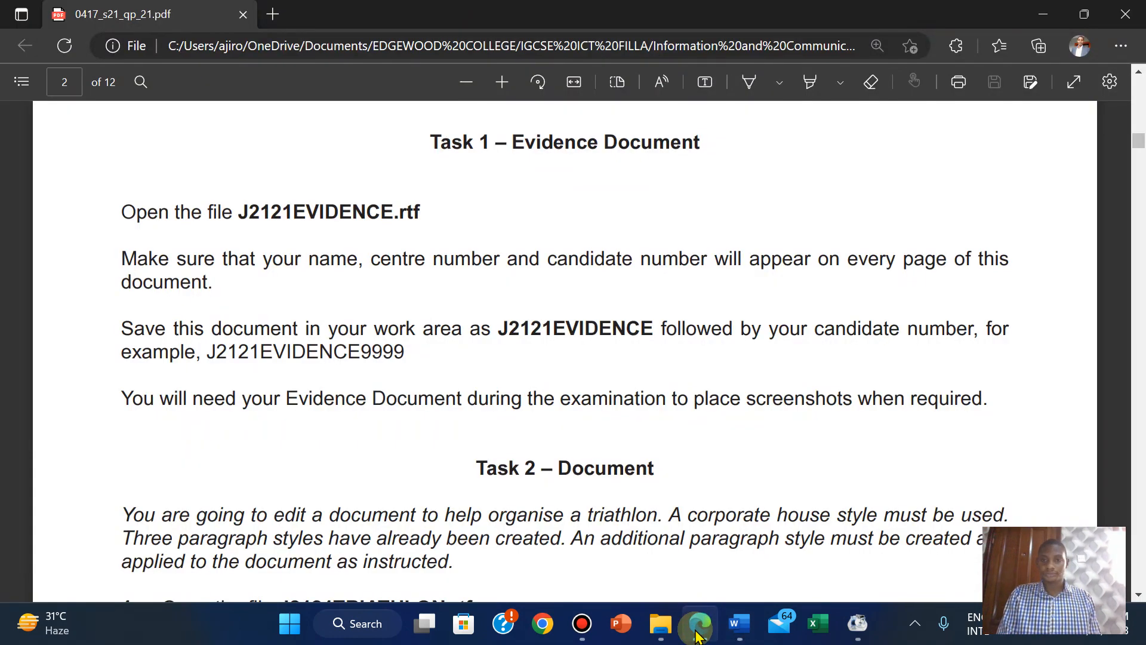
{"action": "left_click", "coordinate": [699, 627]}
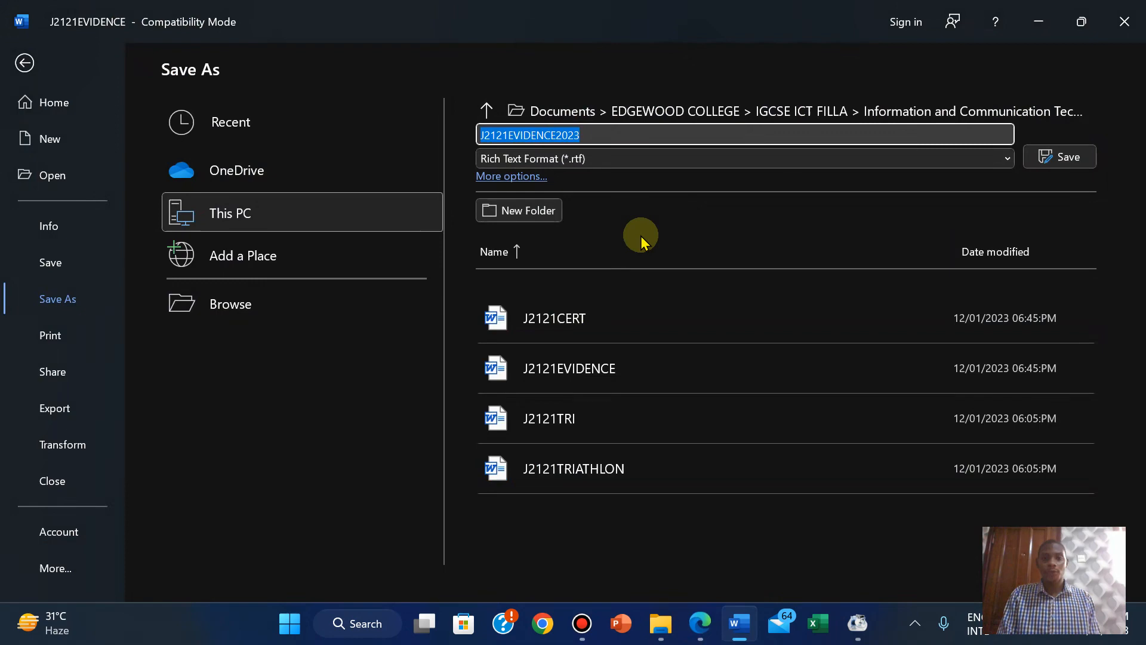
{"action": "left_click", "coordinate": [575, 159]}
{"action": "left_click", "coordinate": [568, 178]}
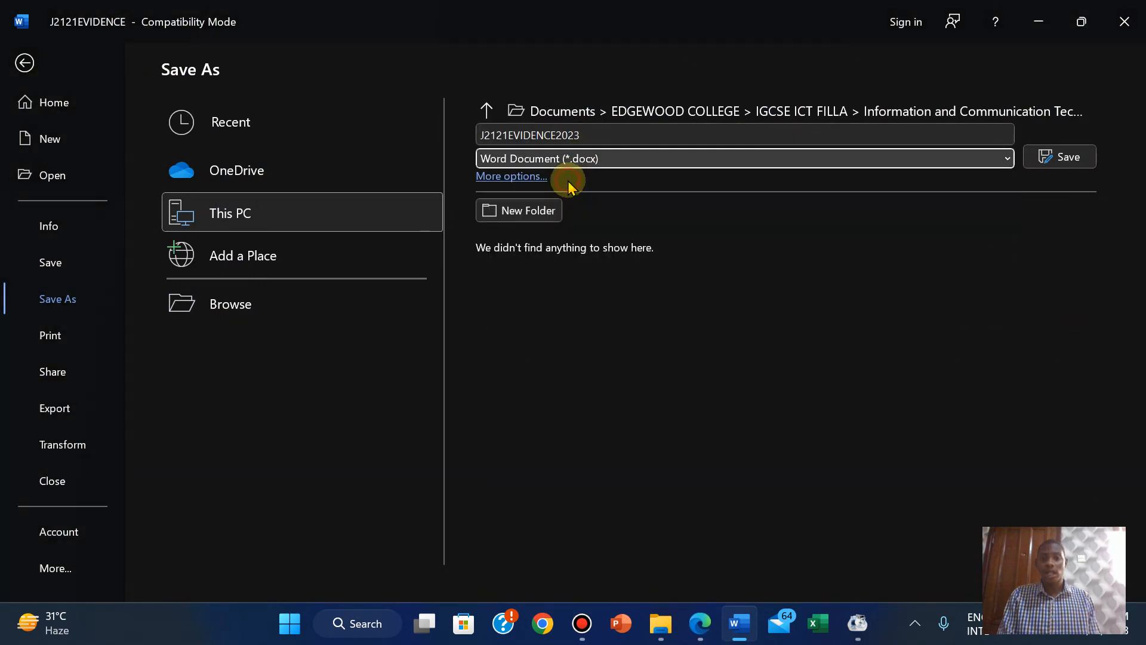
{"action": "left_click", "coordinate": [1044, 155]}
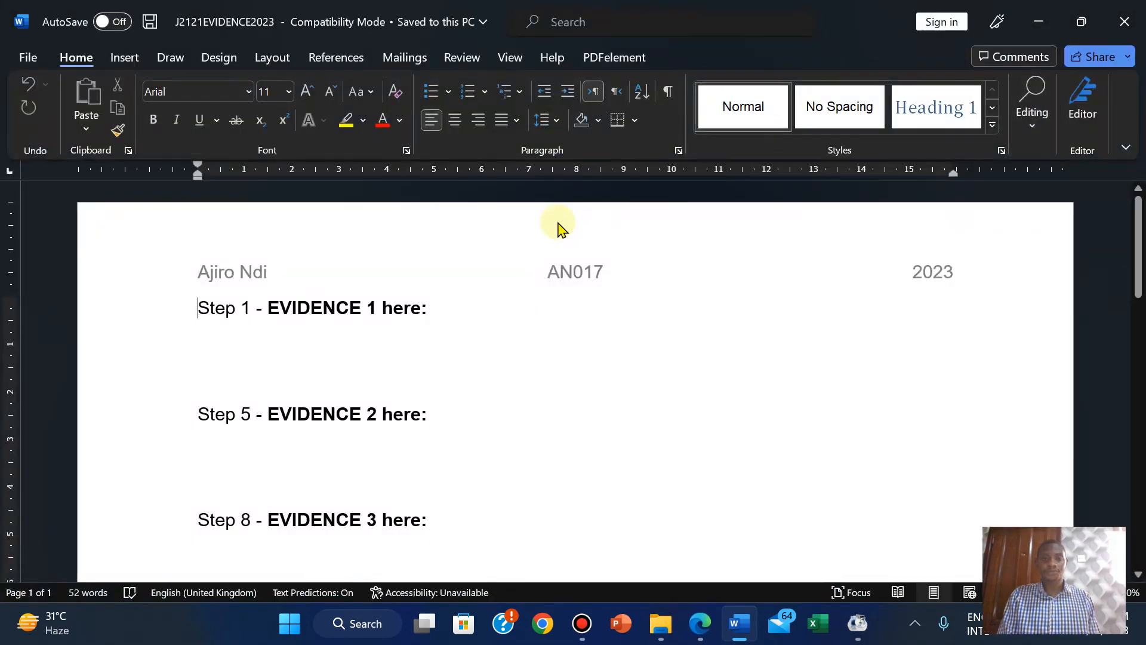
{"action": "left_click", "coordinate": [700, 623]}
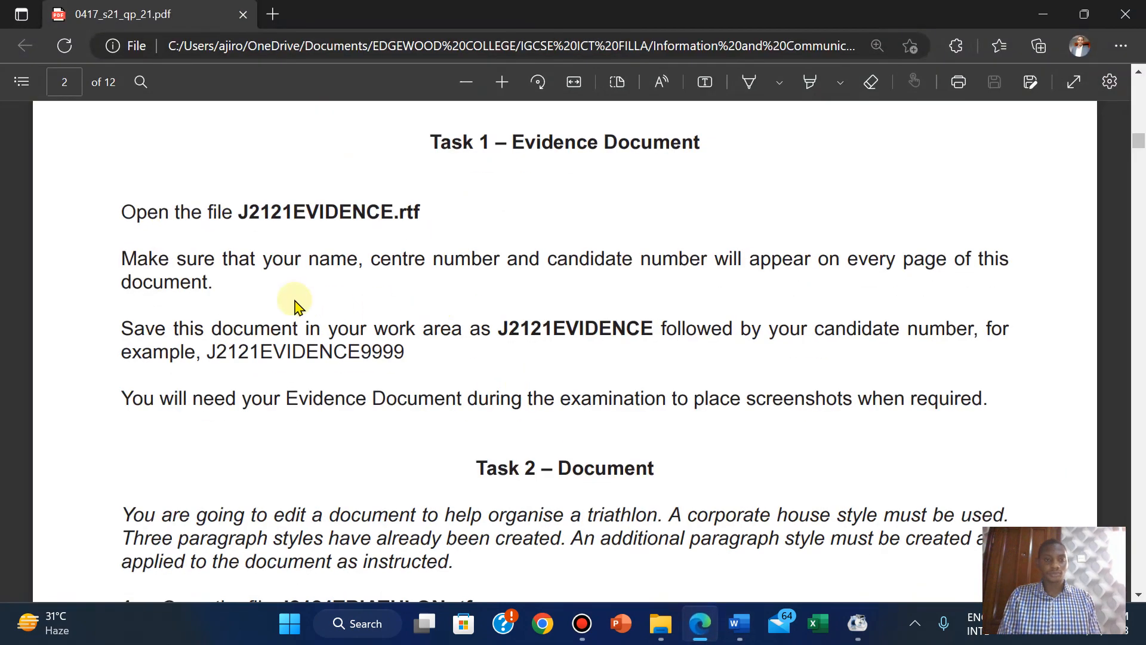
Highlight the three Task 1 instructions in the PDF in green.
{"action": "left_click_drag", "start_coordinate": [120, 212], "coordinate": [412, 360]}
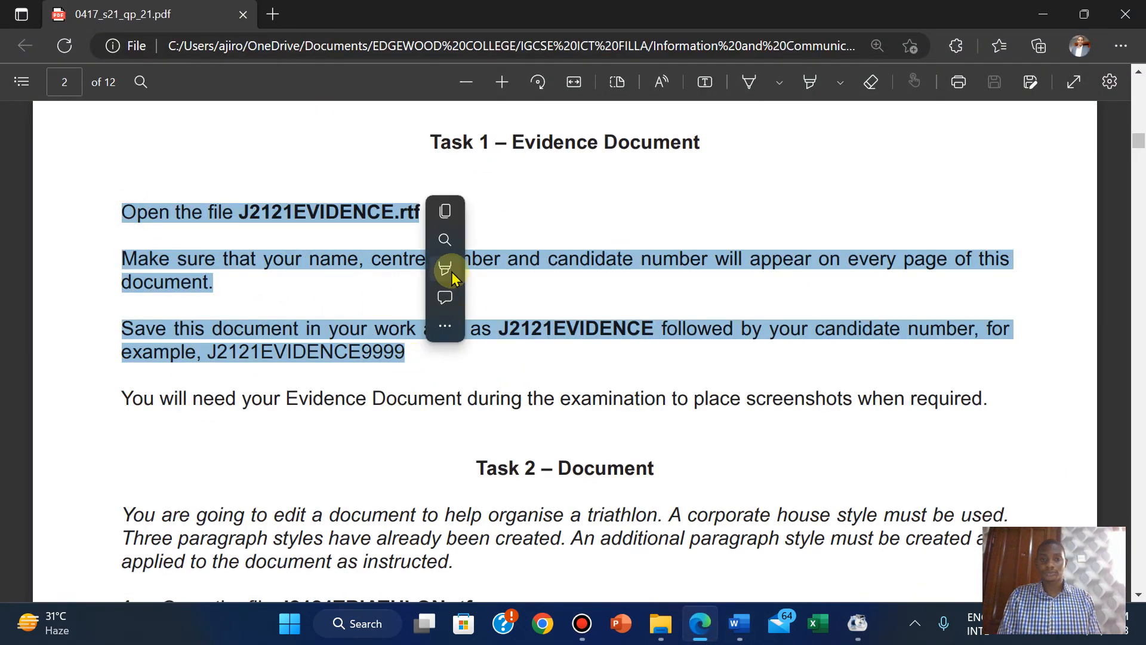
{"action": "mouse_move", "coordinate": [504, 281]}
{"action": "left_click", "coordinate": [633, 295]}
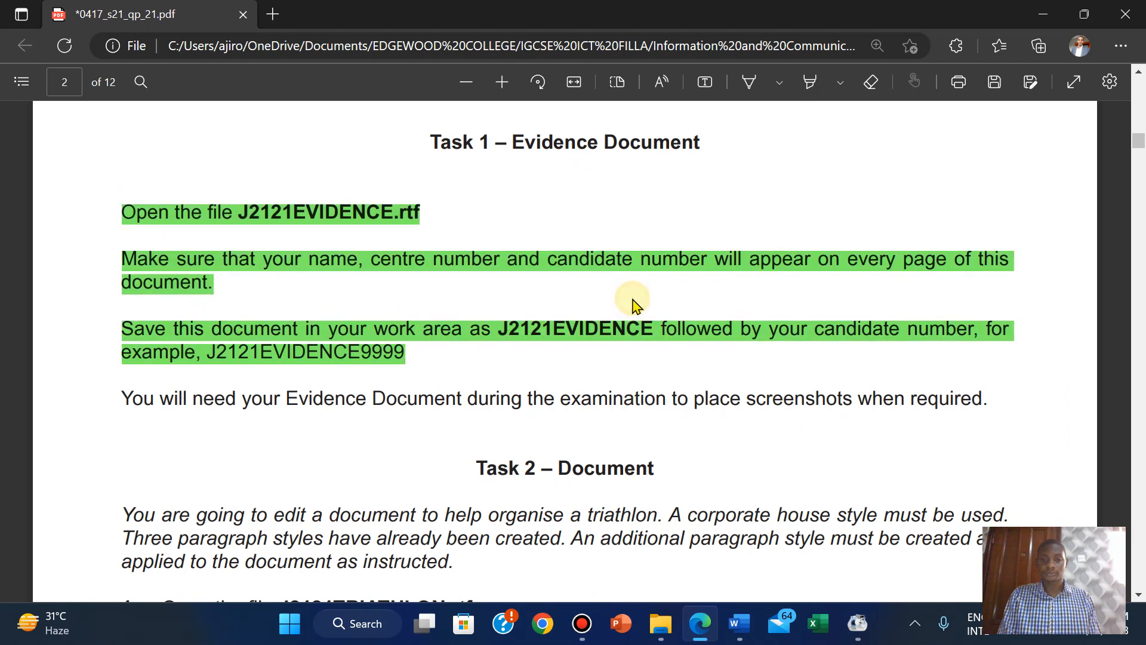
Scroll to the Task 2 – Document instructions and bring up the source files folder.
{"action": "scroll", "coordinate": [763, 439], "scroll_direction": "down", "scroll_amount": 5}
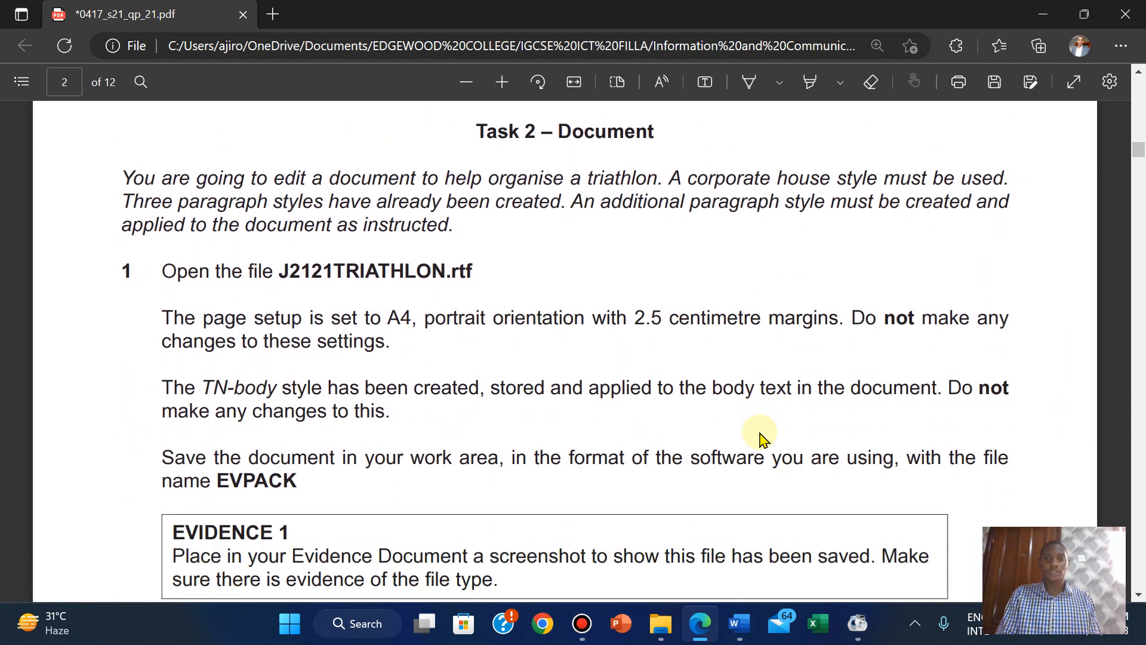
{"action": "scroll", "coordinate": [762, 439], "scroll_direction": "down", "scroll_amount": 1}
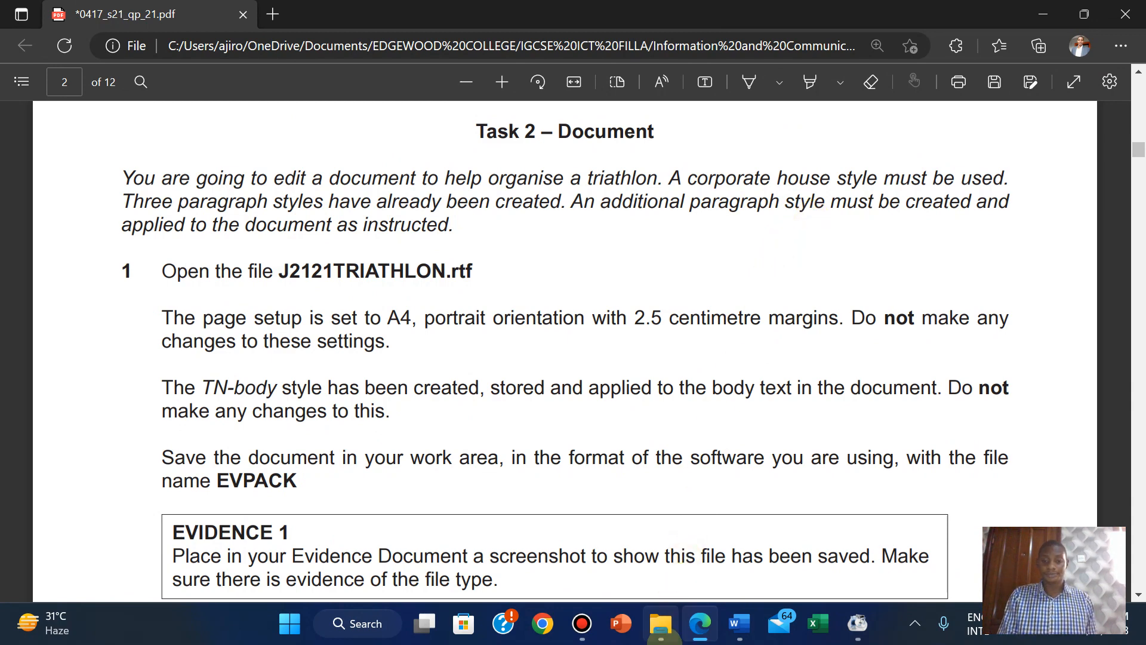
{"action": "left_click", "coordinate": [661, 625]}
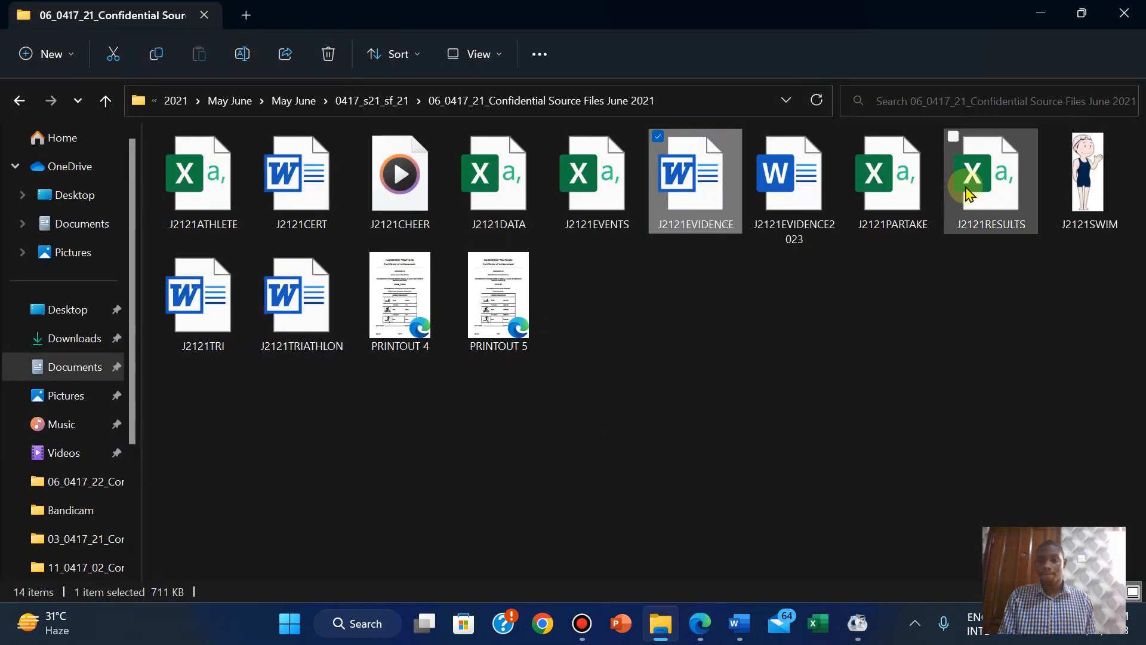
Open J2121TRIATHLON in Word and enable editing.
{"action": "double_click", "coordinate": [304, 292]}
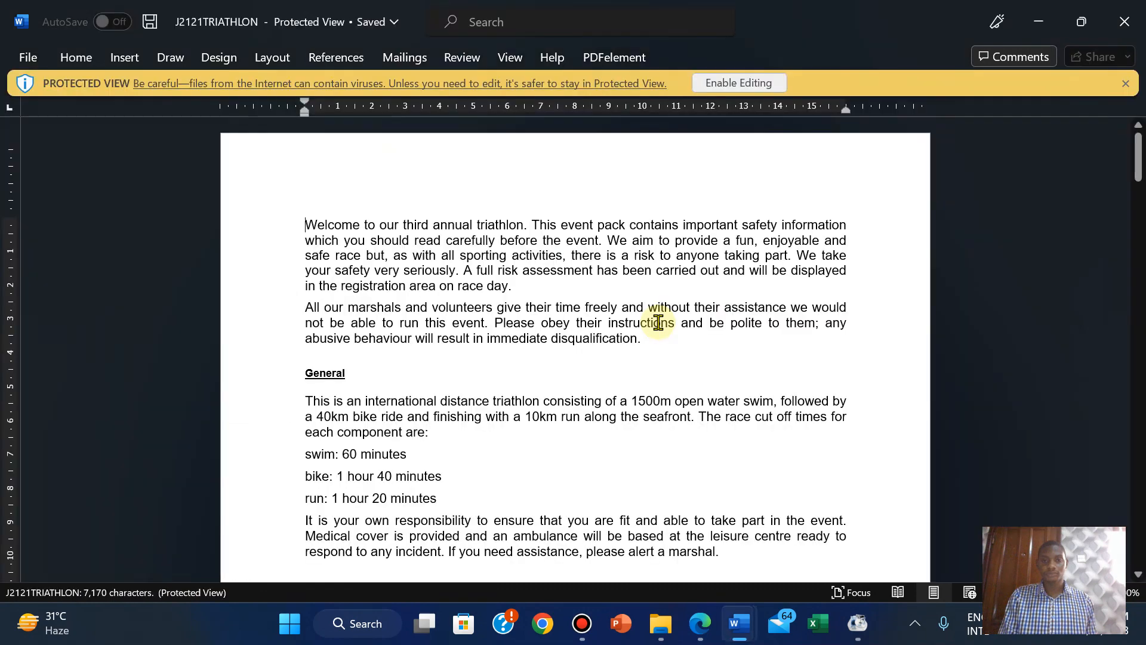
{"action": "left_click", "coordinate": [729, 83]}
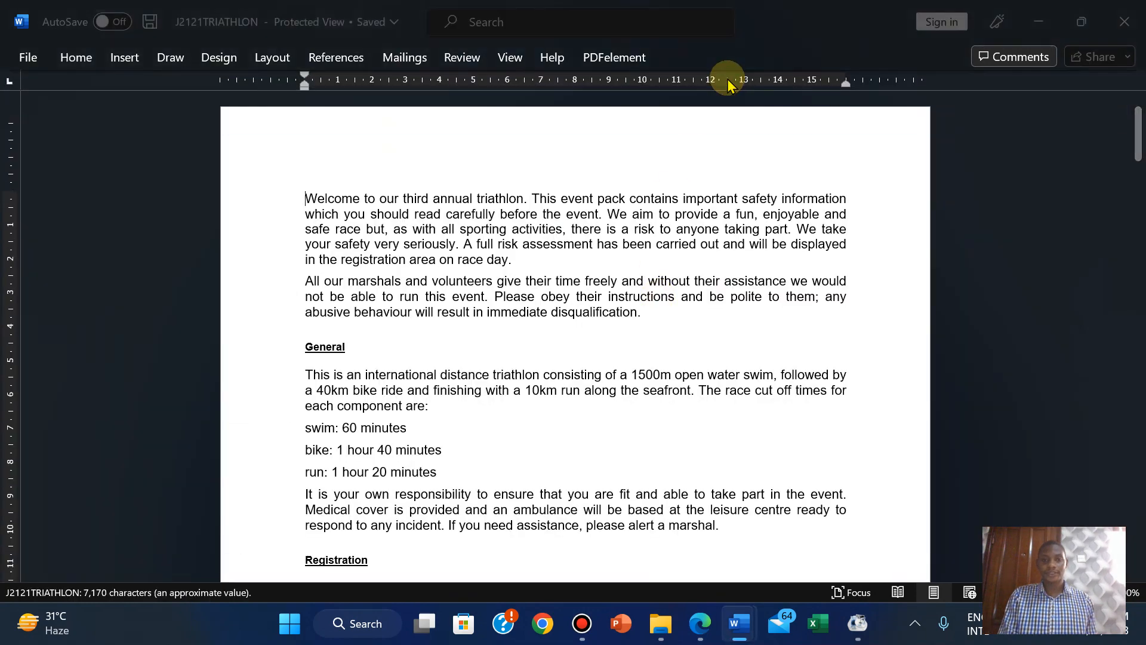
{"action": "left_click", "coordinate": [697, 623]}
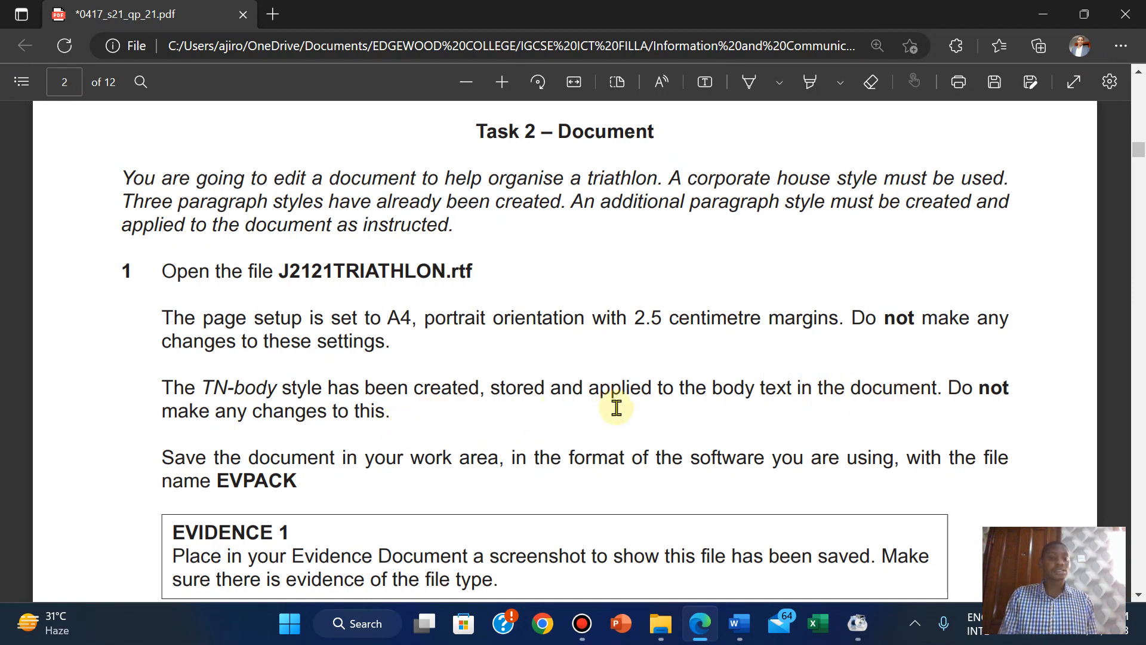
Copy the file name EVPACK from Task 2 step 1 of the exam paper.
{"action": "scroll", "coordinate": [617, 408], "scroll_direction": "down", "scroll_amount": 3}
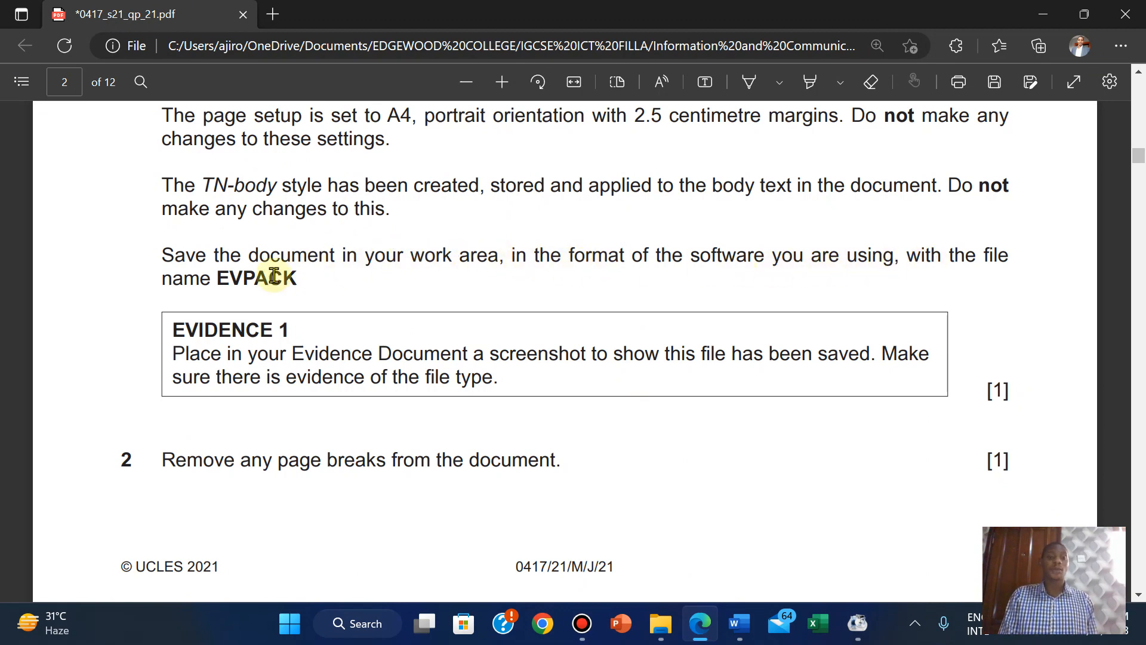
{"action": "left_click_drag", "start_coordinate": [220, 275], "coordinate": [300, 279]}
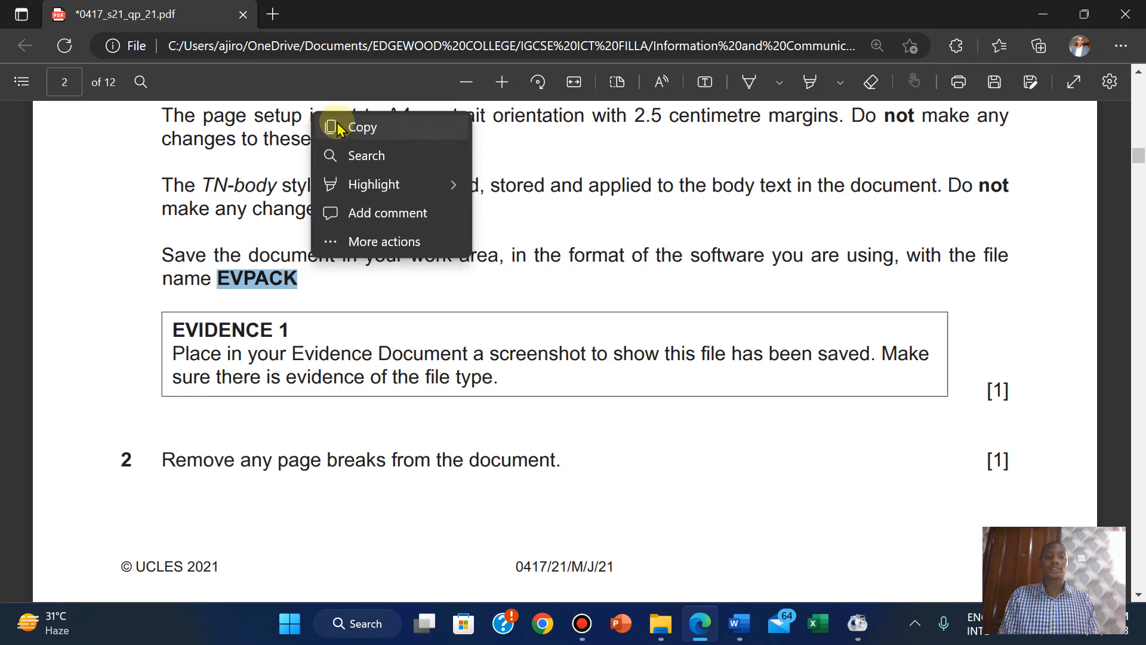
{"action": "left_click", "coordinate": [335, 126]}
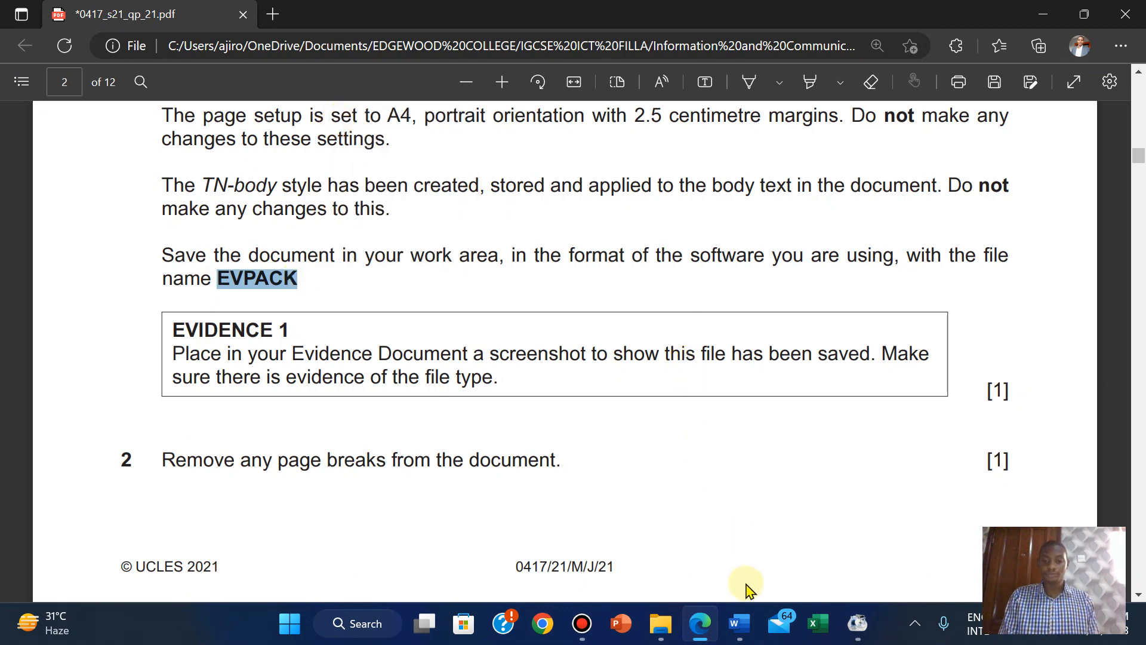
Save J2121TRIATHLON as EVPACK in Word Document (*.docx) format using the copied name.
{"action": "mouse_move", "coordinate": [740, 634]}
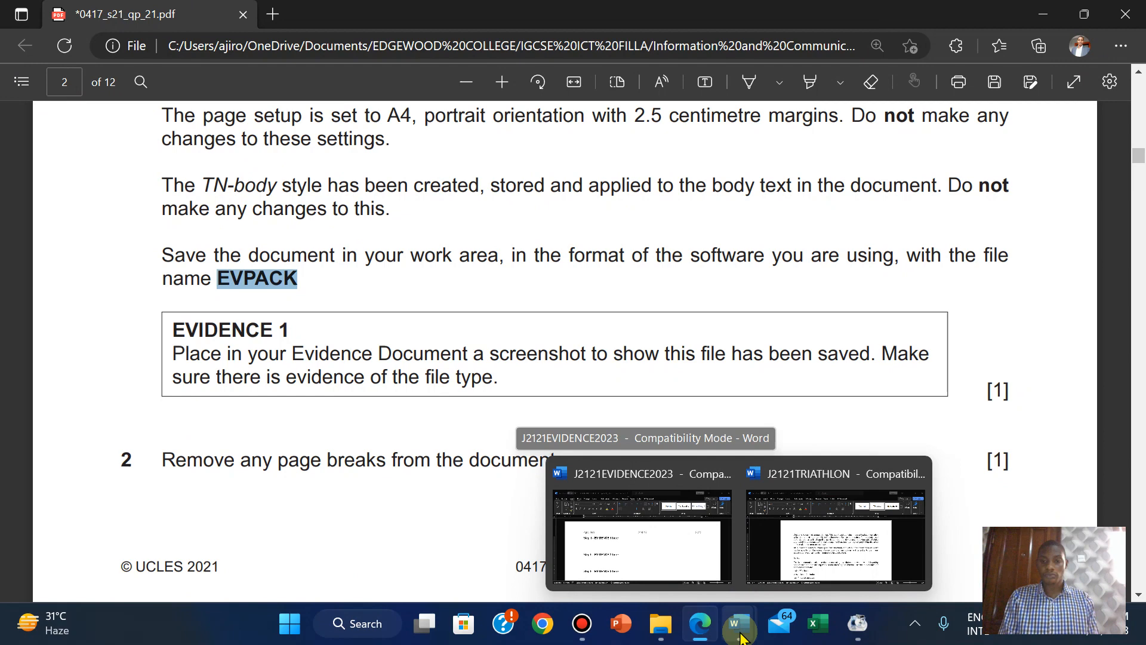
{"action": "left_click", "coordinate": [773, 555]}
{"action": "left_click", "coordinate": [21, 60]}
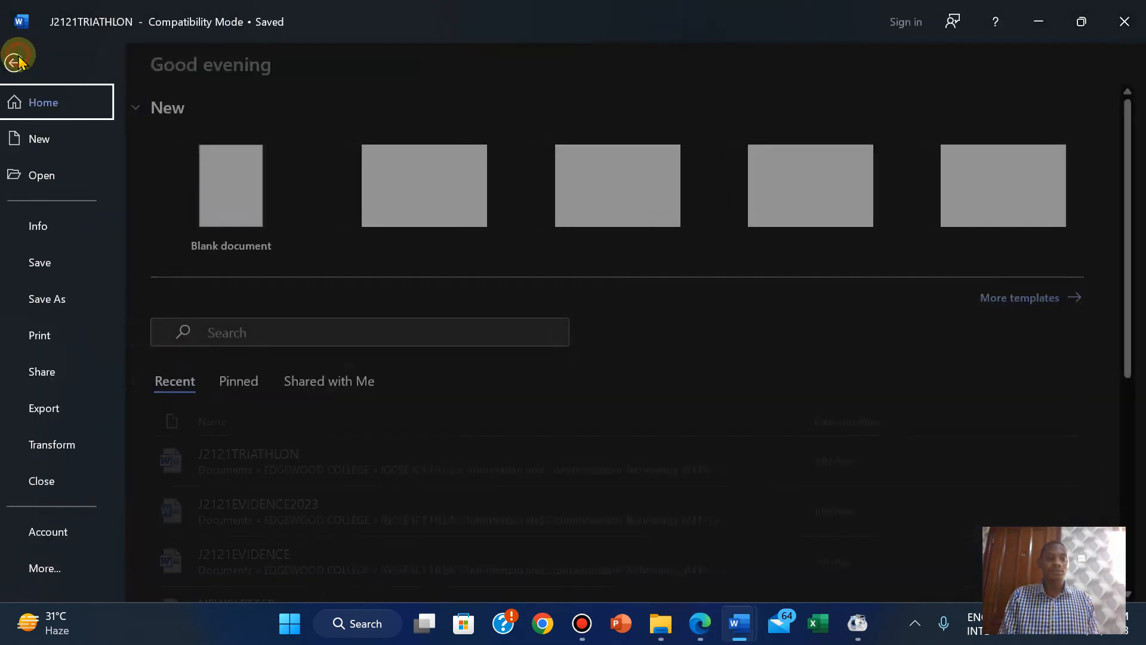
{"action": "left_click", "coordinate": [62, 309]}
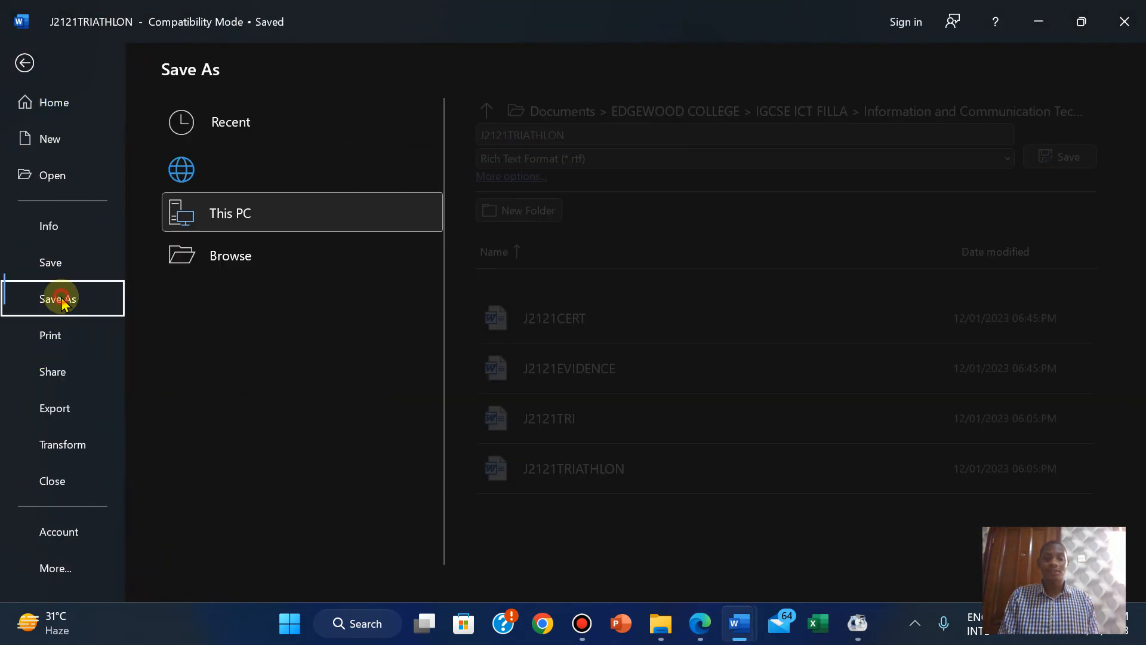
{"action": "left_click", "coordinate": [535, 136]}
{"action": "right_click", "coordinate": [535, 137]}
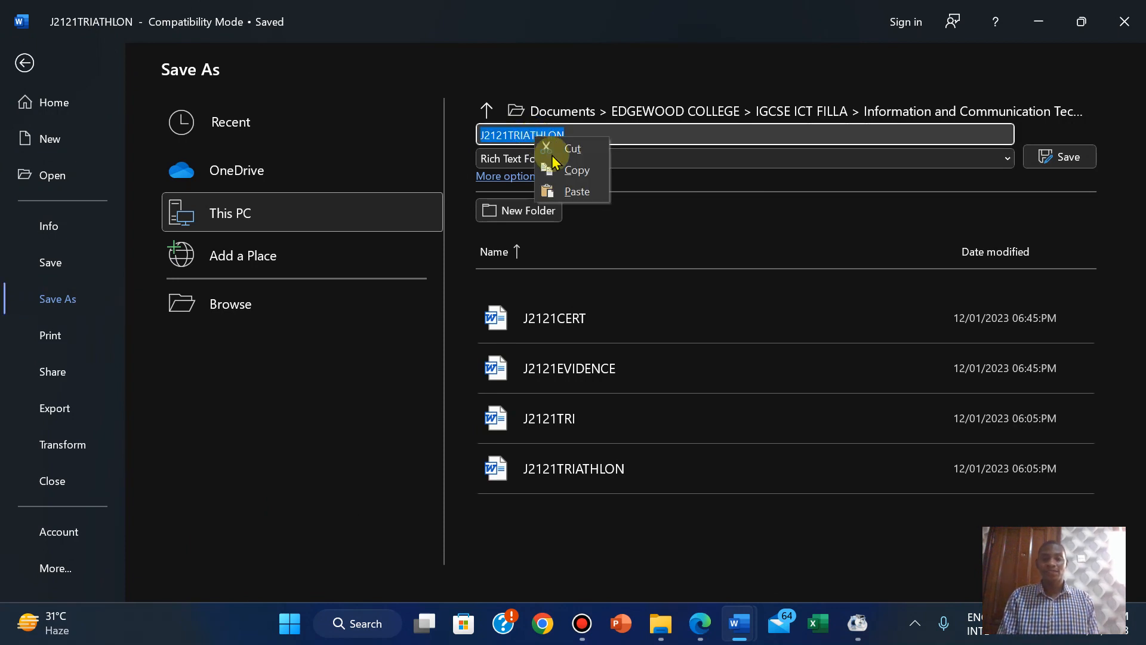
{"action": "left_click", "coordinate": [571, 191]}
{"action": "left_click", "coordinate": [644, 156]}
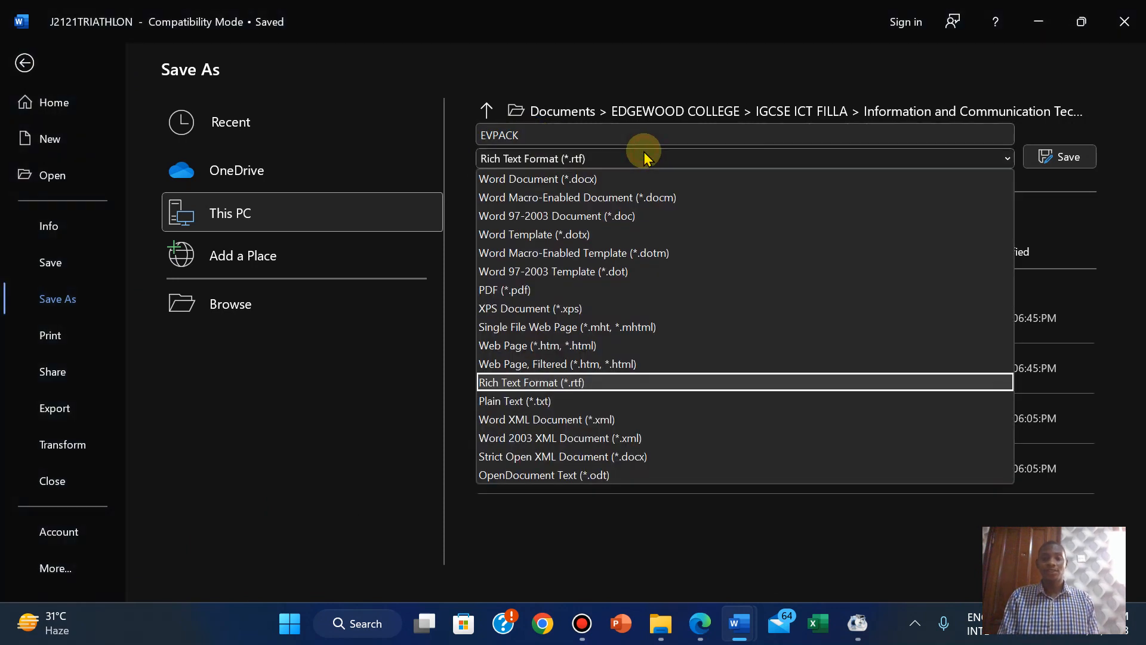
{"action": "left_click", "coordinate": [592, 178]}
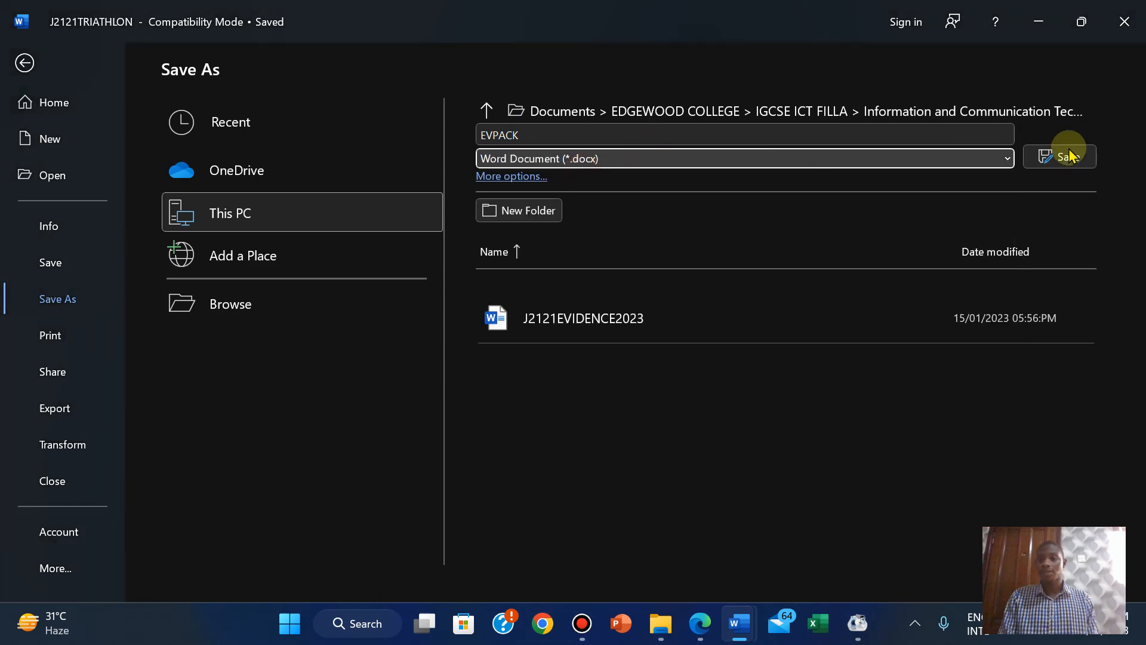
{"action": "left_click", "coordinate": [1068, 158]}
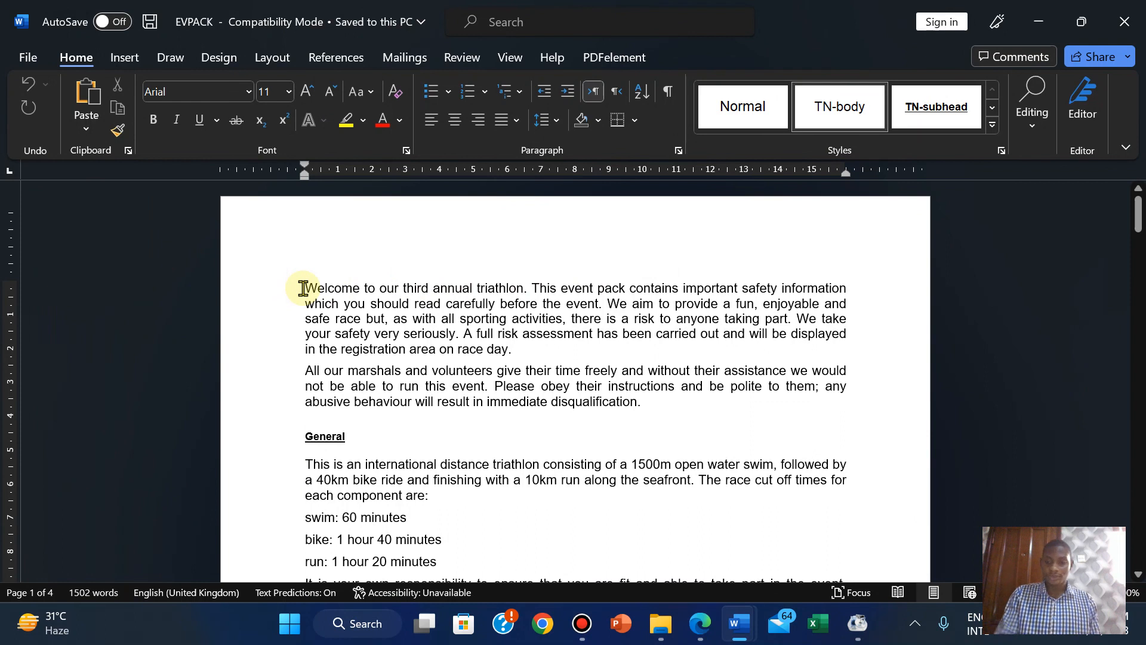
Add an empty line above the document's opening paragraph.
{"action": "key", "text": "Return"}
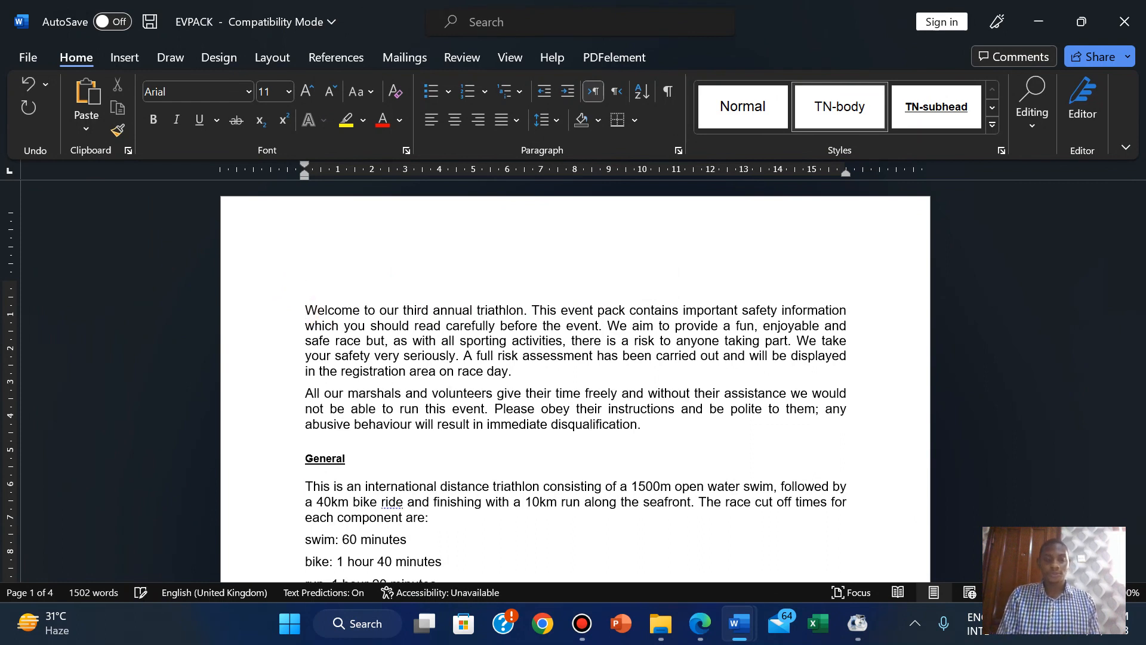
{"action": "left_click", "coordinate": [336, 297]}
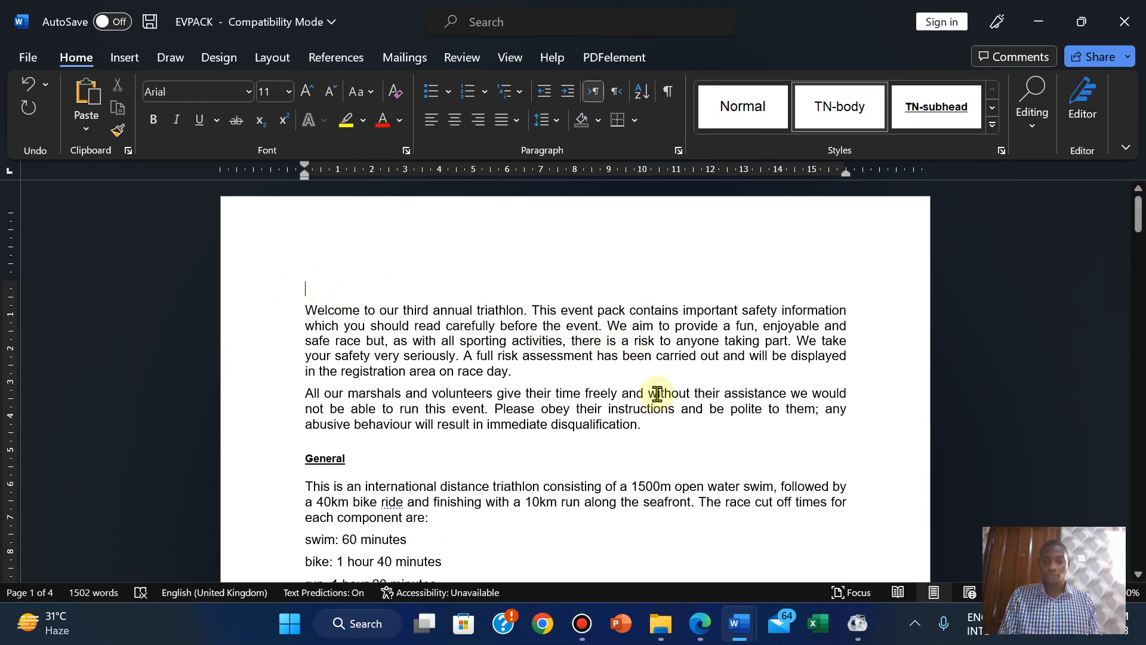
{"action": "left_click", "coordinate": [701, 623]}
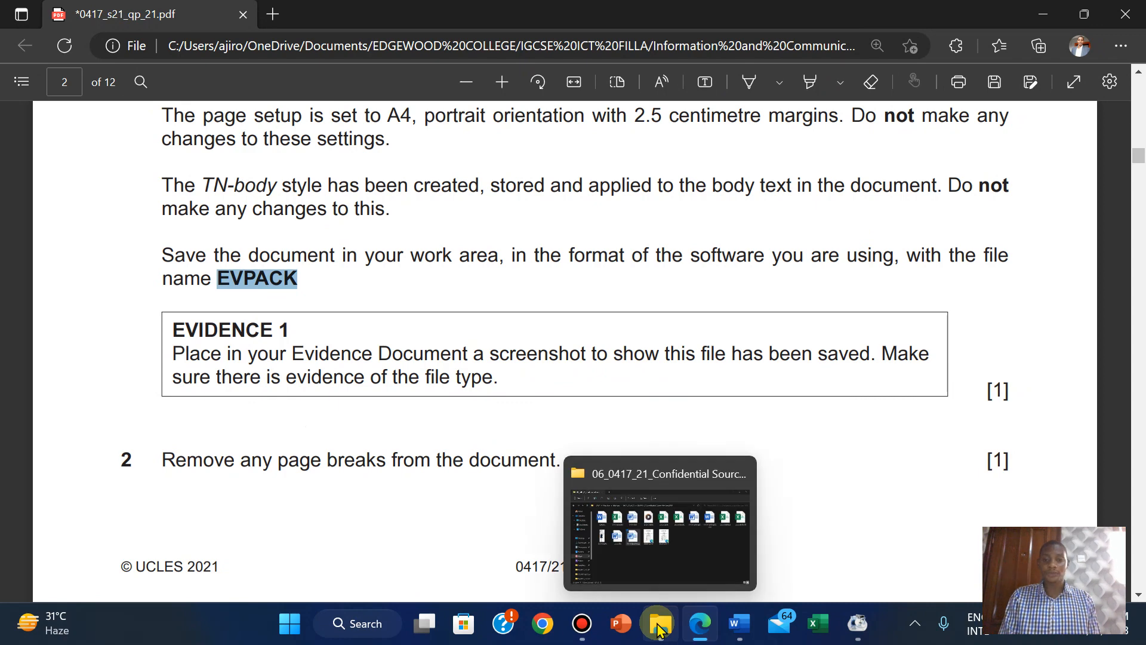
Switch the source folder to Details view and auto-fit the Type column to show full type names.
{"action": "left_click", "coordinate": [659, 547]}
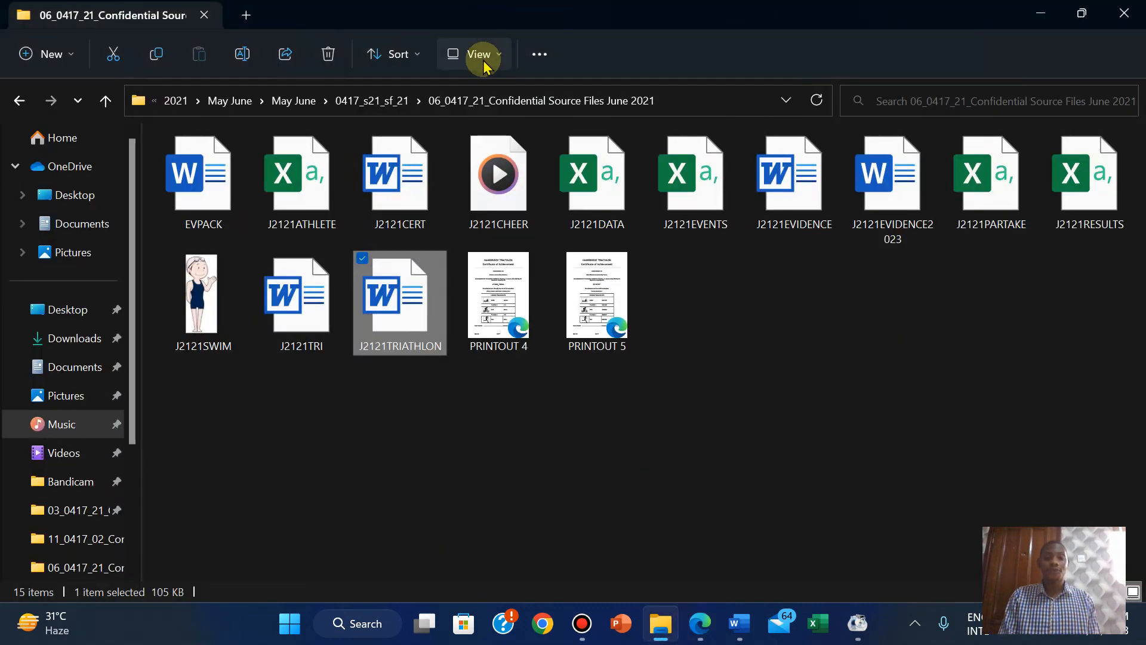
{"action": "left_click", "coordinate": [485, 54]}
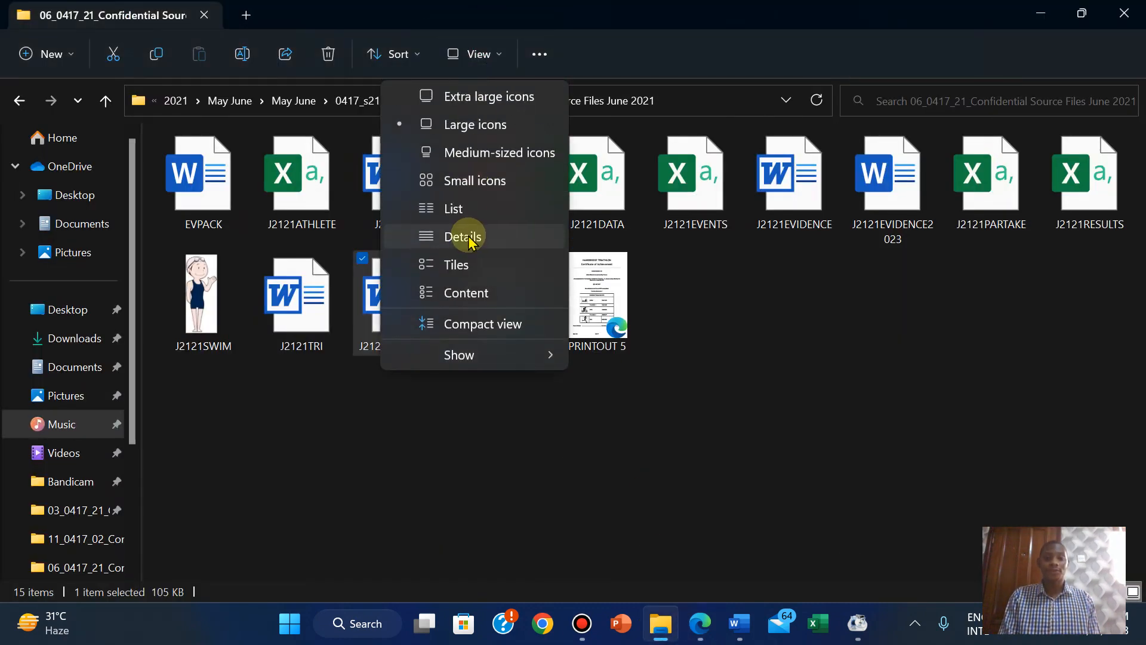
{"action": "left_click", "coordinate": [470, 238]}
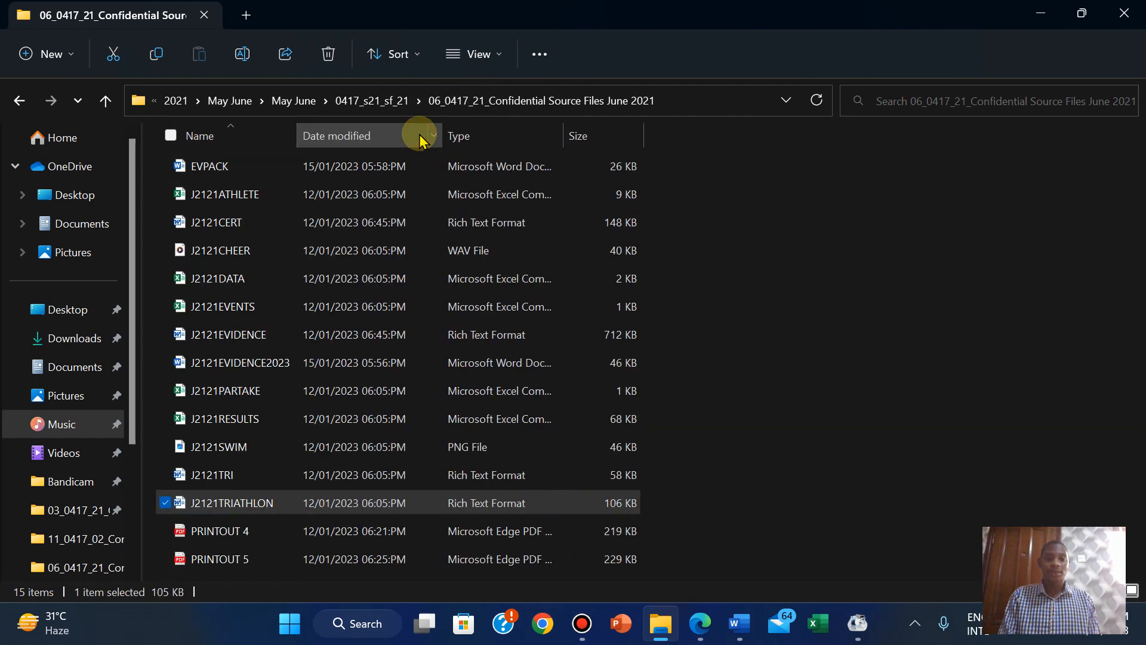
{"action": "double_click", "coordinate": [566, 125]}
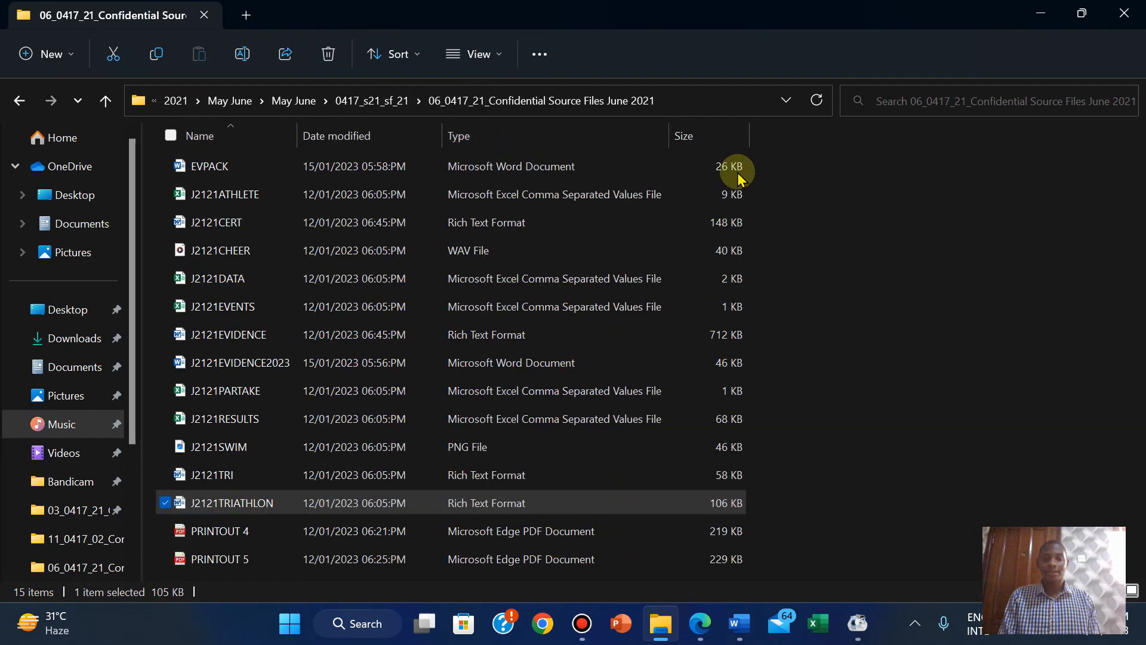
{"action": "left_click", "coordinate": [934, 342]}
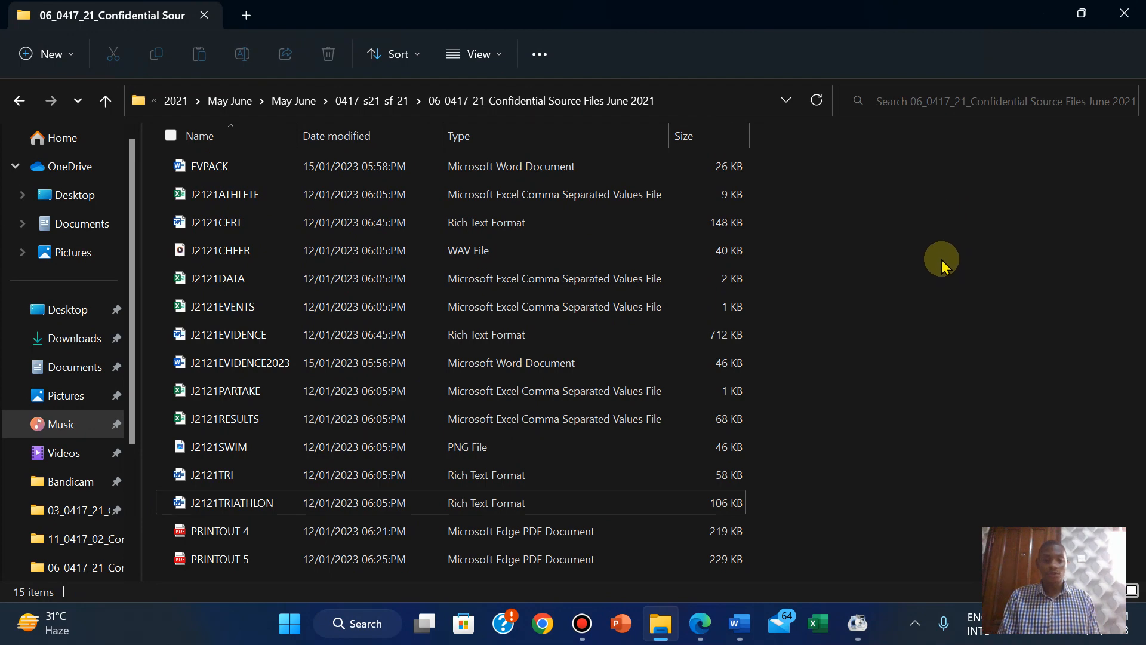
{"action": "left_click", "coordinate": [297, 623]}
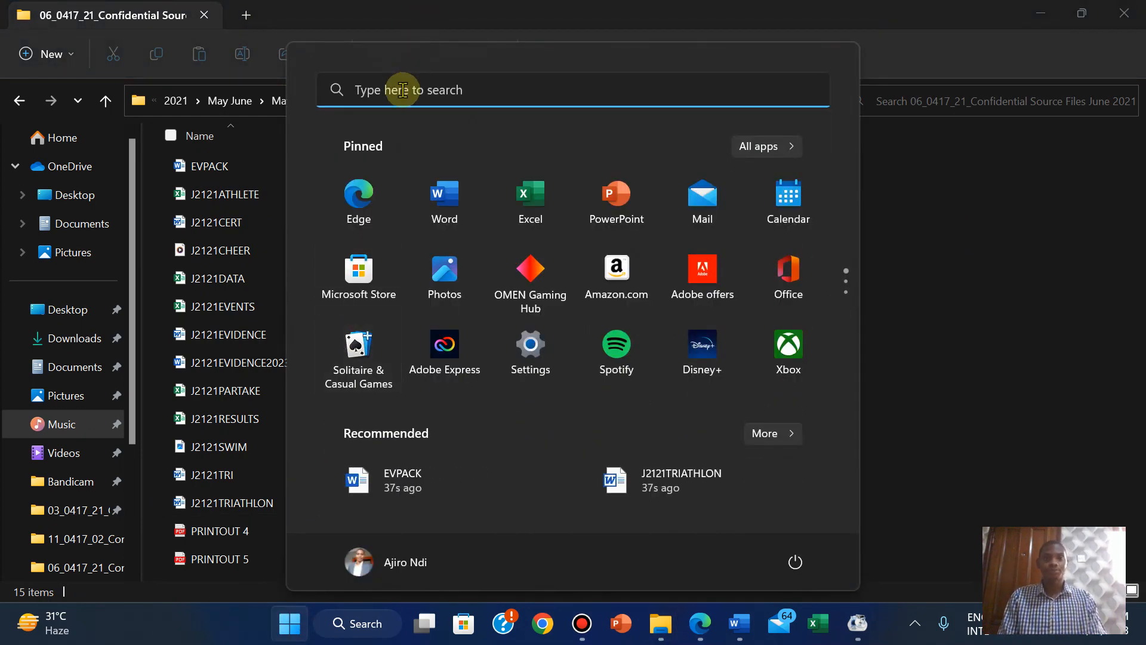
Launch Snipping Tool and snip the folder path together with the EVPACK file row.
{"action": "type", "text": "sn"}
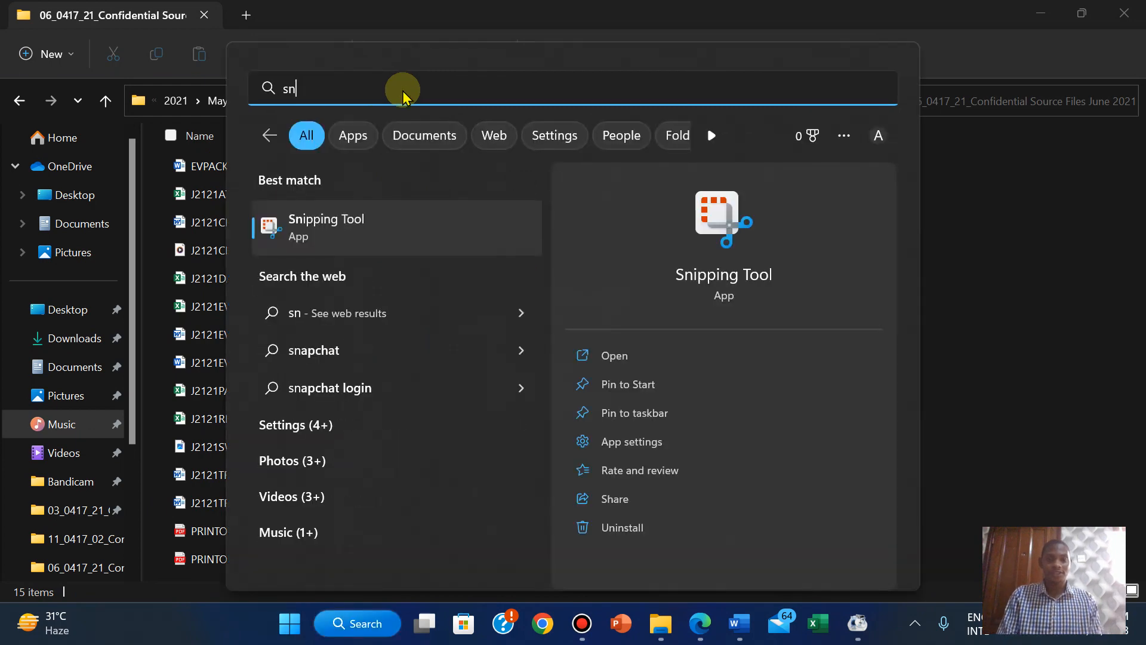
{"action": "left_click", "coordinate": [606, 357]}
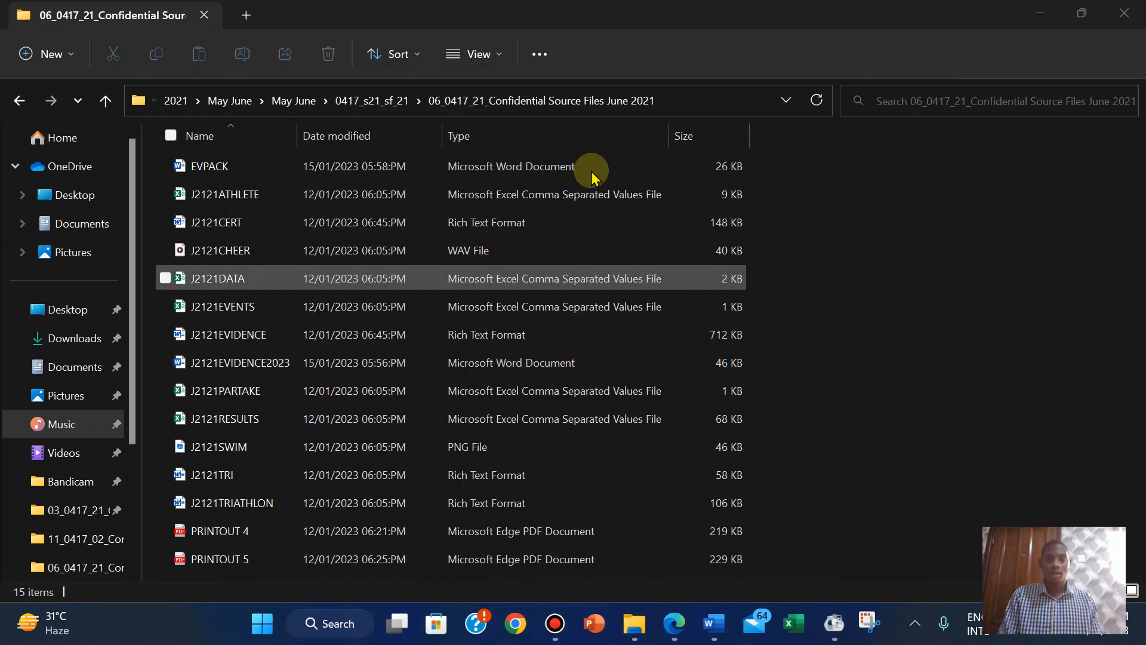
{"action": "left_click", "coordinate": [401, 199]}
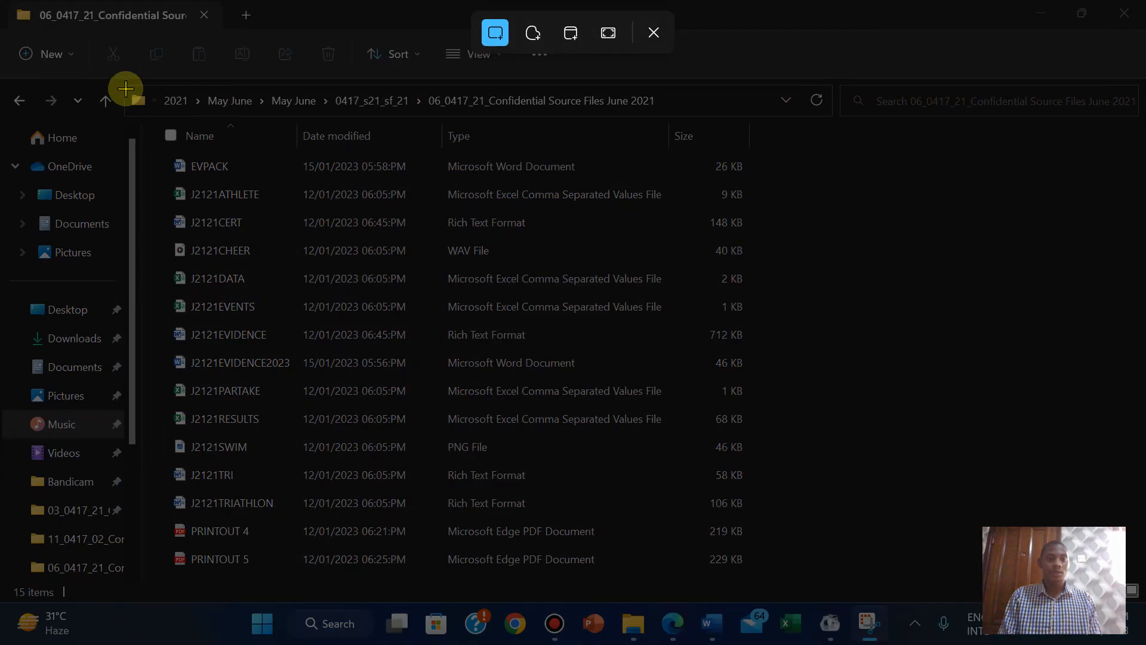
{"action": "left_click_drag", "start_coordinate": [125, 90], "coordinate": [769, 182]}
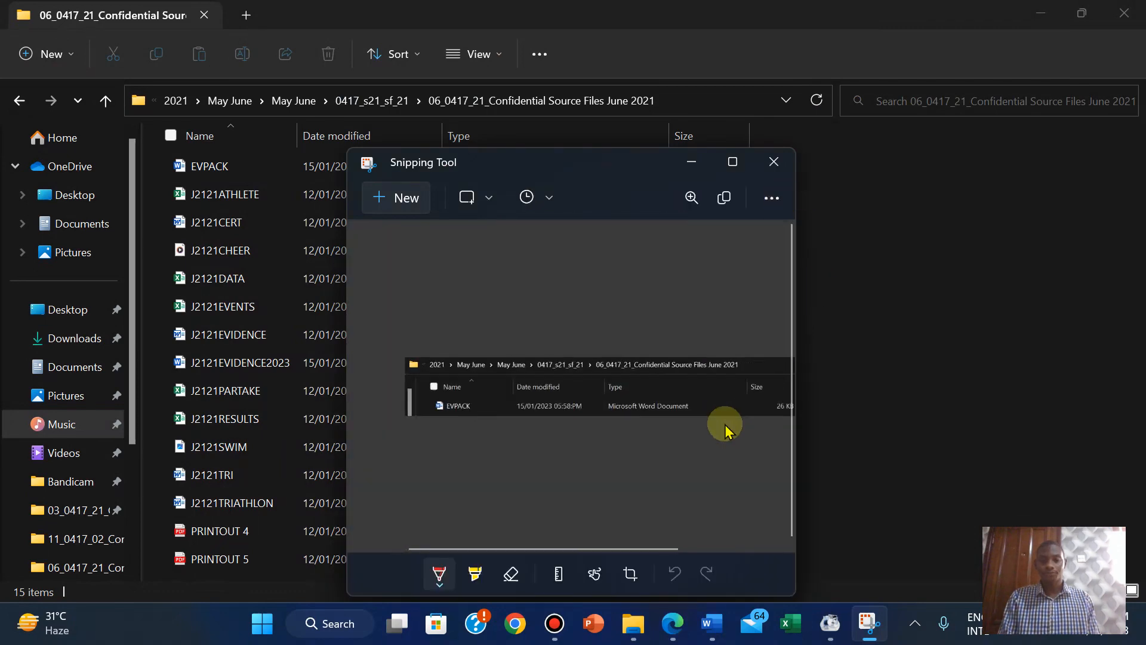
{"action": "left_click", "coordinate": [677, 621]}
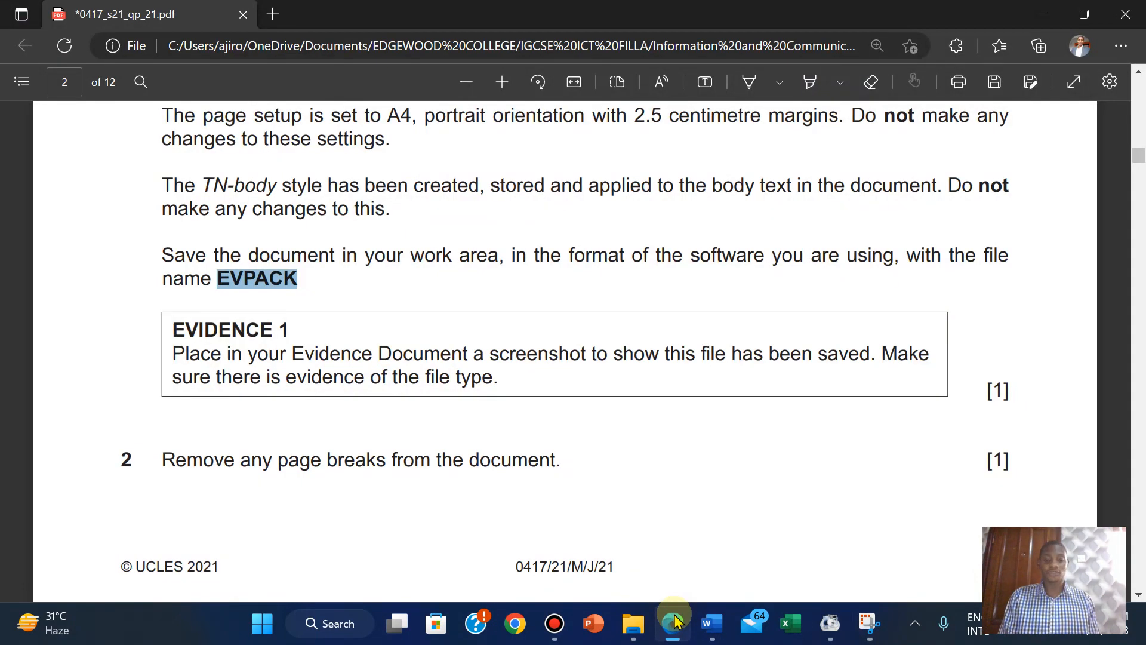
Paste the saved-EVPACK folder screenshot under Step 1 – EVIDENCE 1 in J2121EVIDENCE2023, then return to the exam paper.
{"action": "mouse_move", "coordinate": [711, 621]}
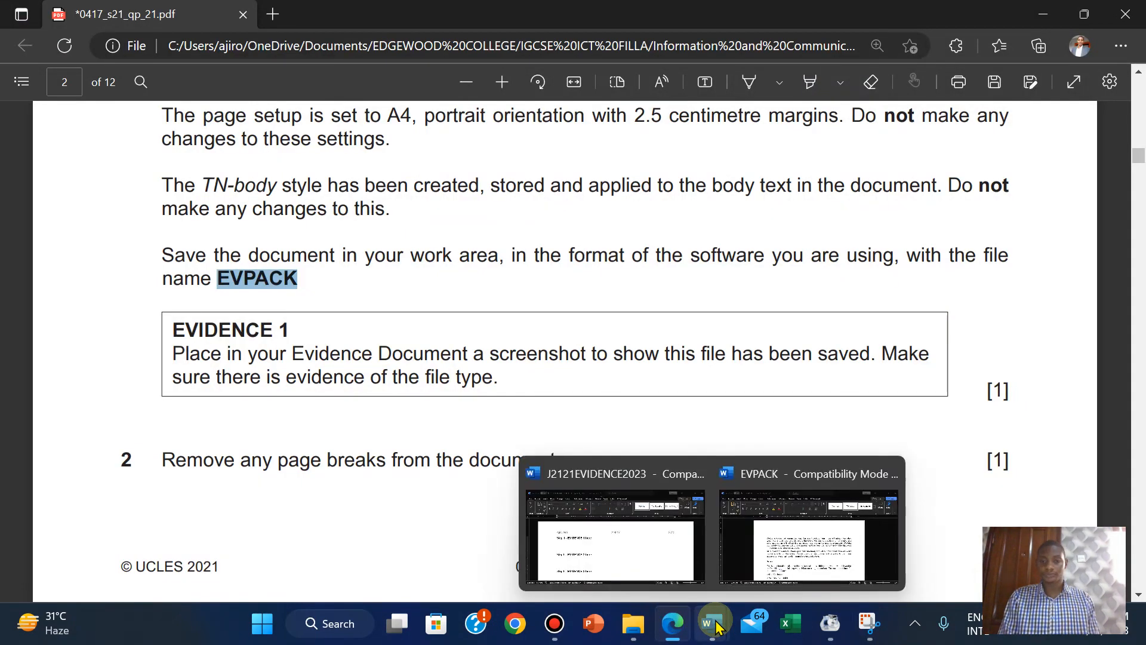
{"action": "left_click", "coordinate": [596, 542]}
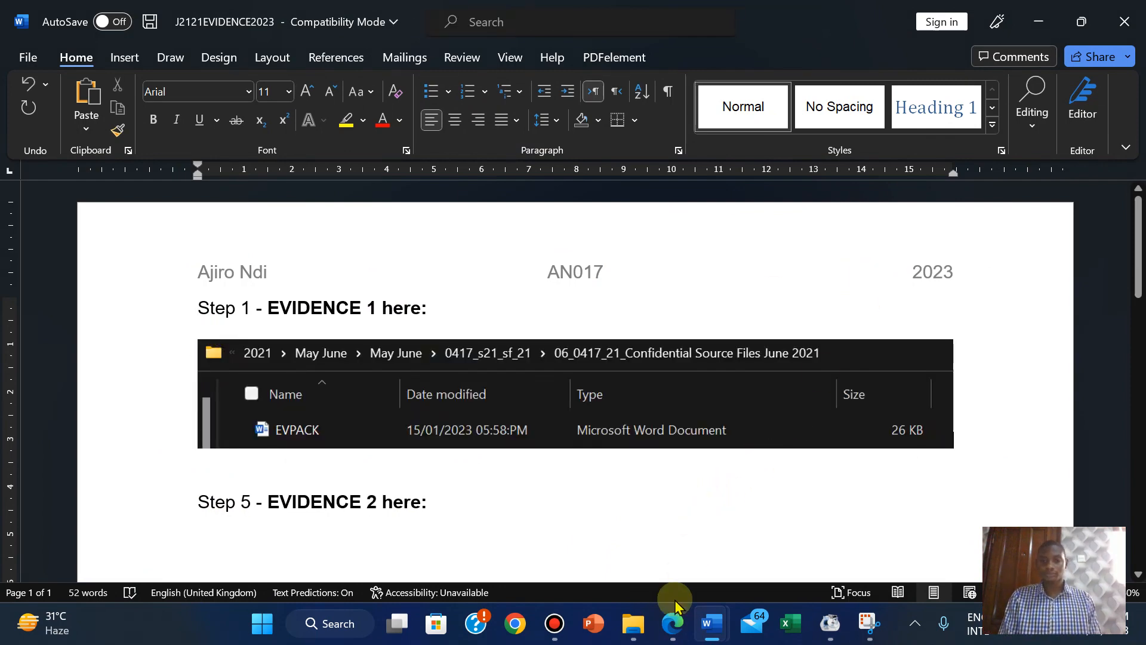
{"action": "left_click", "coordinate": [673, 622]}
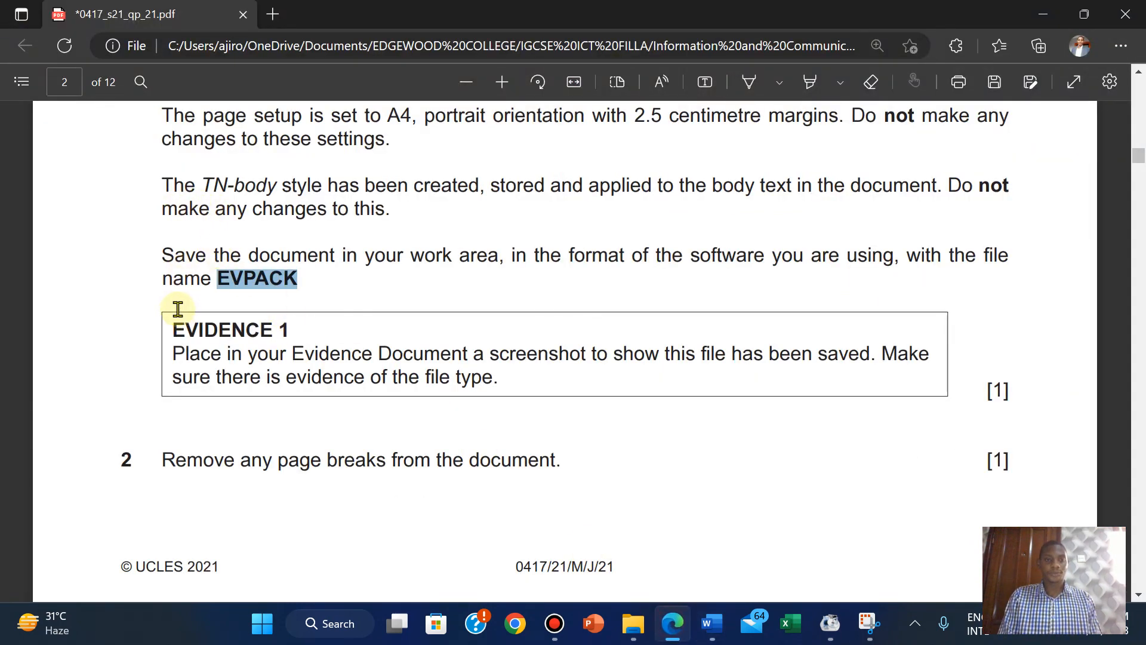
Highlight the EVPACK save instruction and Evidence 1 text in green and scroll down to task 2.
{"action": "left_click_drag", "start_coordinate": [158, 256], "coordinate": [506, 384]}
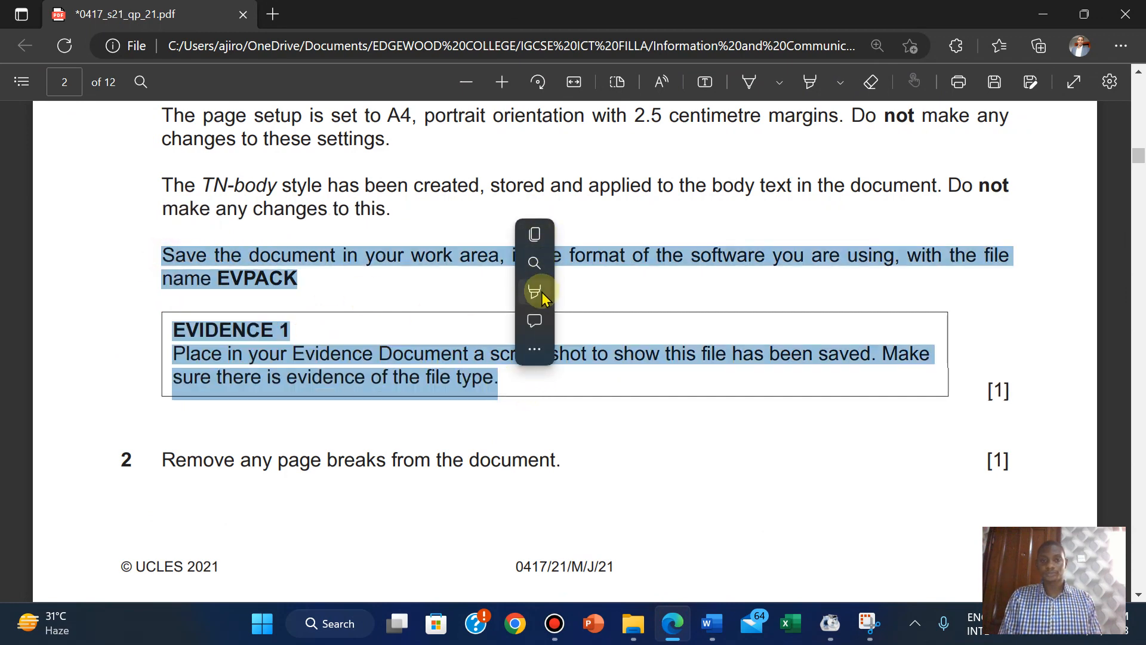
{"action": "mouse_move", "coordinate": [659, 295]}
{"action": "left_click", "coordinate": [725, 317]}
{"action": "scroll", "coordinate": [730, 323], "scroll_direction": "down", "scroll_amount": 3}
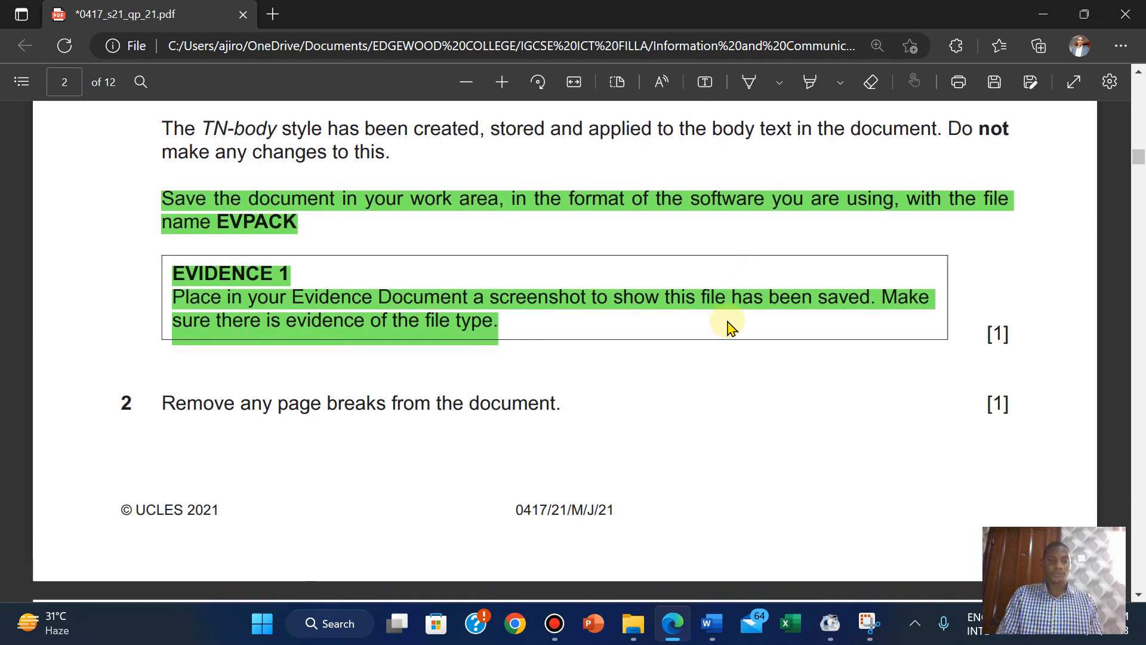
{"action": "scroll", "coordinate": [728, 322], "scroll_direction": "down", "scroll_amount": 1}
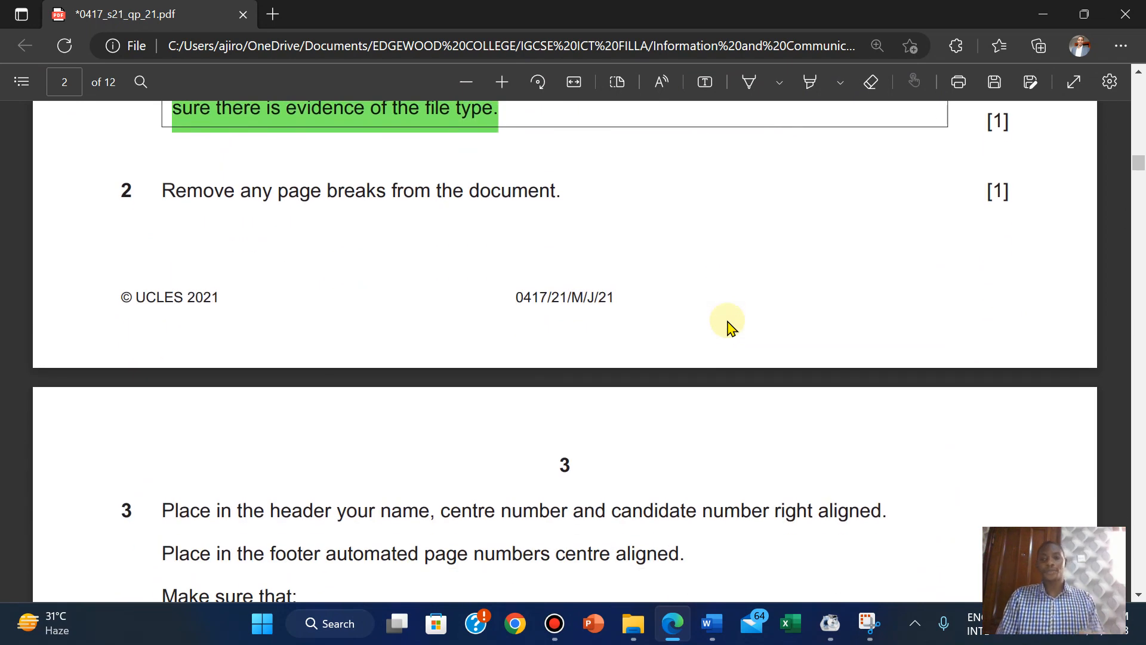
Bring EVPACK to the front, zoom in and turn on Show/Hide ¶ formatting marks.
{"action": "mouse_move", "coordinate": [712, 621]}
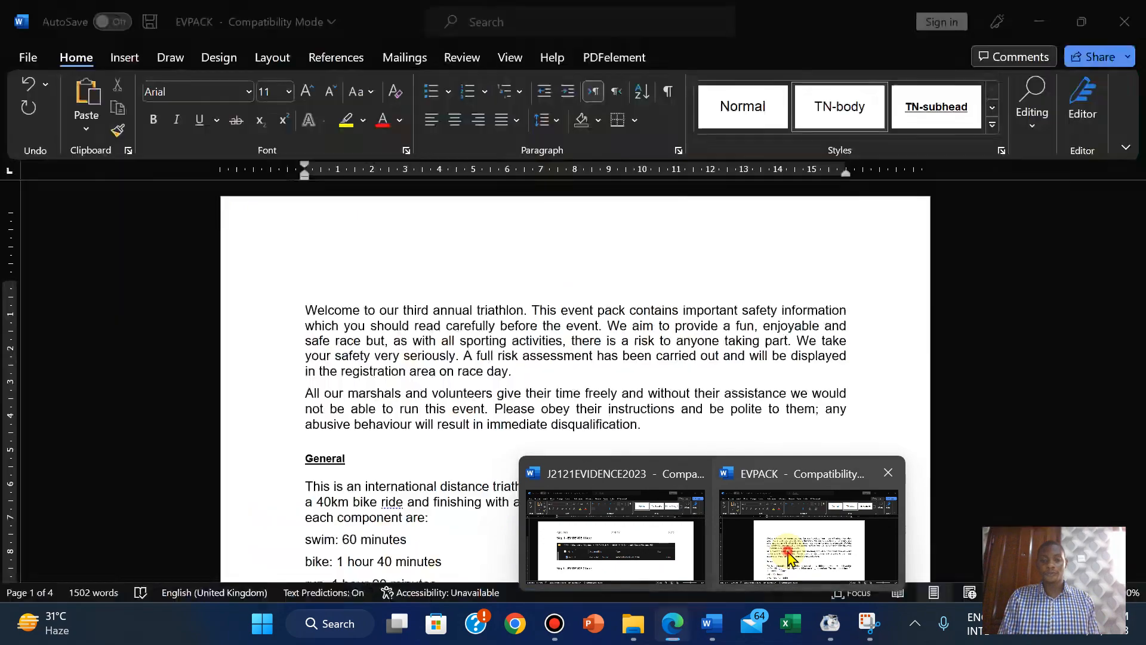
{"action": "left_click", "coordinate": [776, 537]}
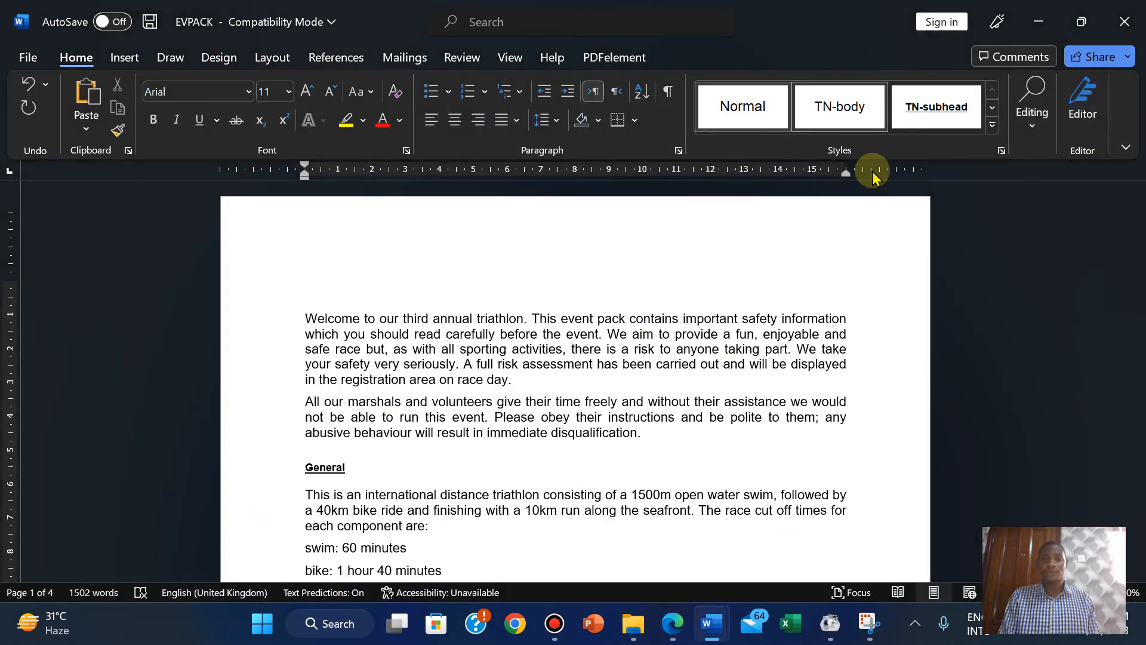
{"action": "left_click", "coordinate": [1104, 593]}
{"action": "left_click", "coordinate": [1103, 593]}
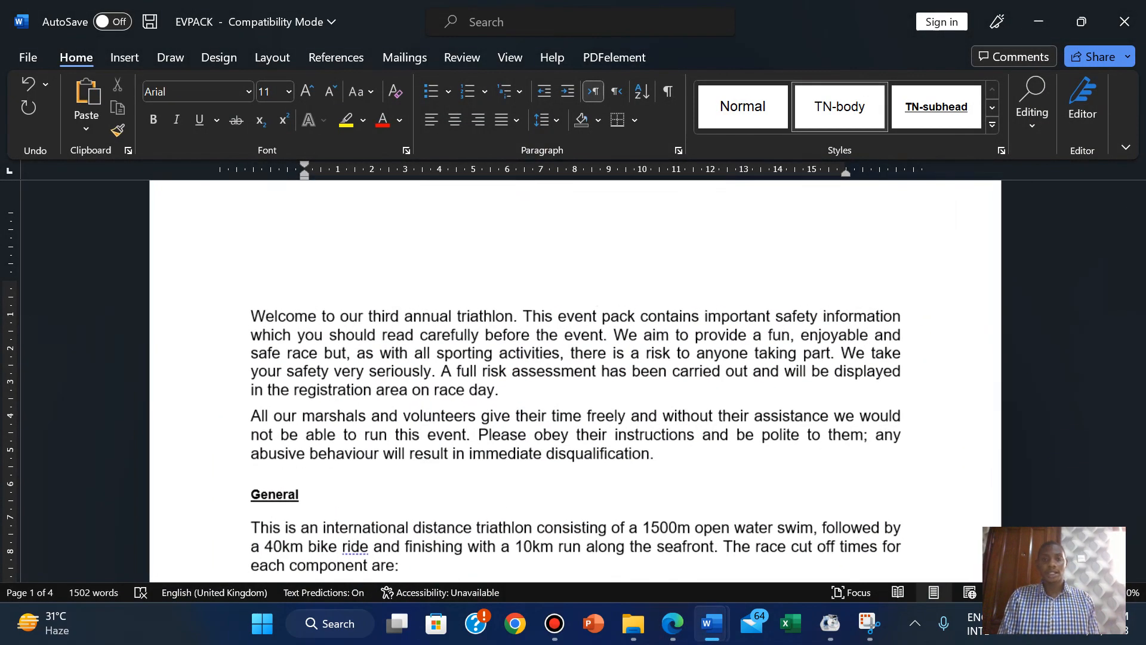
{"action": "left_click", "coordinate": [667, 91]}
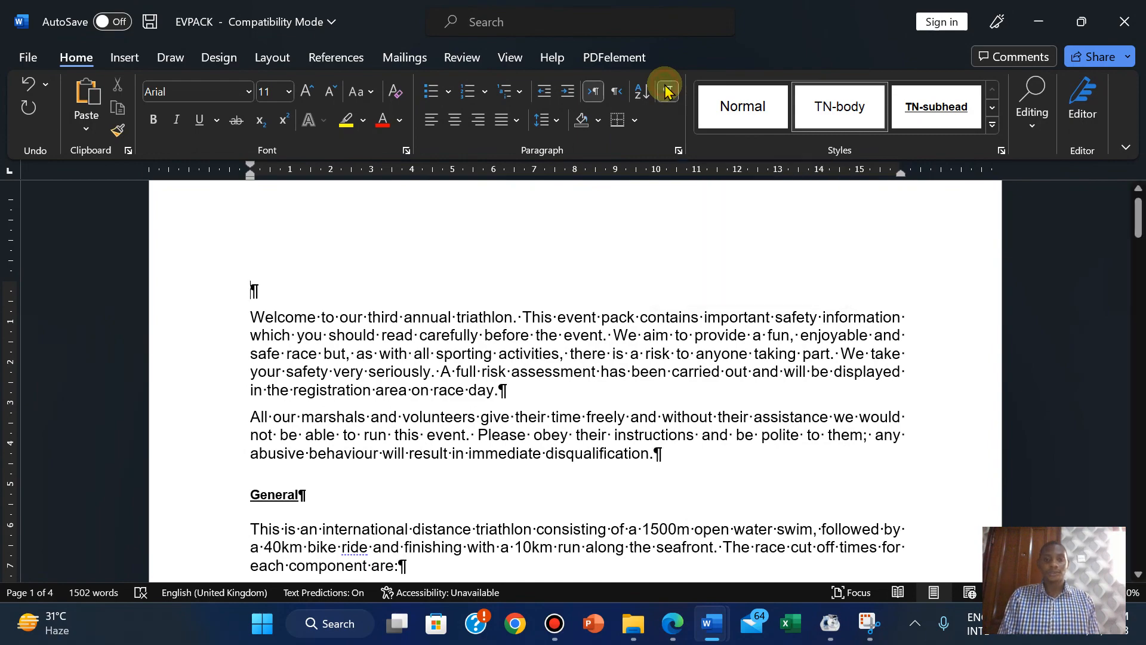
Delete the page breaks after 'your start time' and after 'exit junctions'.
{"action": "left_click_drag", "start_coordinate": [1139, 226], "coordinate": [1049, 397]}
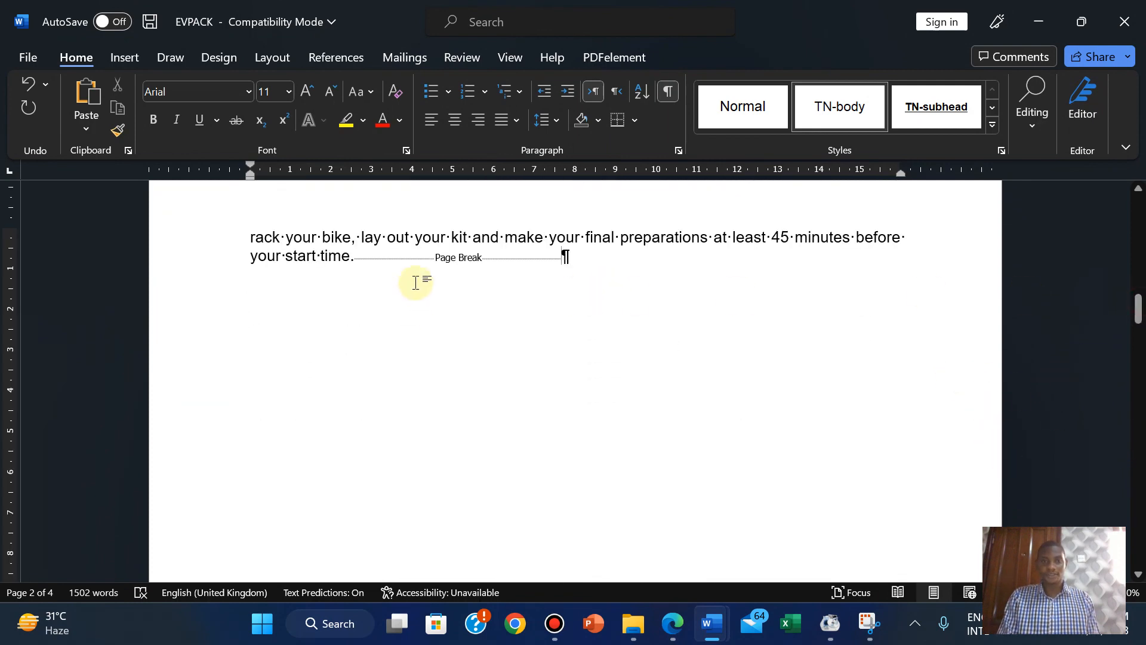
{"action": "left_click_drag", "start_coordinate": [1134, 328], "coordinate": [1106, 297]}
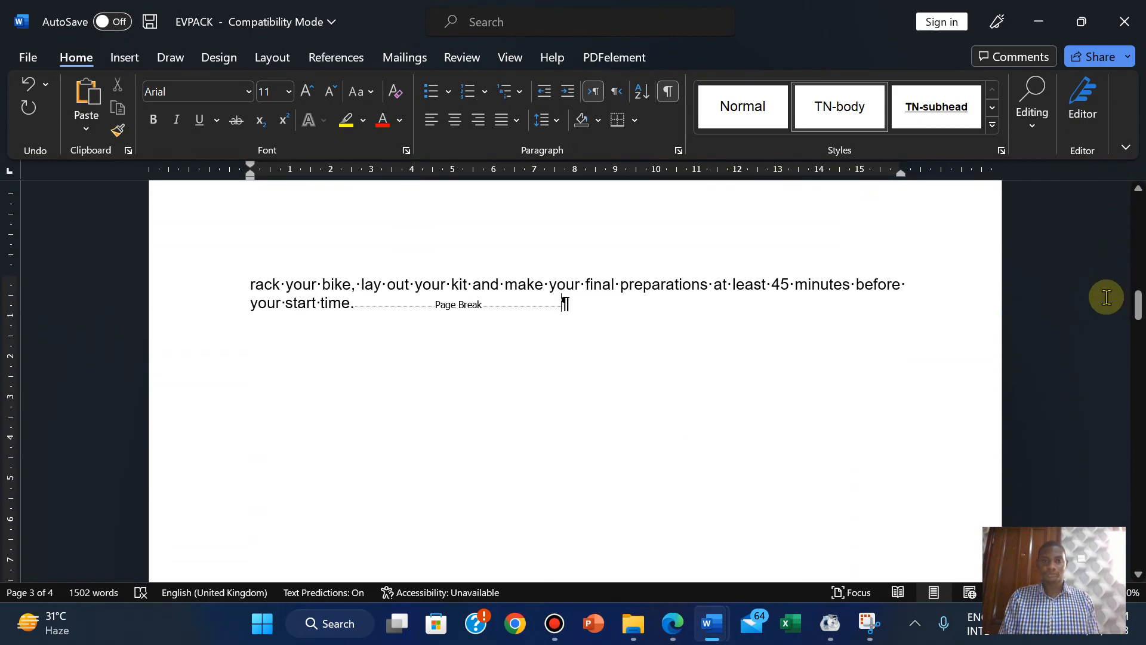
{"action": "key", "text": "Delete"}
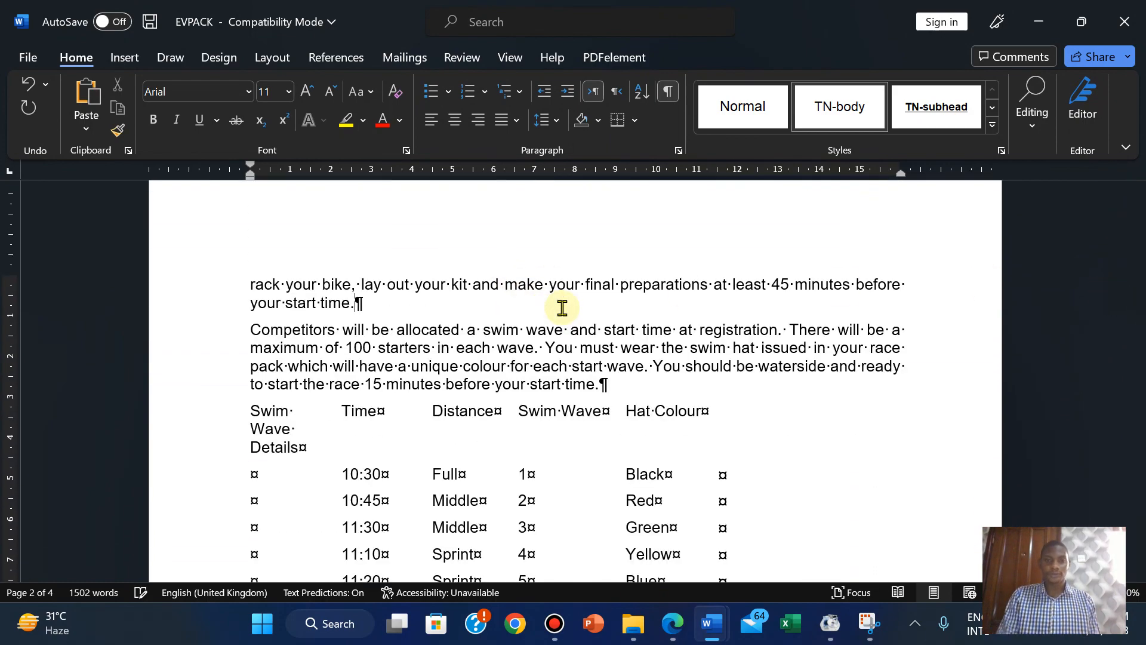
{"action": "left_click_drag", "start_coordinate": [1138, 346], "coordinate": [1137, 410]}
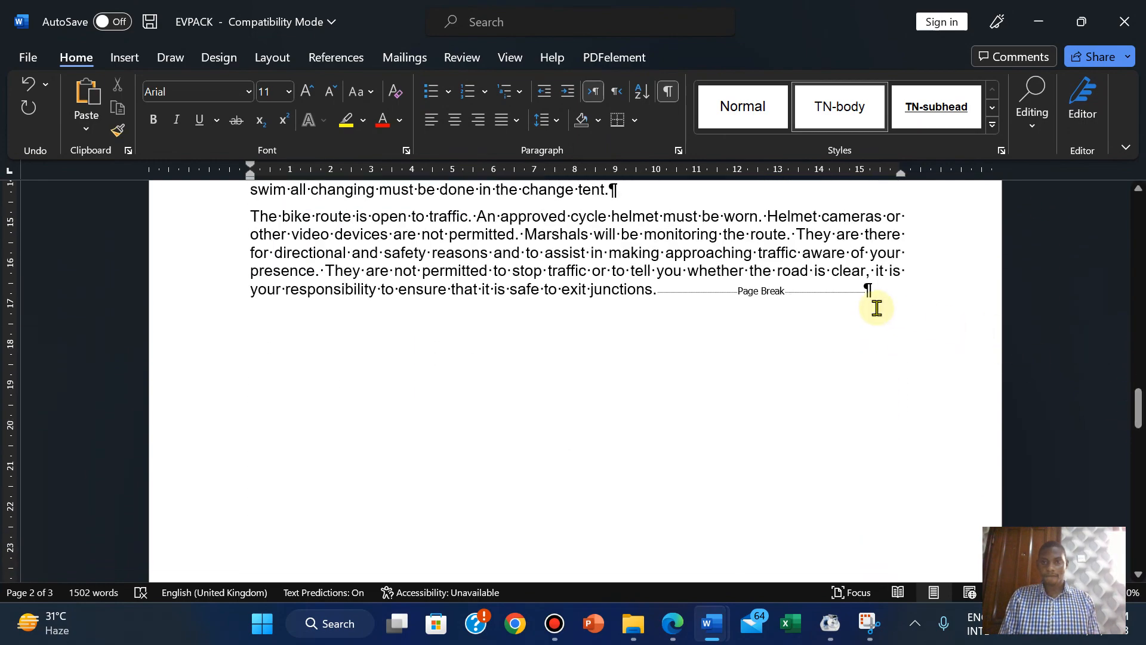
{"action": "key", "text": "Delete"}
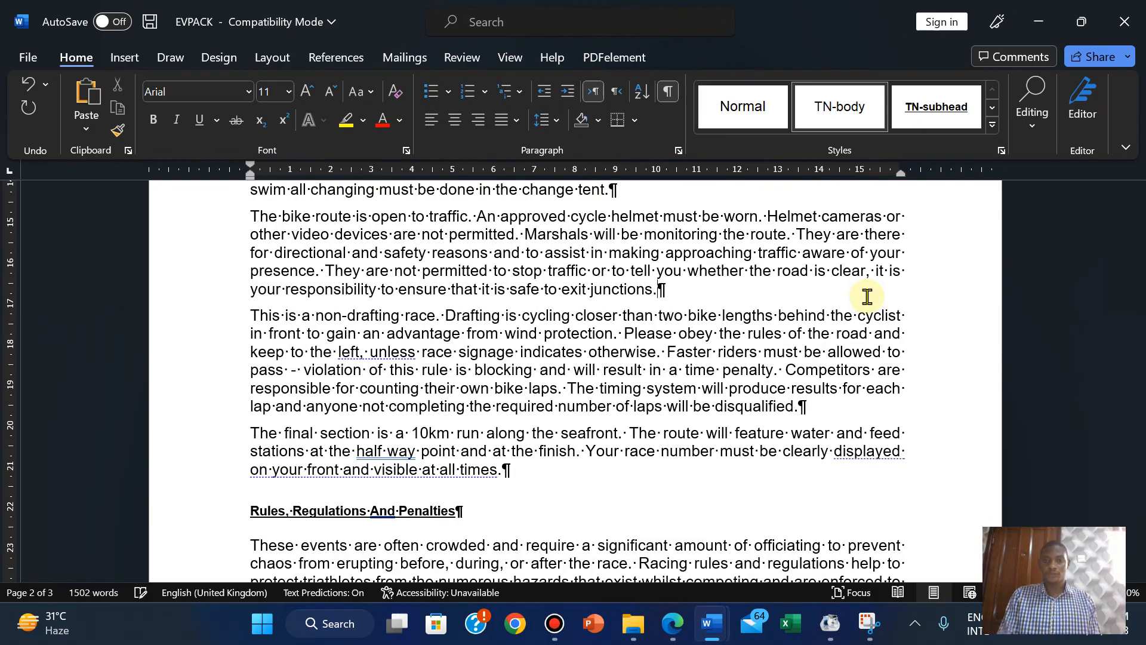
{"action": "left_click_drag", "start_coordinate": [1139, 407], "coordinate": [1114, 181]}
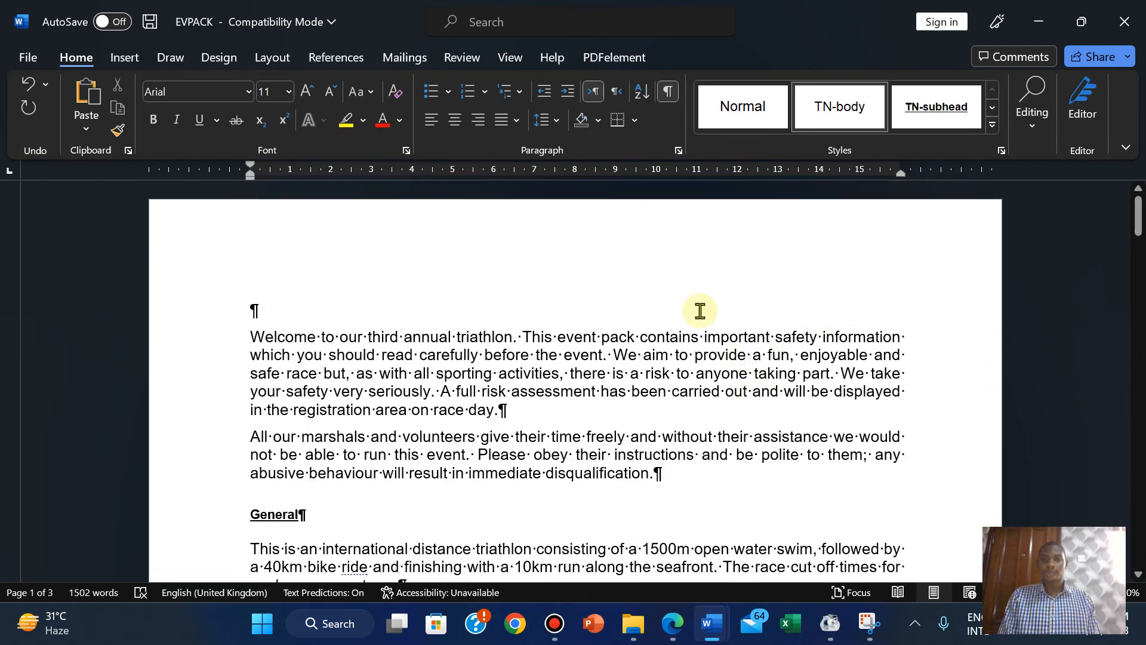
Turn Show/Hide ¶ off again and go back to the exam paper.
{"action": "left_click", "coordinate": [666, 93]}
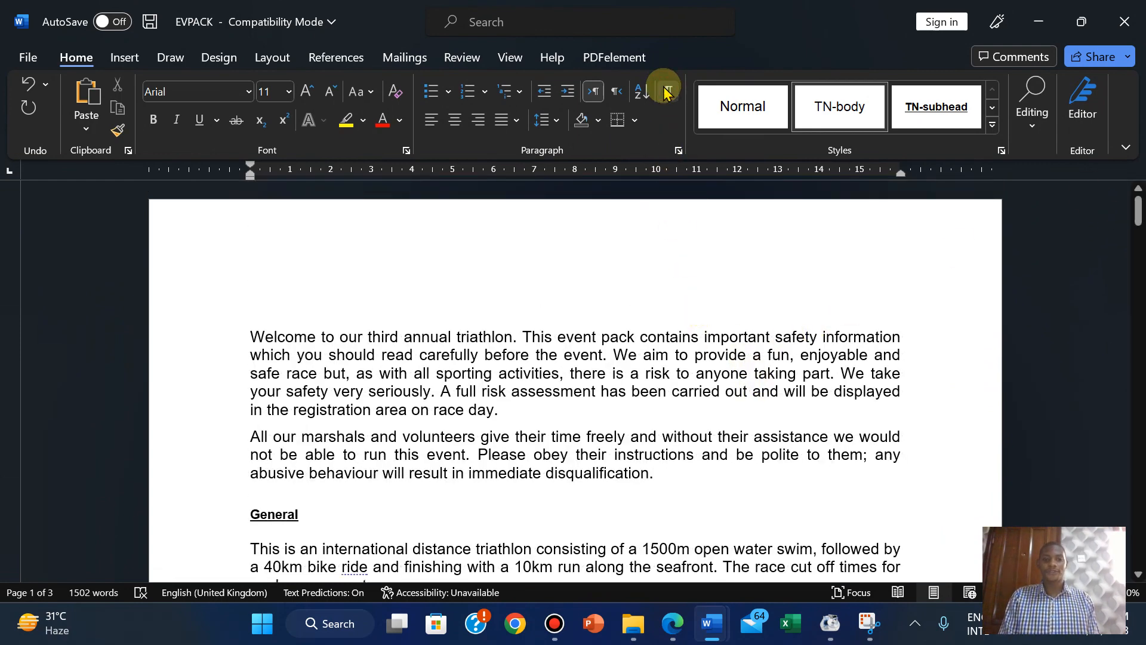
{"action": "left_click", "coordinate": [260, 311]}
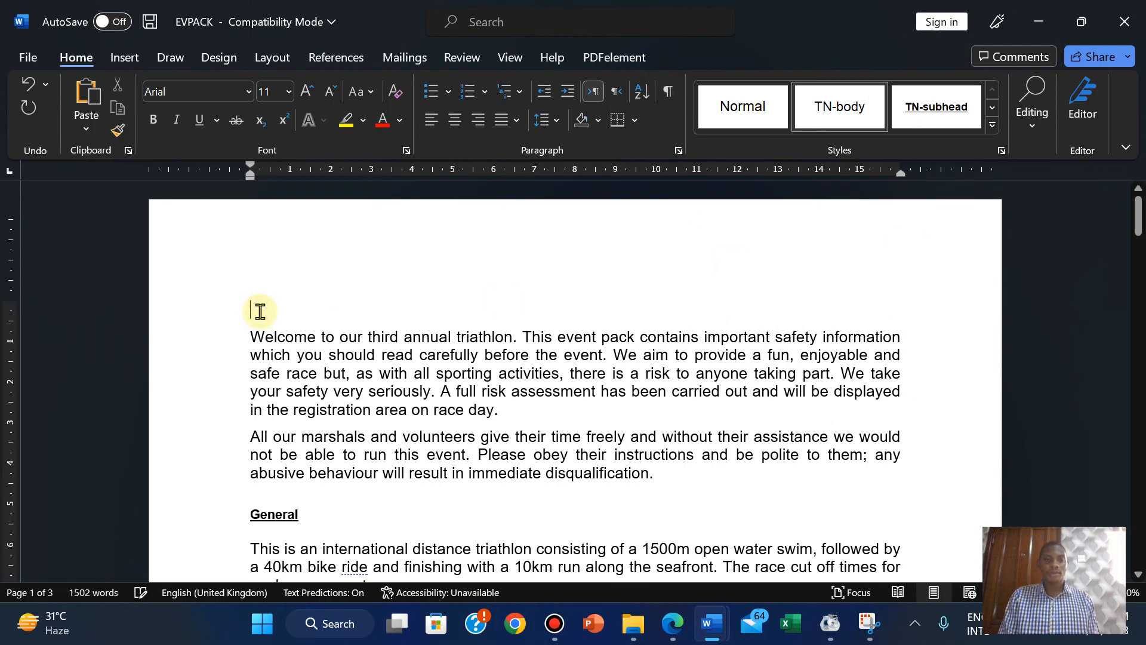
{"action": "left_click", "coordinate": [675, 625]}
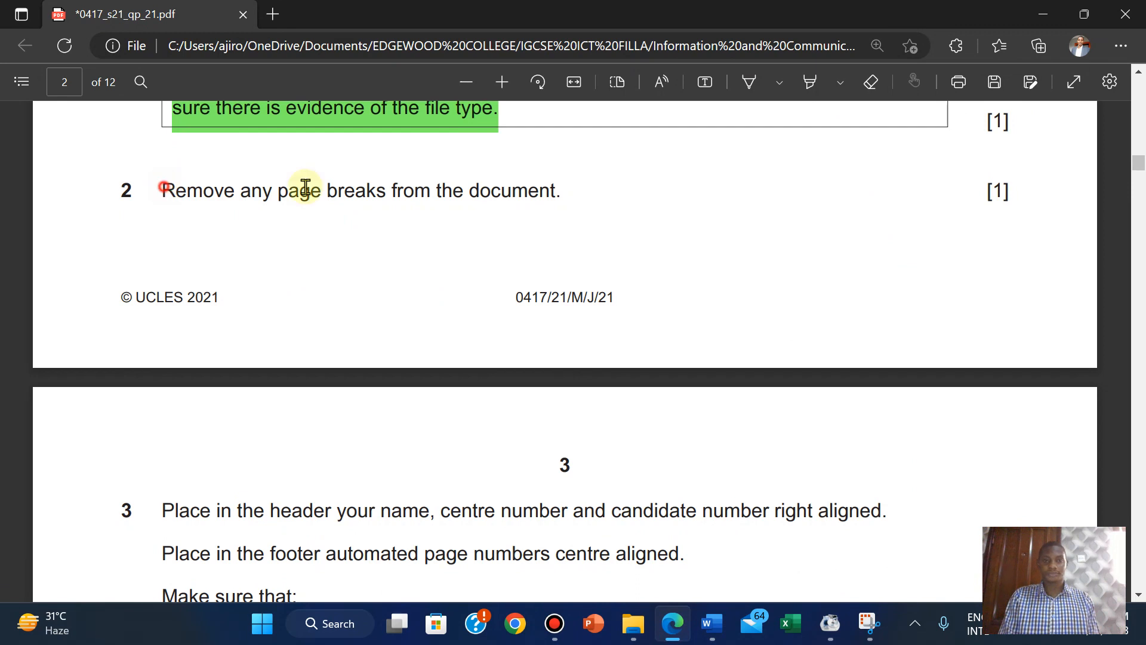
Highlight question 2's 'remove page breaks' line in green, scroll to page 3, and switch to EVPACK.
{"action": "left_click_drag", "start_coordinate": [306, 186], "coordinate": [1015, 205]}
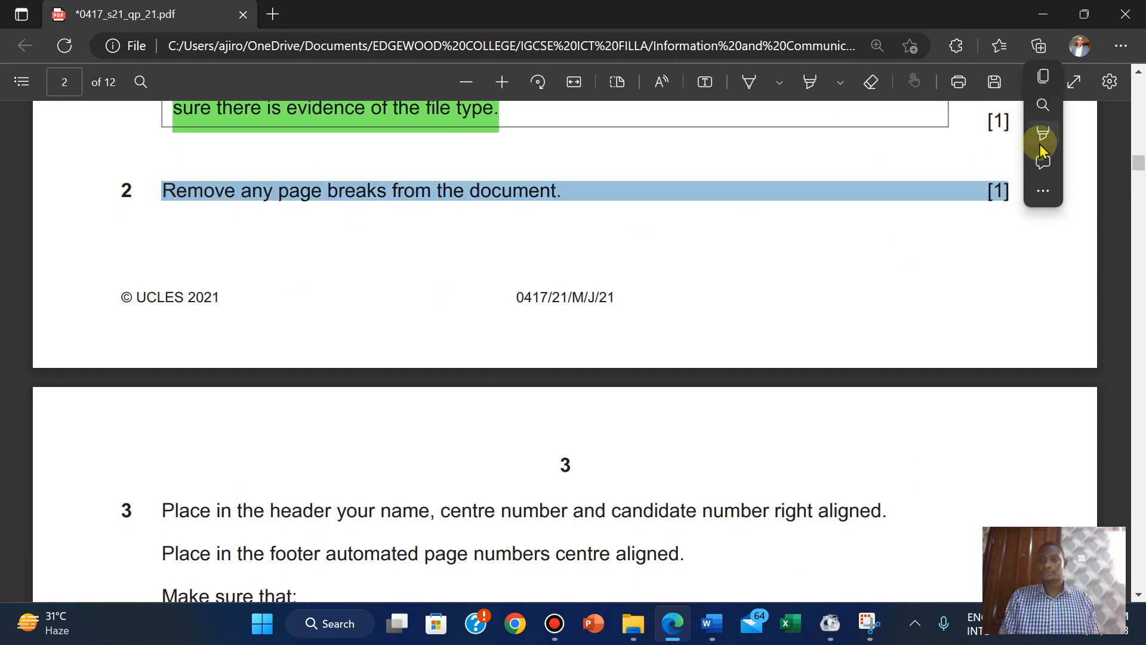
{"action": "mouse_move", "coordinate": [1039, 136]}
{"action": "left_click", "coordinate": [892, 164]}
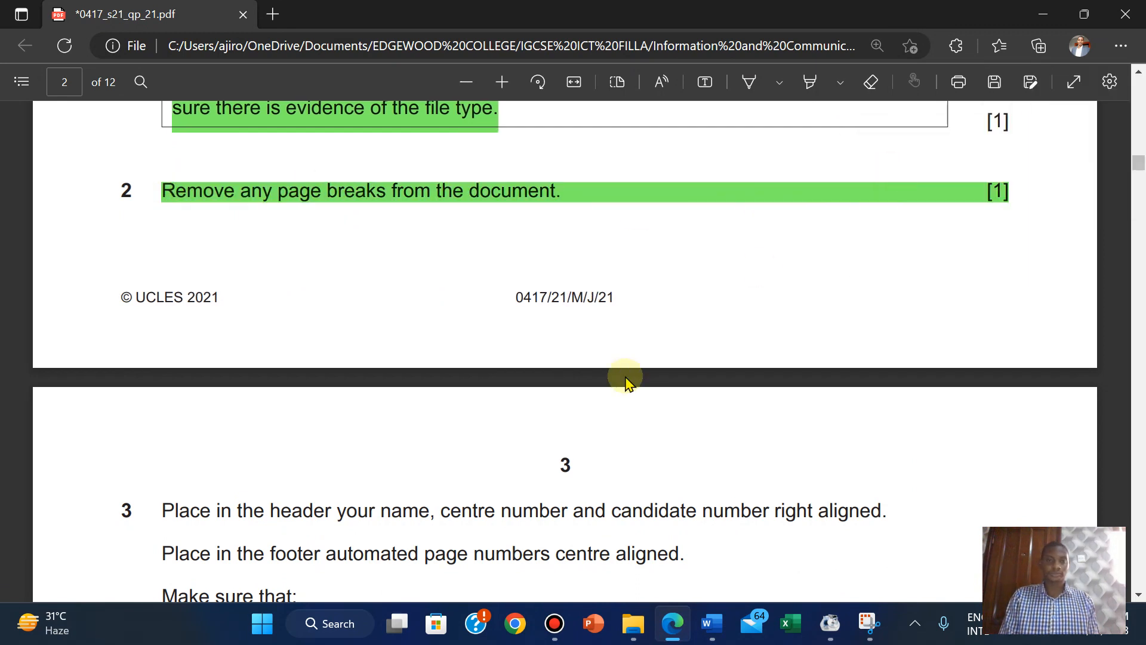
{"action": "scroll", "coordinate": [587, 412], "scroll_direction": "down", "scroll_amount": 5}
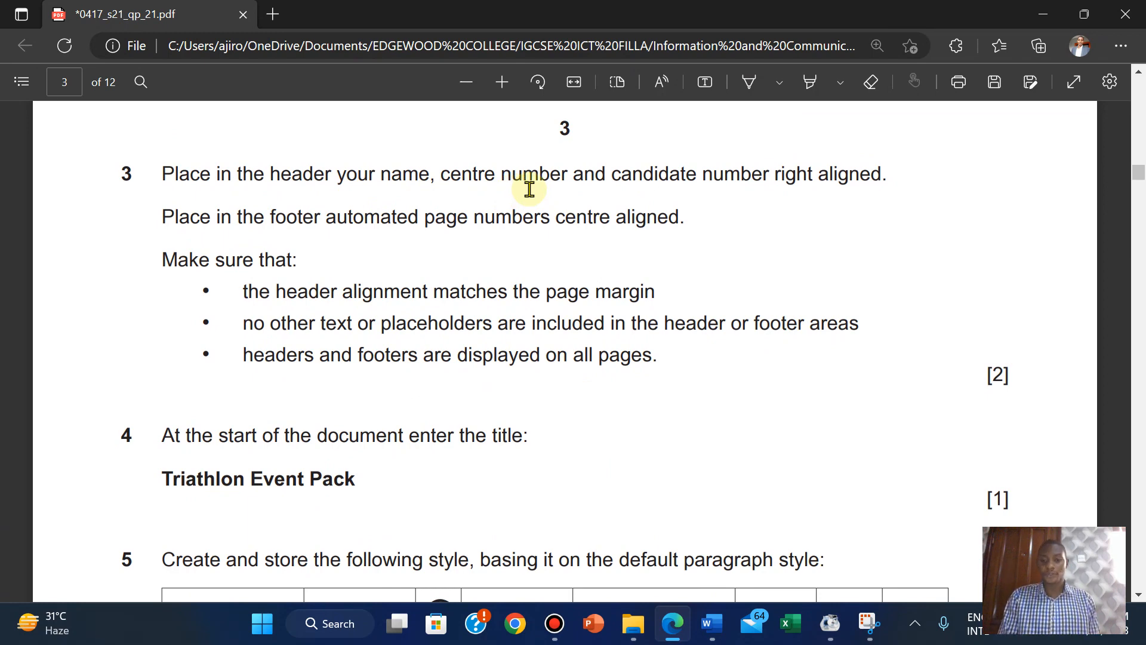
{"action": "mouse_move", "coordinate": [710, 623]}
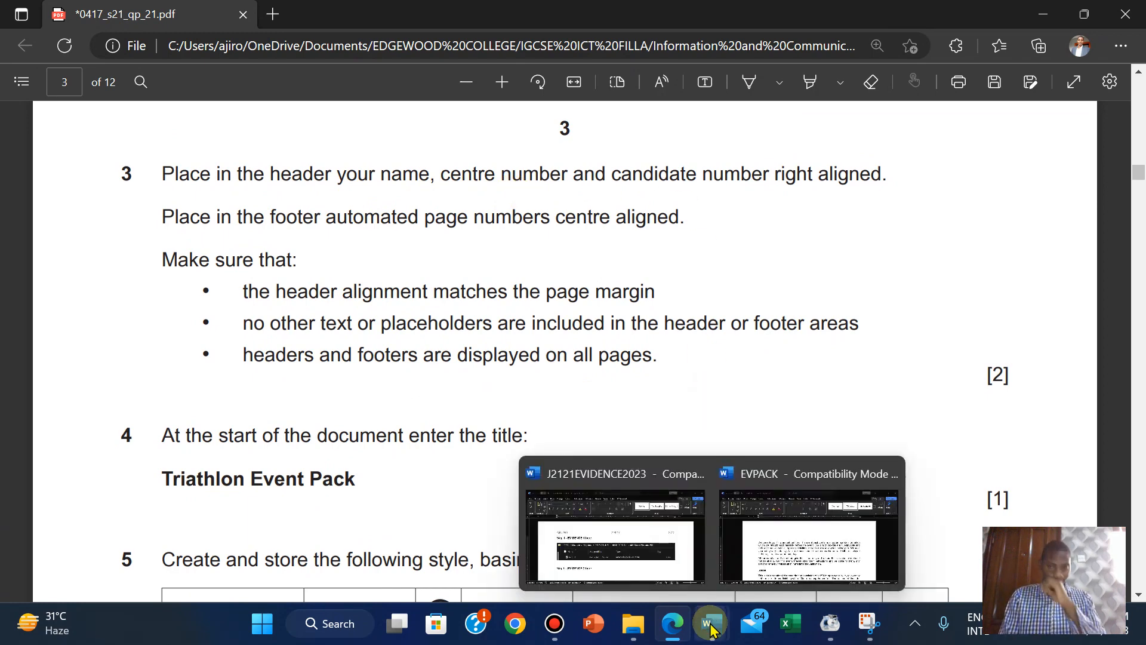
{"action": "left_click", "coordinate": [774, 558]}
Insert a Blank (Three Columns) header and type the candidate's name, candidate number and 2023 in the right placeholder.
{"action": "left_click", "coordinate": [126, 58]}
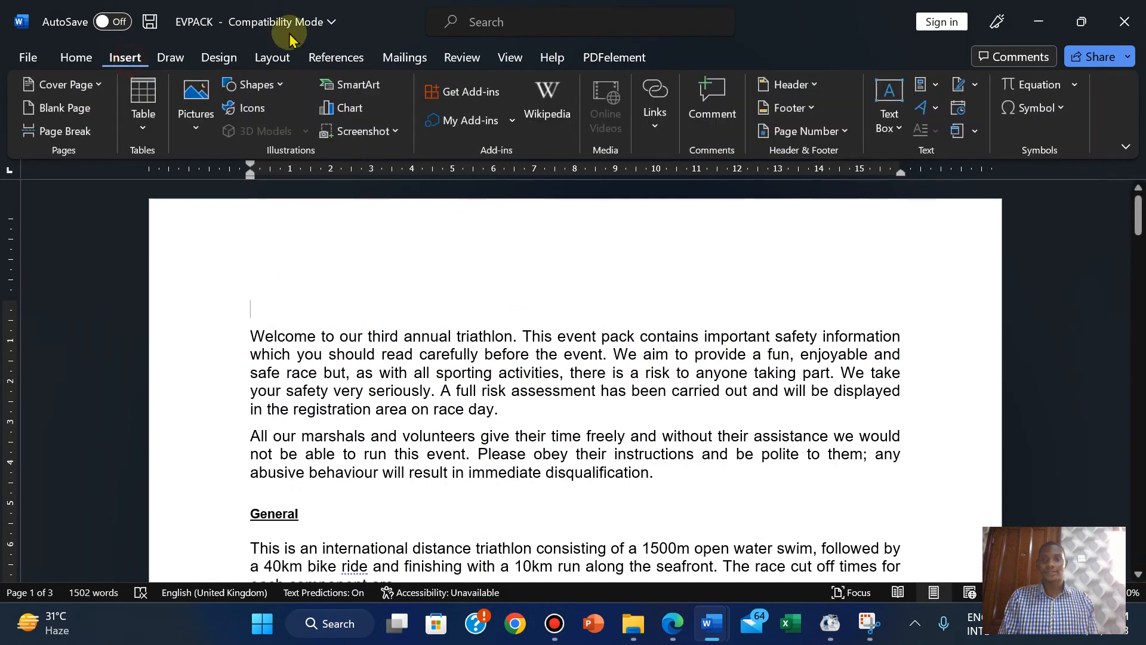
{"action": "left_click", "coordinate": [788, 85]}
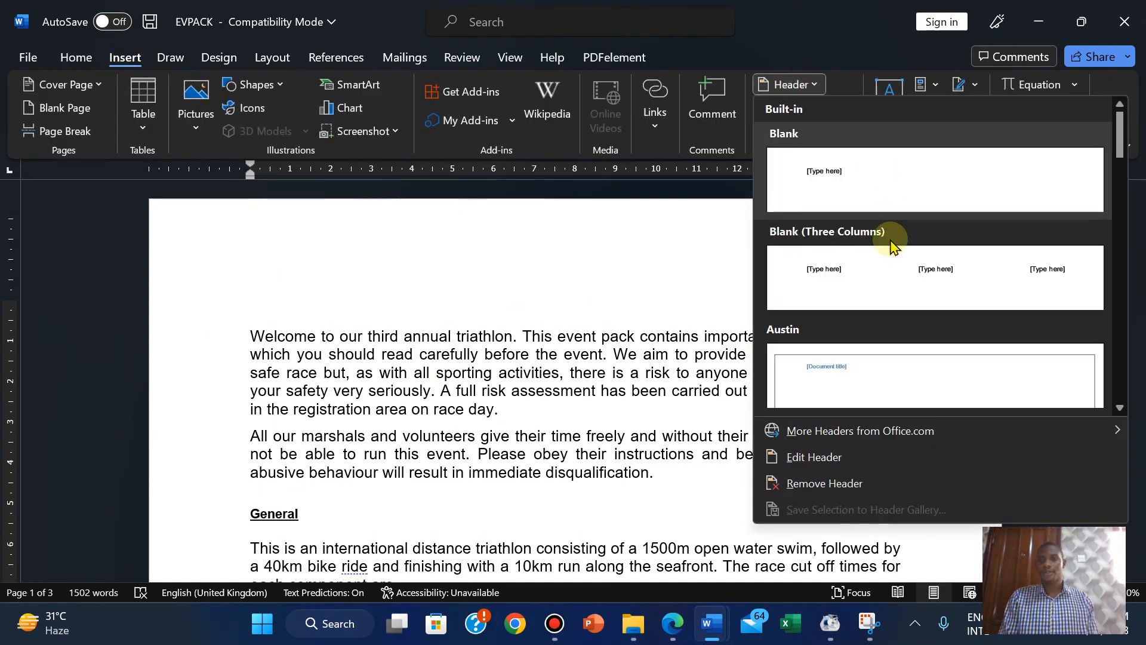
{"action": "left_click", "coordinate": [888, 292]}
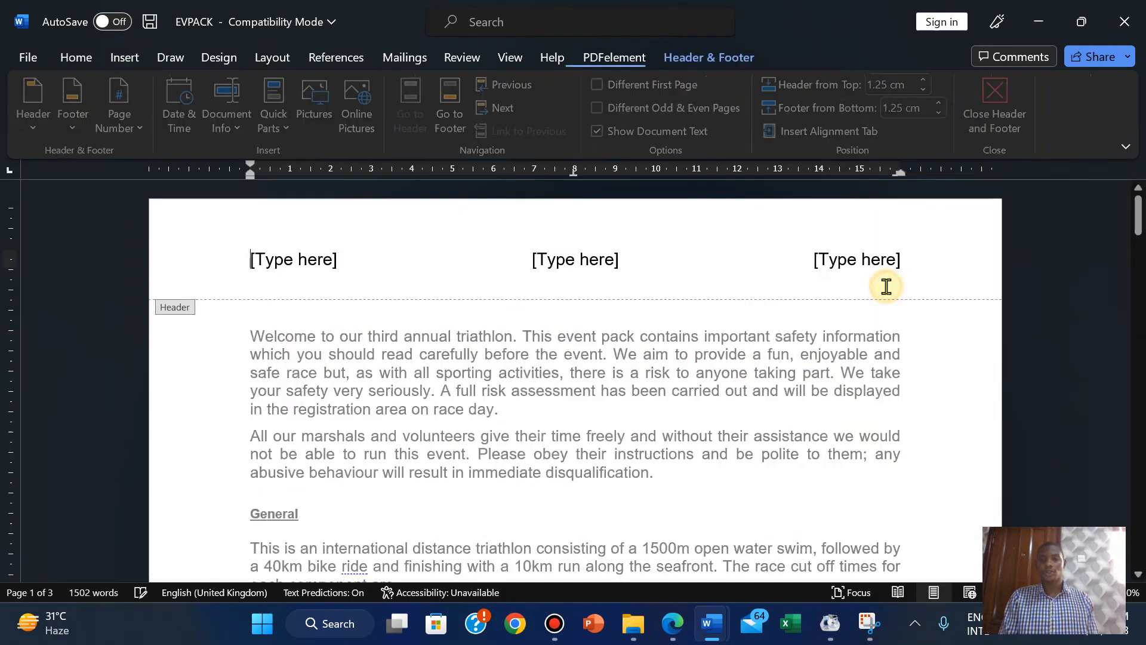
{"action": "left_click", "coordinate": [831, 265]}
{"action": "left_click", "coordinate": [670, 624]}
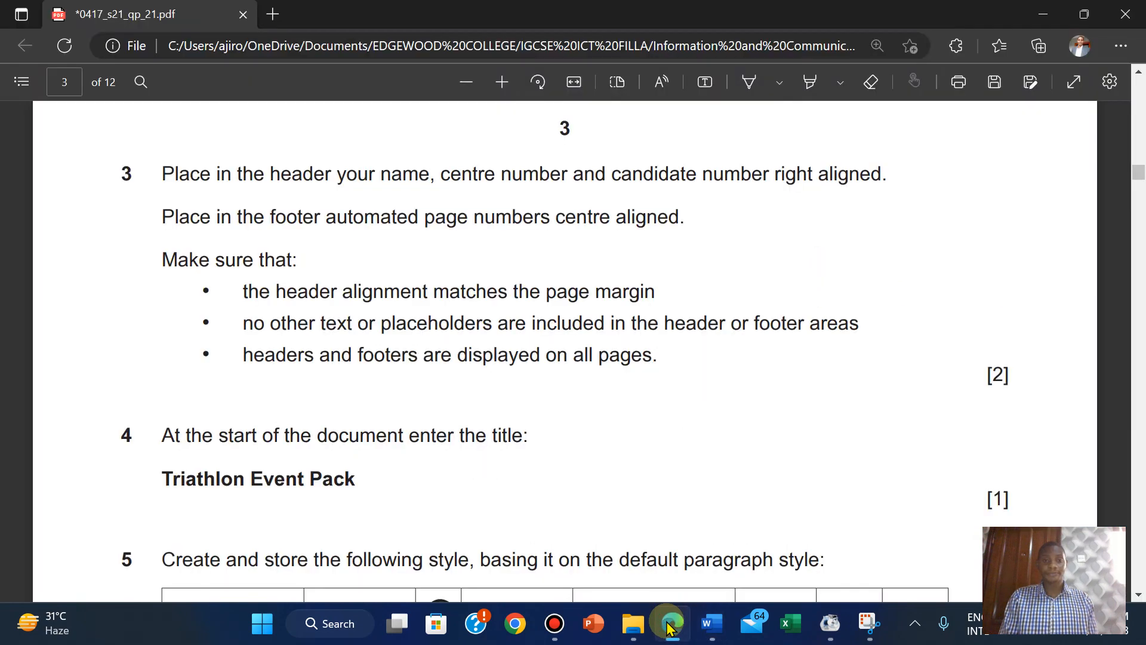
{"action": "left_click", "coordinate": [670, 624]}
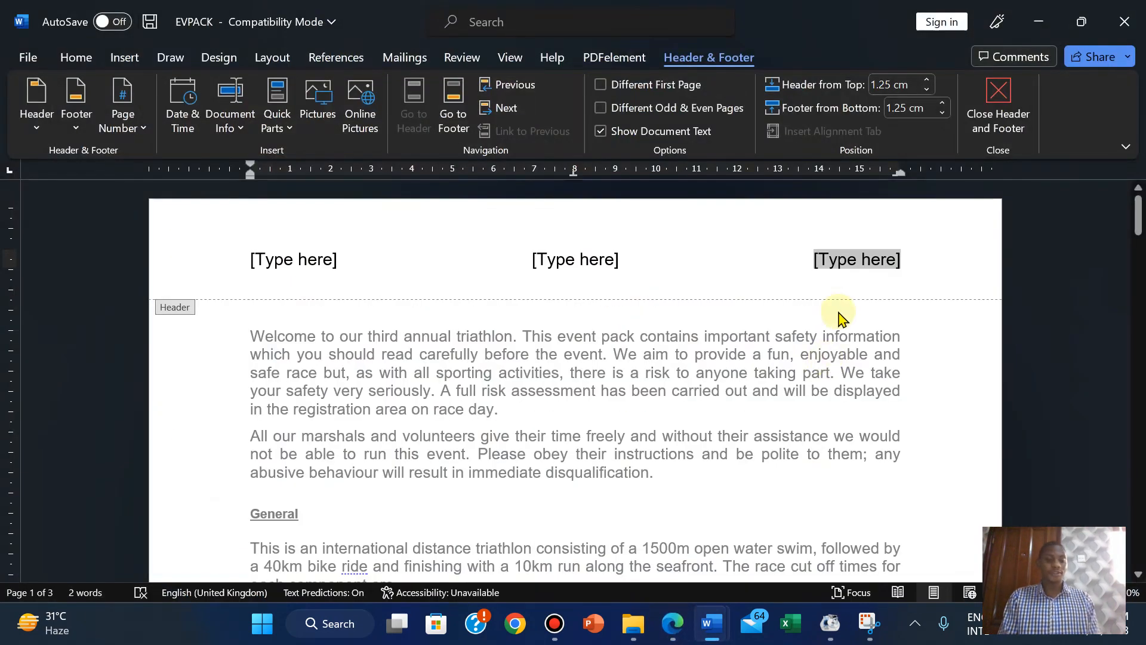
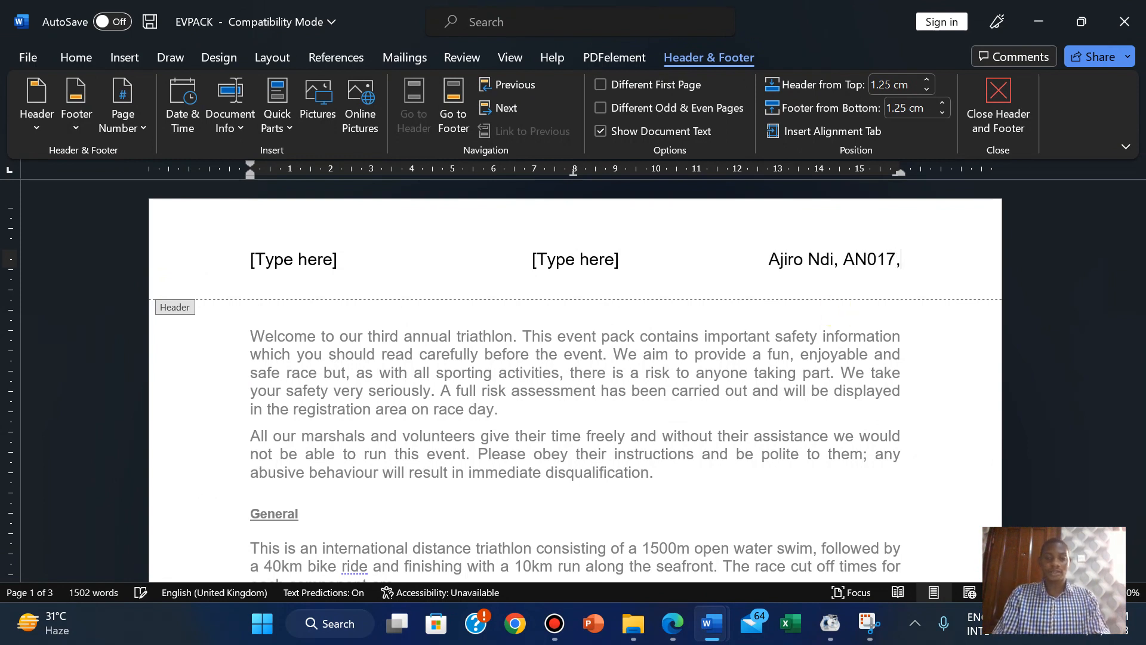
{"action": "type", "text": " 202"}
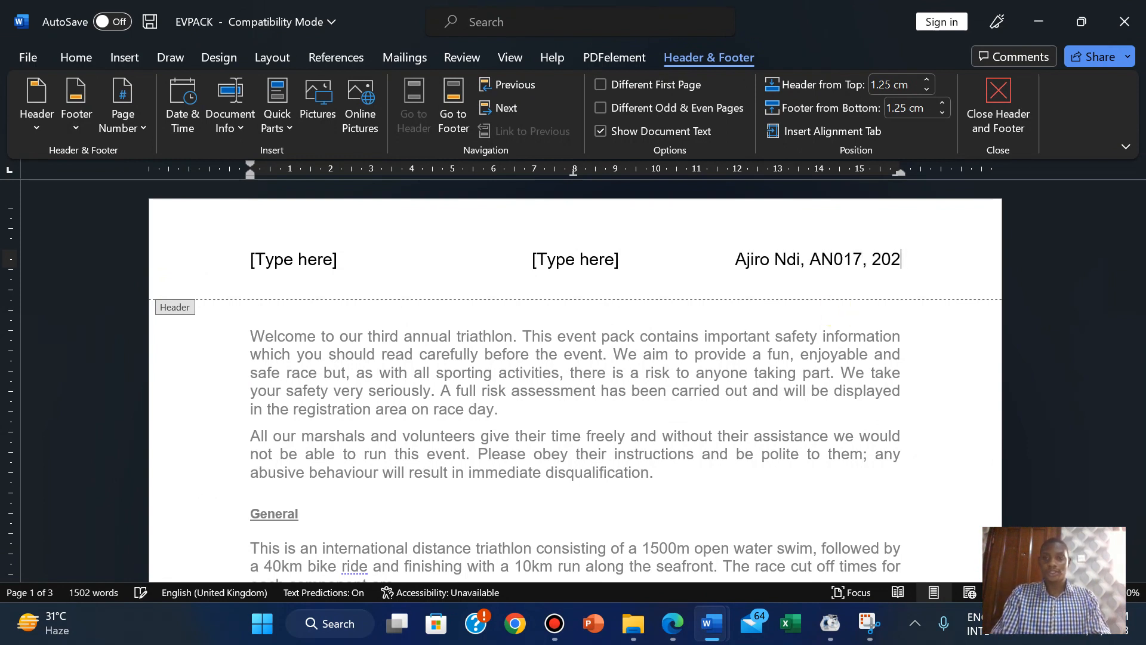
{"action": "type", "text": "3"}
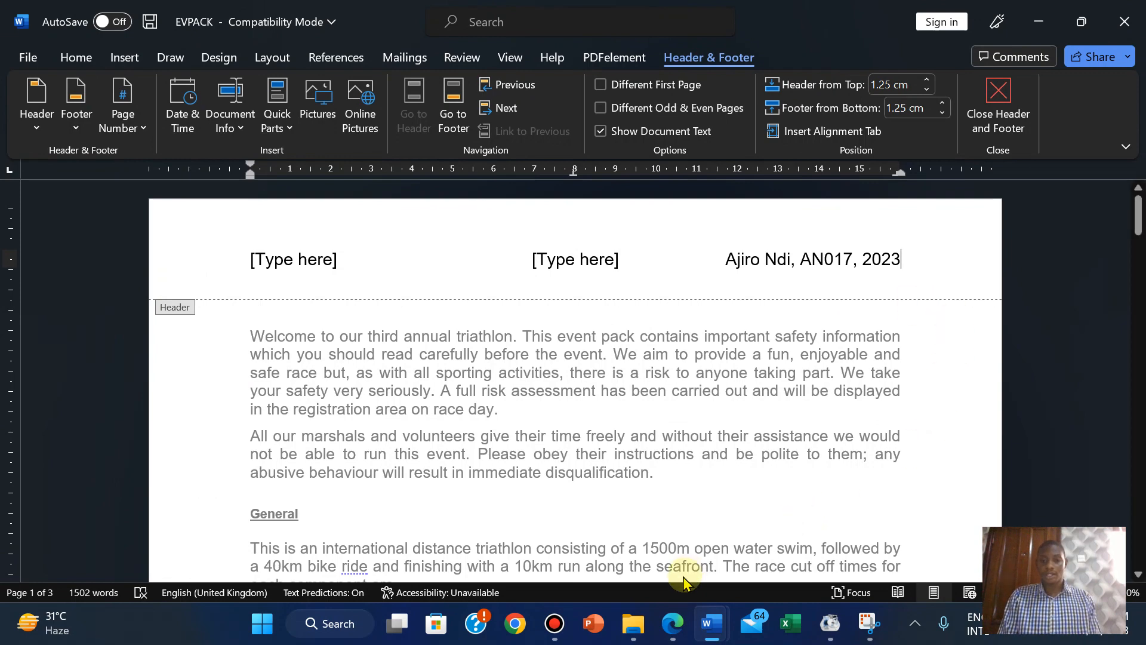
Delete the middle and left header placeholders and close the header.
{"action": "left_click", "coordinate": [673, 625]}
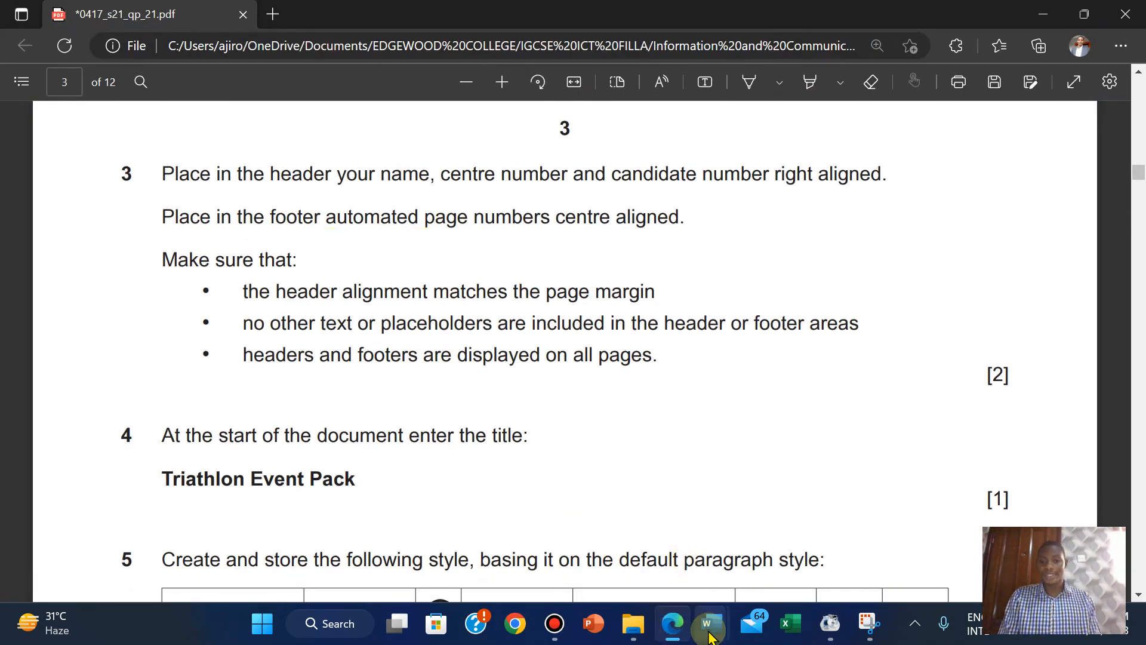
{"action": "mouse_move", "coordinate": [721, 624]}
{"action": "left_click", "coordinate": [810, 534]}
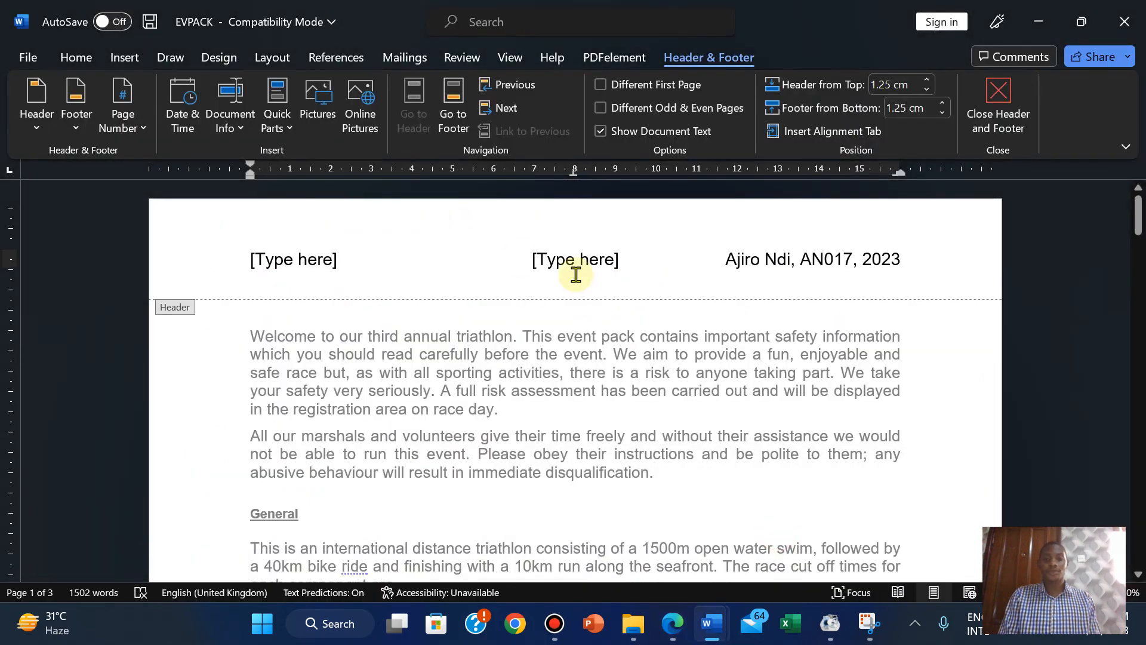
{"action": "left_click", "coordinate": [563, 260]}
{"action": "key", "text": "Delete"}
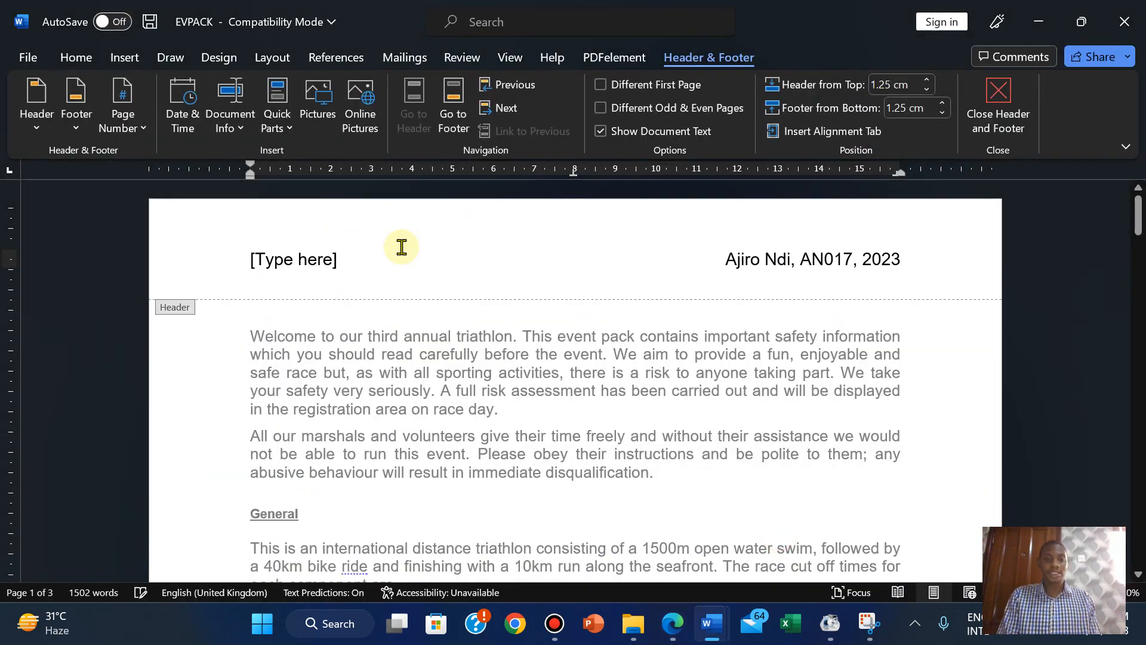
{"action": "left_click", "coordinate": [297, 256]}
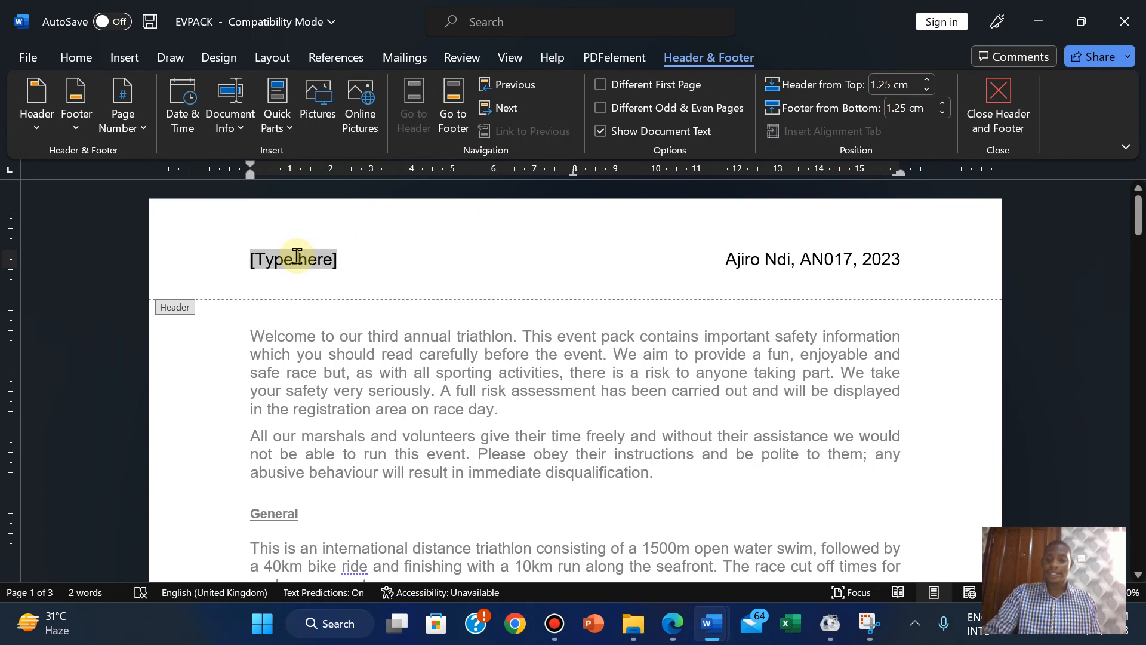
{"action": "key", "text": "Delete"}
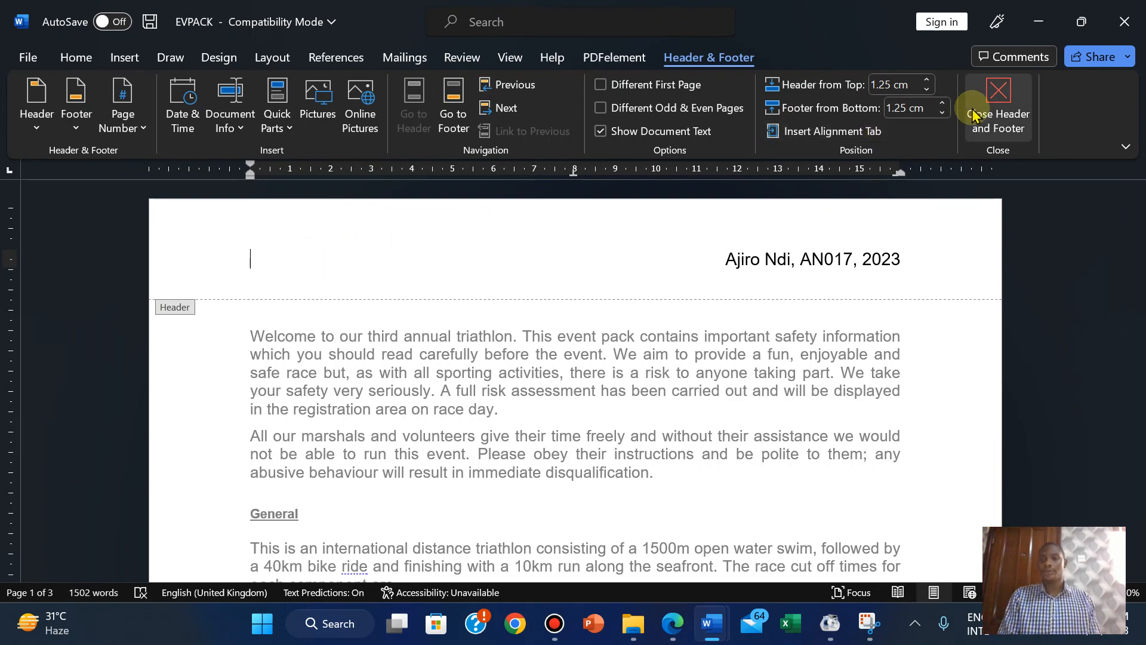
{"action": "left_click", "coordinate": [974, 113]}
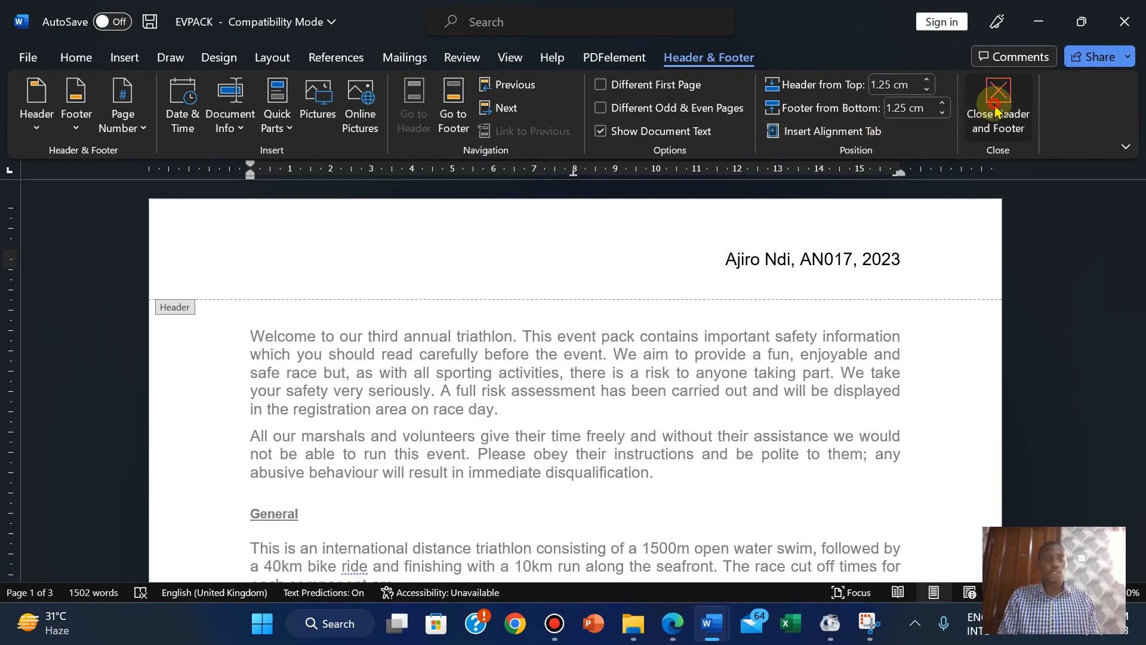
Insert a Blank (Three Columns) footer into EVPACK.
{"action": "left_click", "coordinate": [125, 60]}
{"action": "left_click", "coordinate": [786, 108]}
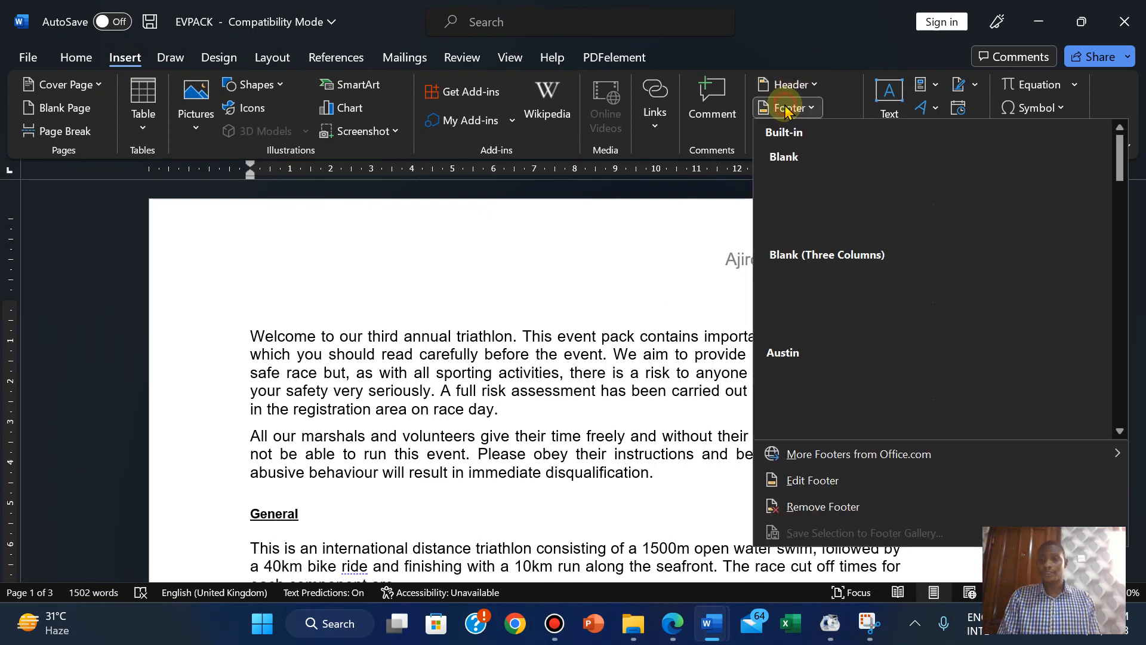
{"action": "left_click", "coordinate": [825, 301]}
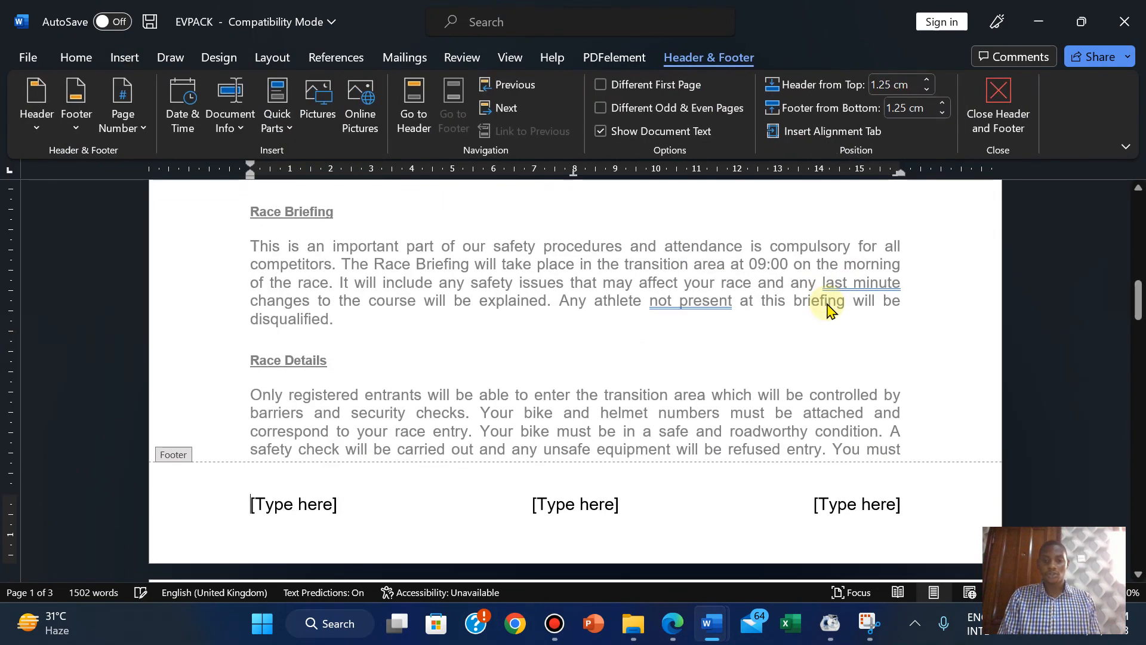
{"action": "left_click", "coordinate": [682, 621]}
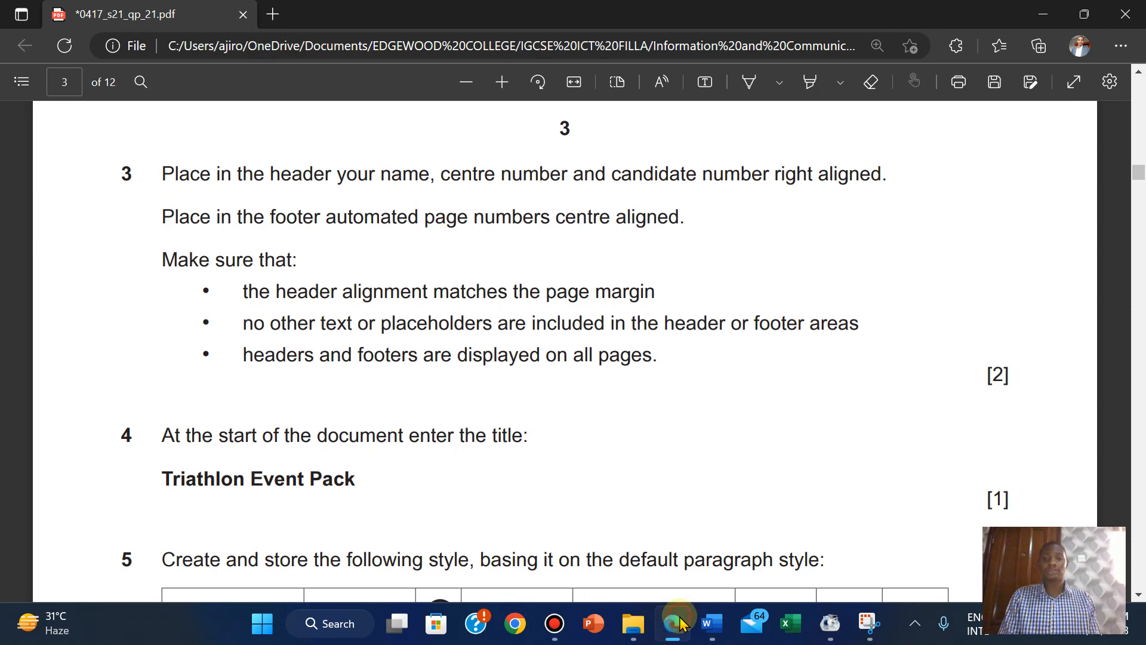
{"action": "left_click", "coordinate": [683, 621]}
Add a Plain Number page number at the centre footer placeholder's current position.
{"action": "left_click", "coordinate": [585, 504]}
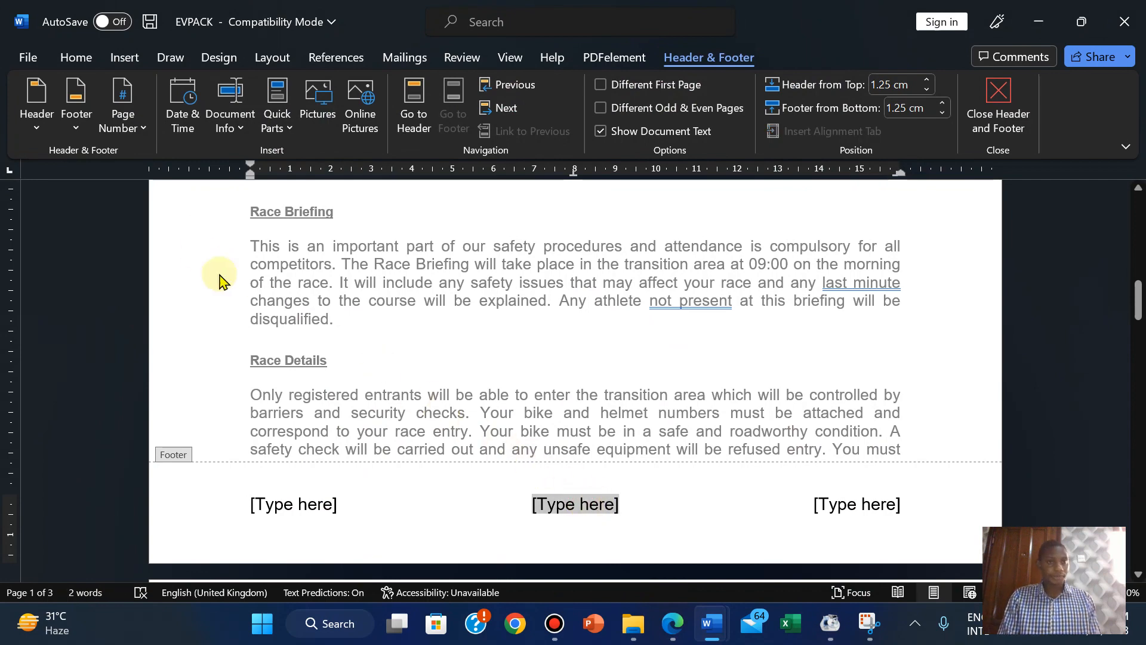
{"action": "left_click", "coordinate": [132, 132]}
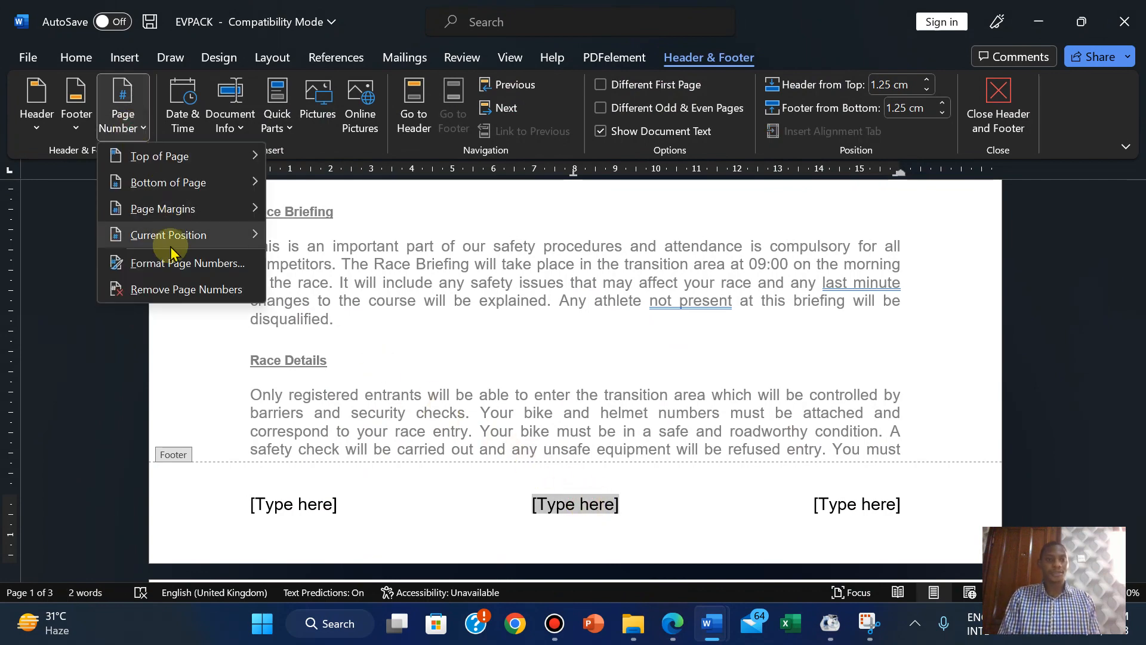
{"action": "mouse_move", "coordinate": [166, 234]}
{"action": "left_click", "coordinate": [425, 220]}
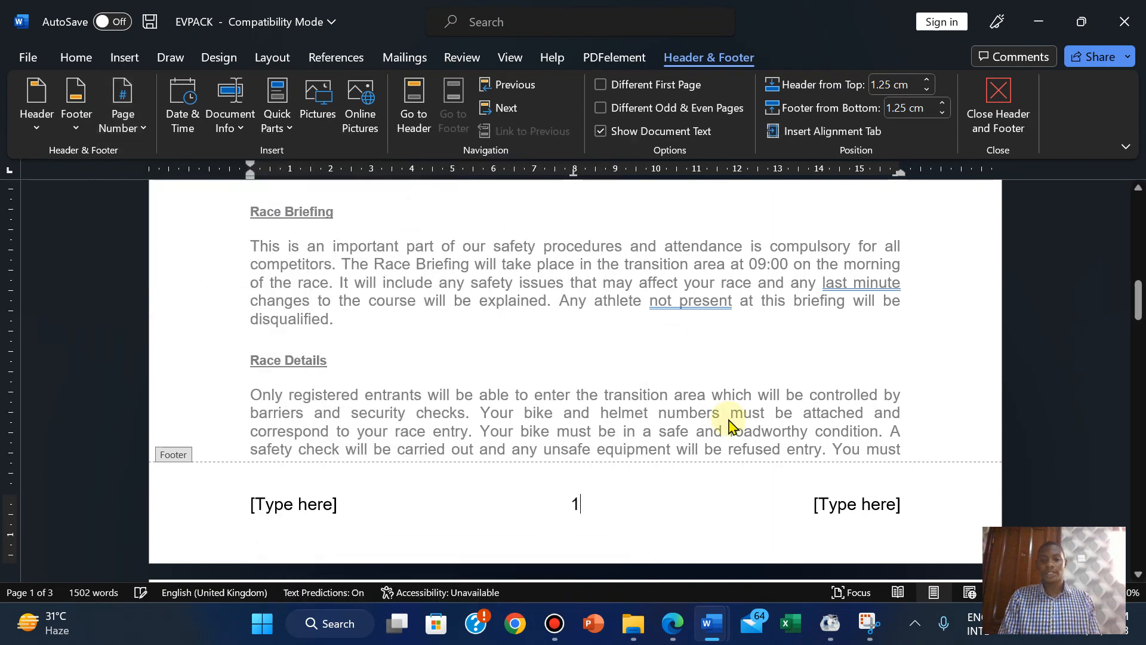
{"action": "left_click", "coordinate": [672, 625]}
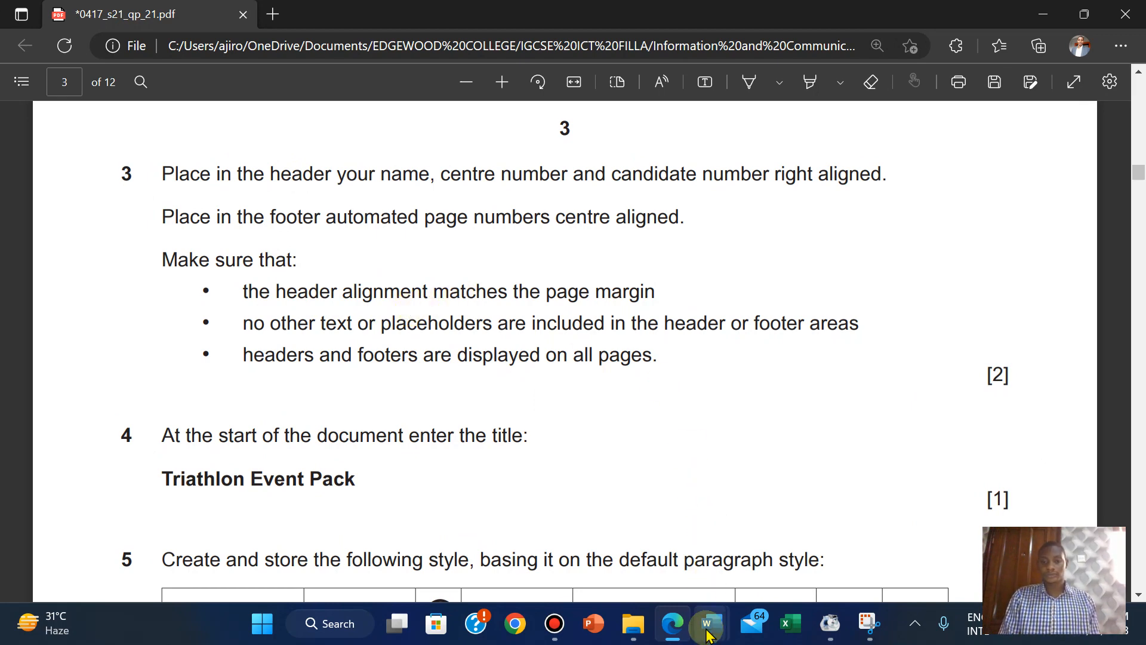
{"action": "mouse_move", "coordinate": [708, 634]}
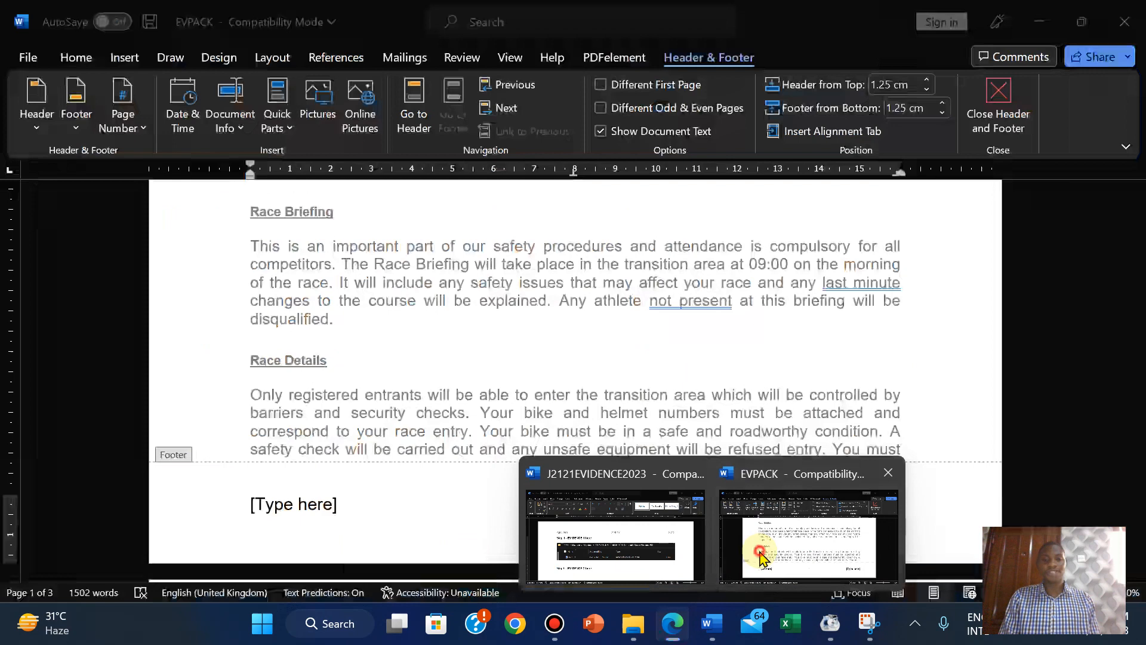
{"action": "left_click", "coordinate": [809, 538]}
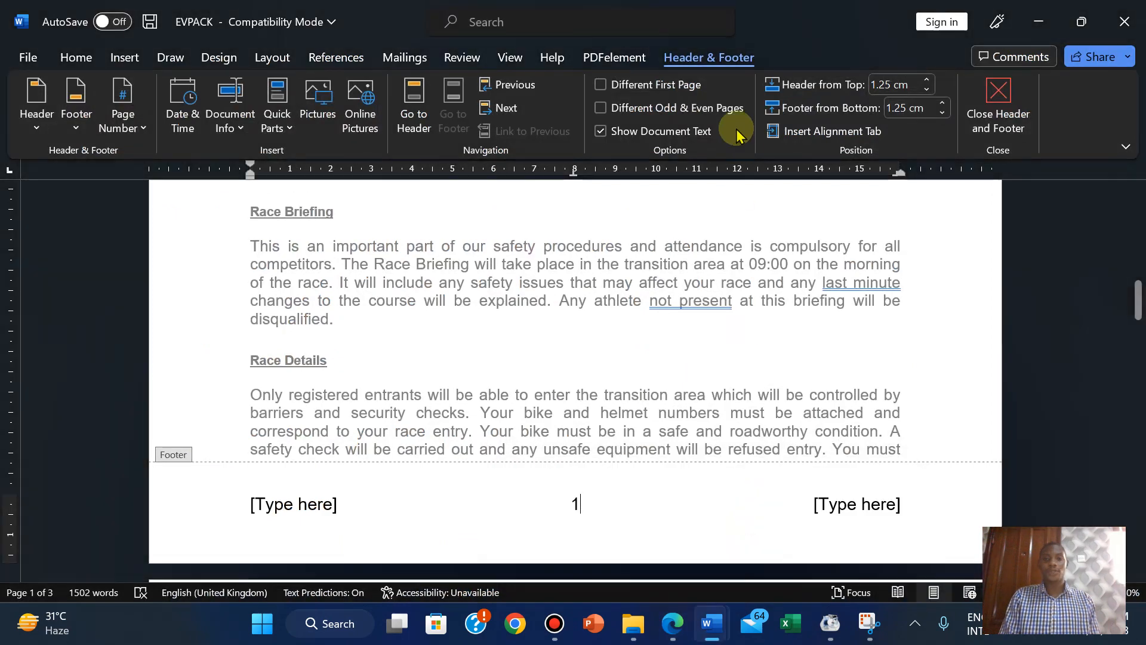
{"action": "left_click", "coordinate": [512, 57]}
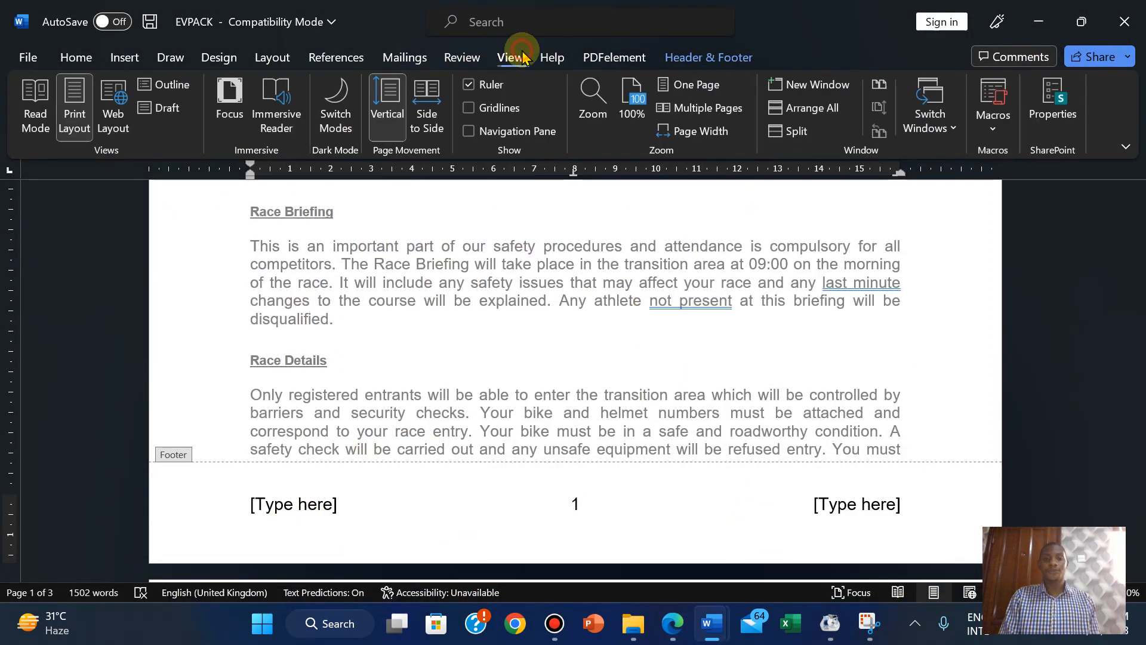
{"action": "left_click", "coordinate": [513, 108]}
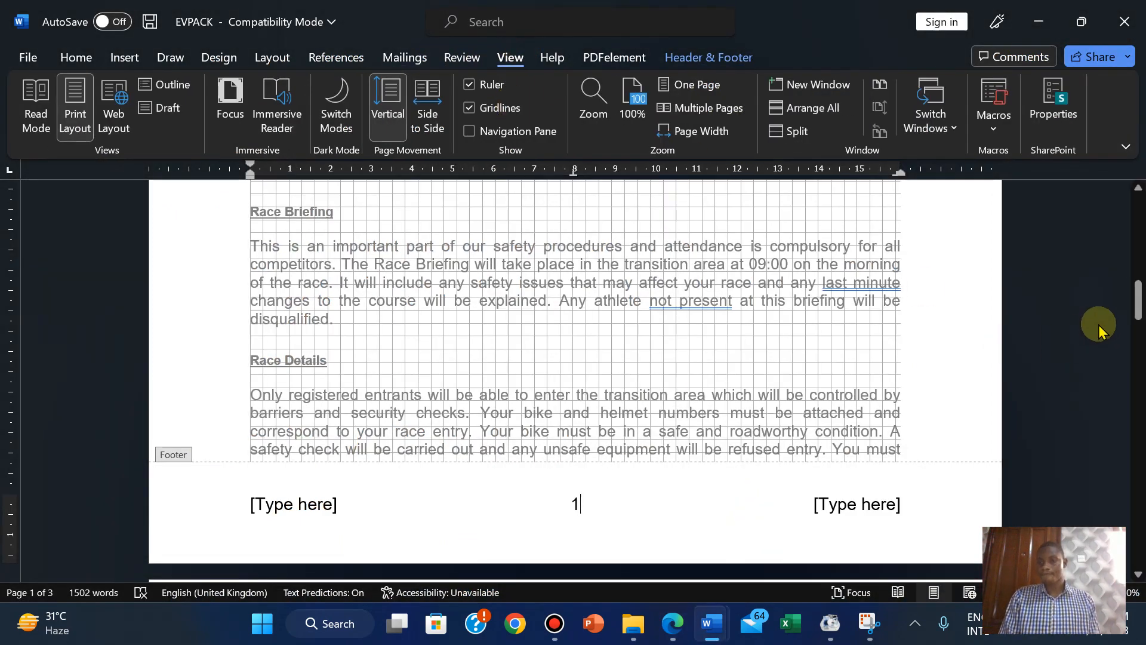
{"action": "left_click_drag", "start_coordinate": [1137, 291], "coordinate": [1126, 185]}
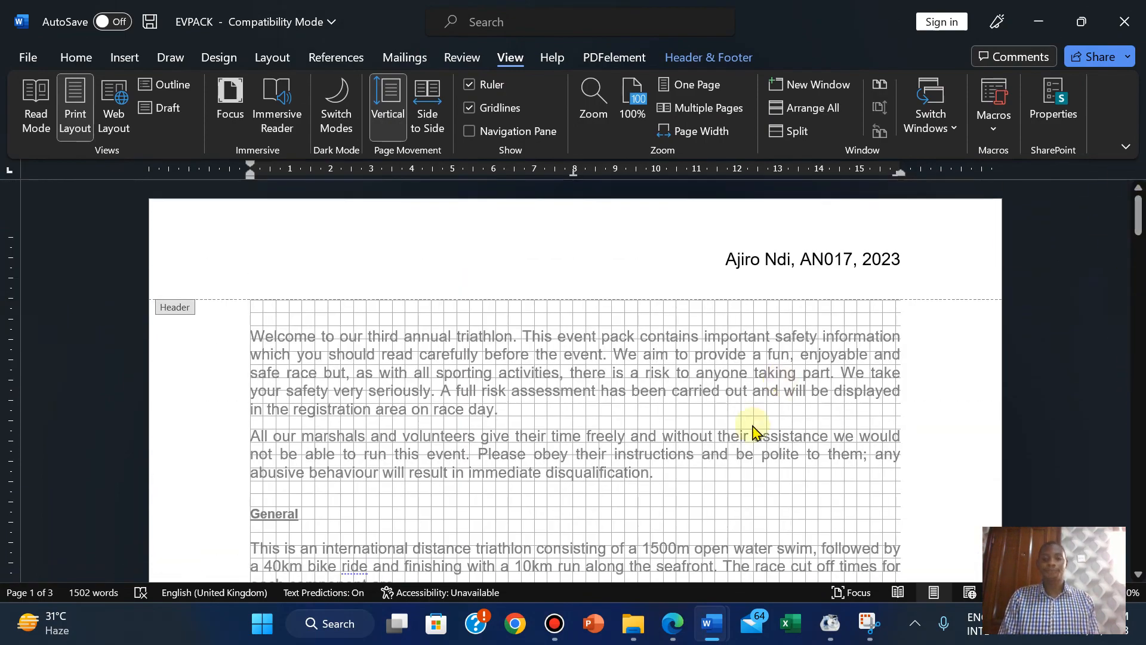
{"action": "left_click", "coordinate": [672, 624]}
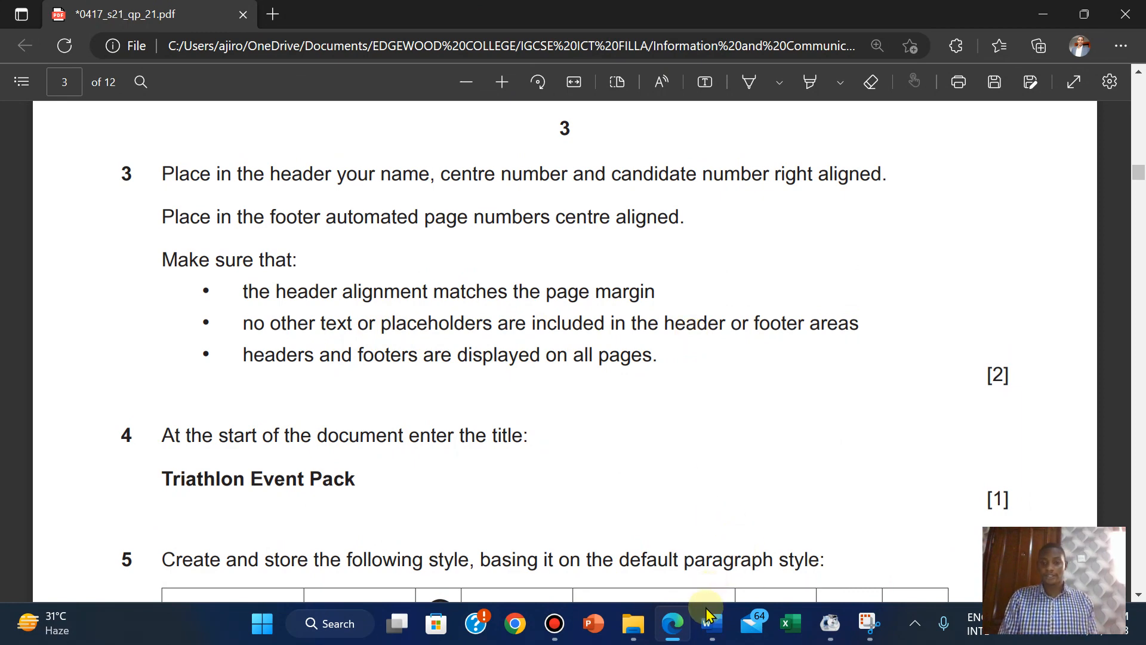
{"action": "mouse_move", "coordinate": [713, 625]}
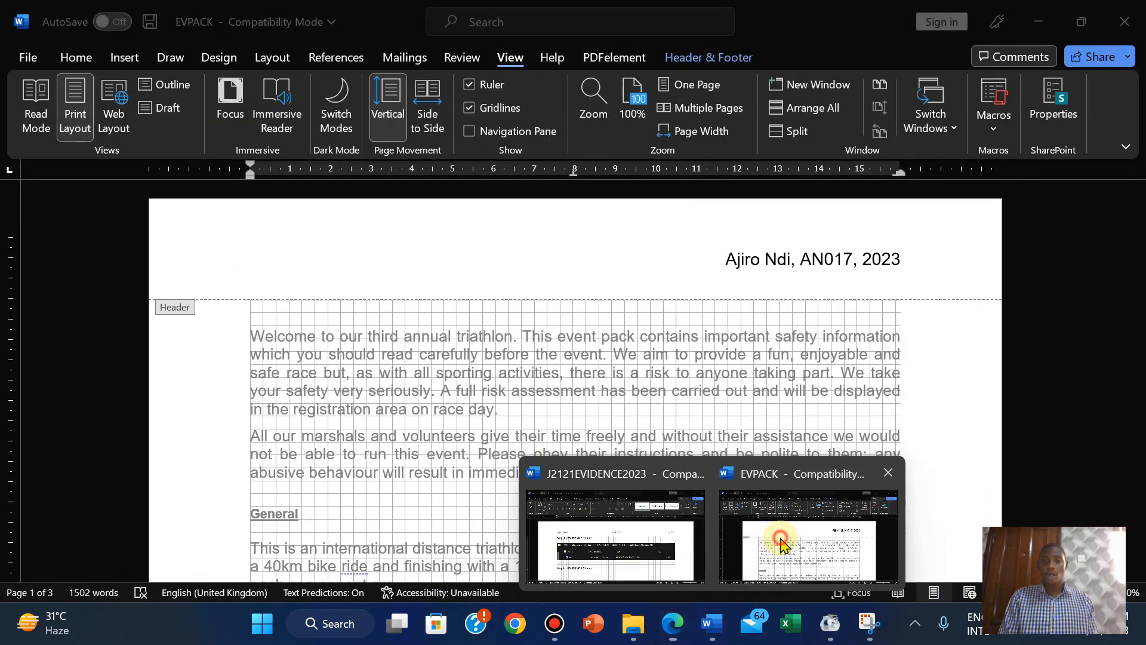
{"action": "left_click", "coordinate": [782, 545]}
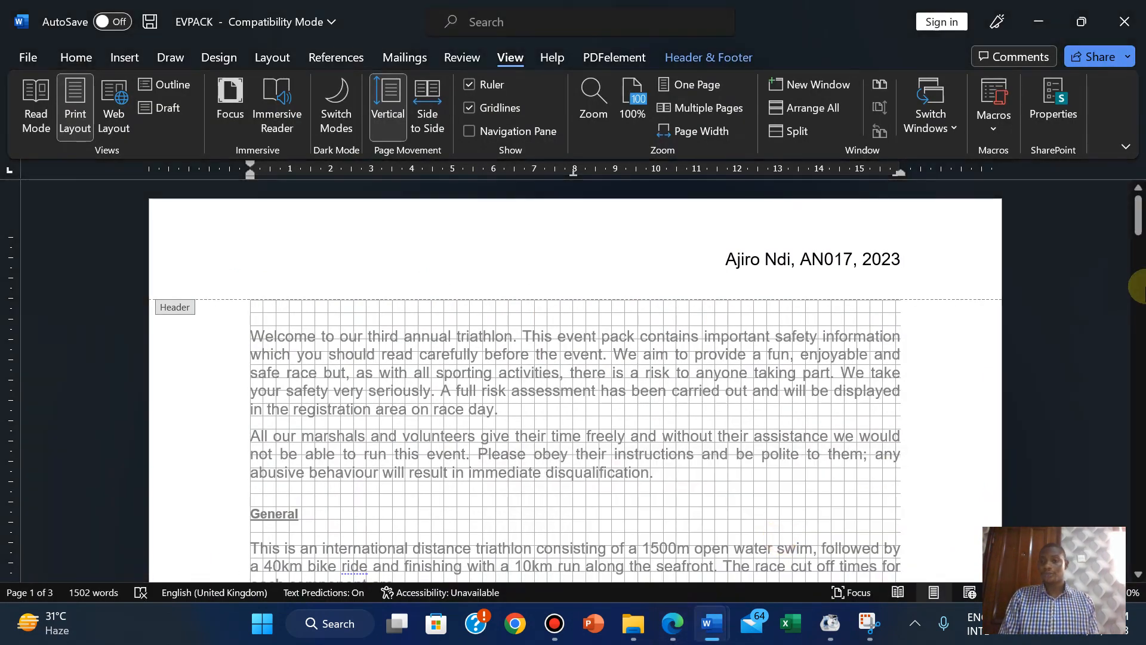
{"action": "left_click_drag", "start_coordinate": [1138, 209], "coordinate": [1138, 316]}
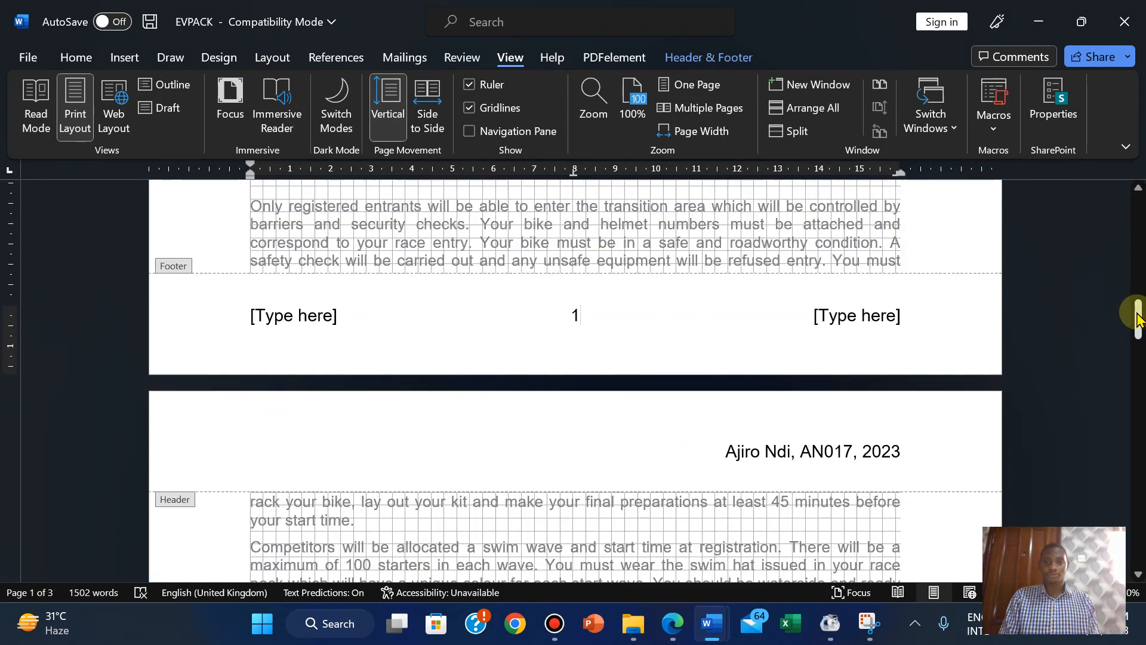
Delete the right and left [Type here] footer placeholders and close Header and Footer.
{"action": "left_click", "coordinate": [843, 317]}
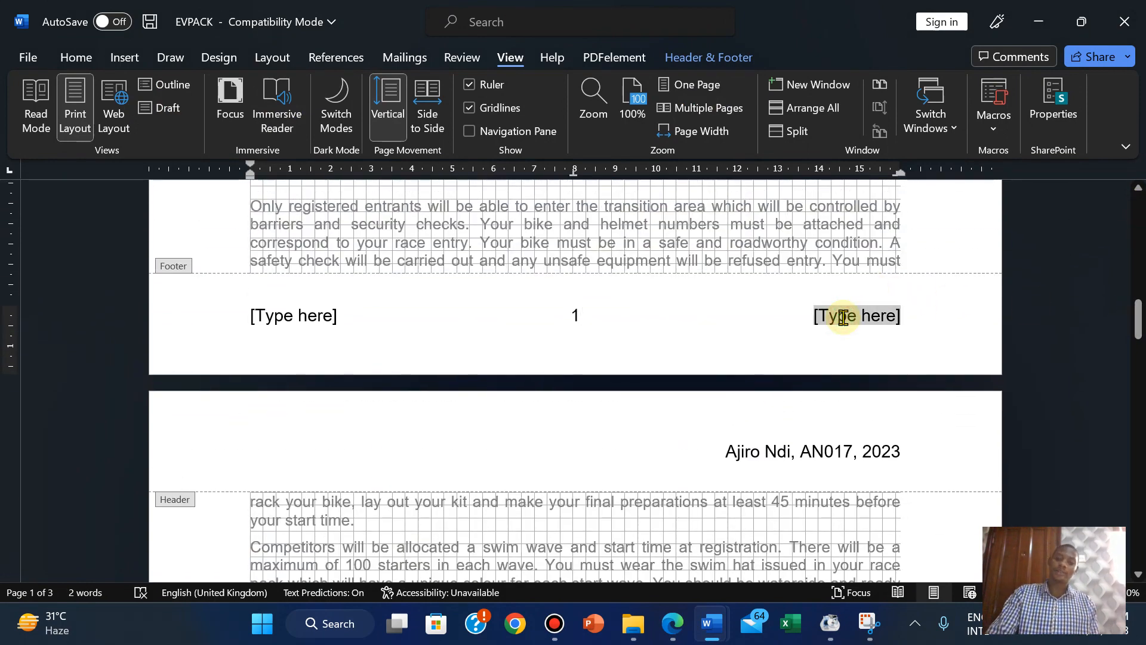
{"action": "key", "text": "Delete"}
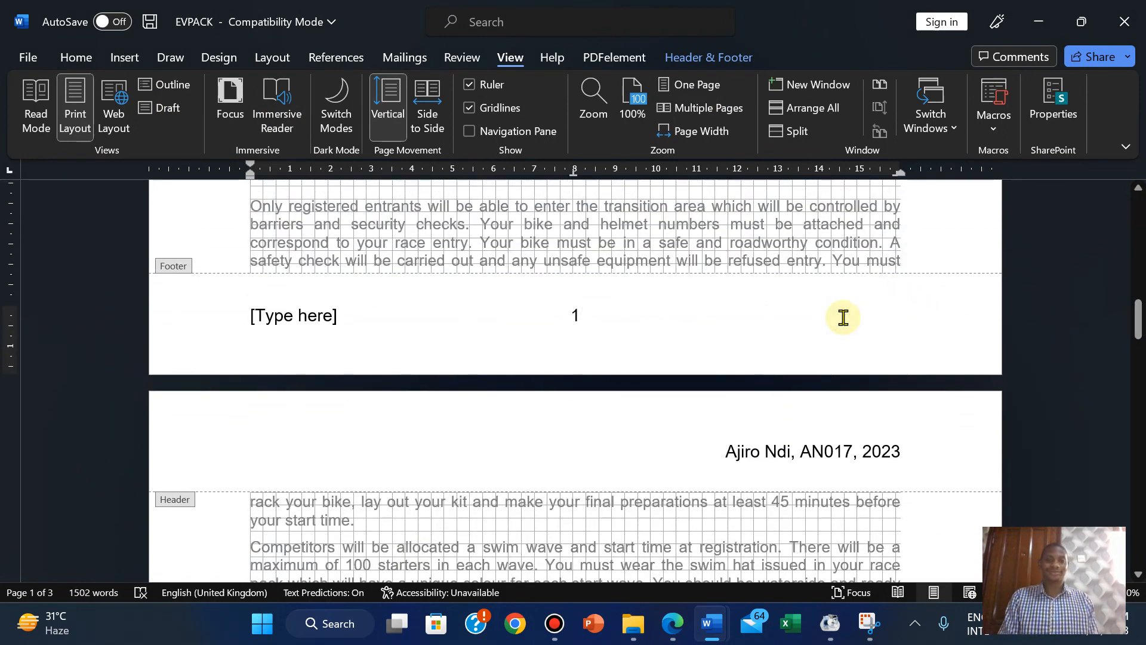
{"action": "left_click", "coordinate": [295, 323]}
{"action": "key", "text": "Delete"}
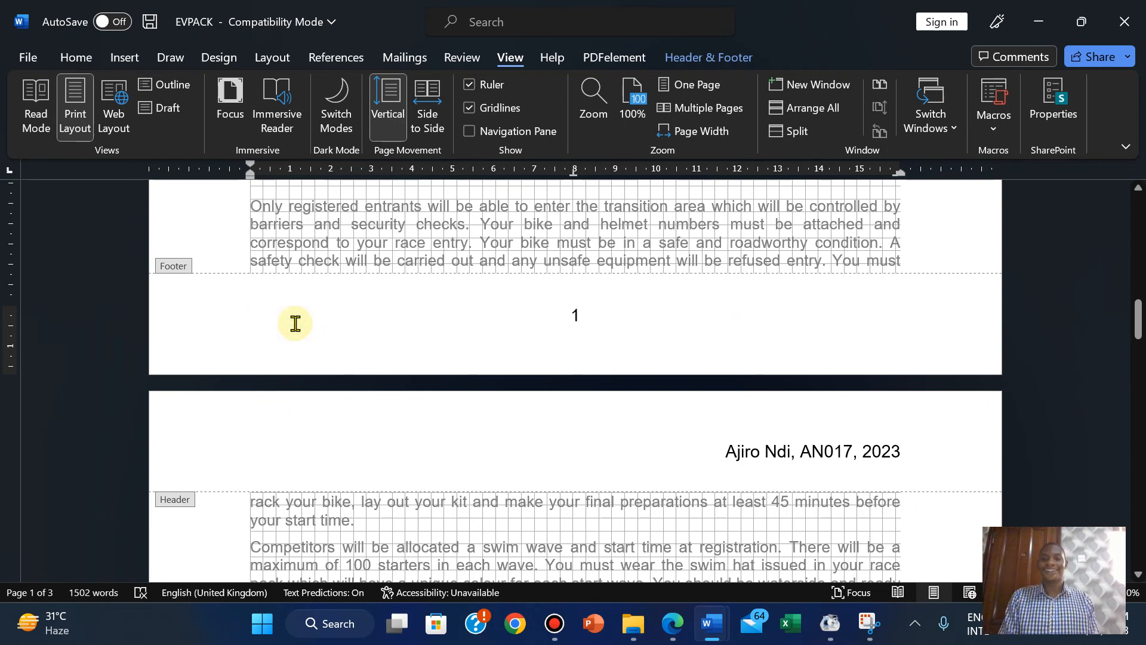
{"action": "left_click", "coordinate": [701, 56]}
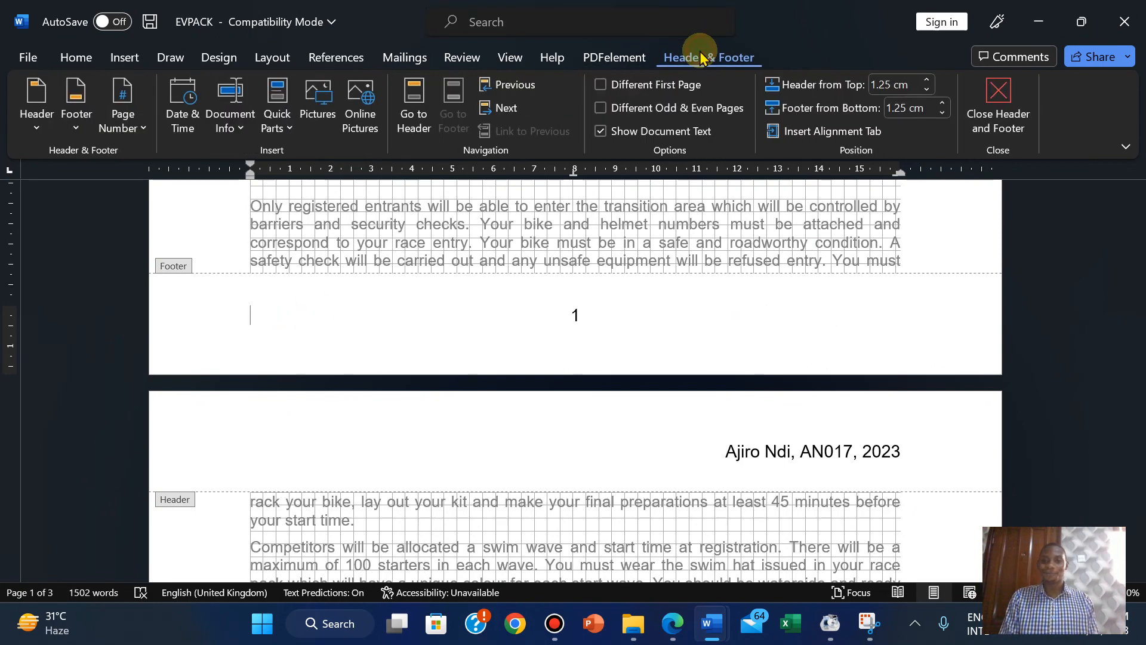
{"action": "left_click", "coordinate": [673, 621]}
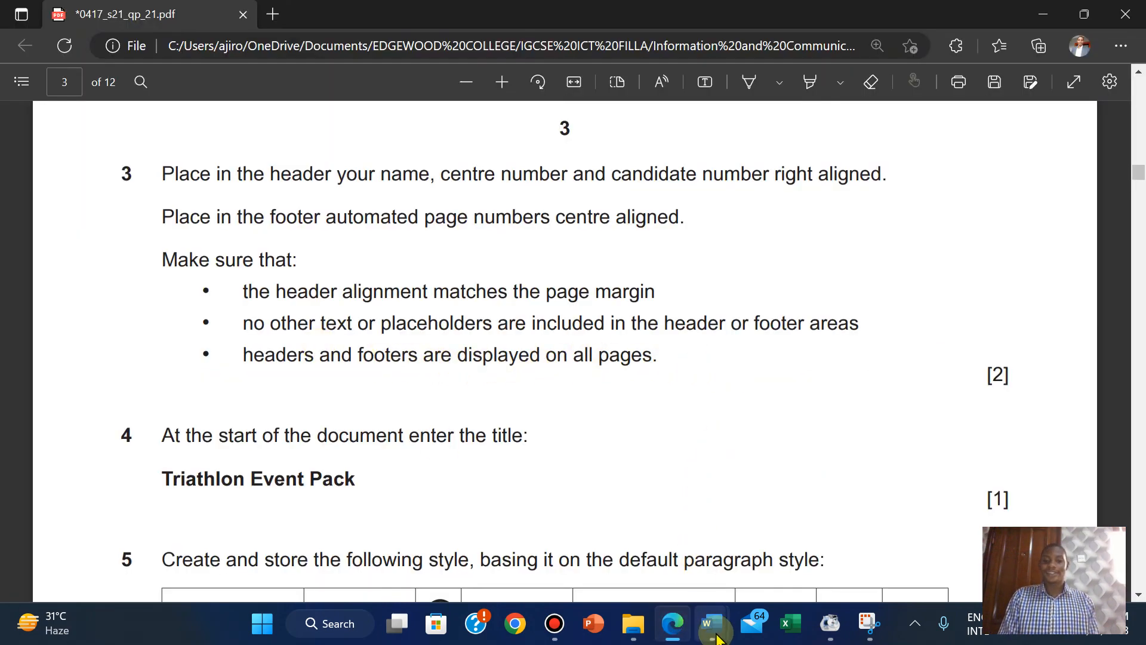
{"action": "mouse_move", "coordinate": [716, 634]}
{"action": "left_click", "coordinate": [793, 507]}
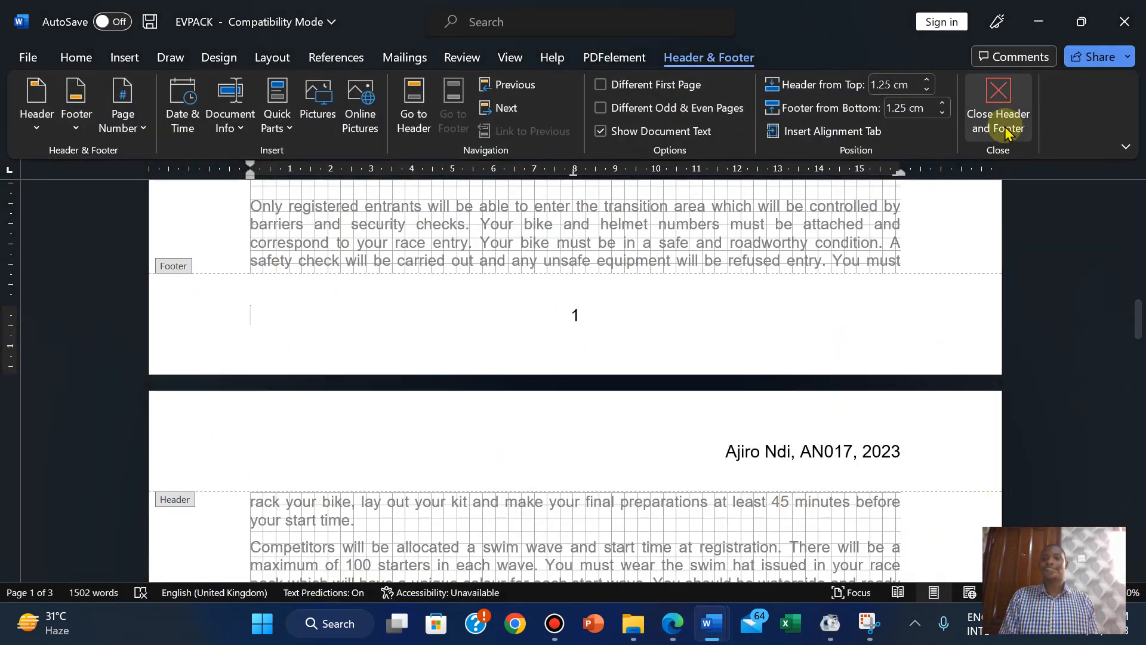
{"action": "left_click", "coordinate": [1003, 108]}
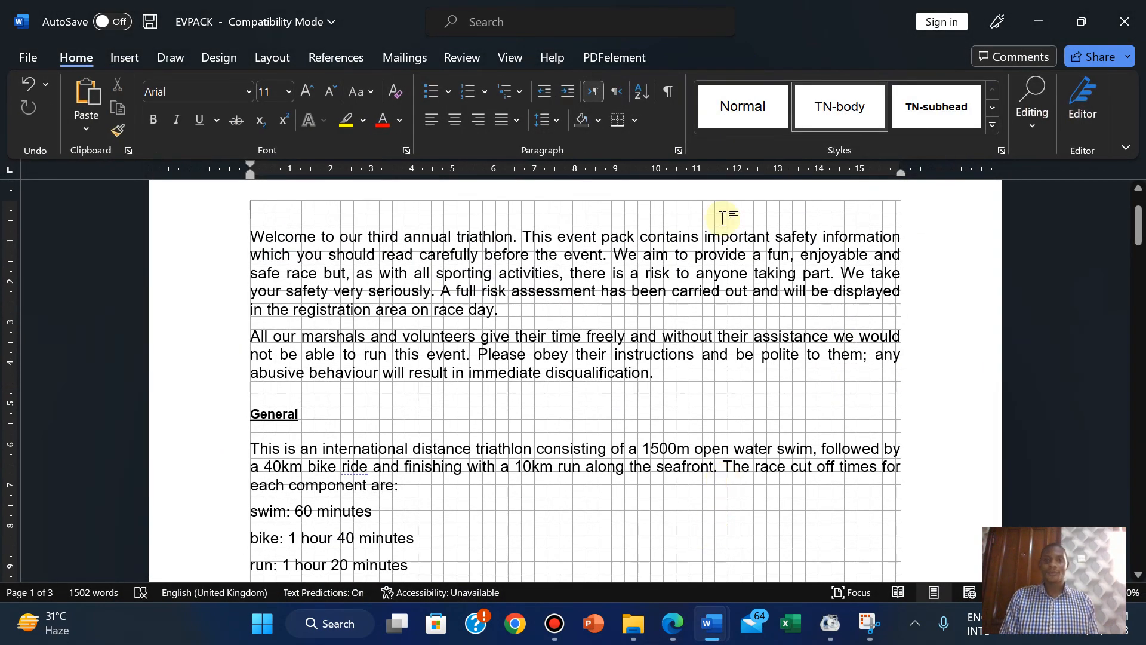
Uncheck Gridlines on the View tab and bring the question paper forward.
{"action": "left_click", "coordinate": [510, 55]}
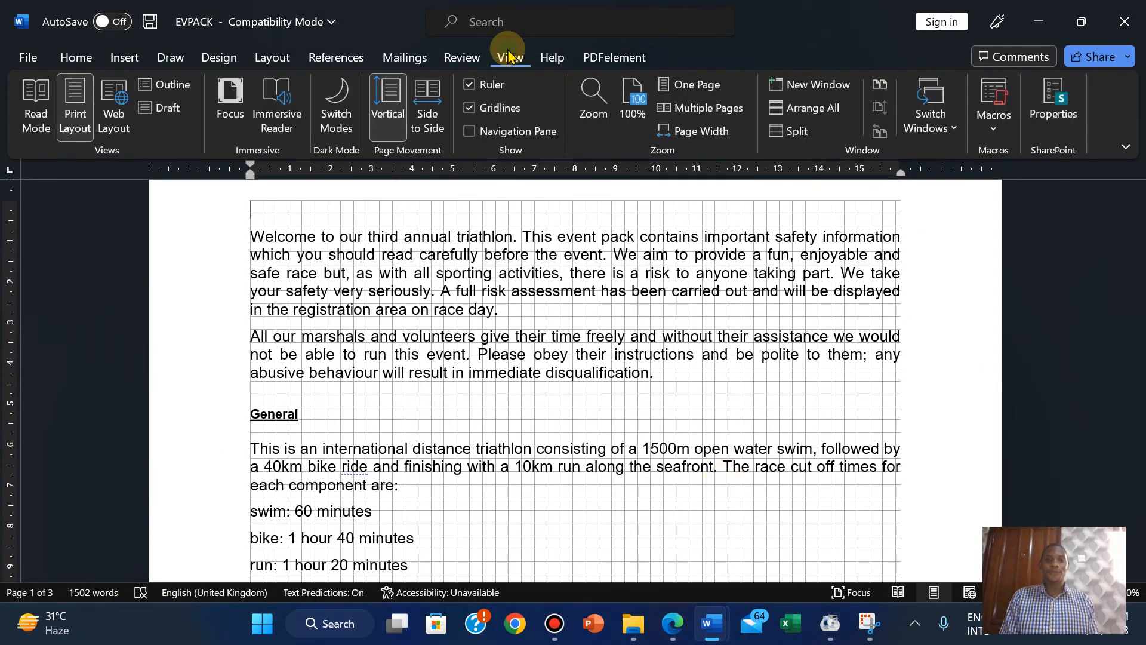
{"action": "left_click", "coordinate": [469, 109]}
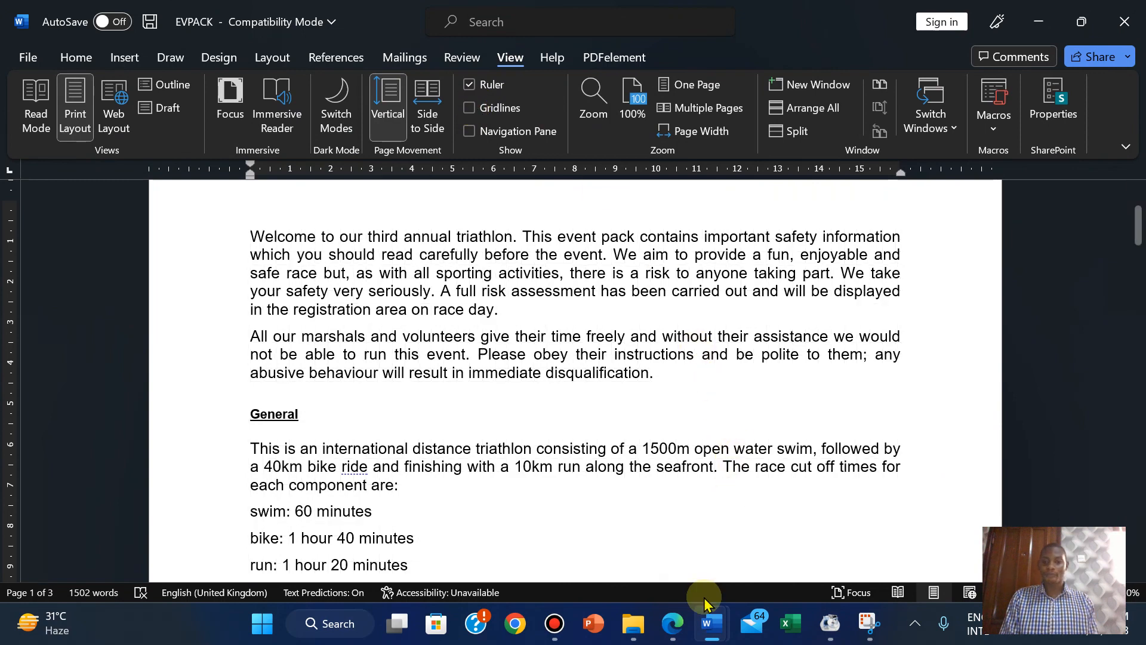
{"action": "mouse_move", "coordinate": [674, 627]}
{"action": "left_click", "coordinate": [610, 551]}
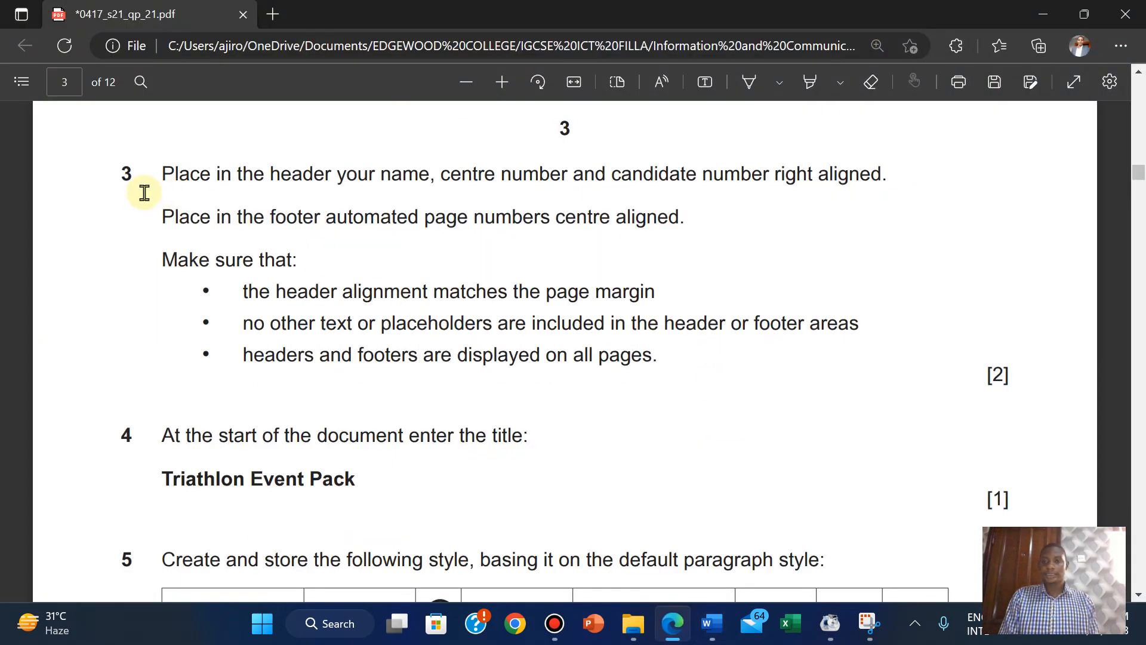
Highlight question 3's header and footer instructions in green.
{"action": "left_click_drag", "start_coordinate": [166, 165], "coordinate": [1015, 374]}
{"action": "mouse_move", "coordinate": [1018, 272]}
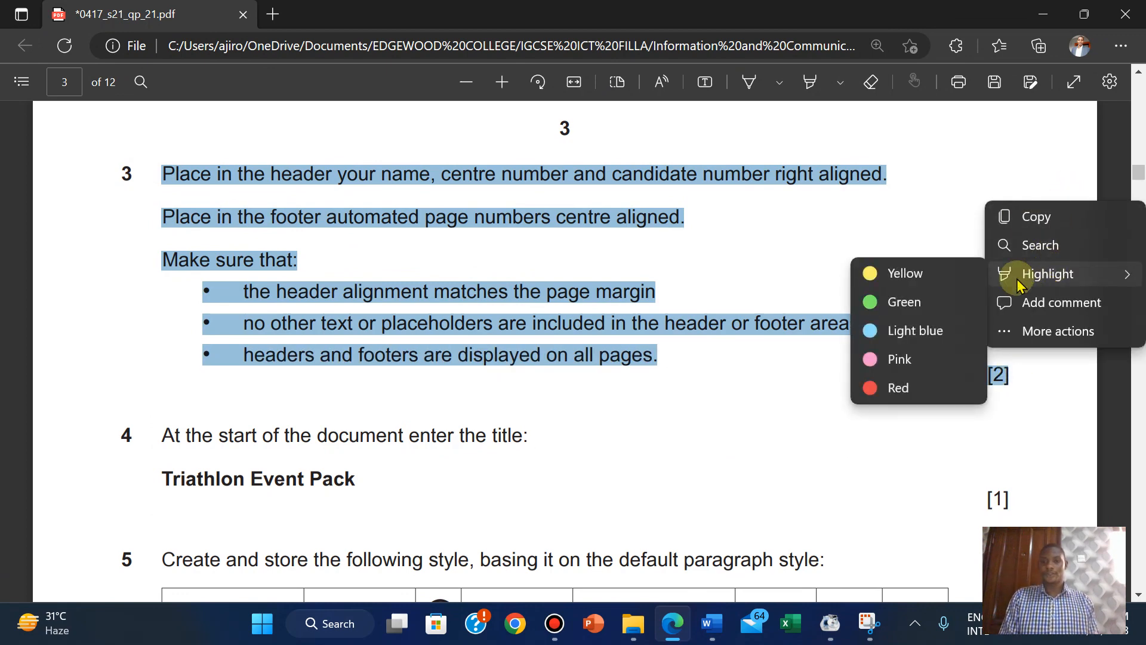
{"action": "left_click", "coordinate": [907, 305]}
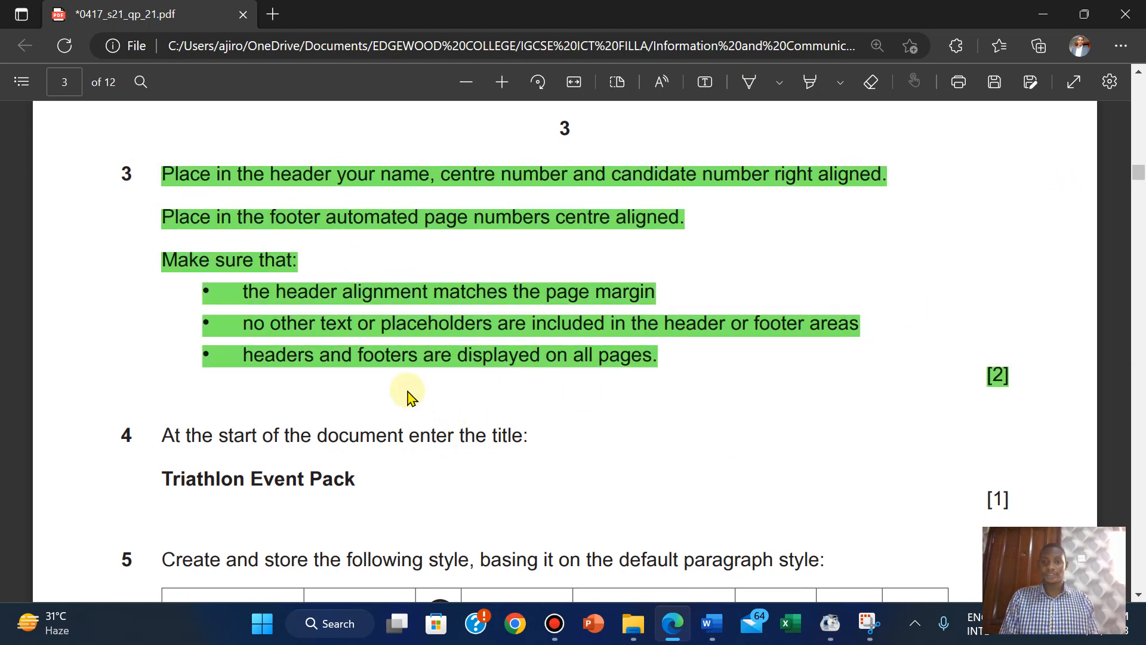
{"action": "scroll", "coordinate": [554, 424], "scroll_direction": "down", "scroll_amount": 3}
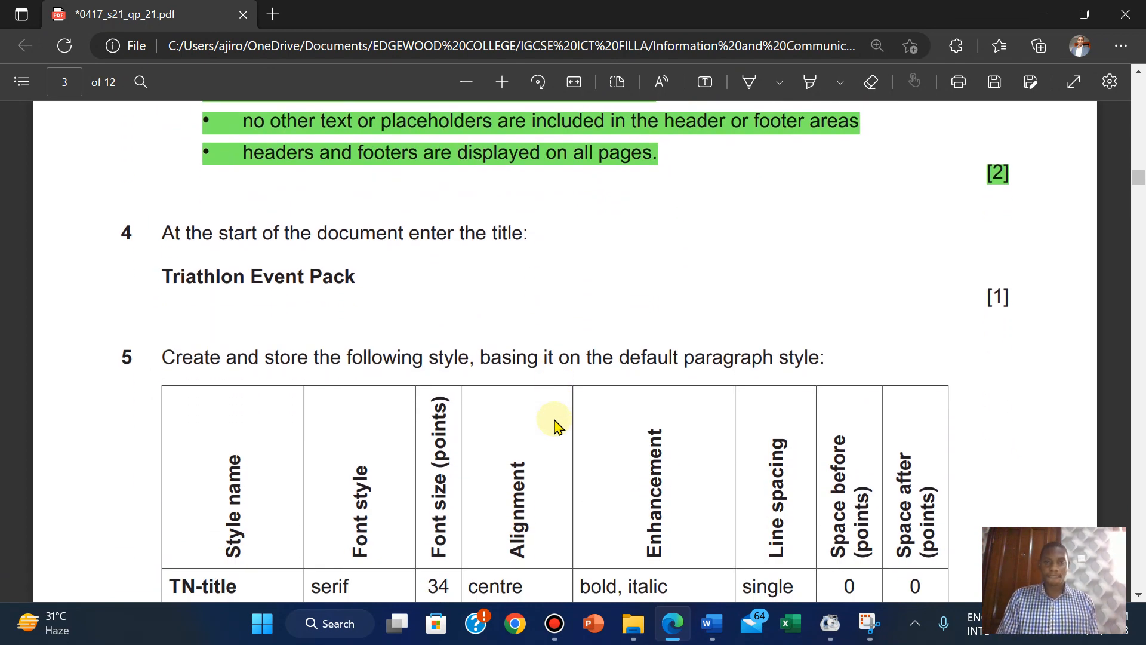
{"action": "scroll", "coordinate": [554, 424], "scroll_direction": "up", "scroll_amount": 3}
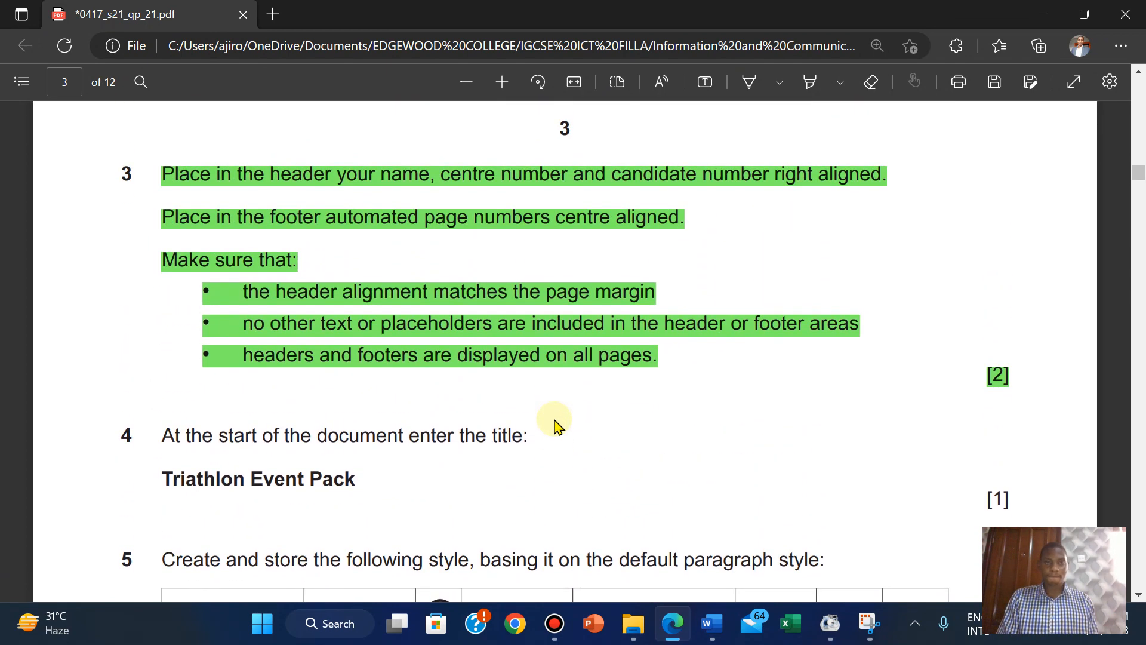
{"action": "scroll", "coordinate": [555, 423], "scroll_direction": "down", "scroll_amount": 2}
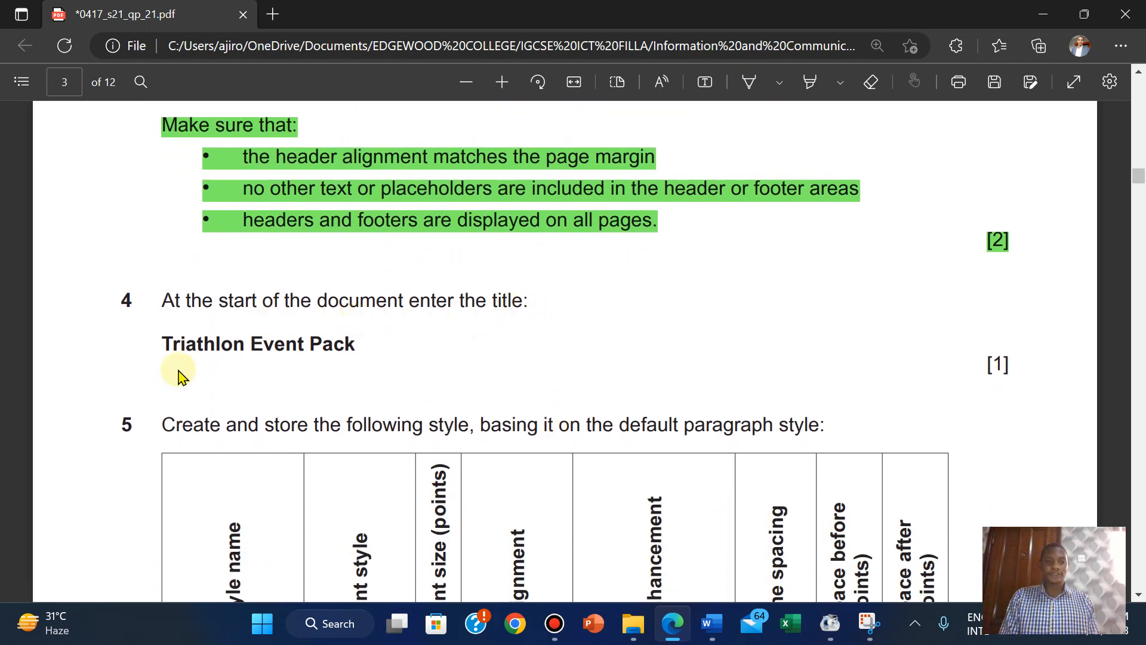
Copy the title 'Triathlon Event Pack' from the question paper.
{"action": "left_click_drag", "start_coordinate": [166, 342], "coordinate": [366, 353]}
{"action": "key", "text": "ctrl+c"}
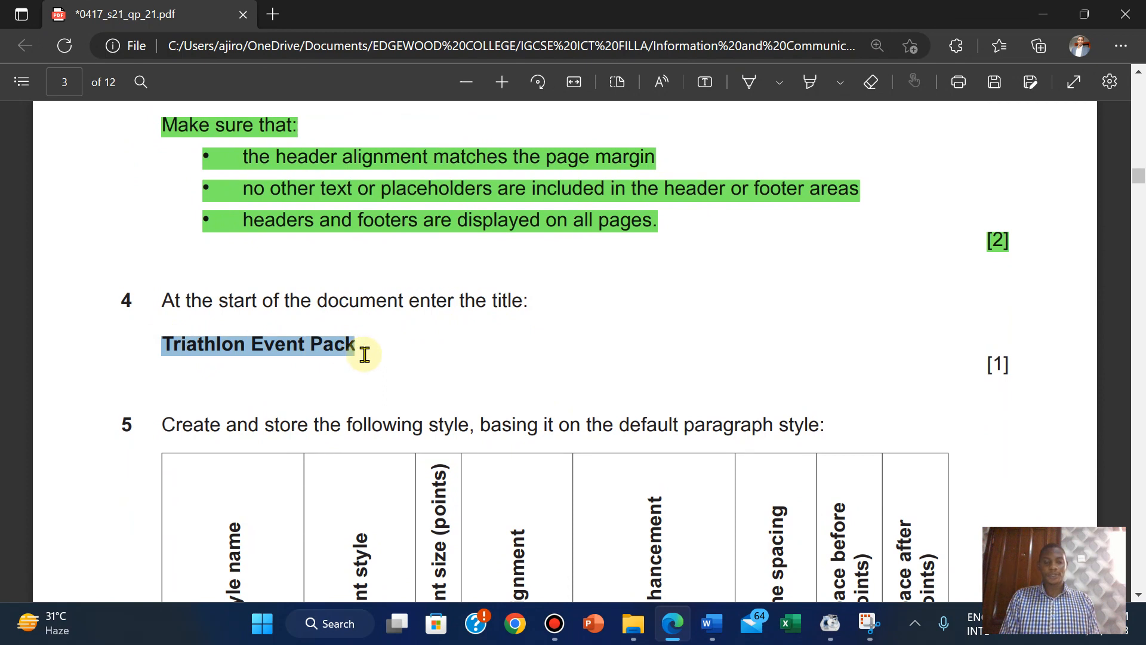
{"action": "mouse_move", "coordinate": [395, 202]}
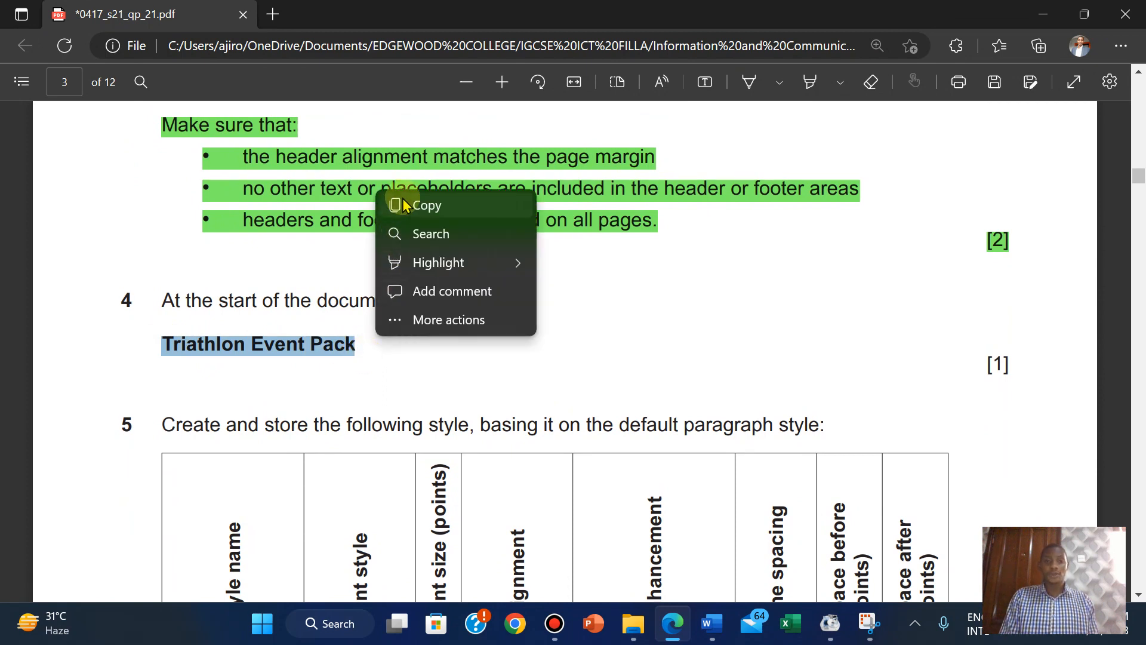
{"action": "left_click", "coordinate": [484, 203]}
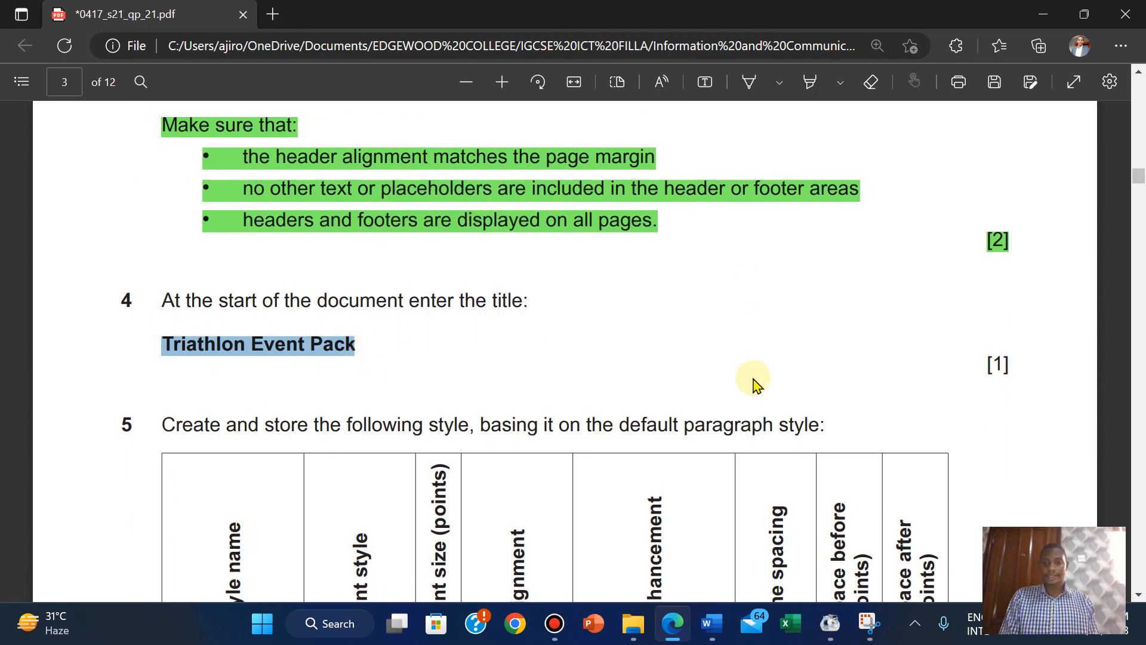
Paste 'Triathlon Event Pack' as Keep Text Only on EVPACK's first line and add an empty line above it.
{"action": "mouse_move", "coordinate": [709, 635]}
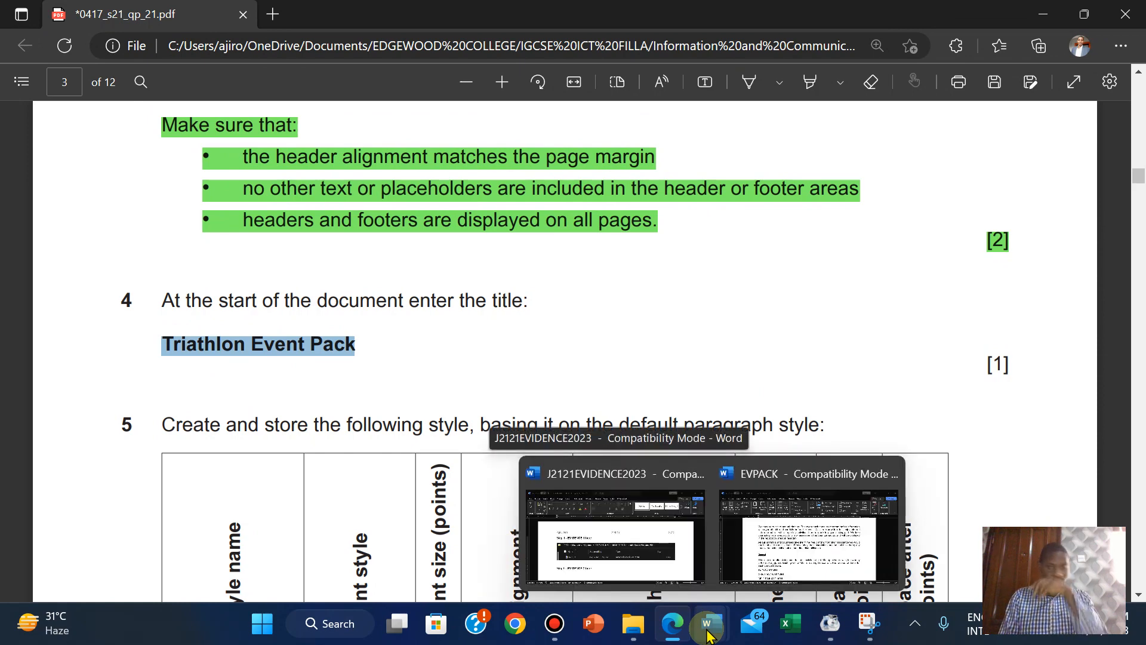
{"action": "left_click", "coordinate": [806, 520]}
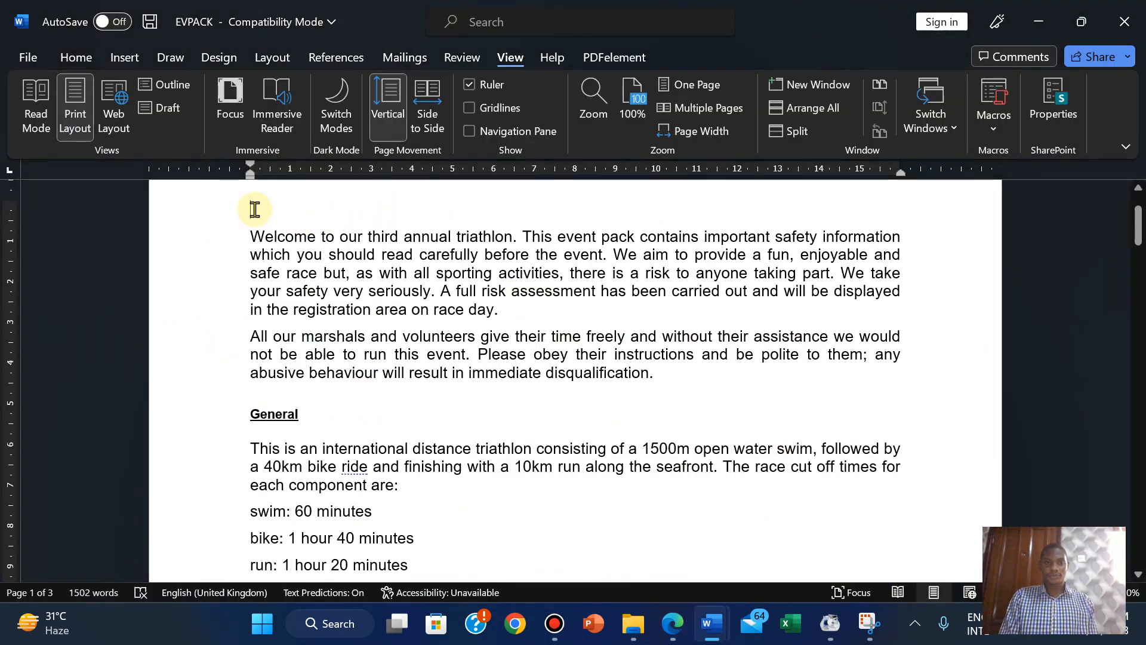
{"action": "right_click", "coordinate": [254, 209]}
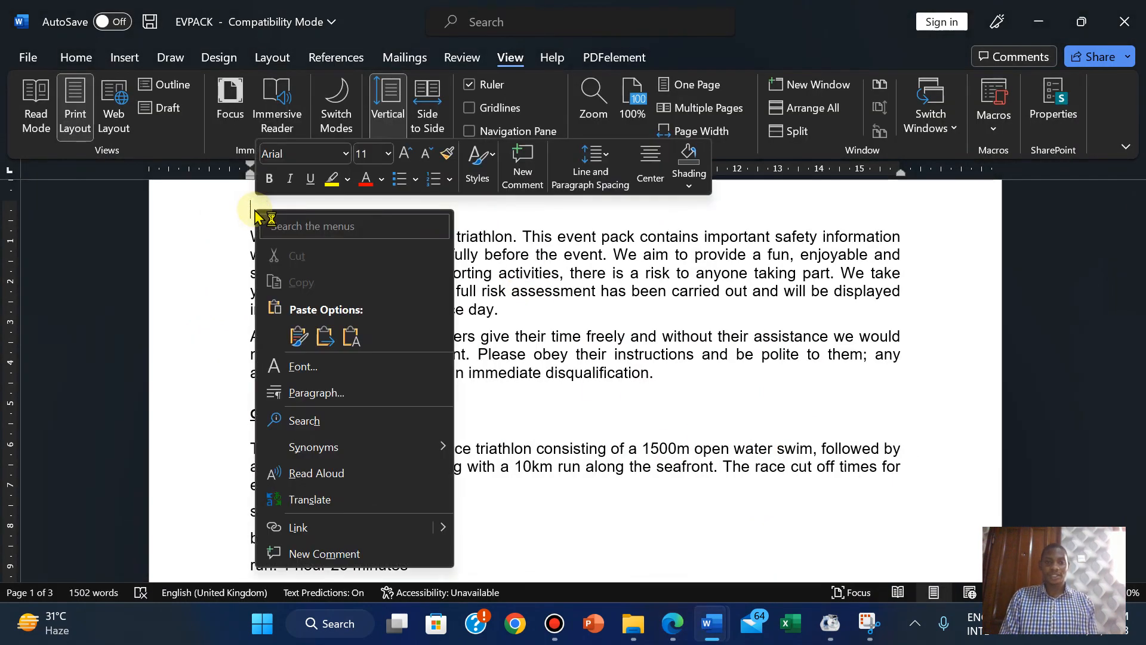
{"action": "left_click", "coordinate": [348, 332]}
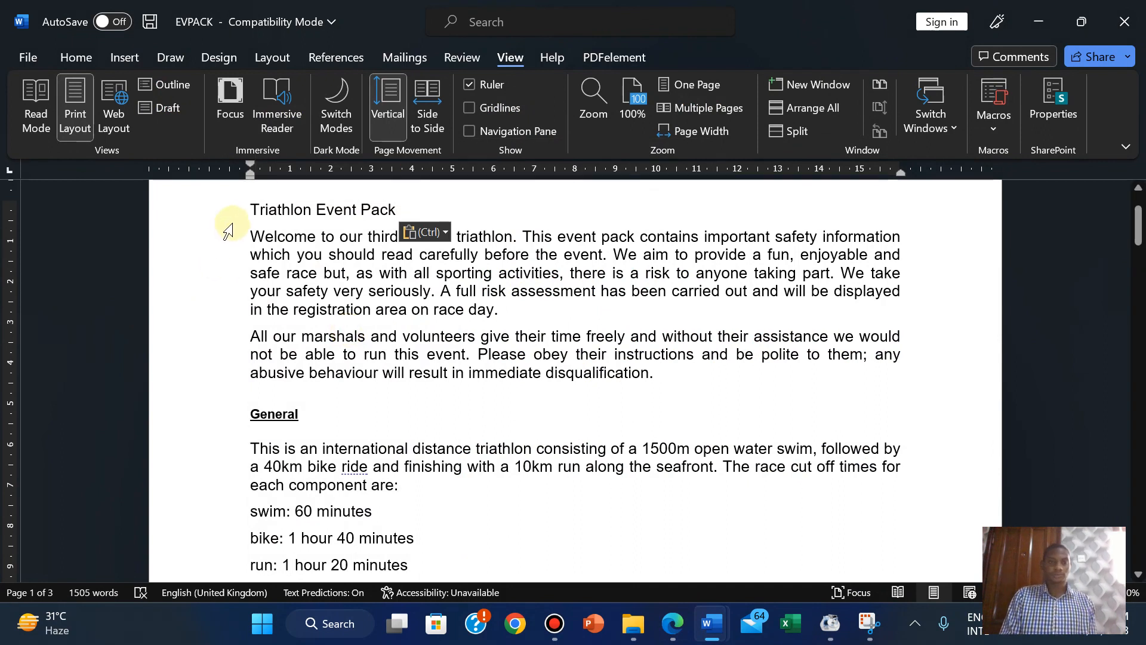
{"action": "left_click", "coordinate": [251, 211]}
{"action": "key", "text": "Return"}
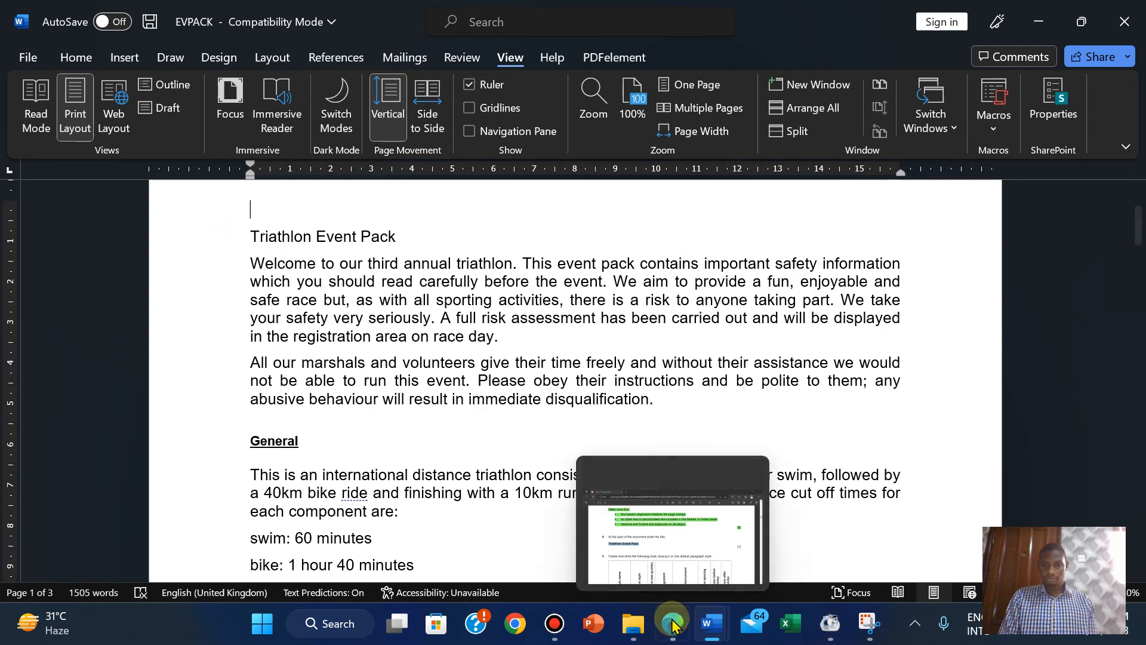
{"action": "left_click", "coordinate": [657, 484]}
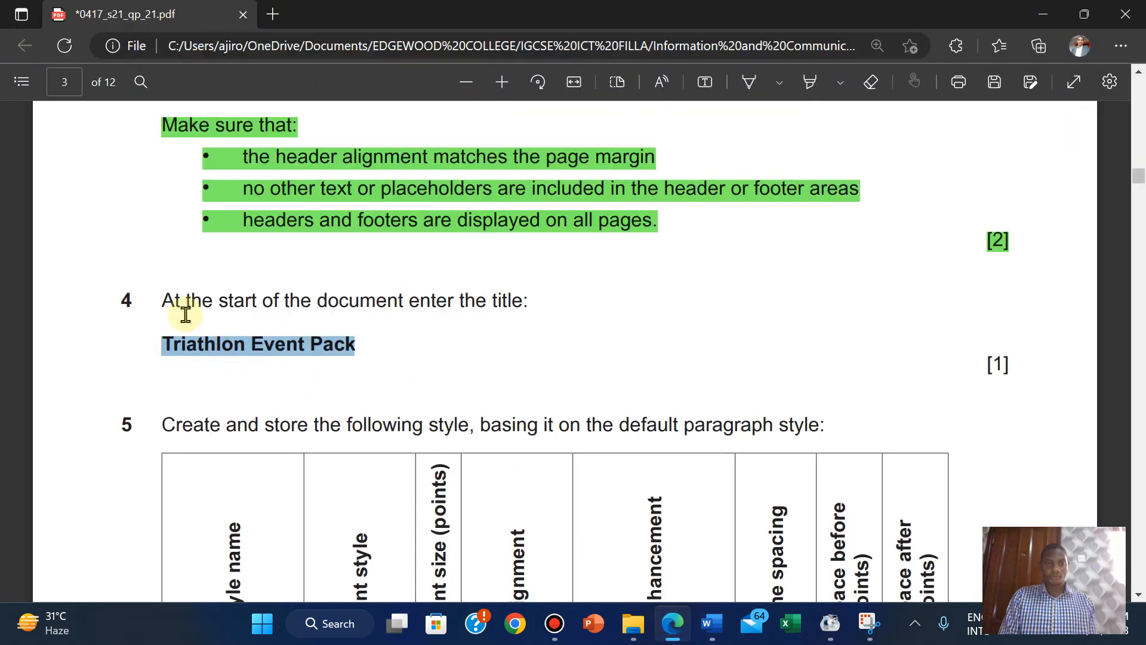
Highlight question 4 in green and copy the style name TN-title from question 5's table.
{"action": "left_click_drag", "start_coordinate": [164, 298], "coordinate": [1009, 364]}
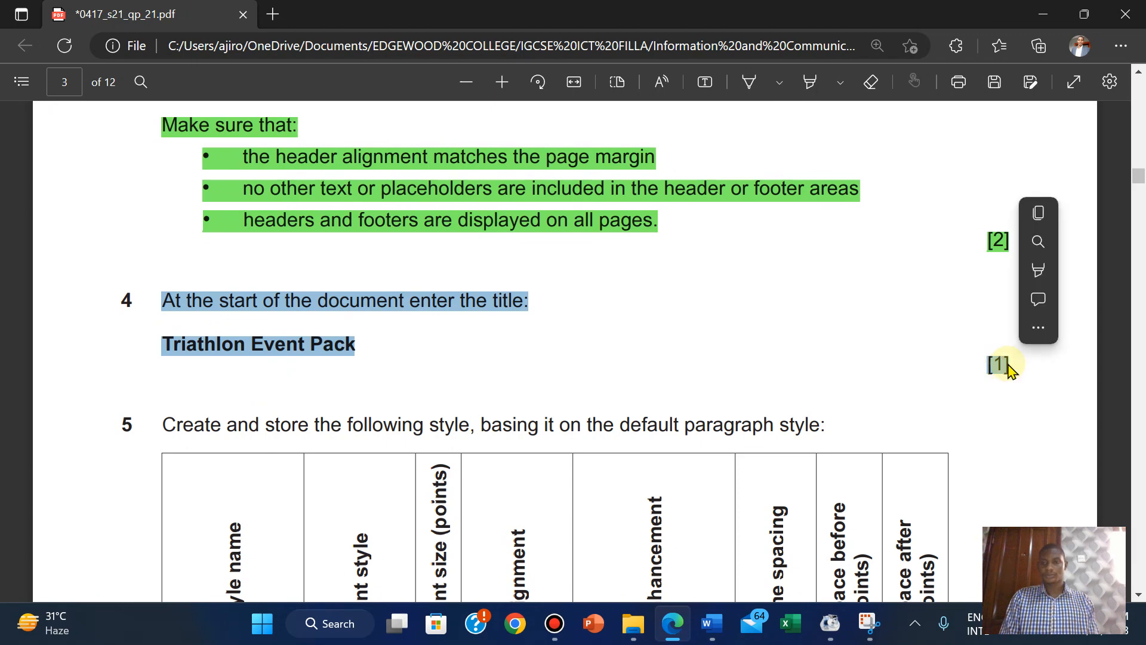
{"action": "mouse_move", "coordinate": [1033, 272]}
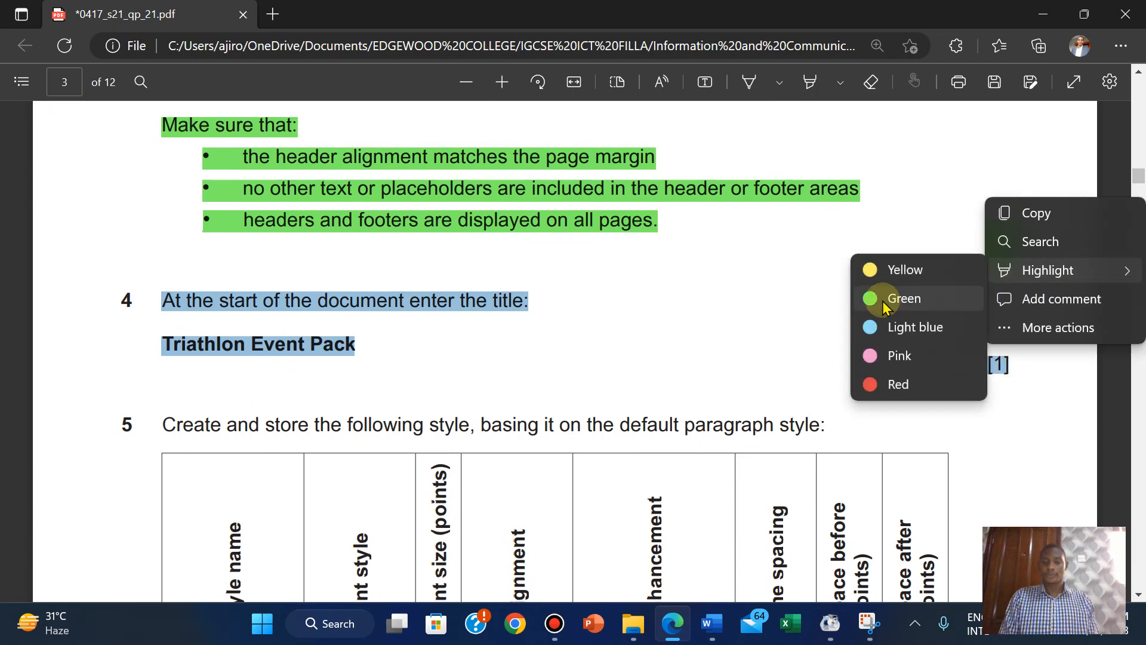
{"action": "left_click", "coordinate": [878, 298]}
{"action": "scroll", "coordinate": [563, 347], "scroll_direction": "down", "scroll_amount": 1}
{"action": "scroll", "coordinate": [563, 346], "scroll_direction": "down", "scroll_amount": 4}
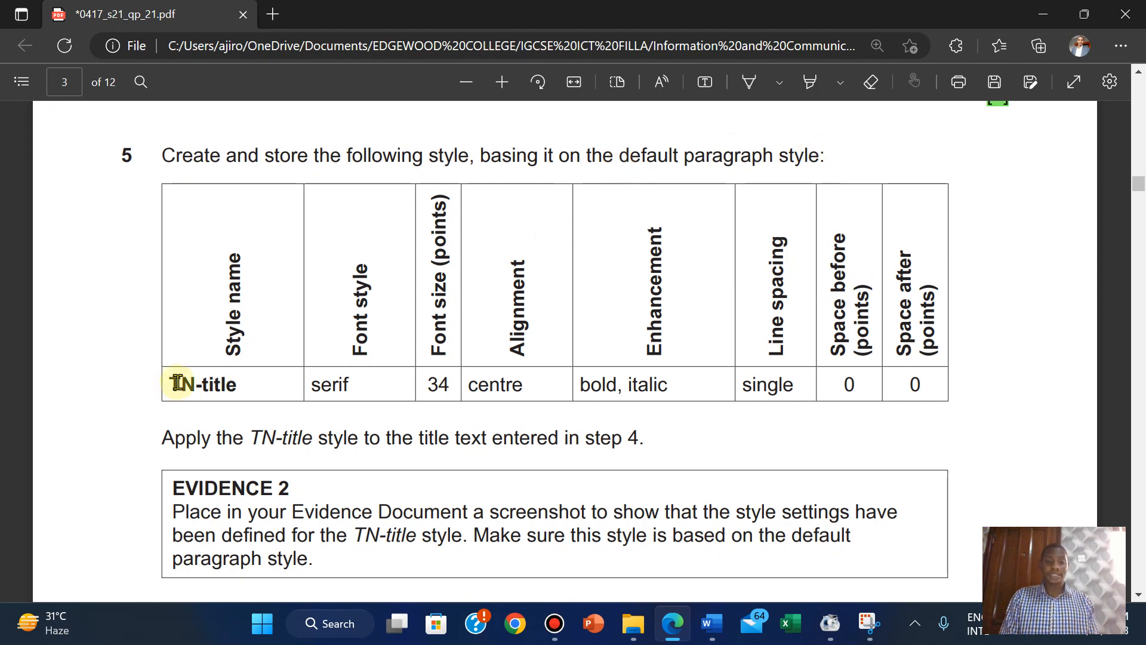
{"action": "left_click_drag", "start_coordinate": [172, 383], "coordinate": [248, 382]}
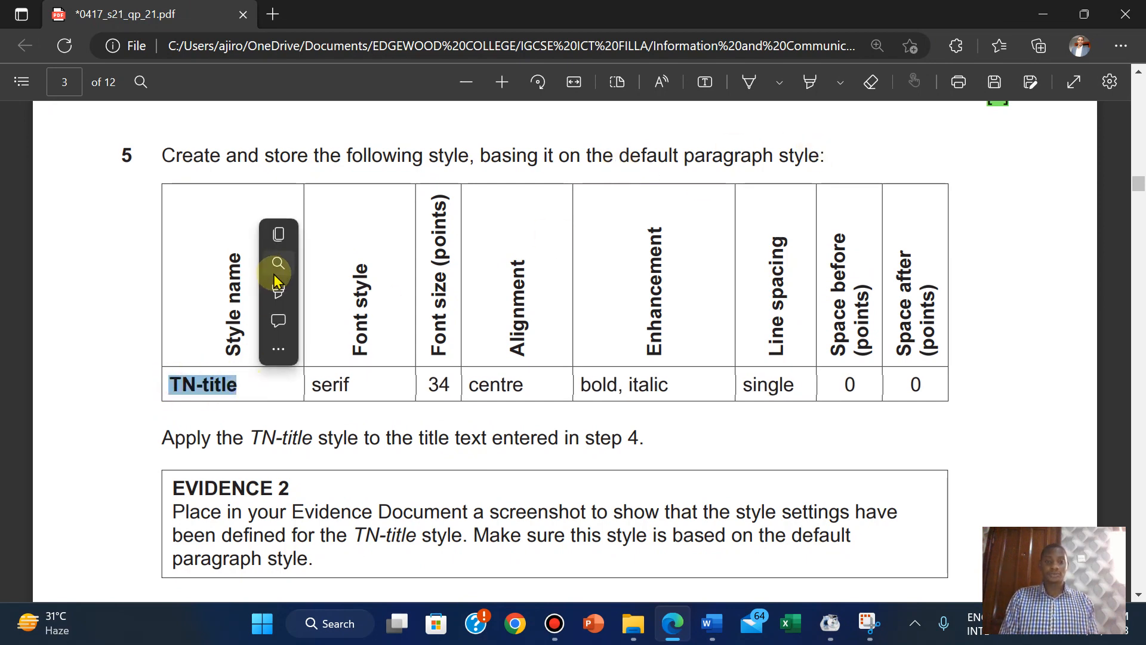
{"action": "left_click", "coordinate": [276, 233]}
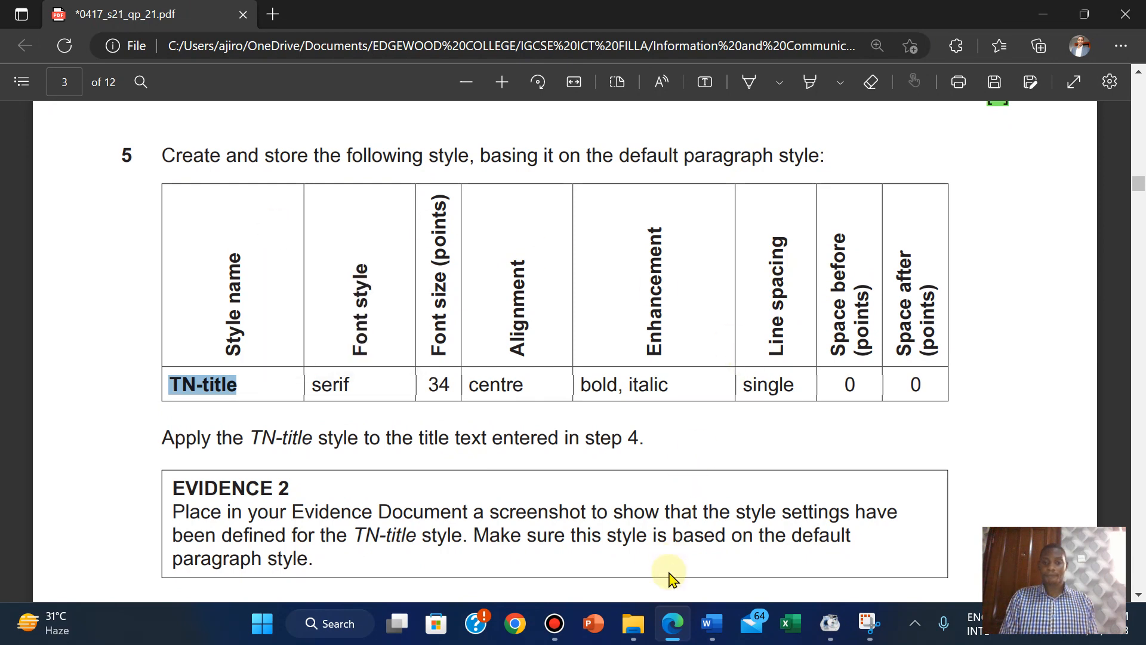
Apply the Normal style to the top paragraph from the Styles pane and start a new style based on it.
{"action": "mouse_move", "coordinate": [709, 628]}
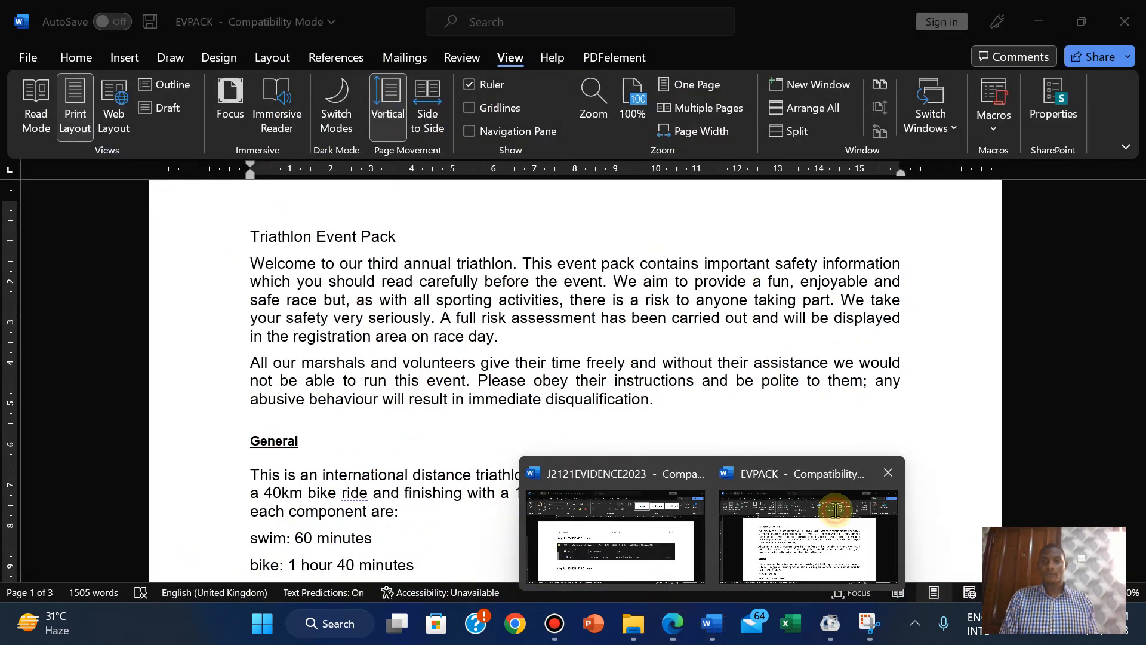
{"action": "left_click", "coordinate": [836, 510]}
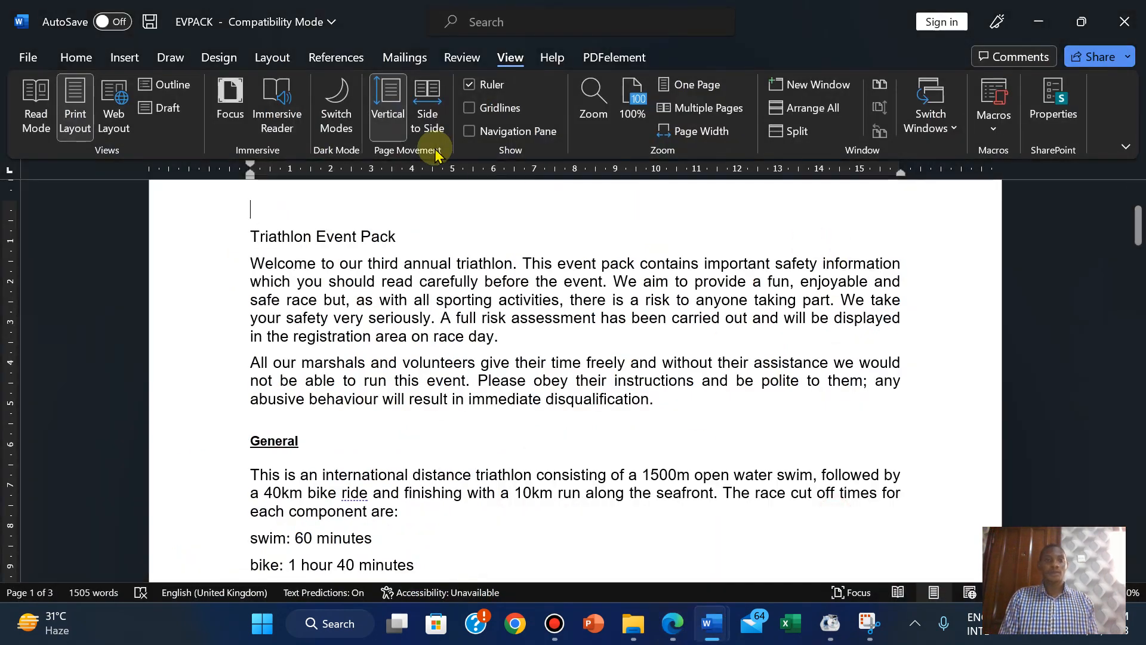
{"action": "left_click", "coordinate": [72, 58]}
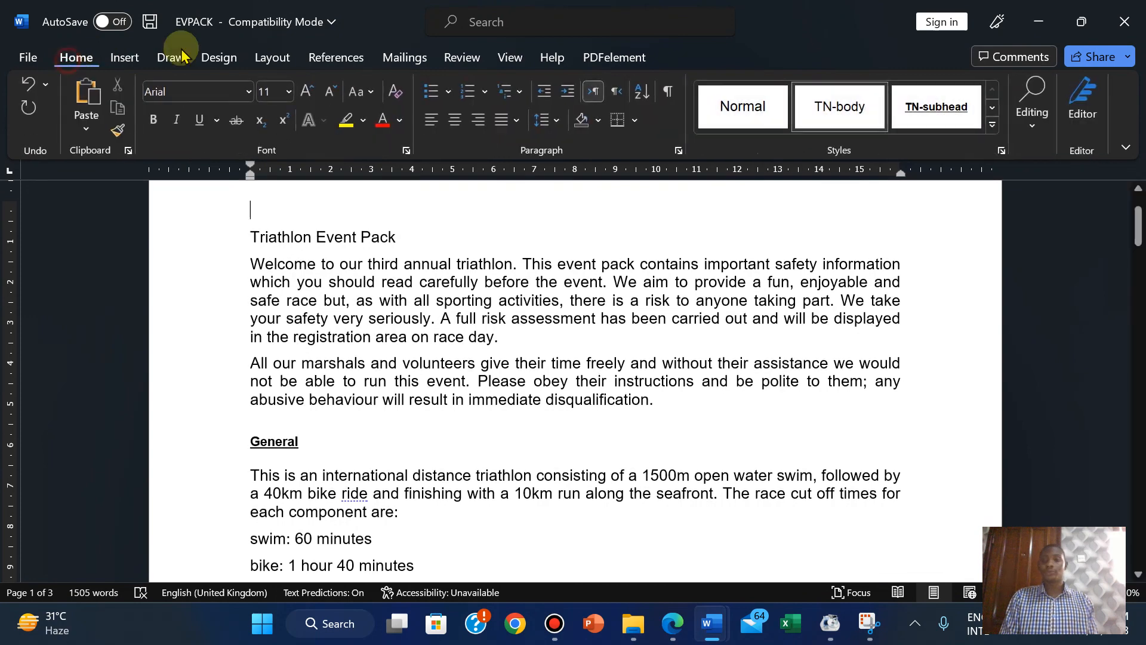
{"action": "left_click", "coordinate": [1004, 151]}
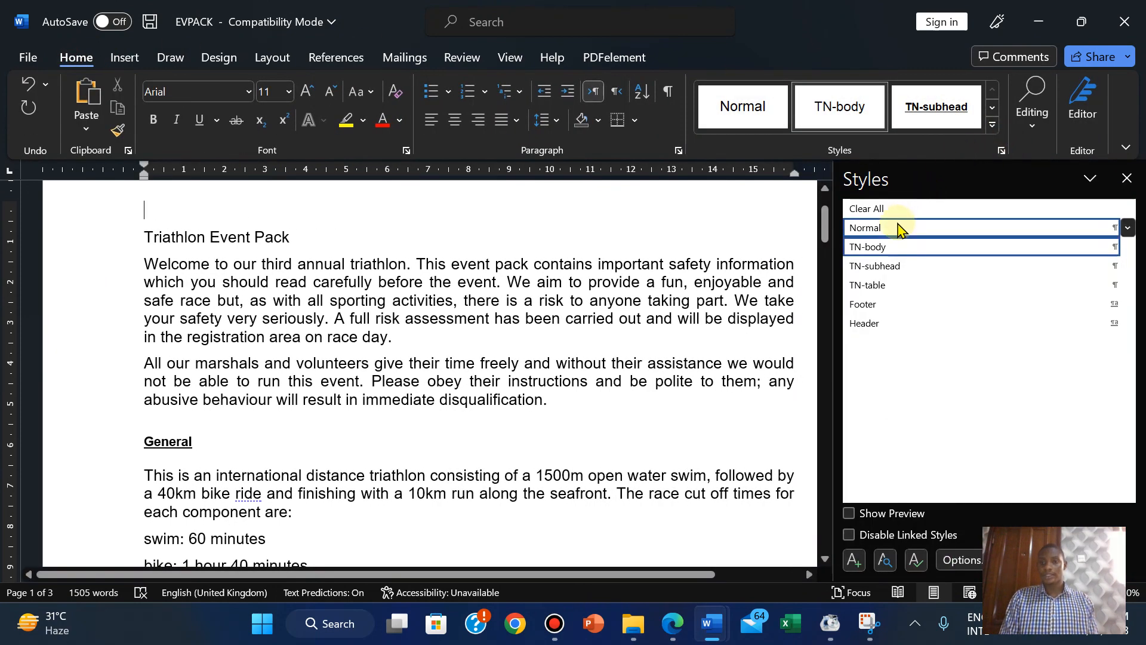
{"action": "left_click", "coordinate": [883, 230]}
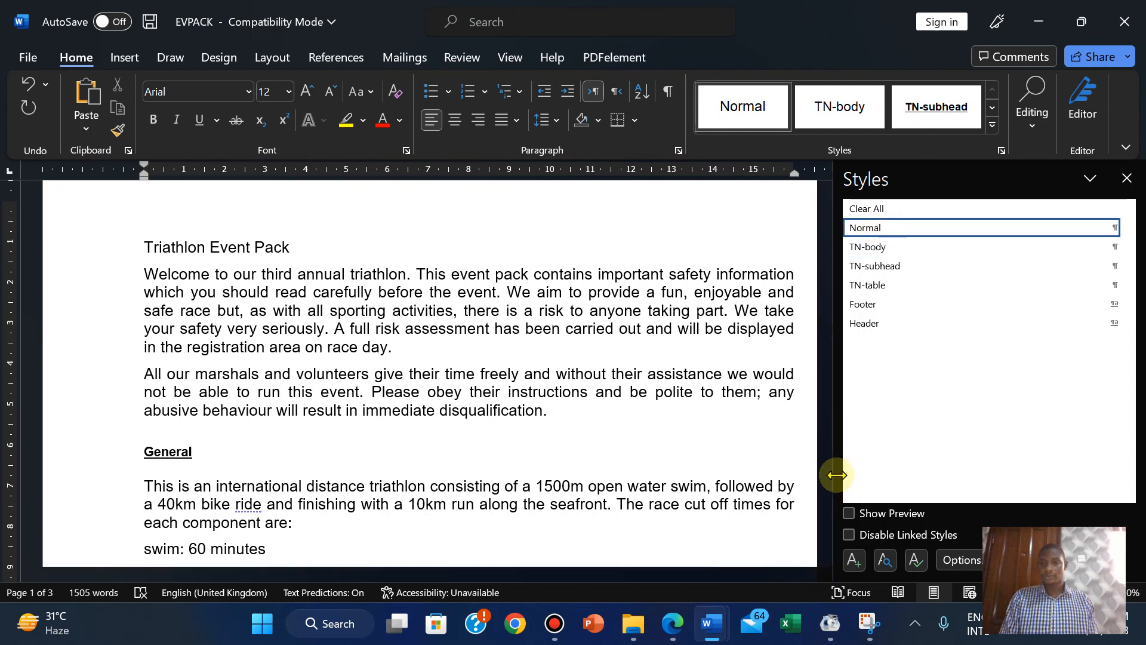
{"action": "left_click_drag", "start_coordinate": [835, 475], "coordinate": [687, 479]}
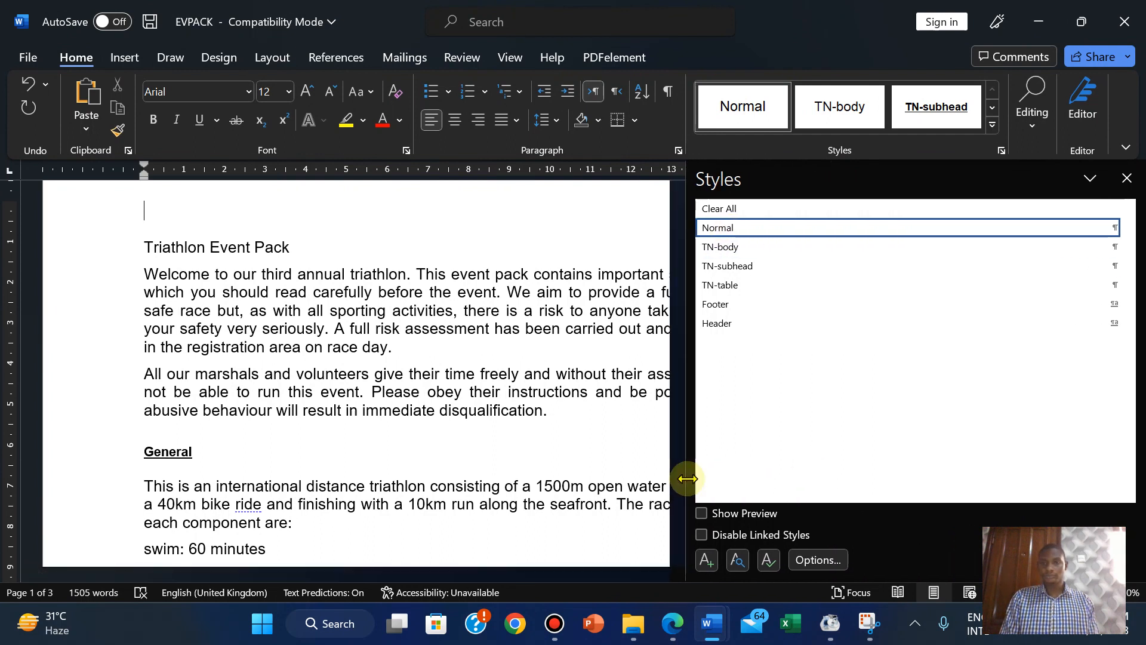
{"action": "left_click", "coordinate": [707, 566]}
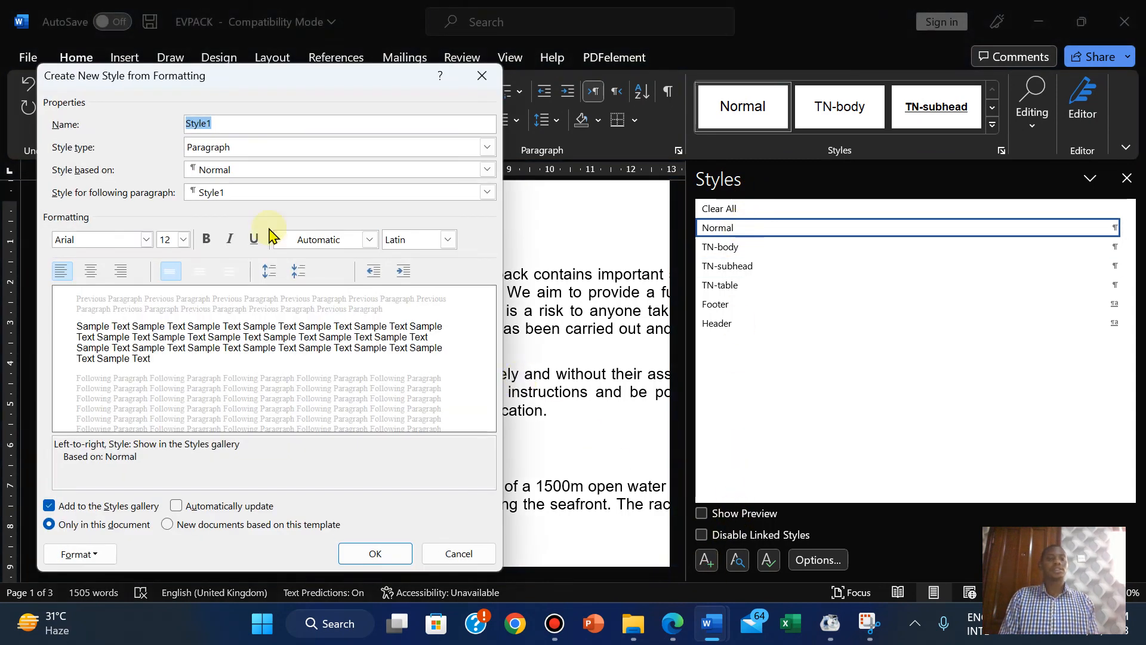
Name the new style TN-title and set its font to Times New Roman.
{"action": "right_click", "coordinate": [201, 119]}
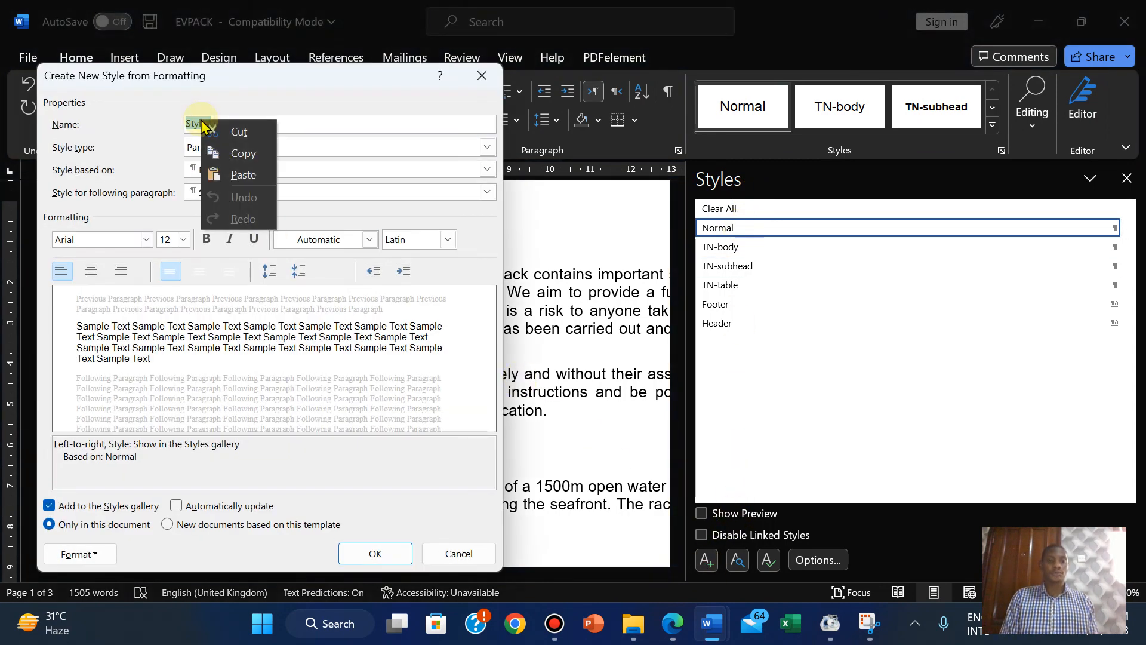
{"action": "left_click", "coordinate": [262, 175]}
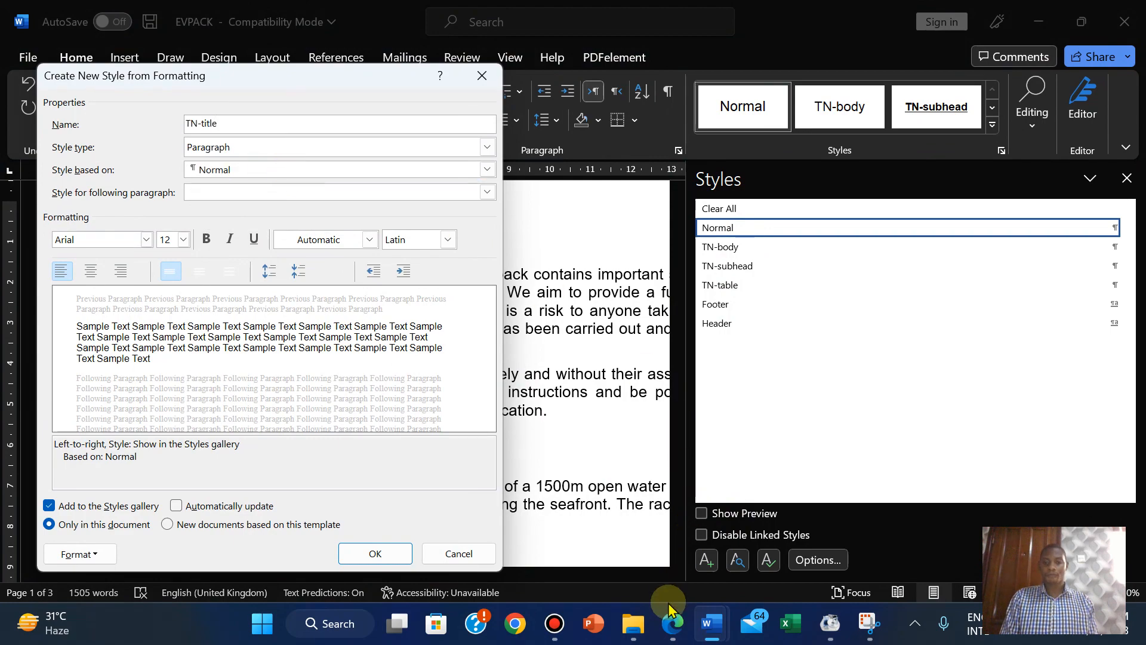
{"action": "left_click", "coordinate": [672, 624]}
{"action": "left_click", "coordinate": [670, 632]}
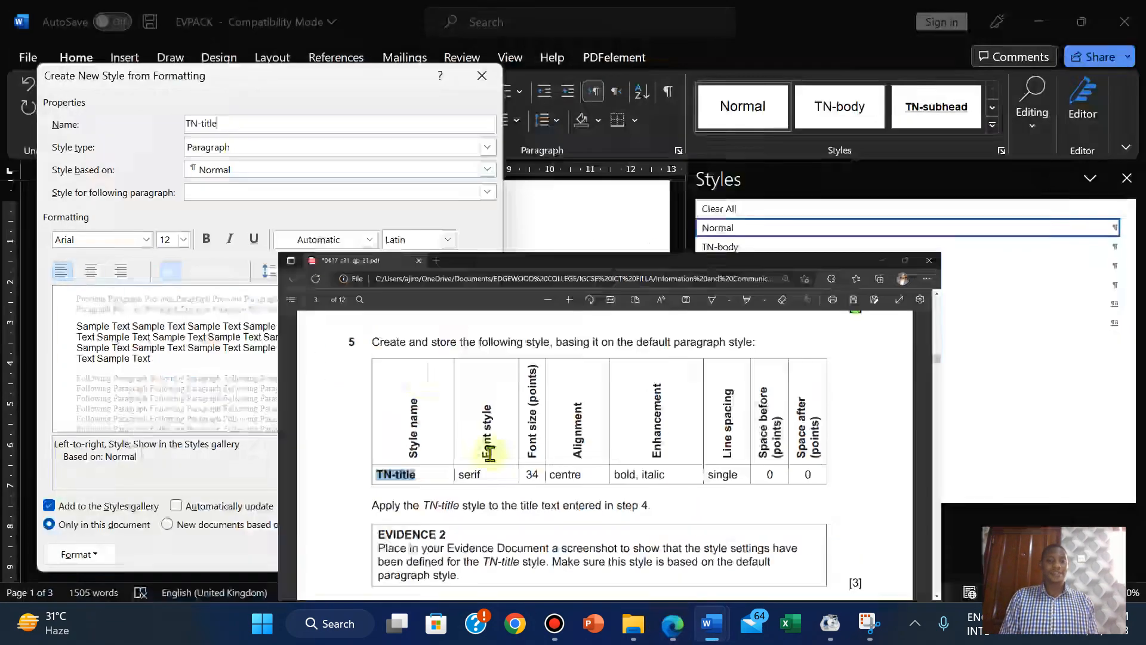
{"action": "left_click", "coordinate": [146, 240]}
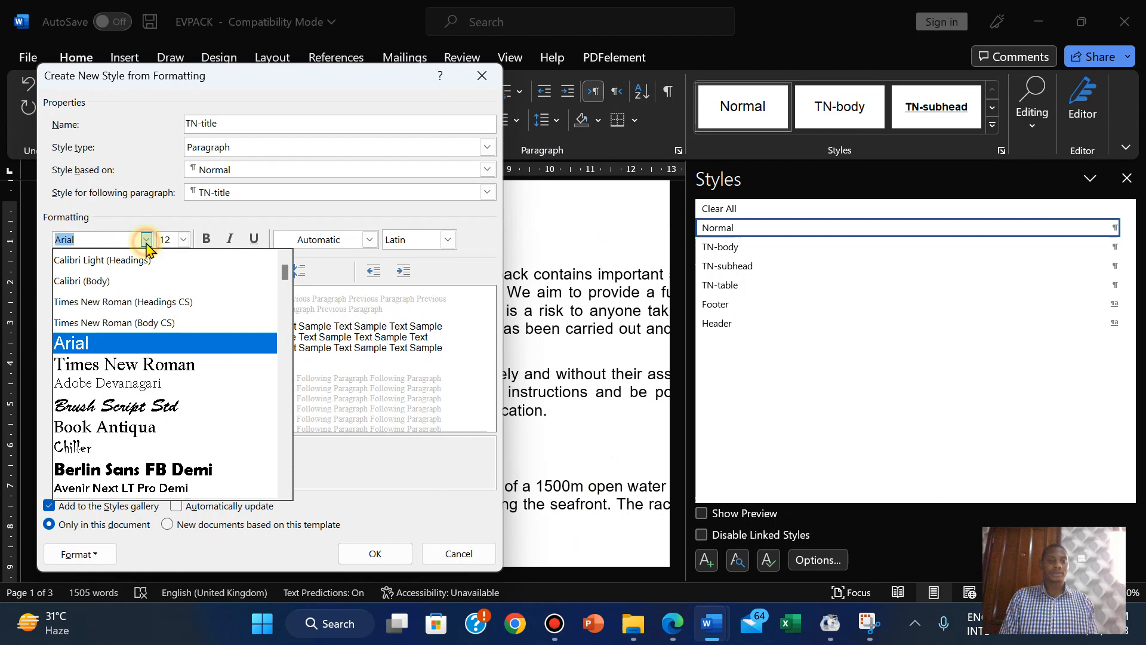
{"action": "left_click", "coordinate": [140, 371]}
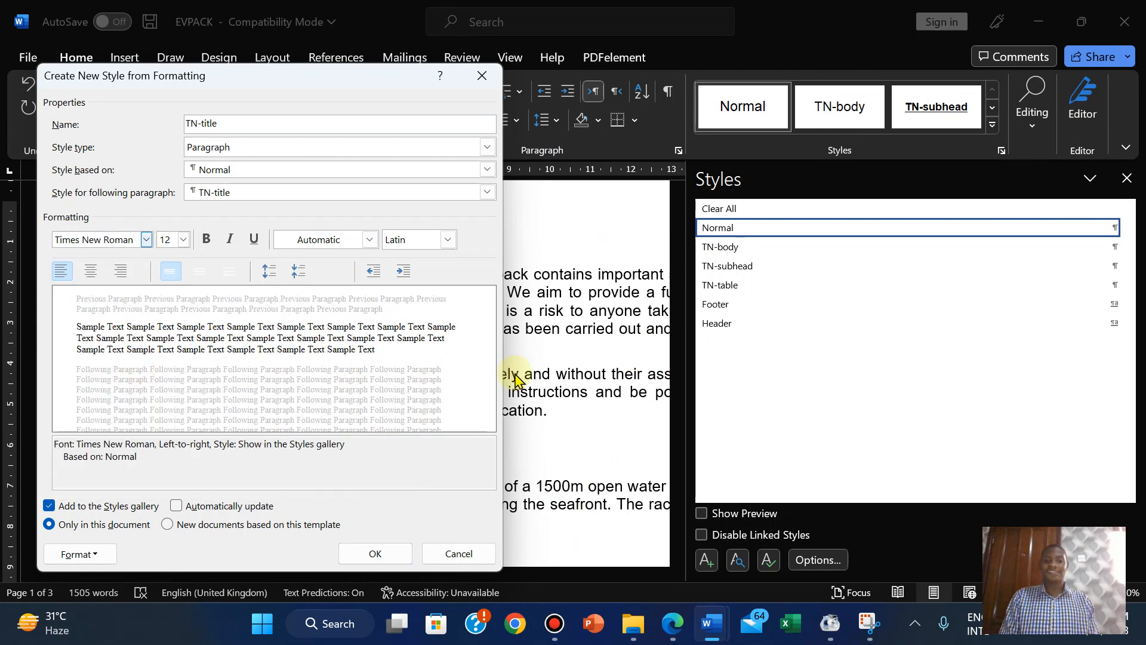
Set the style's font size to 34 pt.
{"action": "left_click", "coordinate": [673, 625]}
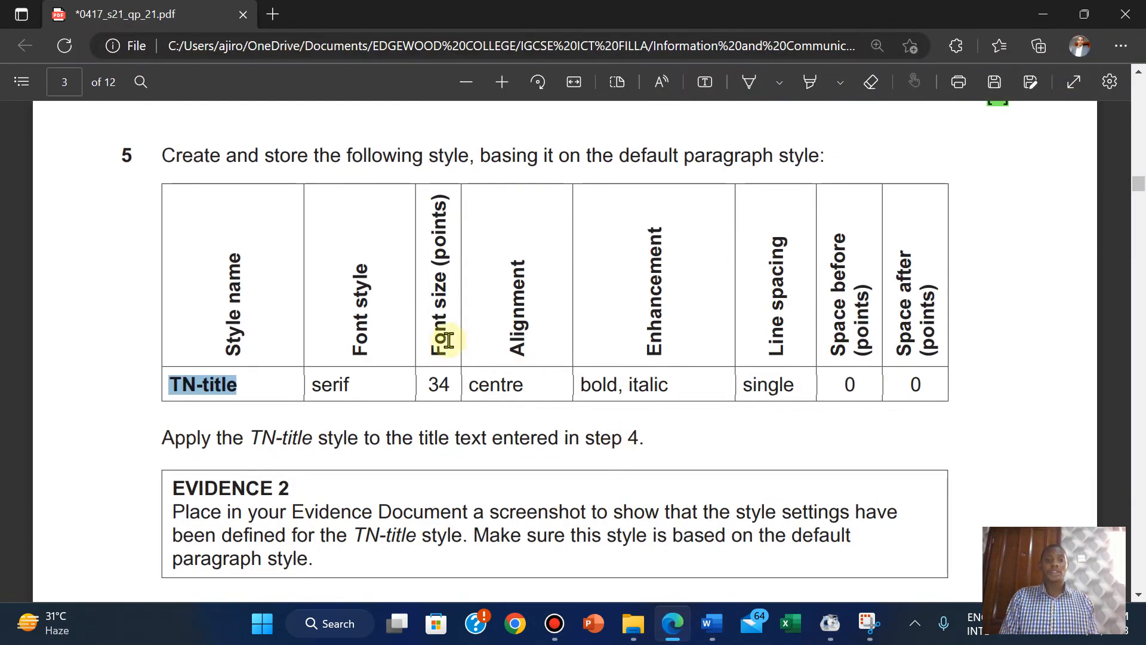
{"action": "mouse_move", "coordinate": [712, 624]}
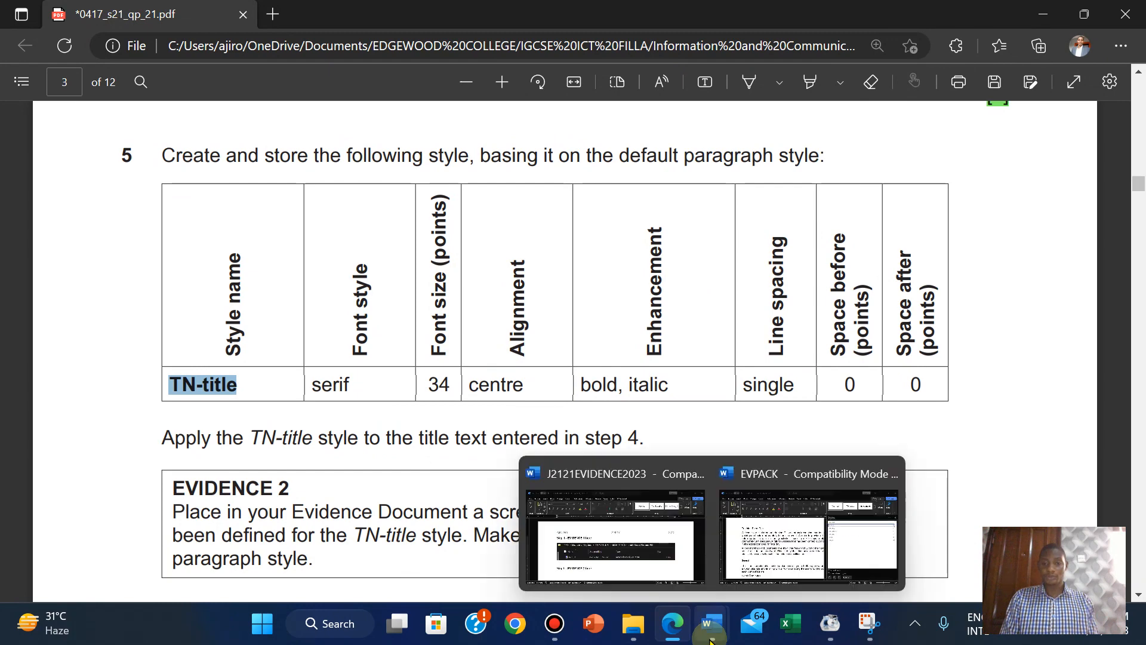
{"action": "left_click", "coordinate": [753, 552]}
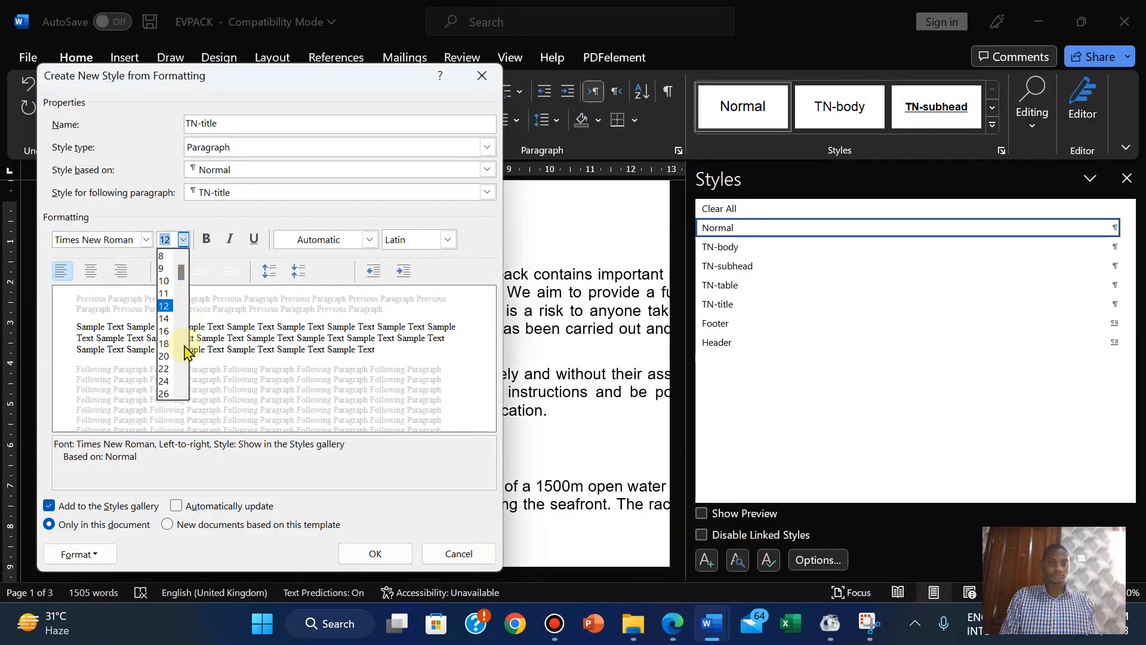
{"action": "left_click", "coordinate": [183, 394]}
{"action": "left_click", "coordinate": [184, 395]}
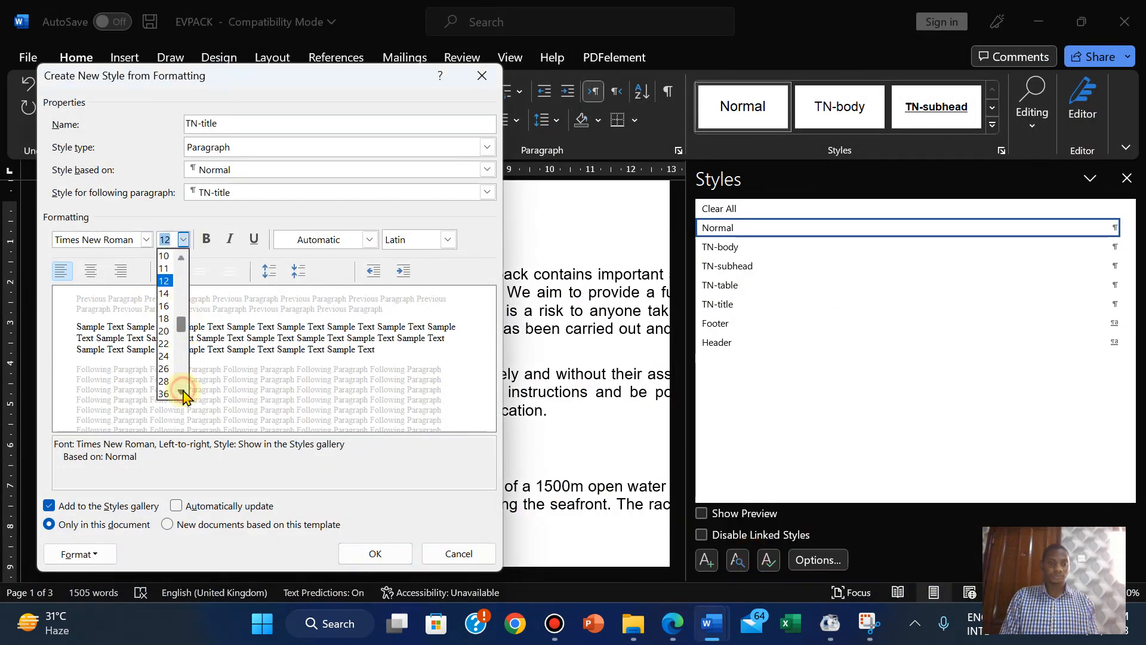
{"action": "left_click", "coordinate": [183, 394]}
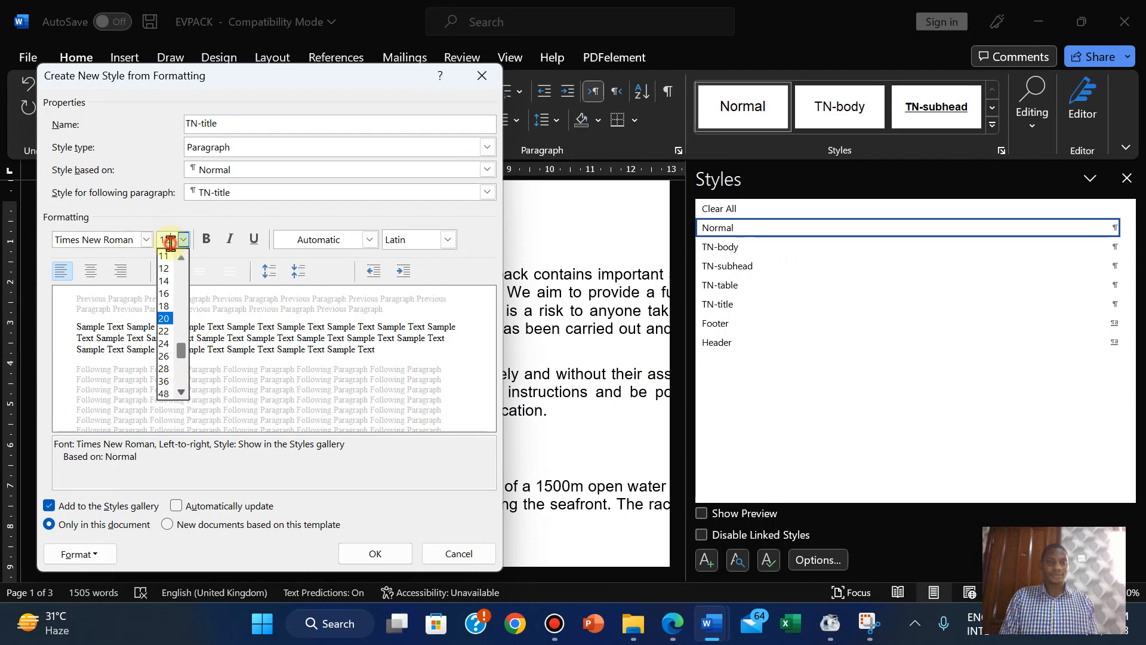
{"action": "type", "text": "34"}
{"action": "key", "text": "Return"}
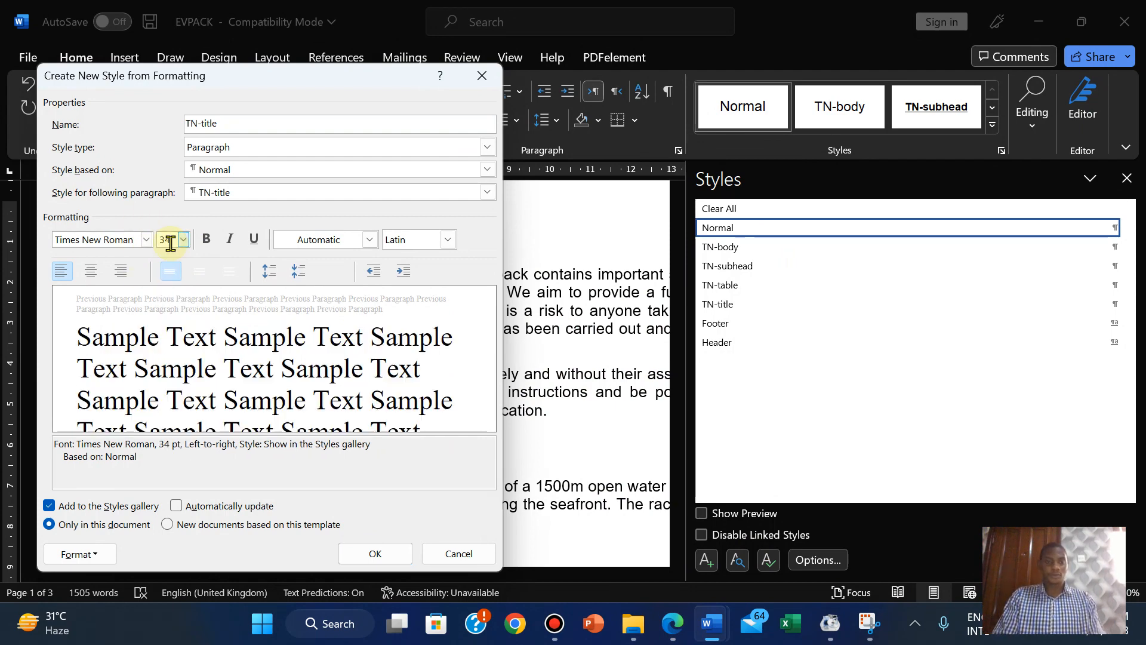
Make the TN-title style centred, bold and italic.
{"action": "left_click", "coordinate": [672, 624]}
{"action": "left_click", "coordinate": [670, 623]}
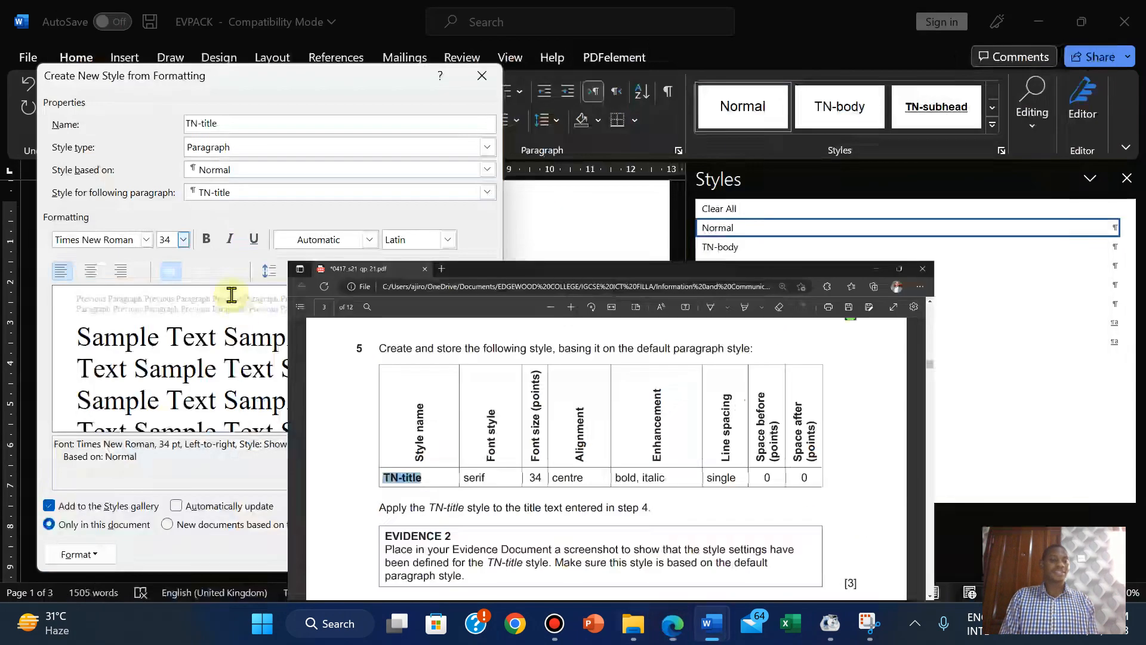
{"action": "left_click", "coordinate": [89, 272]}
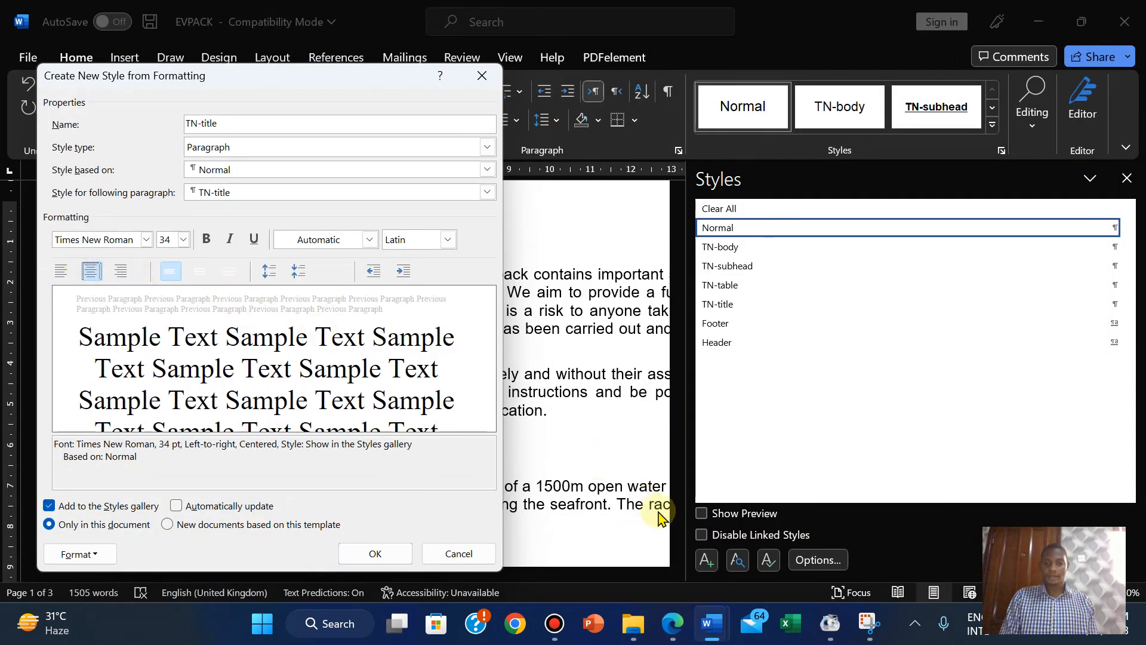
{"action": "left_click", "coordinate": [666, 642]}
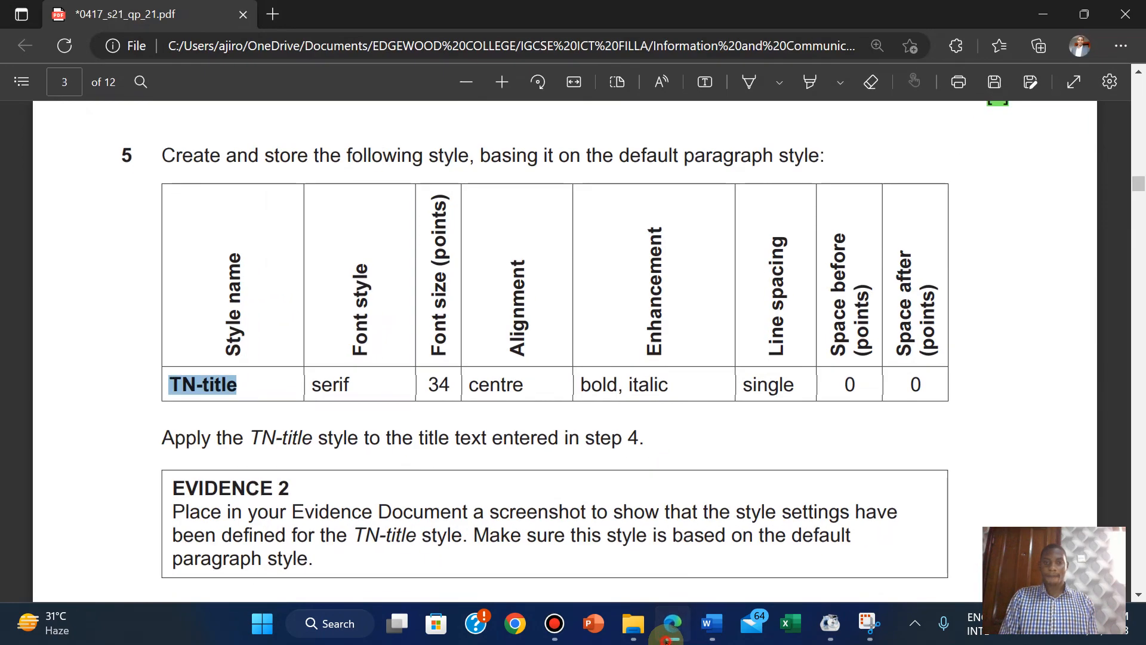
{"action": "left_click", "coordinate": [667, 641]}
{"action": "left_click", "coordinate": [206, 240]}
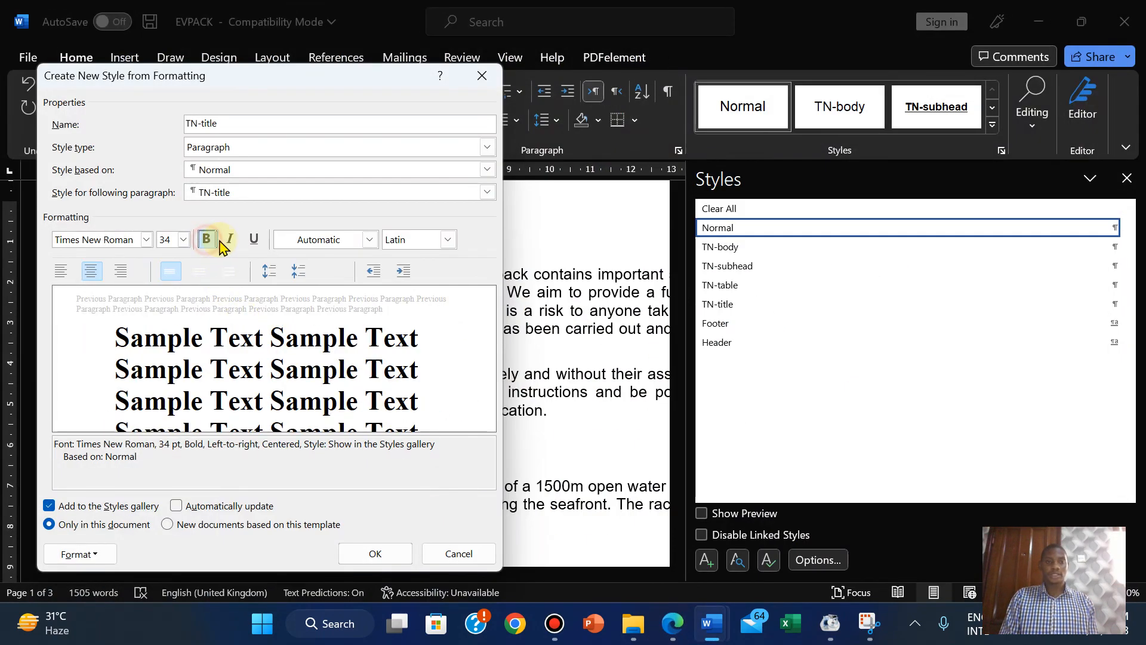
{"action": "left_click", "coordinate": [230, 240]}
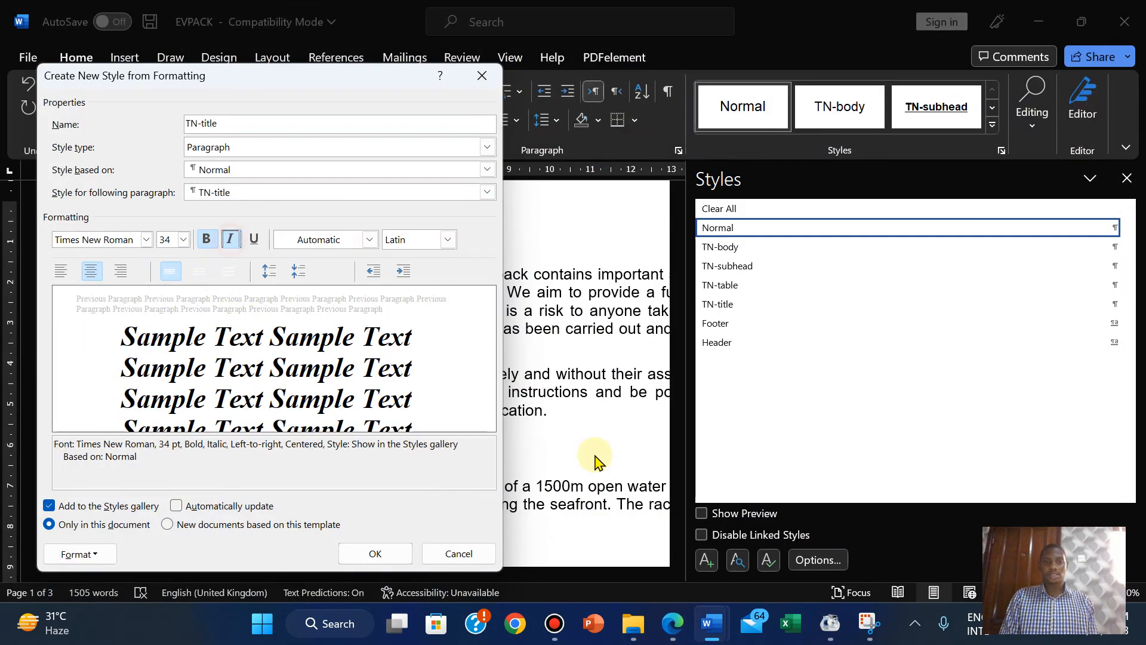
Compare the style settings with the exam's TN-title table and save the style.
{"action": "left_click", "coordinate": [673, 624]}
{"action": "left_click", "coordinate": [673, 624]}
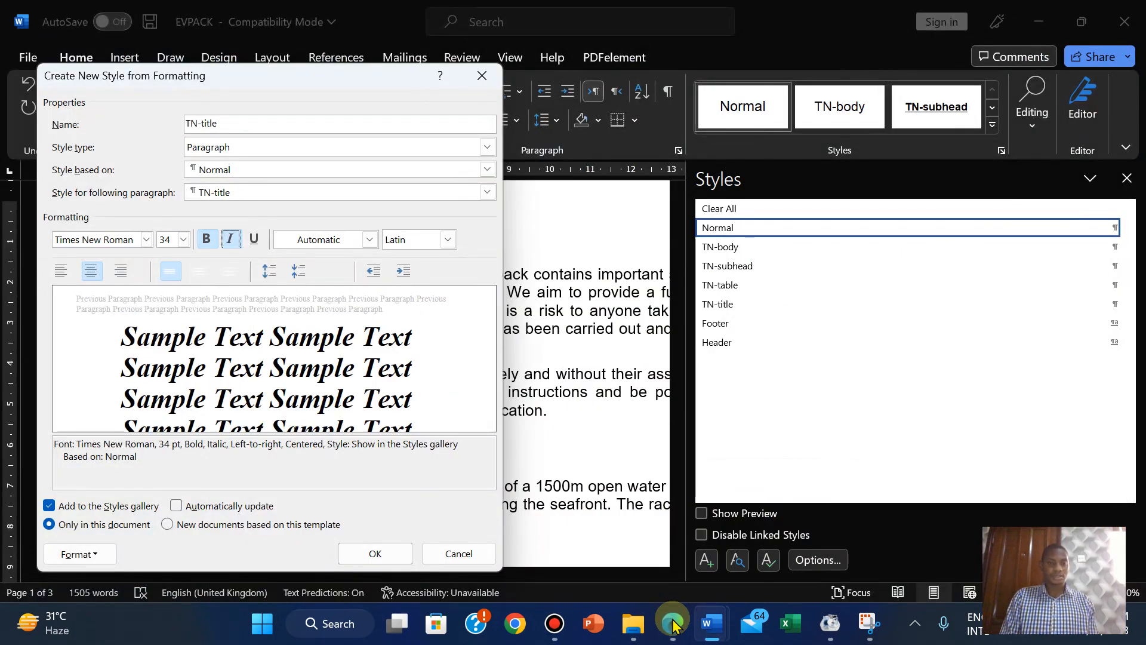
{"action": "left_click", "coordinate": [673, 625]}
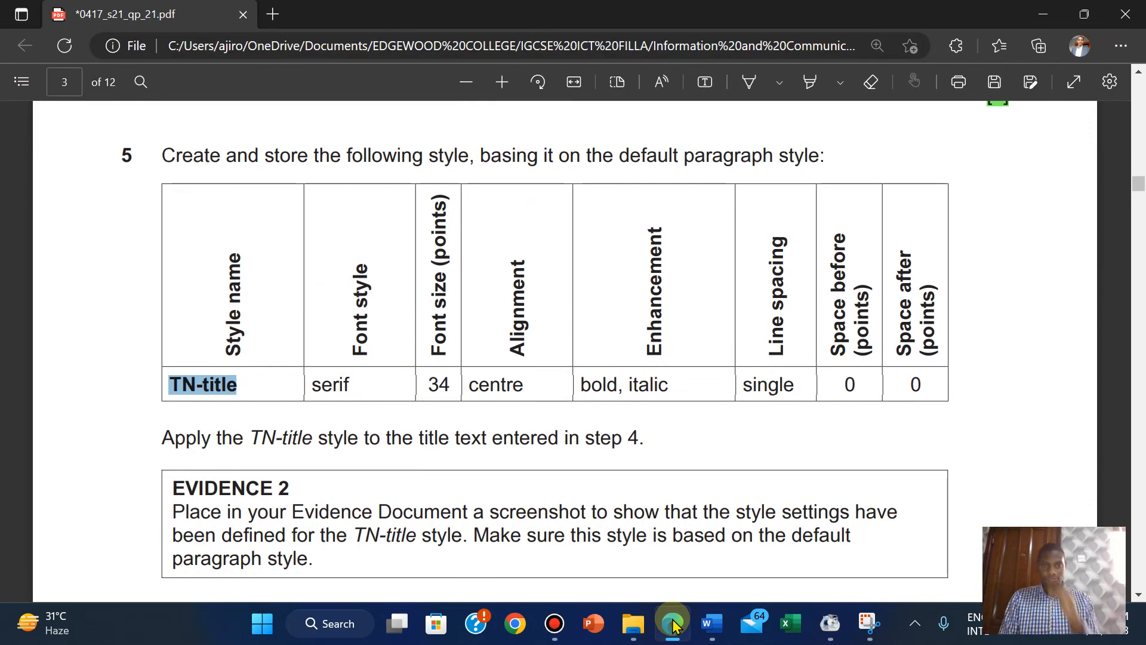
{"action": "left_click", "coordinate": [673, 624]}
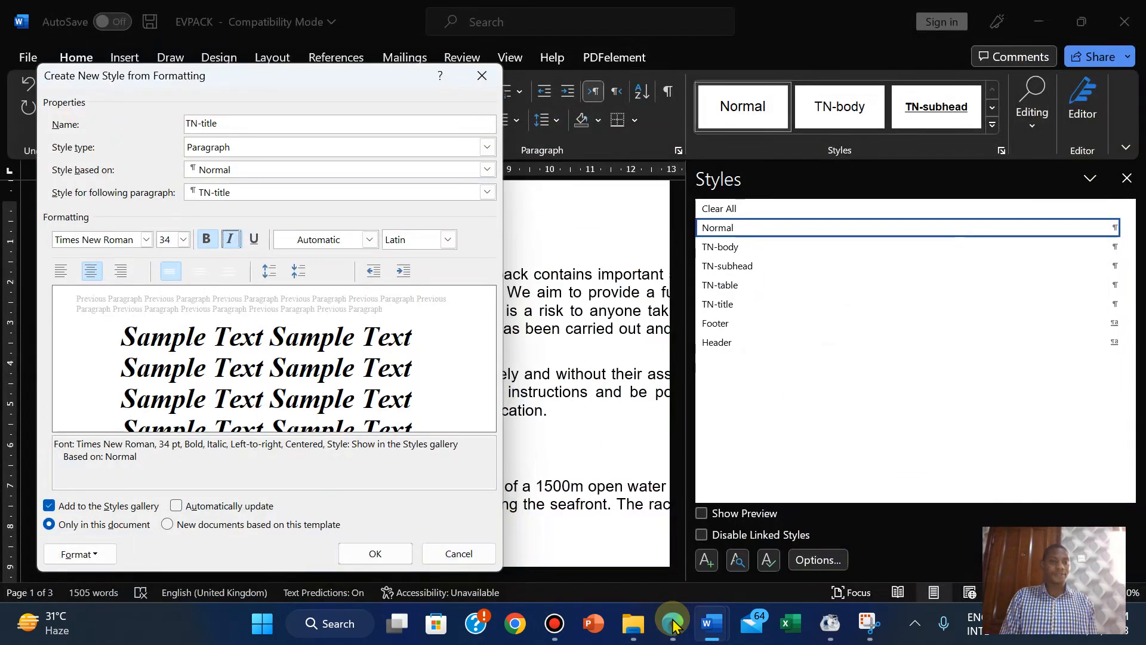
{"action": "left_click", "coordinate": [673, 625]}
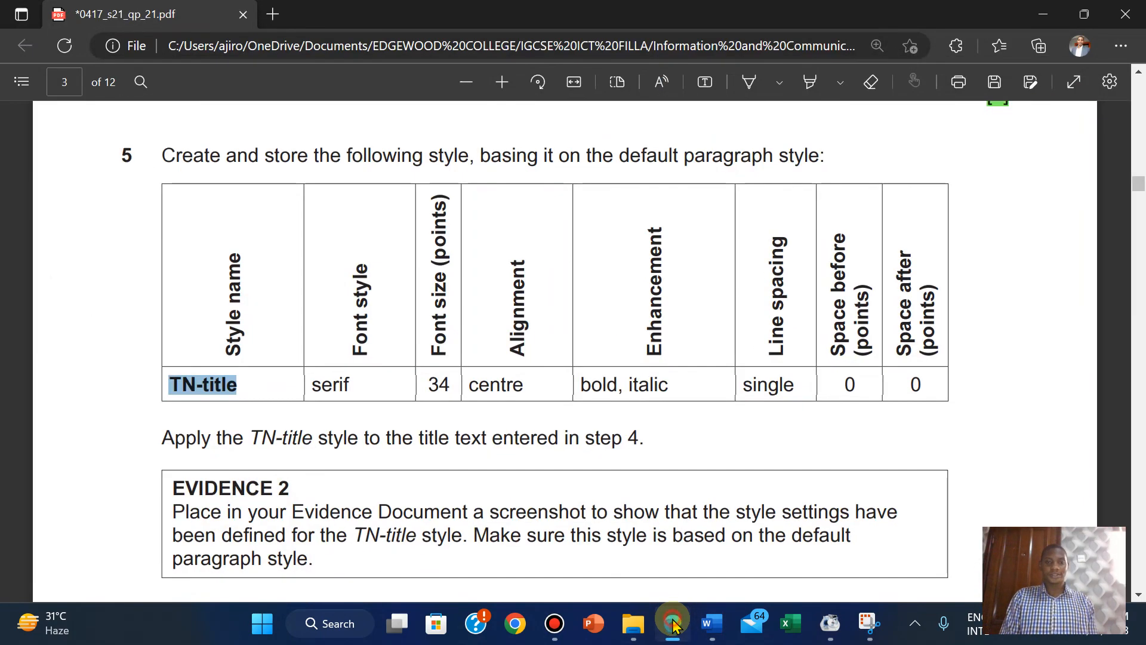
{"action": "left_click", "coordinate": [673, 624]}
{"action": "left_click", "coordinate": [673, 625]}
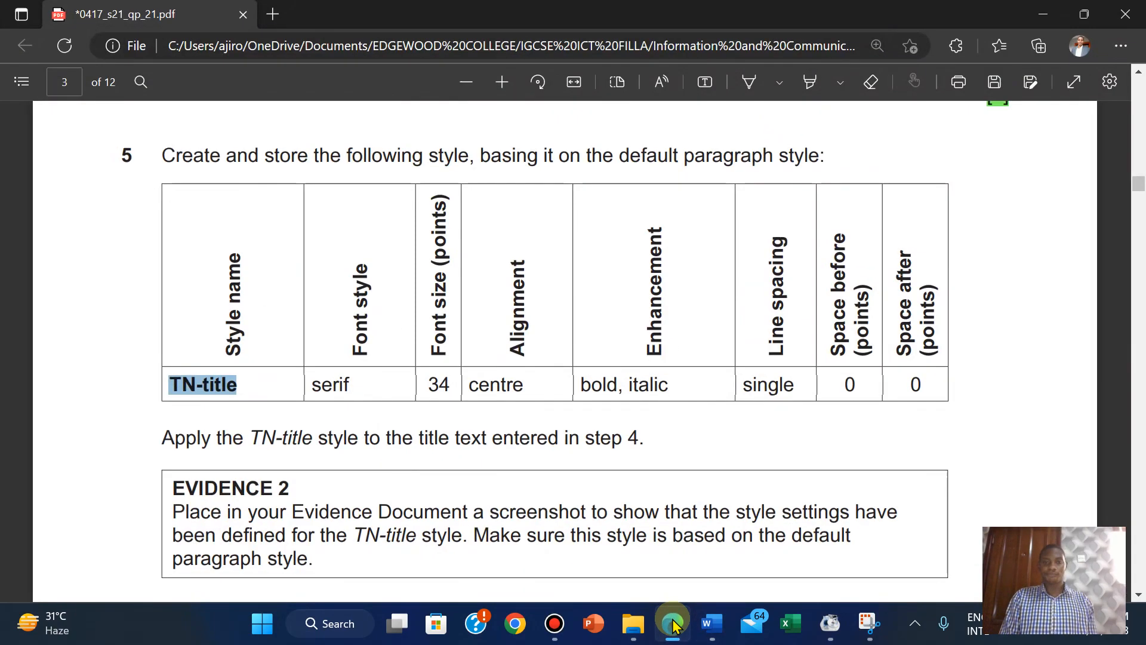
{"action": "left_click", "coordinate": [673, 625]}
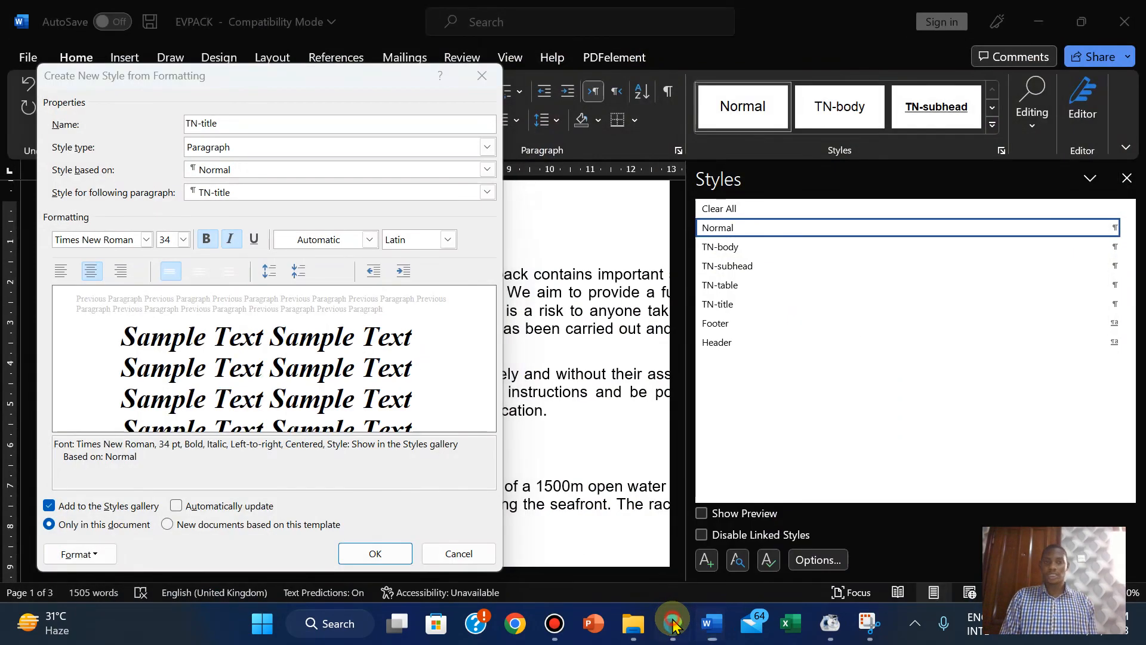
{"action": "left_click", "coordinate": [673, 624]}
{"action": "left_click", "coordinate": [673, 624]}
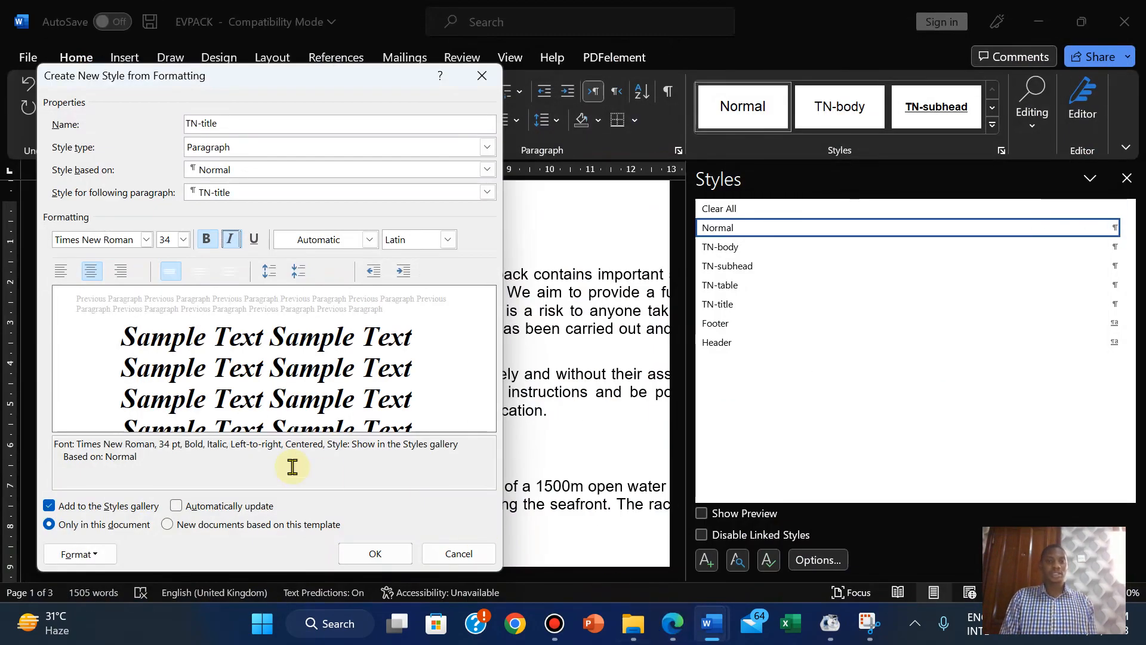
{"action": "left_click", "coordinate": [372, 555]}
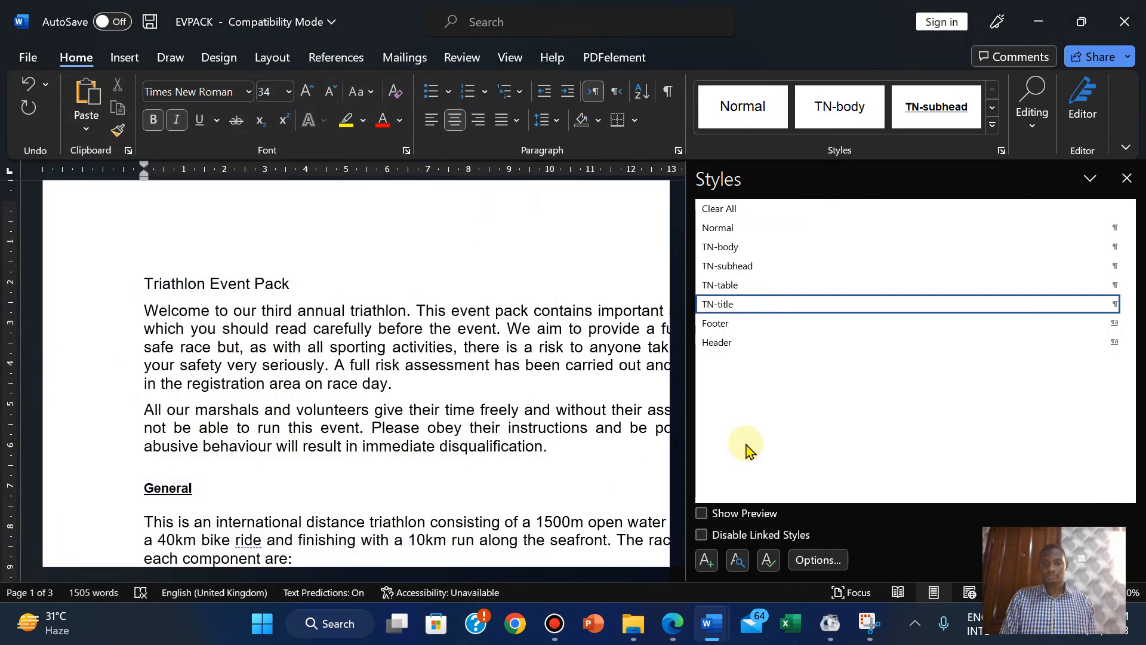
Review the exam paper's step 5 style table, then return to EVPACK.
{"action": "left_click", "coordinate": [673, 624]}
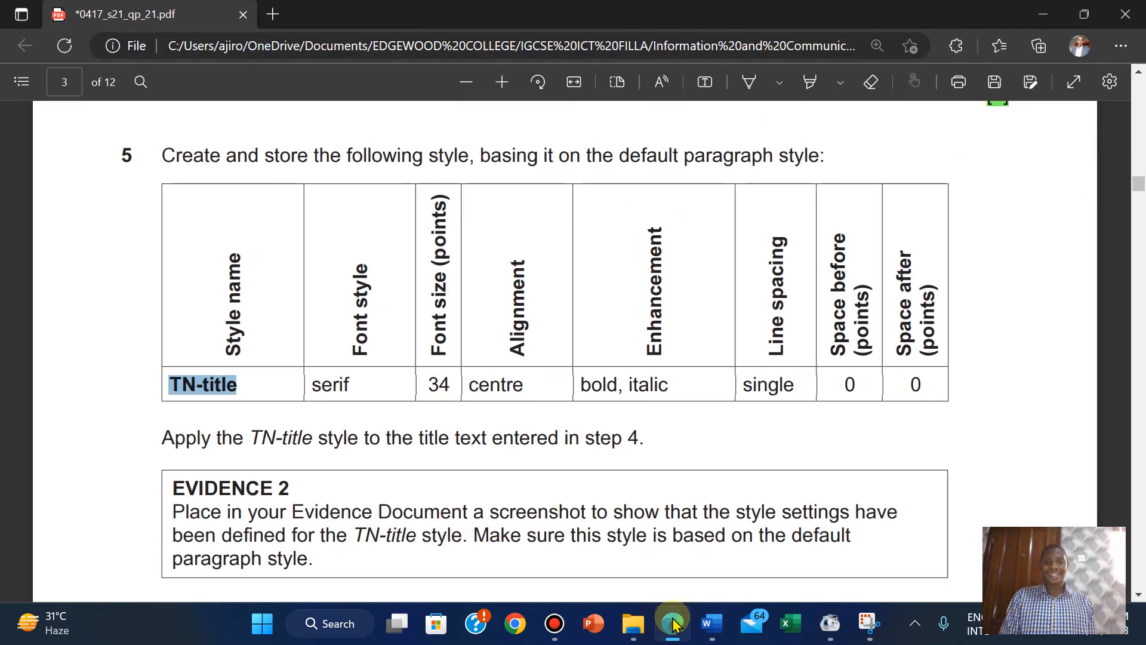
{"action": "left_click", "coordinate": [793, 449]}
{"action": "scroll", "coordinate": [794, 451], "scroll_direction": "up", "scroll_amount": 4}
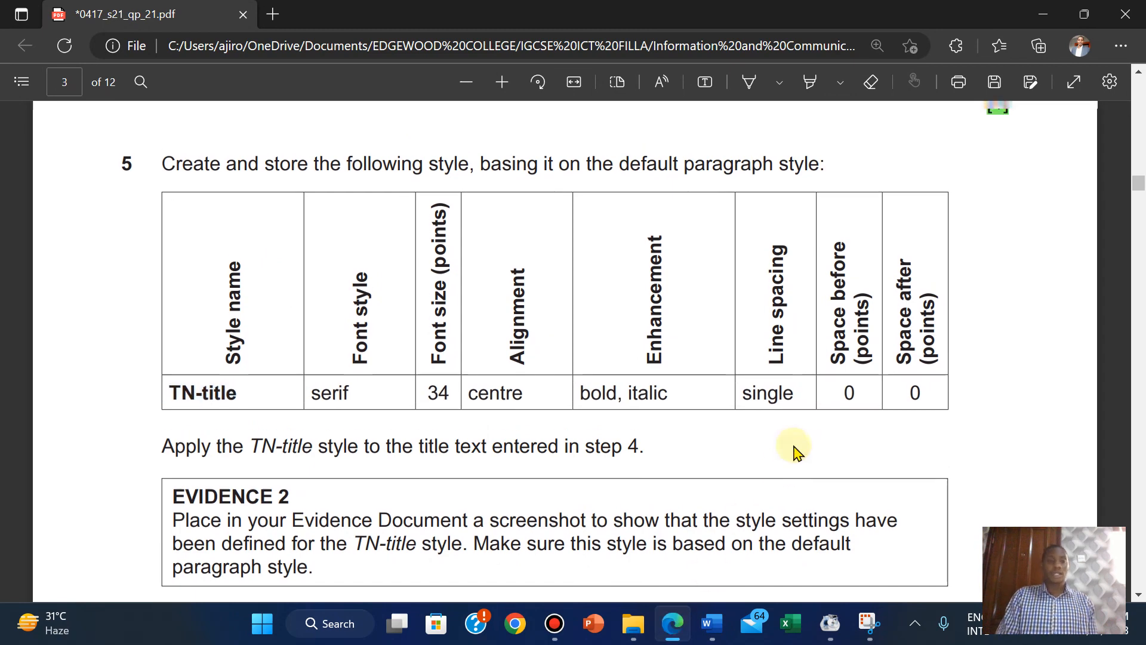
{"action": "scroll", "coordinate": [794, 451], "scroll_direction": "down", "scroll_amount": 3}
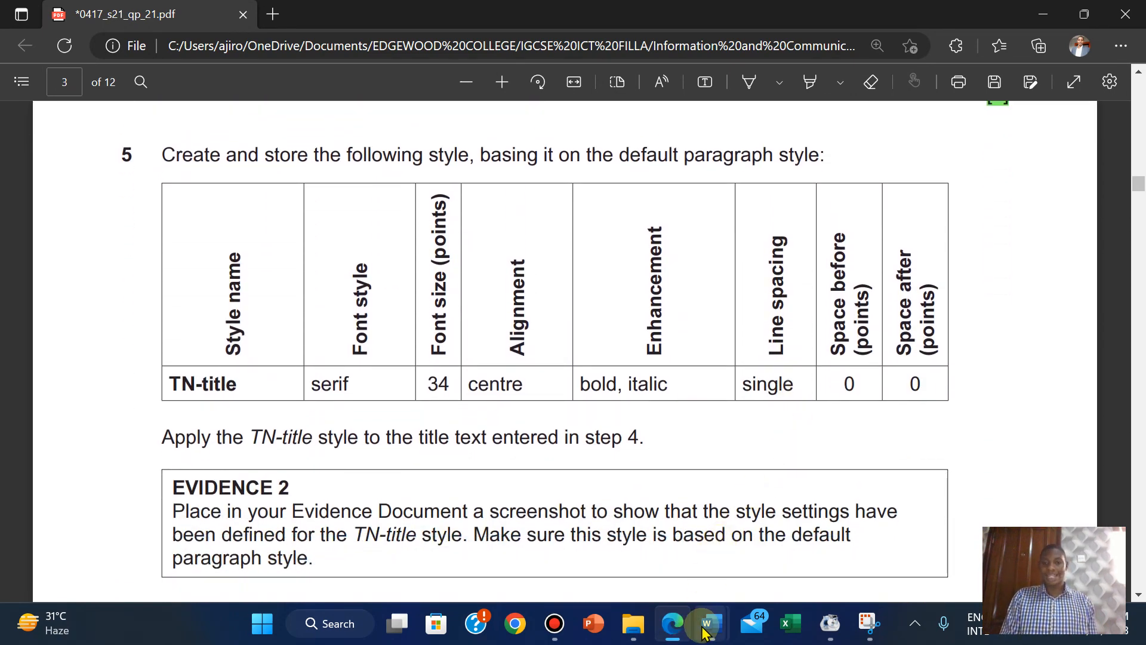
{"action": "mouse_move", "coordinate": [712, 624]}
{"action": "left_click", "coordinate": [766, 546]}
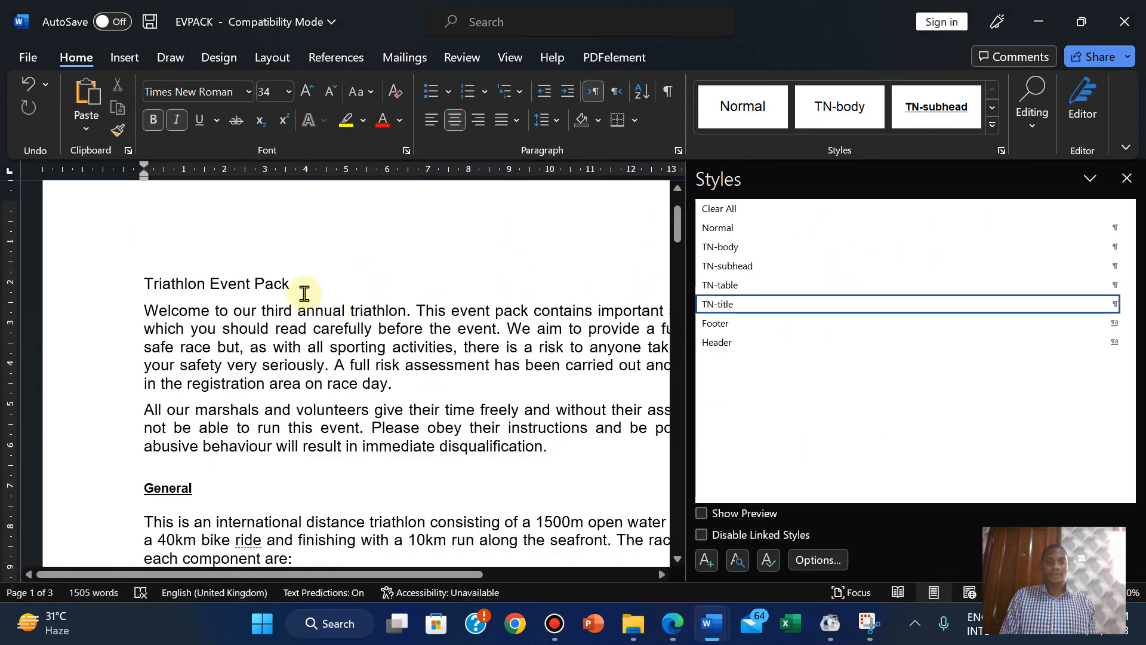
Apply TN-title to the title line and reset the empty line above it to Normal.
{"action": "left_click", "coordinate": [293, 286]}
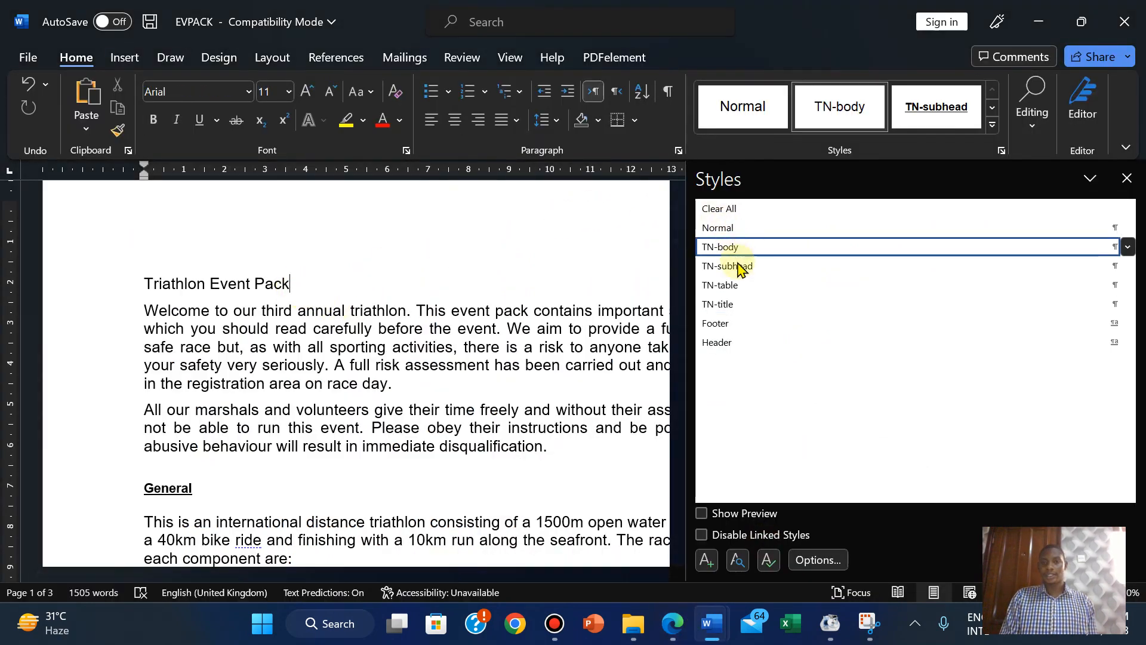
{"action": "left_click", "coordinate": [726, 305]}
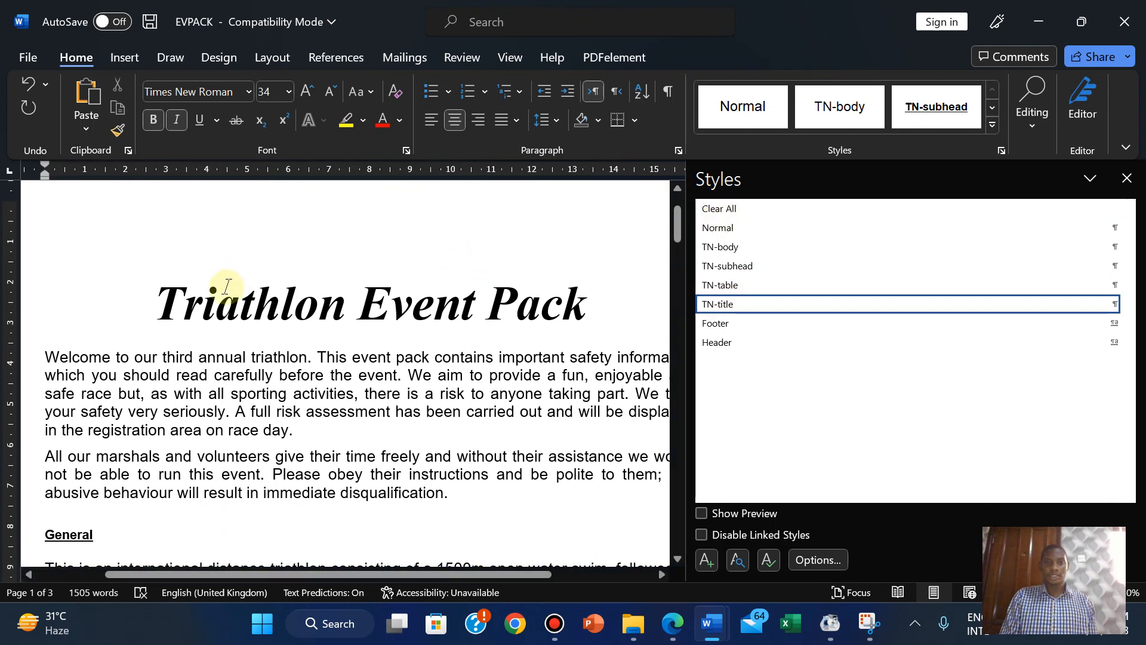
{"action": "left_click", "coordinate": [734, 229]}
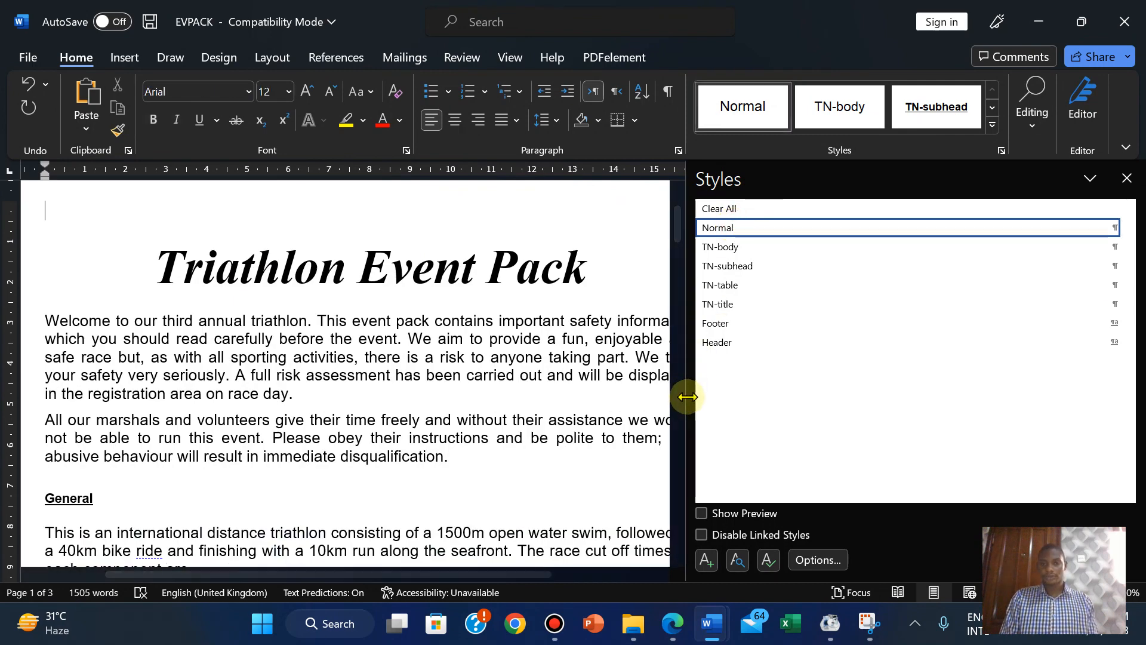
{"action": "left_click_drag", "start_coordinate": [686, 397], "coordinate": [1015, 404]}
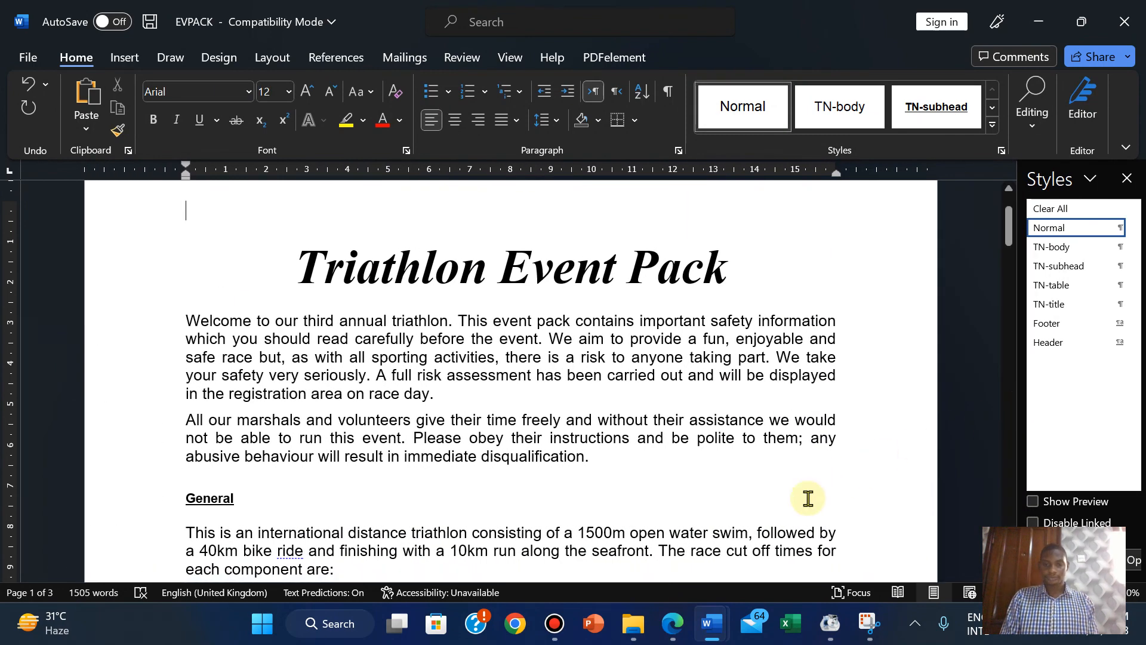
{"action": "left_click", "coordinate": [675, 624]}
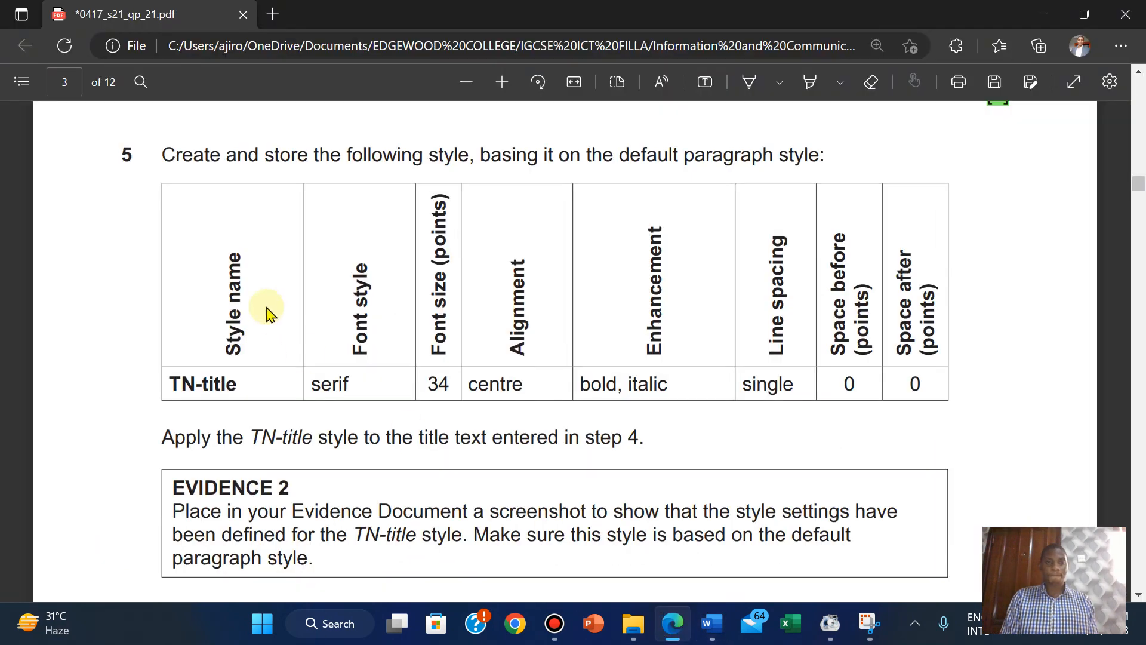
Give question 5's text and style table a green highlight, then scroll down toward question 6.
{"action": "left_click_drag", "start_coordinate": [164, 146], "coordinate": [655, 437]}
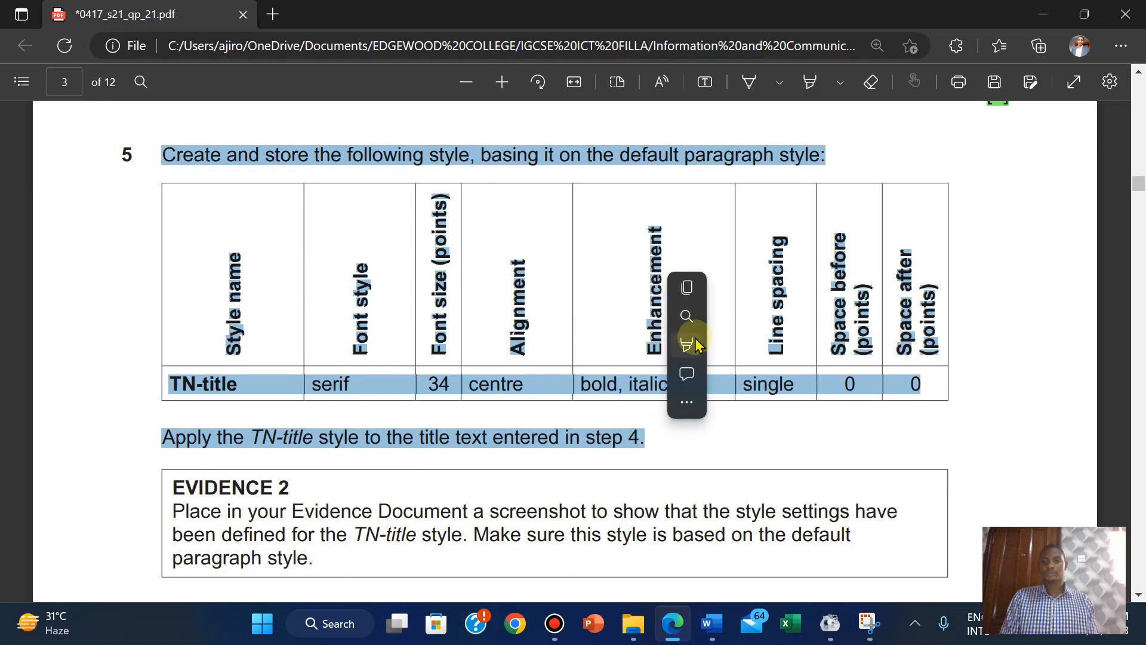
{"action": "mouse_move", "coordinate": [696, 344]}
{"action": "left_click", "coordinate": [894, 382]}
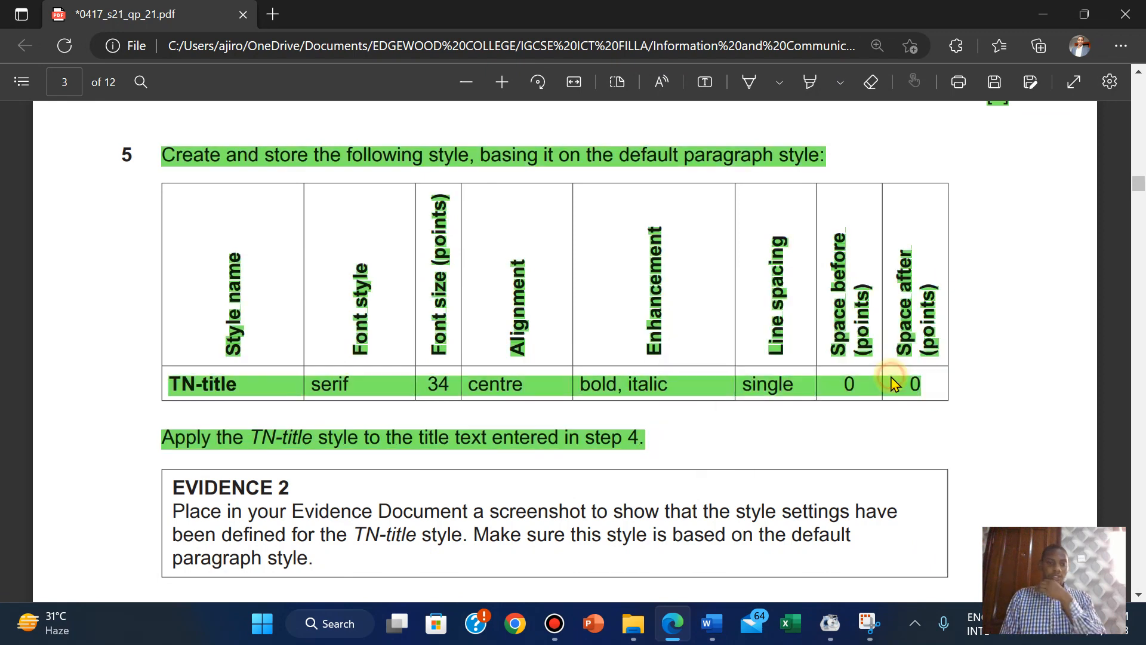
{"action": "scroll", "coordinate": [404, 527], "scroll_direction": "down", "scroll_amount": 2}
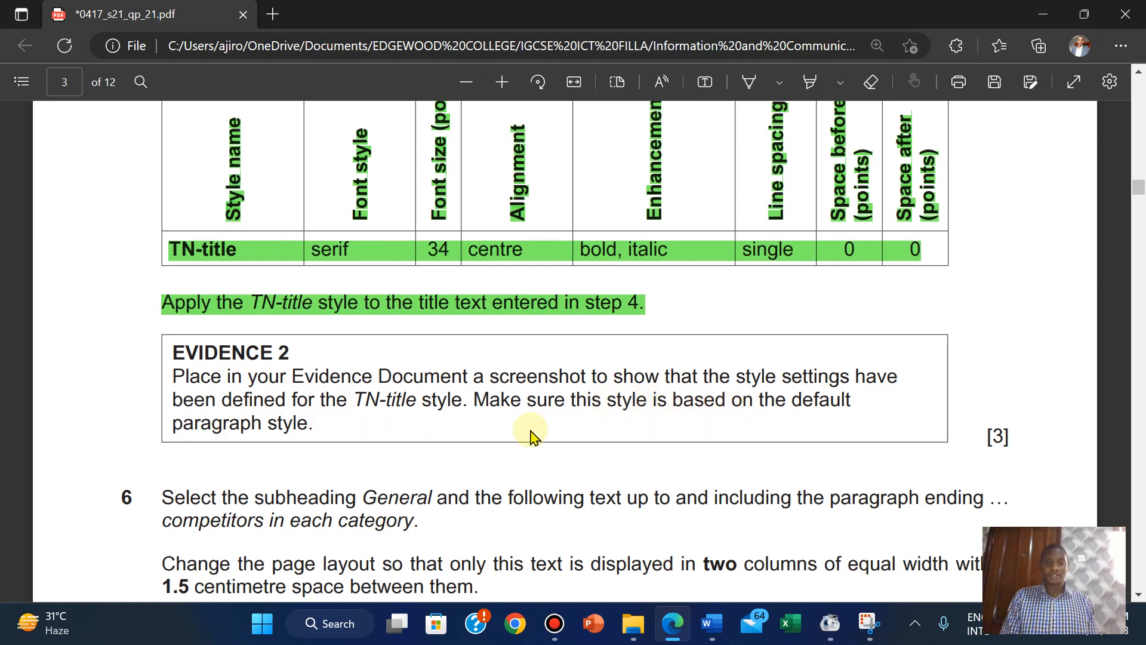
Open TN-title's Modify Style dialog and compare it with the exam's evidence requirements.
{"action": "mouse_move", "coordinate": [707, 630]}
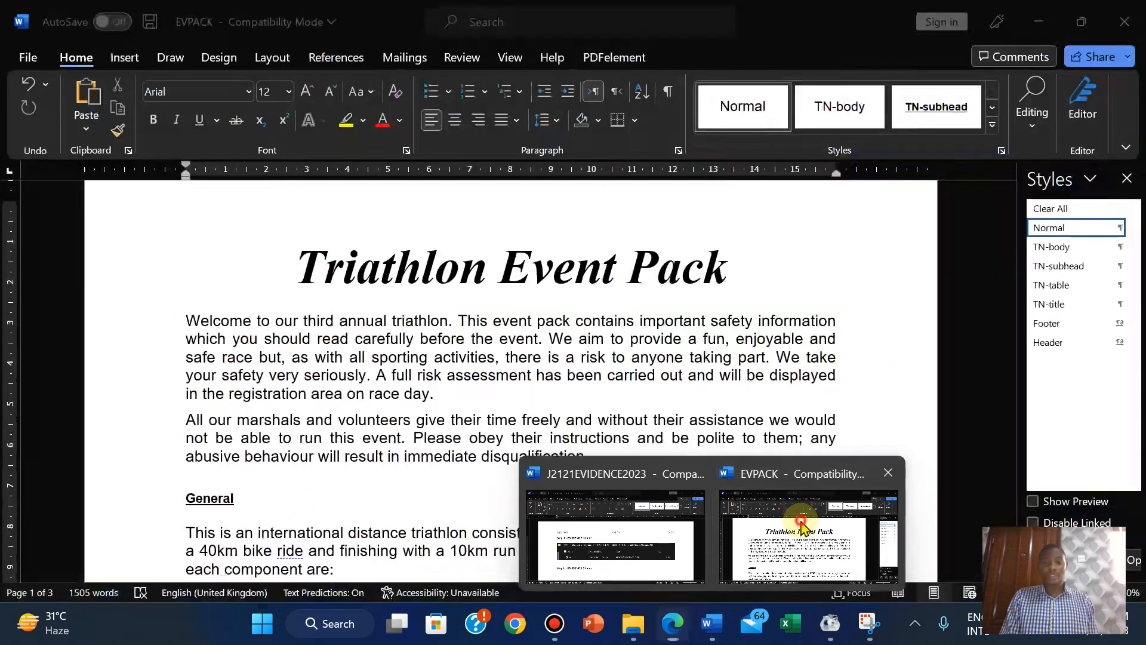
{"action": "left_click", "coordinate": [800, 514]}
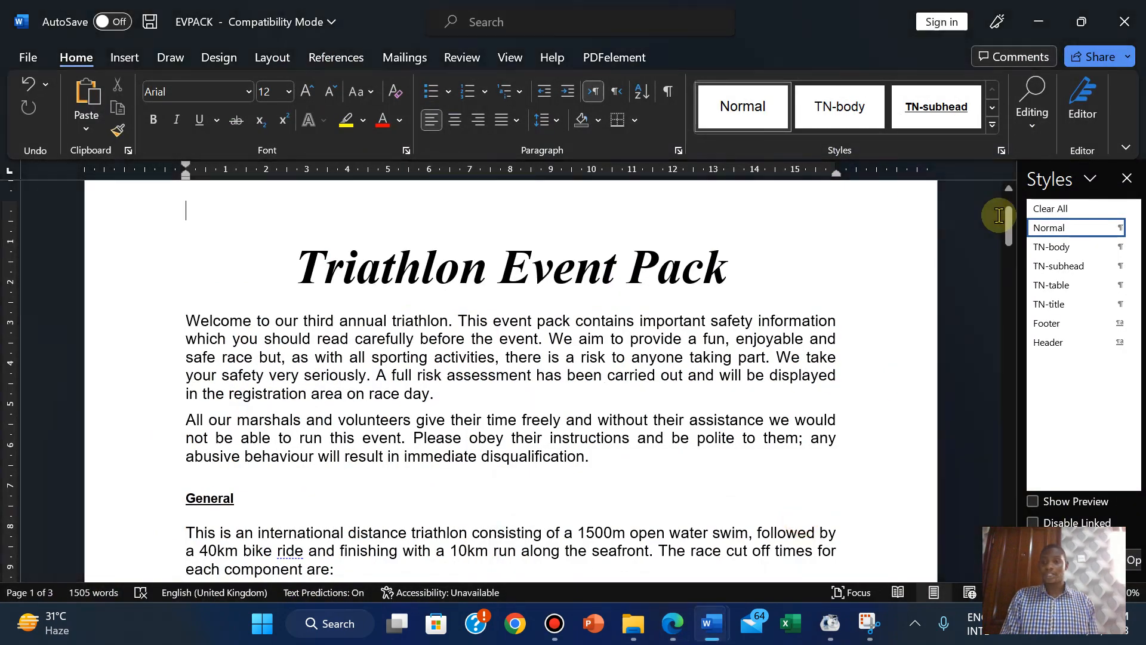
{"action": "right_click", "coordinate": [1045, 306]}
{"action": "left_click", "coordinate": [961, 353]}
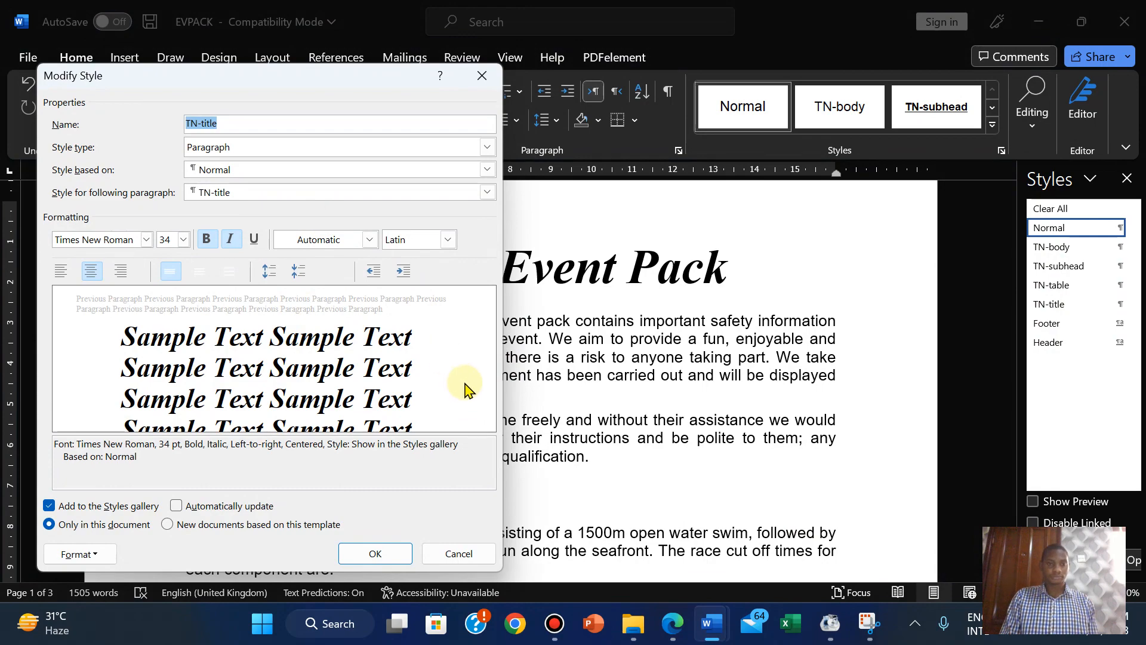
{"action": "left_click", "coordinate": [671, 627]}
{"action": "left_click", "coordinate": [672, 627]}
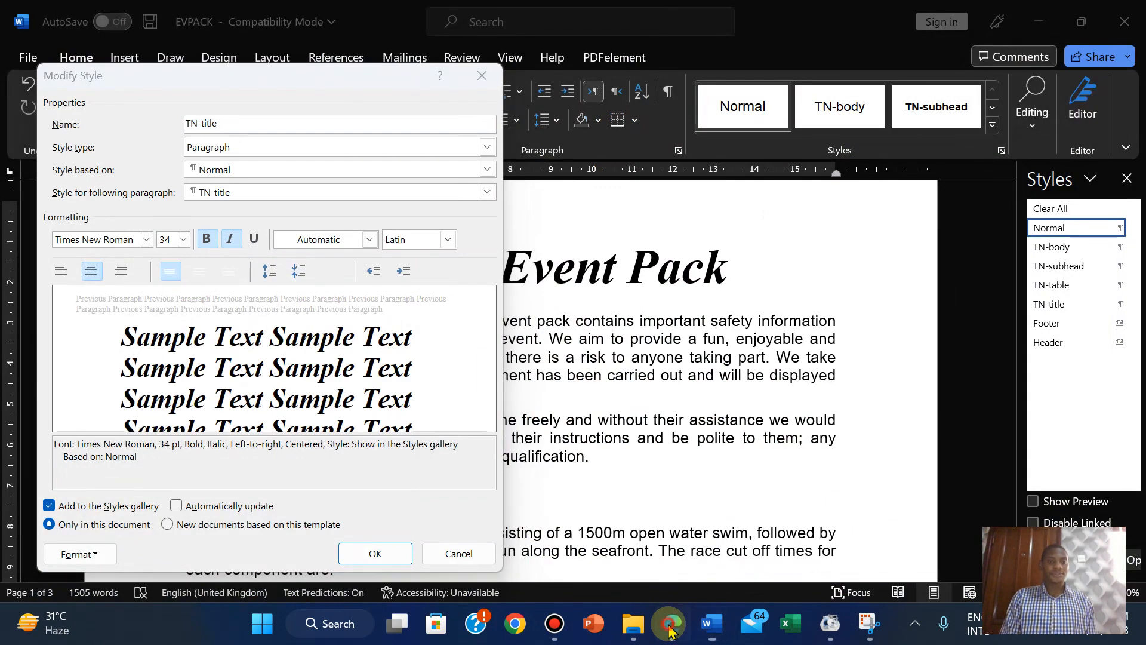
{"action": "left_click", "coordinate": [672, 627]}
{"action": "left_click", "coordinate": [672, 627]}
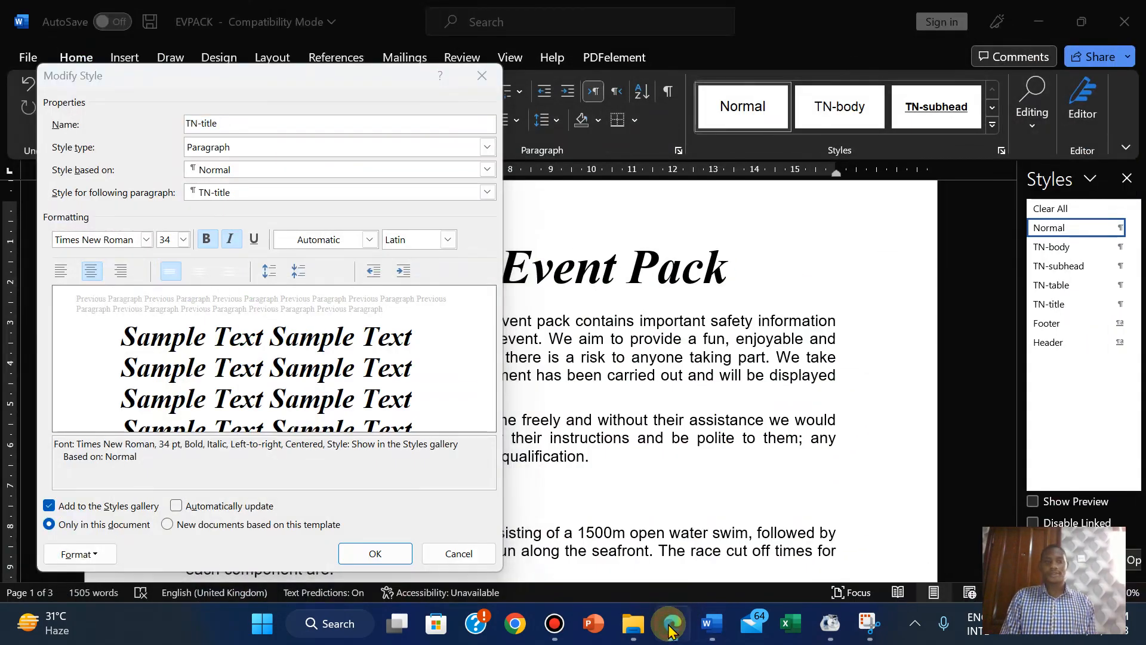
{"action": "left_click", "coordinate": [671, 627]}
{"action": "left_click", "coordinate": [672, 627]}
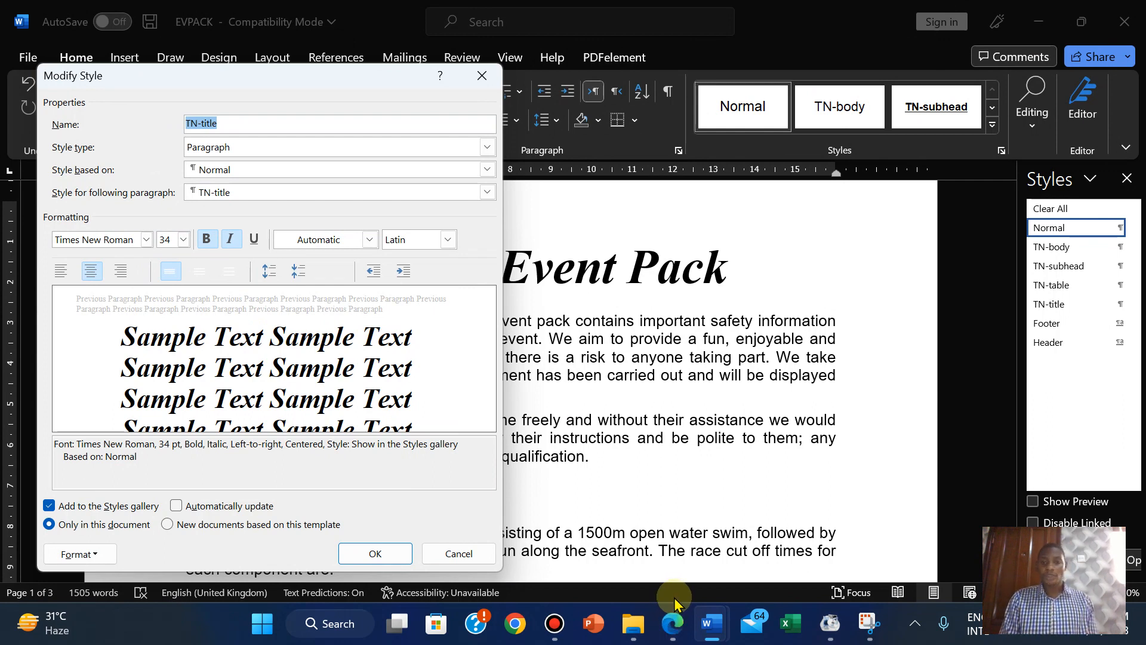
Capture the TN-title Modify Style dialog as a new Snipping Tool snip.
{"action": "left_click", "coordinate": [868, 621]}
{"action": "left_click", "coordinate": [402, 203]}
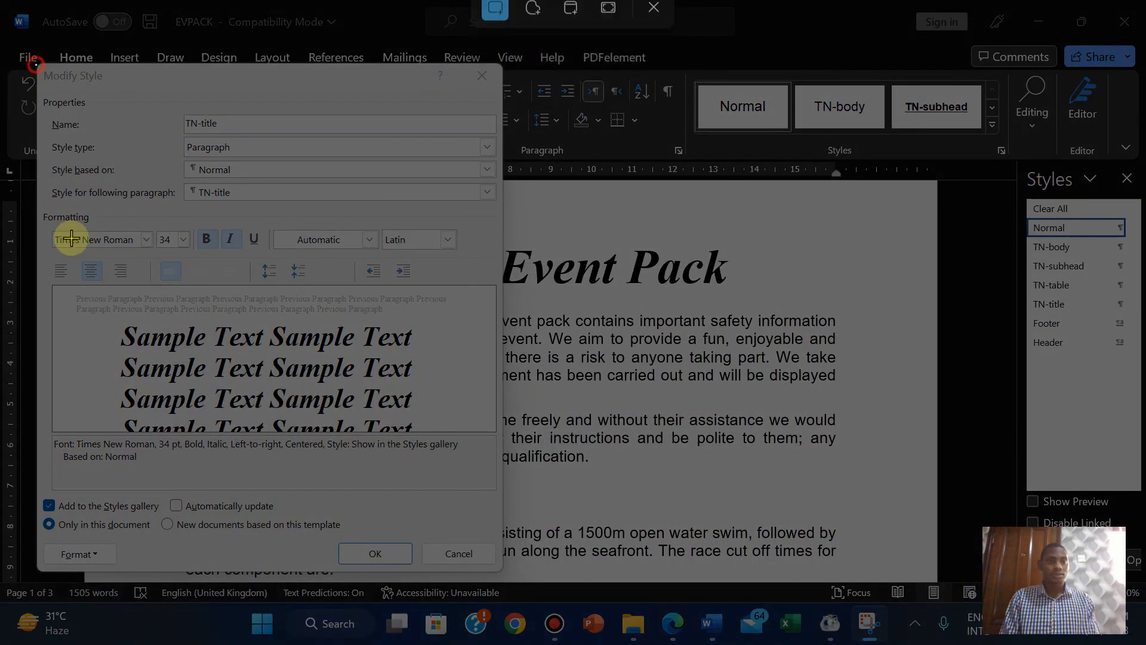
{"action": "left_click_drag", "start_coordinate": [71, 238], "coordinate": [505, 572]}
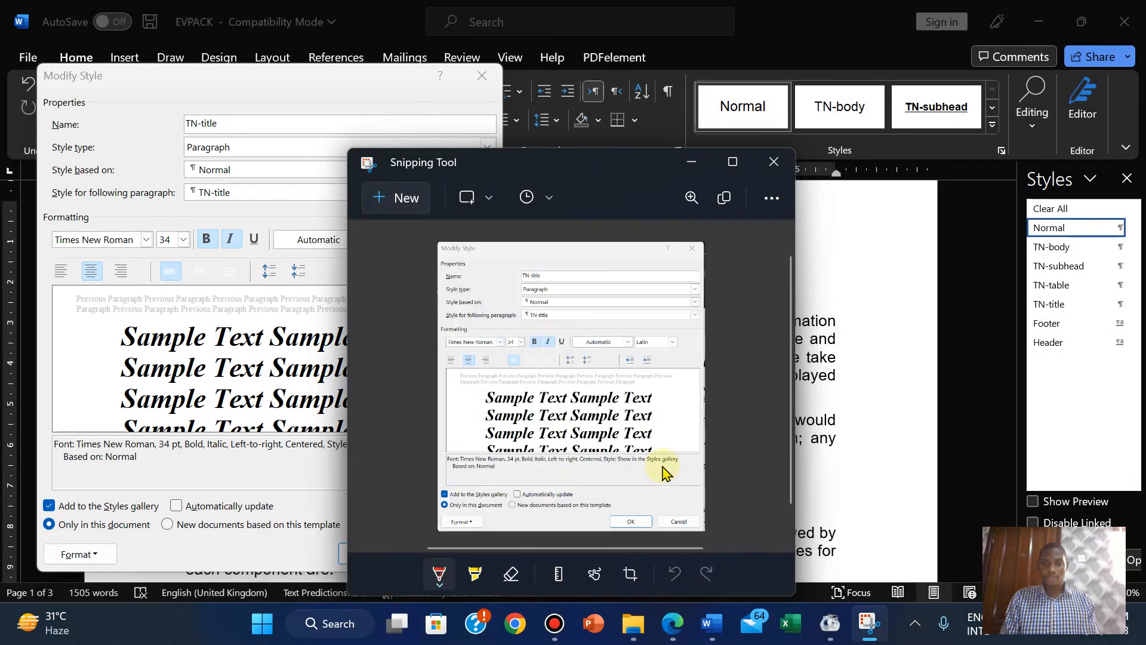
Close the TN-title Modify Style dialog back in Word.
{"action": "left_click", "coordinate": [672, 624]}
{"action": "left_click", "coordinate": [675, 624]}
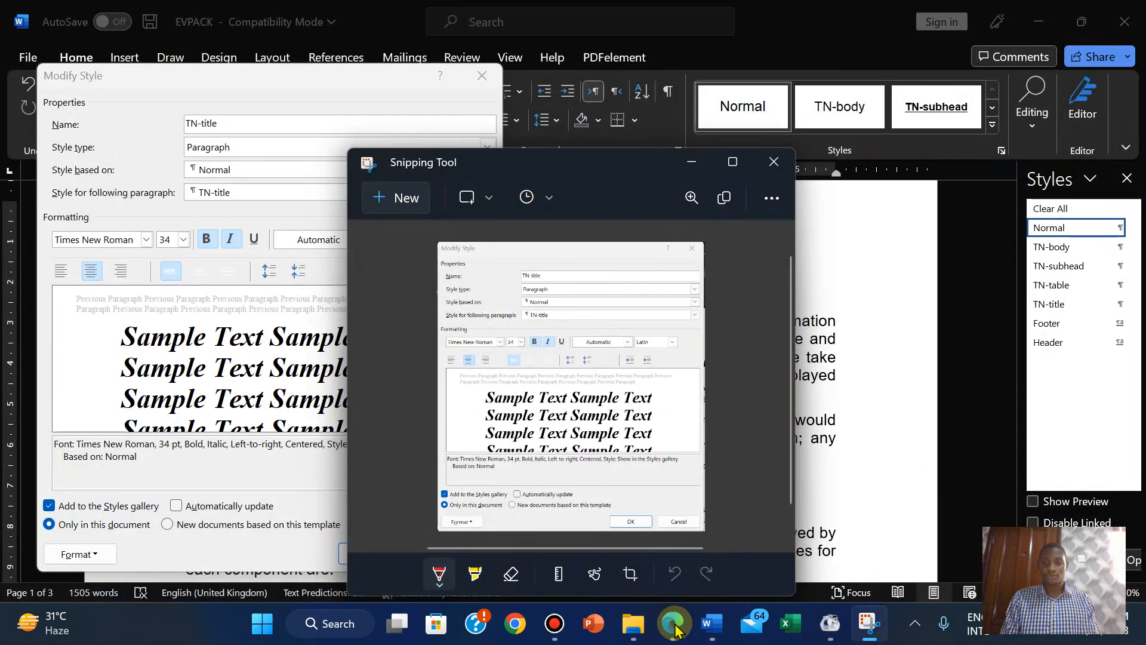
{"action": "left_click", "coordinate": [230, 463]}
{"action": "left_click", "coordinate": [376, 553]}
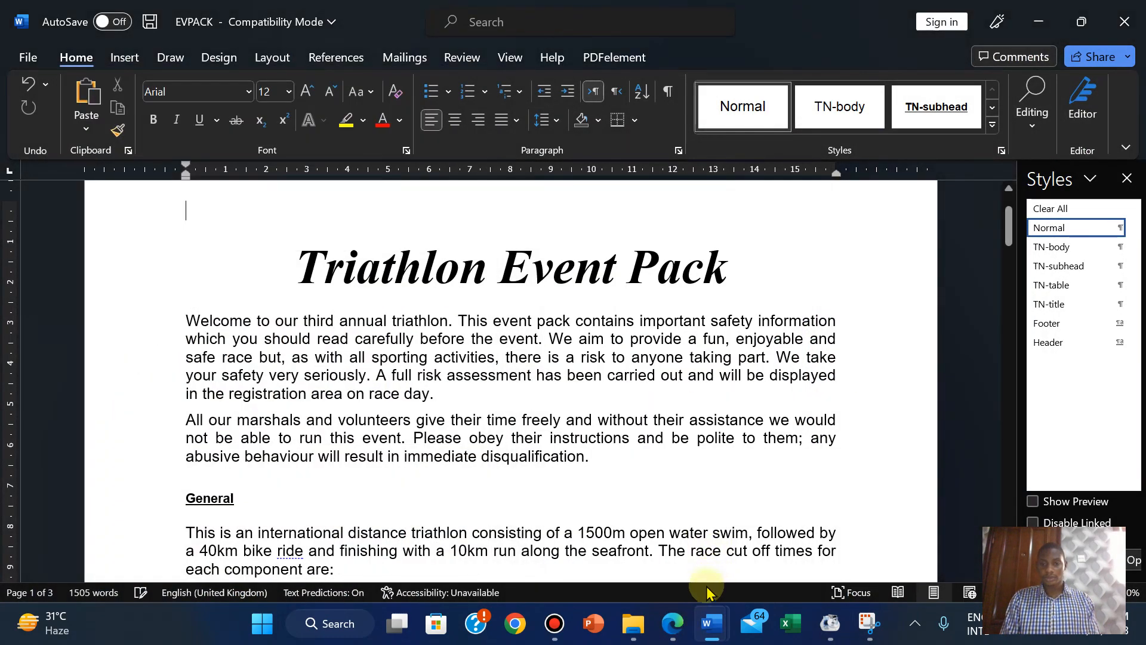
Paste the Modify Style screenshot below Step 5 in J2121EVIDENCE2023.
{"action": "mouse_move", "coordinate": [712, 624]}
{"action": "left_click", "coordinate": [616, 540]}
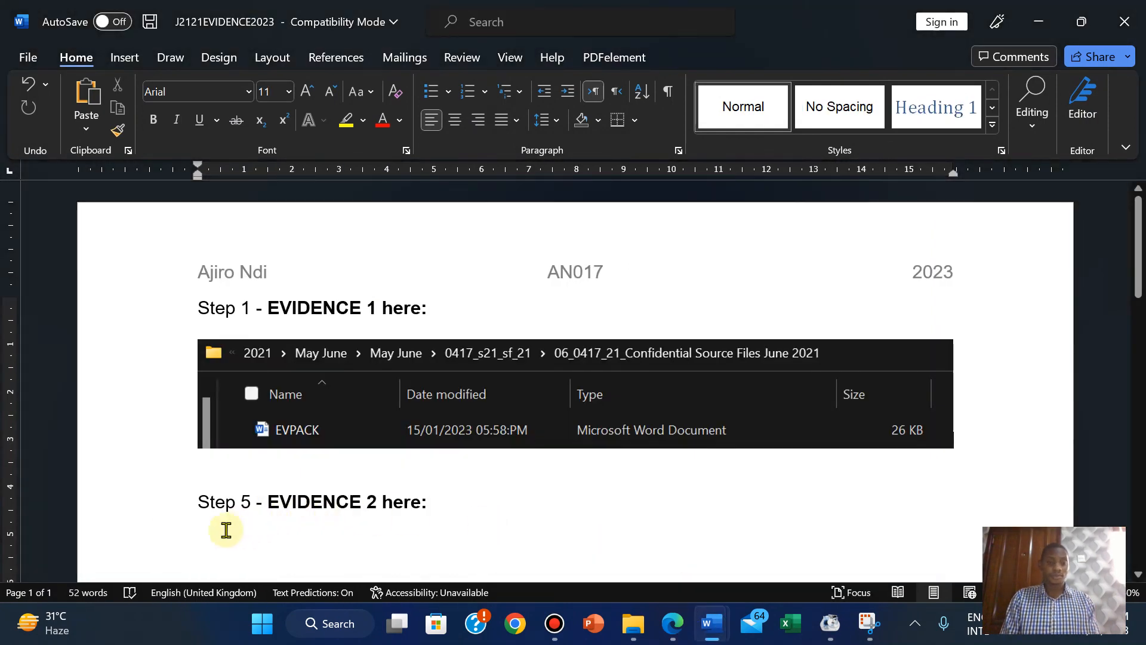
{"action": "left_click", "coordinate": [192, 538]}
{"action": "key", "text": "ctrl+v"}
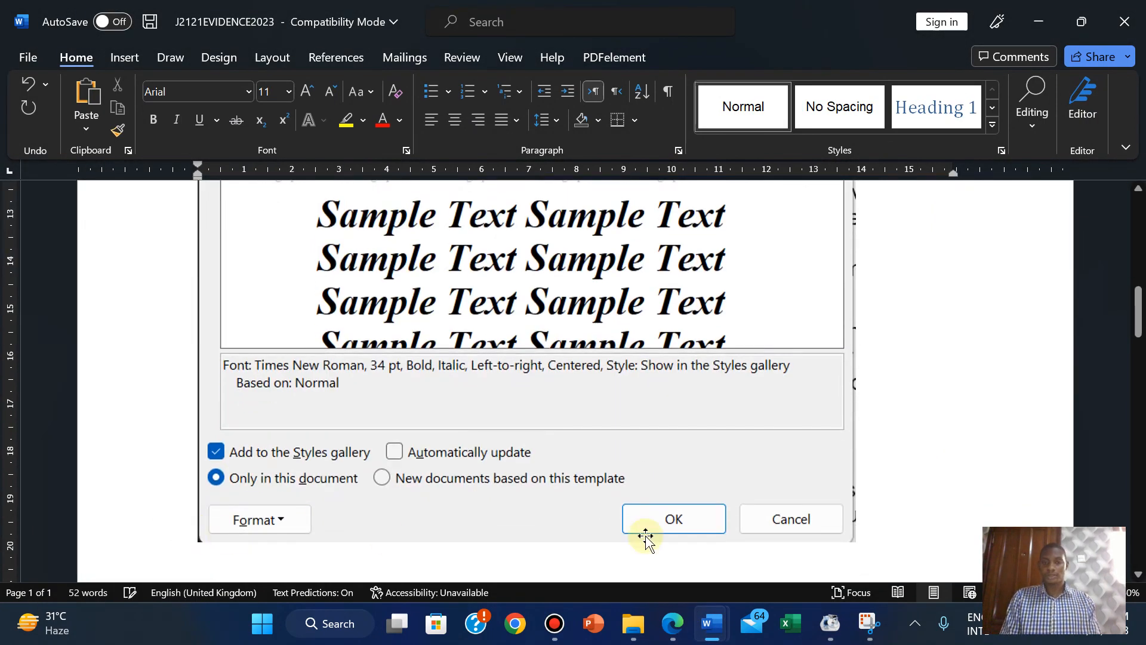
Close the alt text panel and drag the pasted screenshot's corner to make it smaller.
{"action": "left_click", "coordinate": [776, 443]}
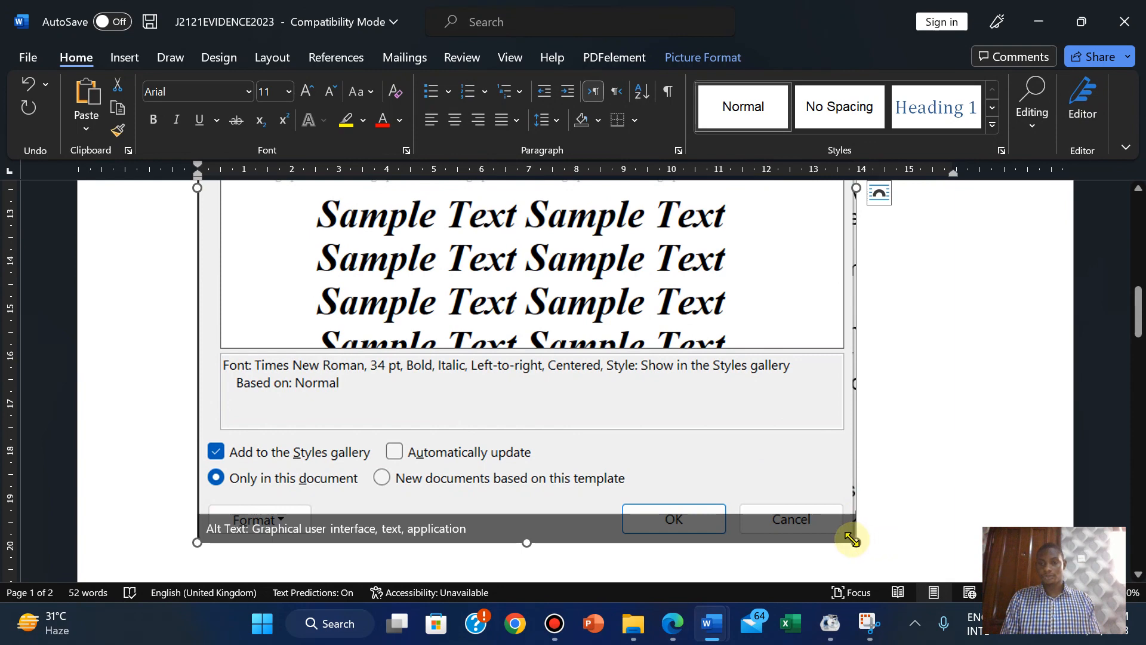
{"action": "left_click", "coordinate": [851, 536]}
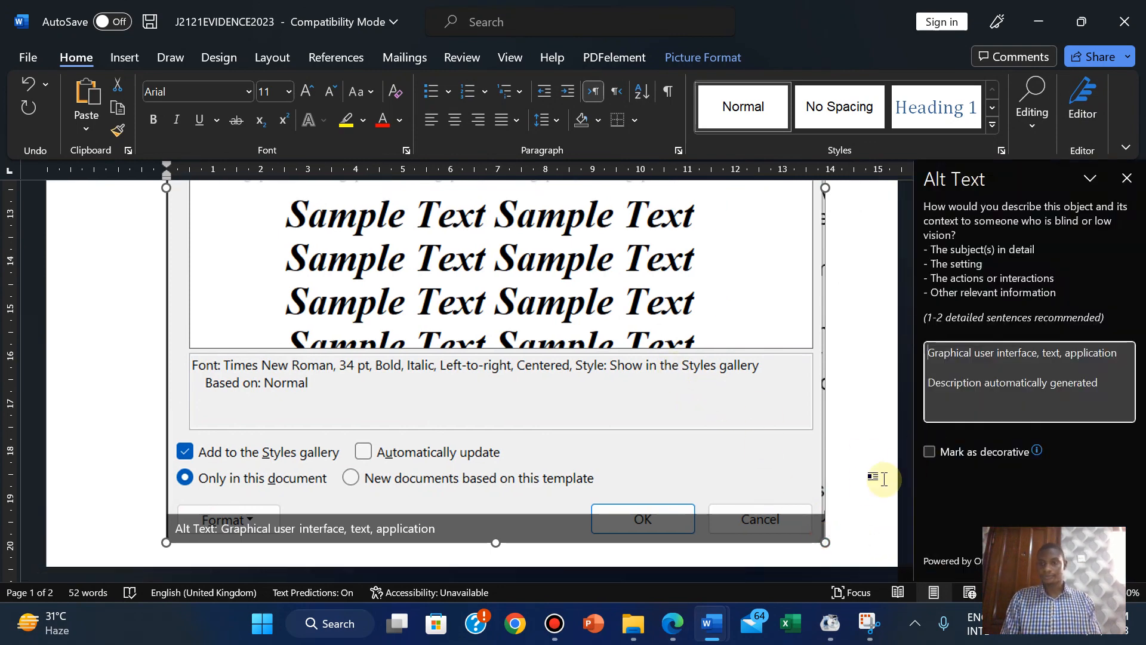
{"action": "left_click_drag", "start_coordinate": [824, 542], "coordinate": [597, 308]}
{"action": "left_click", "coordinate": [1128, 177]}
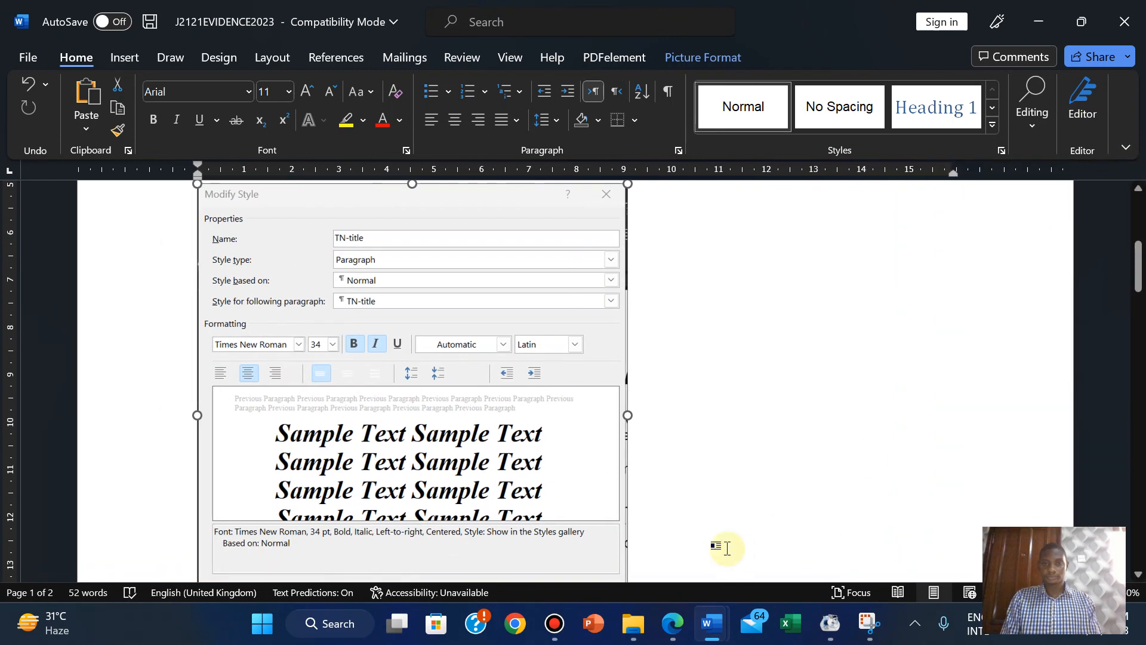
{"action": "left_click_drag", "start_coordinate": [1136, 272], "coordinate": [1135, 302]}
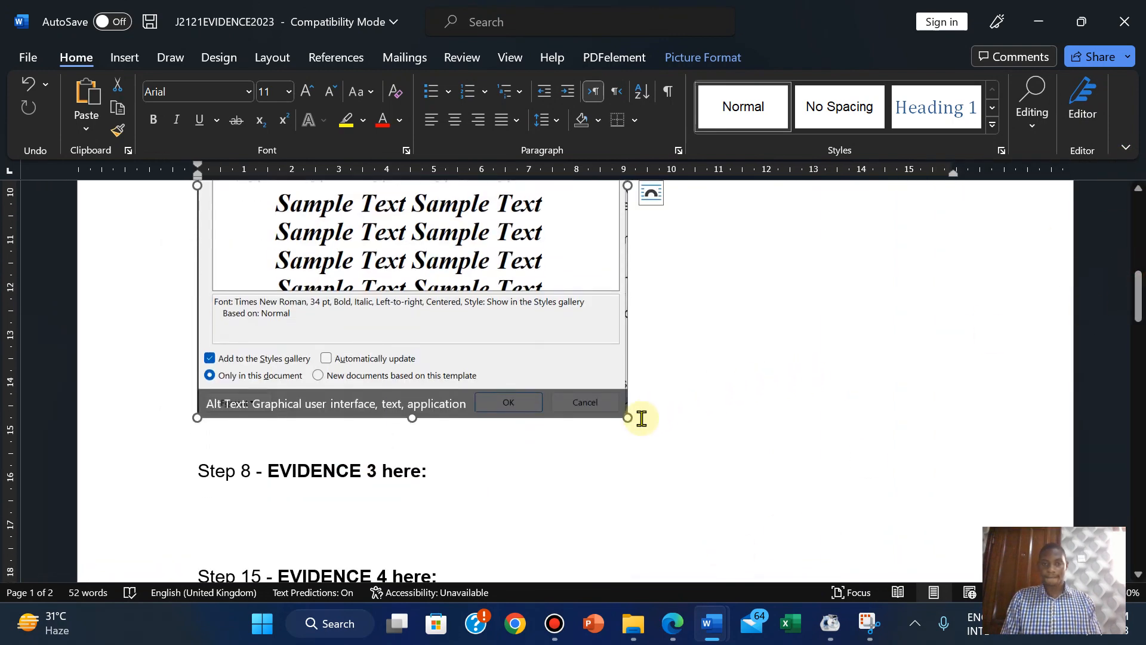
{"action": "left_click_drag", "start_coordinate": [624, 416], "coordinate": [534, 319]}
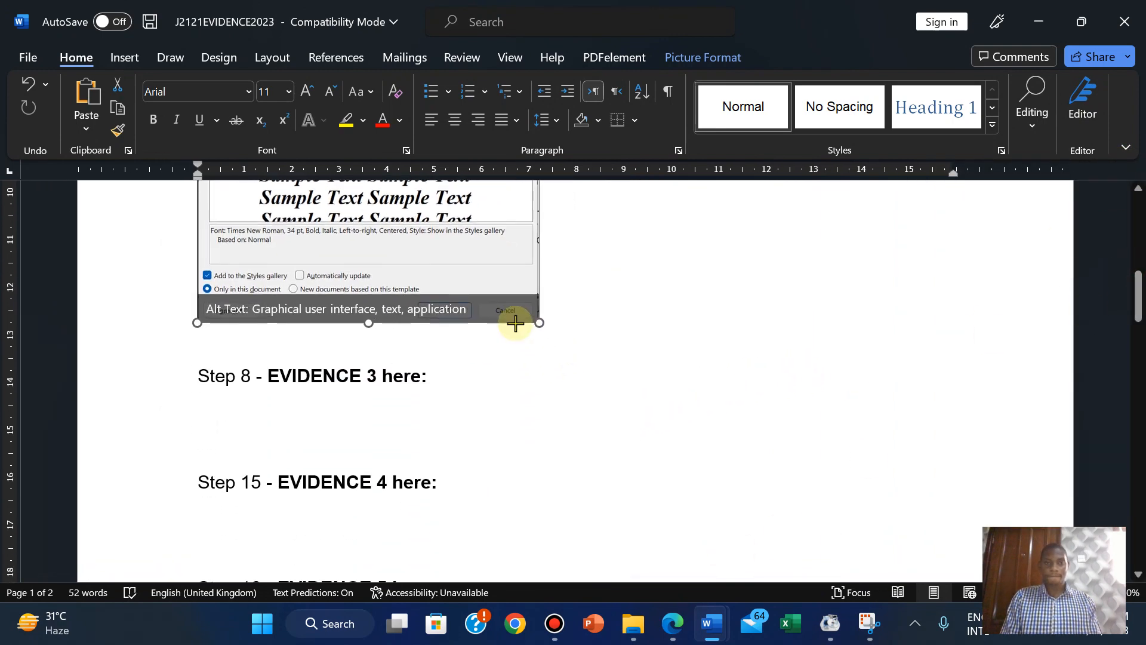
{"action": "left_click_drag", "start_coordinate": [1136, 286], "coordinate": [1135, 263]}
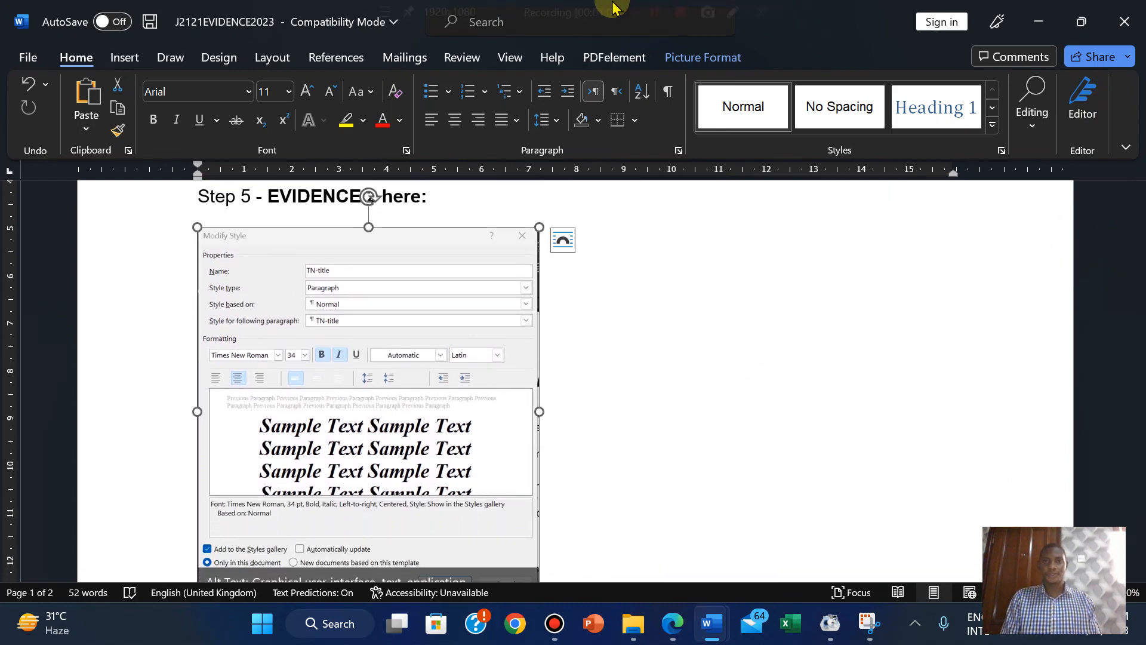
Highlight the Evidence 2 screenshot instruction green and scroll down to question 6.
{"action": "left_click", "coordinate": [655, 12]}
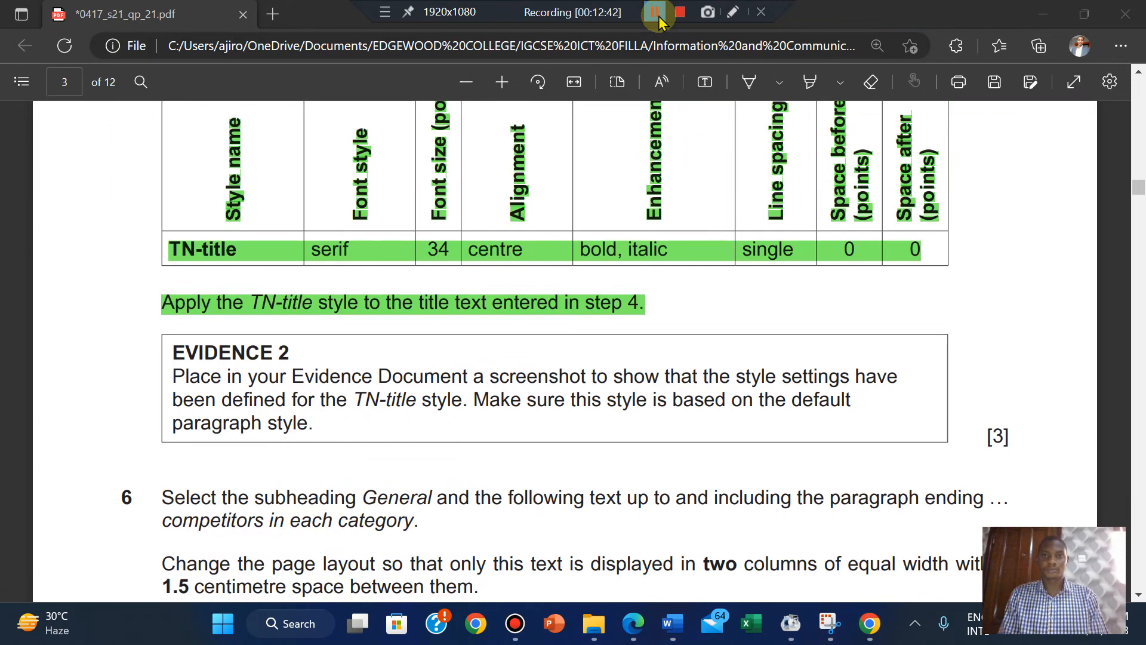
{"action": "left_click", "coordinate": [243, 346]}
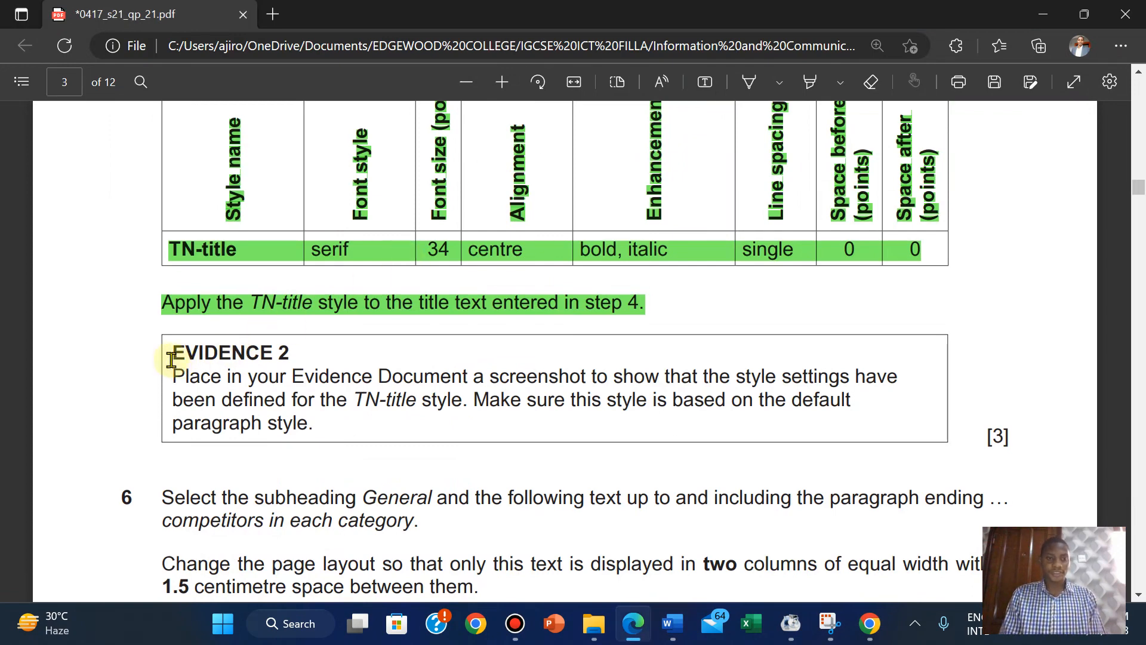
{"action": "left_click_drag", "start_coordinate": [170, 354], "coordinate": [1030, 436]}
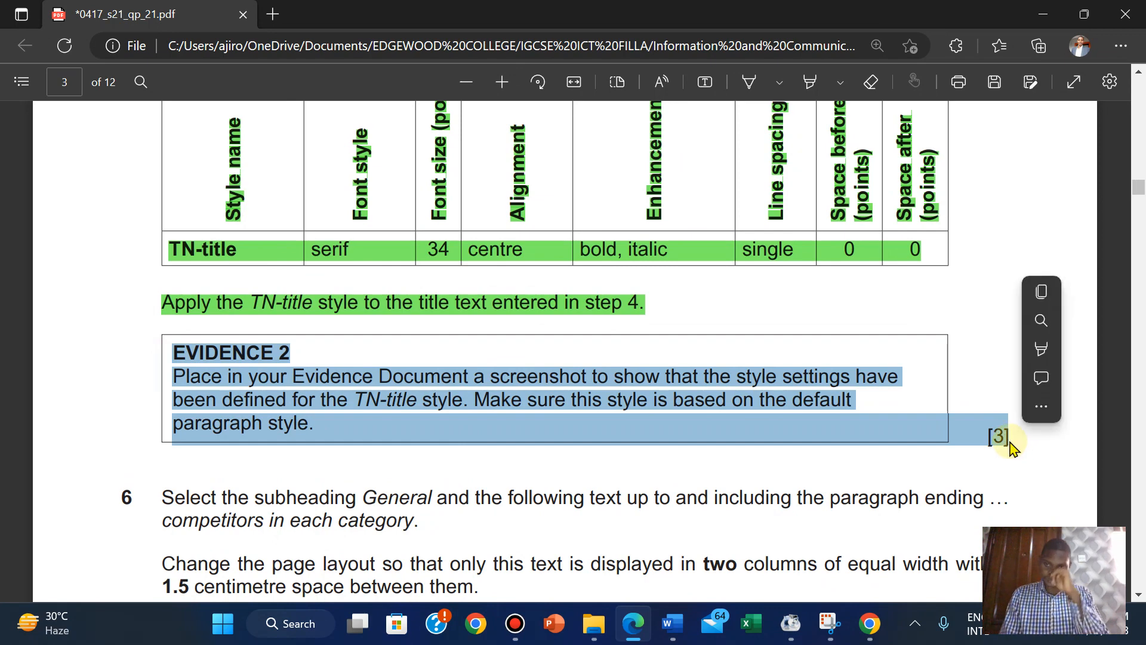
{"action": "mouse_move", "coordinate": [1042, 348]}
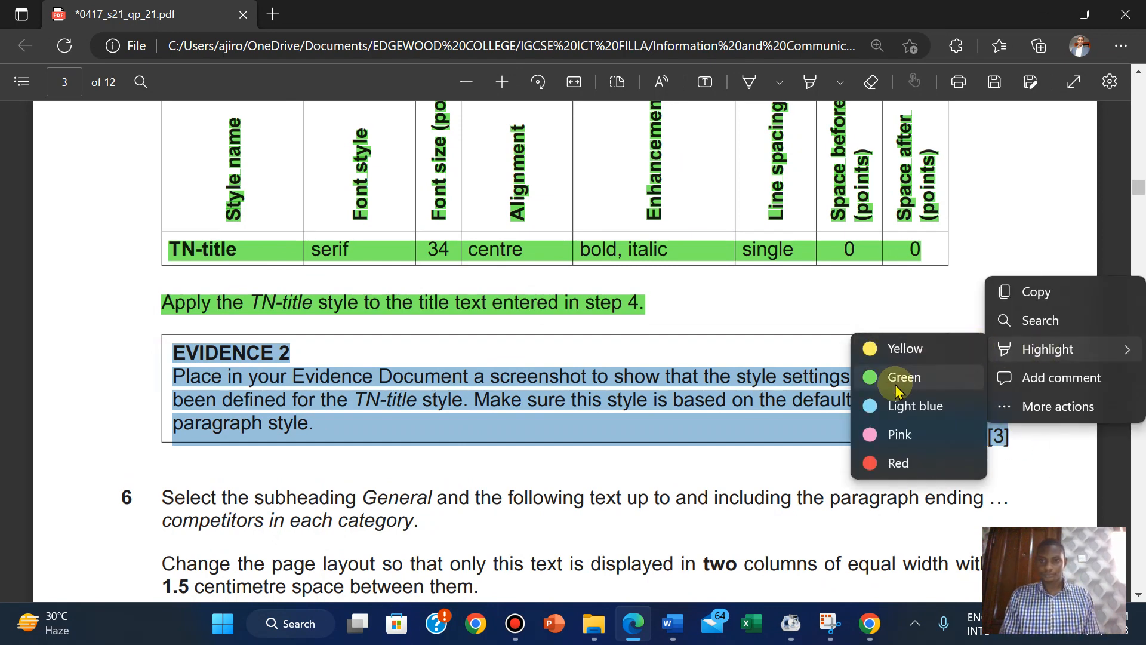
{"action": "left_click", "coordinate": [896, 379]}
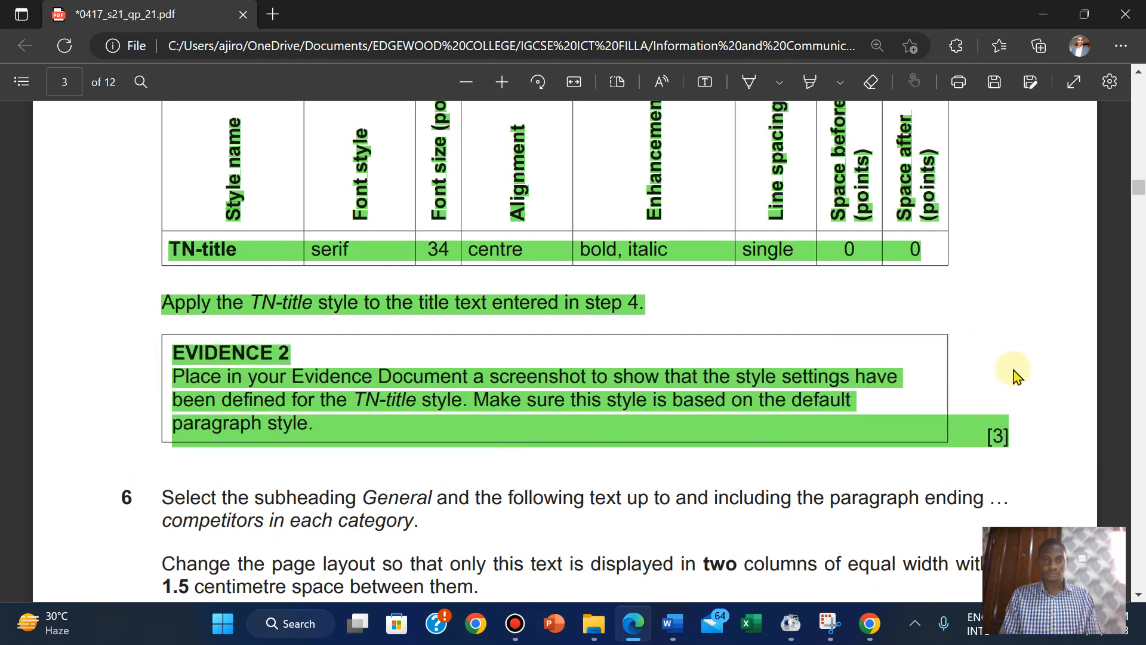
{"action": "scroll", "coordinate": [1015, 374], "scroll_direction": "down", "scroll_amount": 5}
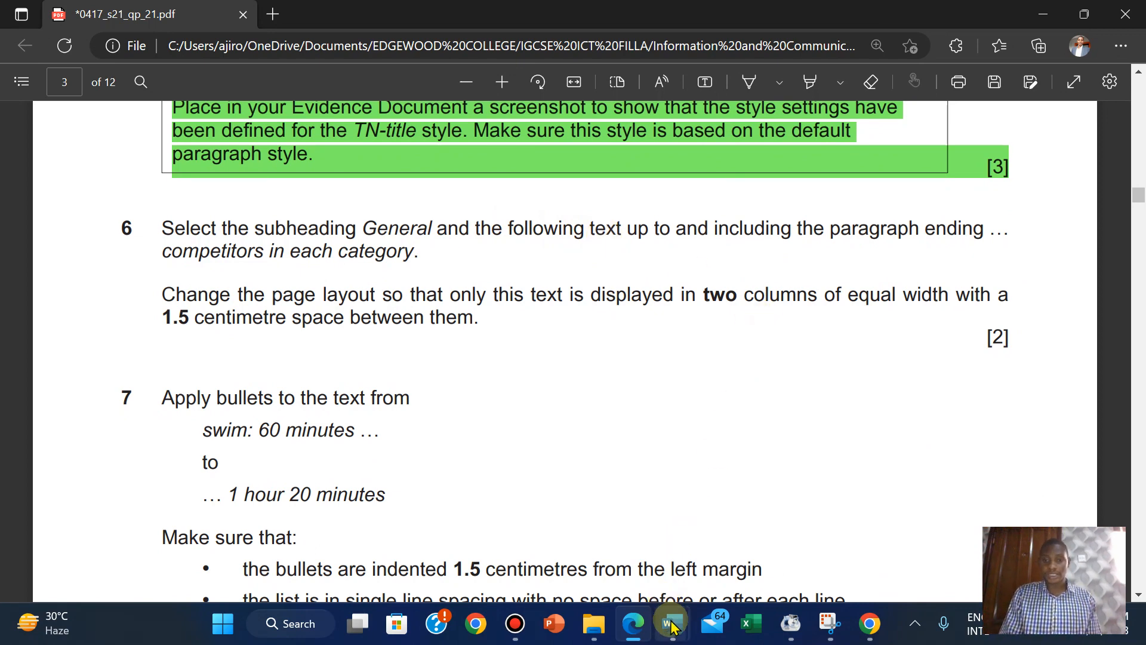
{"action": "mouse_move", "coordinate": [671, 624]}
{"action": "left_click", "coordinate": [739, 552]}
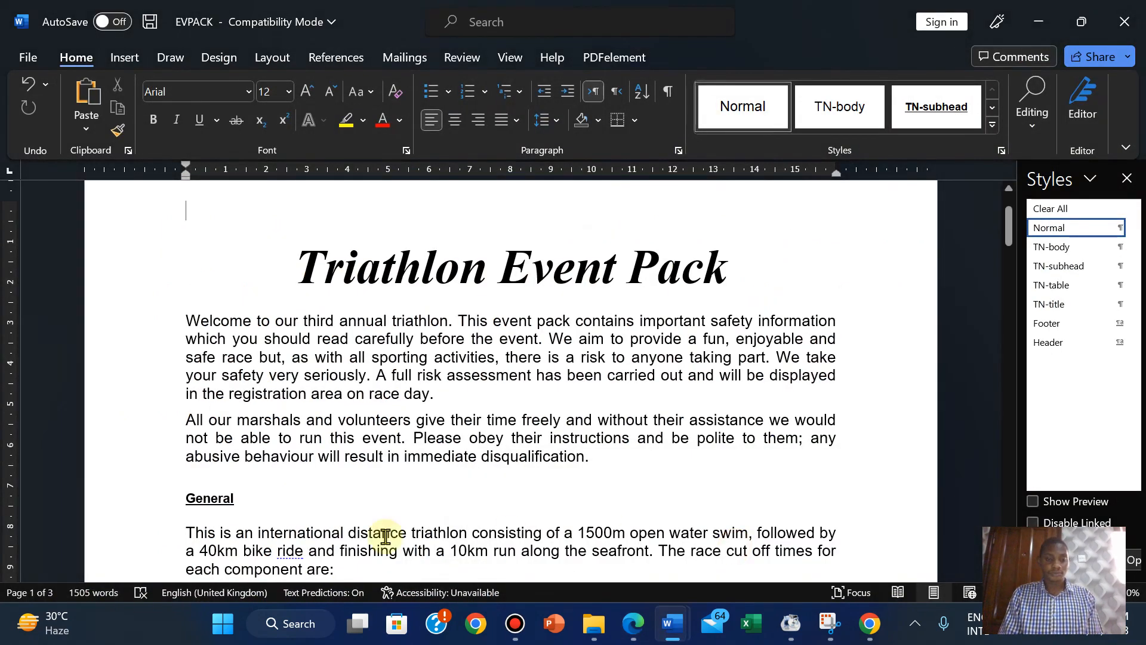
{"action": "left_click", "coordinate": [183, 498]}
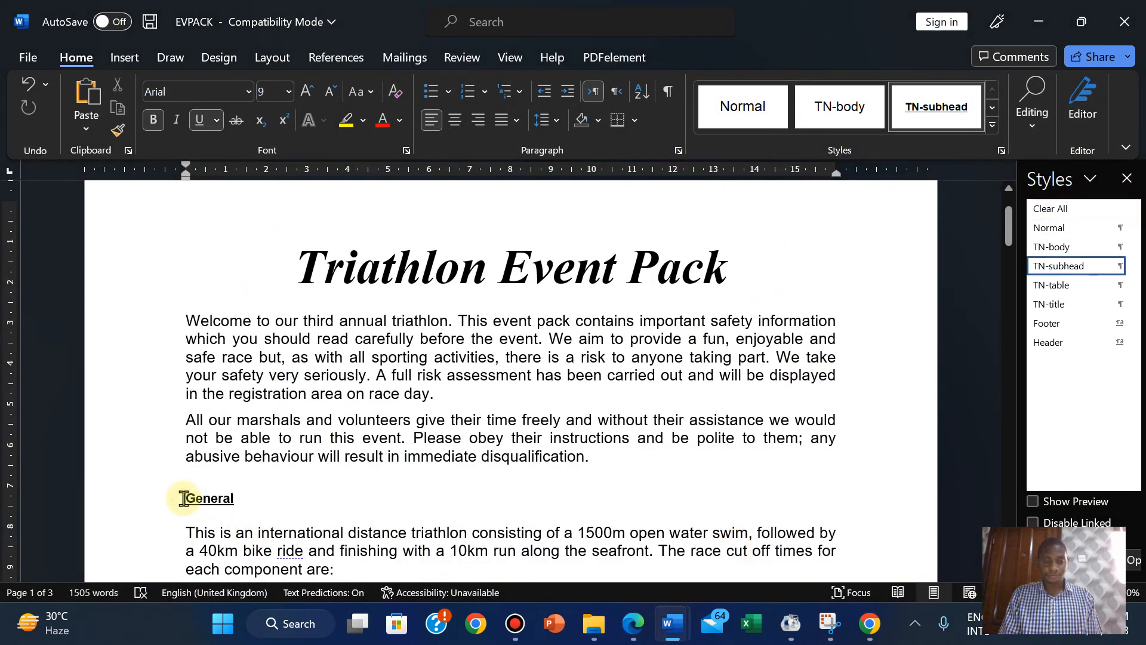
{"action": "mouse_move", "coordinate": [633, 621]}
{"action": "left_click", "coordinate": [645, 540]}
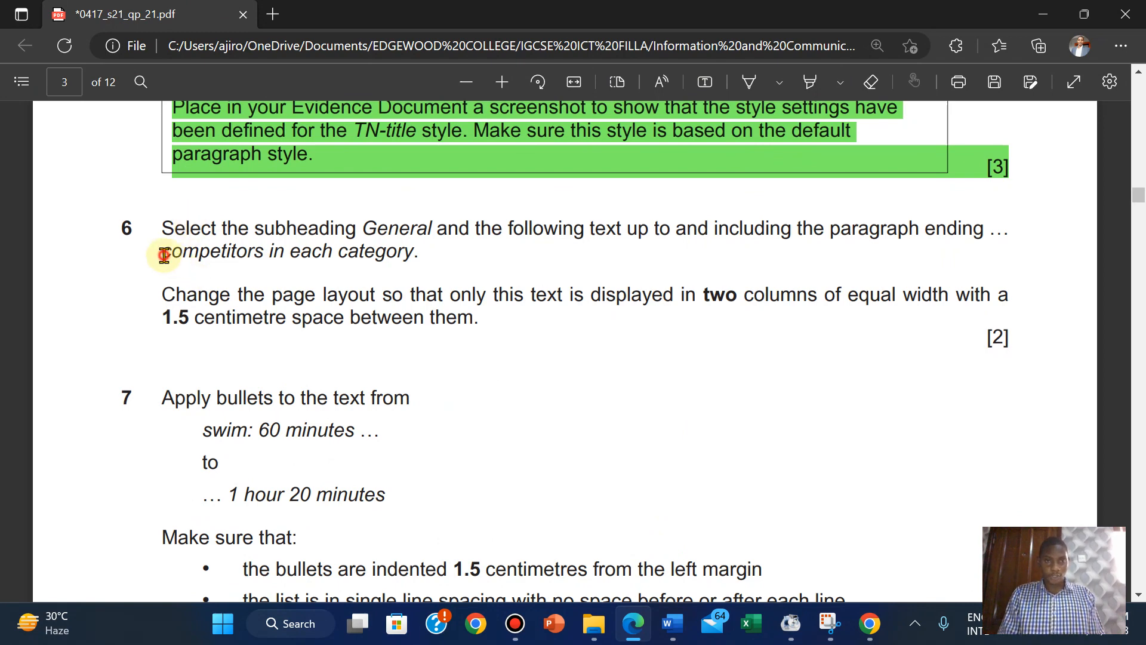
Copy 'competitors in each category' from question 6 and switch back to EVPACK.
{"action": "left_click_drag", "start_coordinate": [163, 255], "coordinate": [411, 263]}
{"action": "key", "text": "ctrl+c"}
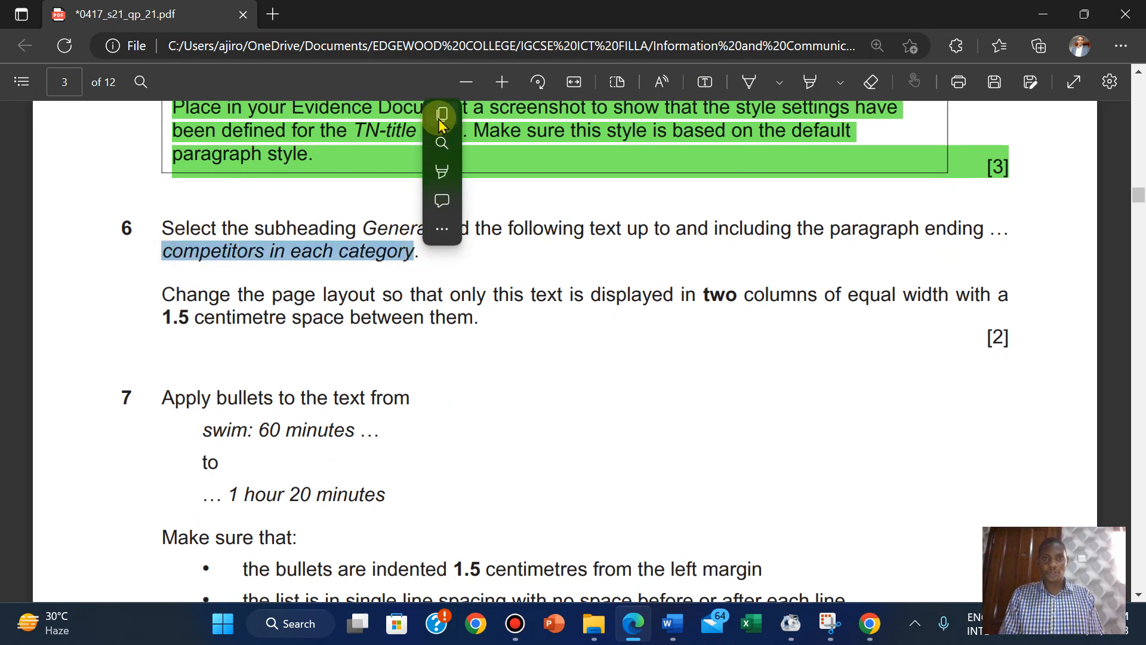
{"action": "left_click", "coordinate": [439, 116]}
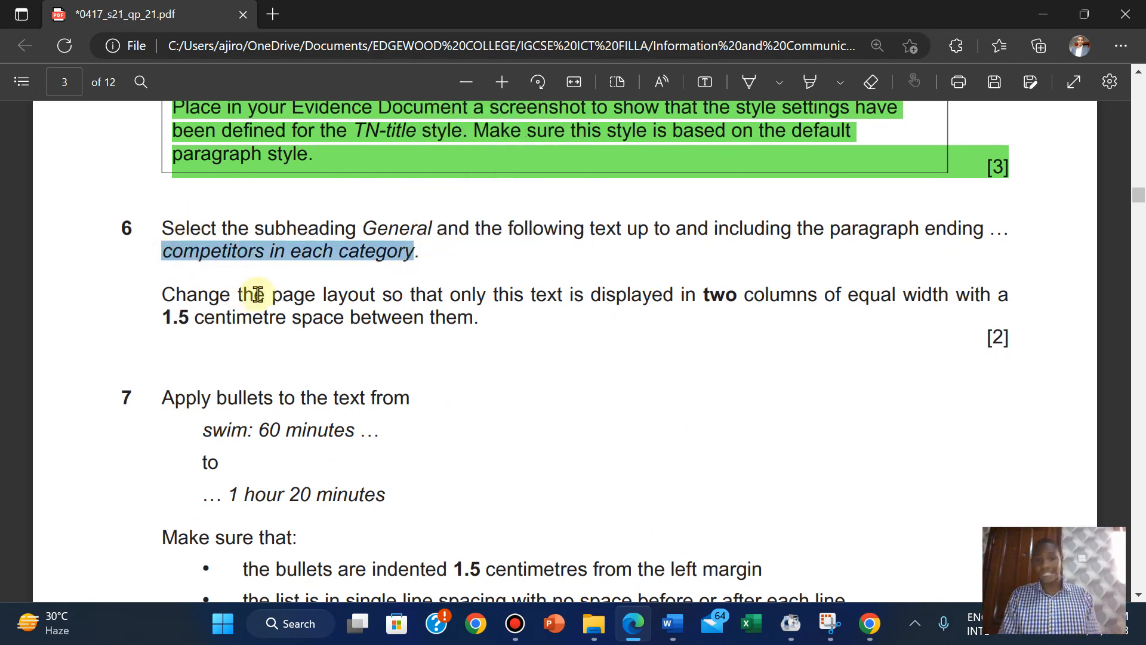
{"action": "mouse_move", "coordinate": [672, 624]}
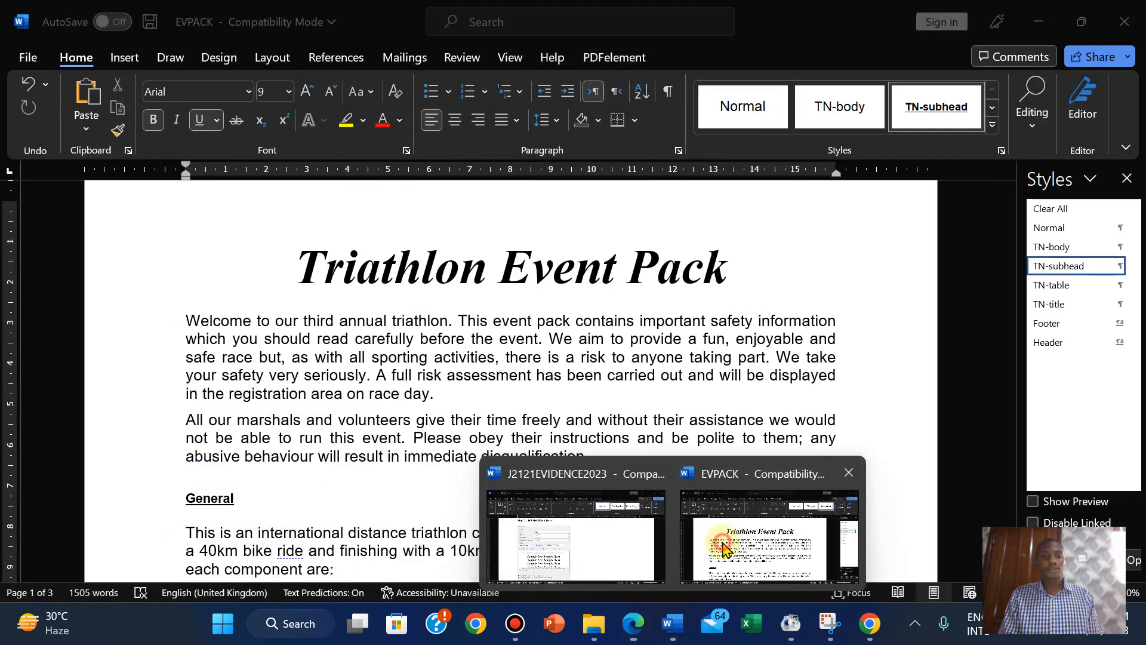
{"action": "left_click", "coordinate": [725, 550]}
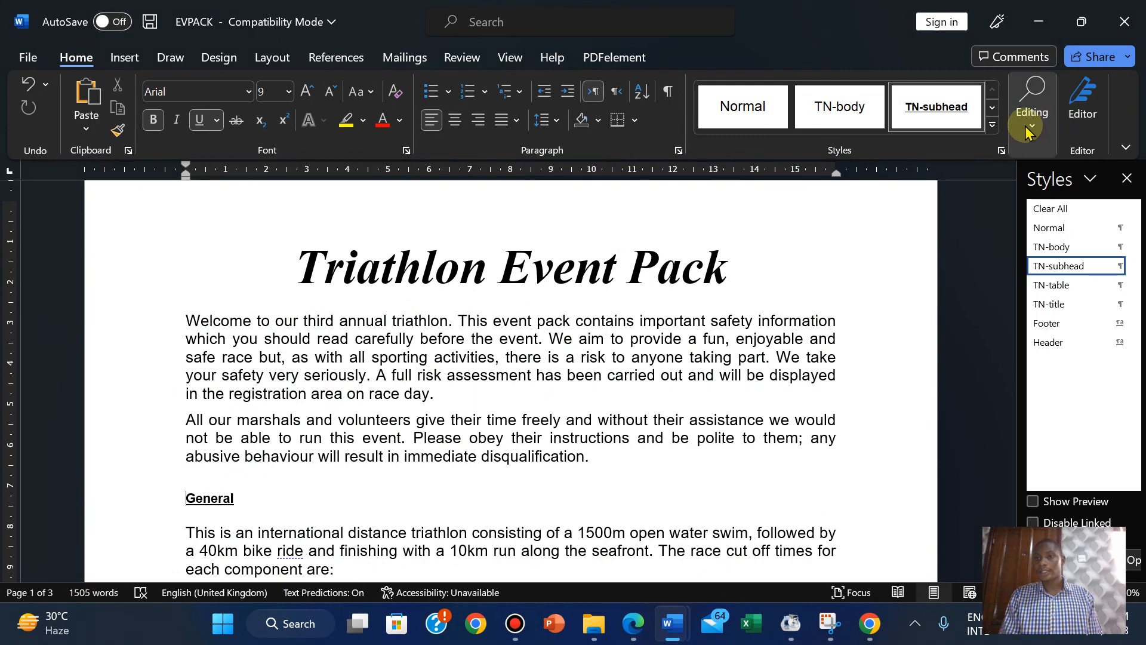
Search EVPACK for 'competitors in each category' and place the cursor after 'category.' on page 3.
{"action": "left_click", "coordinate": [1033, 106]}
{"action": "left_click", "coordinate": [1038, 176]}
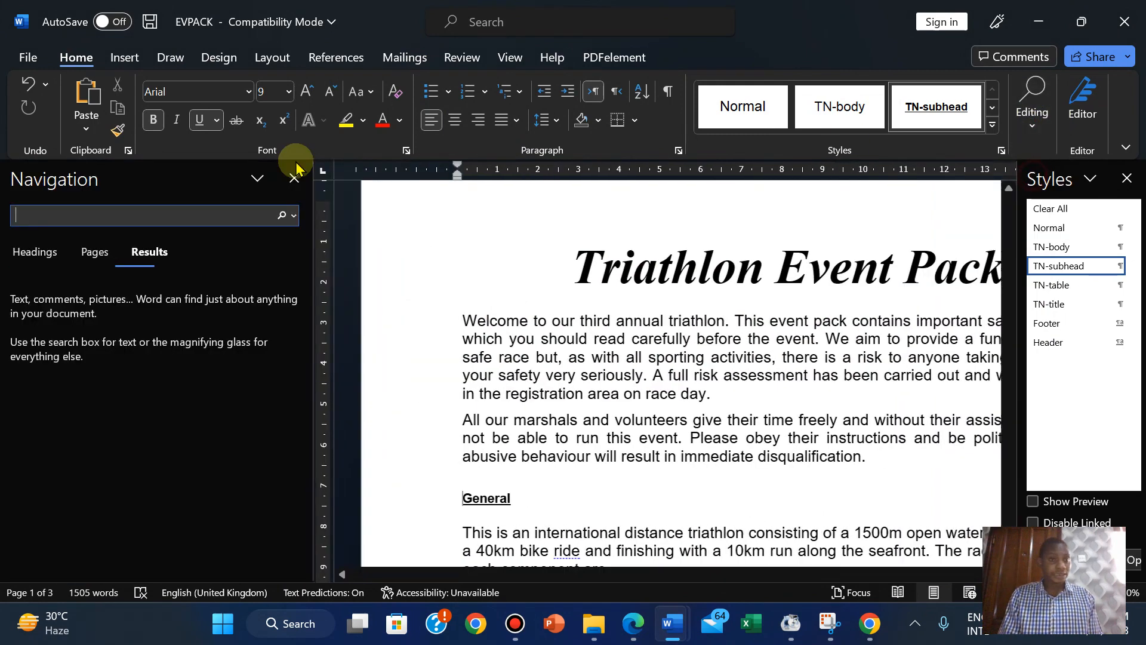
{"action": "right_click", "coordinate": [43, 215]}
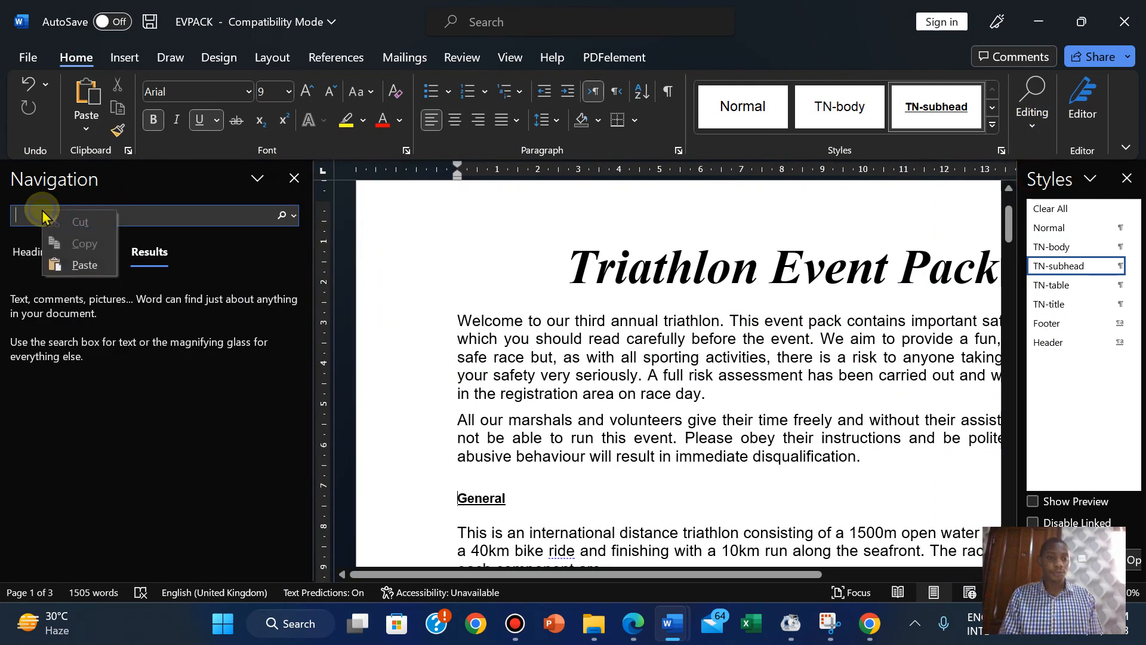
{"action": "left_click", "coordinate": [84, 264]}
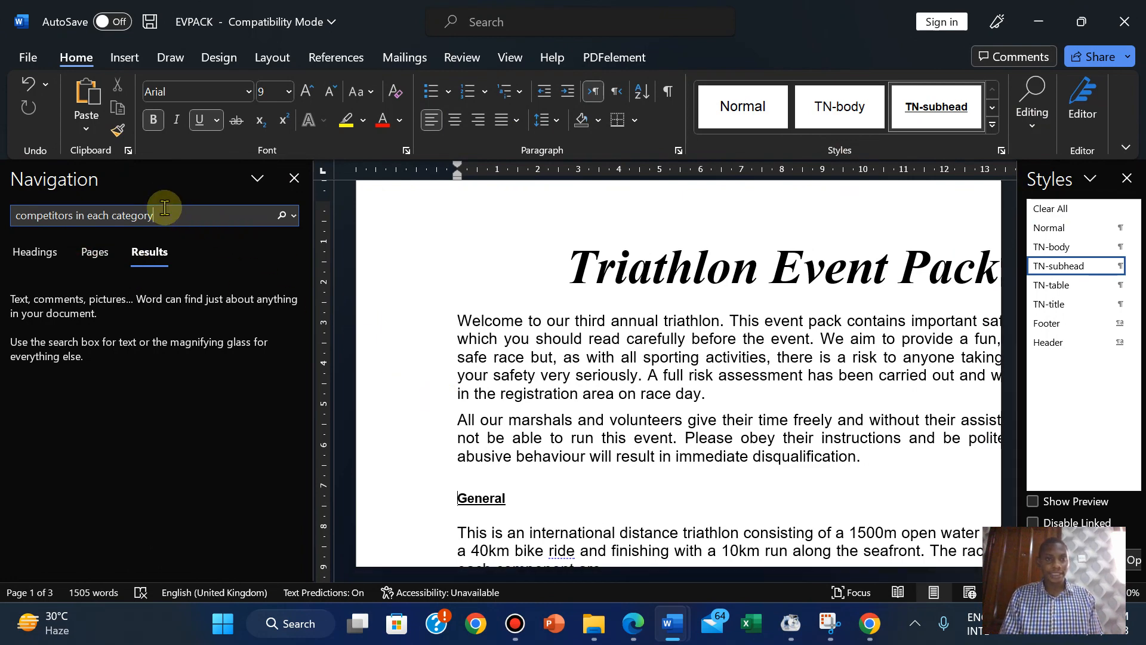
{"action": "key", "text": "Return"}
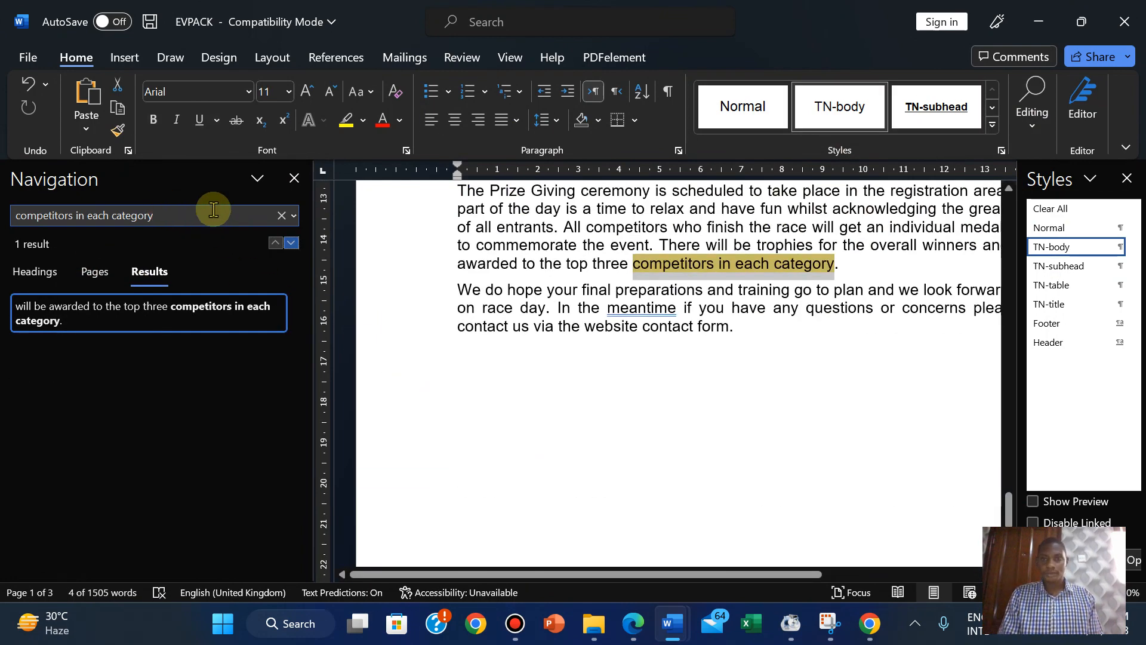
{"action": "left_click", "coordinate": [843, 264]}
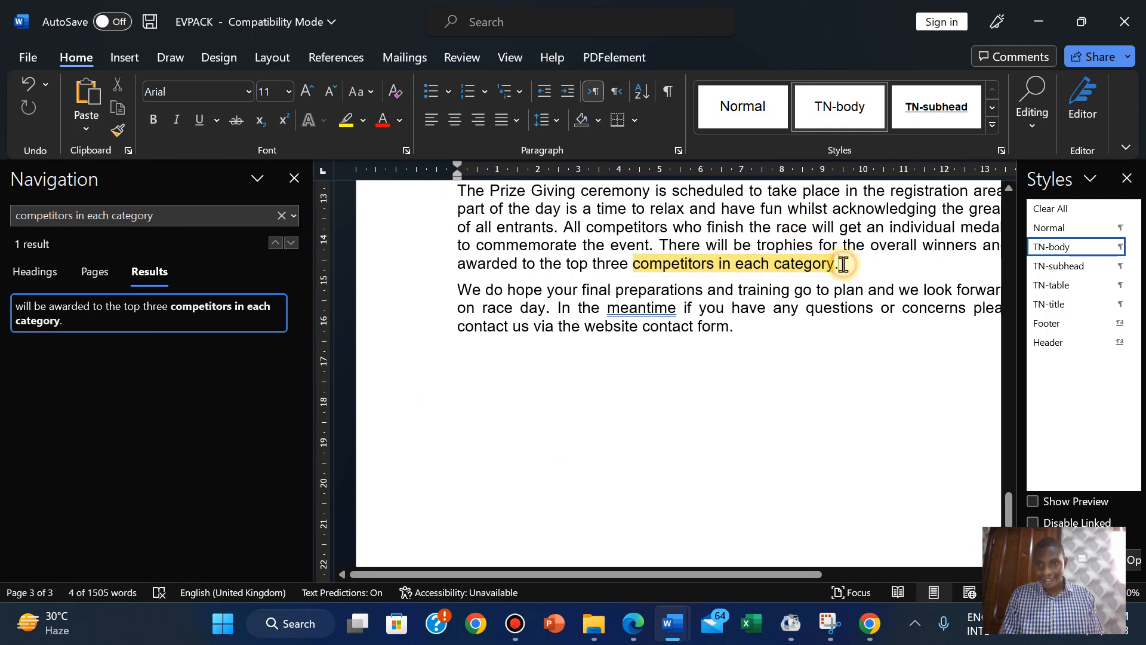
{"action": "left_click", "coordinate": [295, 179]}
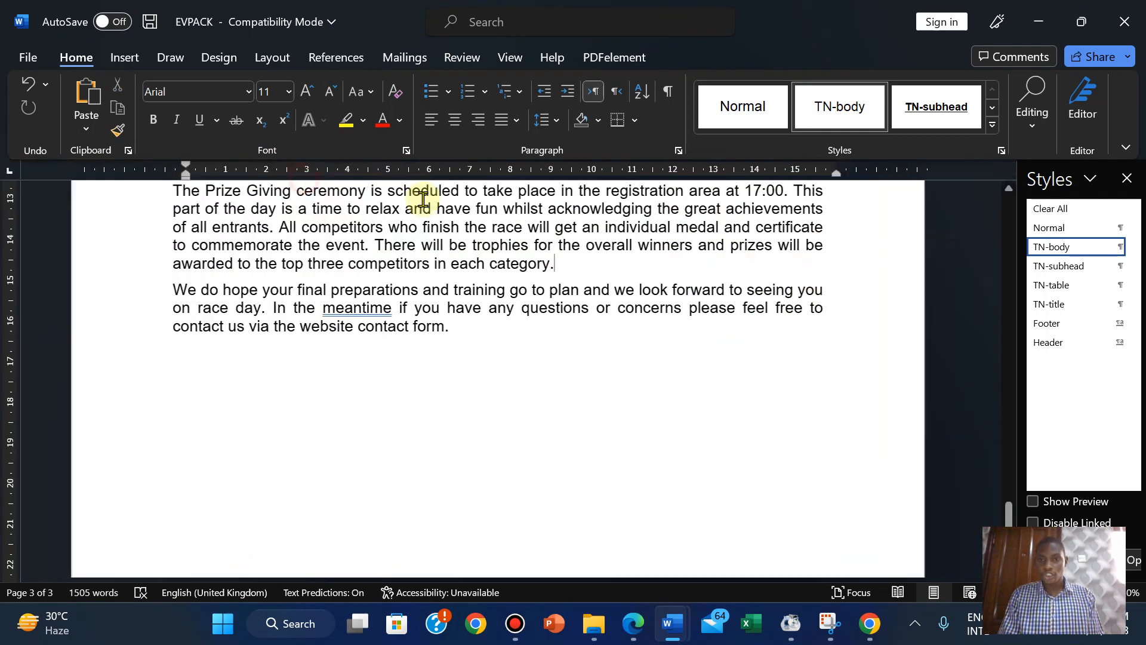
Select the text from the General subheading onward and bring the EVPACK document forward.
{"action": "left_click", "coordinate": [567, 266]}
{"action": "left_click_drag", "start_coordinate": [523, 251], "coordinate": [166, 466]}
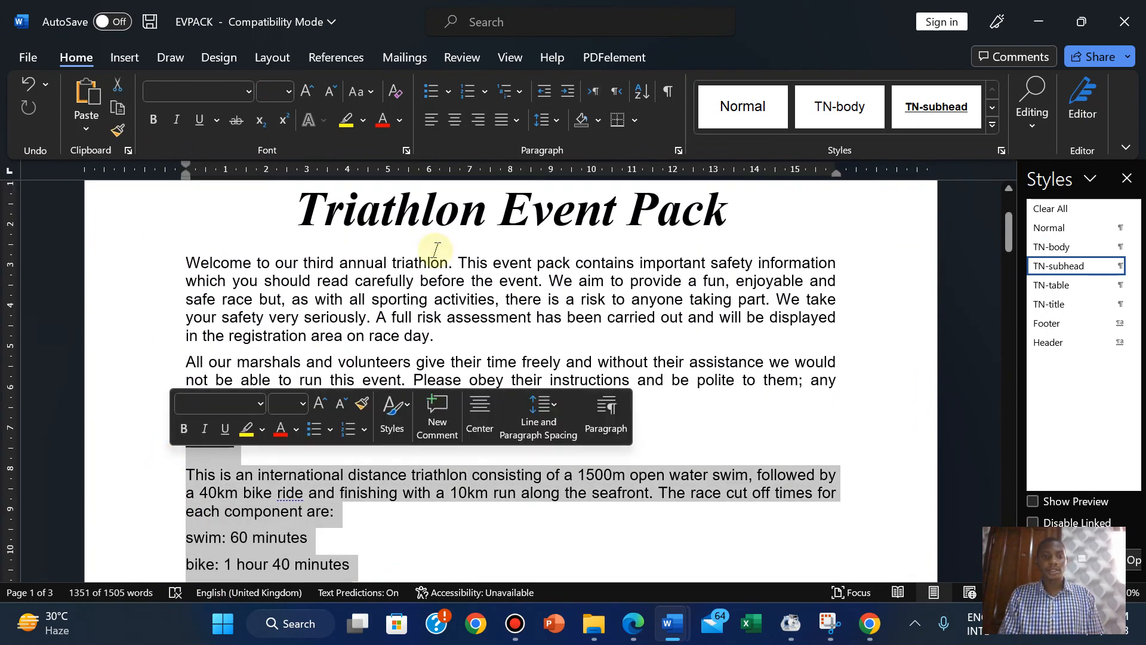
{"action": "left_click", "coordinate": [631, 621]}
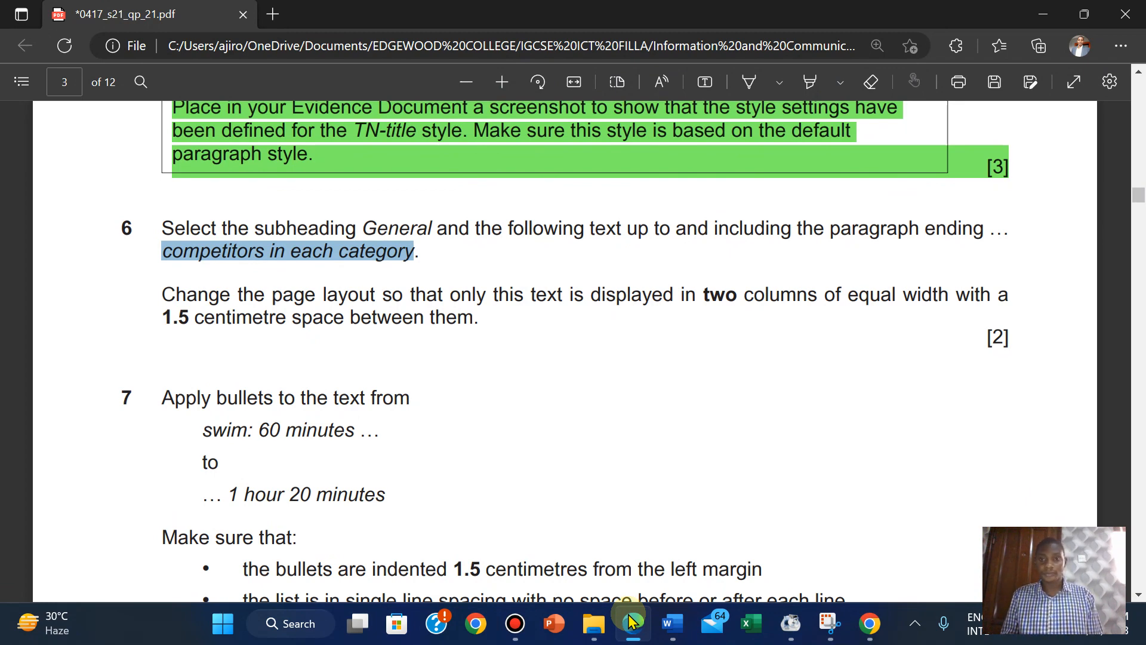
{"action": "mouse_move", "coordinate": [672, 624]}
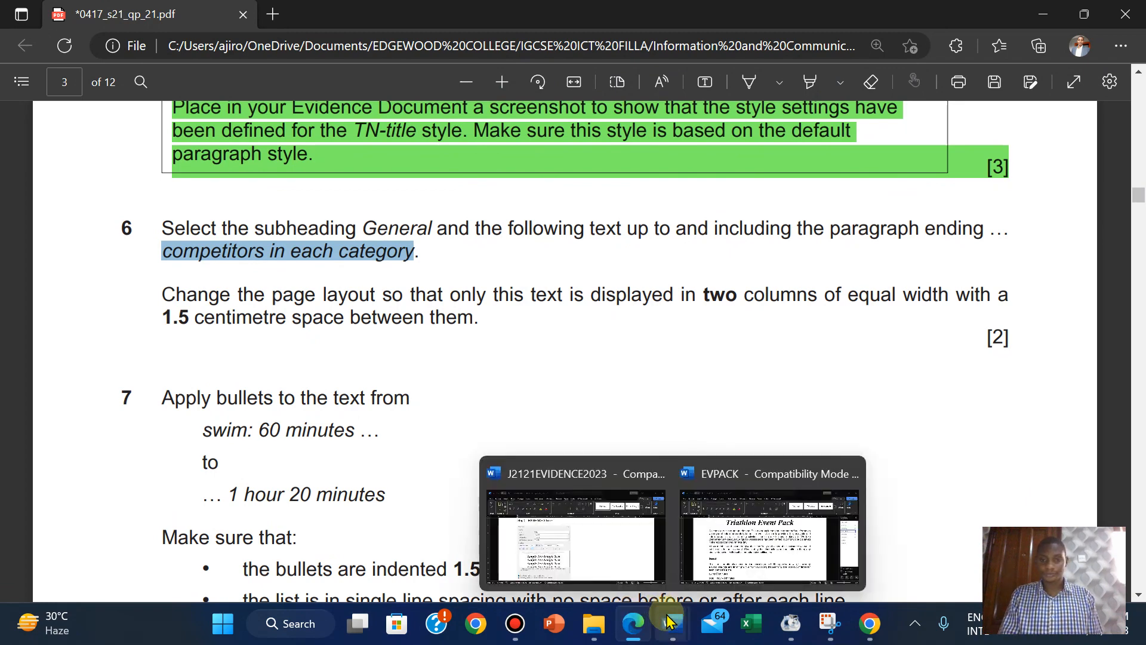
{"action": "left_click", "coordinate": [753, 541]}
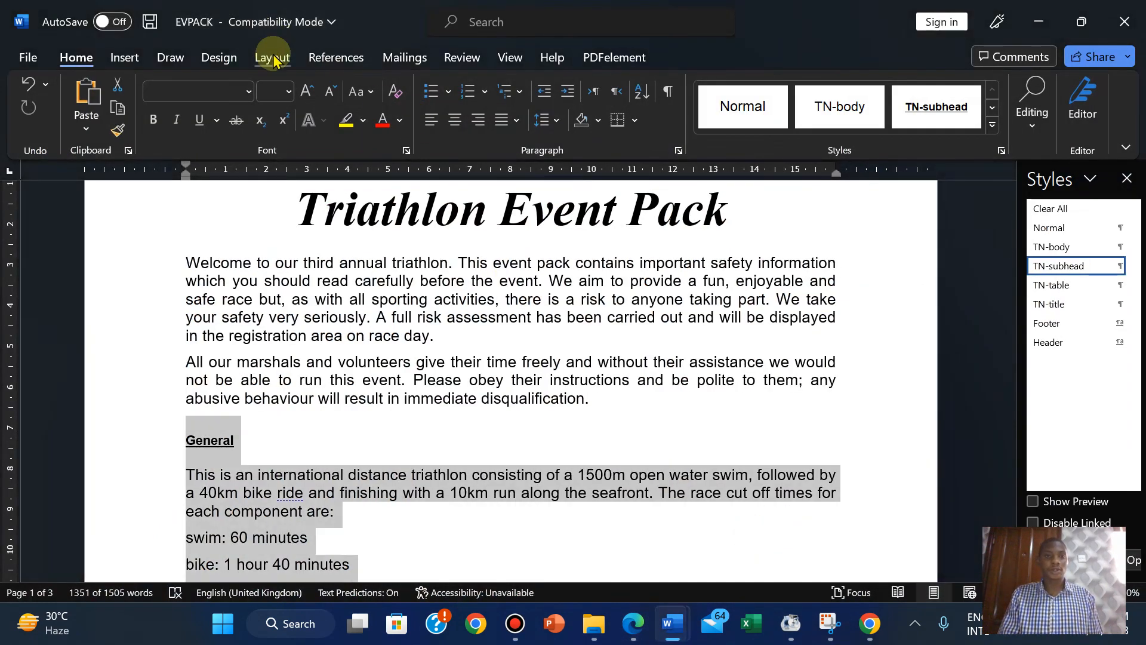
In More Columns, choose Two equal-width columns with 1.5 cm spacing.
{"action": "left_click", "coordinate": [269, 55]}
{"action": "left_click", "coordinate": [181, 138]}
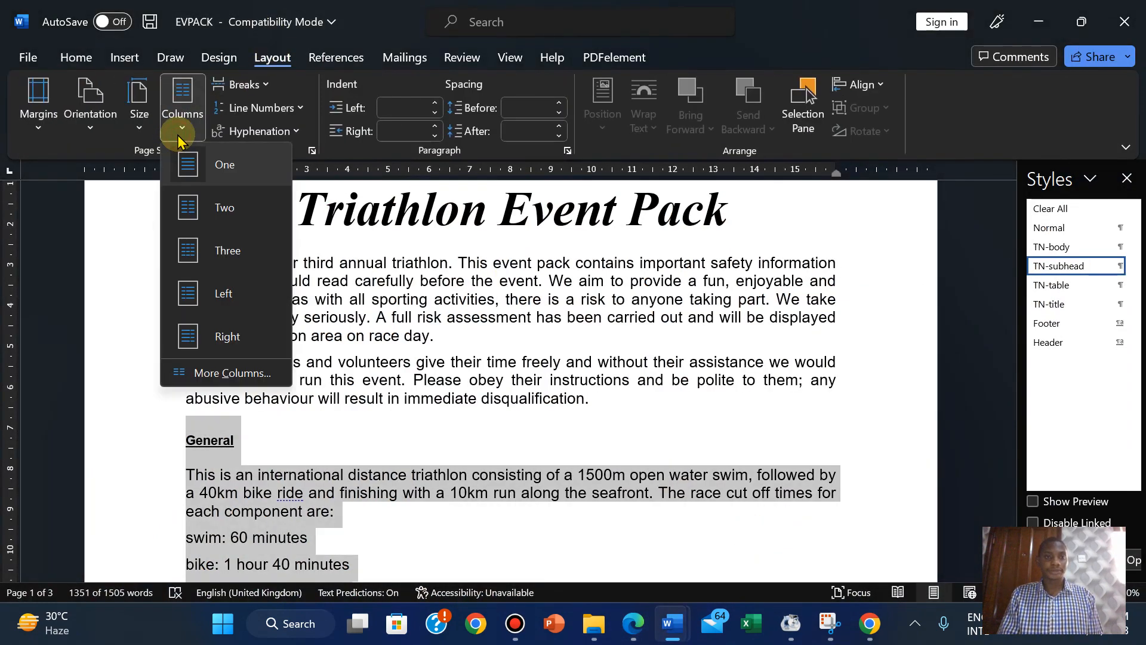
{"action": "left_click", "coordinate": [197, 372]}
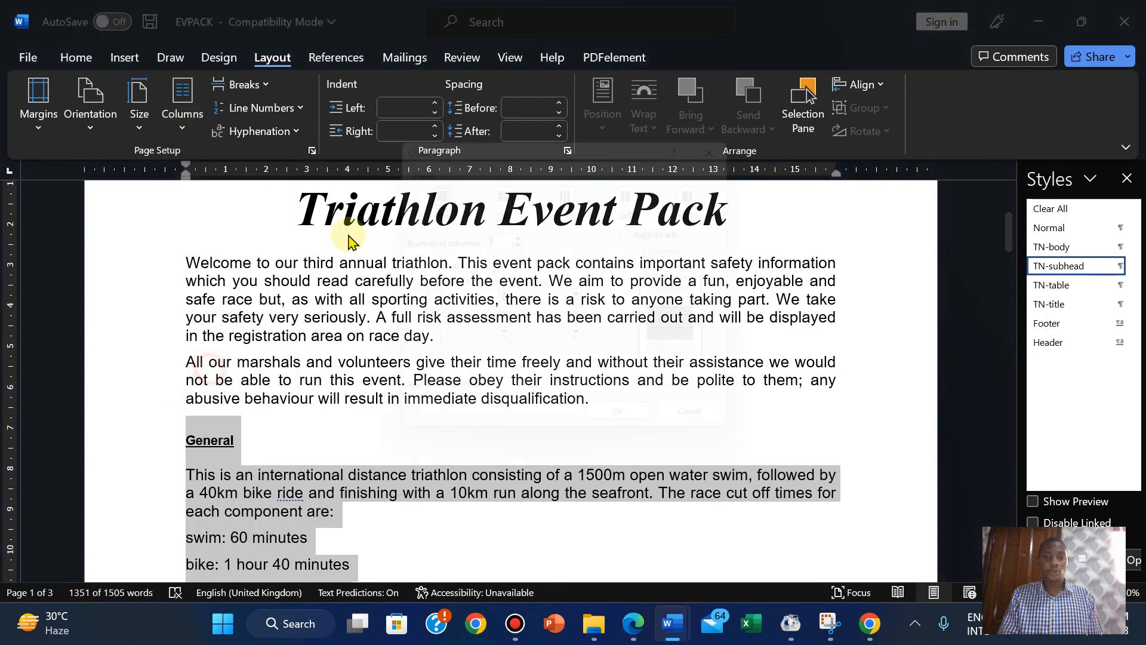
{"action": "left_click", "coordinate": [501, 185]}
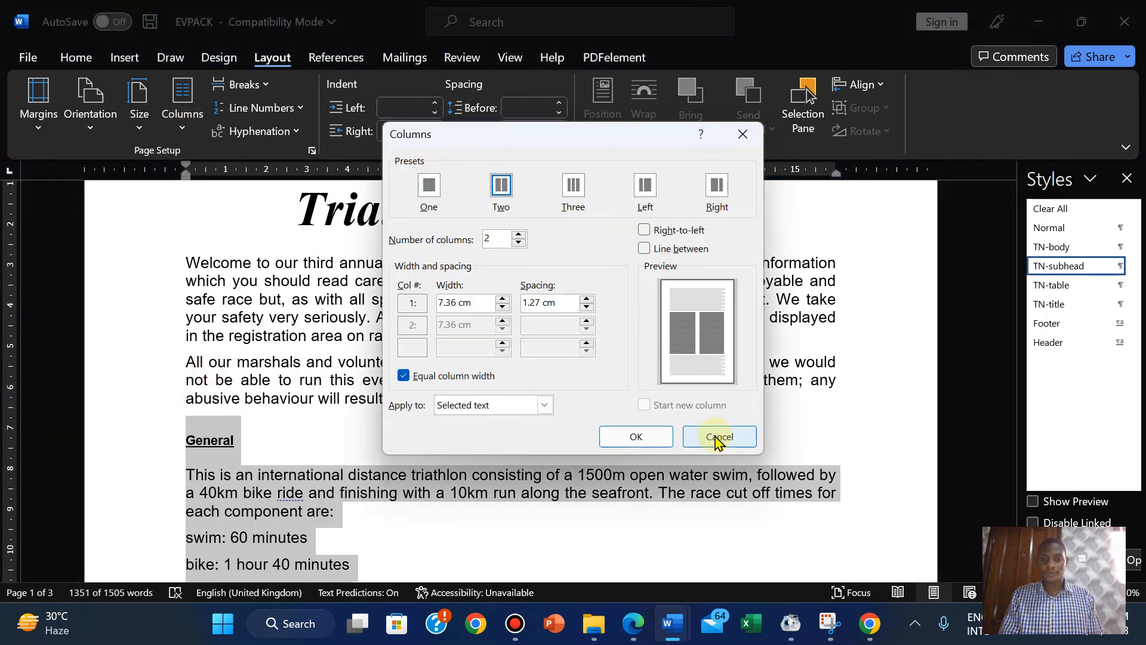
{"action": "left_click", "coordinate": [635, 623]}
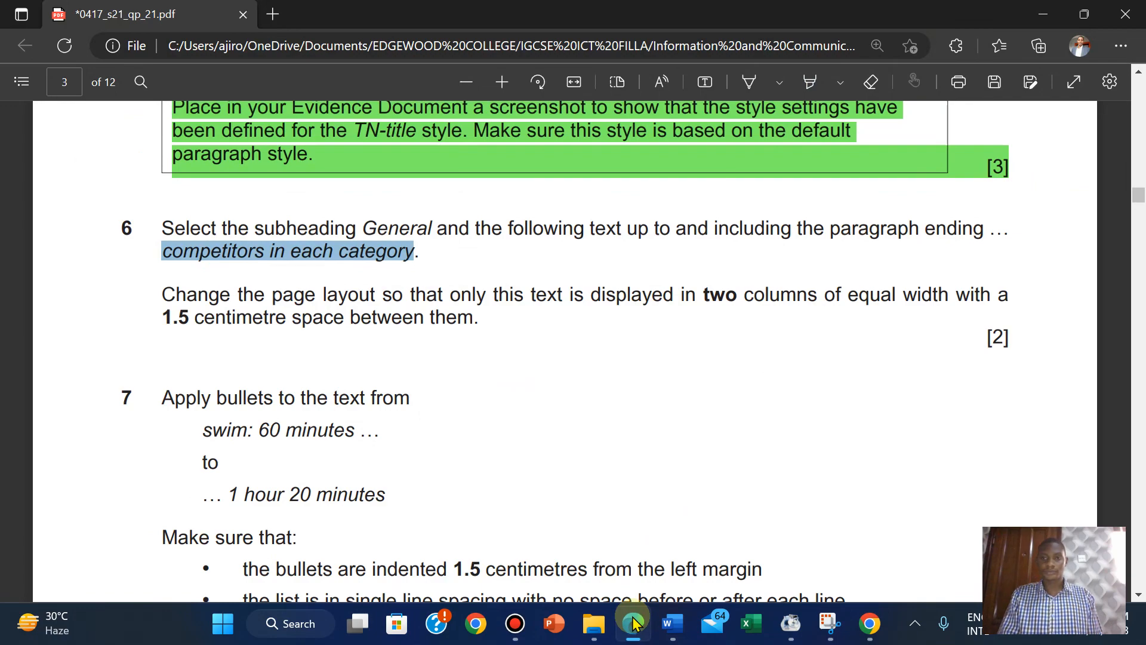
{"action": "left_click", "coordinate": [672, 623]}
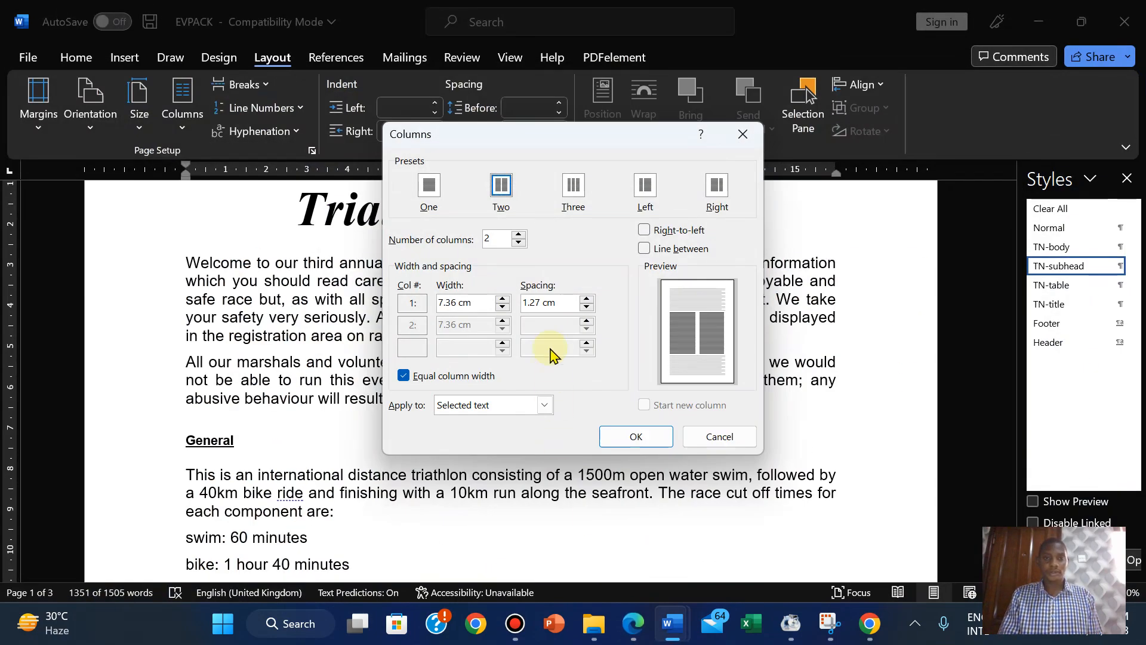
{"action": "left_click", "coordinate": [588, 300]}
{"action": "left_click", "coordinate": [588, 299]}
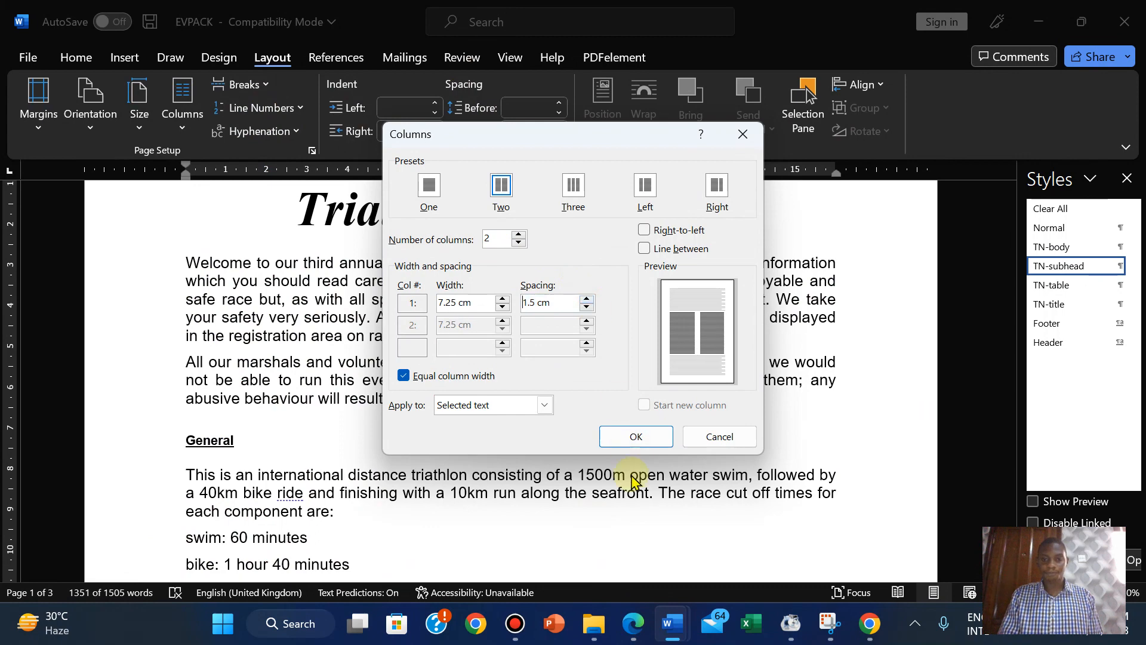
Apply the two 1.5 cm-spaced columns to the selected General section text only.
{"action": "left_click", "coordinate": [634, 623]}
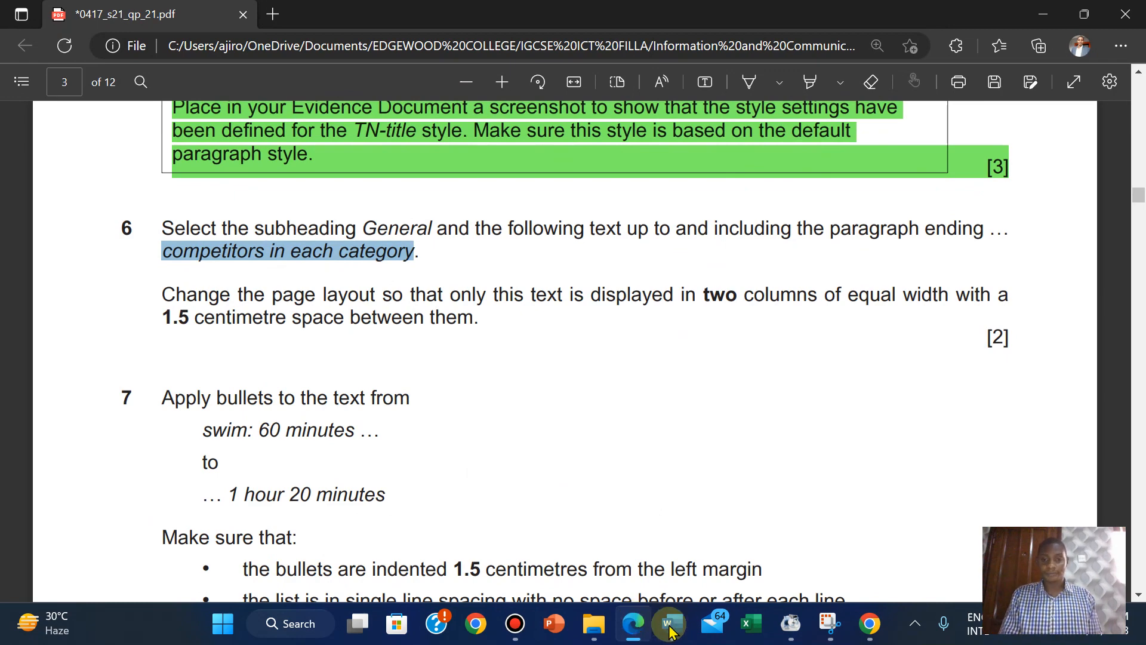
{"action": "mouse_move", "coordinate": [673, 622]}
{"action": "left_click", "coordinate": [734, 558]}
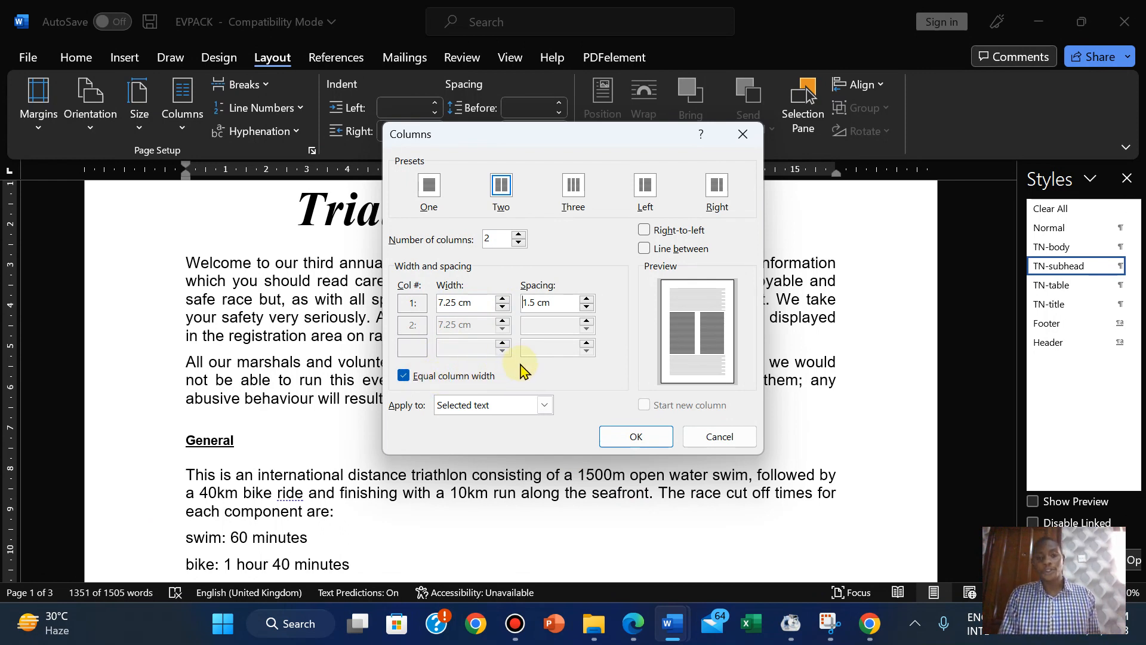
{"action": "left_click", "coordinate": [546, 405]}
{"action": "left_click", "coordinate": [547, 406]}
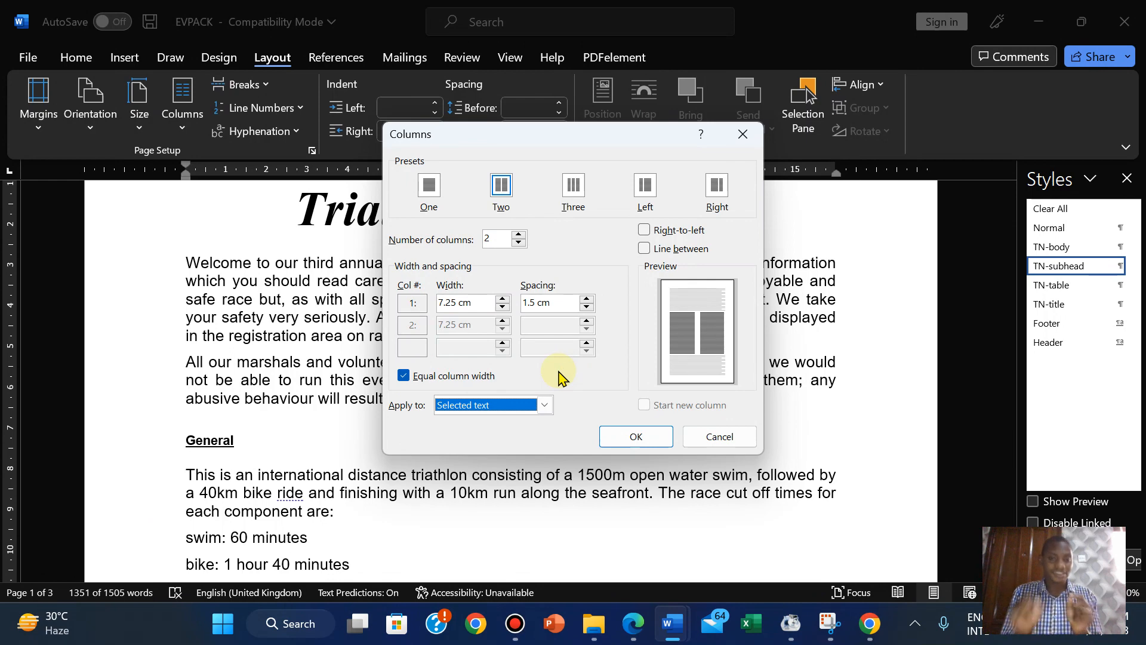
{"action": "left_click", "coordinate": [635, 623]}
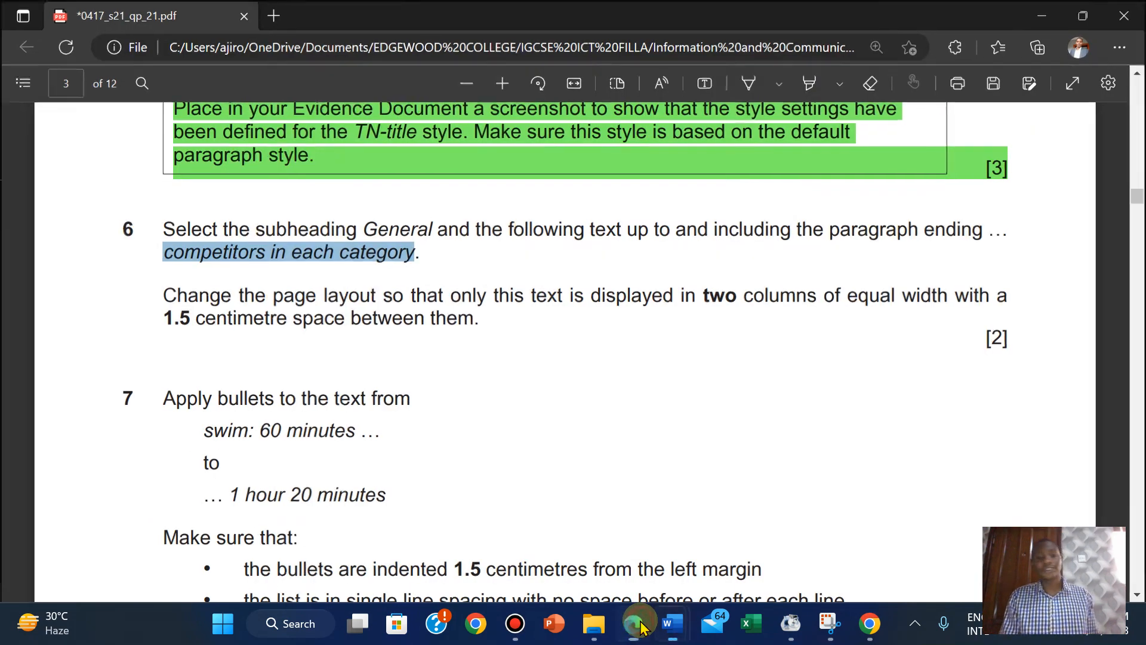
{"action": "left_click", "coordinate": [639, 624]}
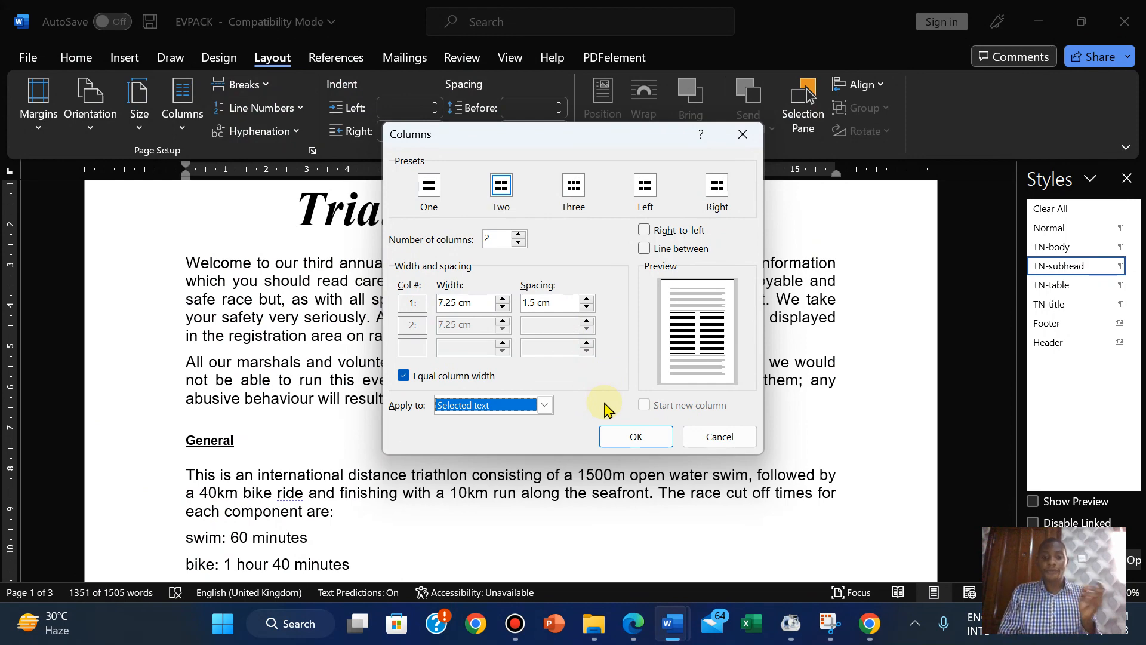
{"action": "left_click", "coordinate": [633, 623]}
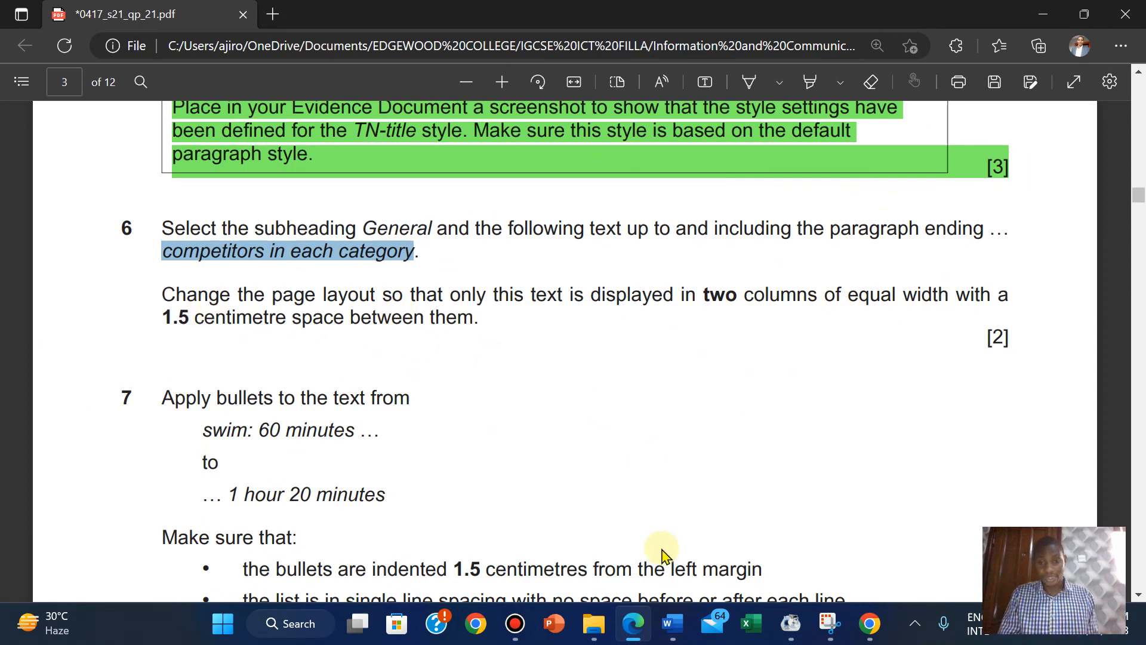
{"action": "mouse_move", "coordinate": [670, 628]}
{"action": "left_click", "coordinate": [731, 540]}
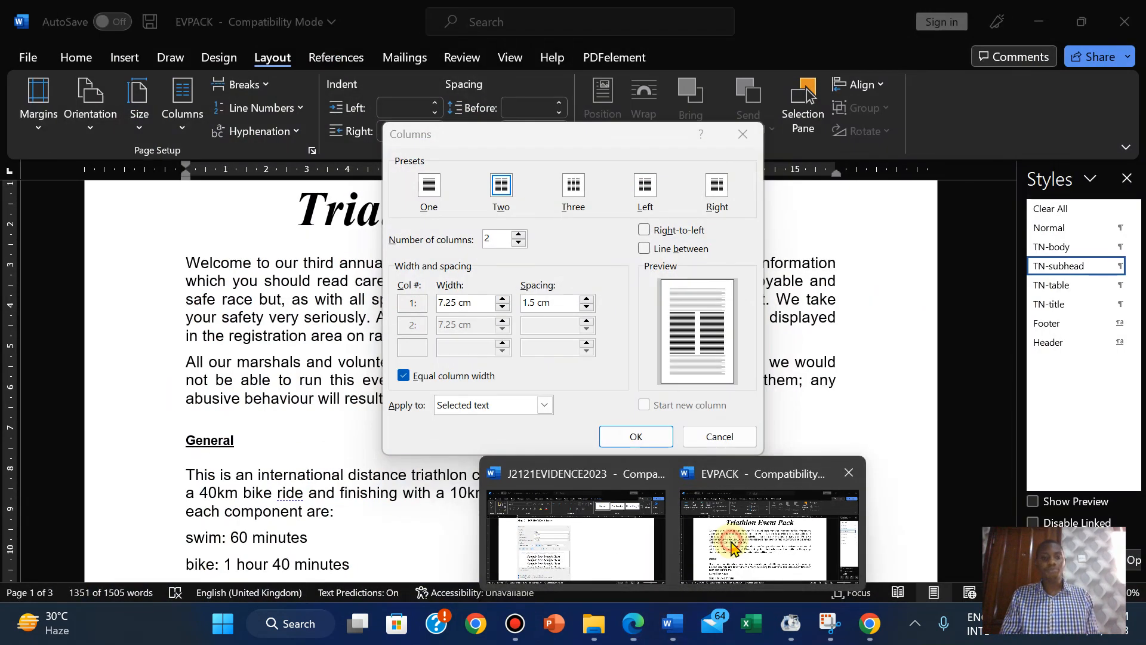
{"action": "left_click", "coordinate": [638, 437]}
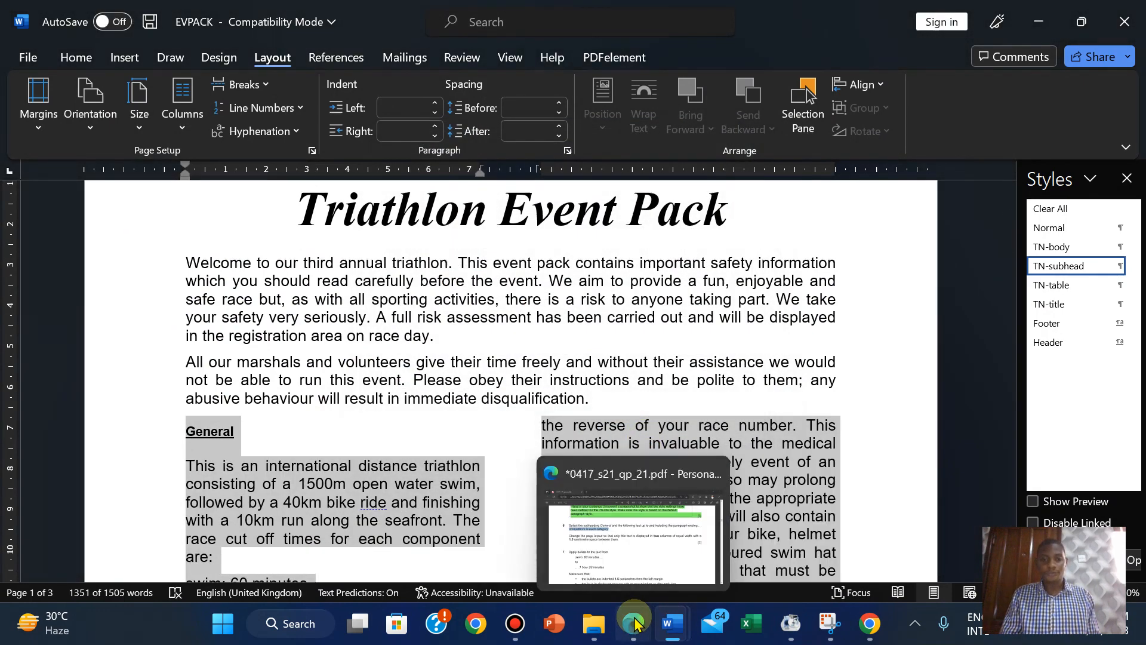
Highlight question 6 green in the exam paper and scroll to question 7.
{"action": "left_click", "coordinate": [636, 541]}
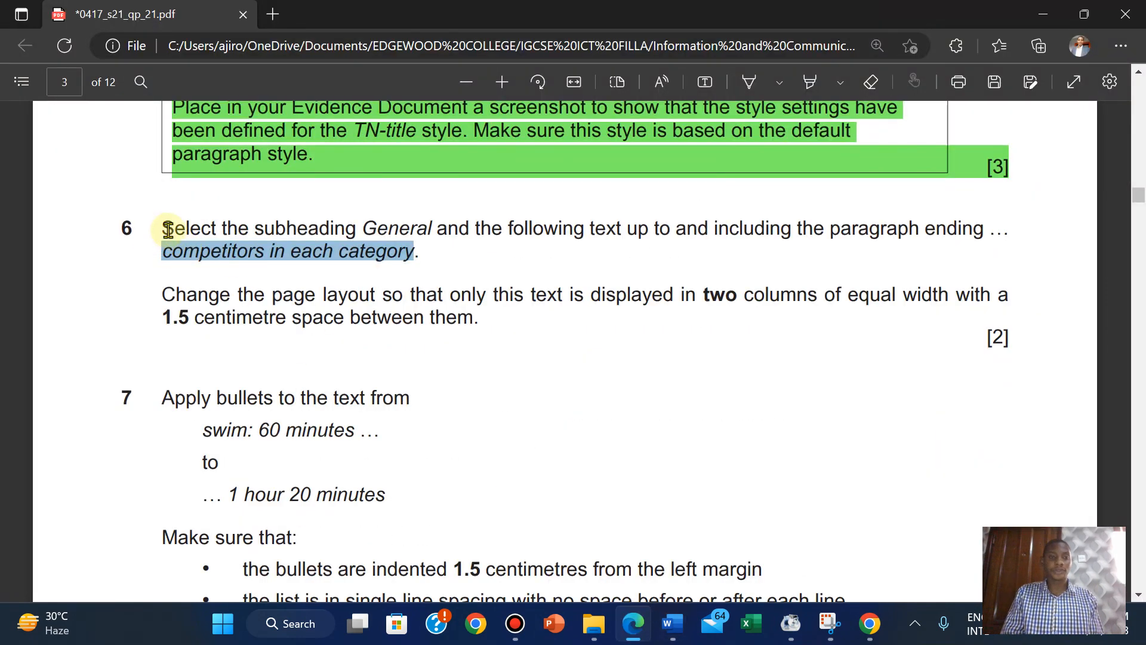
{"action": "left_click_drag", "start_coordinate": [162, 228], "coordinate": [1017, 349]}
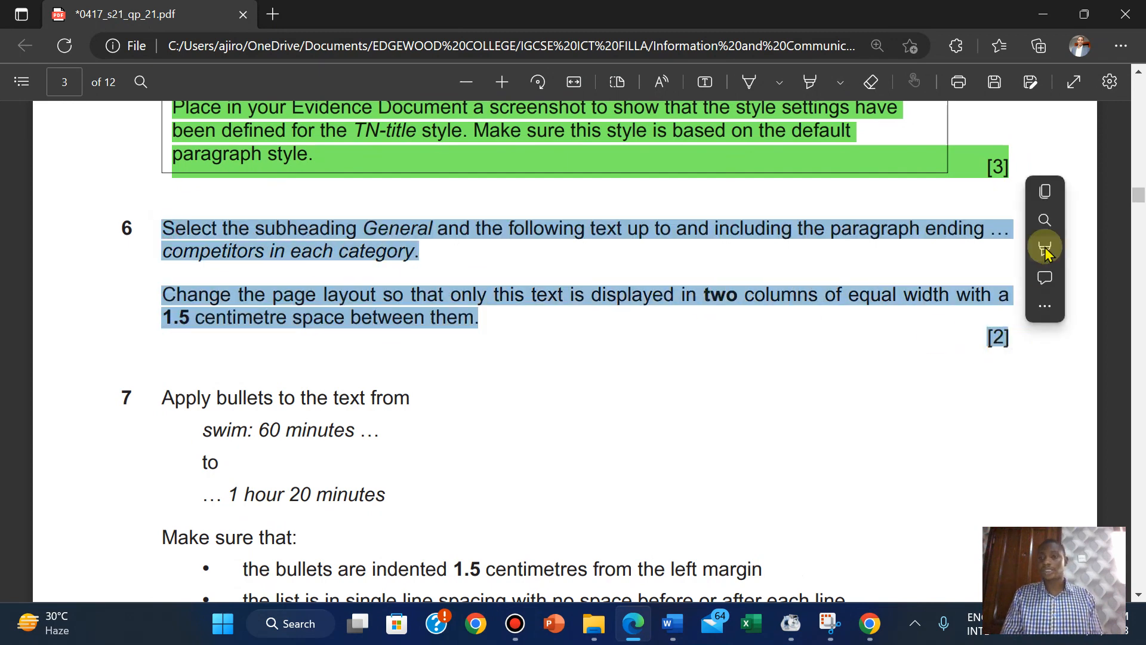
{"action": "right_click", "coordinate": [1045, 245]}
{"action": "mouse_move", "coordinate": [1048, 249]}
{"action": "left_click", "coordinate": [897, 281]}
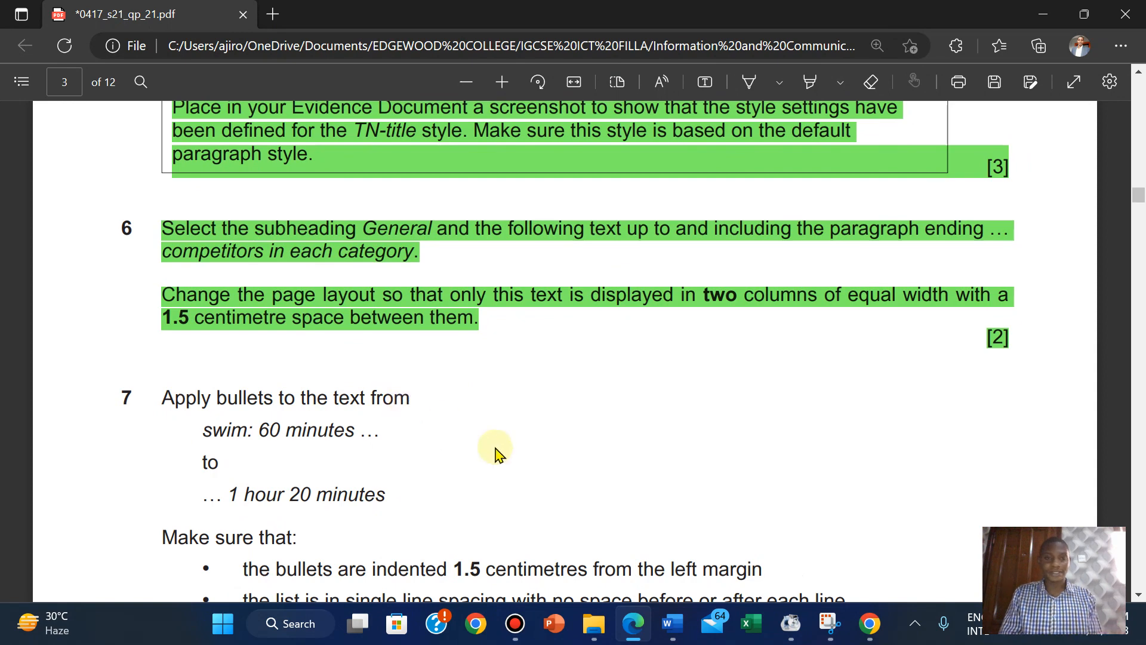
{"action": "scroll", "coordinate": [496, 453], "scroll_direction": "down", "scroll_amount": 3}
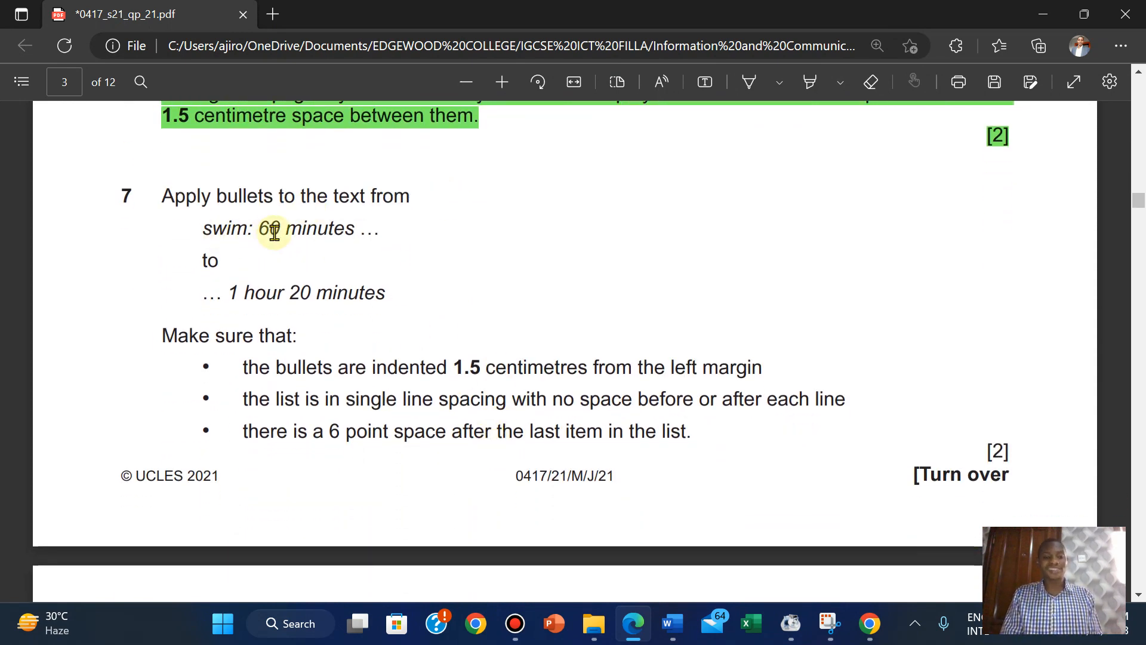
Scroll EVPACK to page 2 to check the two-column layout and deselect the text.
{"action": "mouse_move", "coordinate": [676, 615]}
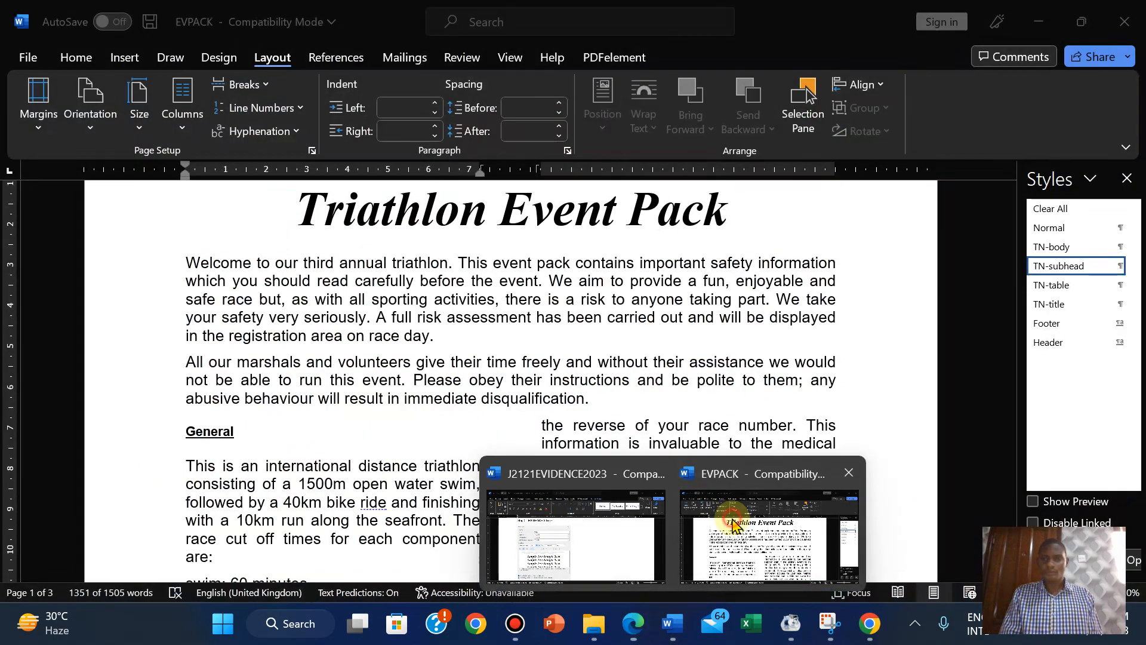
{"action": "left_click", "coordinate": [729, 514]}
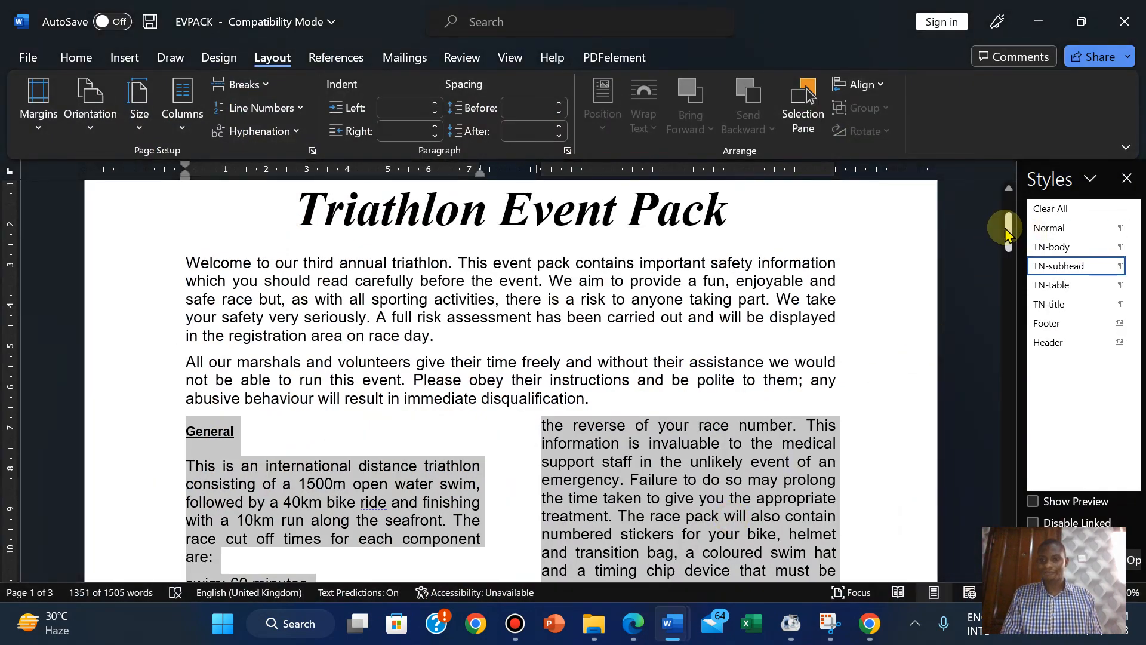
{"action": "left_click_drag", "start_coordinate": [1009, 218], "coordinate": [951, 332]}
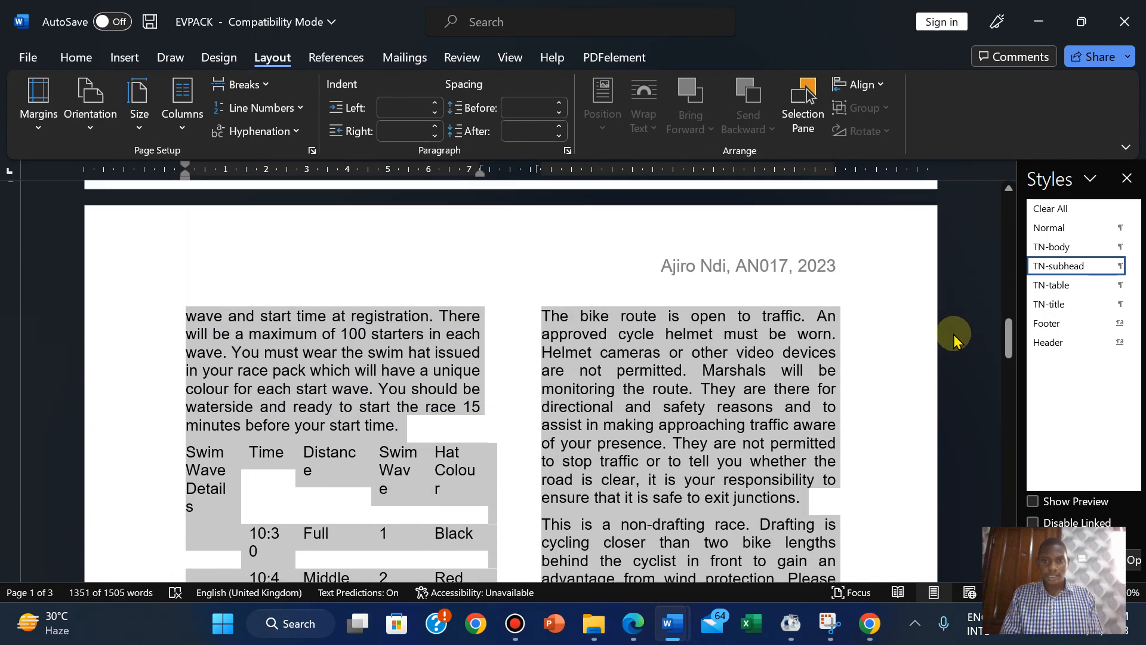
{"action": "left_click", "coordinate": [718, 423]}
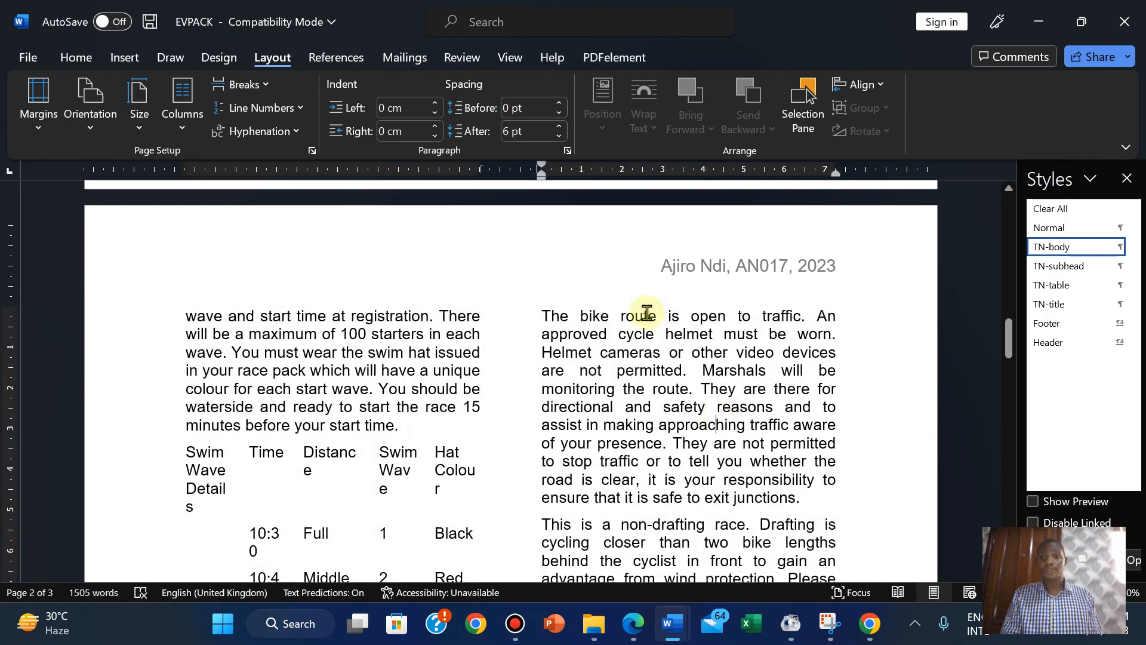
Search the document for 'swim' to locate the cut-off time lines.
{"action": "left_click", "coordinate": [75, 58]}
{"action": "left_click", "coordinate": [1033, 108]}
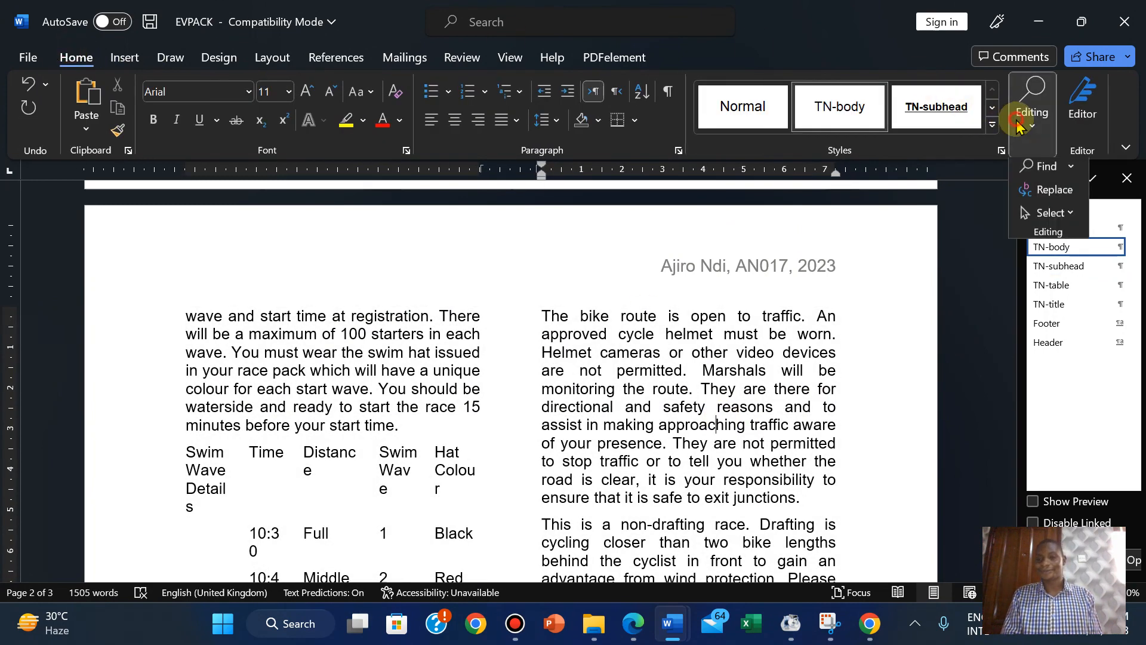
{"action": "left_click", "coordinate": [1047, 170]}
{"action": "type", "text": "s"}
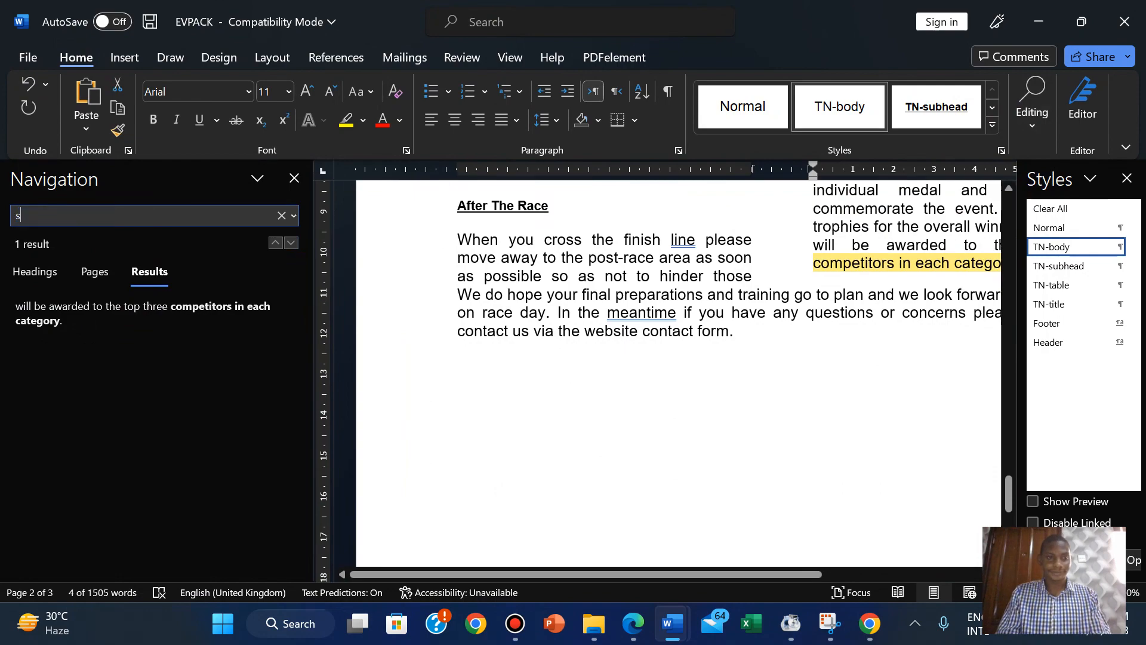
{"action": "type", "text": "wim"}
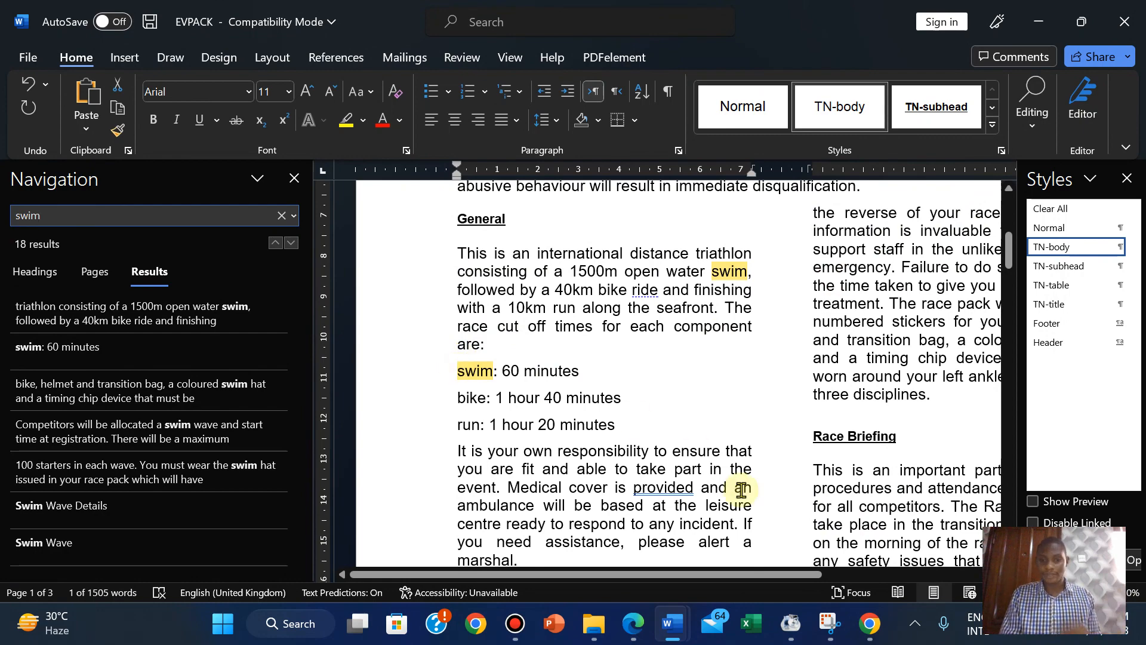
Select the swim and bike cut-off time lines and close the search results pane.
{"action": "left_click", "coordinate": [637, 627]}
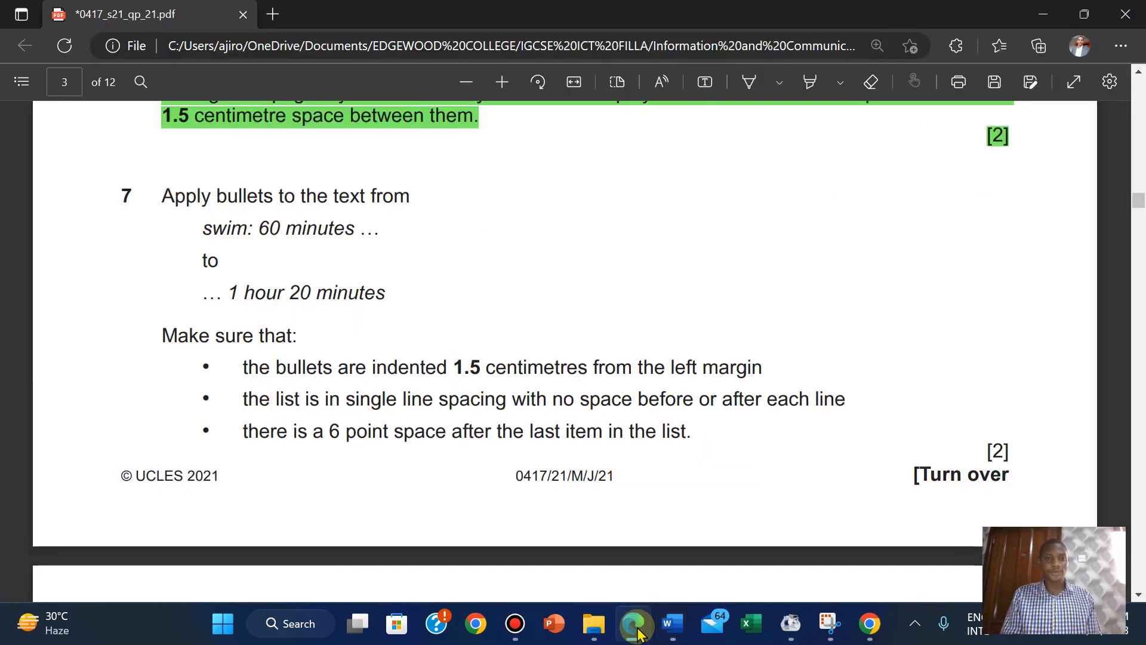
{"action": "left_click", "coordinate": [637, 627]}
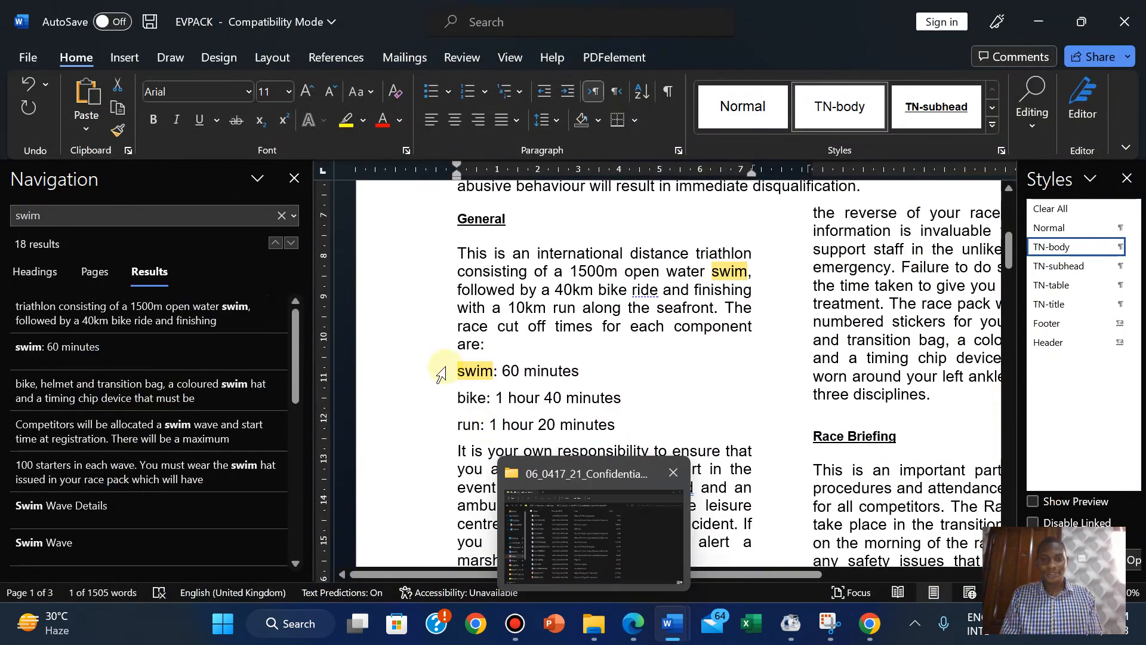
{"action": "left_click_drag", "start_coordinate": [457, 370], "coordinate": [618, 425]}
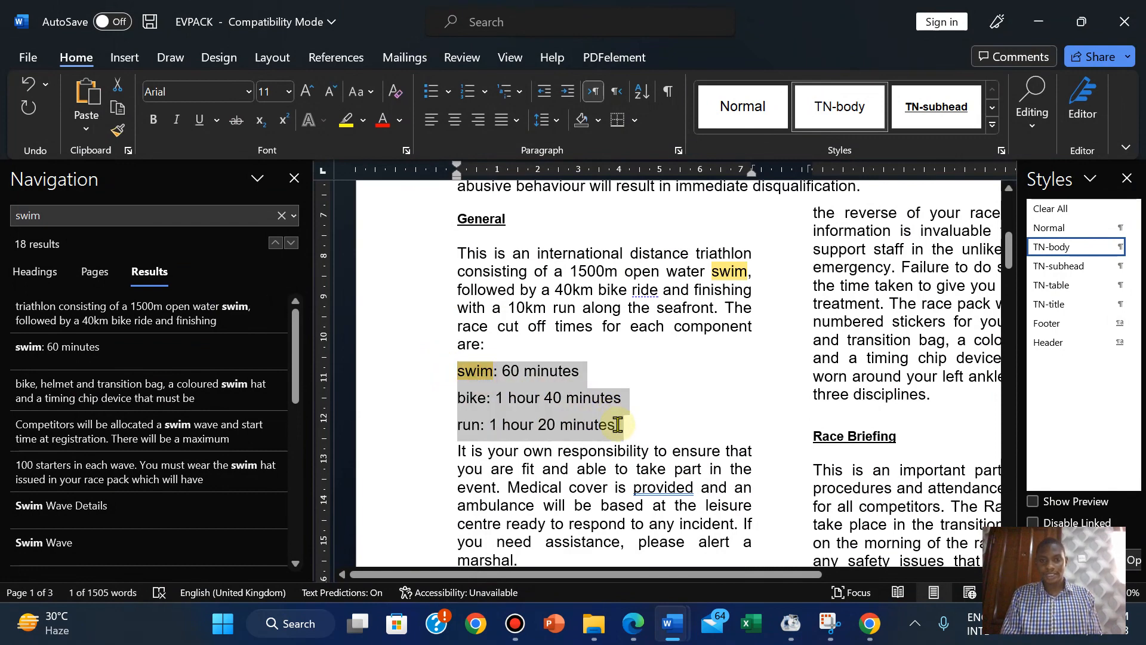
{"action": "left_click", "coordinate": [295, 179]}
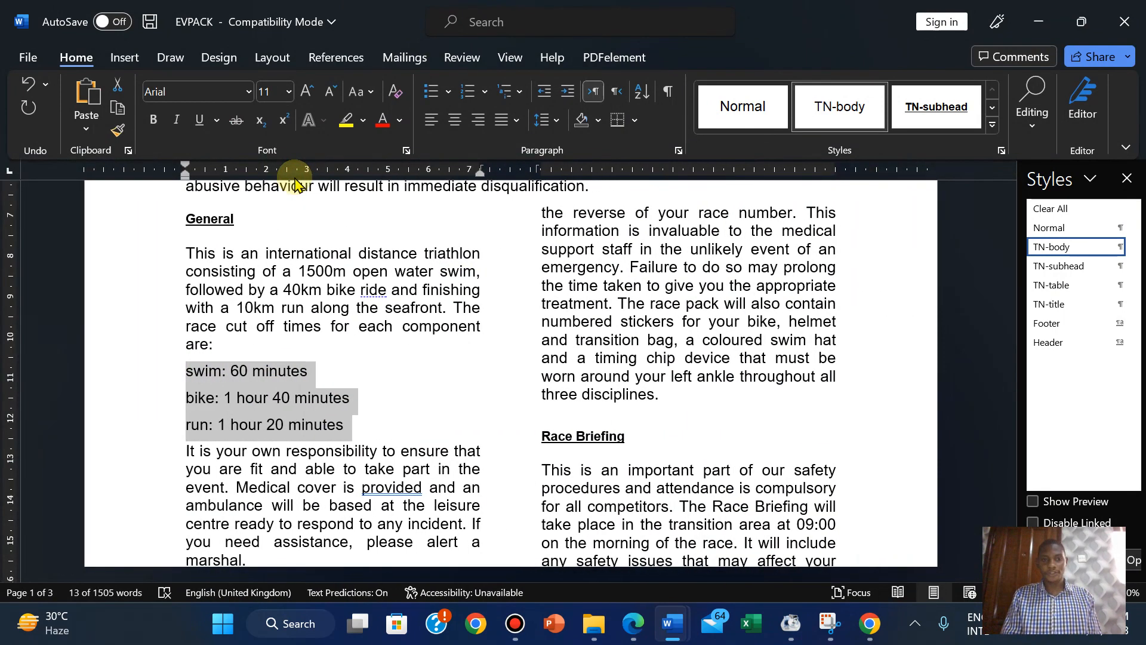
{"action": "left_click", "coordinate": [639, 626]}
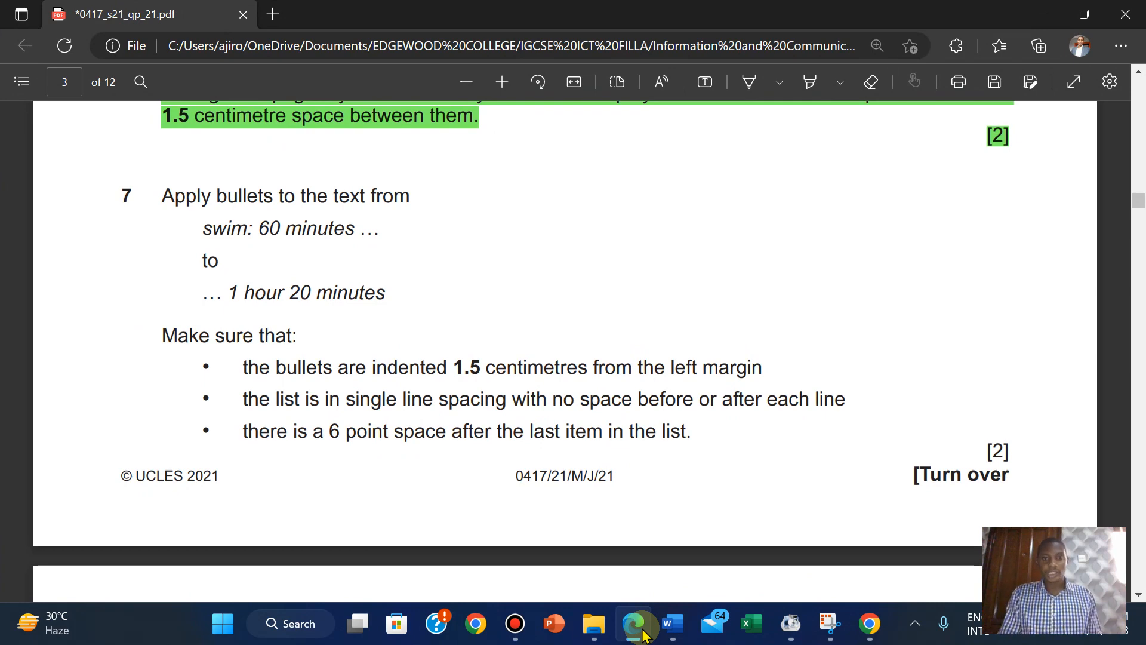
Give the swim, bike and run lines square bullets from the Bullet Library.
{"action": "mouse_move", "coordinate": [673, 624]}
{"action": "left_click", "coordinate": [755, 535]}
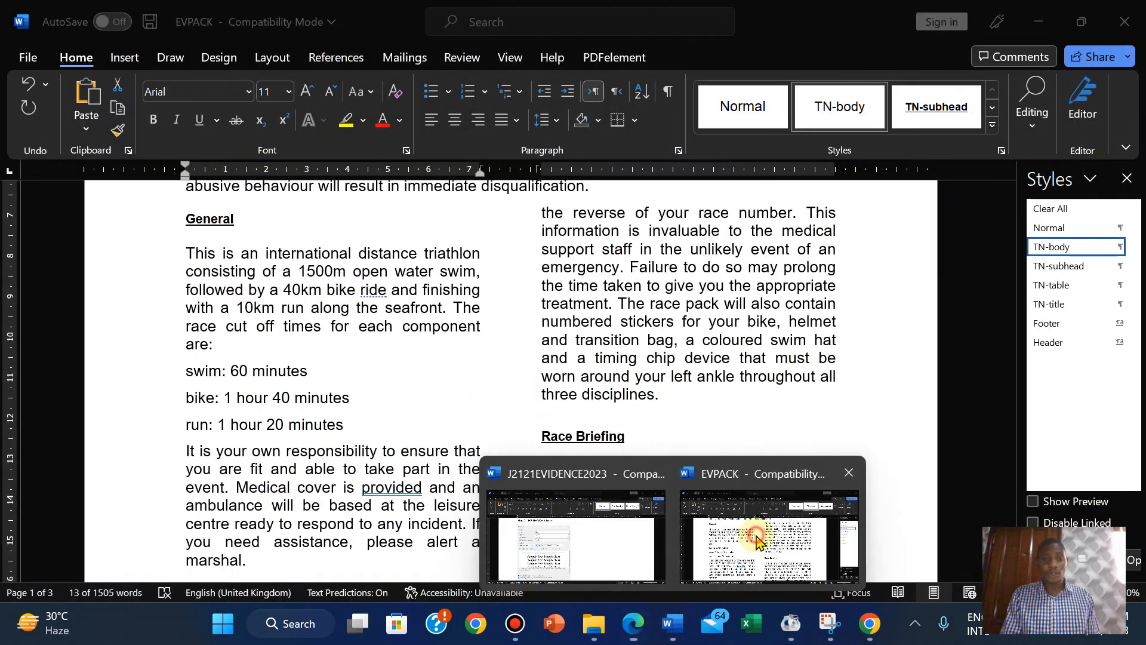
{"action": "left_click", "coordinate": [447, 92]}
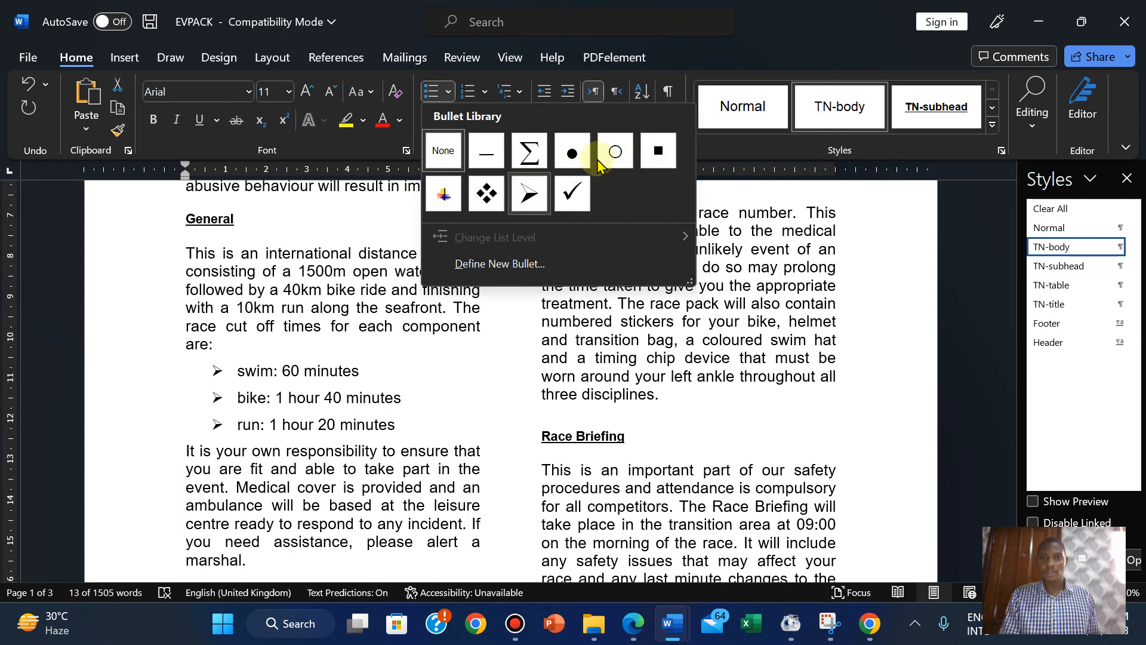
{"action": "left_click", "coordinate": [659, 153]}
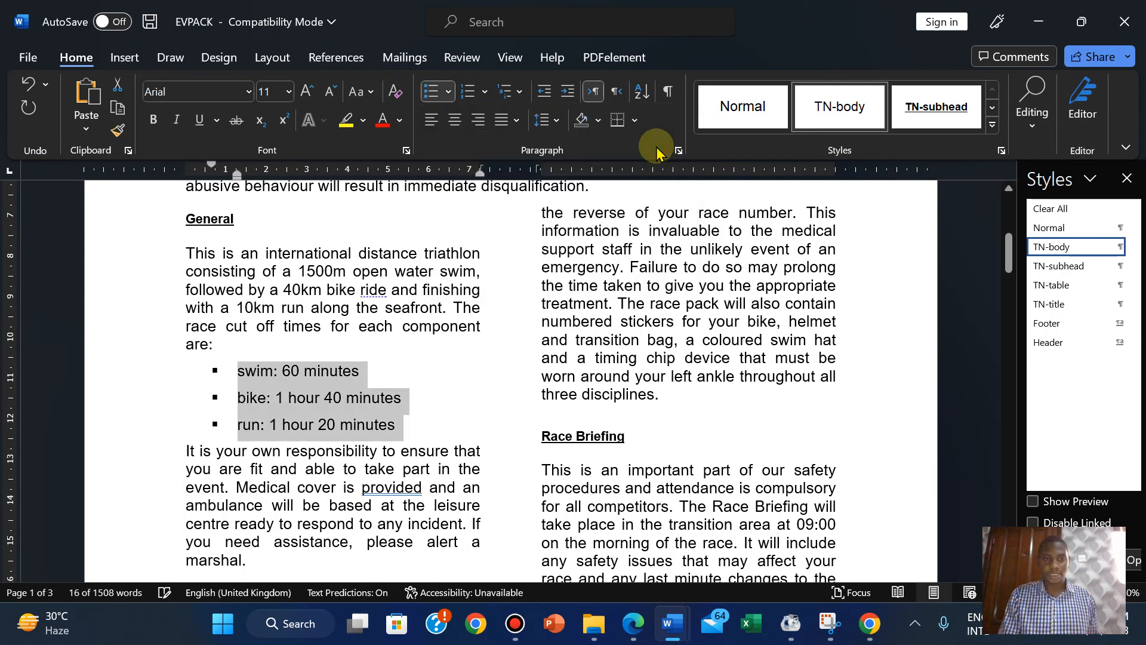
{"action": "left_click", "coordinate": [632, 633]}
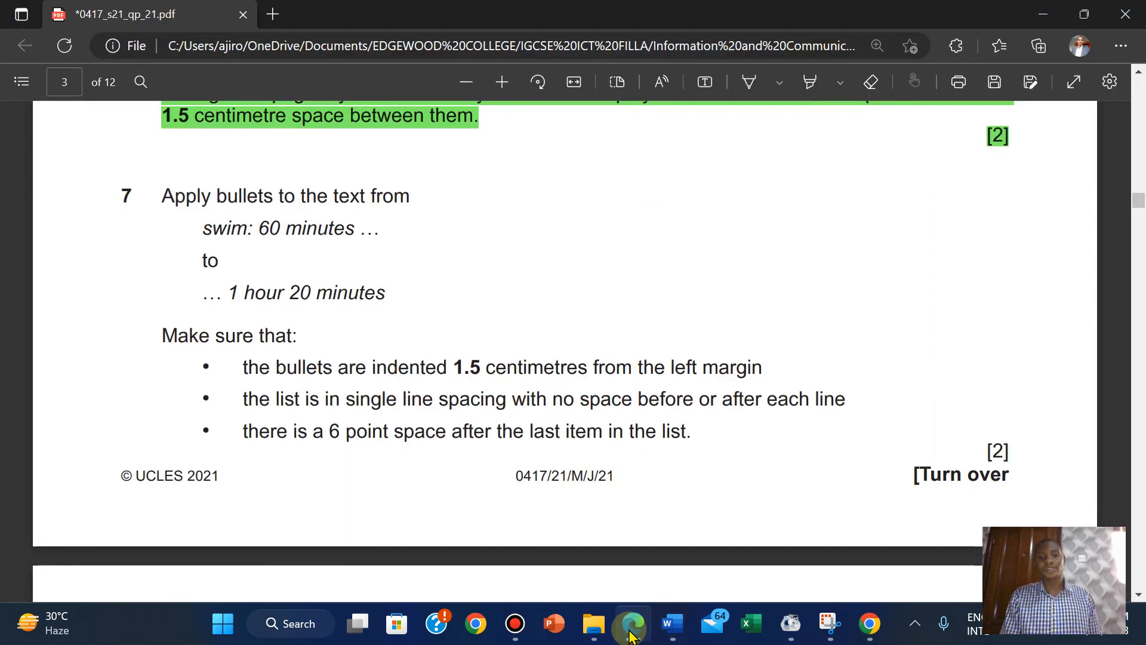
{"action": "left_click", "coordinate": [631, 633]}
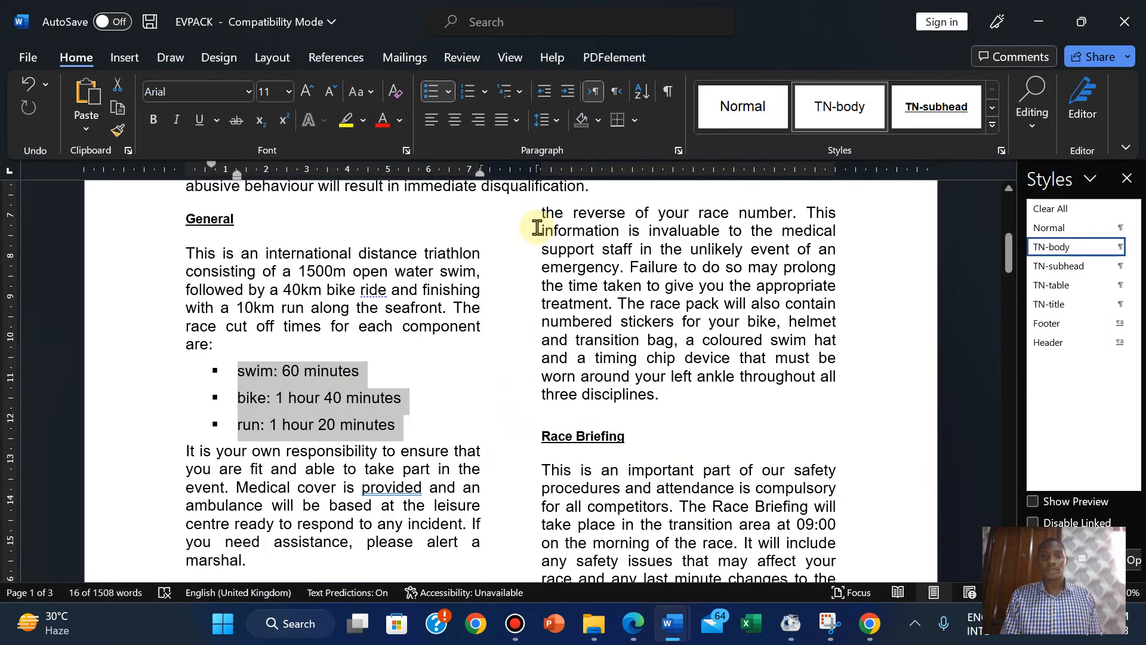
Set the bullet list's left indent to 1.5 cm in the Paragraph dialog.
{"action": "left_click", "coordinate": [680, 151]}
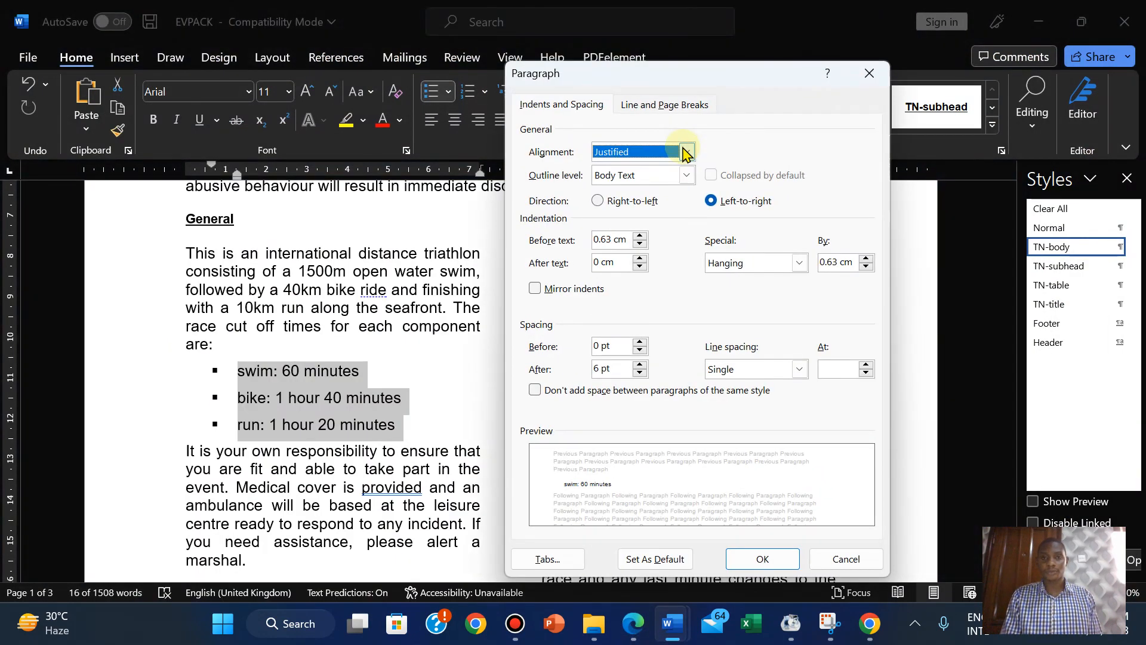
{"action": "left_click", "coordinate": [641, 236]}
{"action": "left_click", "coordinate": [642, 236]}
{"action": "left_click", "coordinate": [641, 237]}
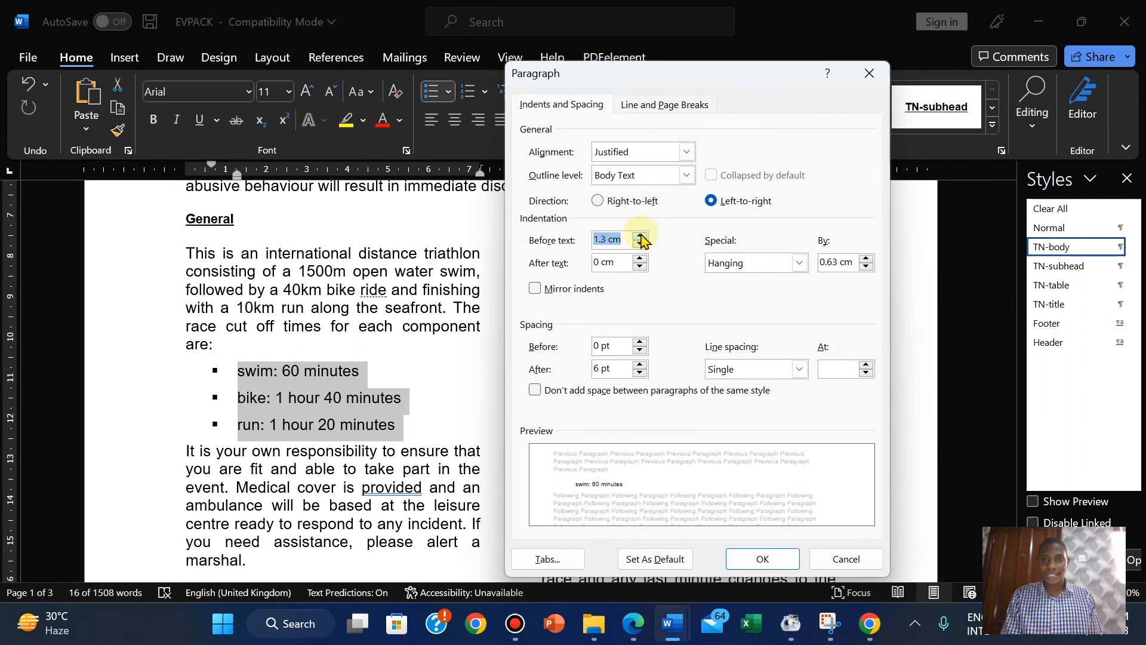
{"action": "left_click", "coordinate": [641, 237]}
{"action": "left_click", "coordinate": [642, 236]}
Set 0 pt spacing before and after with single line spacing, and apply it.
{"action": "left_click", "coordinate": [627, 627]}
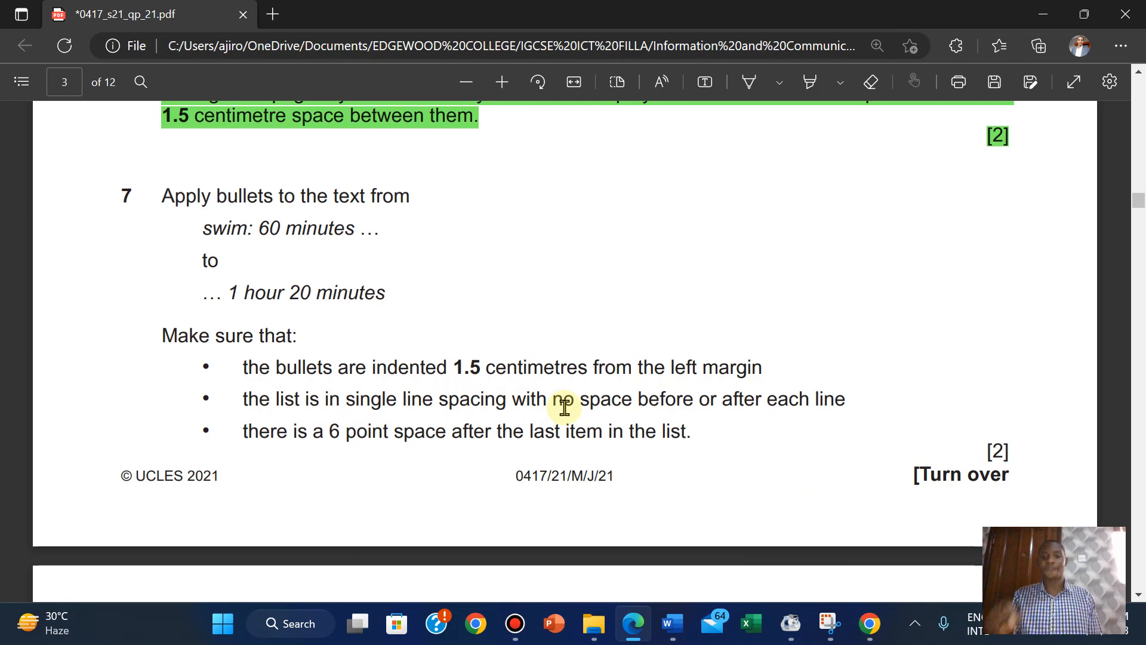
{"action": "mouse_move", "coordinate": [673, 623]}
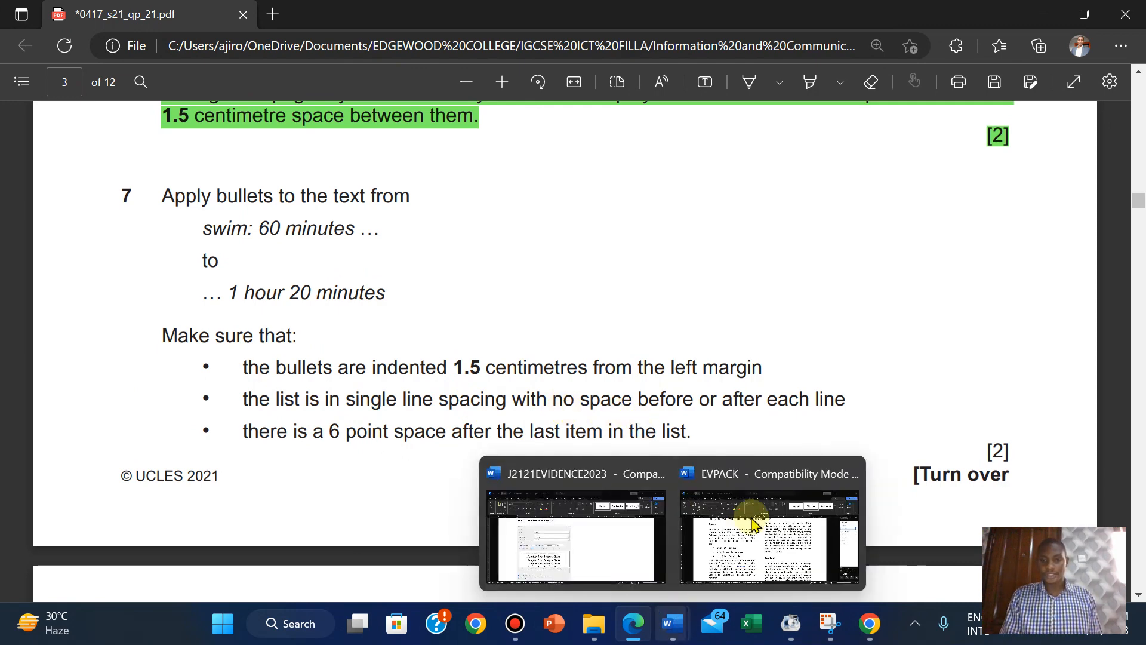
{"action": "left_click", "coordinate": [756, 520]}
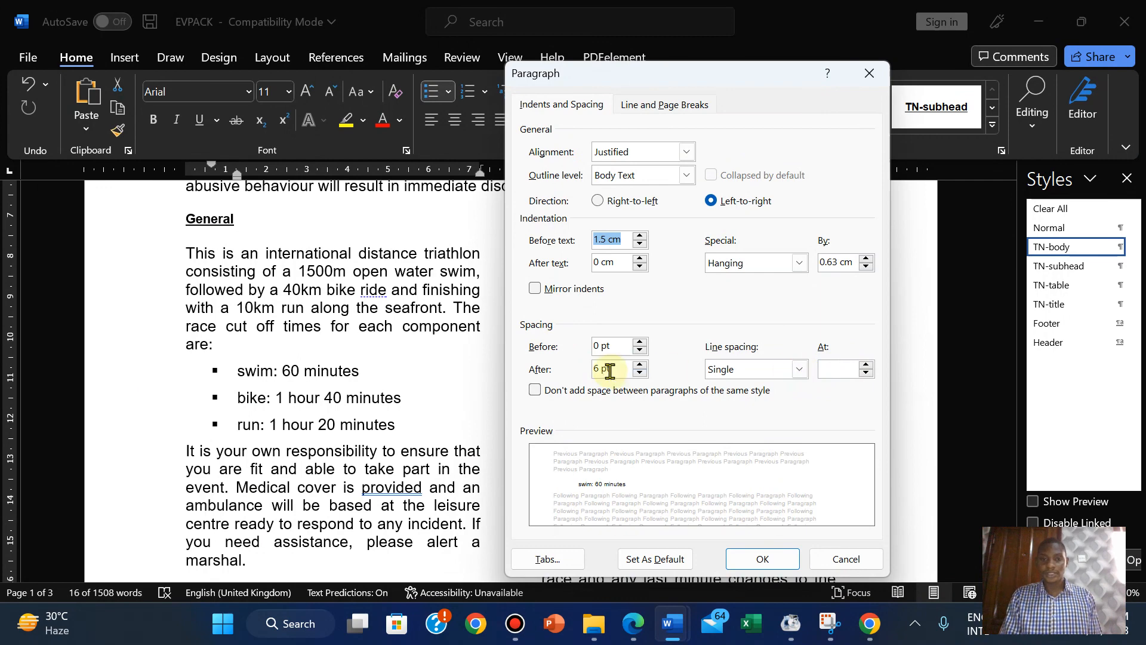
{"action": "left_click", "coordinate": [639, 366]}
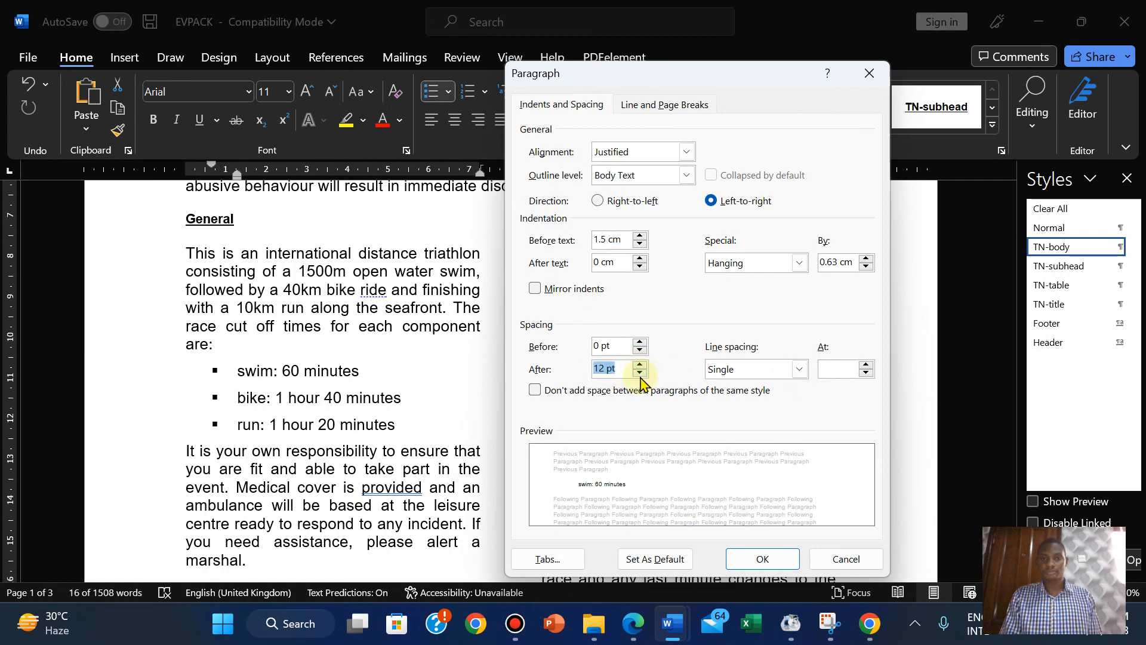
{"action": "left_click", "coordinate": [628, 630]}
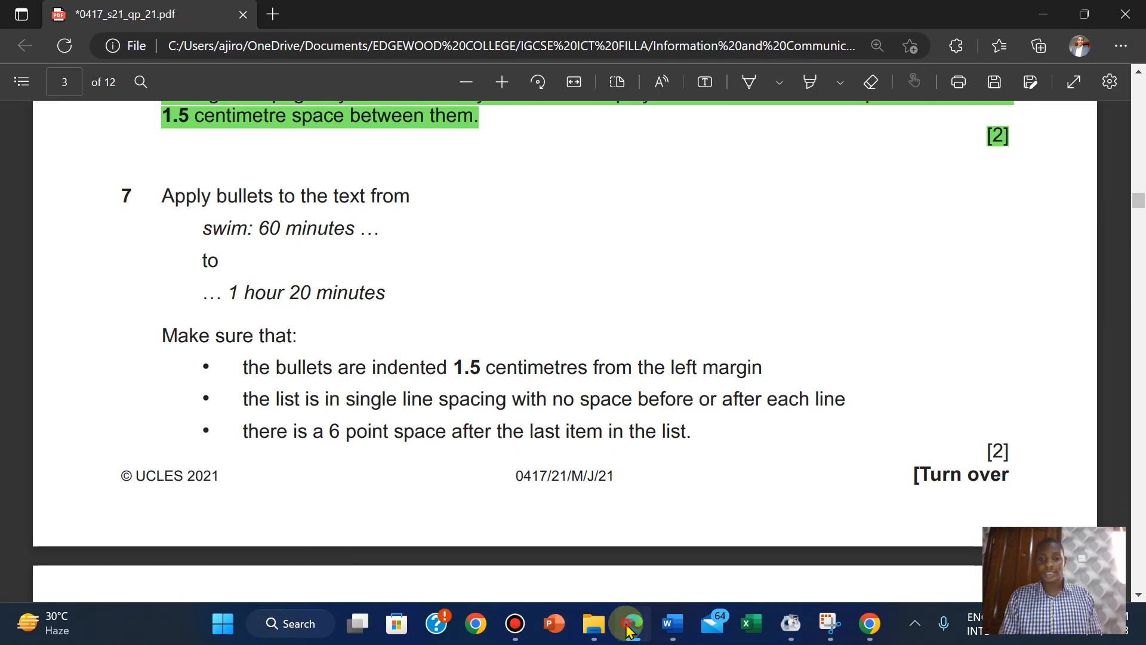
{"action": "left_click", "coordinate": [628, 630]}
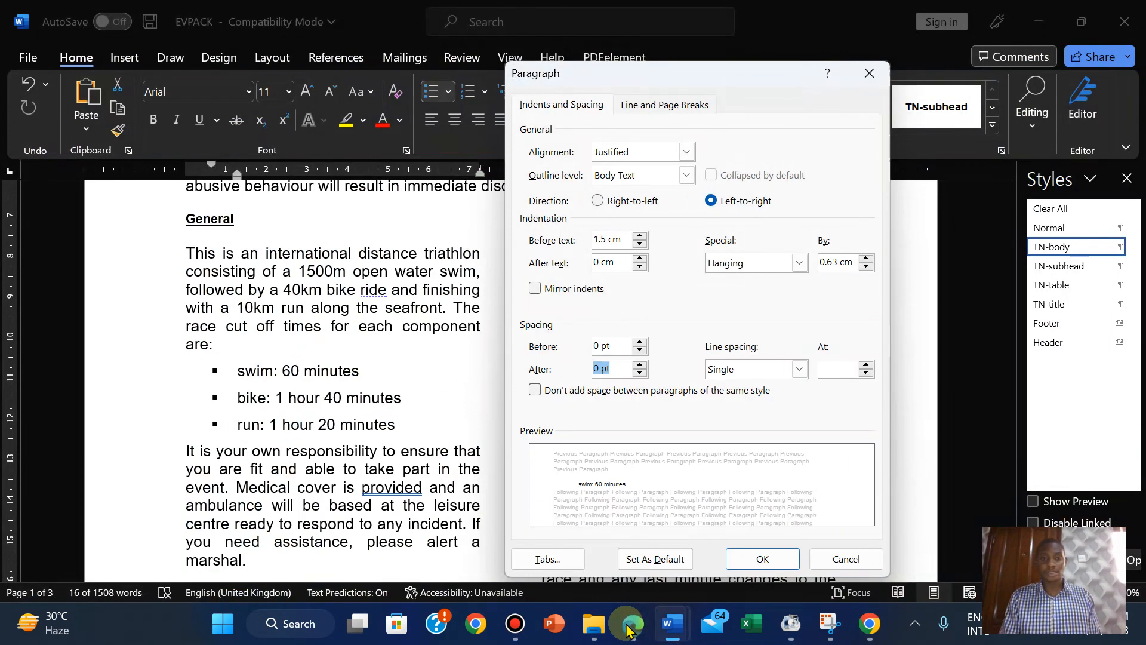
{"action": "left_click", "coordinate": [750, 559]}
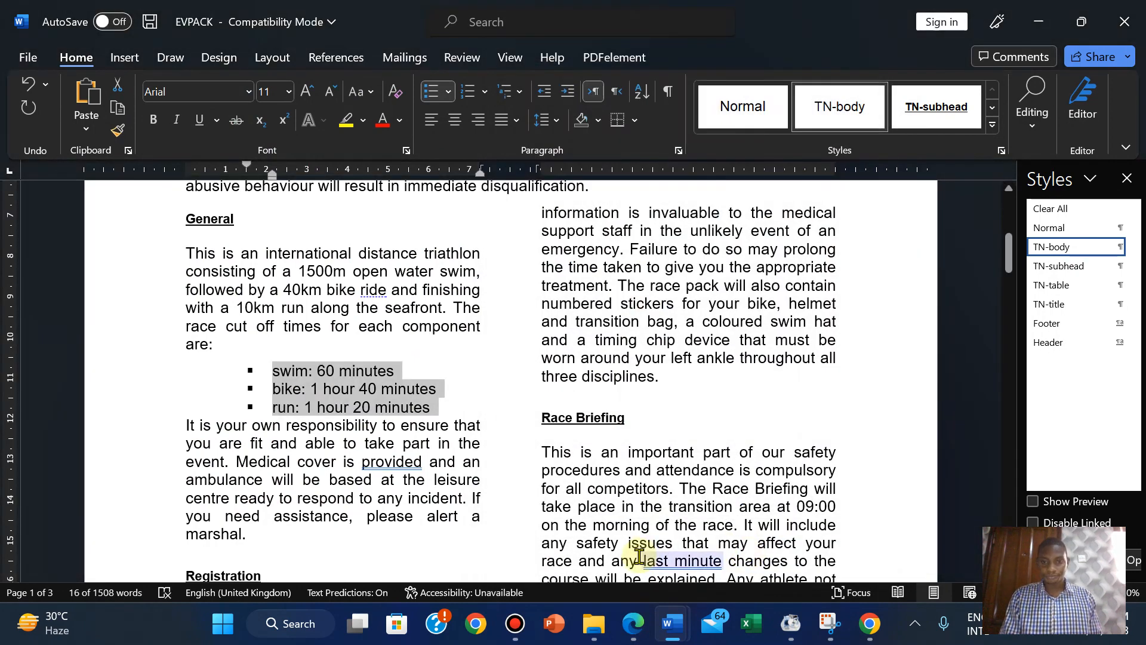
Add an empty, unbulleted line after the run item.
{"action": "left_click", "coordinate": [633, 622]}
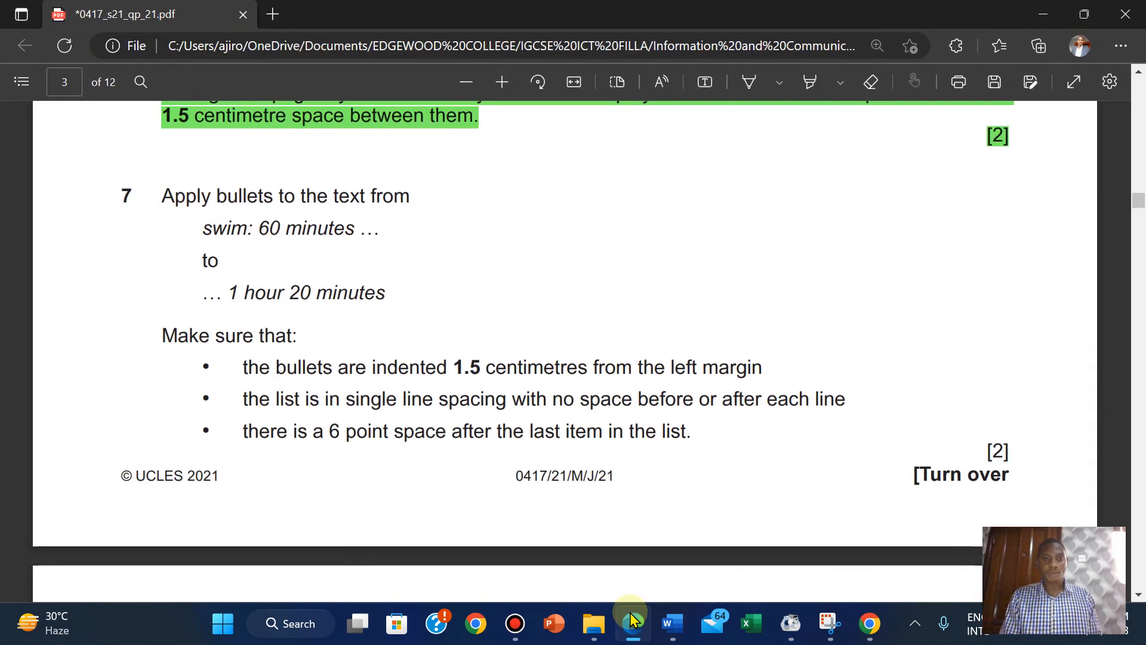
{"action": "left_click", "coordinate": [633, 621]}
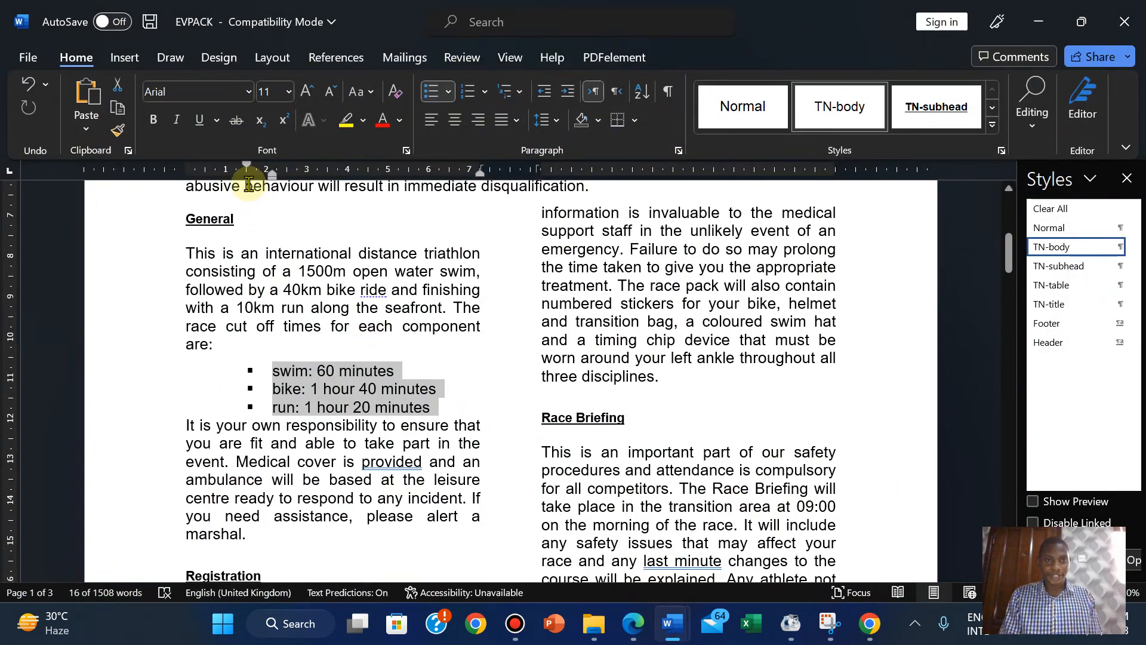
{"action": "left_click", "coordinate": [443, 407]}
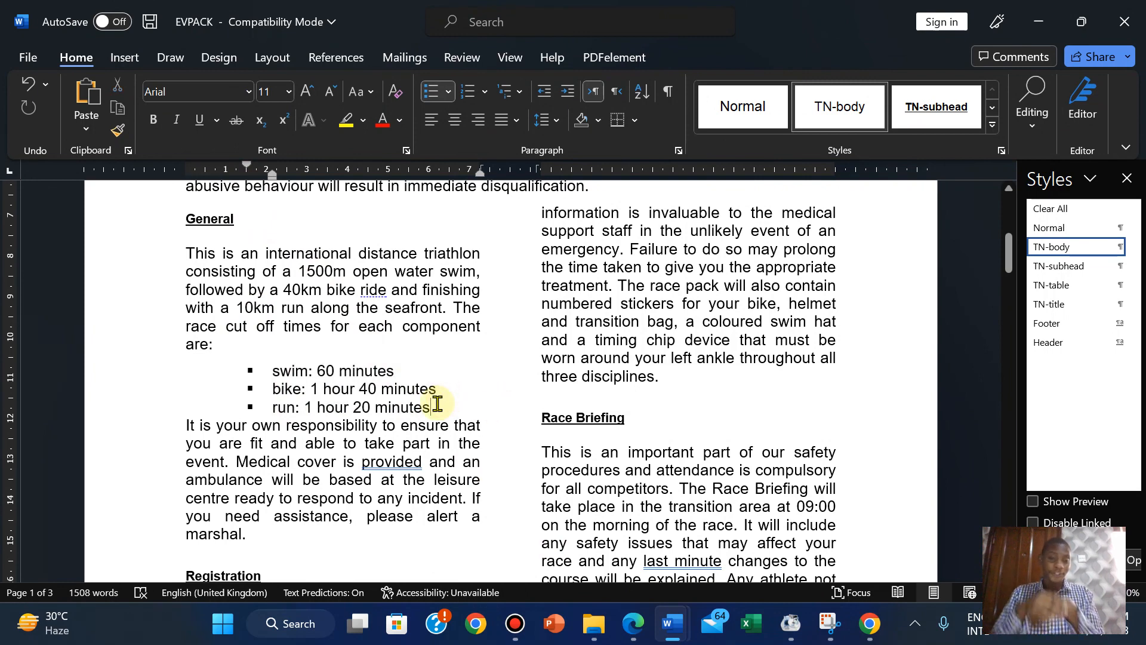
{"action": "key", "text": "Return"}
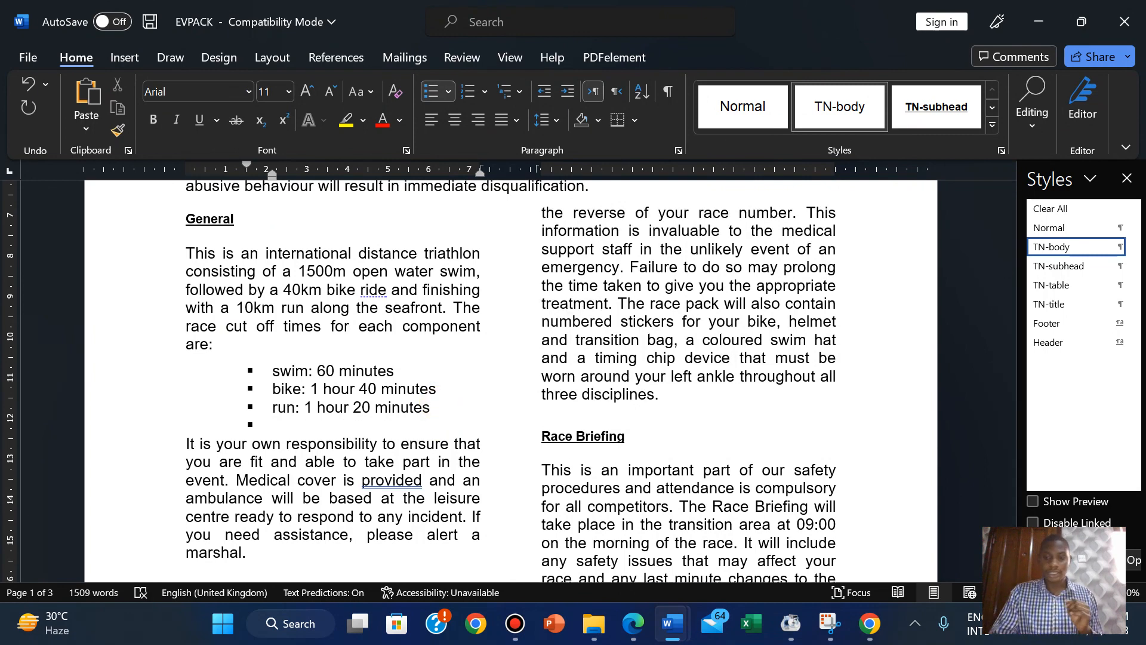
{"action": "key", "text": "BackSpace"}
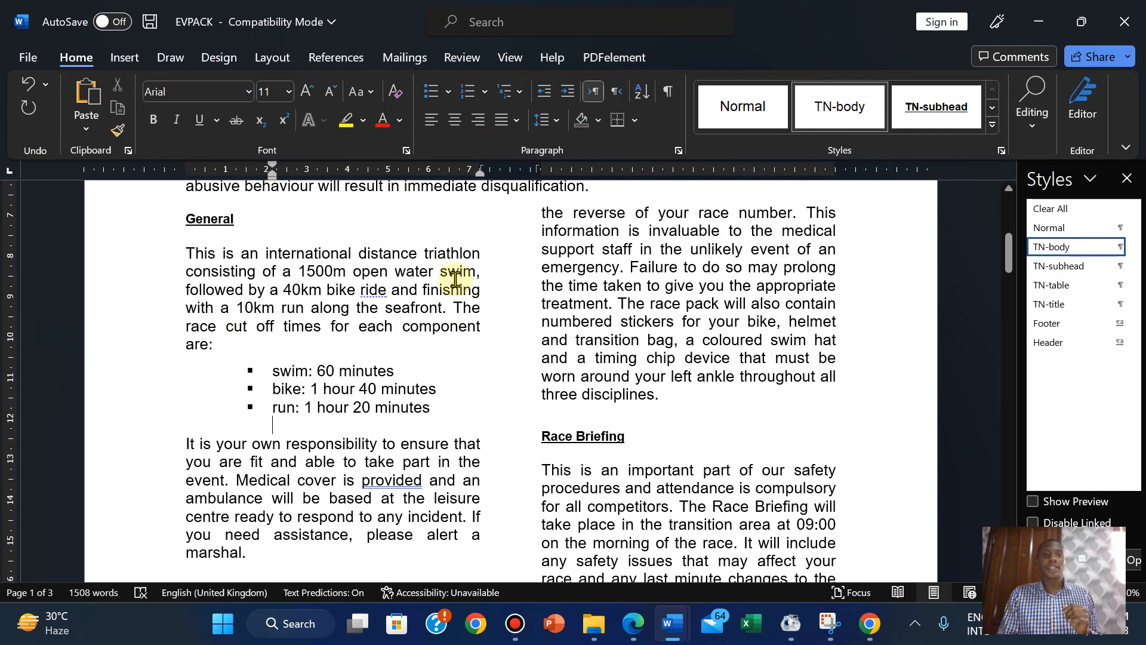
Shrink the empty line's font size down to 6 pt.
{"action": "left_click", "coordinate": [332, 92]}
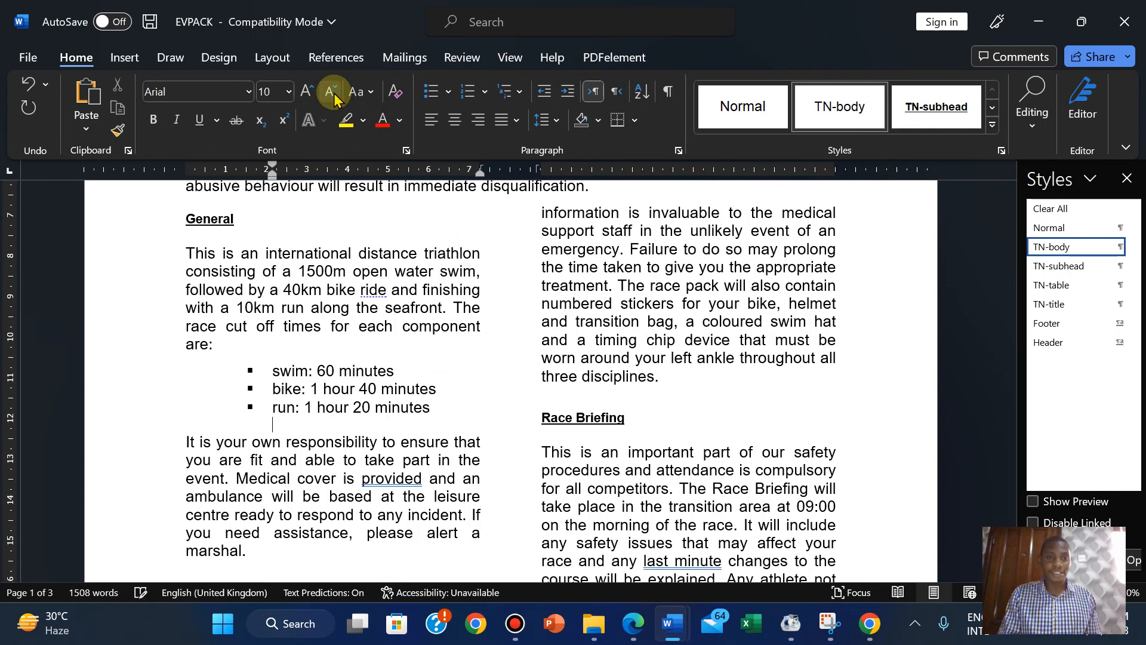
{"action": "left_click", "coordinate": [331, 92]}
{"action": "left_click", "coordinate": [331, 93]}
{"action": "left_click", "coordinate": [331, 93]}
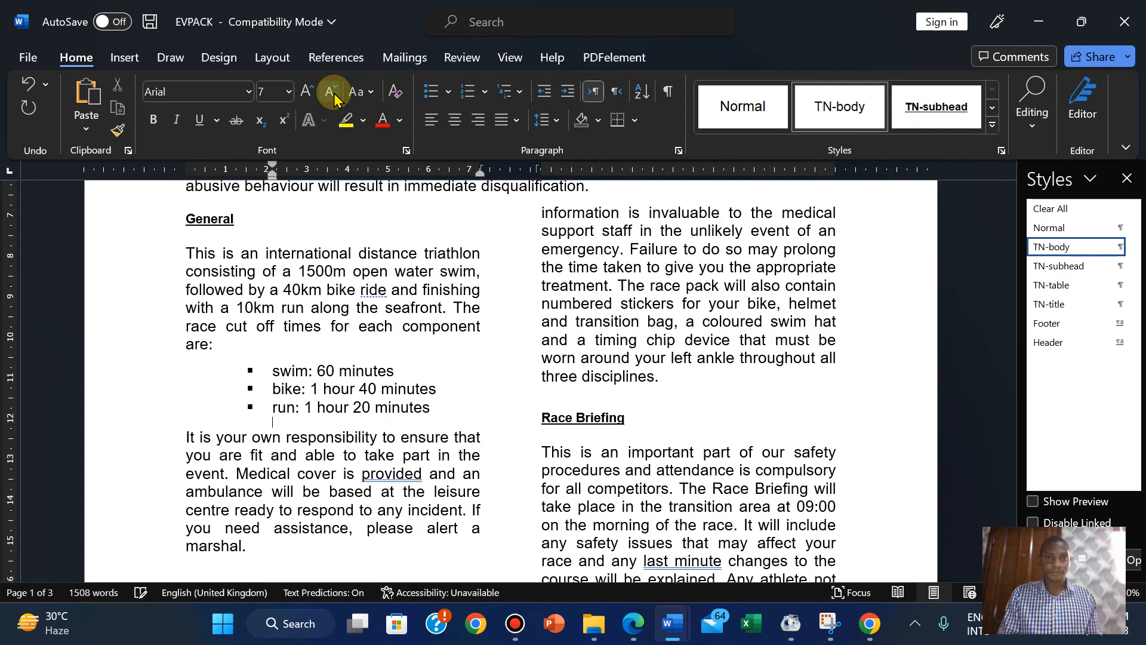
{"action": "left_click", "coordinate": [331, 93]}
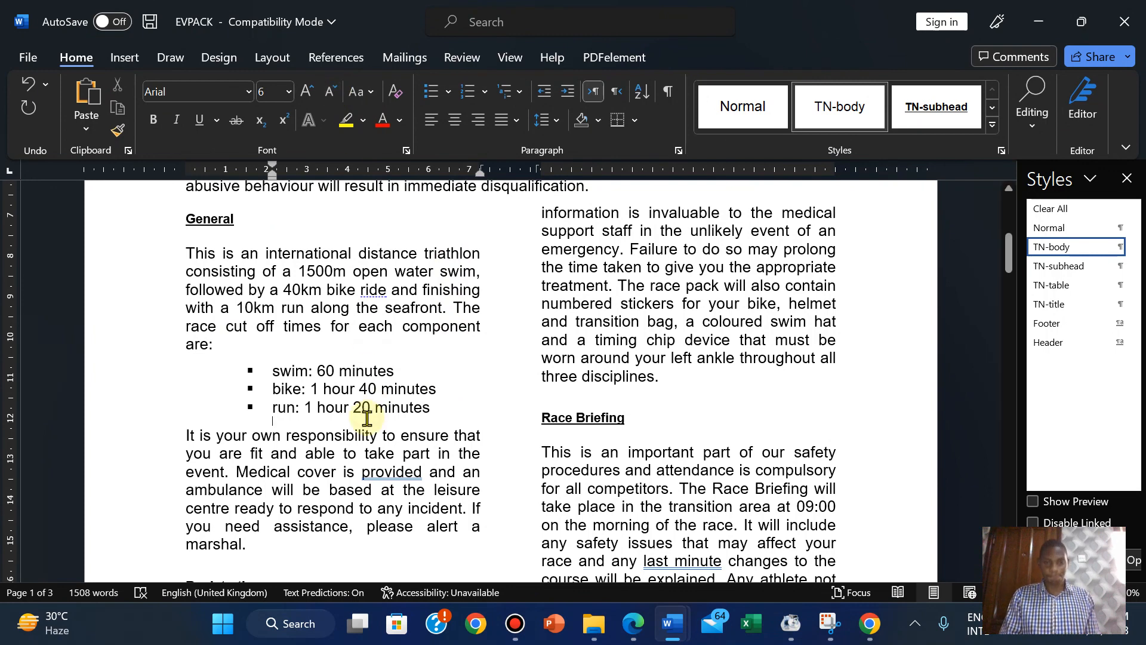
{"action": "left_click", "coordinate": [634, 635]}
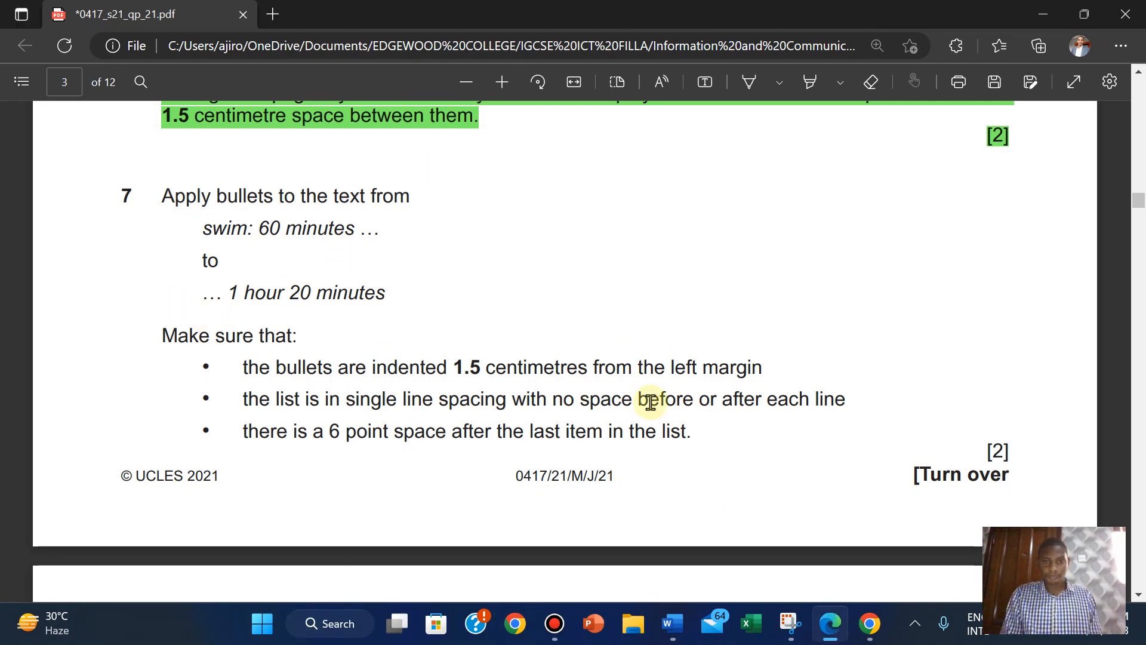
Highlight question 7 green and scroll down to question 8's TN-subhead style table.
{"action": "mouse_move", "coordinate": [164, 197]}
{"action": "left_mouse_down"}
{"action": "mouse_move", "coordinate": [548, 350]}
{"action": "mouse_move", "coordinate": [1027, 466]}
{"action": "mouse_move", "coordinate": [1007, 452]}
{"action": "left_mouse_up"}
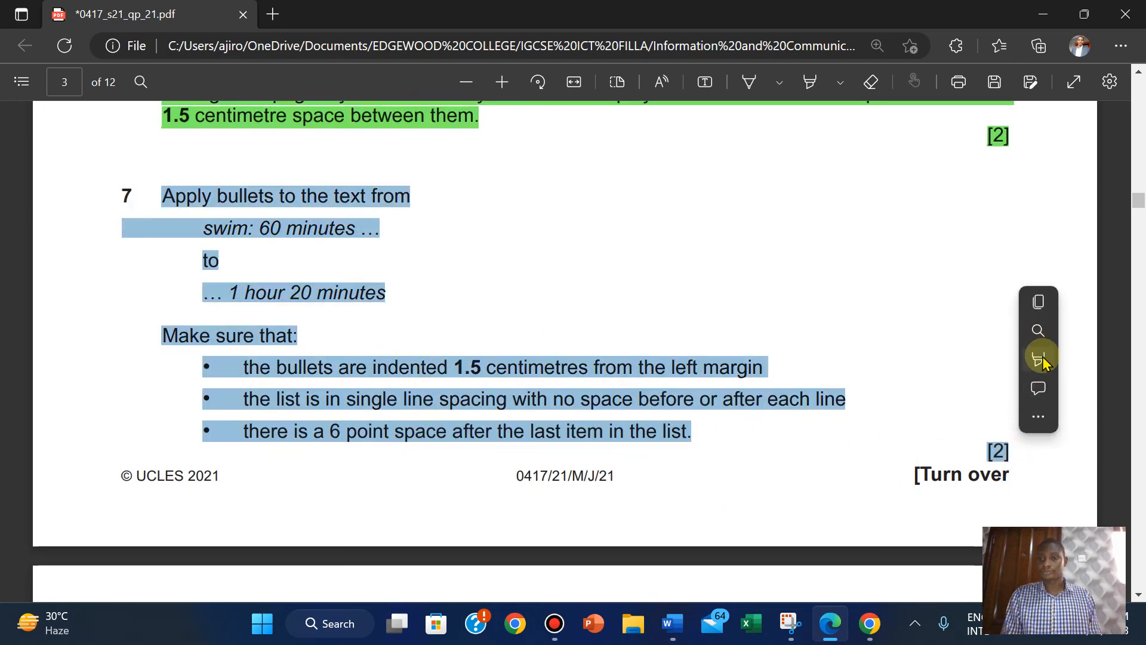
{"action": "mouse_move", "coordinate": [1009, 366]}
{"action": "left_click", "coordinate": [895, 387]}
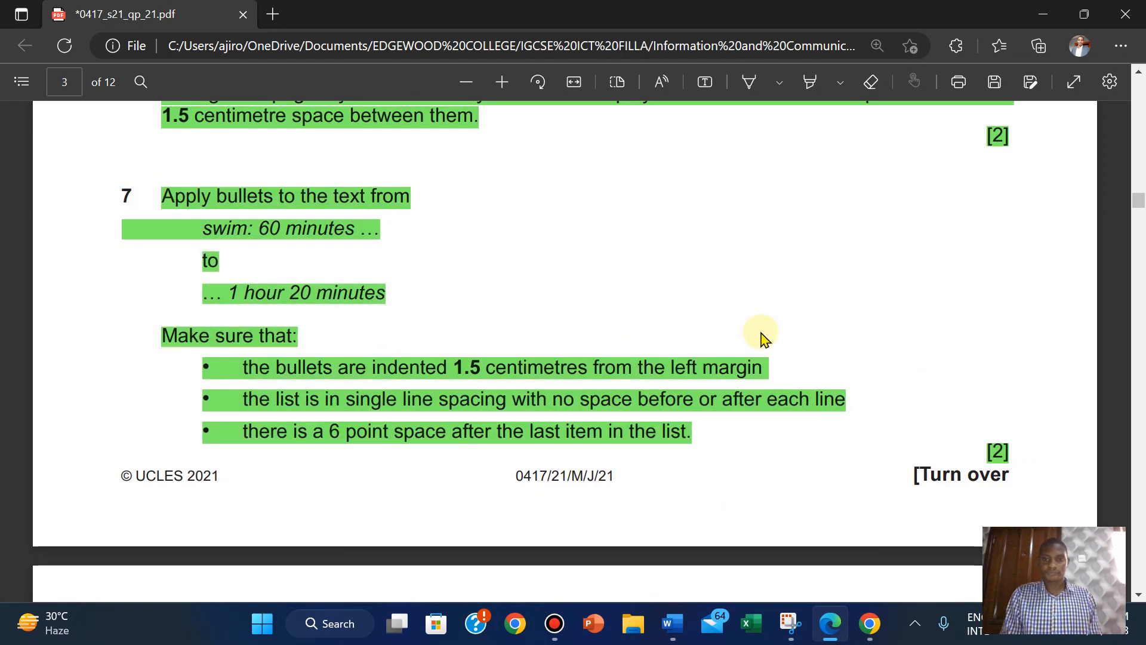
{"action": "scroll", "coordinate": [748, 326], "scroll_direction": "down", "scroll_amount": 3}
{"action": "scroll", "coordinate": [748, 325], "scroll_direction": "down", "scroll_amount": 6}
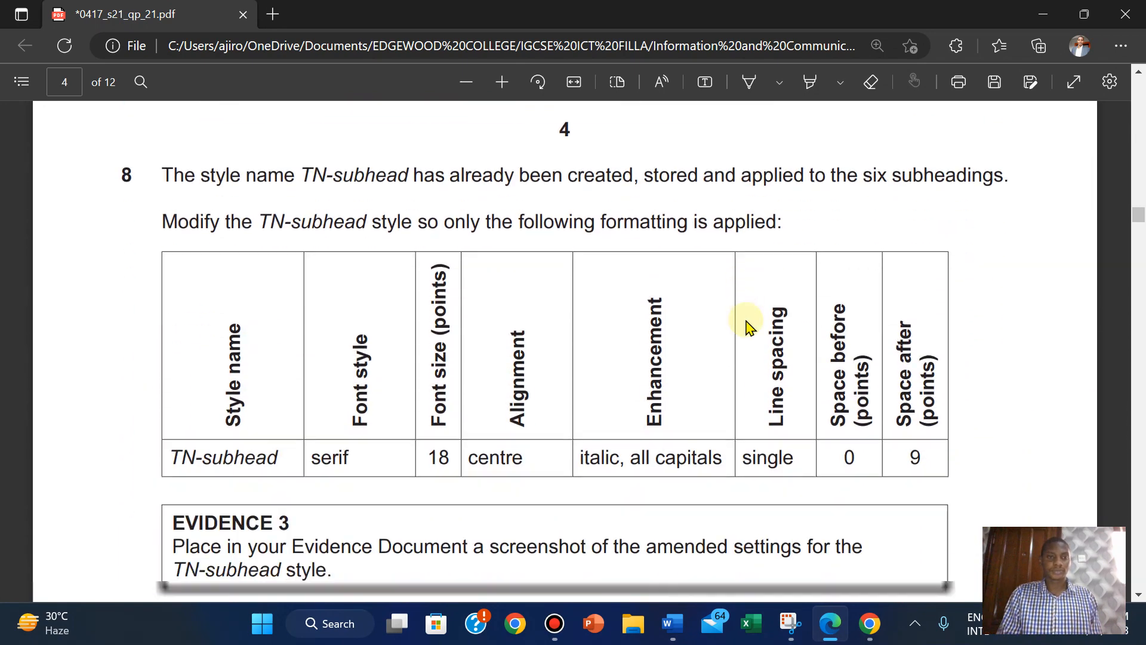
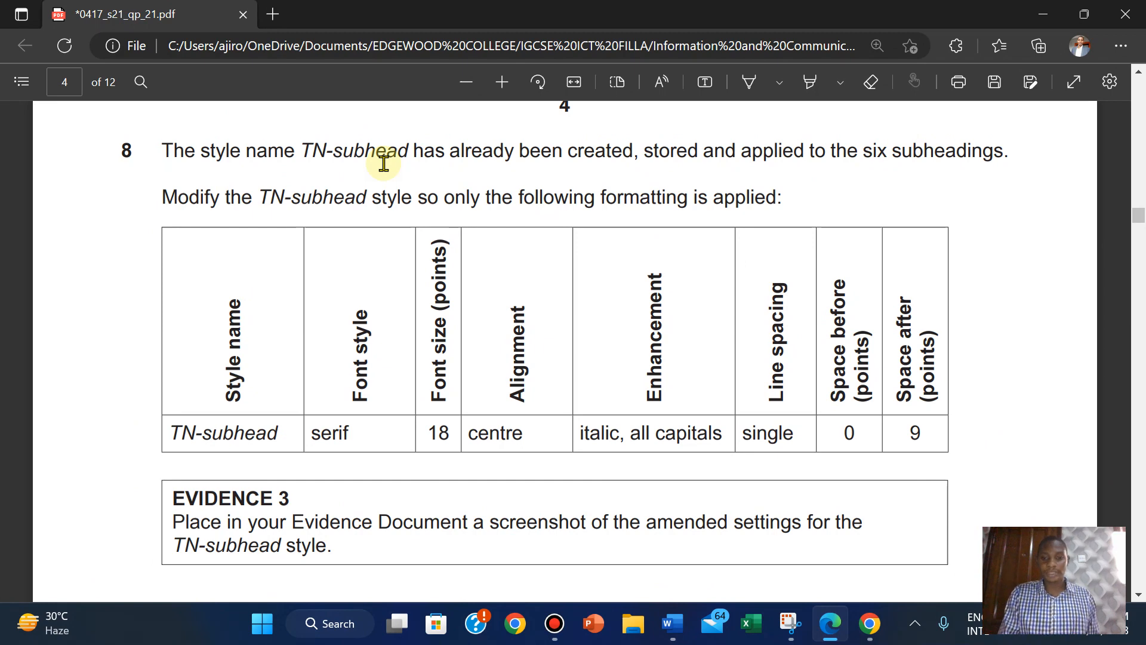
Bring EVPACK to the front and open Modify Style for the TN-subhead style.
{"action": "left_click", "coordinate": [673, 626]}
{"action": "left_click", "coordinate": [579, 527]}
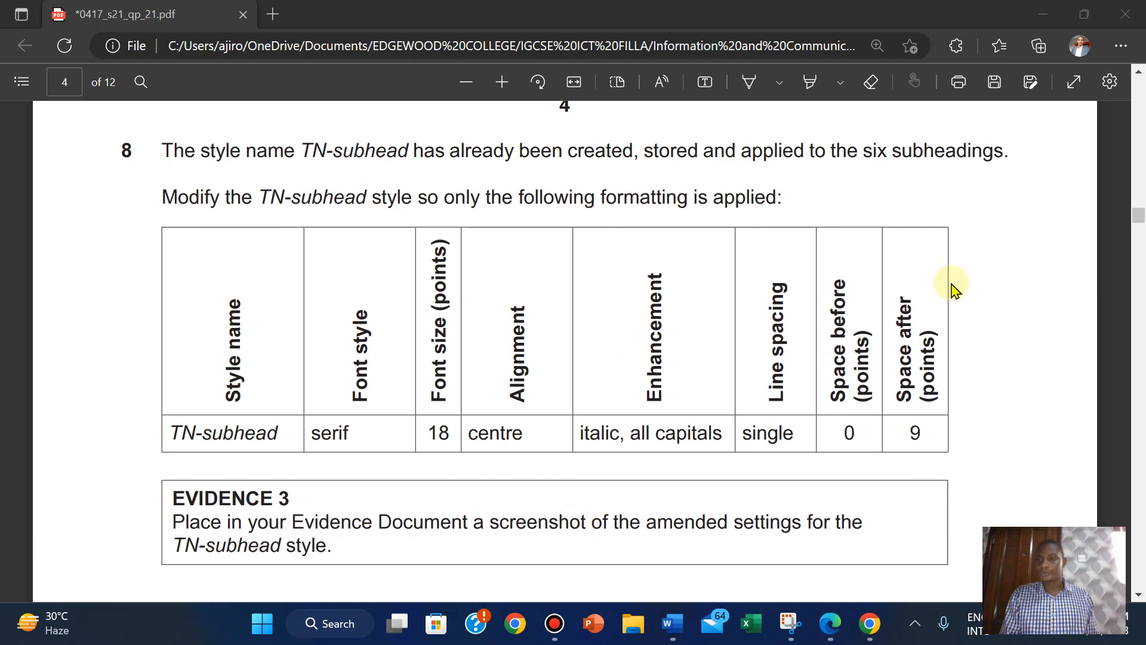
{"action": "mouse_move", "coordinate": [673, 625]}
{"action": "left_click", "coordinate": [584, 538]}
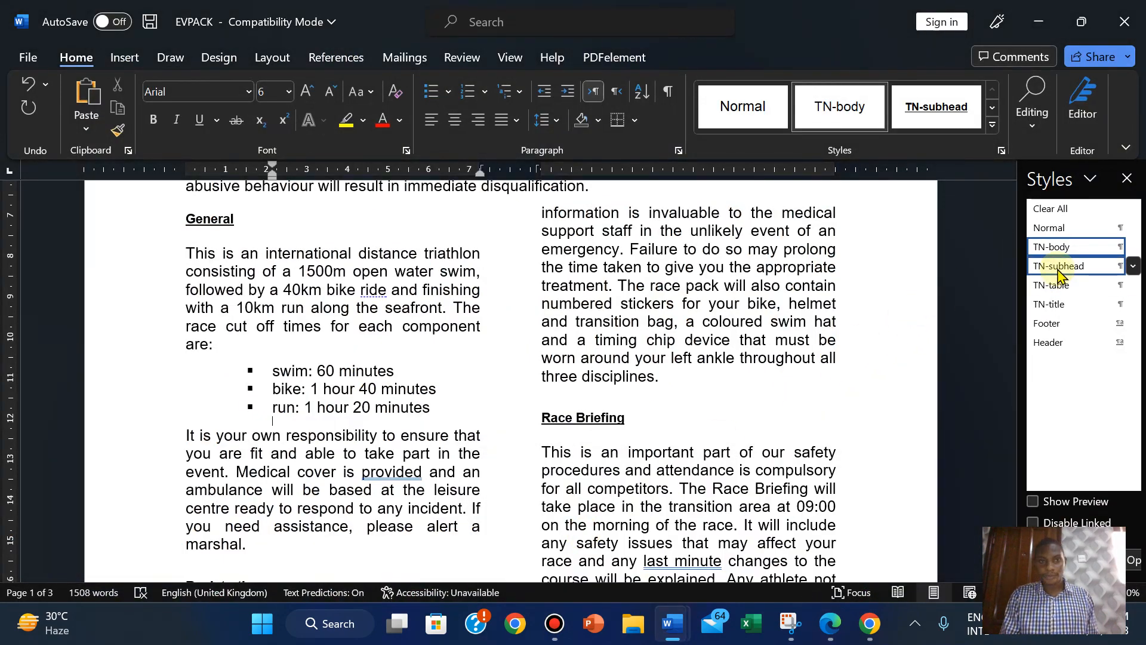
{"action": "left_click_drag", "start_coordinate": [1013, 260], "coordinate": [1003, 196]}
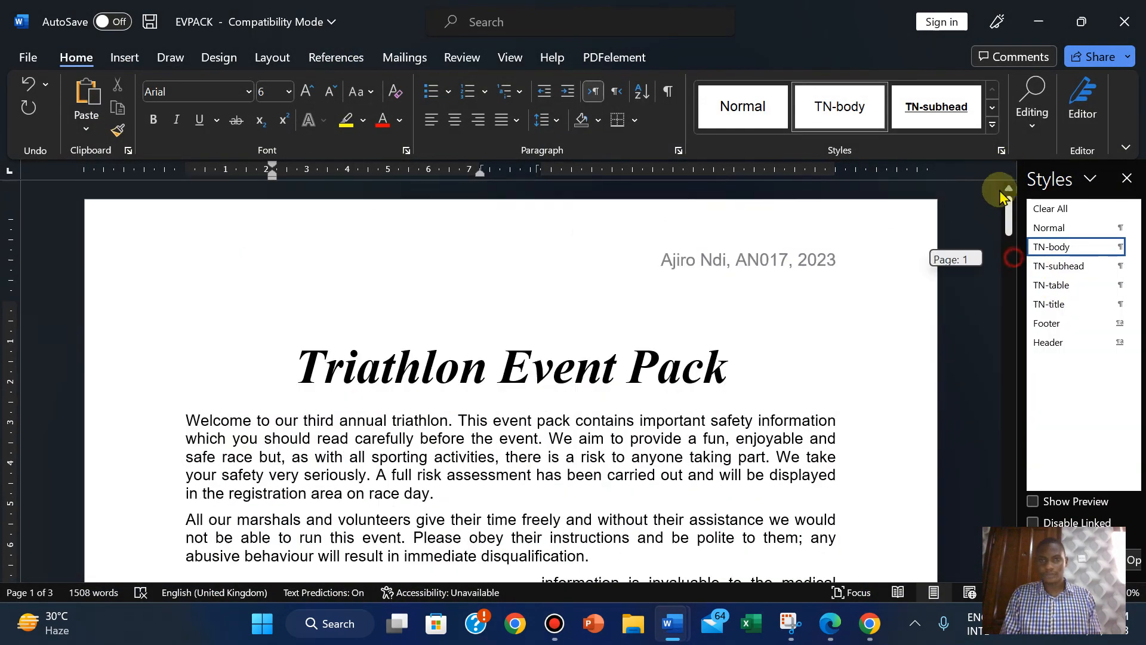
{"action": "left_click", "coordinate": [258, 310]}
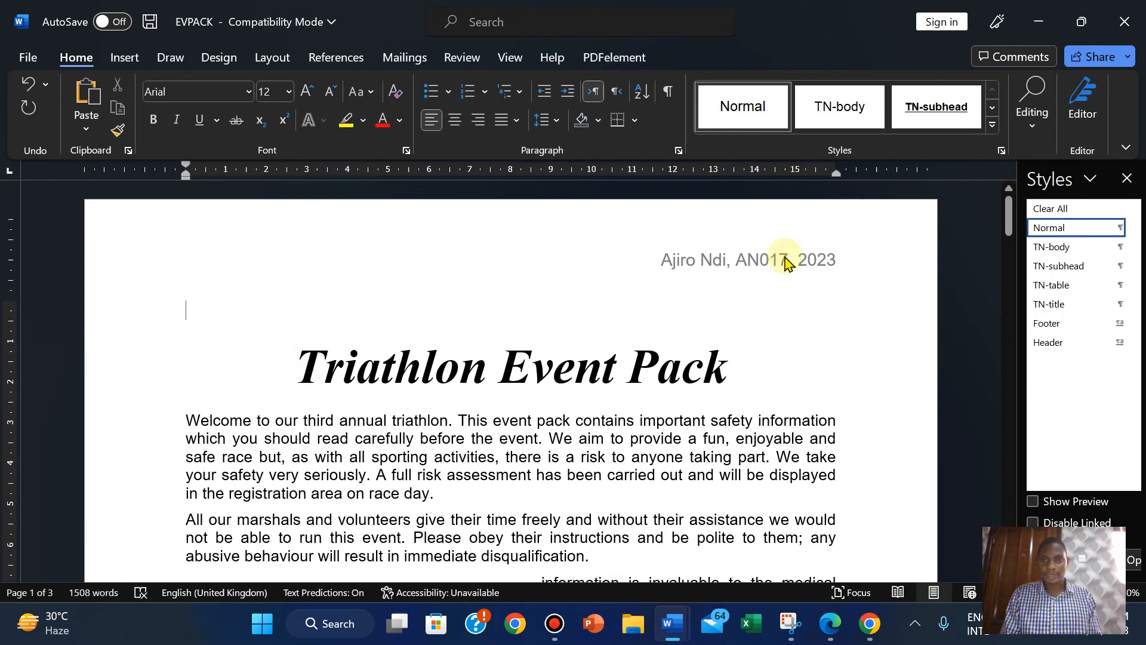
{"action": "right_click", "coordinate": [1044, 269]}
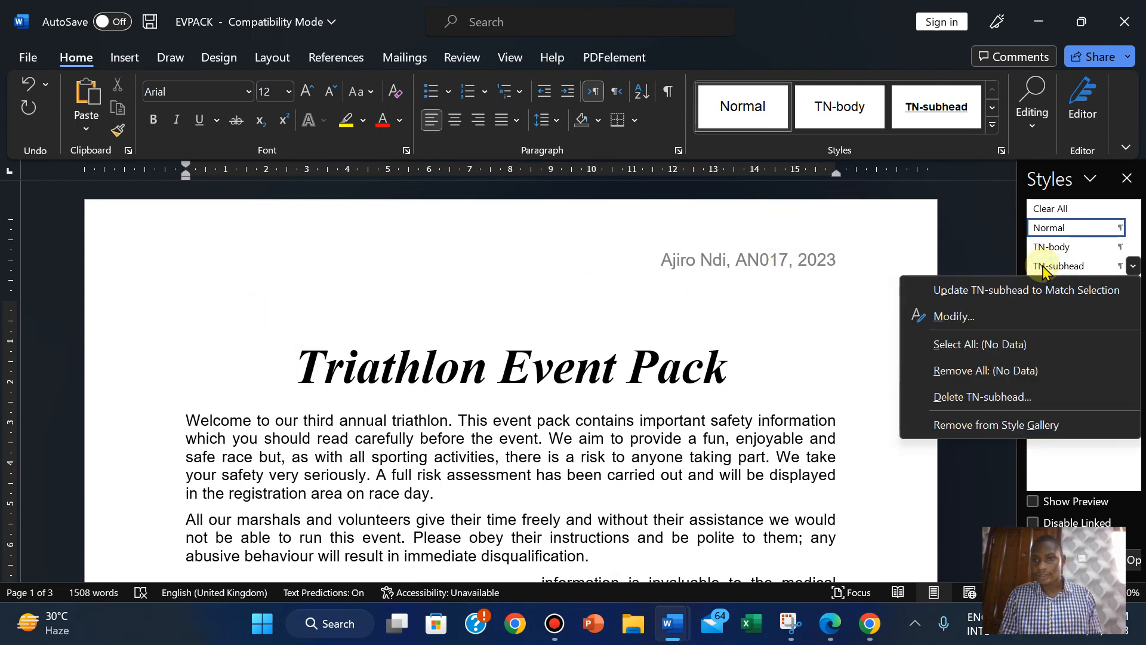
{"action": "left_click", "coordinate": [976, 318]}
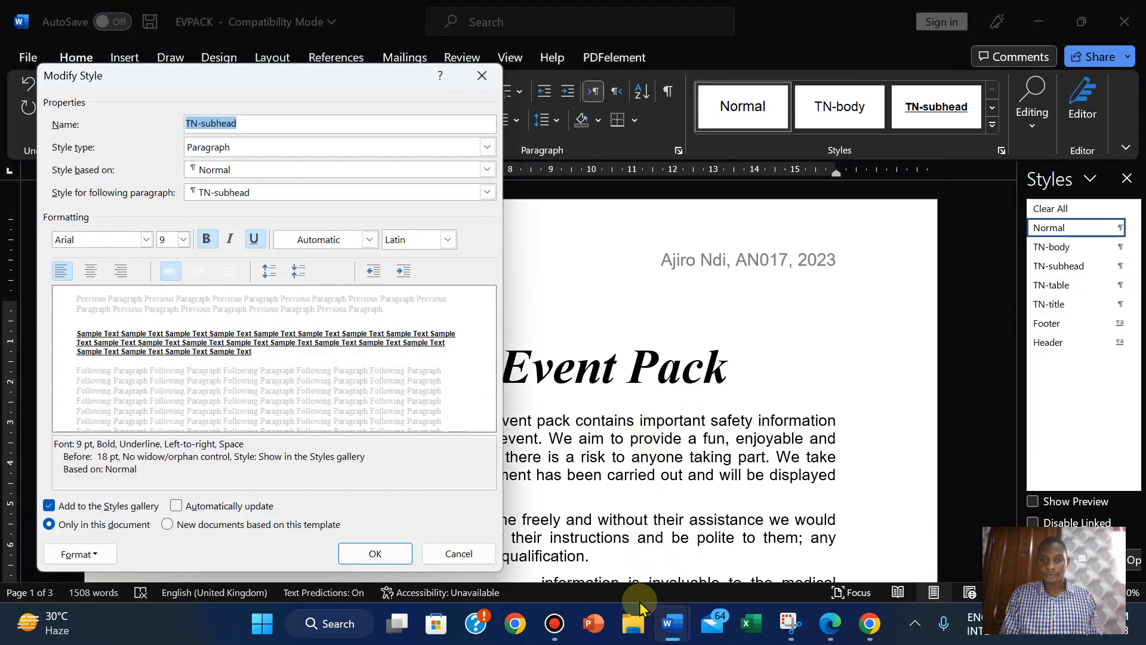
Set the TN-subhead font to Times New Roman after checking the exam brief.
{"action": "left_click_drag", "start_coordinate": [834, 623], "coordinate": [670, 618]}
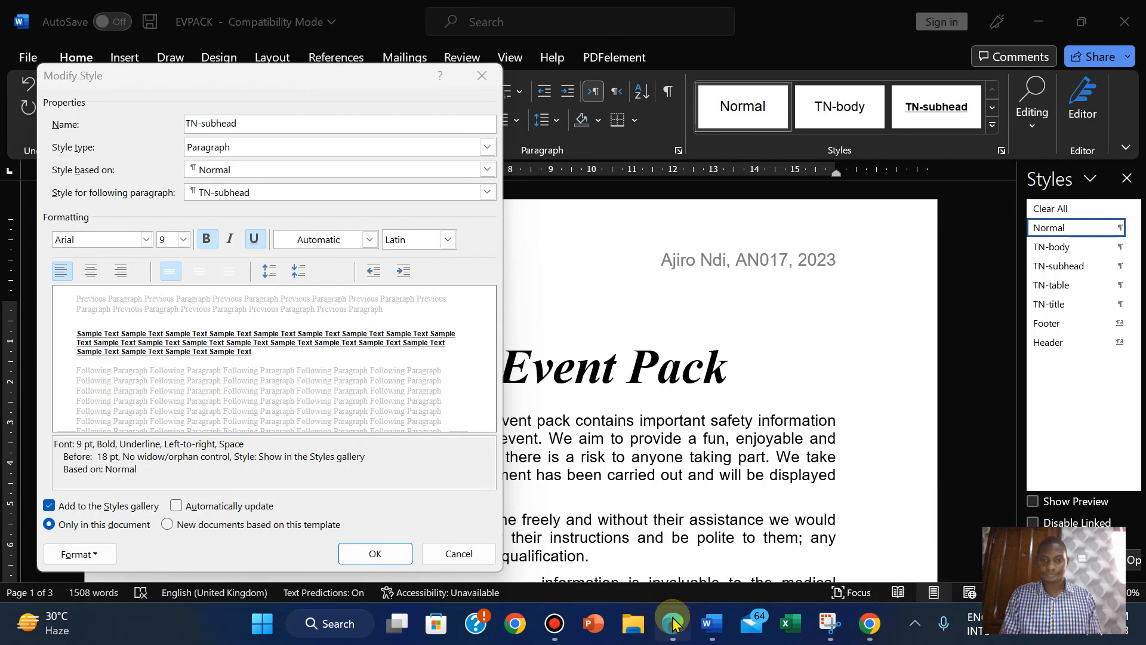
{"action": "left_click", "coordinate": [673, 620]}
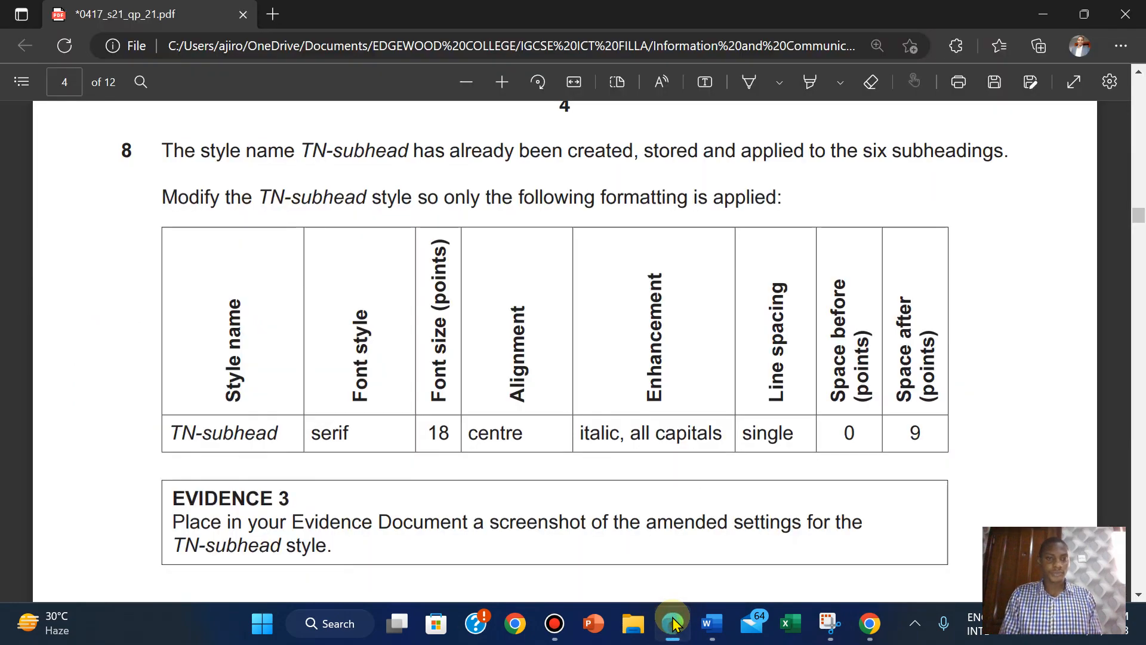
{"action": "left_click", "coordinate": [673, 622]}
{"action": "left_click", "coordinate": [673, 623]}
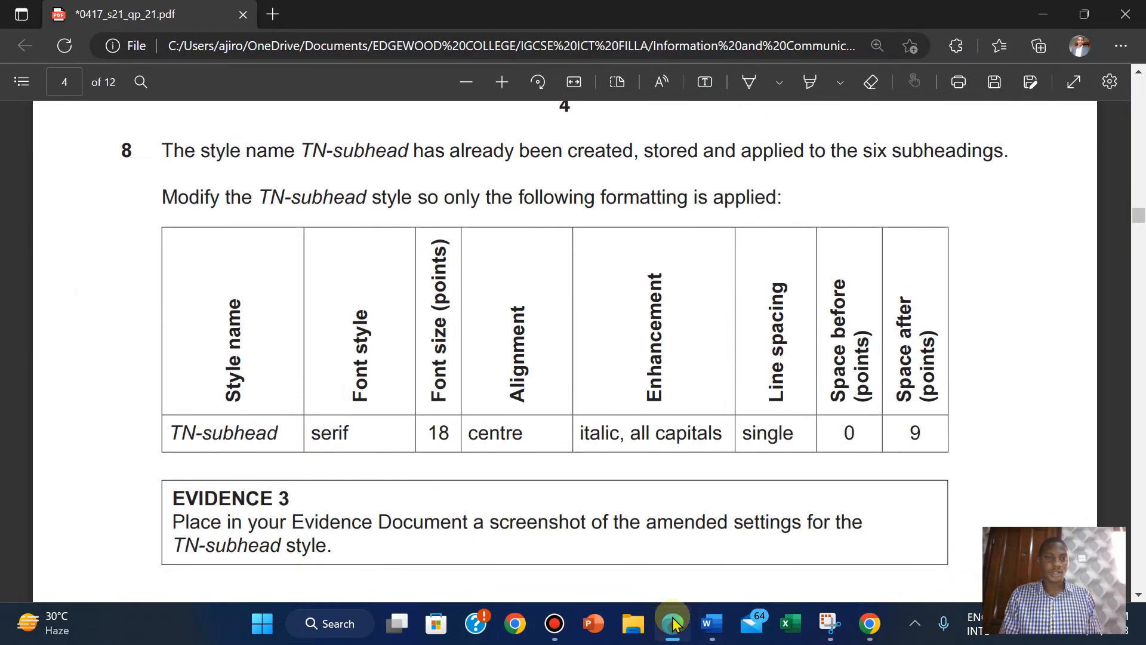
{"action": "left_click", "coordinate": [673, 622]}
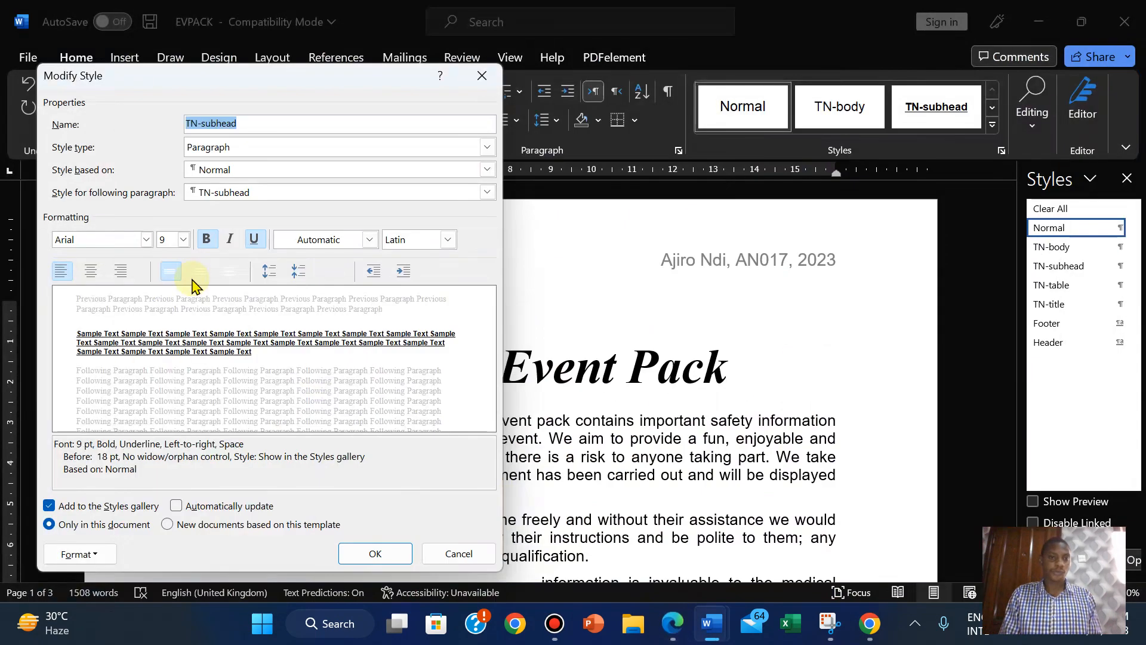
{"action": "left_click", "coordinate": [147, 239]}
{"action": "left_click", "coordinate": [117, 343]}
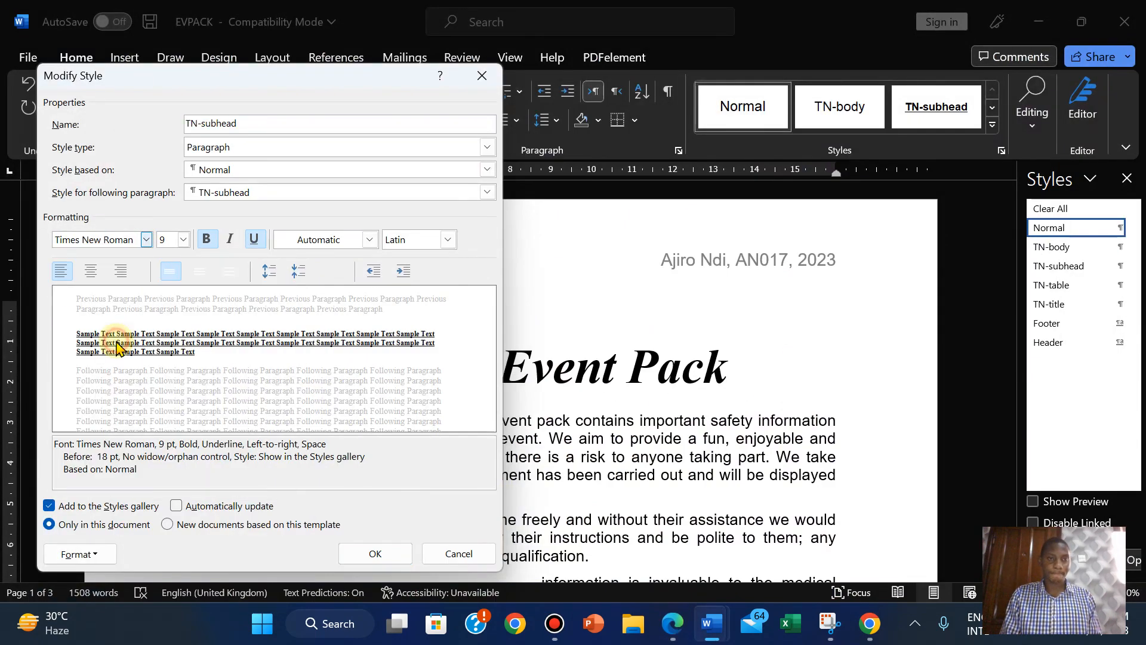
{"action": "left_click", "coordinate": [674, 624]}
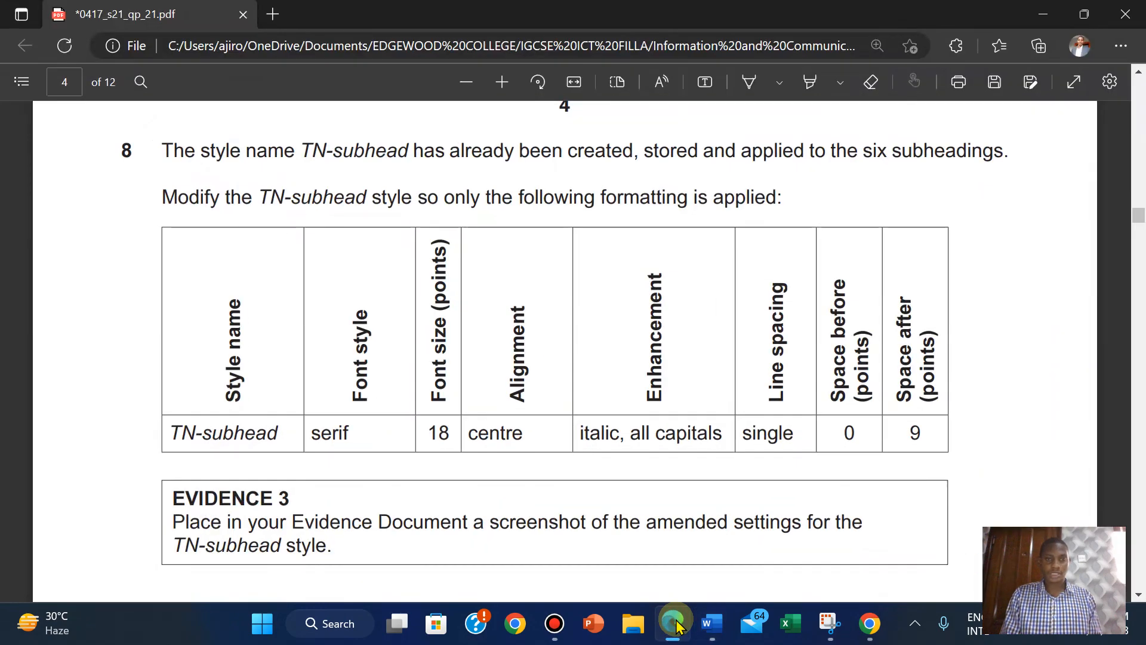
{"action": "left_click", "coordinate": [675, 624]}
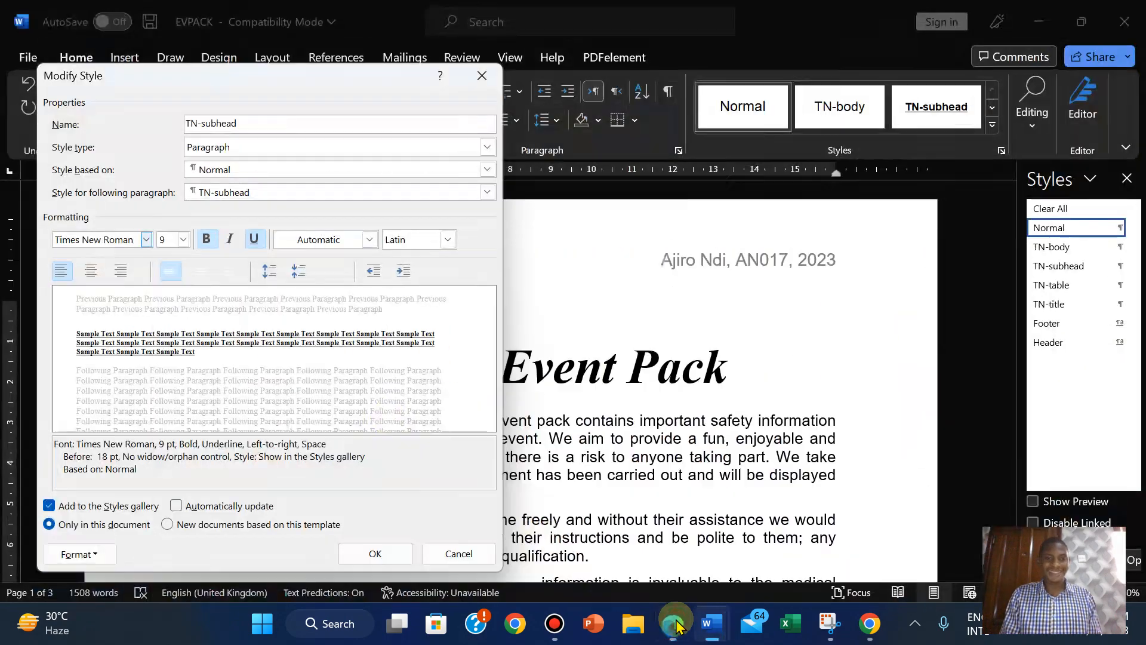
Make TN-subhead 18 pt, centred and not bold, checking each against the exam brief.
{"action": "left_click", "coordinate": [173, 239]}
{"action": "type", "text": "18"}
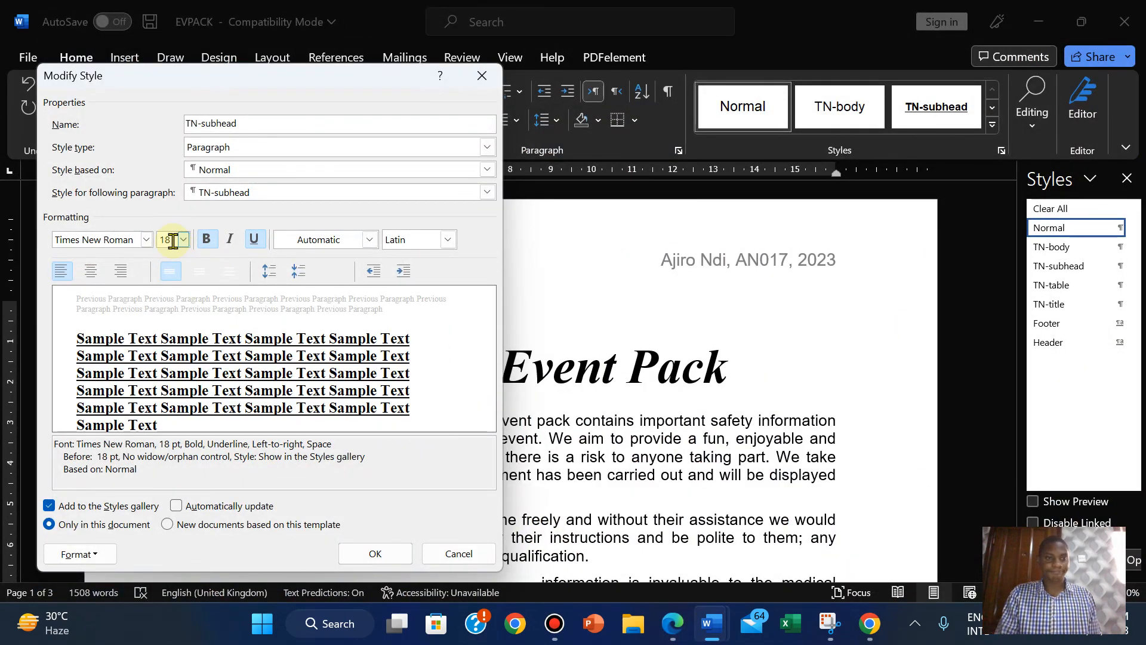
{"action": "left_click", "coordinate": [674, 624]}
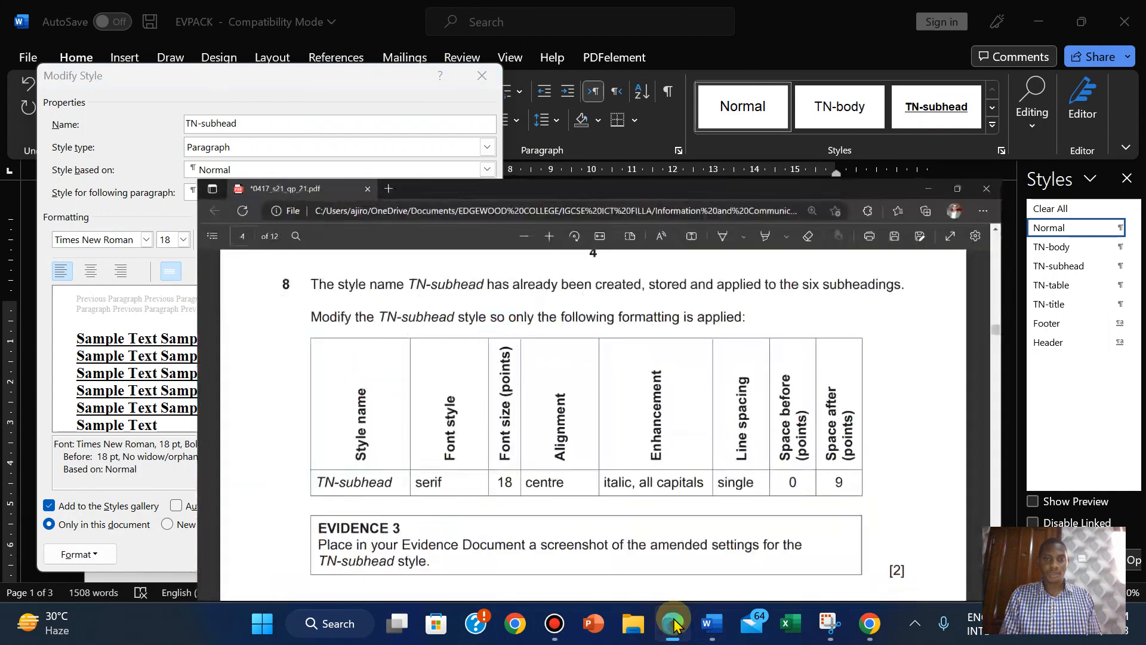
{"action": "left_click", "coordinate": [675, 624]}
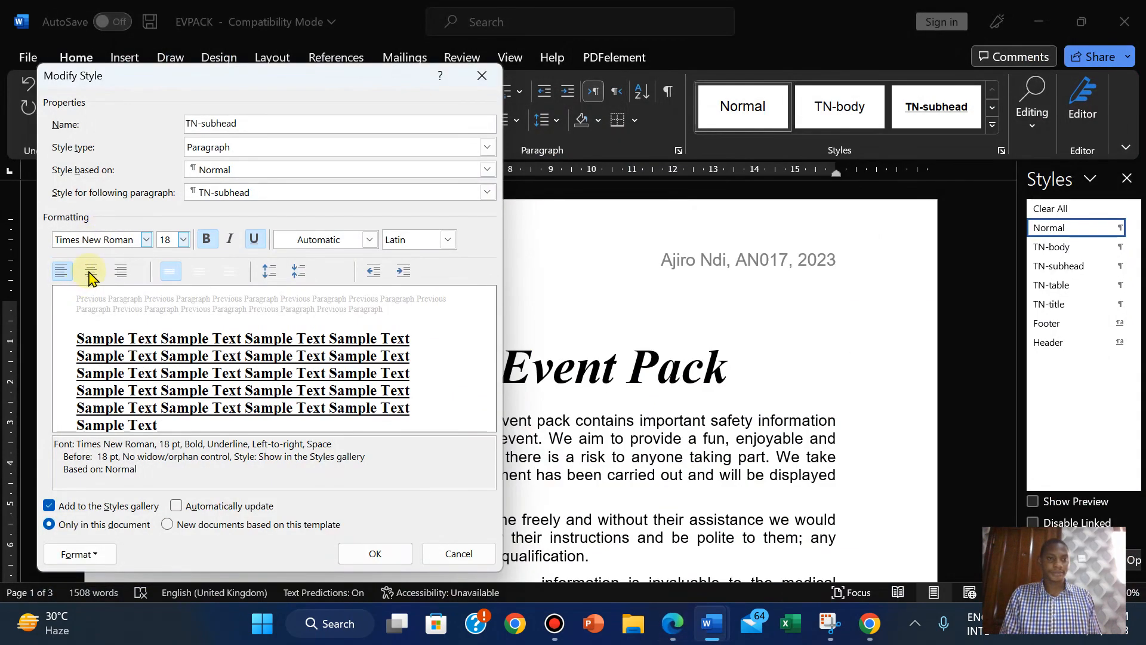
{"action": "left_click", "coordinate": [90, 271]}
{"action": "left_click", "coordinate": [673, 624]}
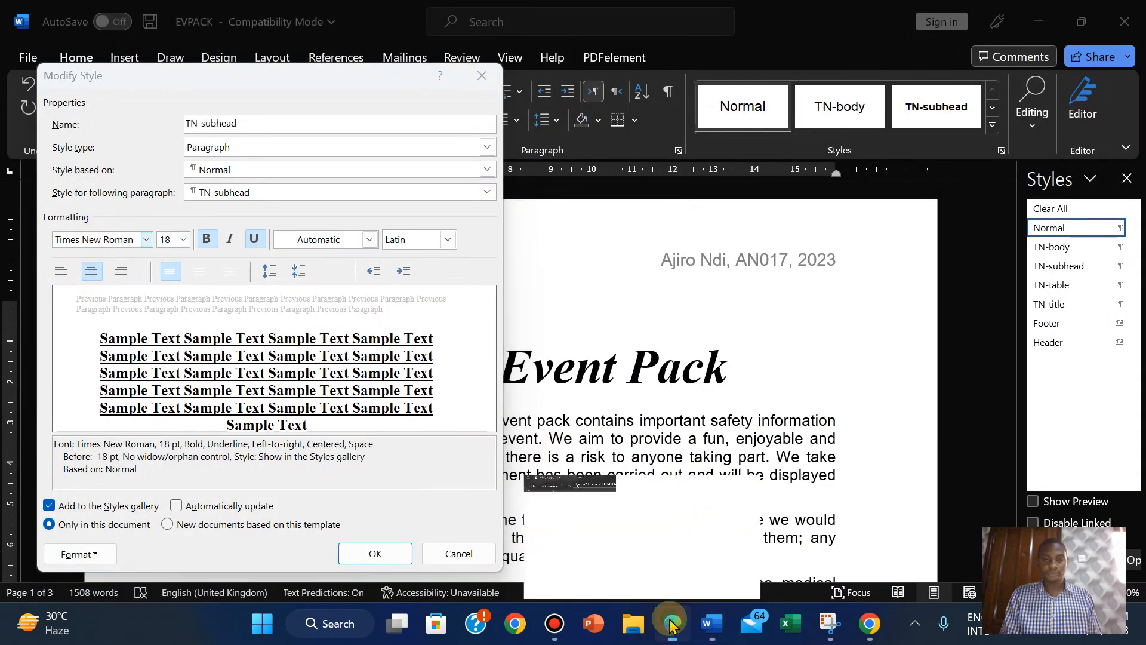
{"action": "left_click", "coordinate": [673, 624]}
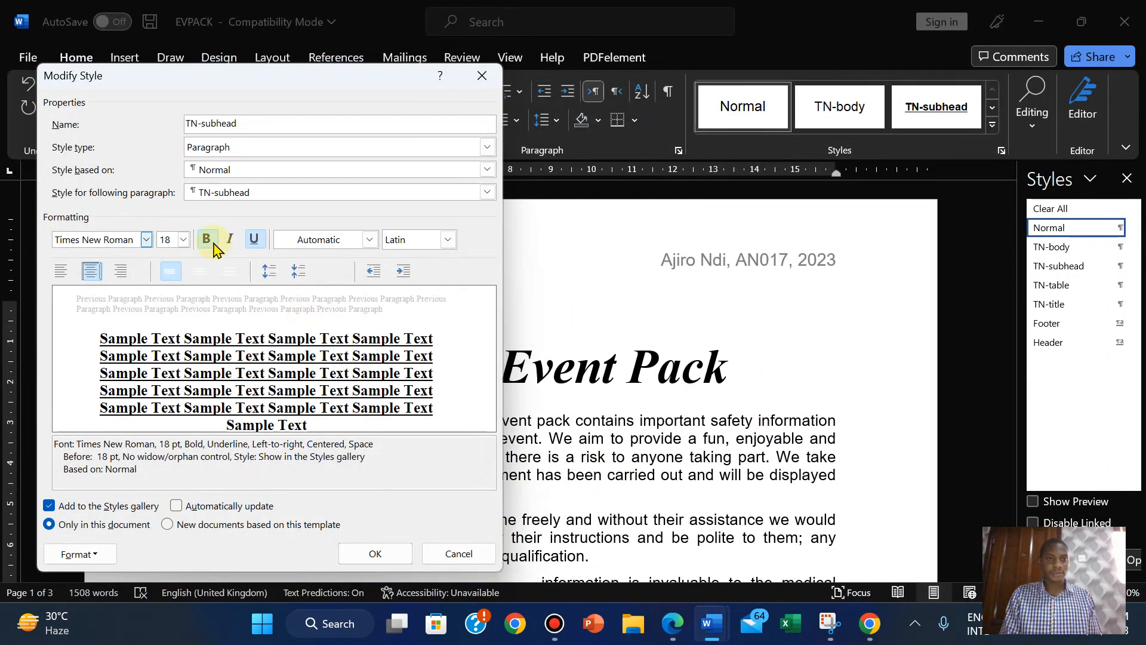
{"action": "left_click", "coordinate": [207, 240]}
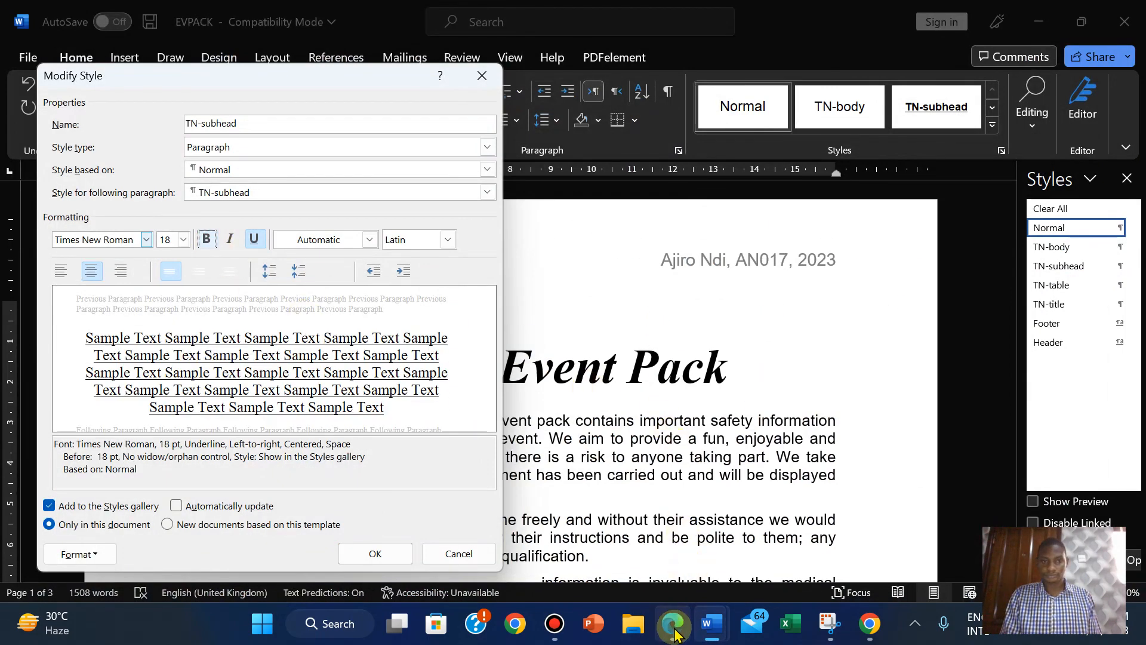
{"action": "left_click", "coordinate": [673, 624]}
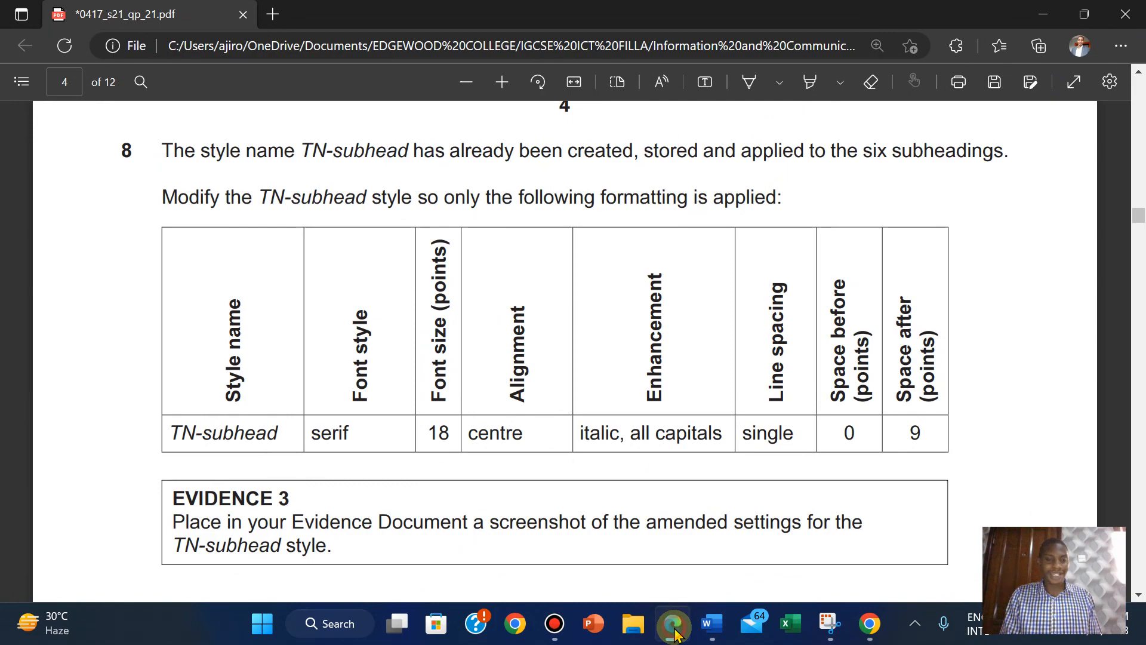
{"action": "left_click", "coordinate": [673, 624]}
Turn on All caps in the TN-subhead font settings, checking against the exam paper.
{"action": "left_click", "coordinate": [73, 552]}
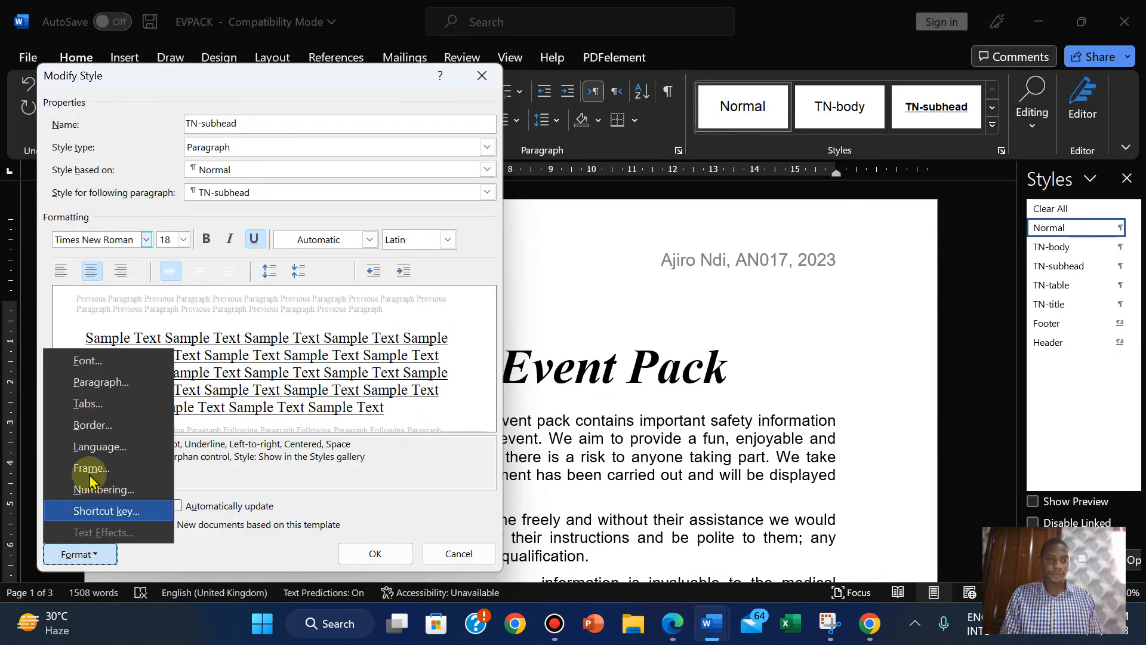
{"action": "left_click", "coordinate": [87, 361]}
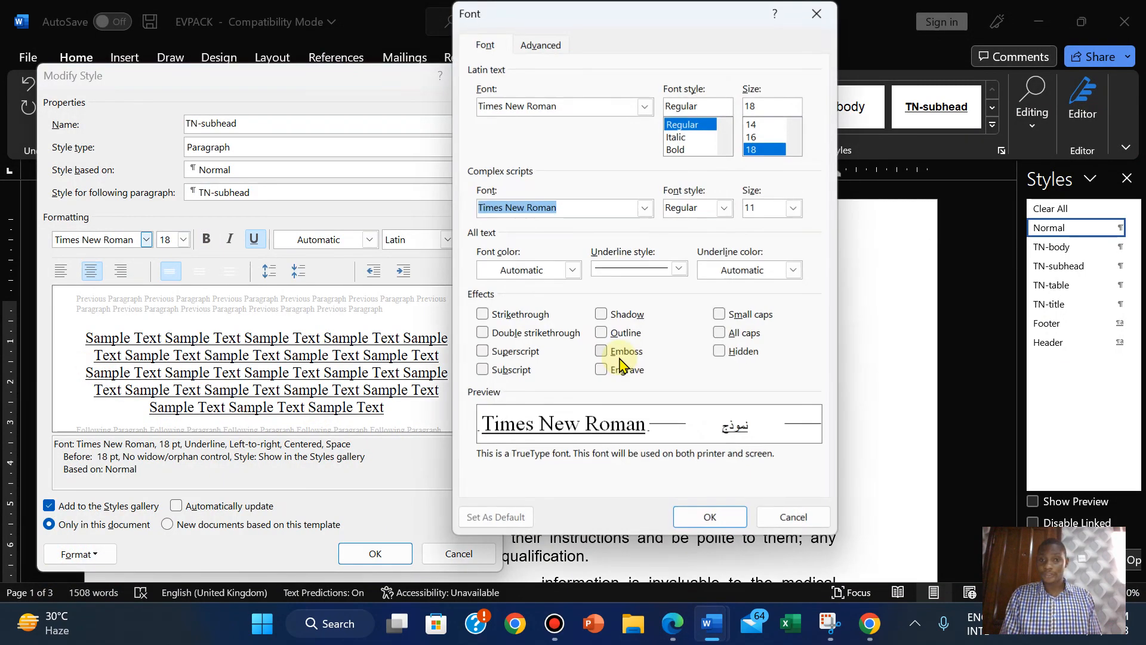
{"action": "left_click", "coordinate": [720, 332]}
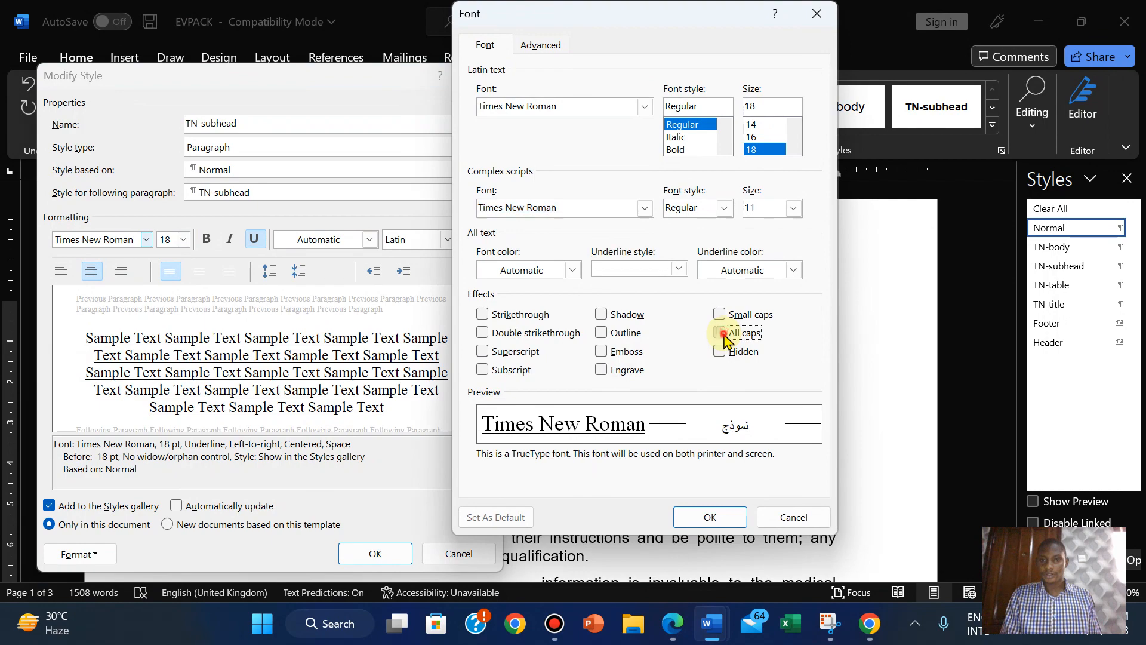
{"action": "left_click", "coordinate": [711, 517]}
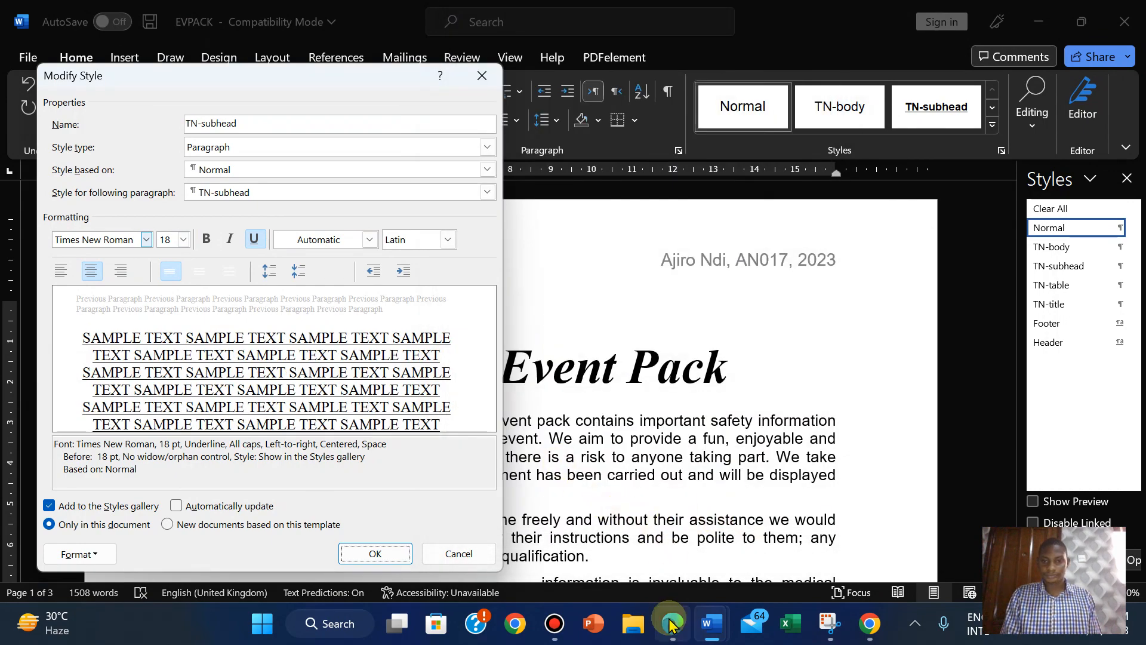
{"action": "left_click", "coordinate": [672, 624]}
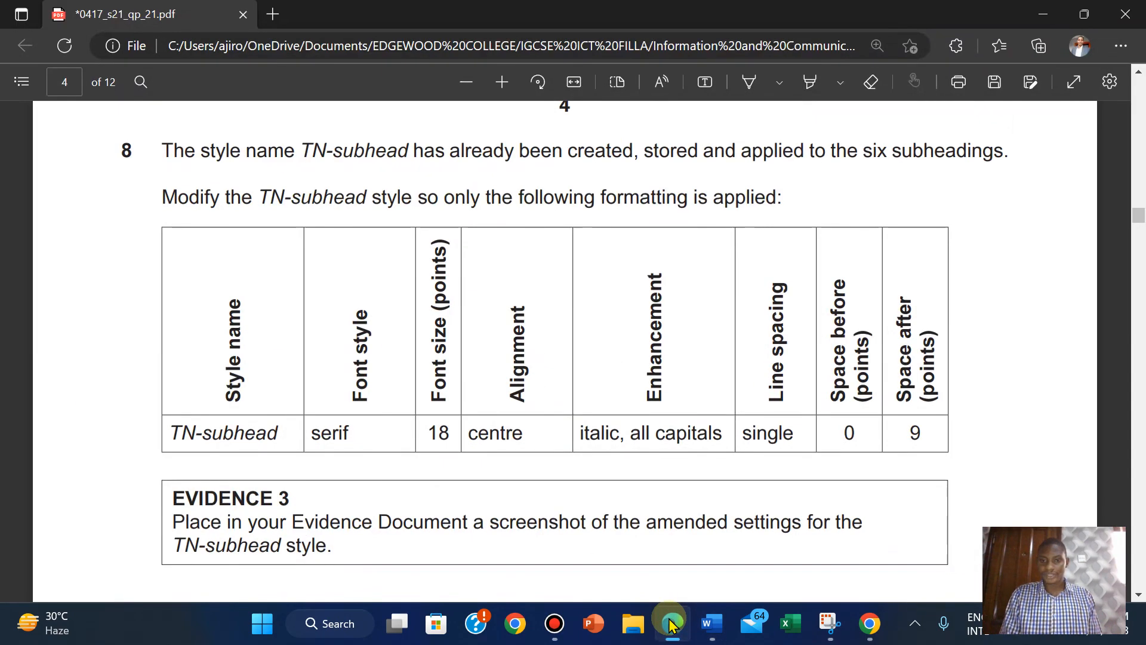
{"action": "left_click", "coordinate": [672, 624]}
{"action": "left_click", "coordinate": [671, 624]}
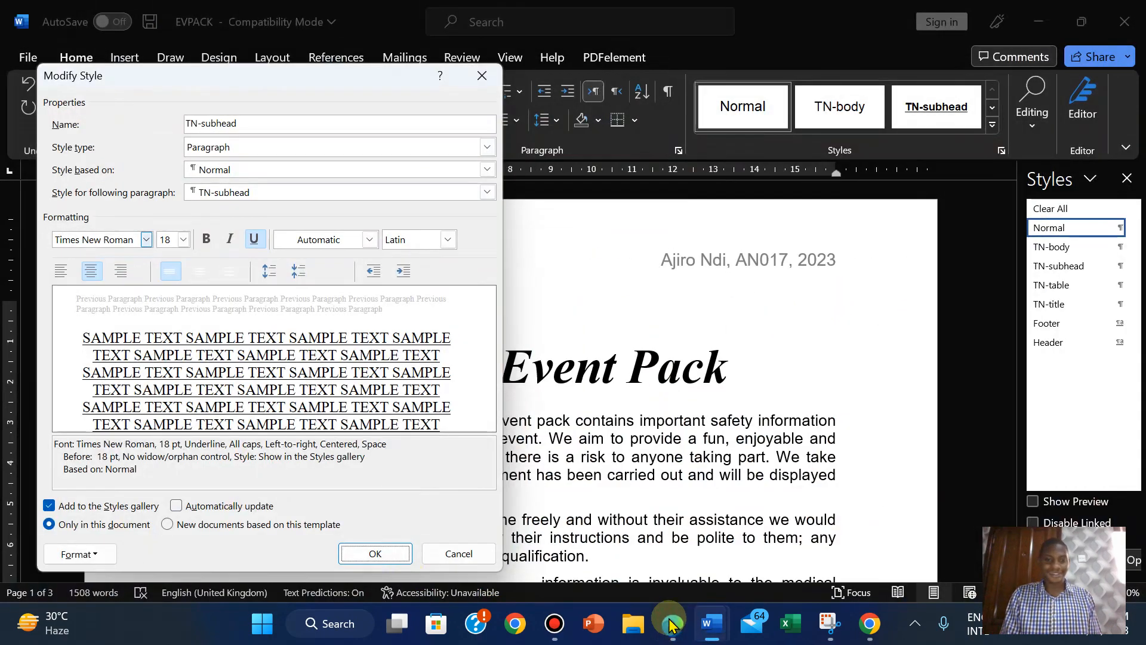
{"action": "left_click", "coordinate": [672, 623]}
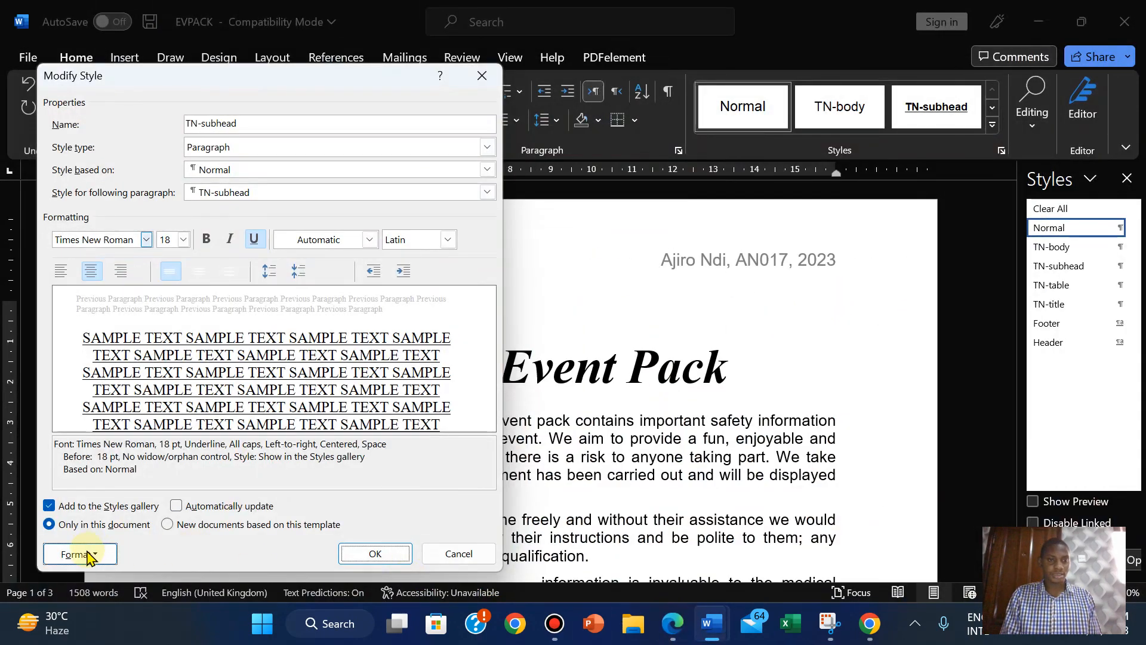
Set TN-subhead paragraph spacing to 0 pt before and 9 pt after, then view the exam PDF.
{"action": "left_click", "coordinate": [87, 555]}
{"action": "left_click", "coordinate": [101, 381]}
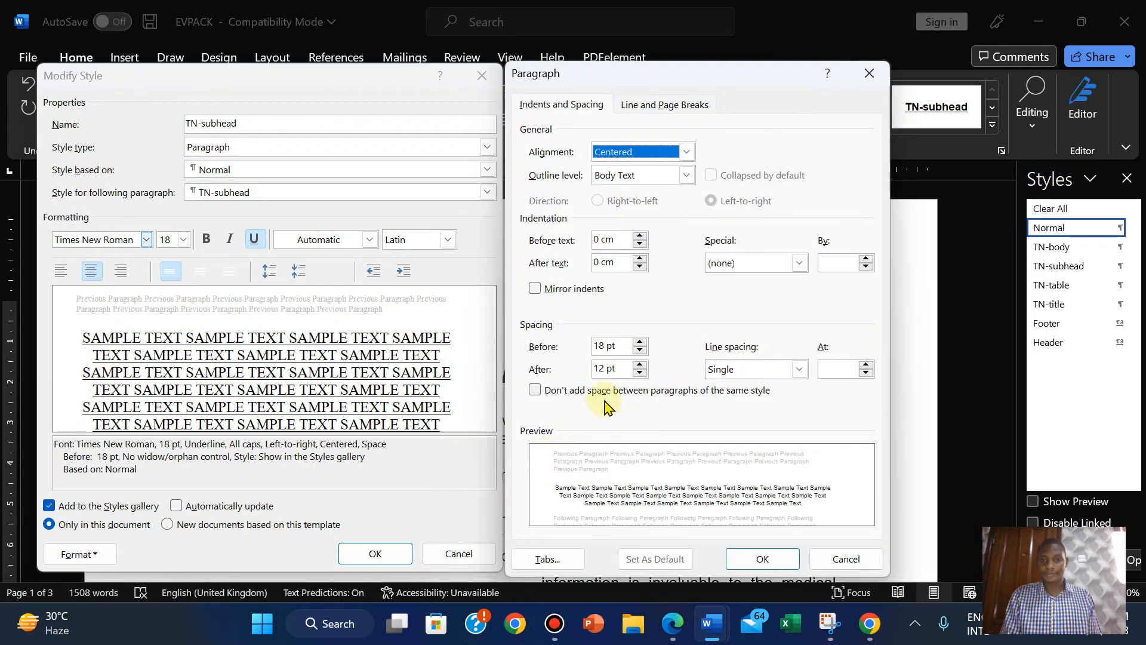
{"action": "left_click", "coordinate": [641, 373]}
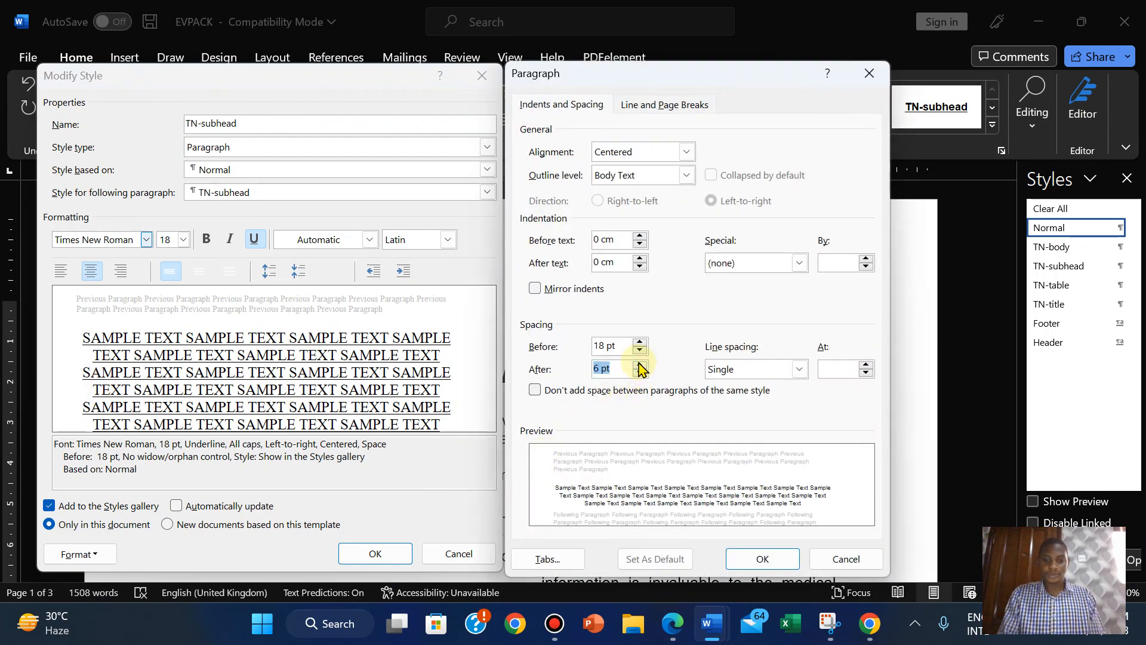
{"action": "type", "text": "9"}
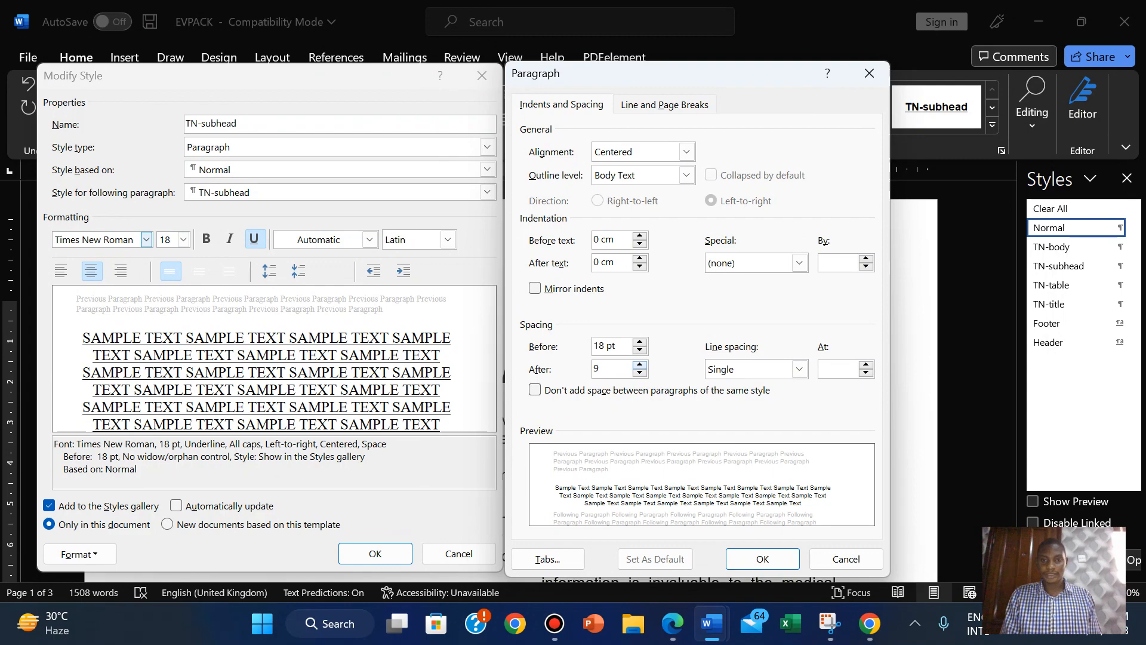
{"action": "left_click", "coordinate": [673, 627]}
{"action": "left_click", "coordinate": [673, 632]}
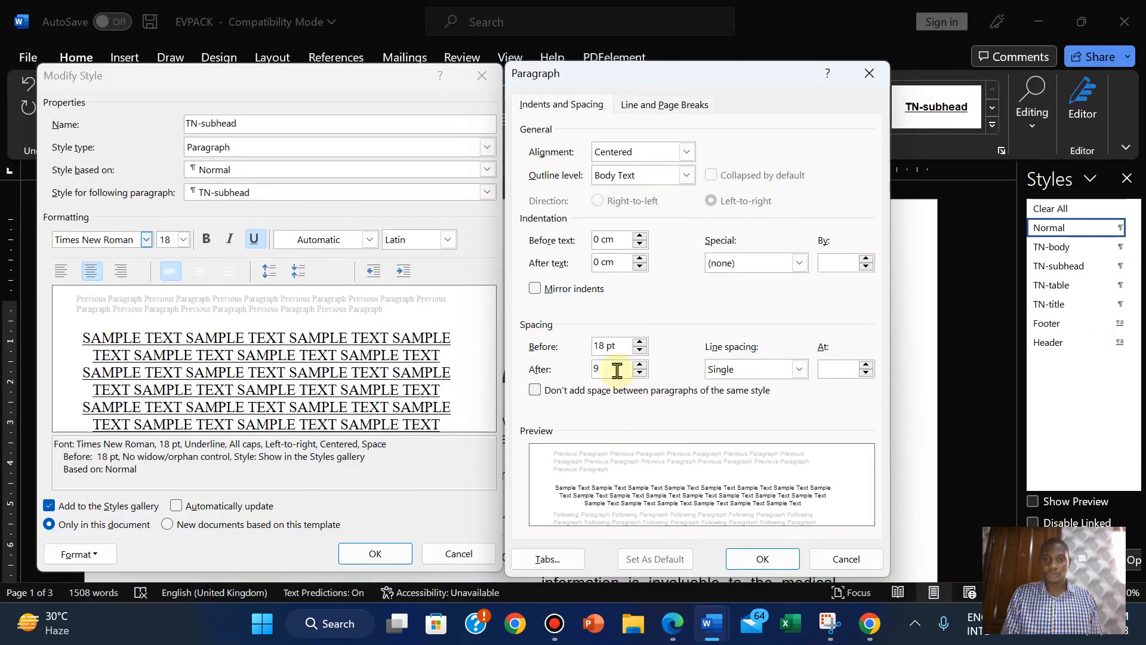
{"action": "left_click", "coordinate": [643, 353]}
{"action": "left_click", "coordinate": [643, 353]}
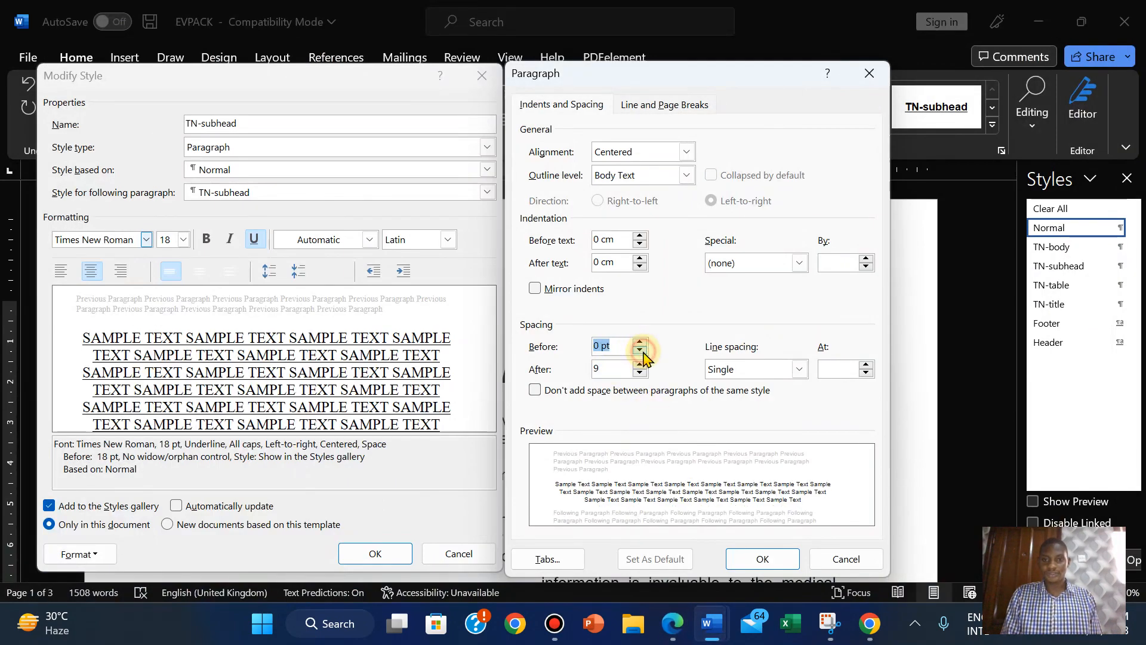
{"action": "left_click", "coordinate": [643, 352]}
{"action": "left_click", "coordinate": [763, 559]}
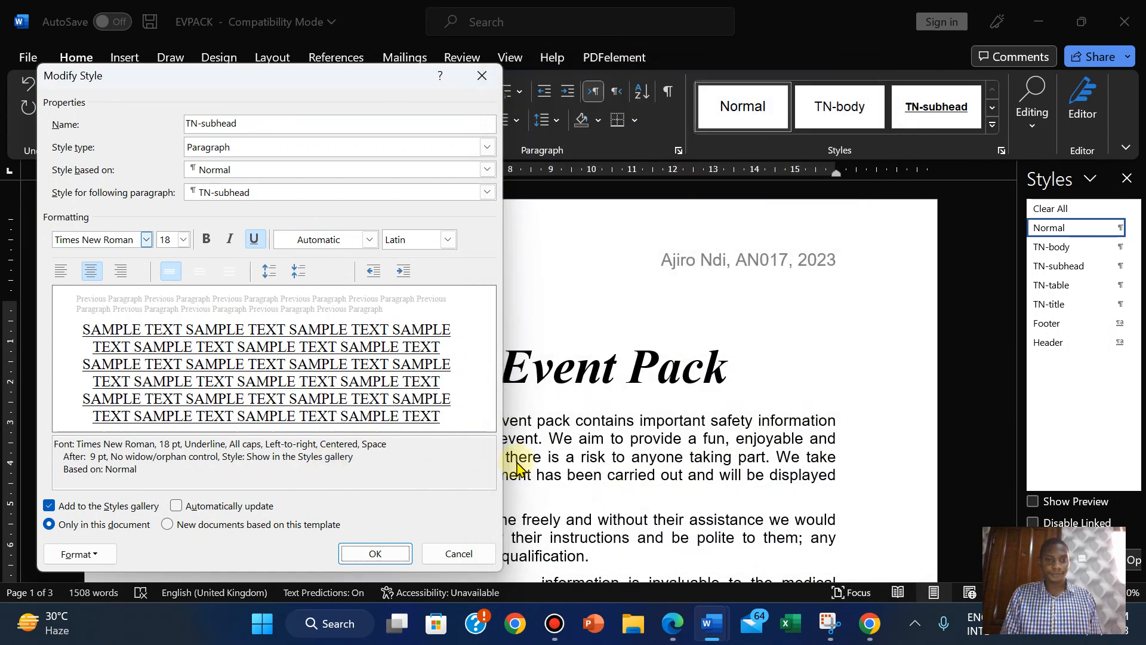
{"action": "left_click", "coordinate": [679, 633]}
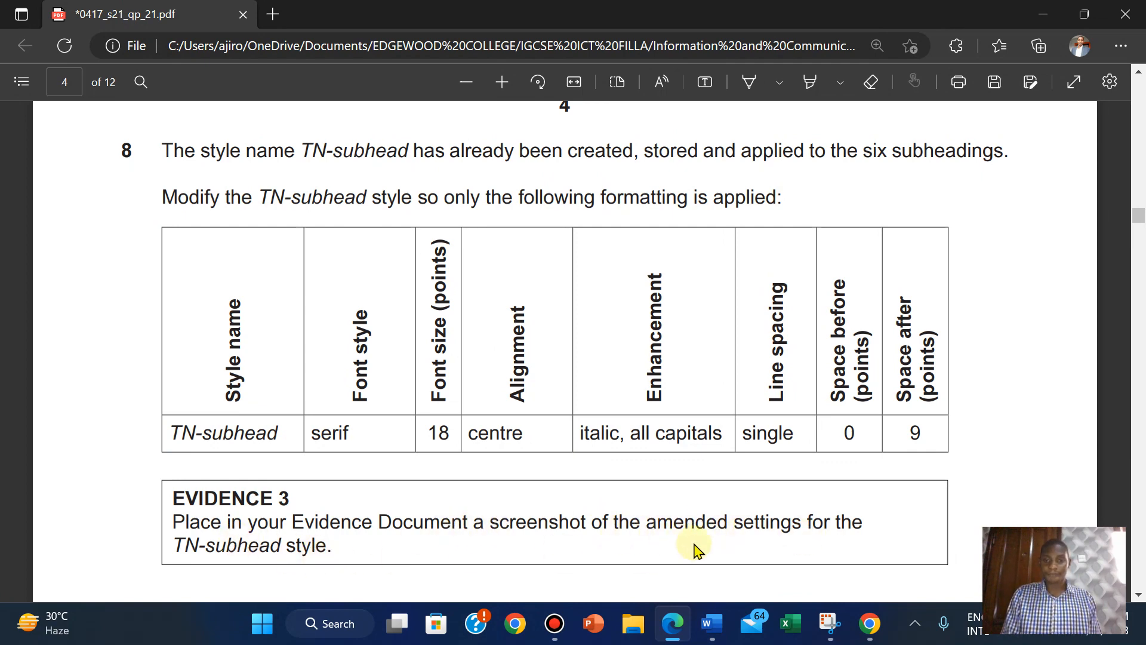
Bring the EVPACK window back from the Word taskbar preview, Modify Style still open.
{"action": "mouse_move", "coordinate": [709, 616]}
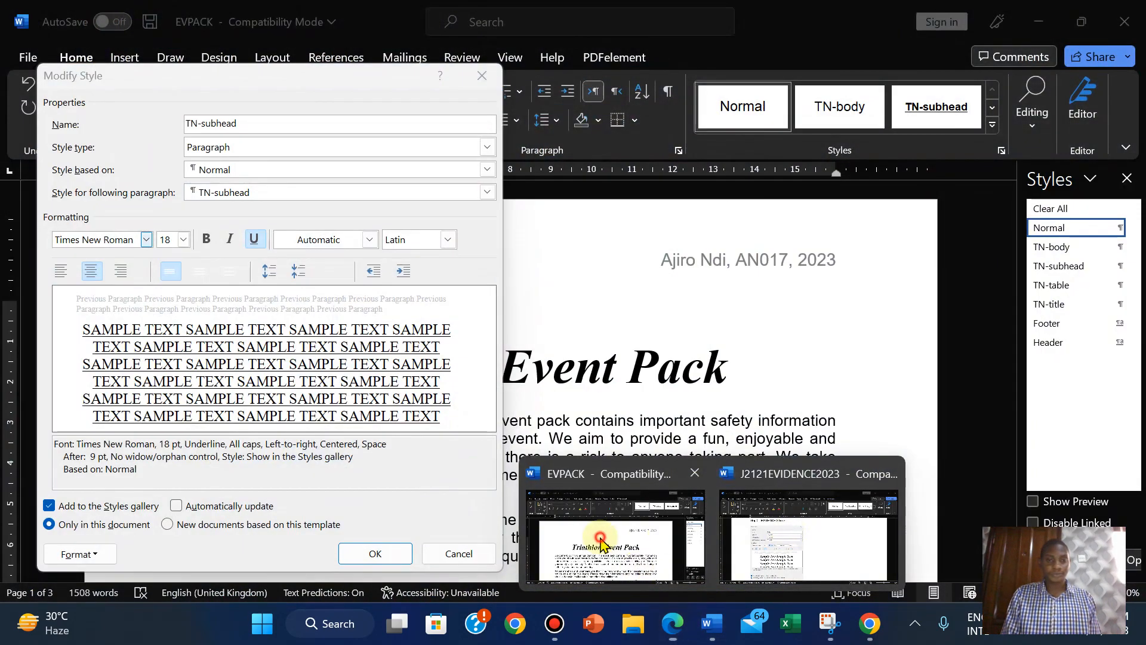
{"action": "left_click", "coordinate": [624, 548]}
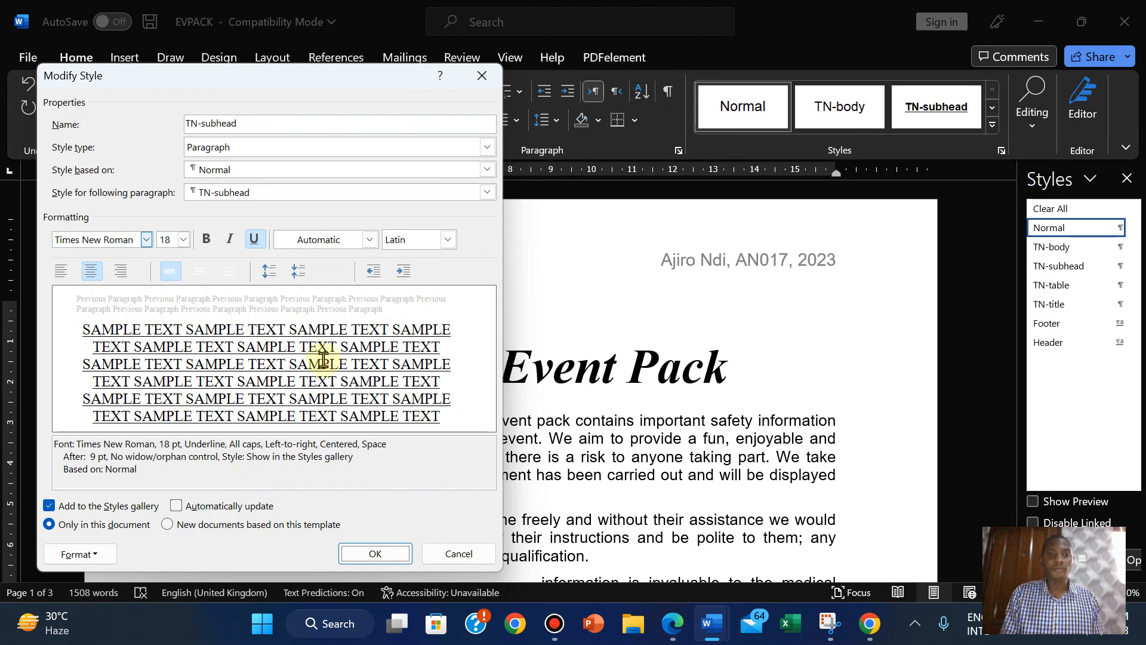
Leave the script set to Latin and snip the TN-subhead Modify Style settings.
{"action": "left_click", "coordinate": [449, 240]}
{"action": "left_click", "coordinate": [452, 239]}
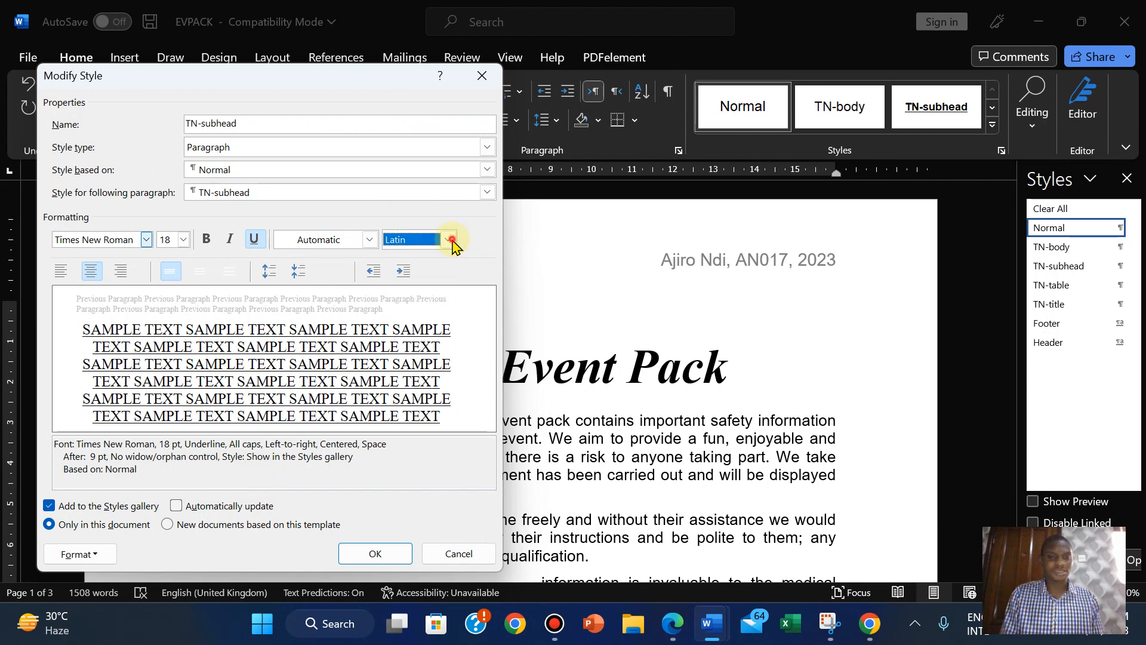
{"action": "left_click", "coordinate": [430, 478]}
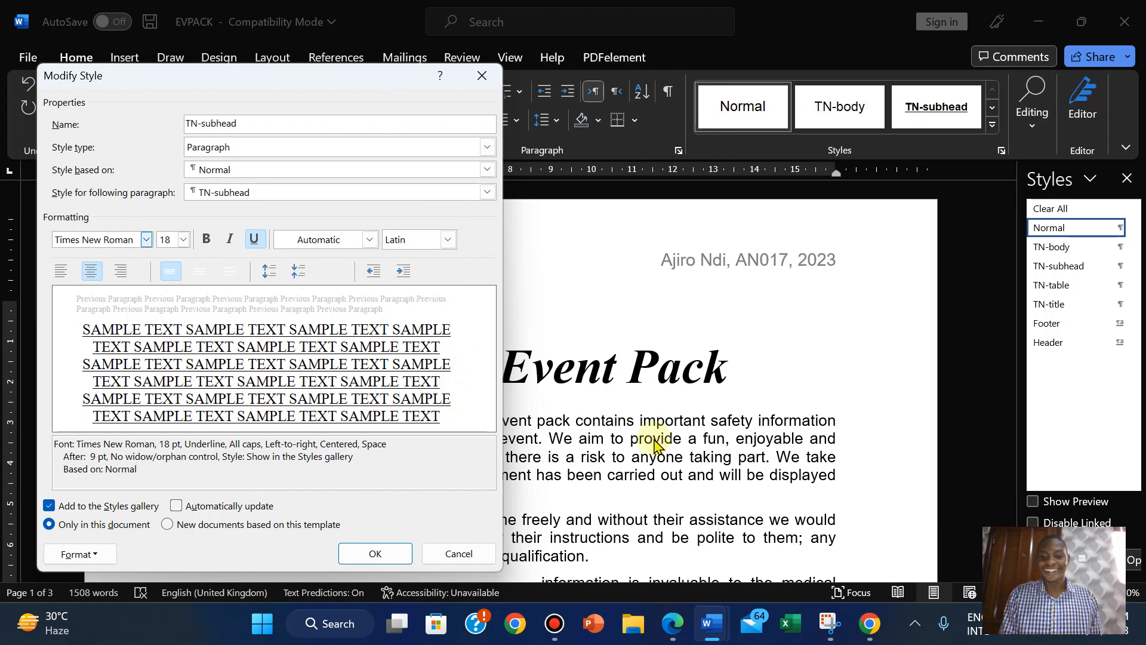
{"action": "left_click", "coordinate": [830, 624]}
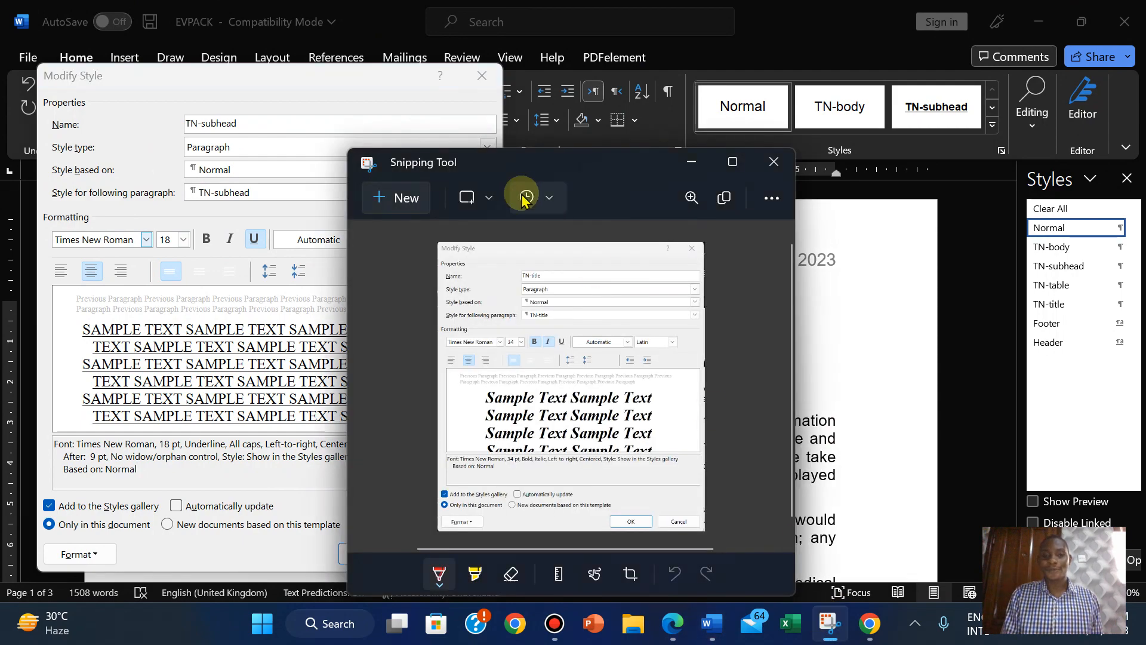
{"action": "left_click", "coordinate": [398, 197]}
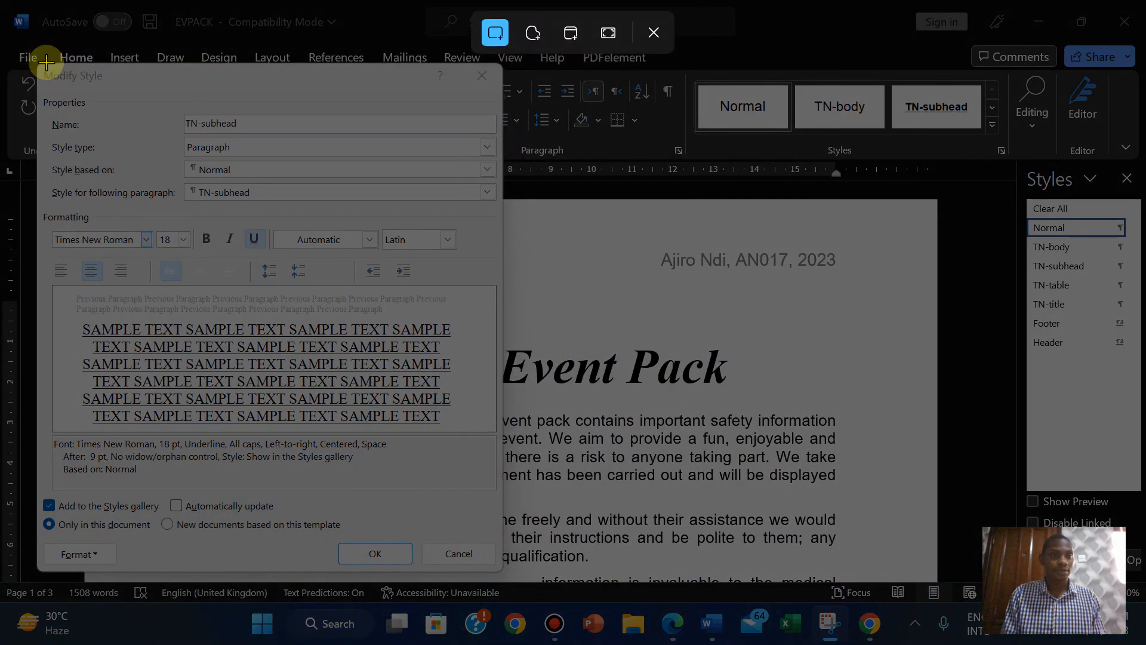
{"action": "left_click_drag", "start_coordinate": [38, 64], "coordinate": [502, 572]}
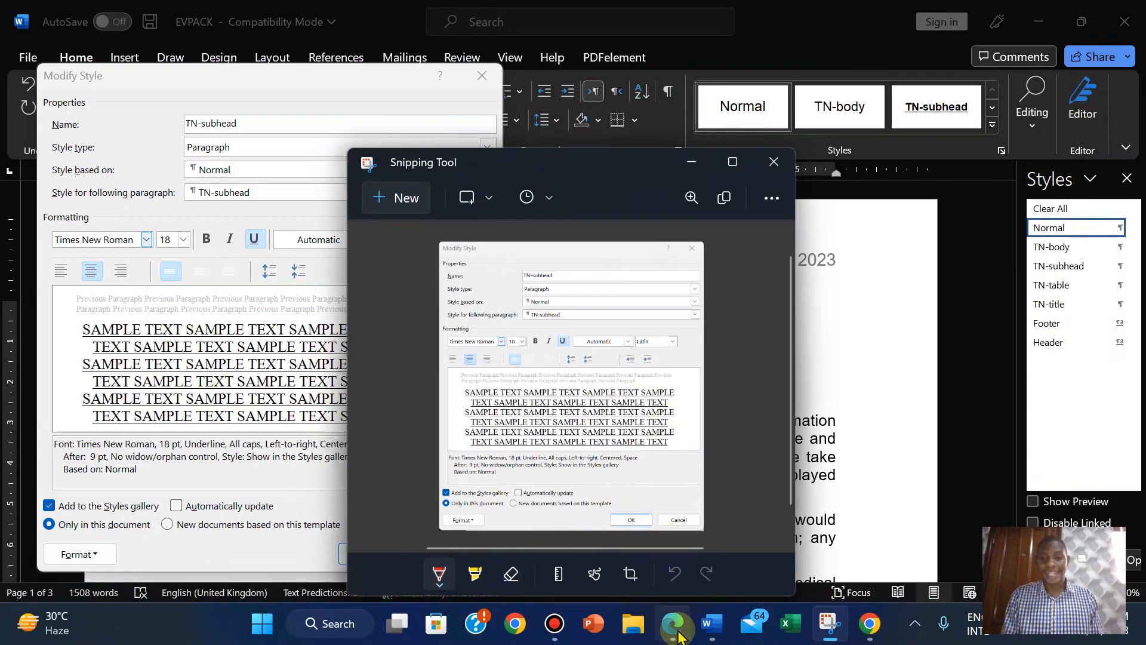
Save the TN-subhead style changes for this document only.
{"action": "left_click", "coordinate": [674, 624]}
{"action": "left_click", "coordinate": [677, 633]}
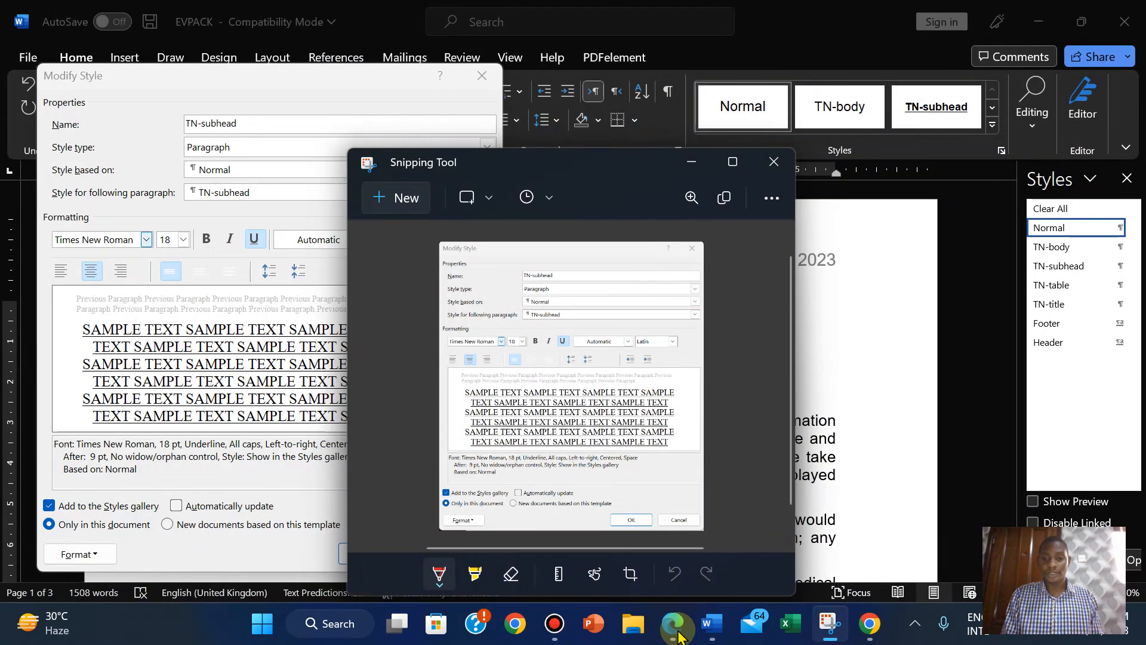
{"action": "left_click", "coordinate": [241, 536]}
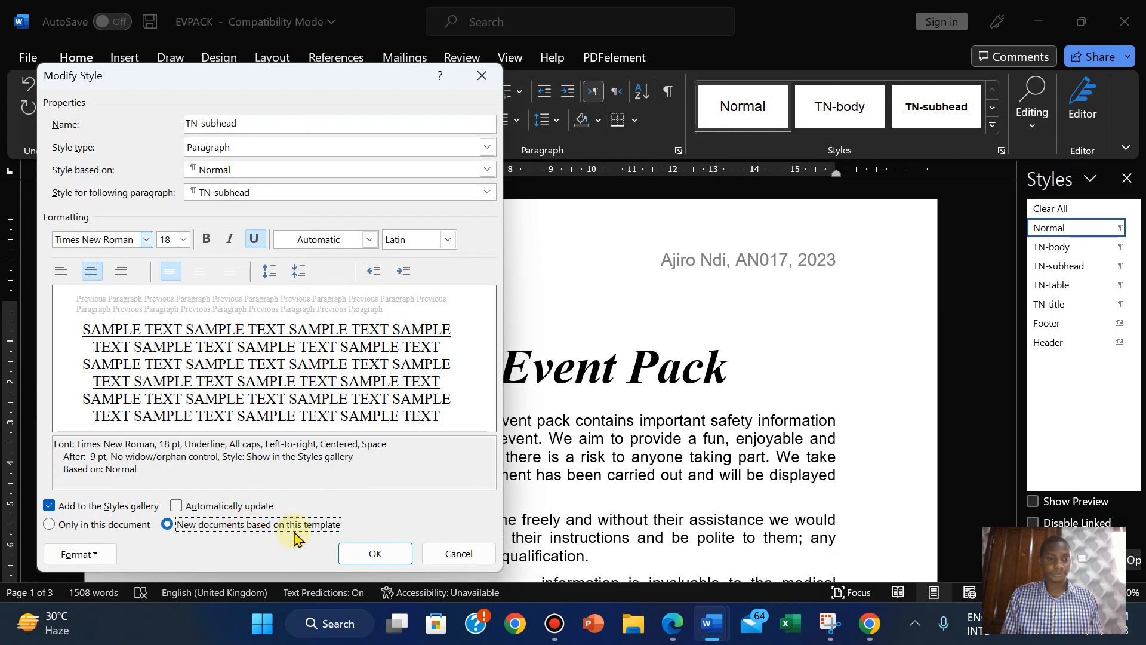
{"action": "left_click", "coordinate": [74, 526]}
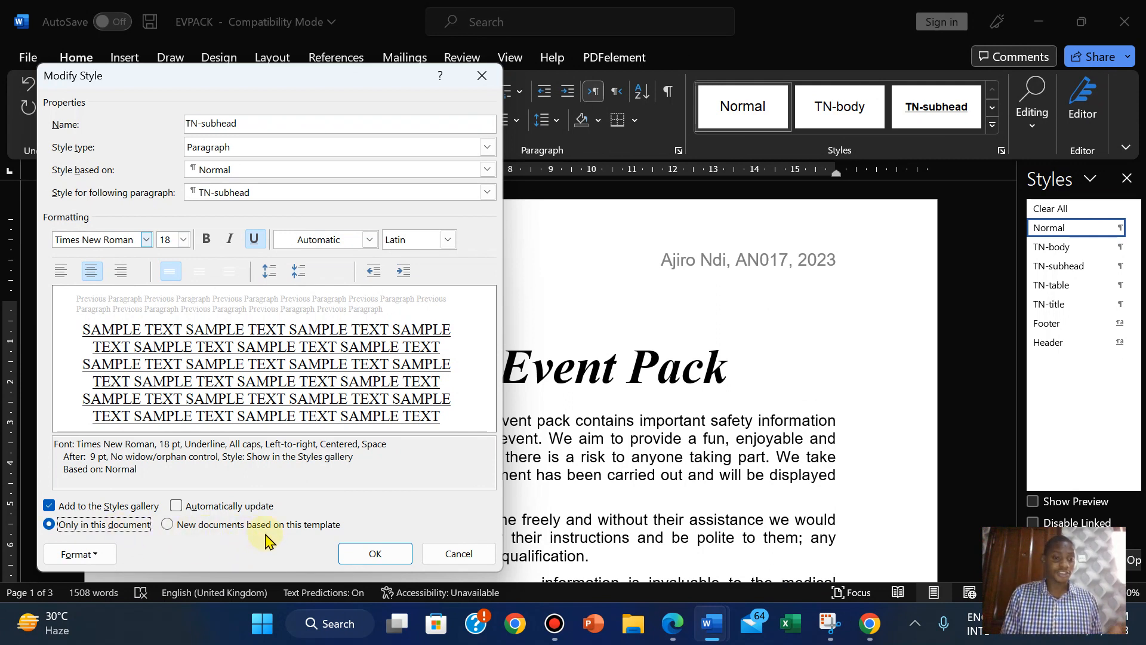
{"action": "left_click", "coordinate": [373, 554]}
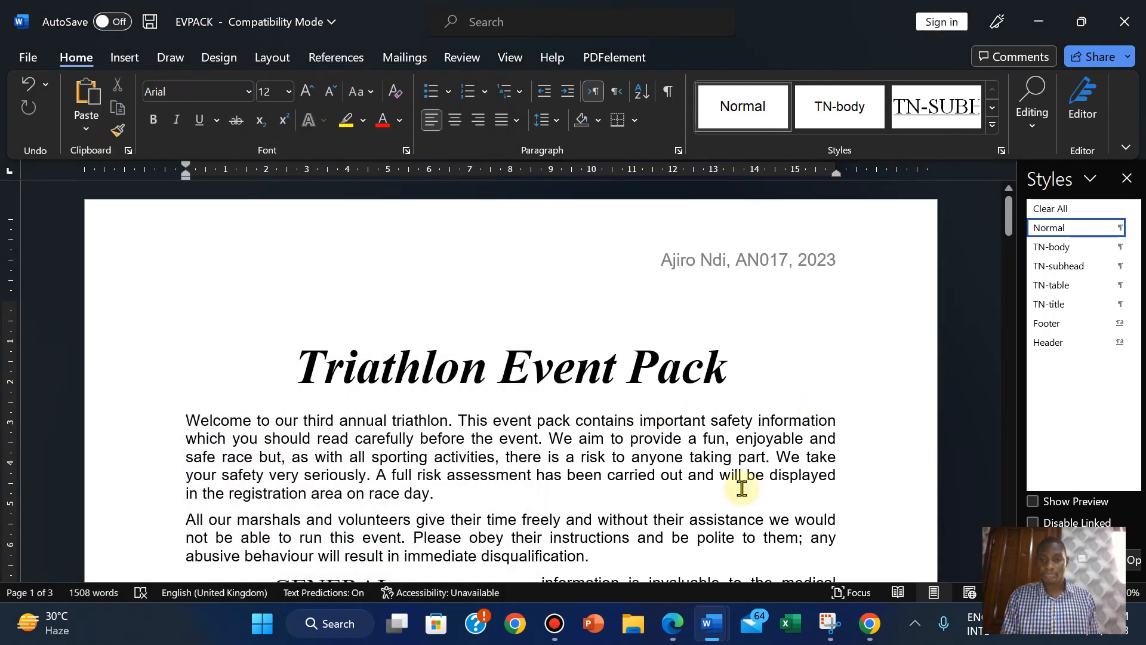
Paste the TN-subhead settings screenshot under Step 8 in J2121EVIDENCE2023.
{"action": "mouse_move", "coordinate": [672, 637]}
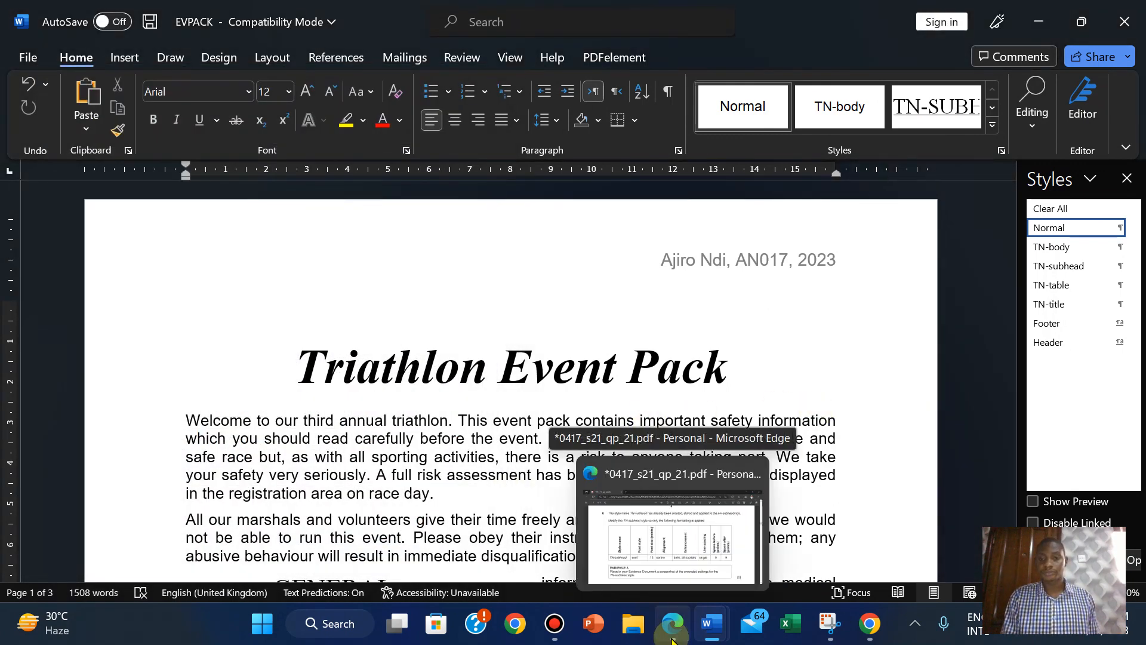
{"action": "left_click", "coordinate": [652, 537]}
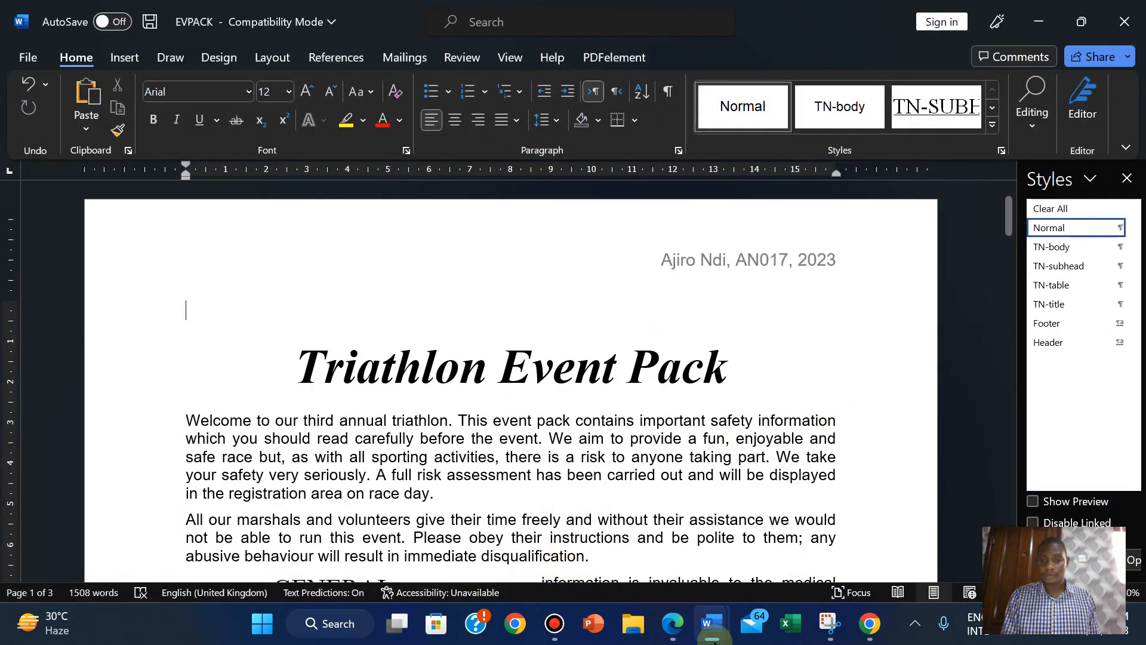
{"action": "mouse_move", "coordinate": [711, 627]}
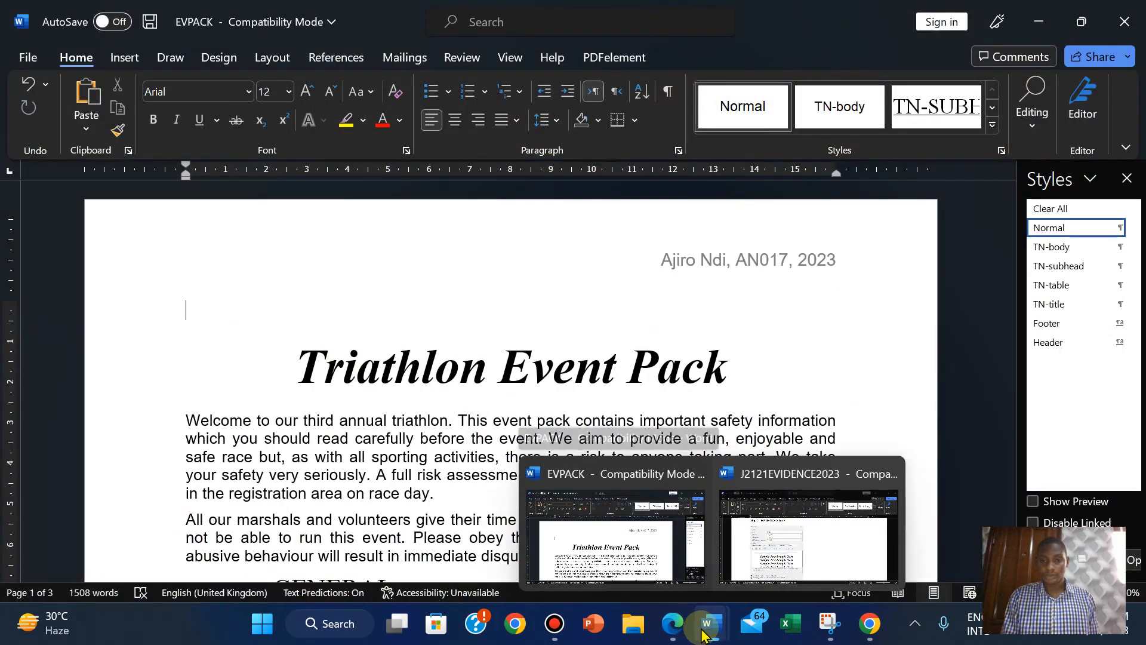
{"action": "left_click", "coordinate": [762, 580]}
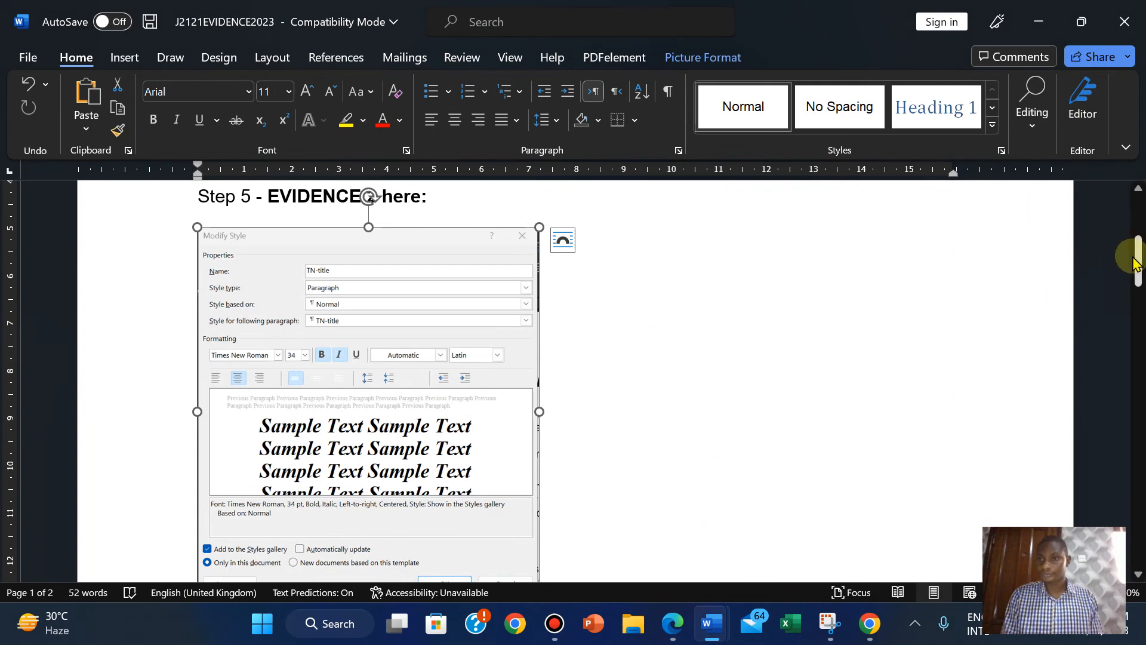
{"action": "left_click", "coordinate": [1137, 261]}
{"action": "left_click_drag", "start_coordinate": [1137, 260], "coordinate": [1137, 298]}
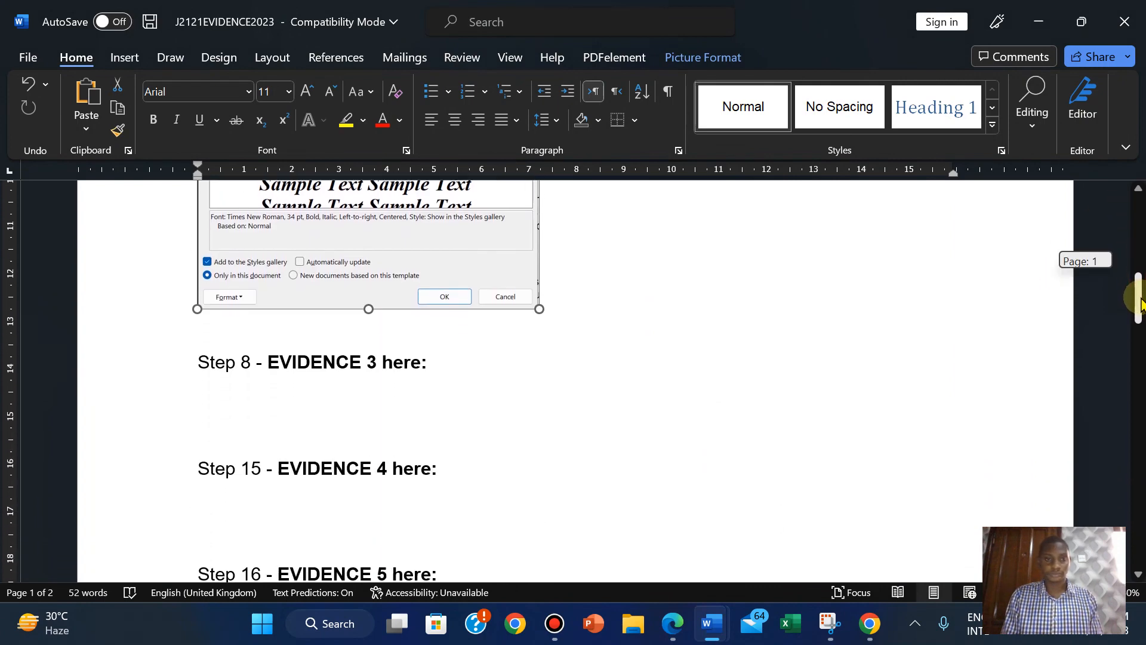
{"action": "left_click", "coordinate": [205, 400]}
{"action": "key", "text": "ctrl+v"}
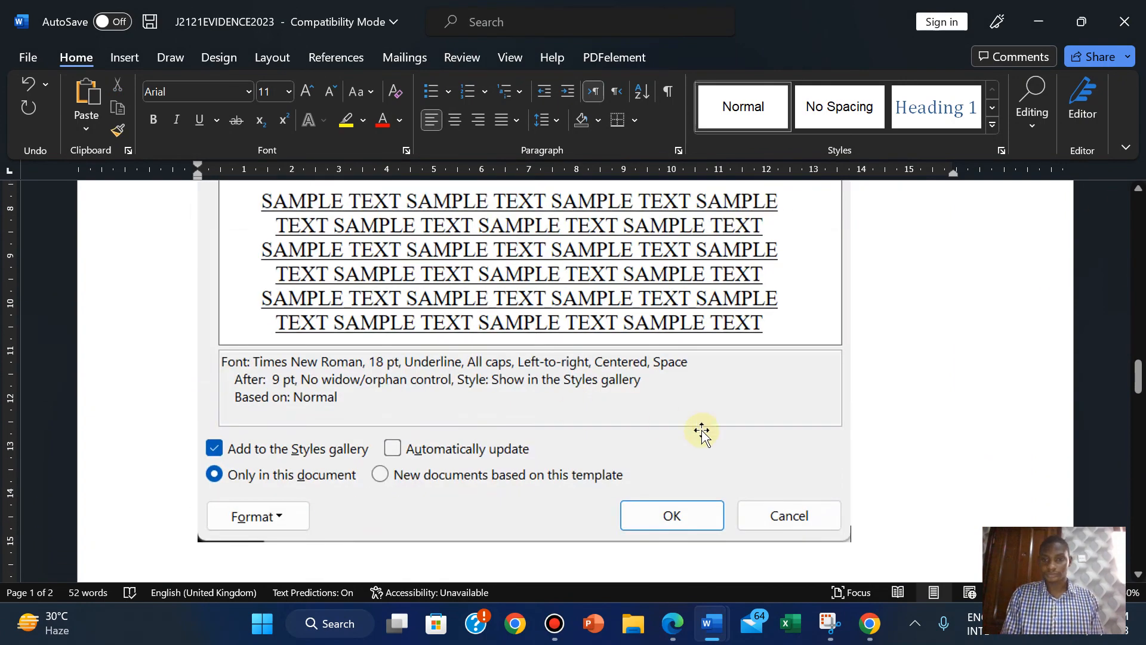
Shrink the pasted screenshot with its corner handle to fit the page.
{"action": "left_click", "coordinate": [711, 434]}
{"action": "left_click_drag", "start_coordinate": [852, 541], "coordinate": [515, 256]}
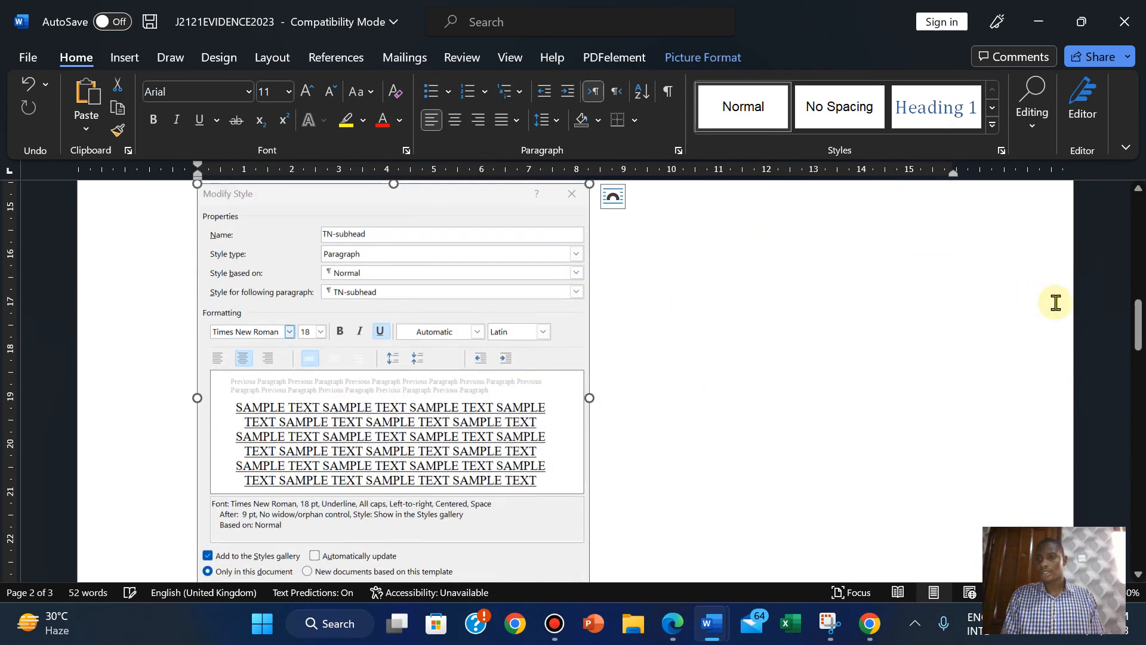
{"action": "left_click_drag", "start_coordinate": [1137, 325], "coordinate": [1137, 350]}
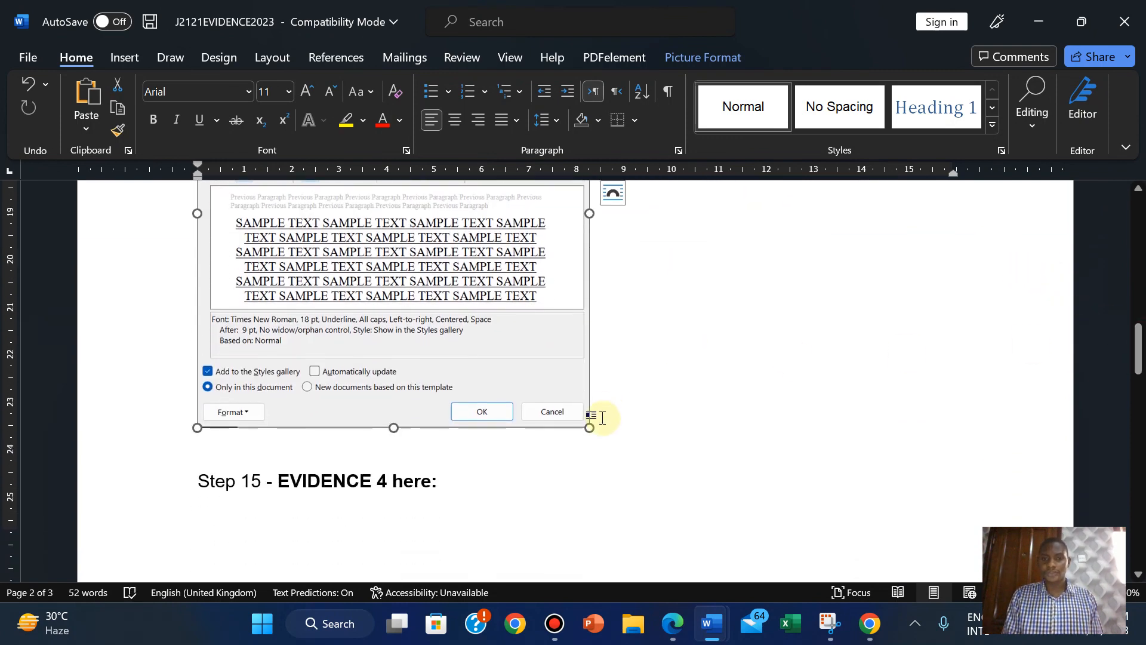
{"action": "mouse_move", "coordinate": [592, 429]}
{"action": "left_mouse_down"}
{"action": "mouse_move", "coordinate": [543, 384]}
{"action": "mouse_move", "coordinate": [599, 426]}
{"action": "left_mouse_up"}
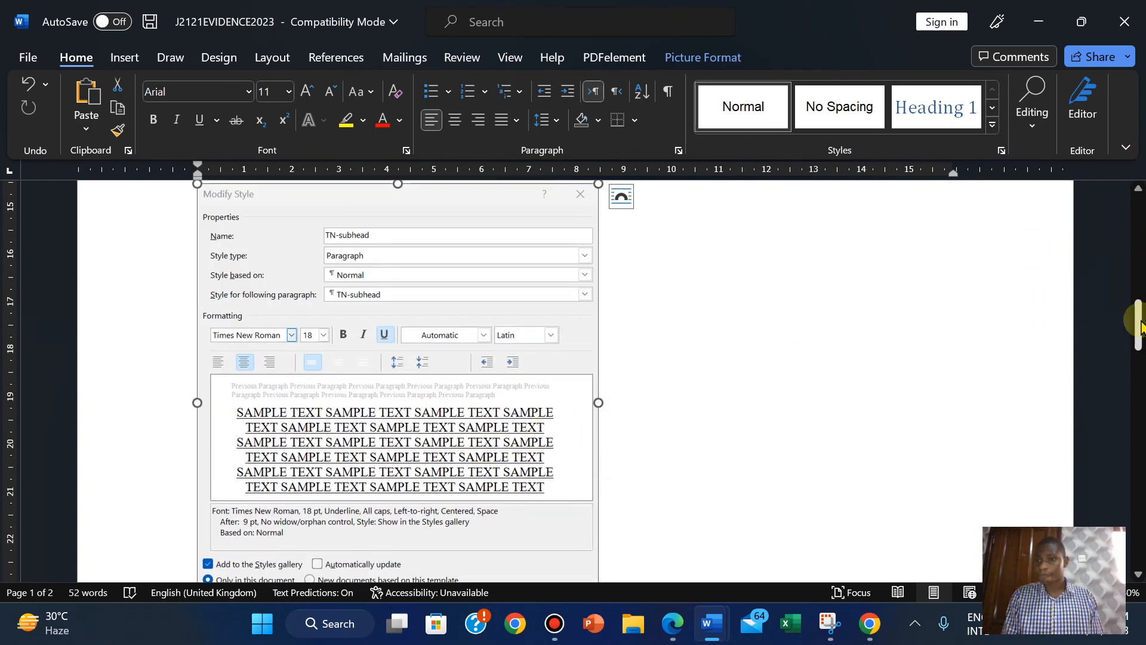
{"action": "left_click_drag", "start_coordinate": [1138, 333], "coordinate": [1139, 358]}
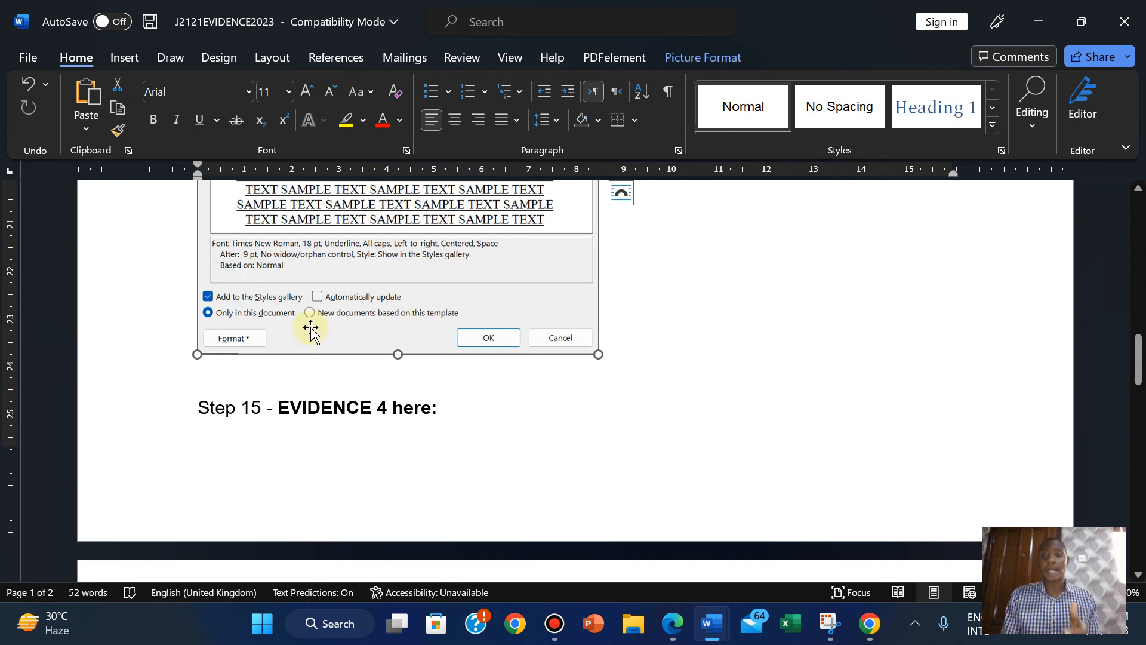
{"action": "left_click", "coordinate": [993, 125]}
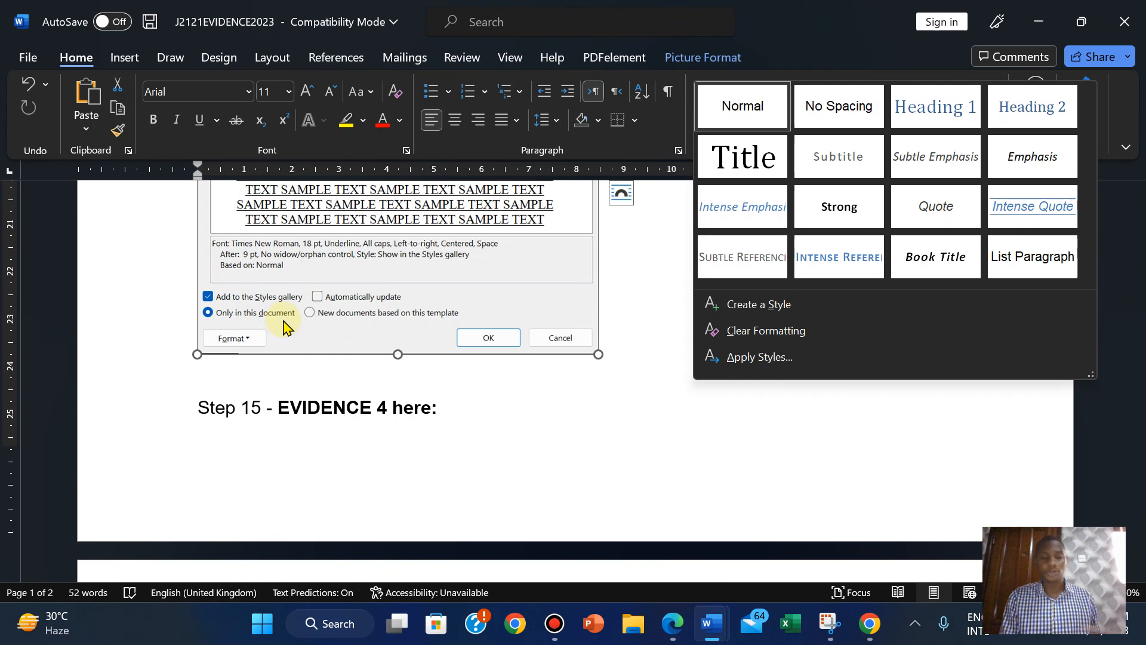
Shrink the TN-subhead screenshot further so it fits above Step 15.
{"action": "left_click", "coordinate": [719, 471]}
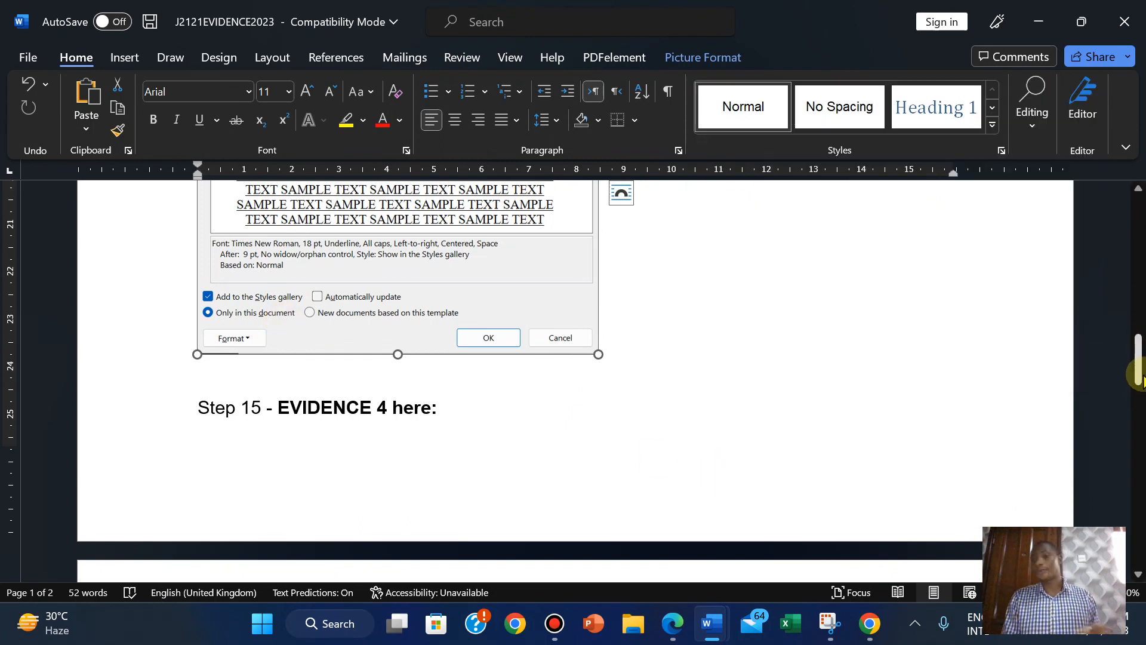
{"action": "left_click_drag", "start_coordinate": [1141, 373], "coordinate": [1120, 361]}
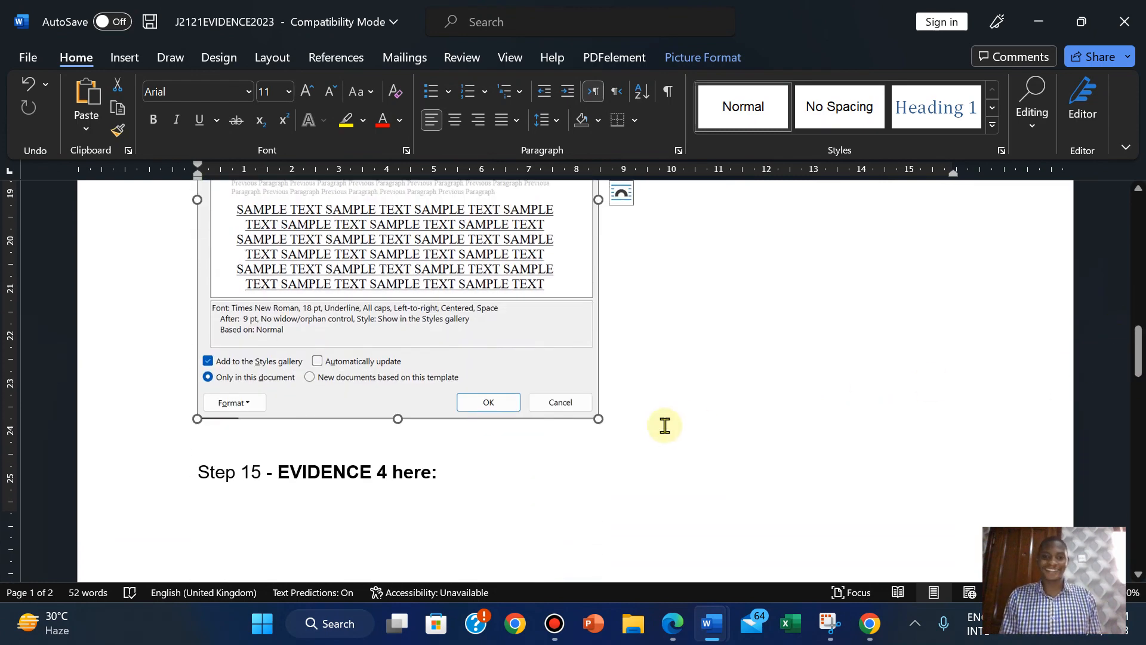
{"action": "left_click_drag", "start_coordinate": [599, 418], "coordinate": [555, 376]}
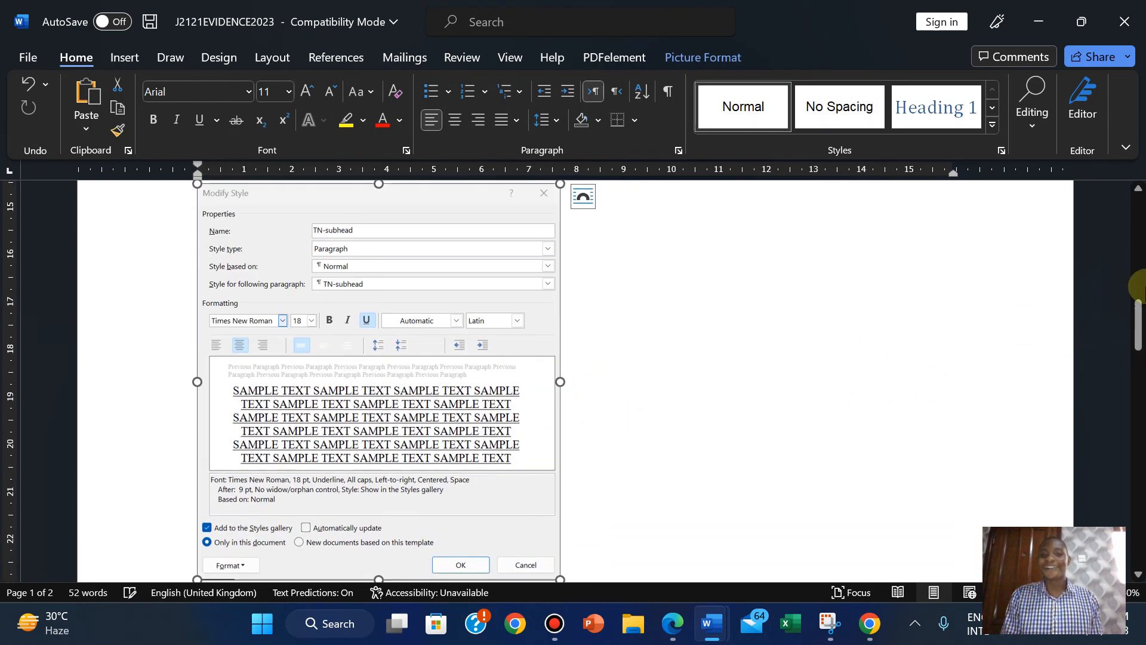
{"action": "left_click_drag", "start_coordinate": [1139, 316], "coordinate": [1135, 343]}
{"action": "left_click_drag", "start_coordinate": [555, 385], "coordinate": [520, 344]}
{"action": "mouse_move", "coordinate": [1140, 310]}
{"action": "left_mouse_down"}
{"action": "mouse_move", "coordinate": [1138, 297]}
{"action": "mouse_move", "coordinate": [1138, 323]}
{"action": "left_mouse_up"}
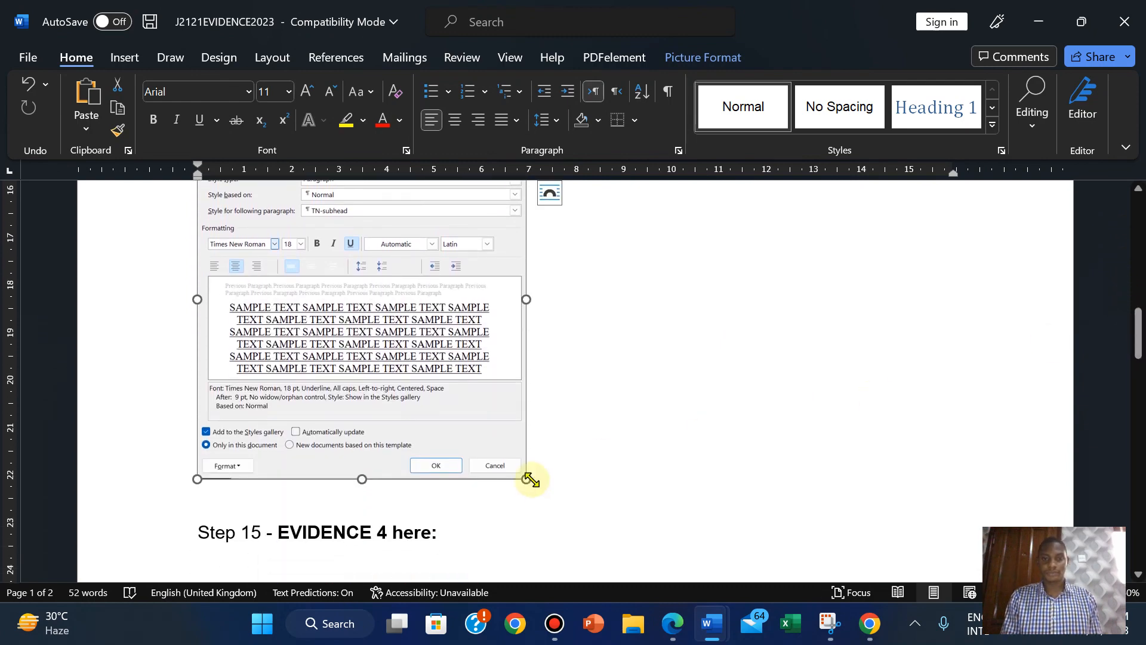
{"action": "left_click_drag", "start_coordinate": [529, 481], "coordinate": [535, 483]}
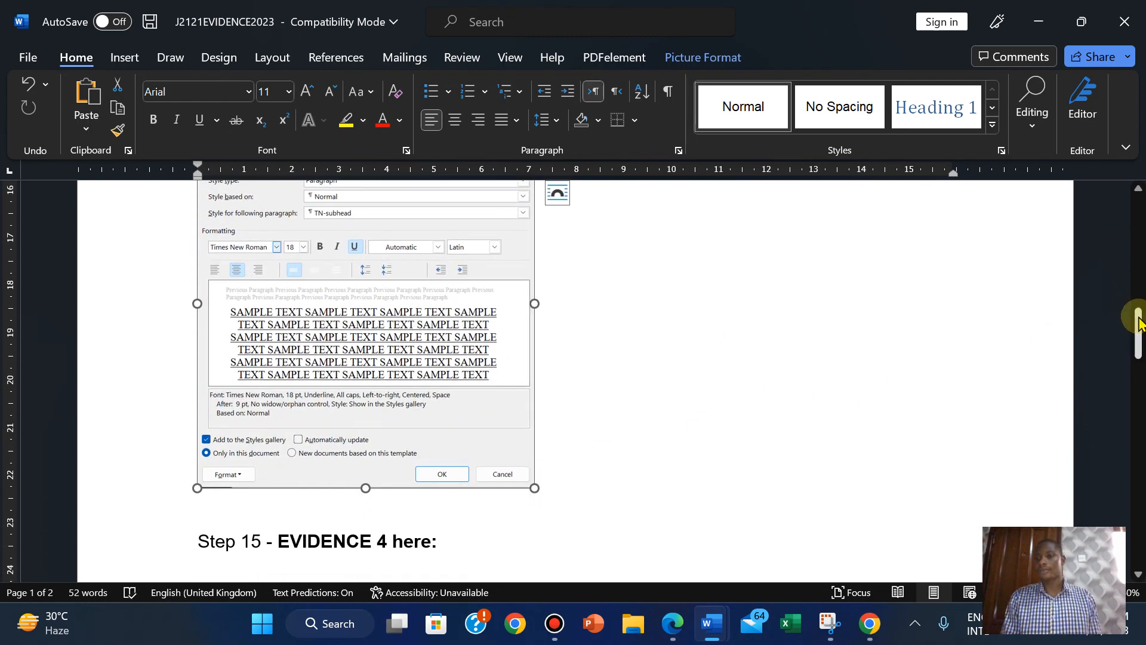
{"action": "left_click_drag", "start_coordinate": [1137, 320], "coordinate": [1138, 355]}
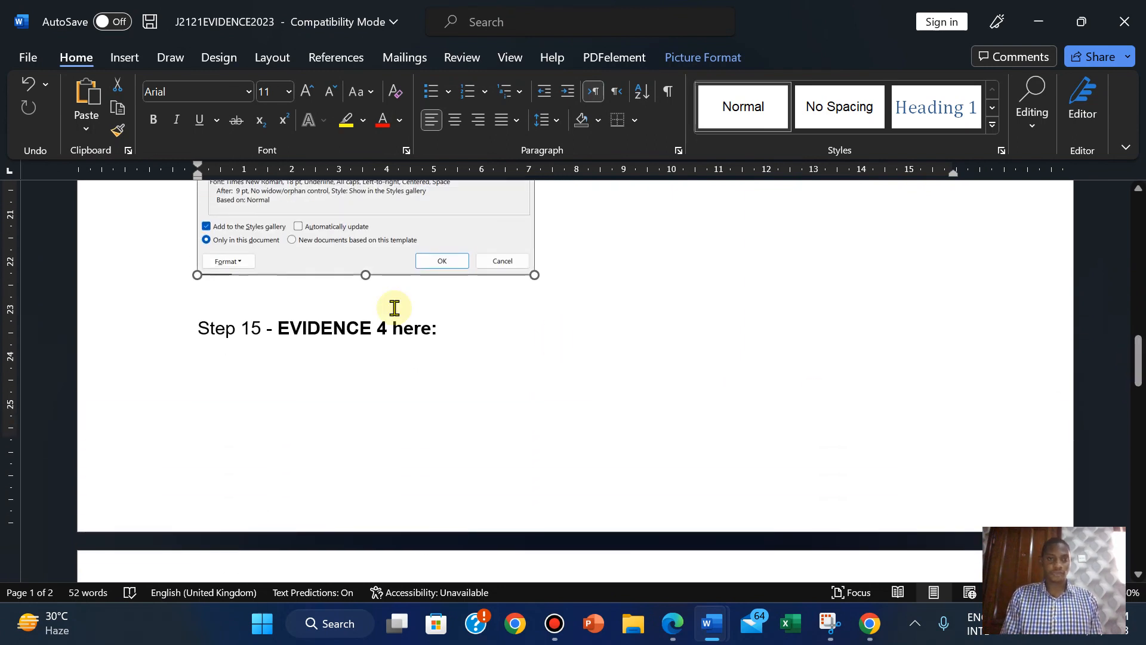
Add a blank line and page break so Step 15 starts page 2, then show the exam PDF.
{"action": "left_click", "coordinate": [200, 328]}
{"action": "key", "text": "Return"}
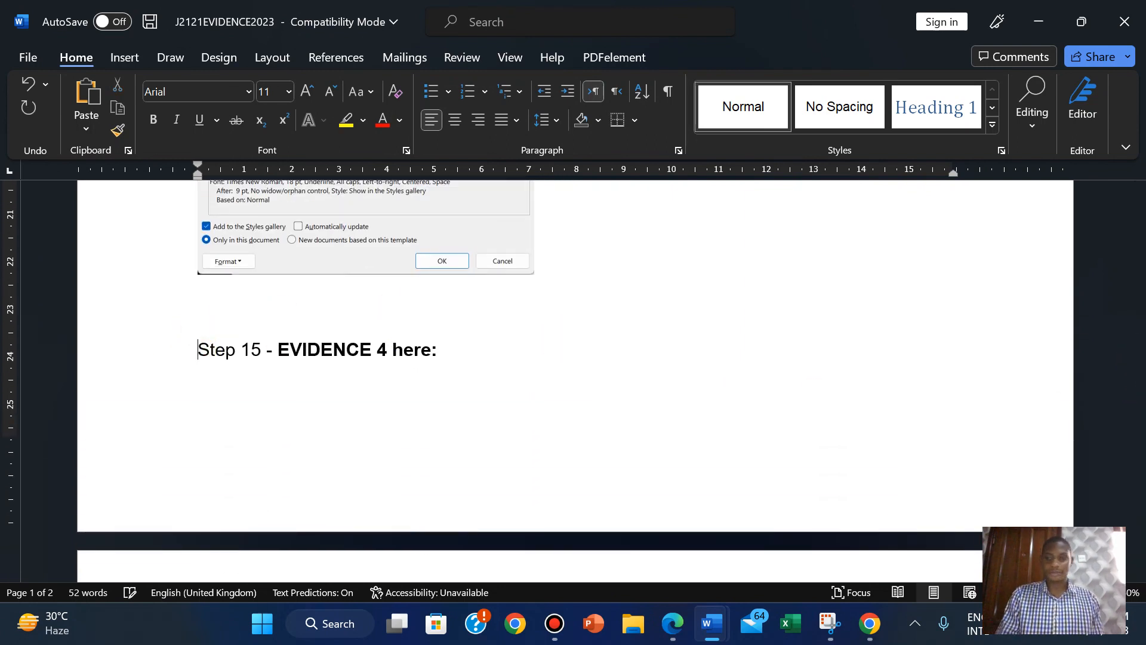
{"action": "key", "text": "ctrl+Return"}
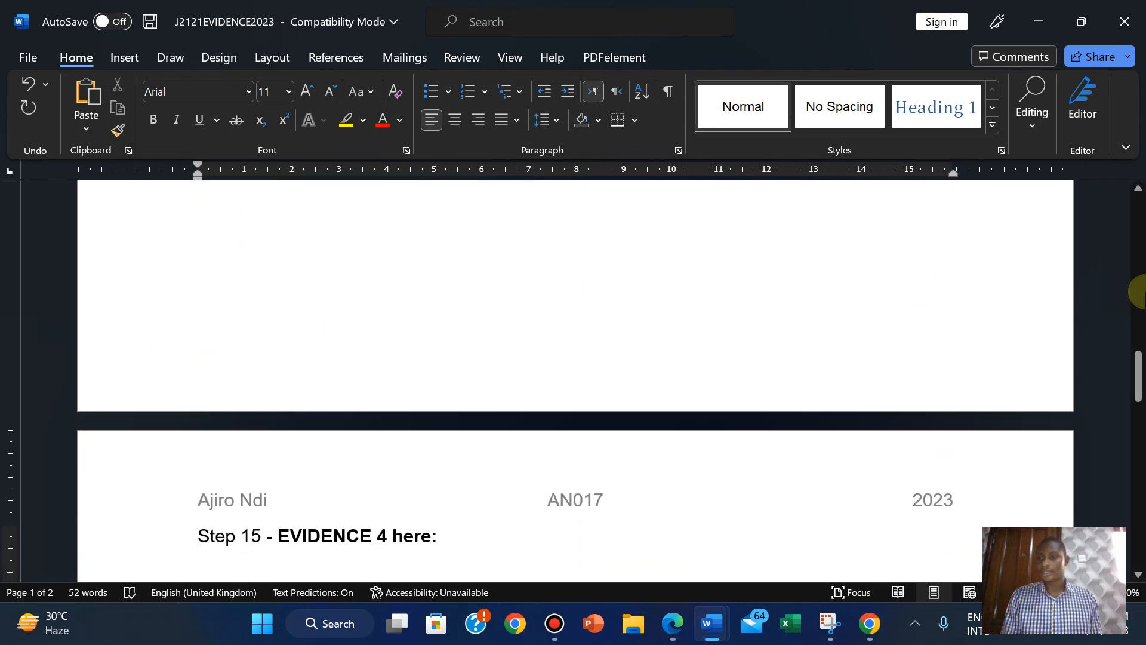
{"action": "mouse_move", "coordinate": [1140, 374]}
{"action": "left_mouse_down"}
{"action": "mouse_move", "coordinate": [1118, 303]}
{"action": "mouse_move", "coordinate": [1126, 379]}
{"action": "left_mouse_up"}
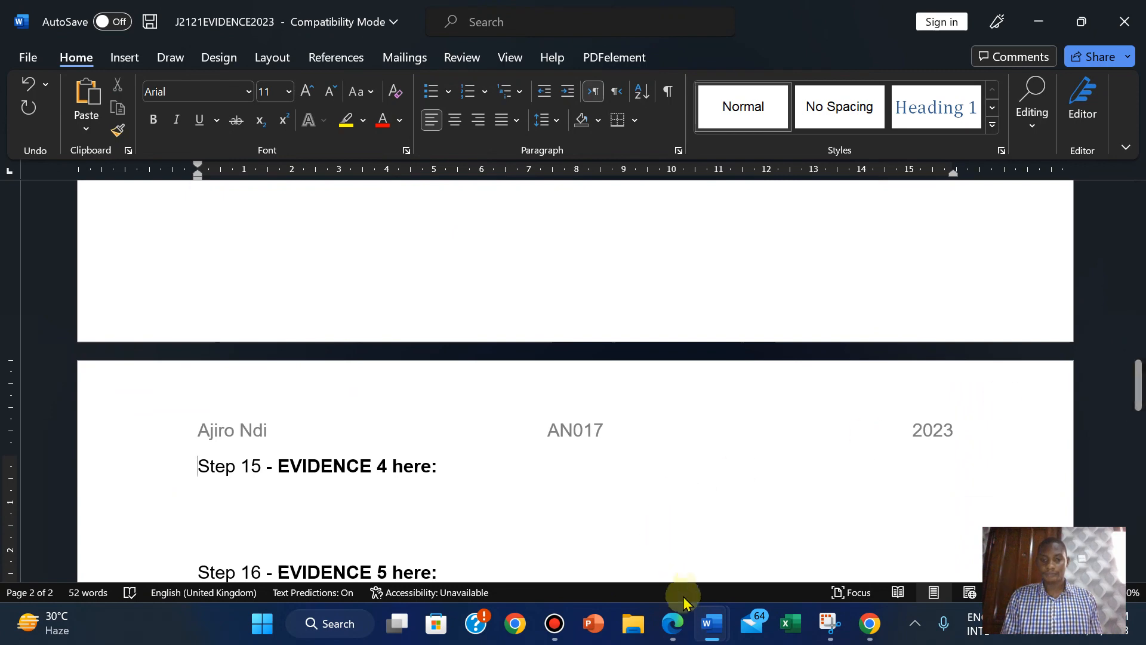
{"action": "left_click", "coordinate": [674, 625]}
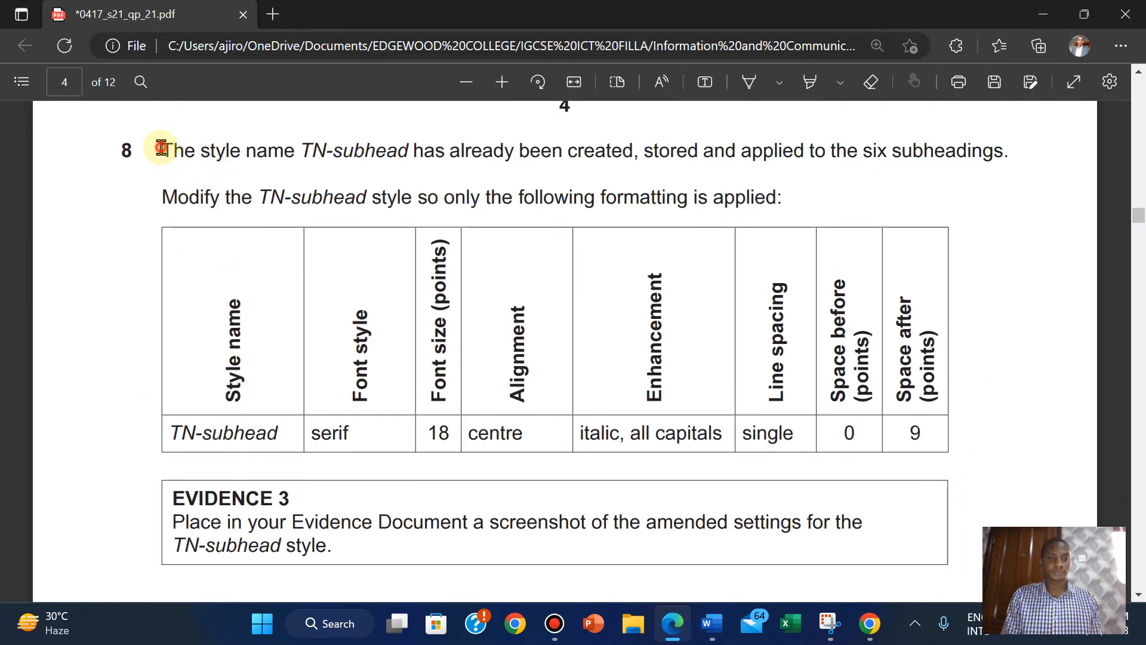
Highlight question 8 and its EVIDENCE 3 box in green in the exam PDF.
{"action": "left_click_drag", "start_coordinate": [162, 147], "coordinate": [988, 556]}
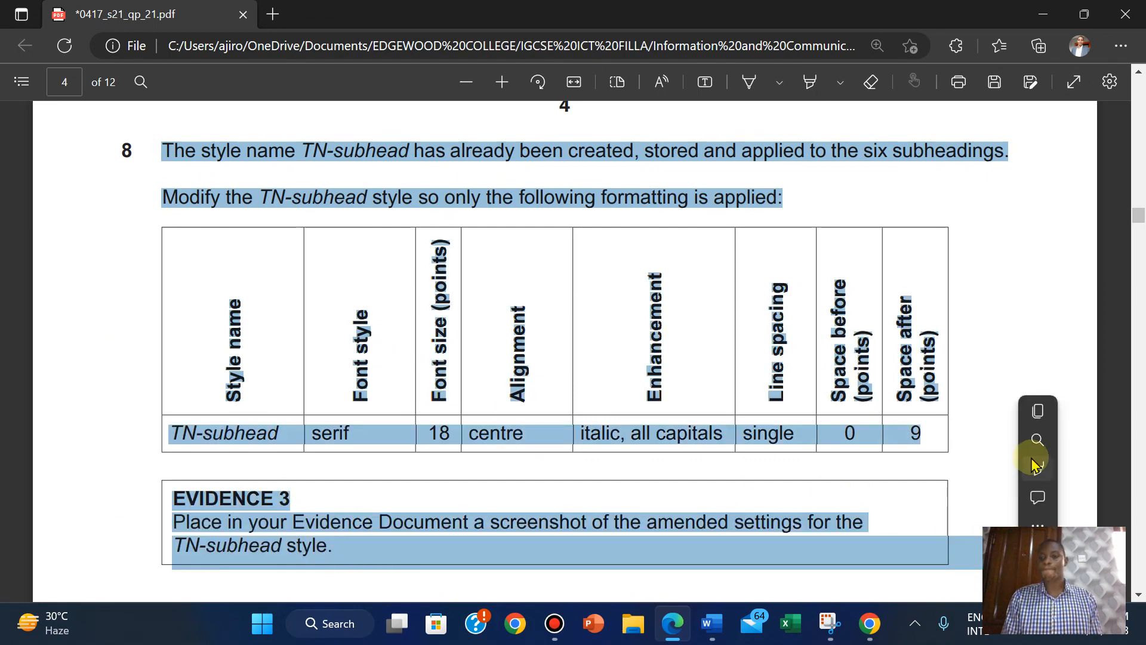
{"action": "mouse_move", "coordinate": [1037, 466]}
{"action": "left_click", "coordinate": [912, 502]}
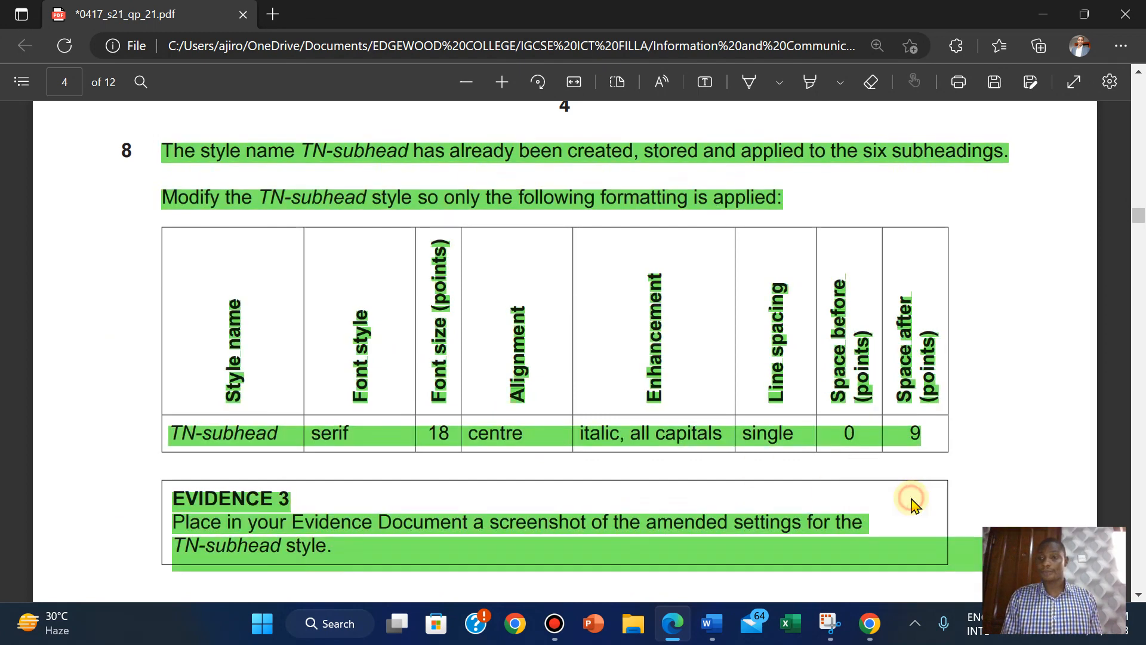
{"action": "scroll", "coordinate": [990, 374], "scroll_direction": "down", "scroll_amount": 5}
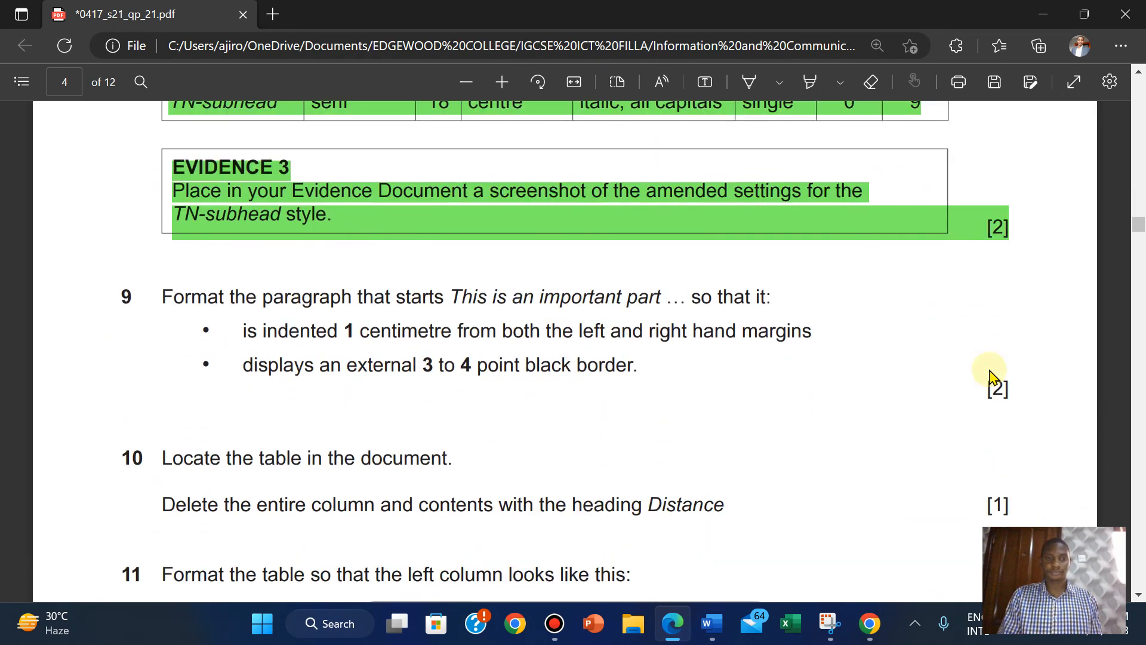
{"action": "scroll", "coordinate": [990, 373], "scroll_direction": "down", "scroll_amount": 1}
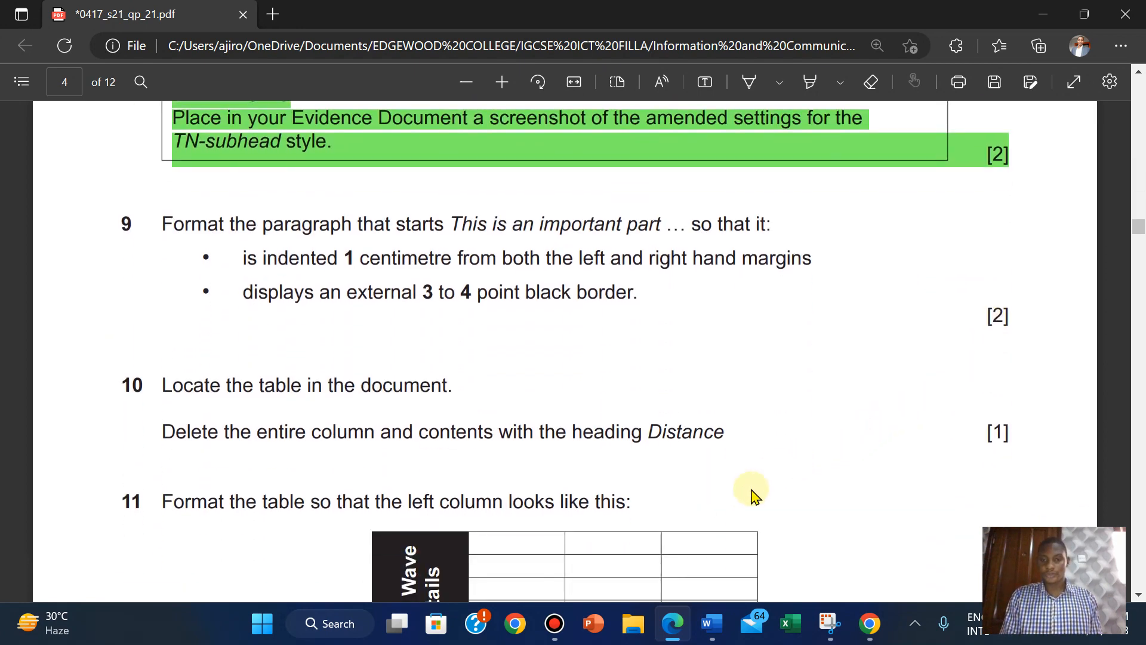
Glance at the EVPACK document, then return to the exam PDF and review question 8.
{"action": "mouse_move", "coordinate": [708, 630]}
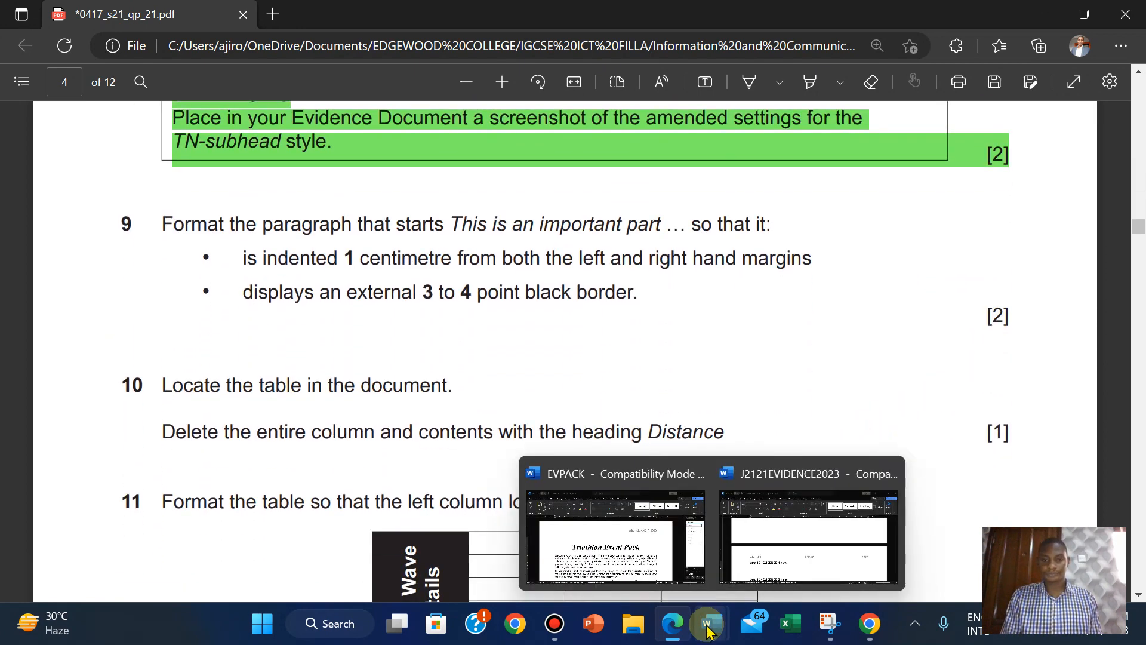
{"action": "left_click", "coordinate": [656, 555]}
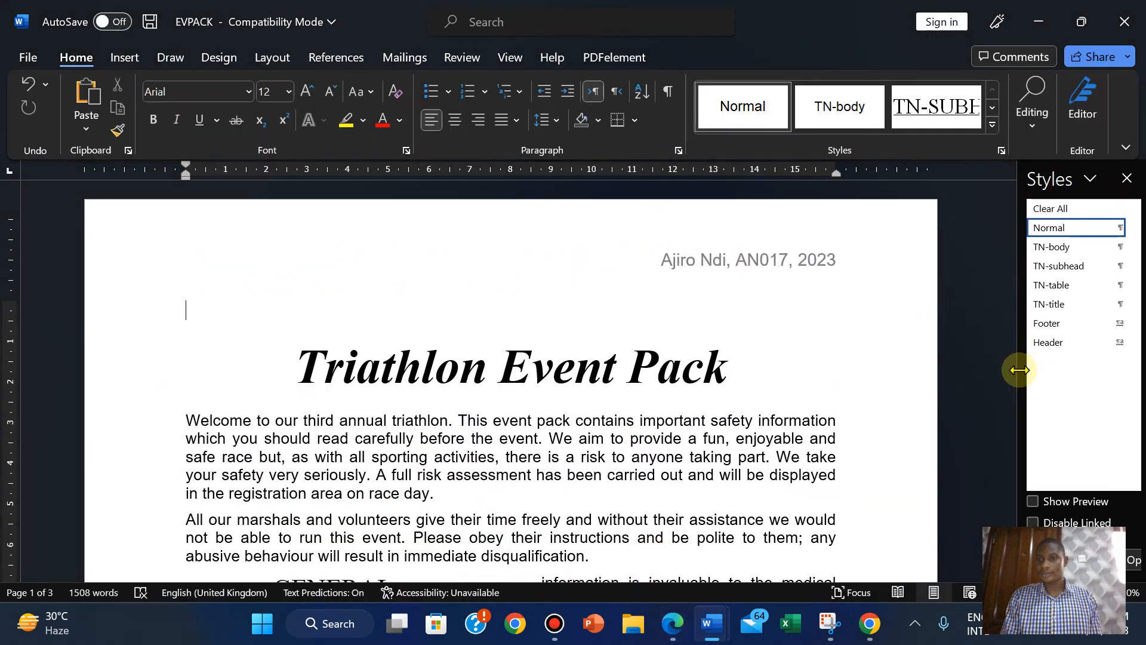
{"action": "left_click_drag", "start_coordinate": [1007, 221], "coordinate": [1002, 250]}
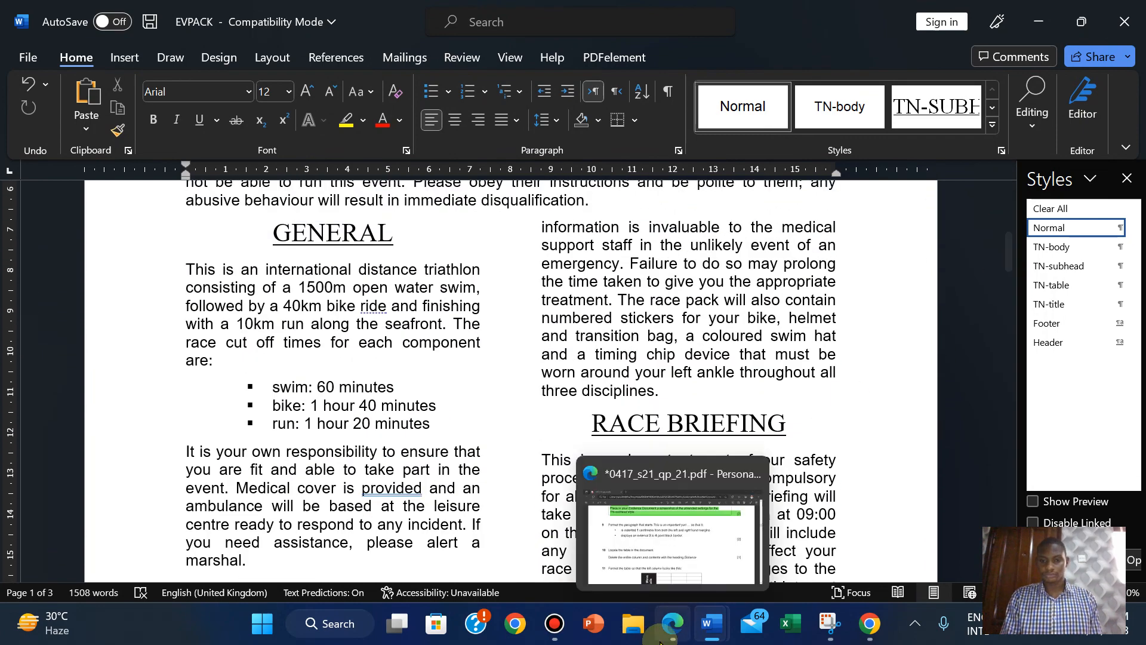
{"action": "left_click", "coordinate": [672, 627]}
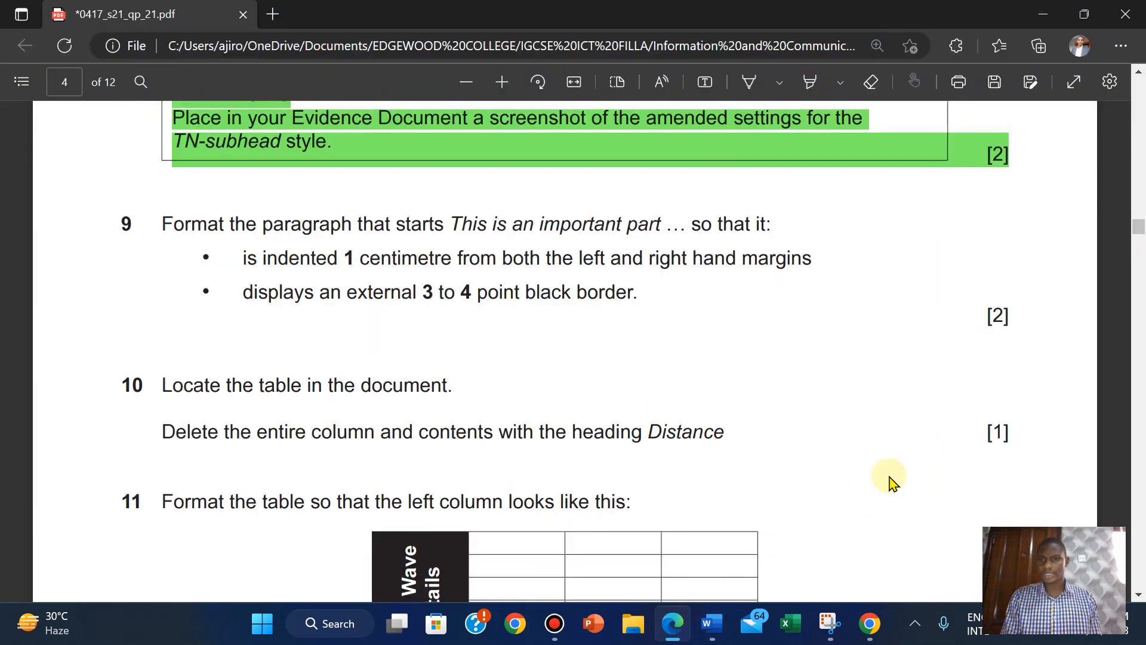
{"action": "scroll", "coordinate": [893, 482], "scroll_direction": "up", "scroll_amount": 2}
{"action": "scroll", "coordinate": [892, 482], "scroll_direction": "up", "scroll_amount": 3}
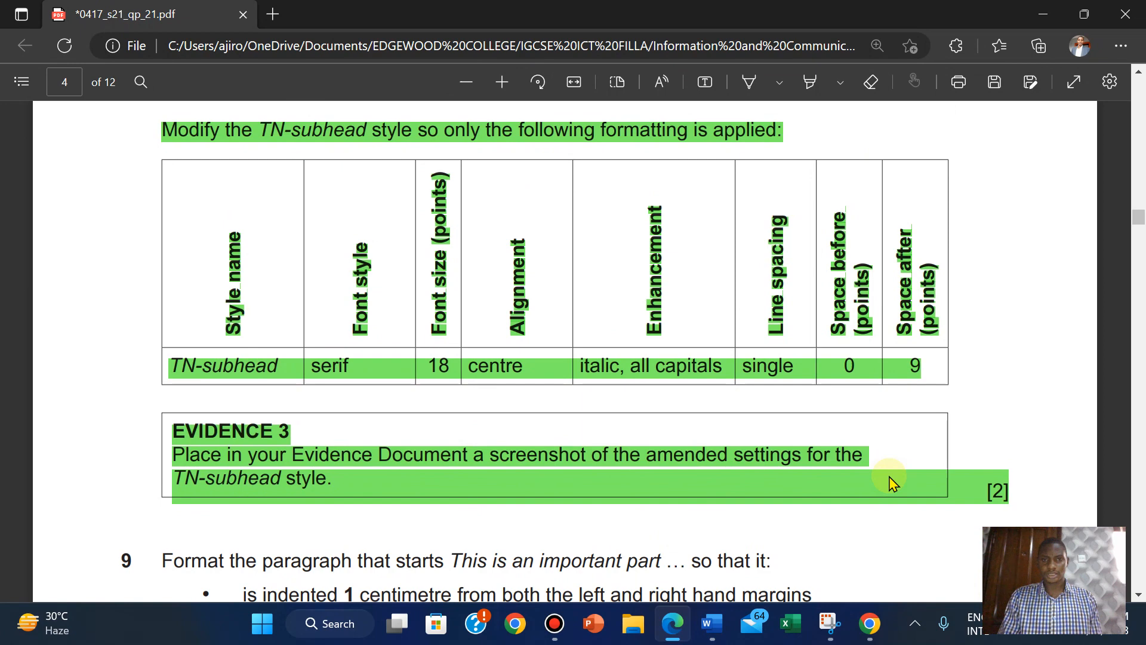
{"action": "scroll", "coordinate": [892, 483], "scroll_direction": "up", "scroll_amount": 1}
{"action": "scroll", "coordinate": [893, 482], "scroll_direction": "up", "scroll_amount": 1}
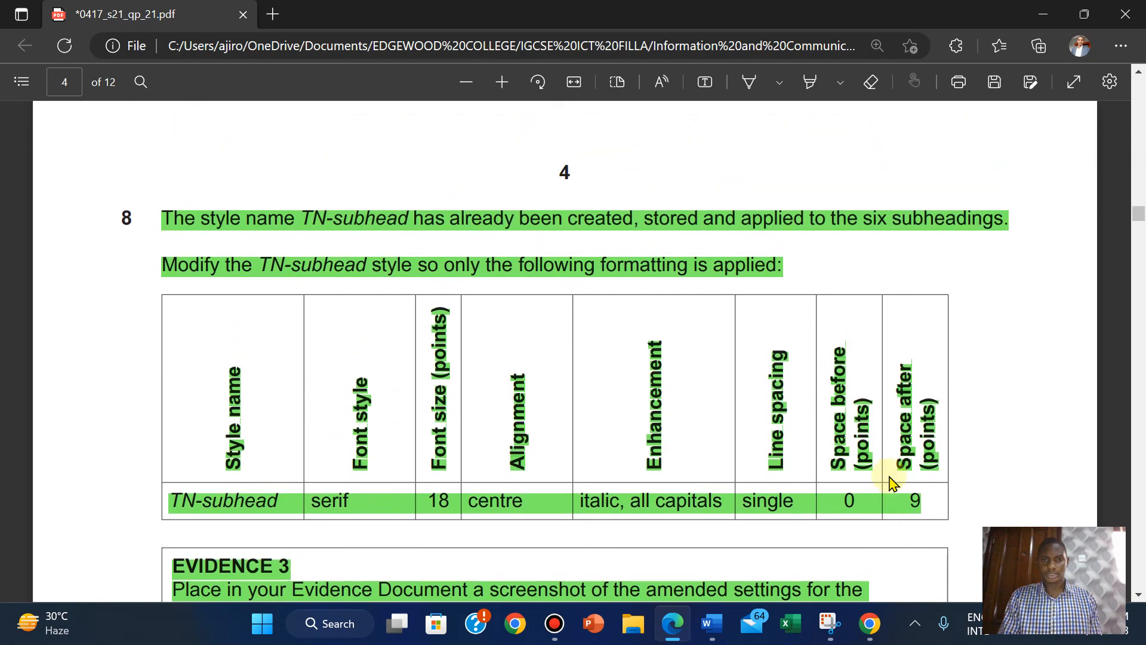
{"action": "scroll", "coordinate": [893, 483], "scroll_direction": "down", "scroll_amount": 1}
{"action": "scroll", "coordinate": [892, 483], "scroll_direction": "down", "scroll_amount": 1}
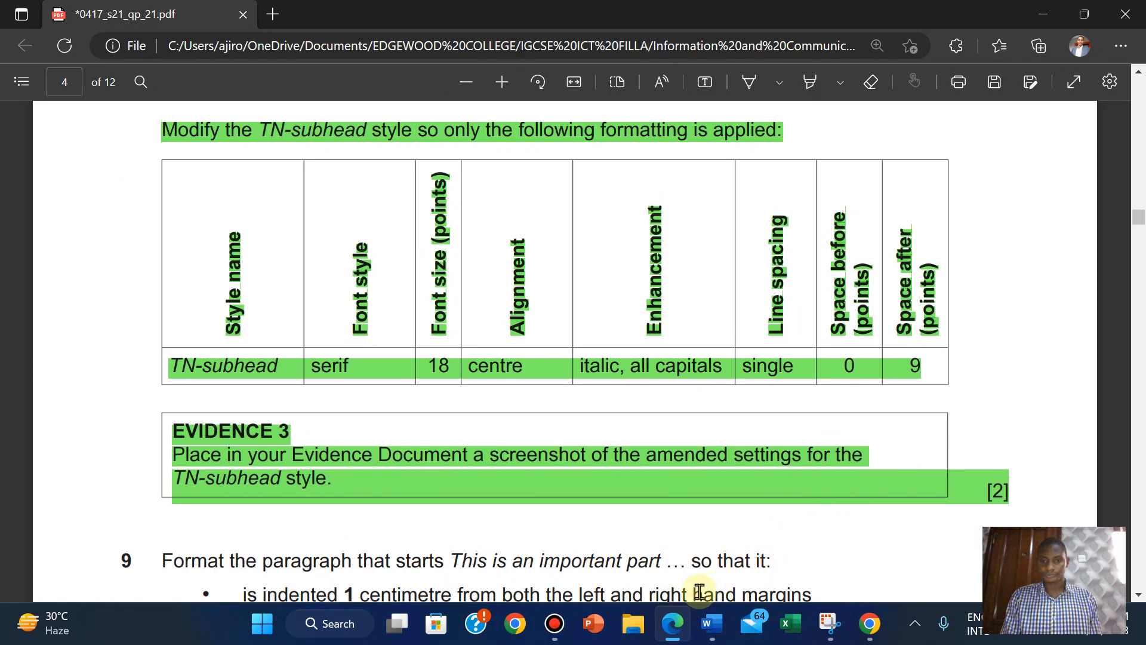
{"action": "mouse_move", "coordinate": [706, 627]}
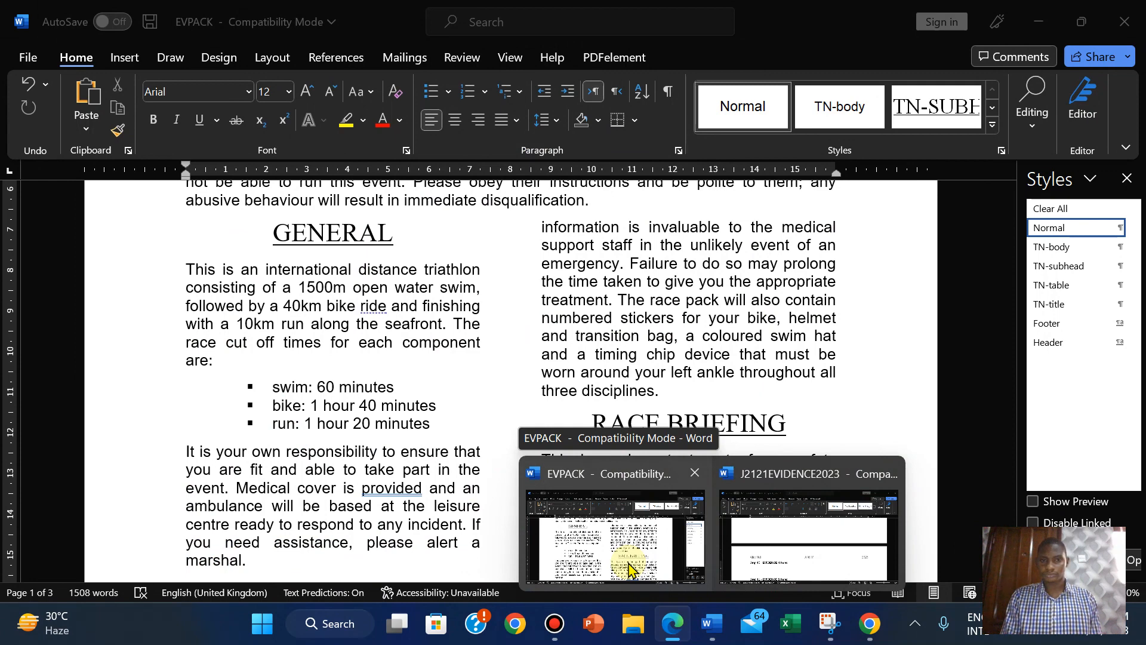
From the RACE BRIEFING heading, reopen TN-subhead's Modify Style settings and close them with OK.
{"action": "left_click", "coordinate": [628, 569]}
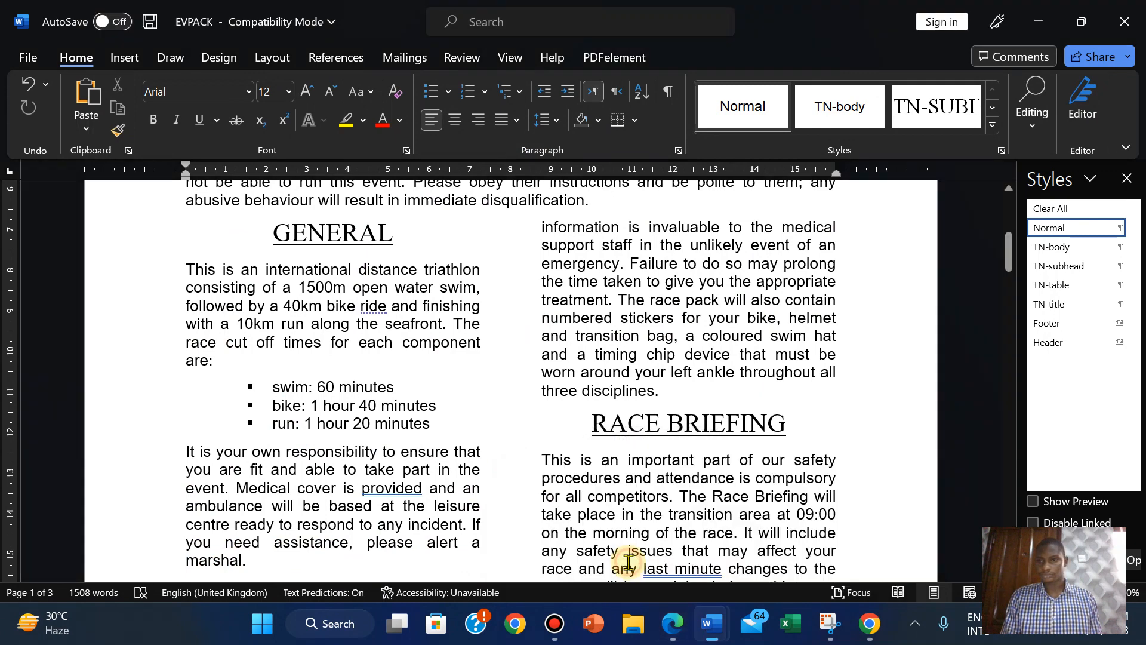
{"action": "left_click", "coordinate": [692, 422]}
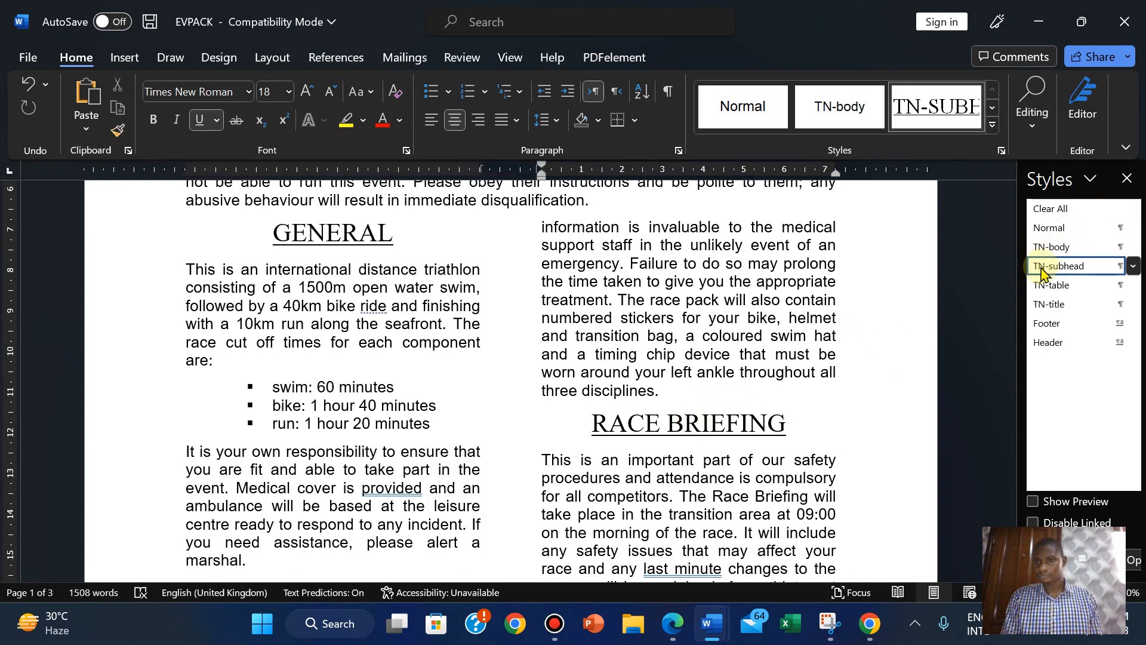
{"action": "mouse_move", "coordinate": [1042, 274]}
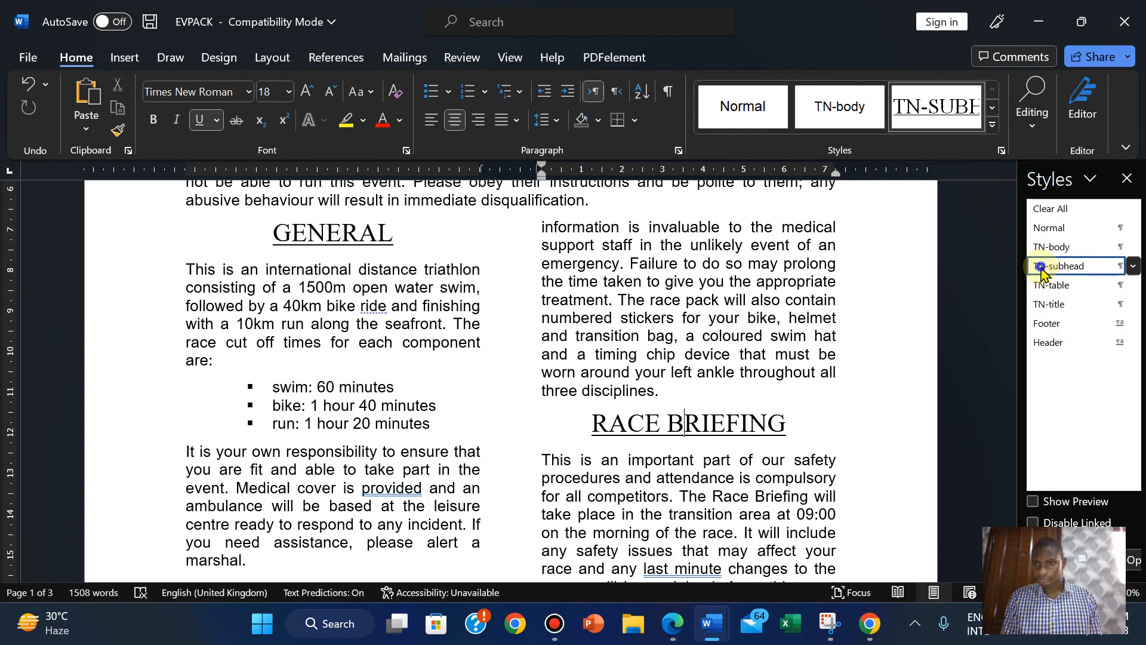
{"action": "right_click", "coordinate": [1042, 270]}
{"action": "left_click", "coordinate": [966, 317]}
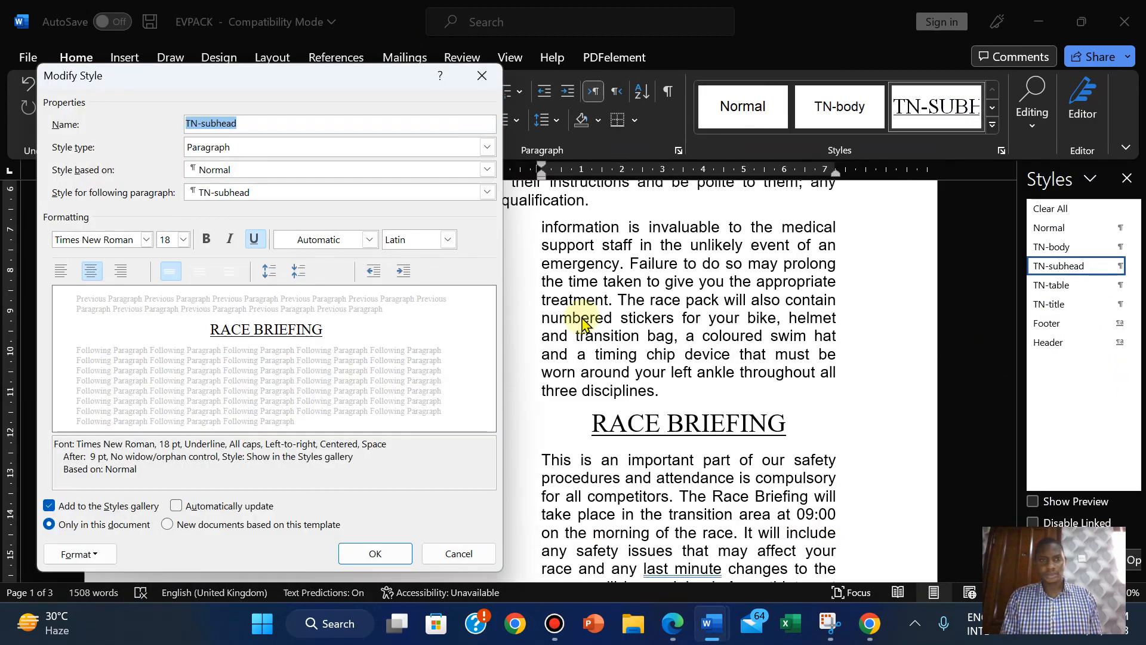
{"action": "left_click", "coordinate": [394, 555]}
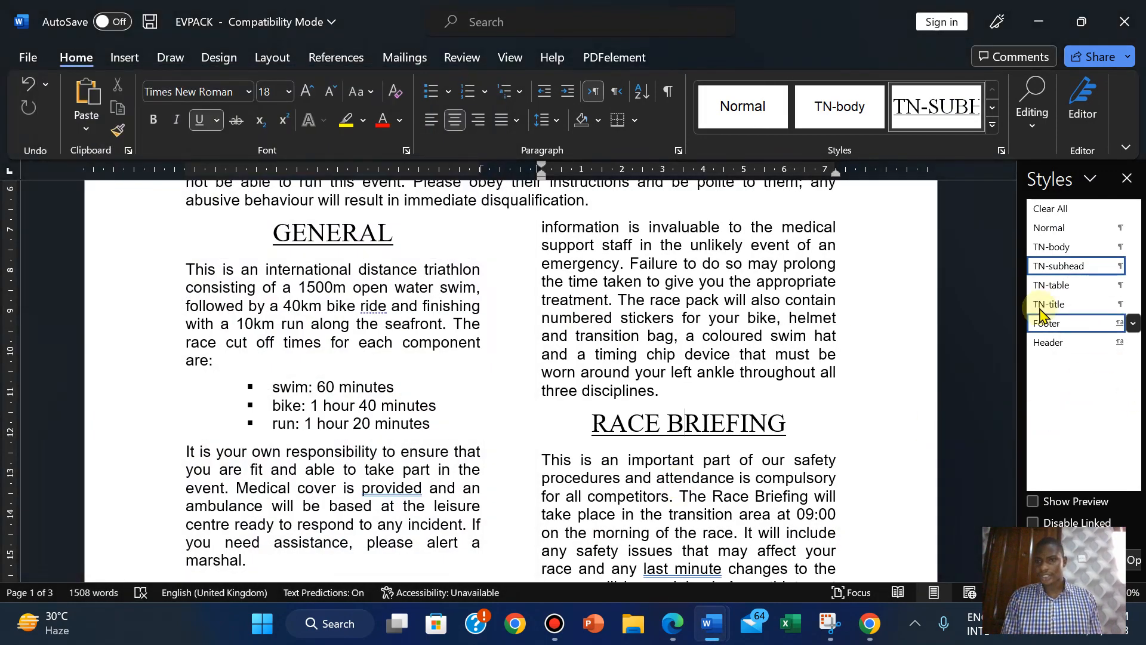
Switch to J2121EVIDENCE2023 and compare its contents with the exam PDF.
{"action": "mouse_move", "coordinate": [711, 624]}
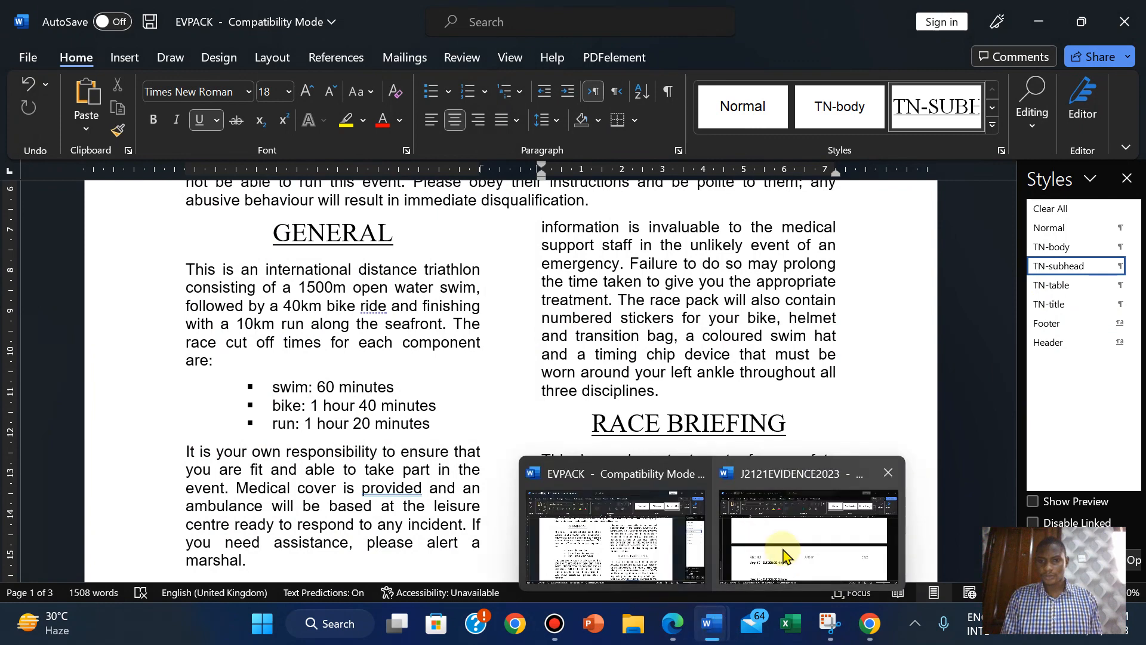
{"action": "left_click", "coordinate": [783, 547]}
{"action": "left_click_drag", "start_coordinate": [1137, 376], "coordinate": [1138, 325]}
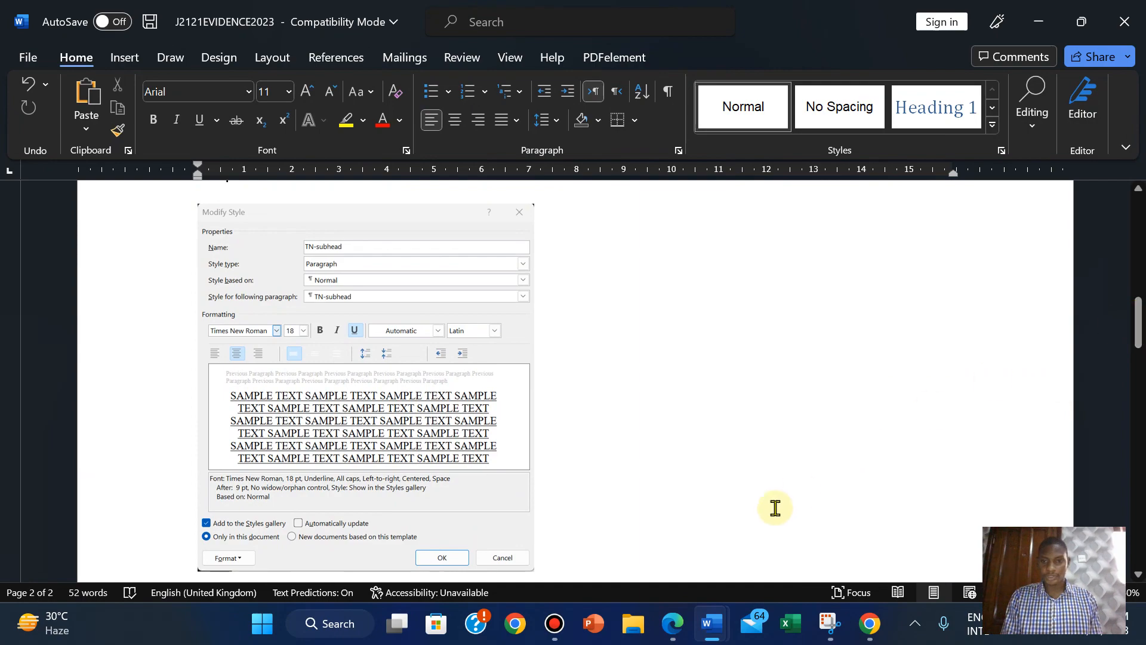
{"action": "left_click", "coordinate": [674, 623]}
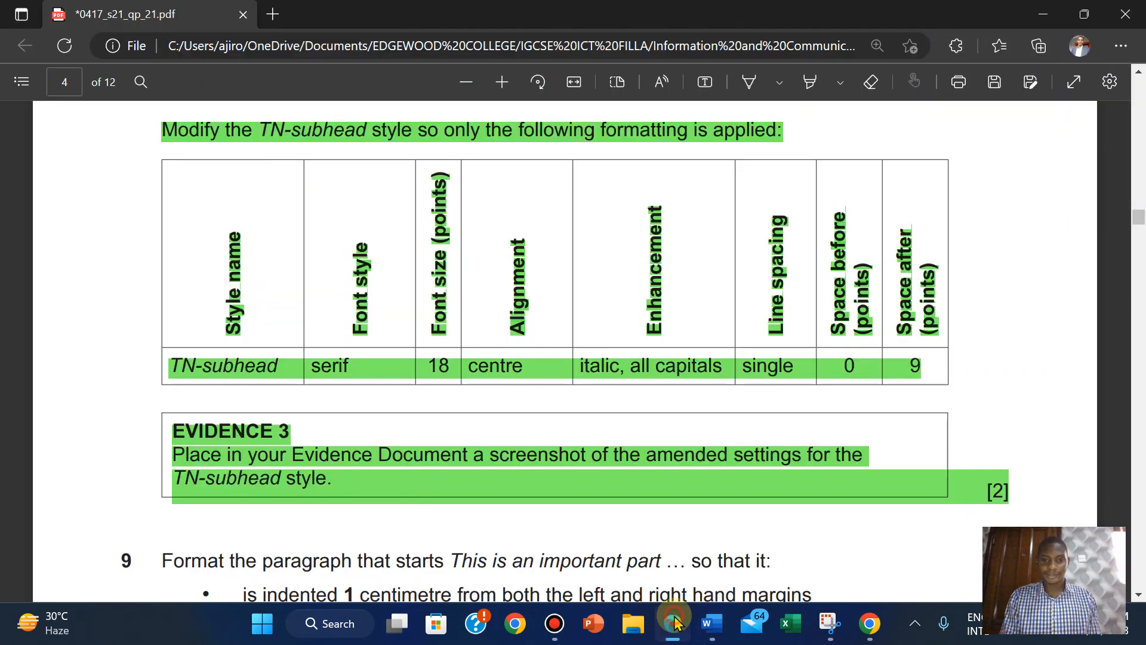
{"action": "left_click", "coordinate": [674, 622]}
{"action": "left_click", "coordinate": [673, 622]}
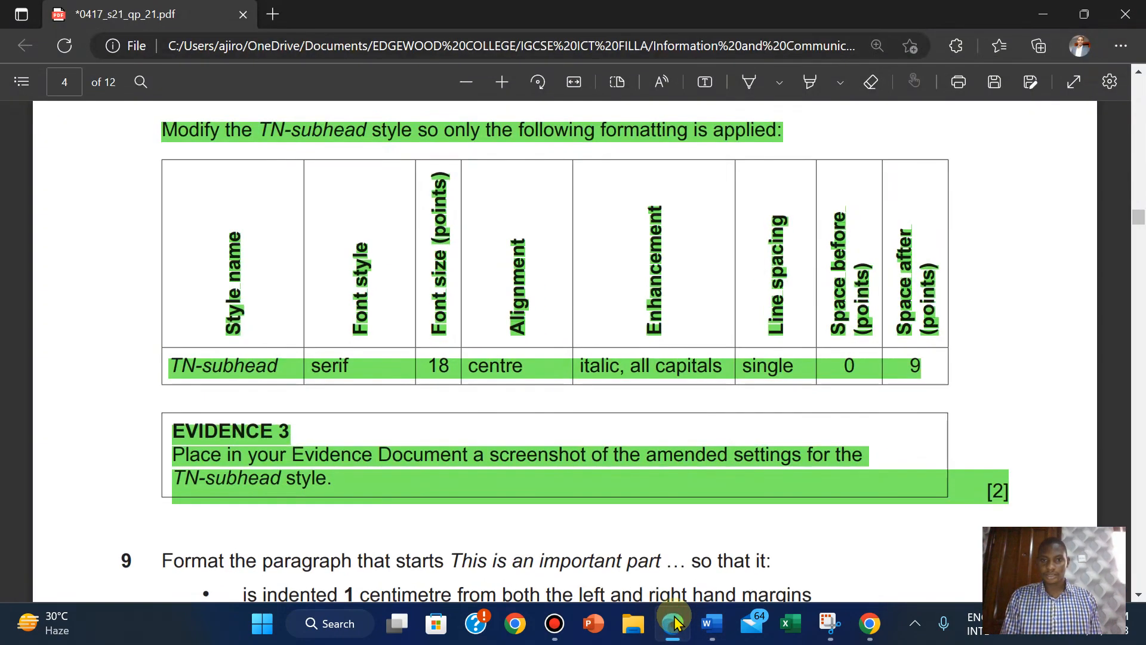
{"action": "left_click", "coordinate": [673, 622]}
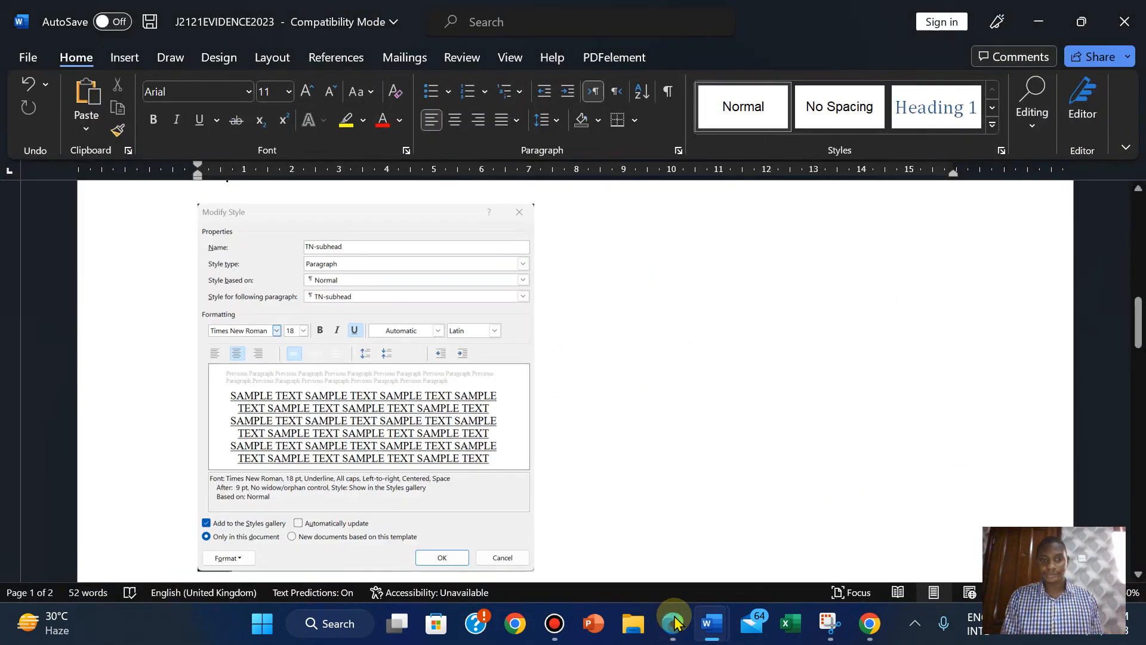
{"action": "left_click", "coordinate": [674, 622]}
{"action": "left_click", "coordinate": [673, 622]}
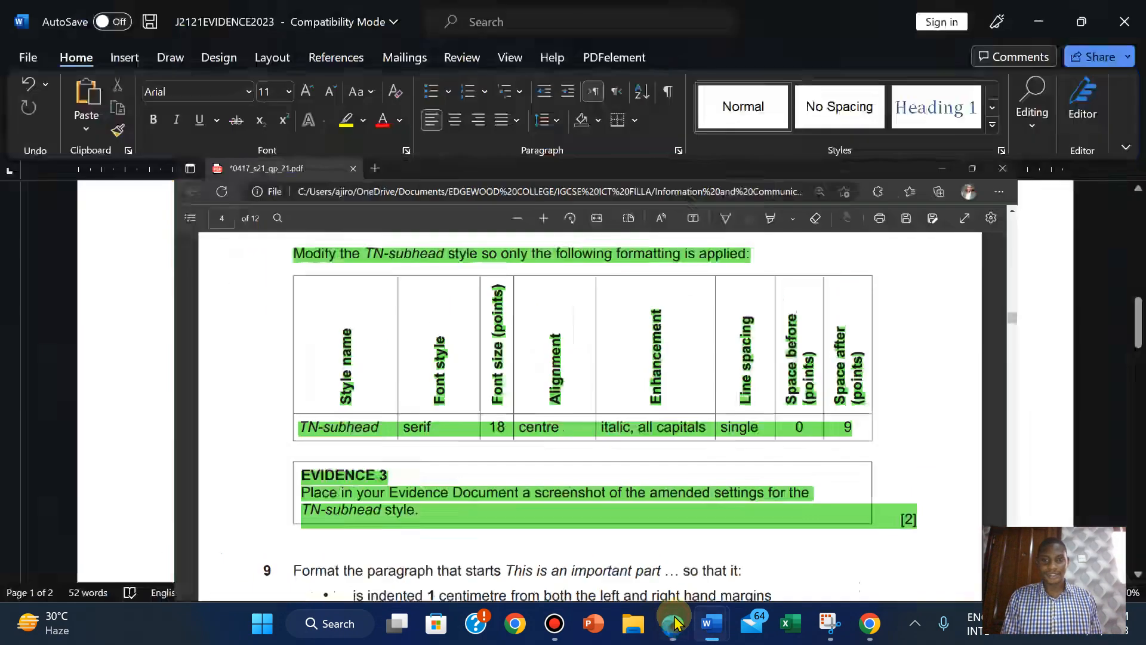
{"action": "left_click", "coordinate": [673, 622]}
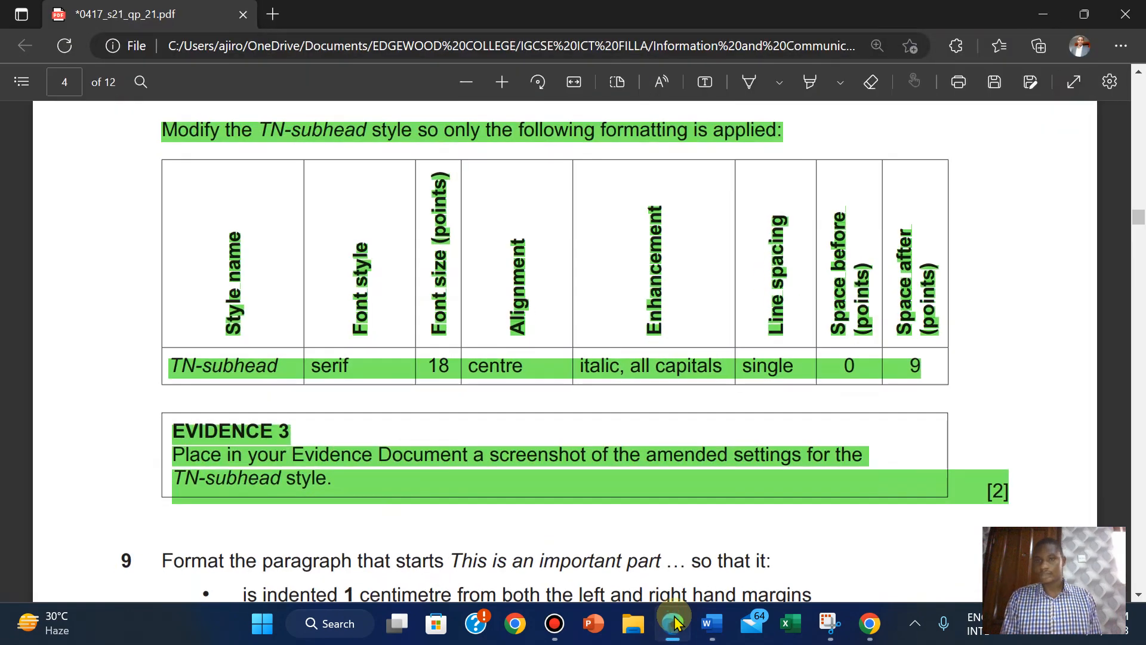
{"action": "left_click", "coordinate": [674, 622]}
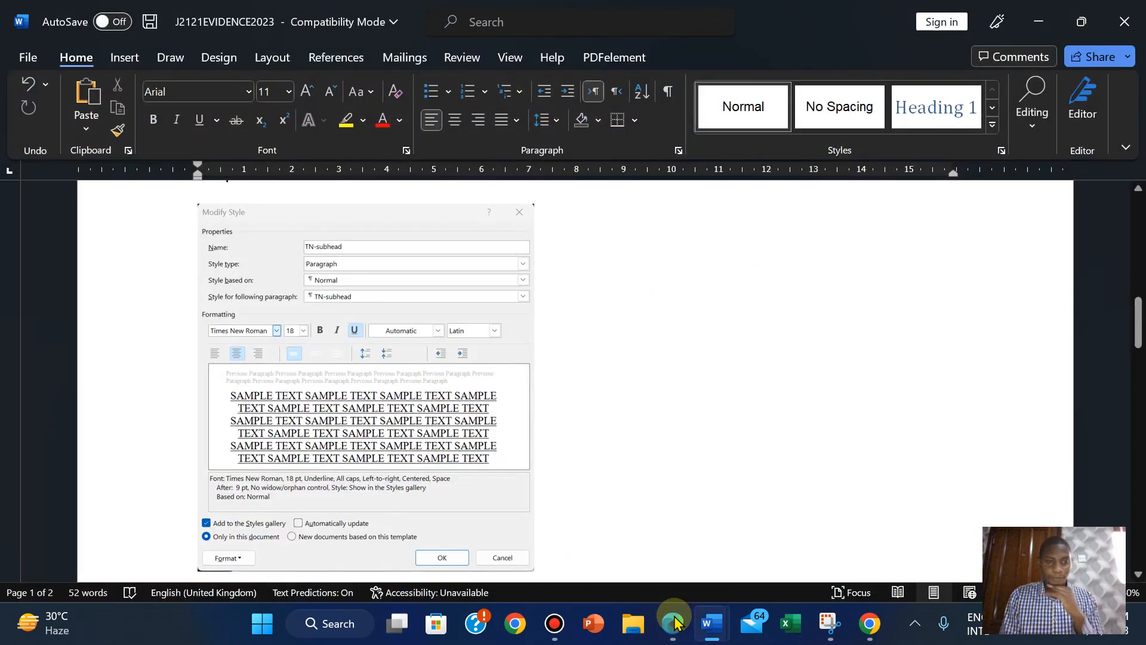
Delete the old Modify Style screenshot, then return to EVPACK.
{"action": "left_click", "coordinate": [414, 345]}
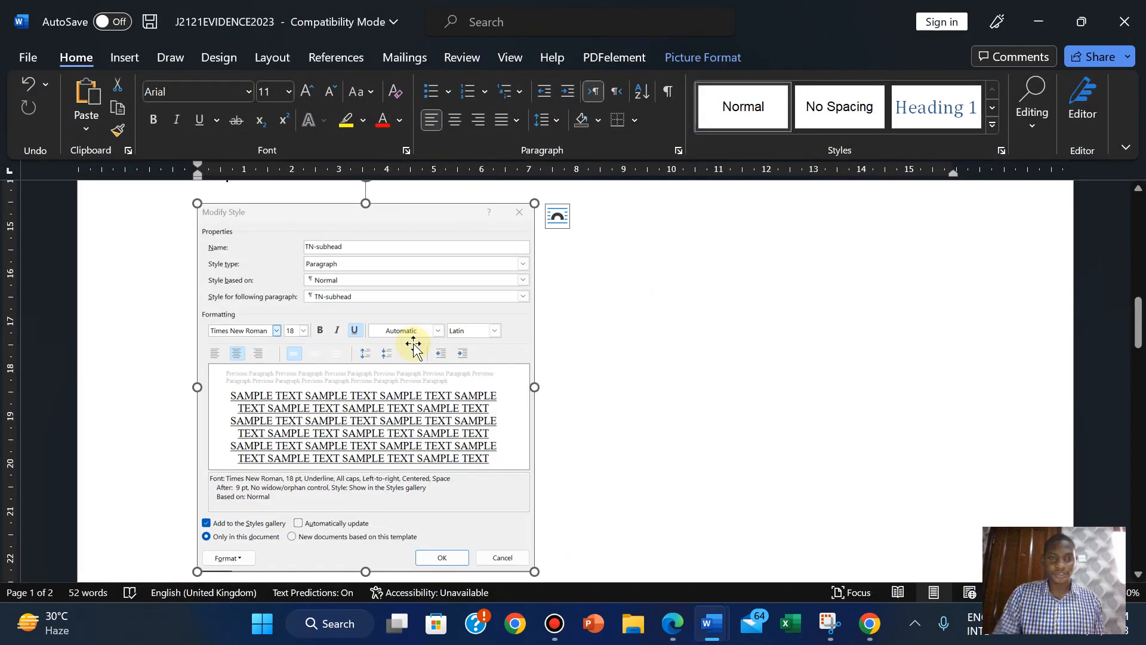
{"action": "key", "text": "Delete"}
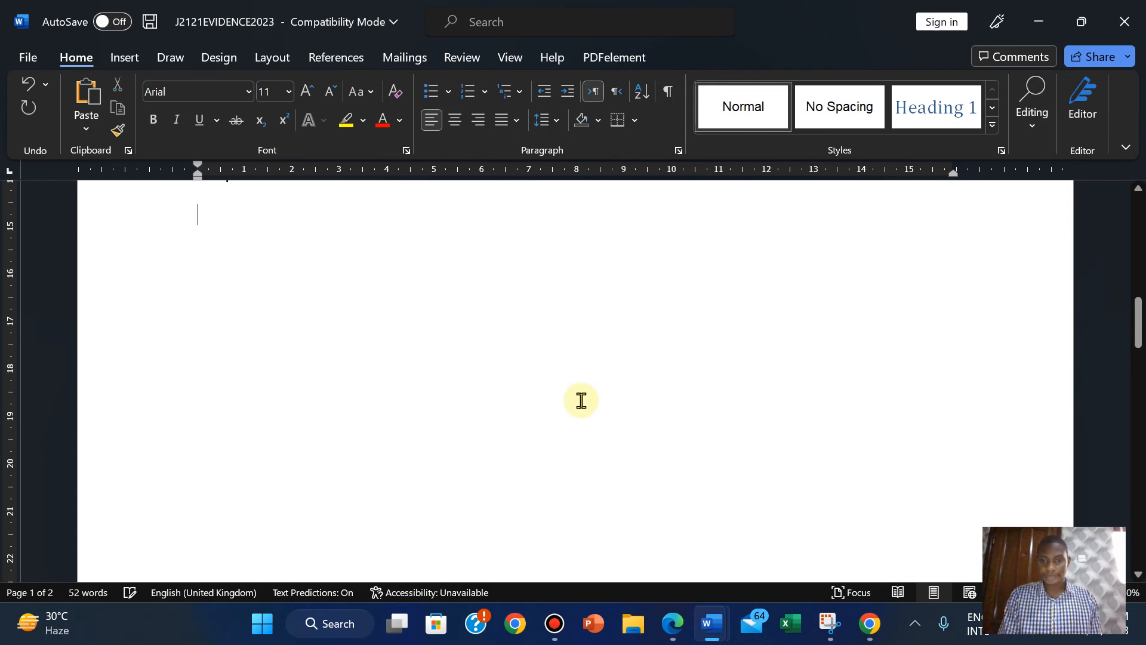
{"action": "mouse_move", "coordinate": [664, 634]}
{"action": "mouse_move", "coordinate": [710, 624]}
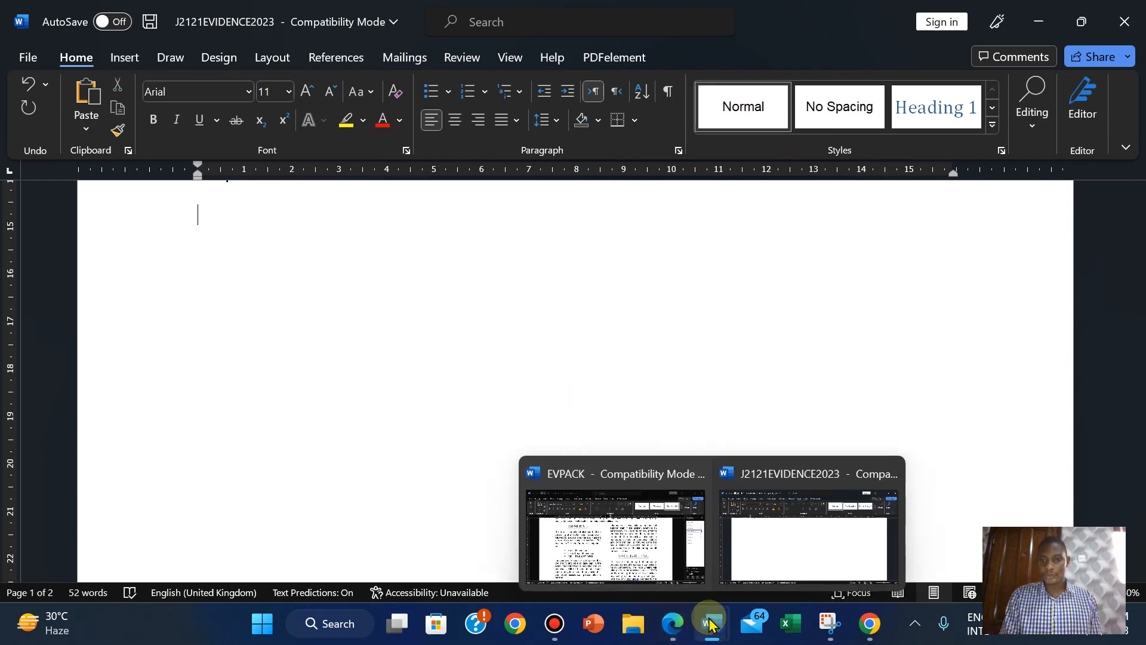
{"action": "left_click", "coordinate": [624, 548]}
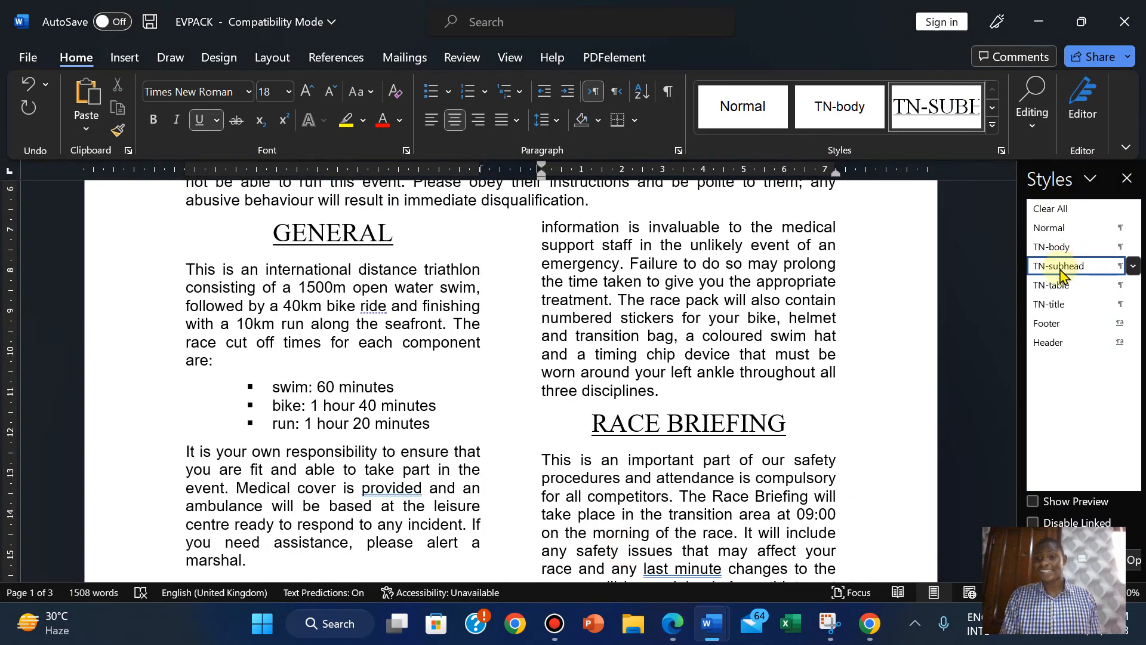
Change TN-subhead from underlined to italic, comparing with the exam's specification.
{"action": "right_click", "coordinate": [1060, 269]}
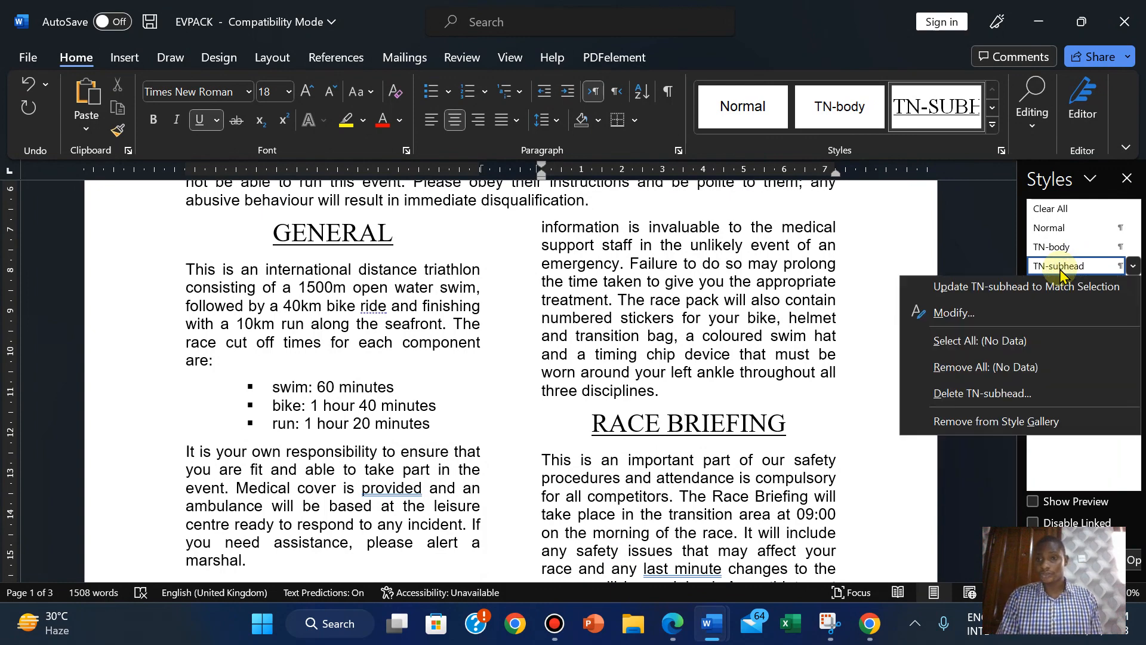
{"action": "left_click", "coordinate": [985, 327]}
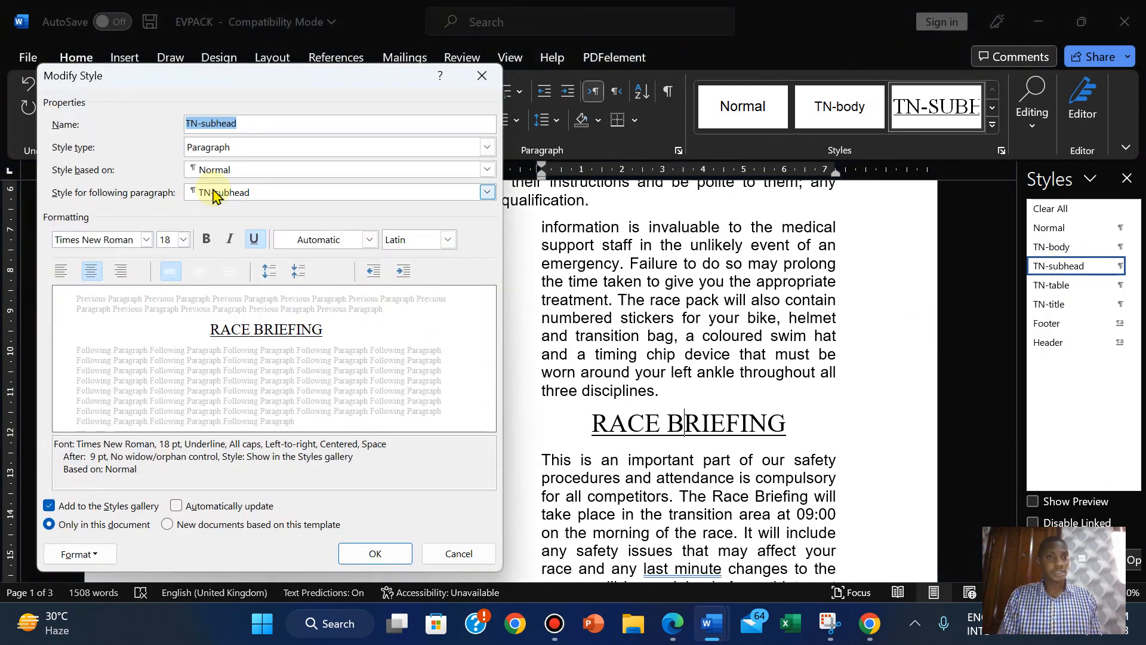
{"action": "left_click", "coordinate": [254, 240]}
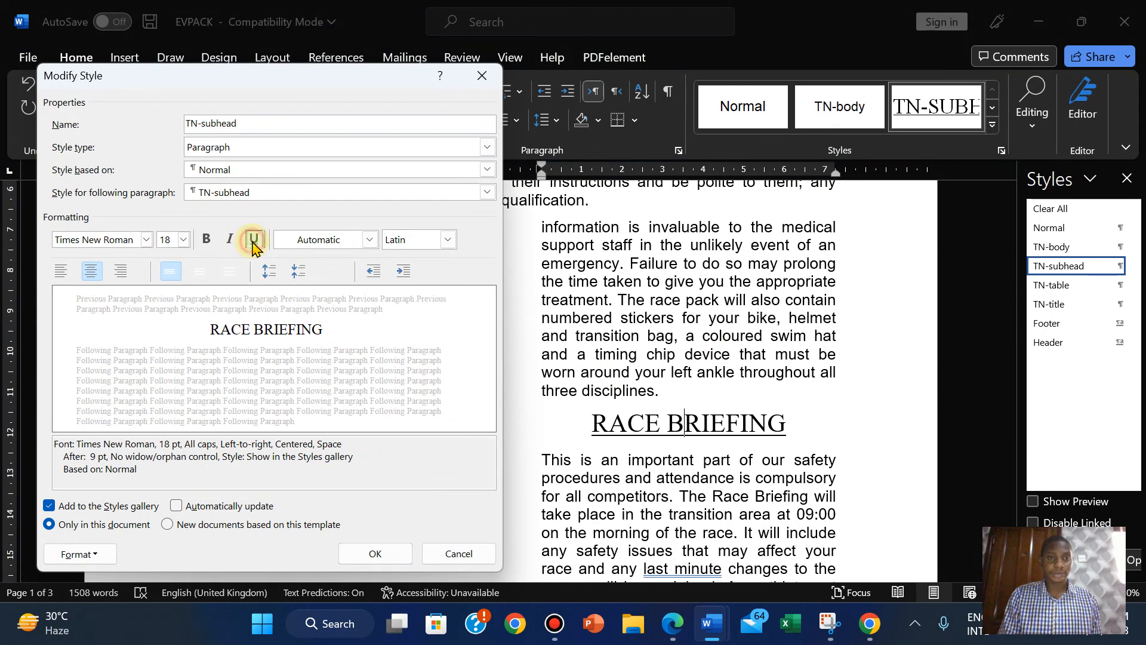
{"action": "left_click", "coordinate": [230, 240]}
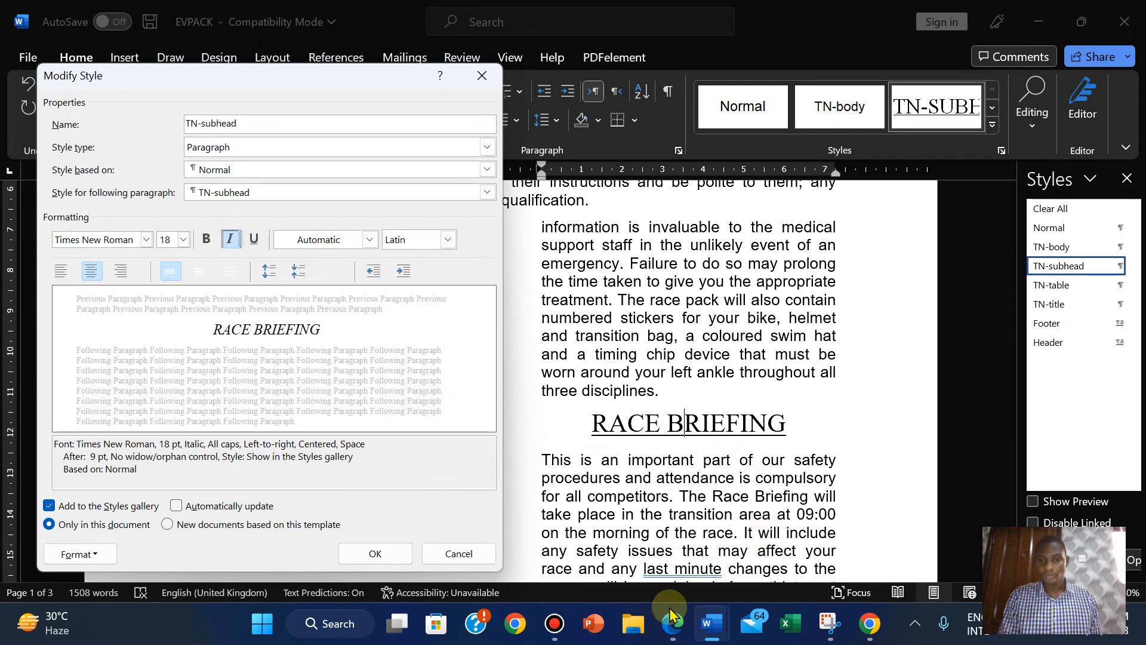
{"action": "left_click", "coordinate": [671, 626]}
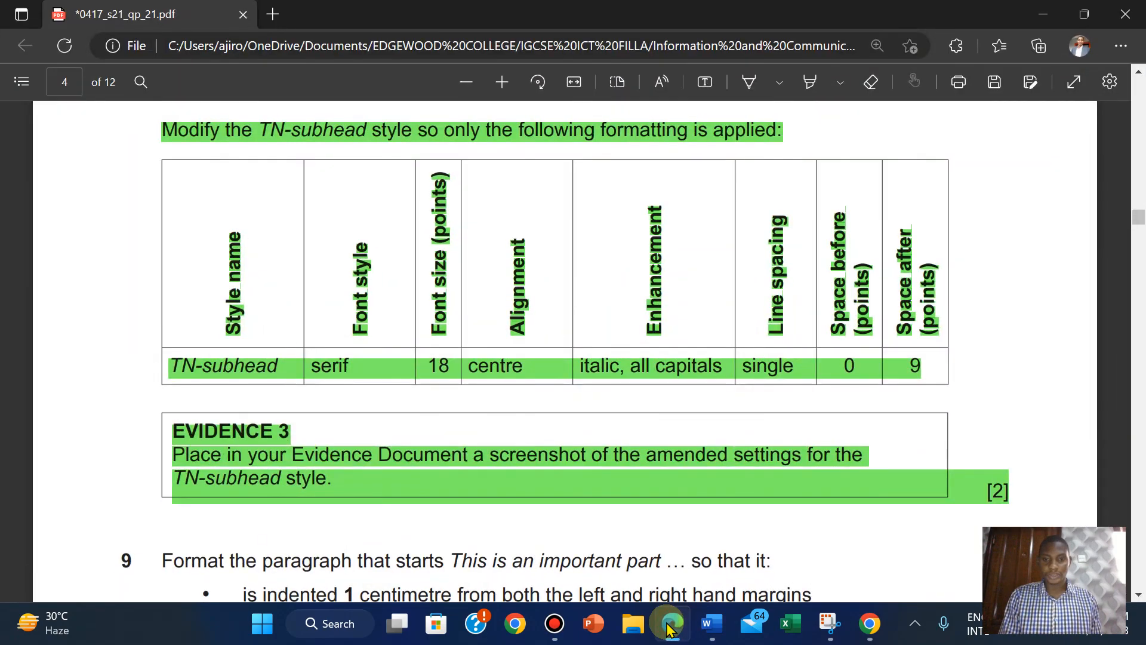
{"action": "left_click", "coordinate": [671, 628]}
{"action": "left_click", "coordinate": [672, 628]}
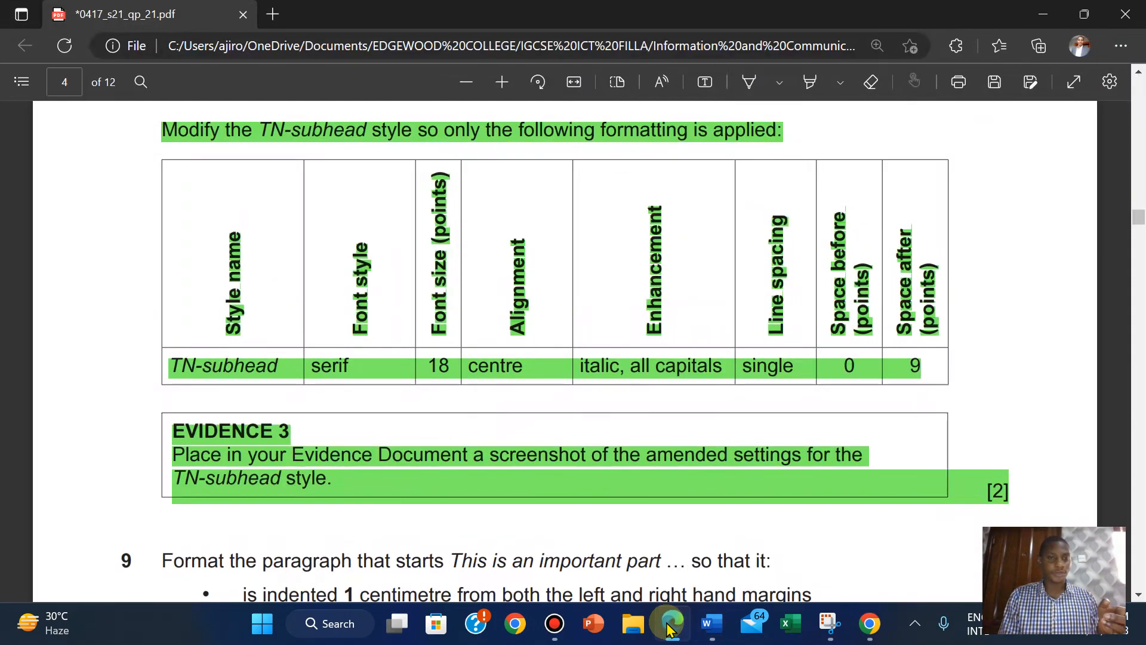
{"action": "left_click", "coordinate": [671, 628]}
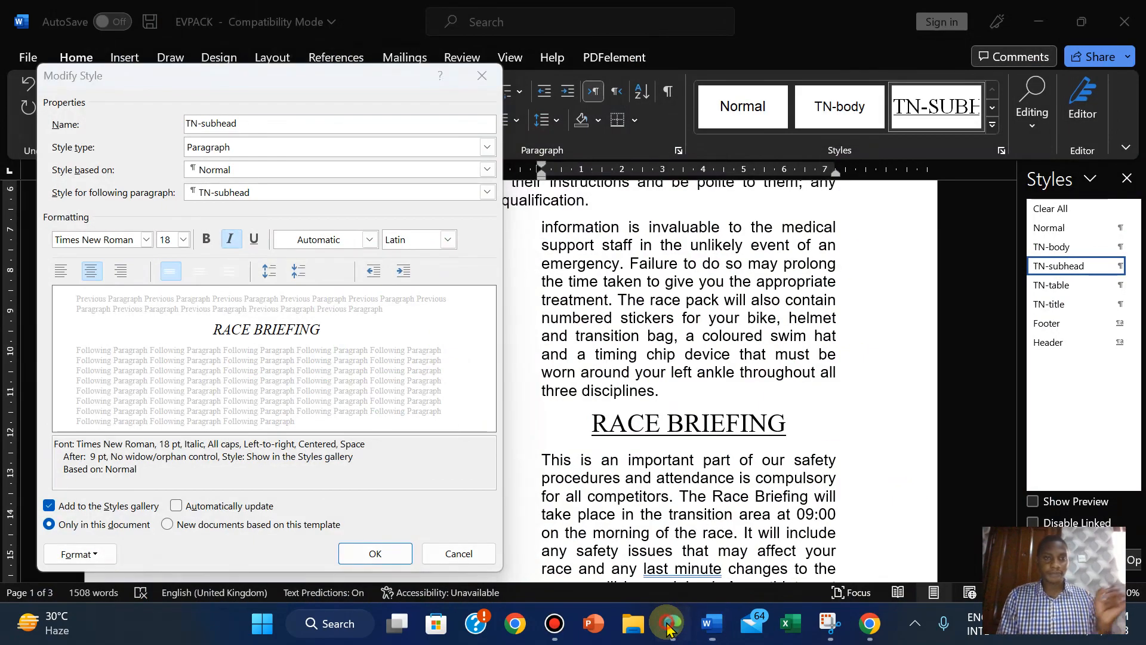
{"action": "left_click", "coordinate": [672, 628]}
{"action": "left_click", "coordinate": [671, 628]}
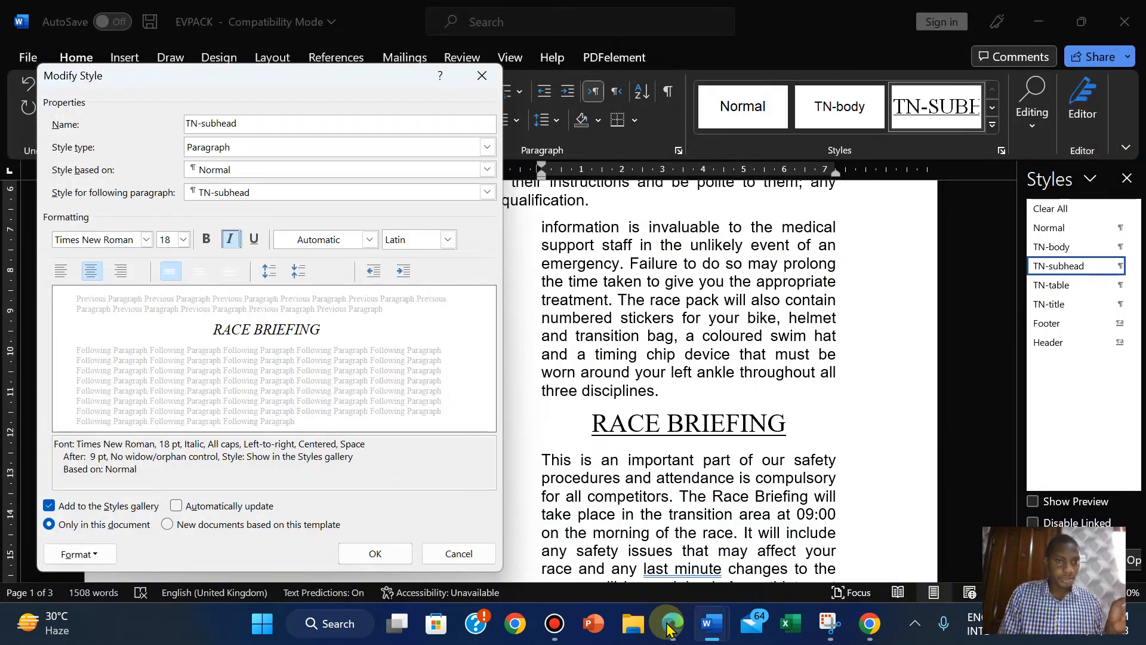
{"action": "left_click", "coordinate": [671, 628]}
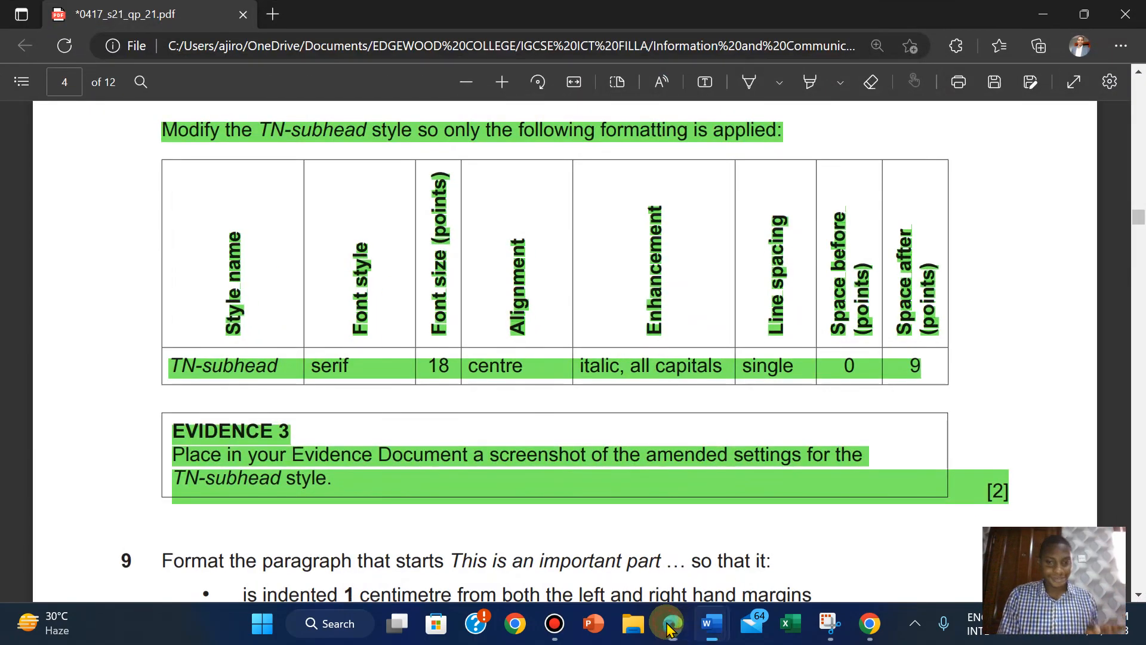
{"action": "left_click", "coordinate": [671, 628]}
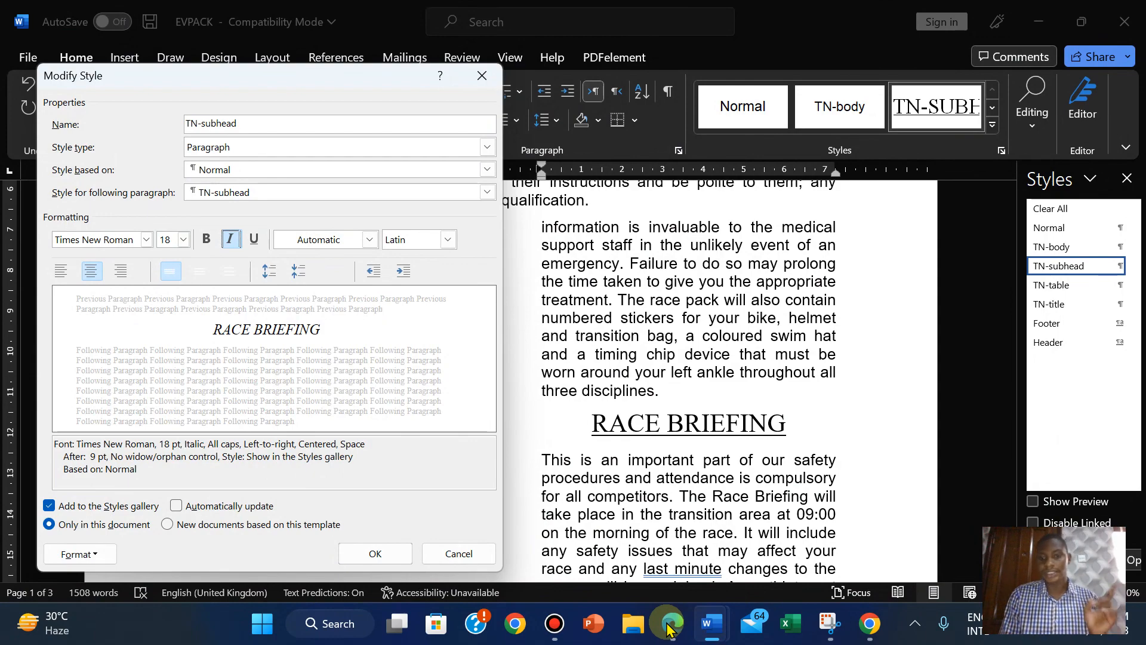
Capture the TN-subhead Modify Style dialog settings in a new Snipping Tool snip.
{"action": "left_click", "coordinate": [830, 623]}
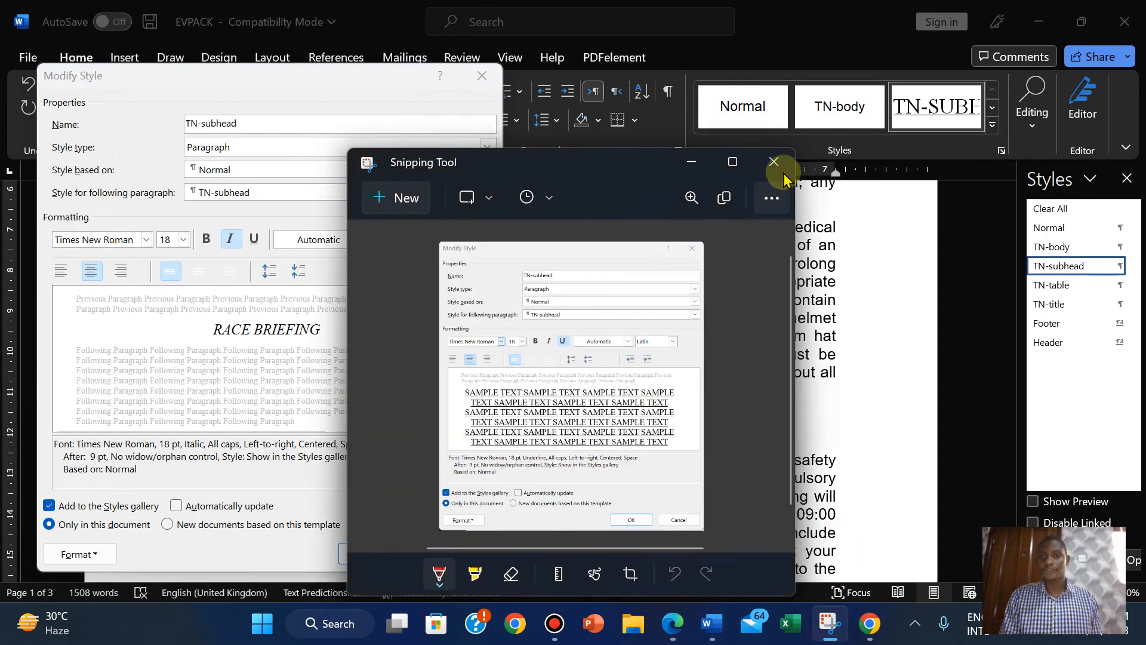
{"action": "left_click", "coordinate": [397, 198]}
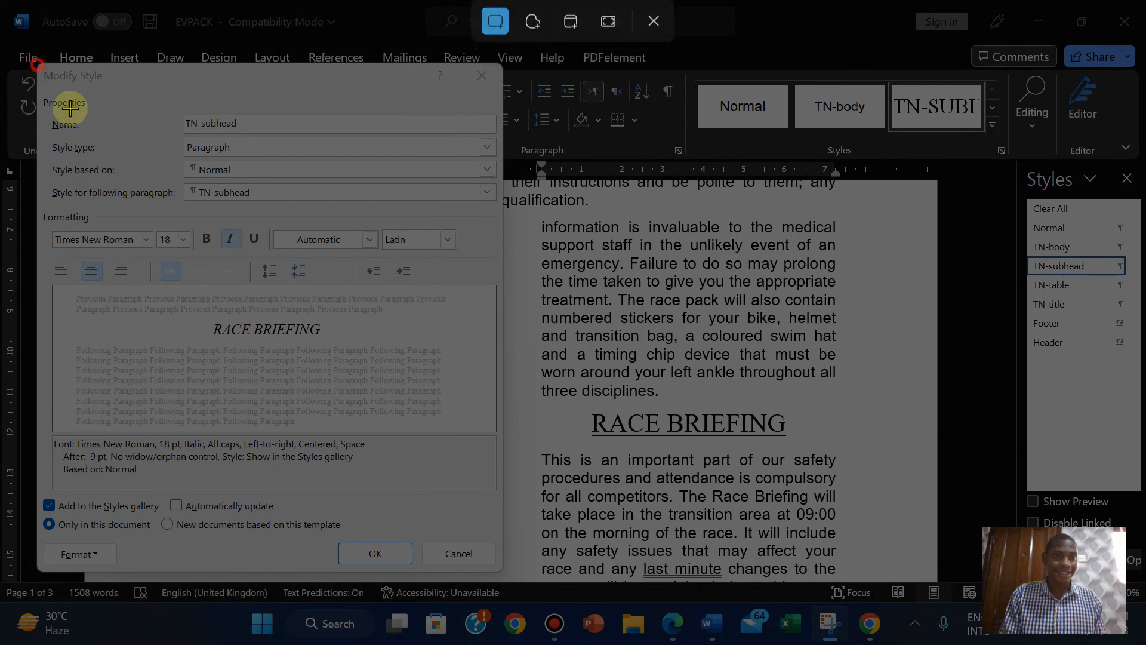
{"action": "left_click_drag", "start_coordinate": [38, 65], "coordinate": [504, 570]}
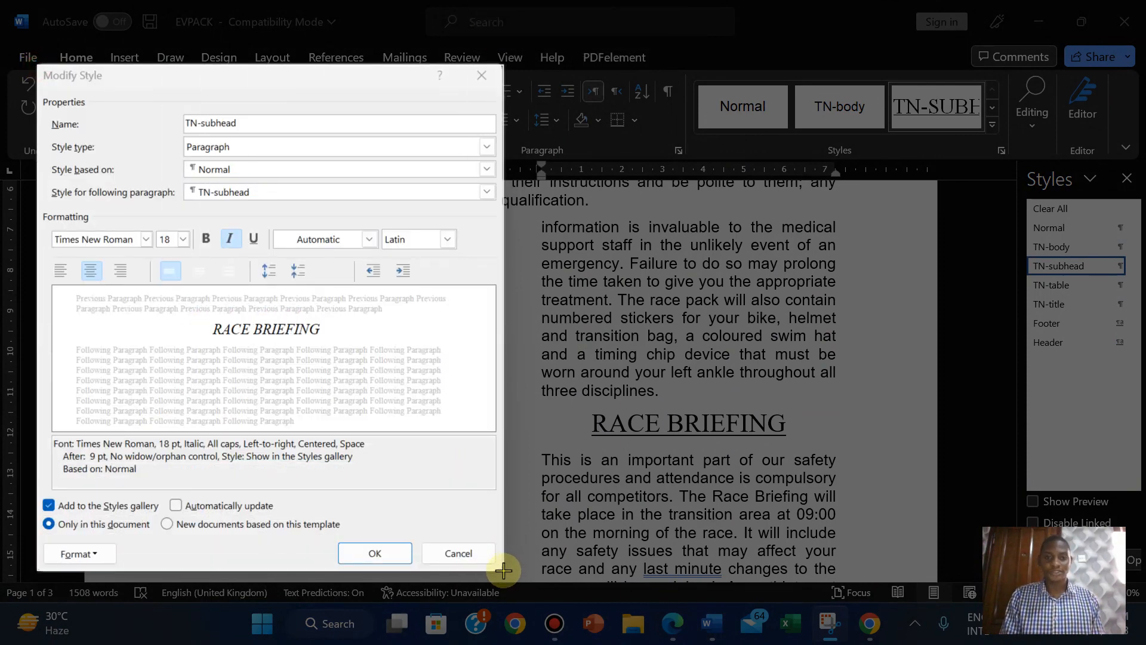
{"action": "left_click_drag", "start_coordinate": [503, 570], "coordinate": [503, 571]}
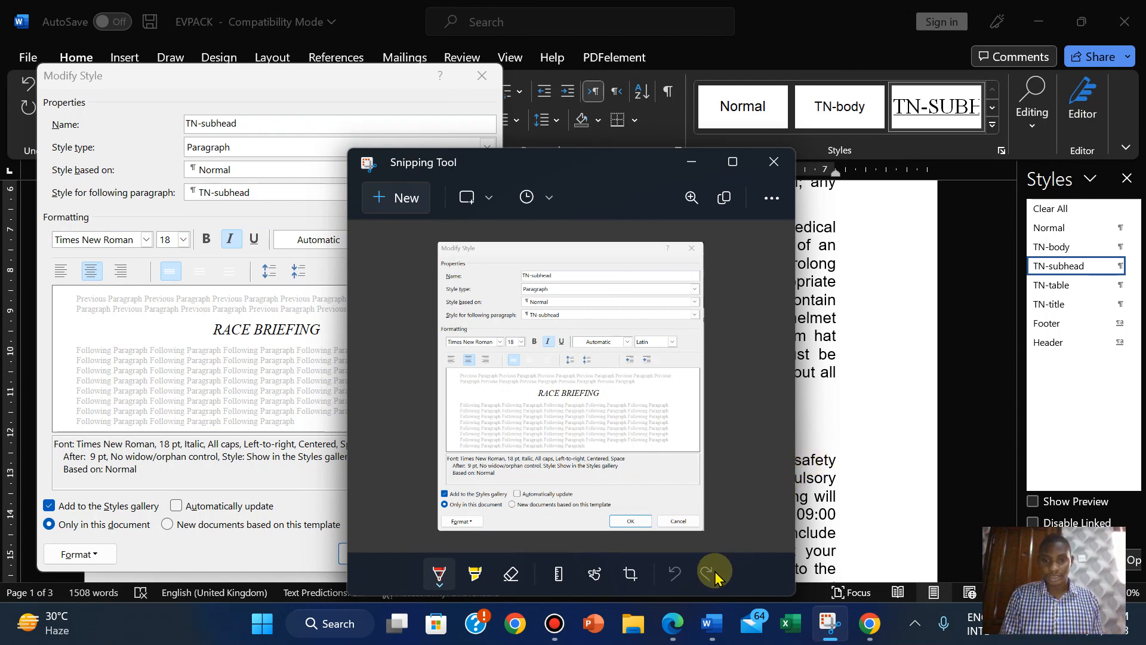
Confirm the amended TN-subhead style so the EVPACK subheadings become italic.
{"action": "left_click", "coordinate": [673, 622]}
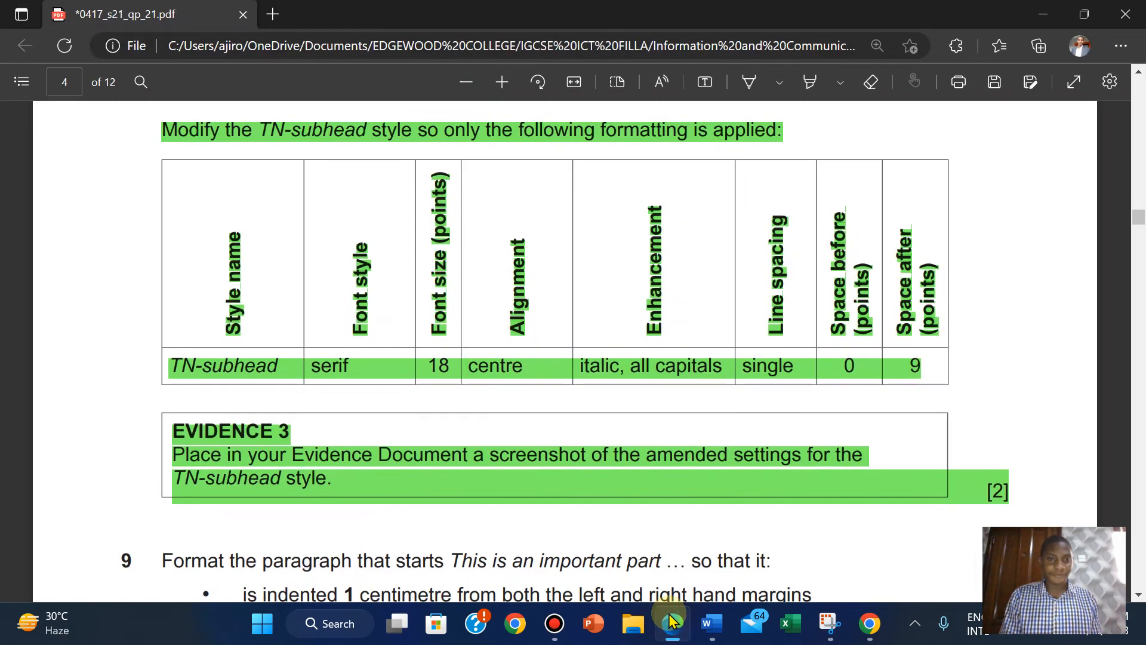
{"action": "left_click", "coordinate": [673, 622]}
{"action": "mouse_move", "coordinate": [710, 622]}
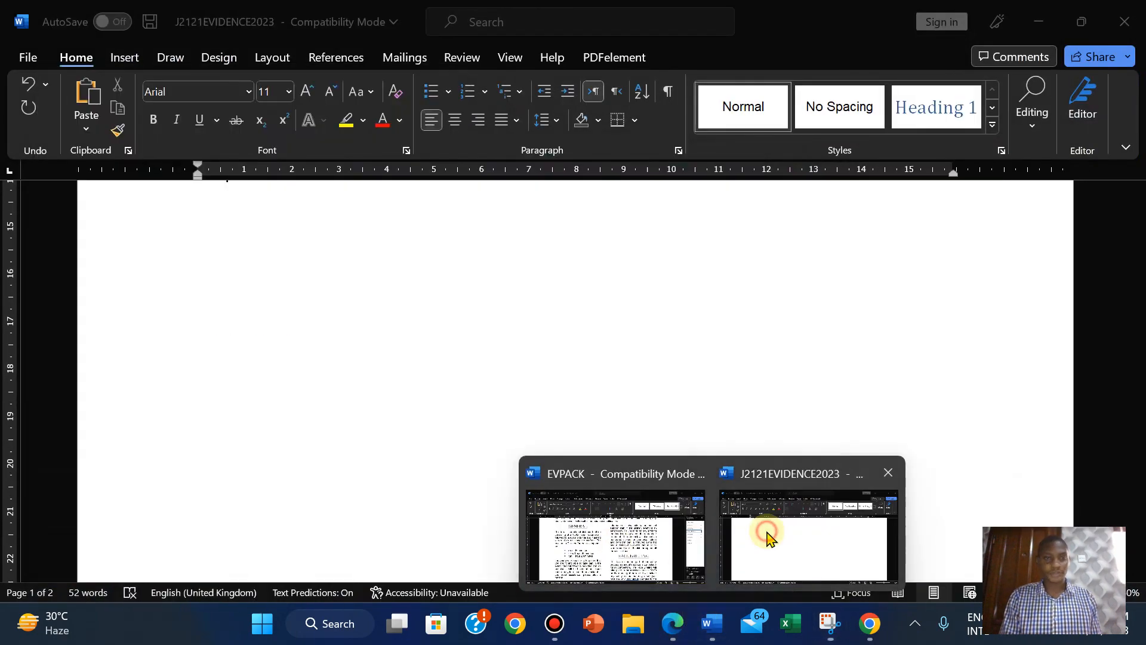
{"action": "left_click", "coordinate": [615, 534]}
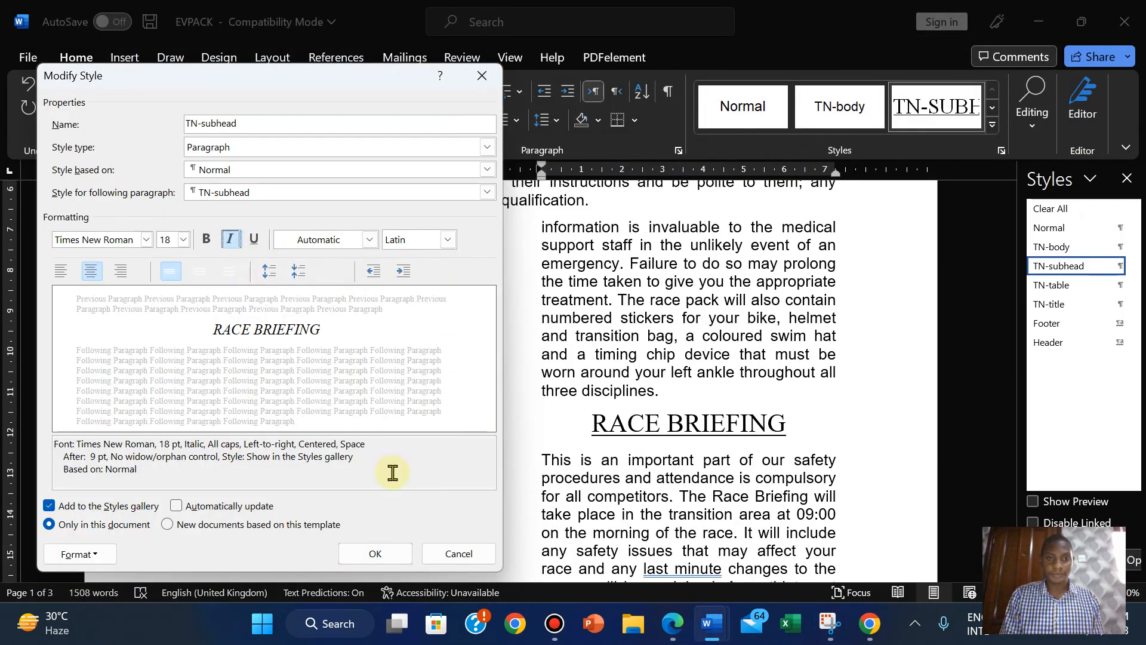
{"action": "left_click", "coordinate": [376, 554]}
{"action": "mouse_move", "coordinate": [711, 622]}
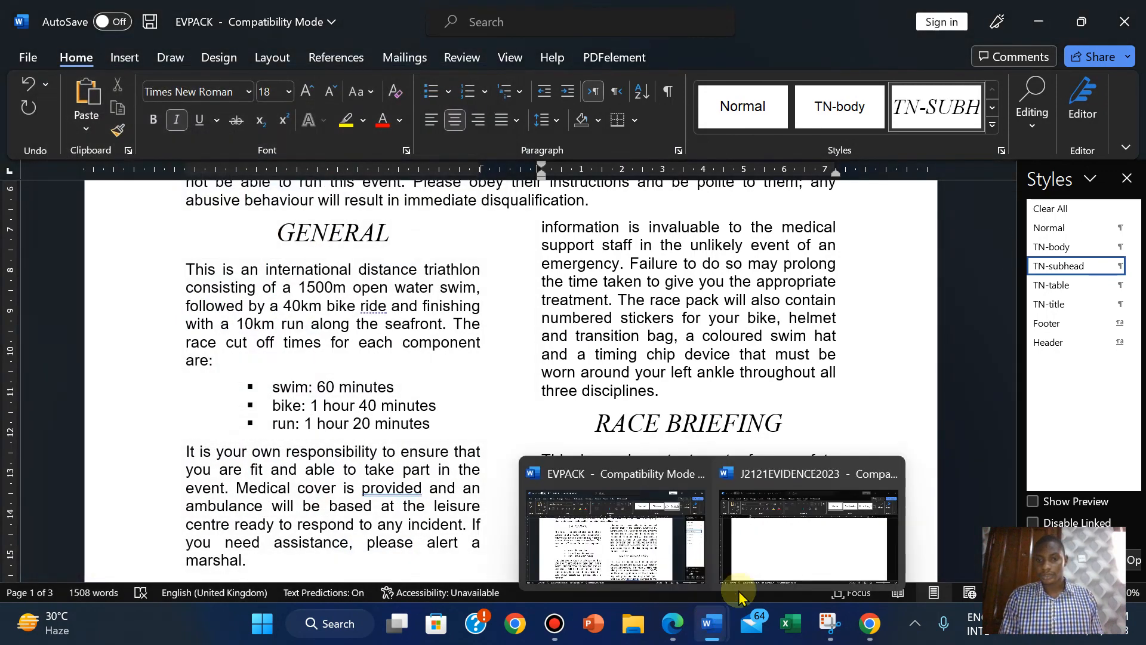
{"action": "left_click", "coordinate": [819, 494]}
Paste the style screenshot below Step 8 in J2121EVIDENCE2023 and shrink it.
{"action": "left_click_drag", "start_coordinate": [1128, 320], "coordinate": [1139, 307]}
{"action": "key", "text": "ctrl+v"}
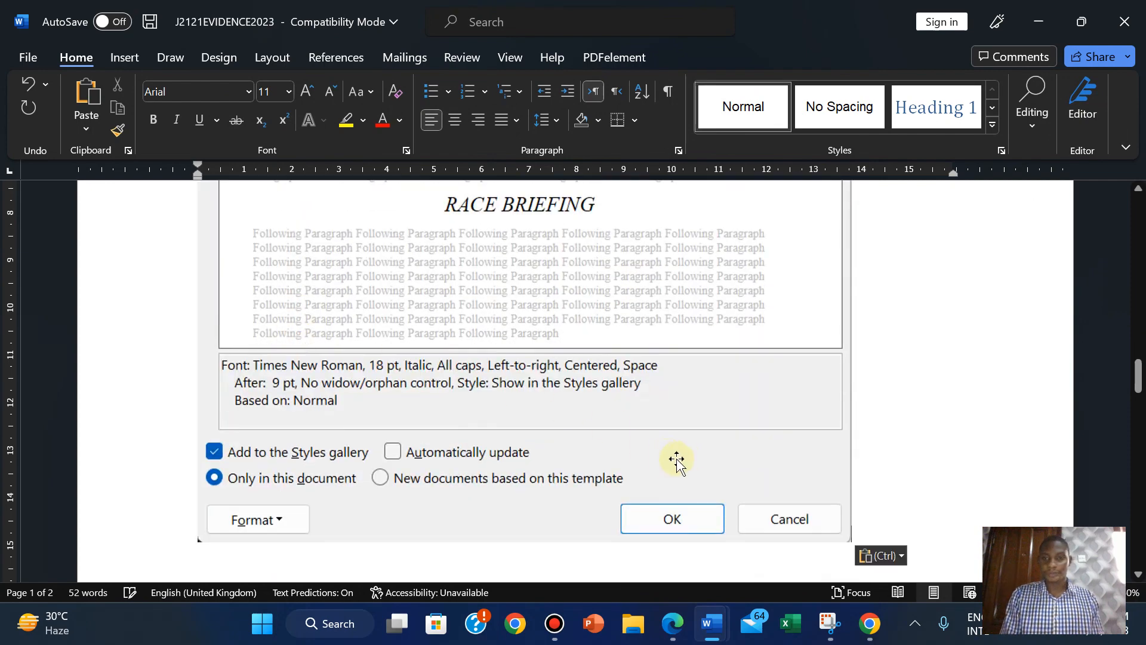
{"action": "left_click", "coordinate": [684, 459]}
{"action": "left_click_drag", "start_coordinate": [848, 540], "coordinate": [504, 271]}
Reduce the pasted screenshot further and review its alt text.
{"action": "left_click_drag", "start_coordinate": [1140, 308], "coordinate": [1140, 336]}
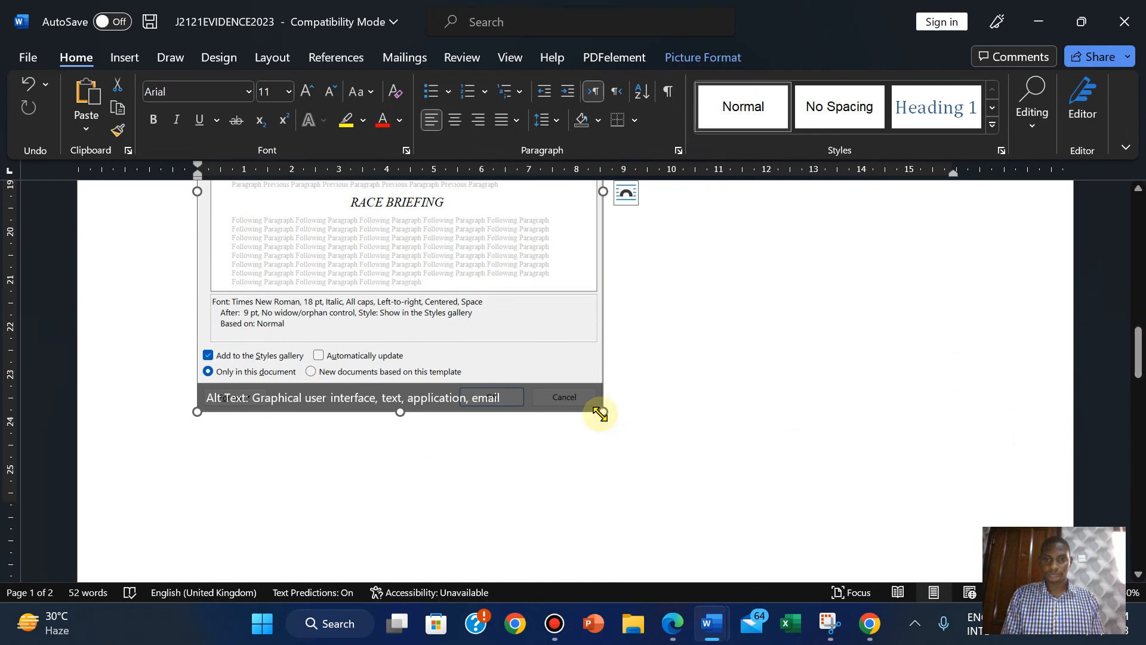
{"action": "left_click_drag", "start_coordinate": [600, 413], "coordinate": [541, 364]}
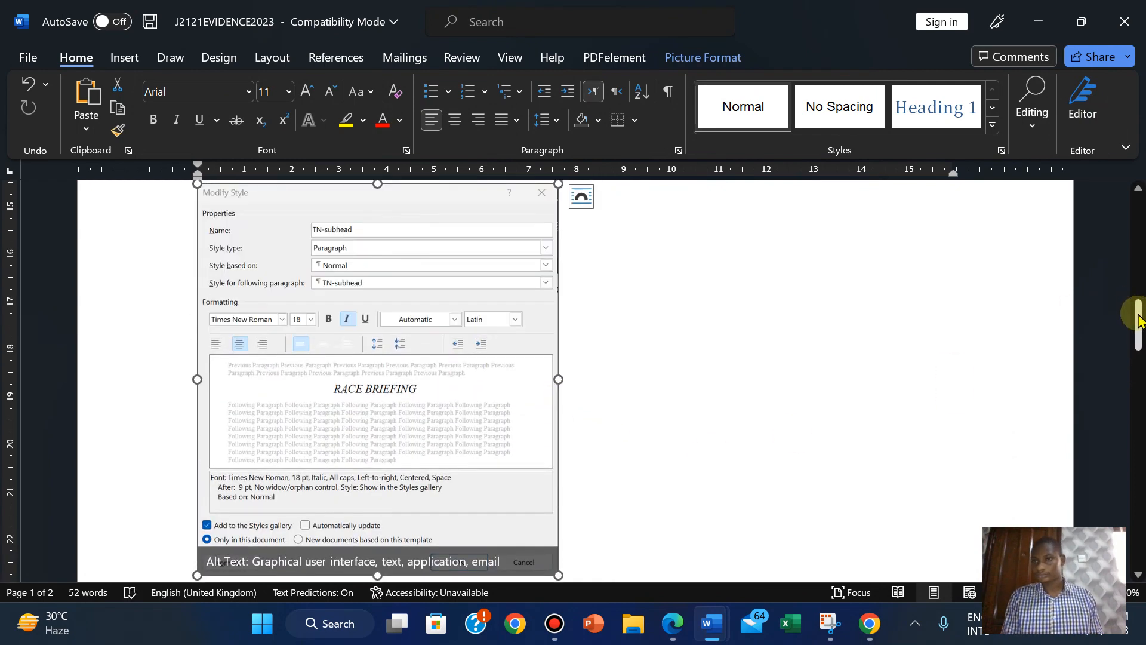
{"action": "left_click_drag", "start_coordinate": [1139, 316], "coordinate": [1138, 345]}
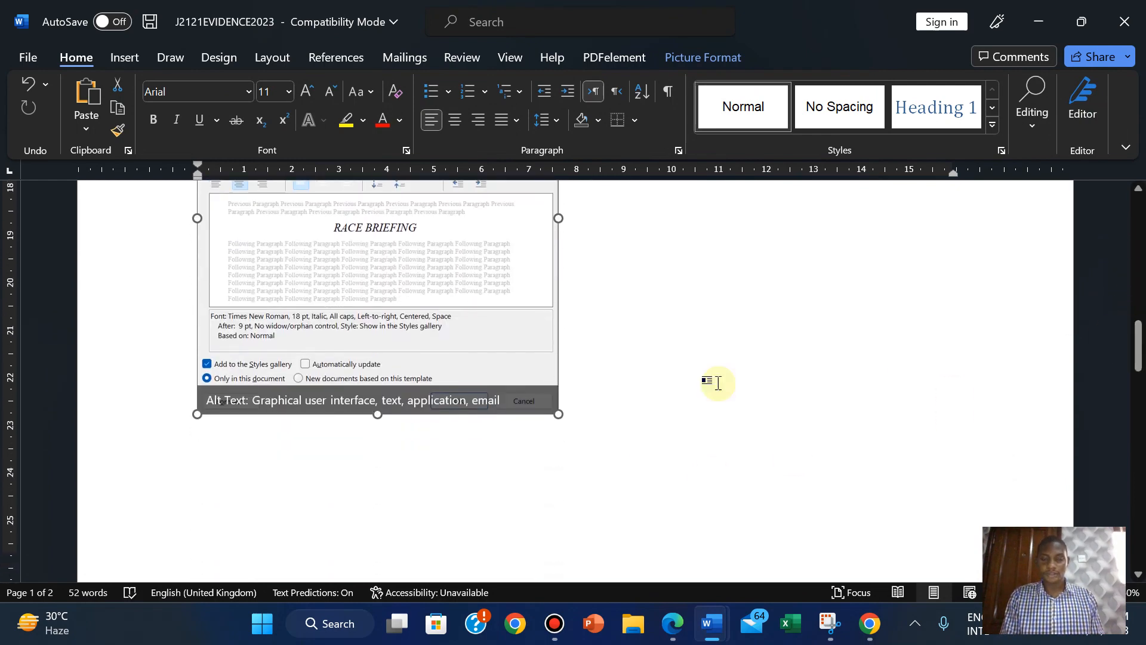
{"action": "left_click", "coordinate": [556, 411]}
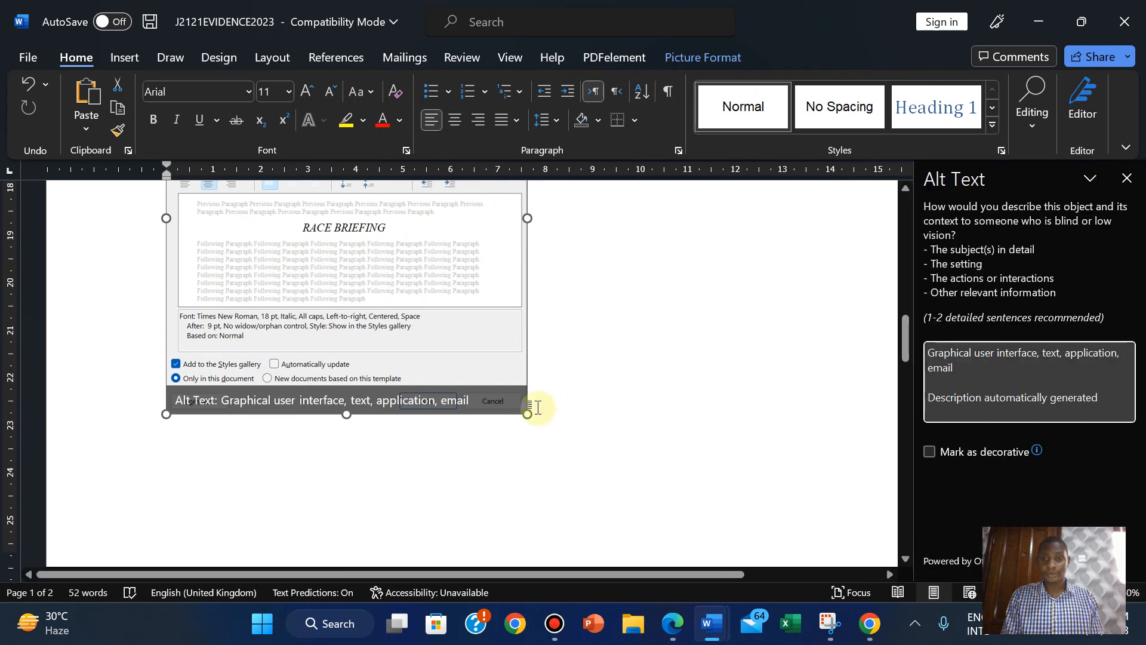
{"action": "left_click", "coordinate": [1124, 178]}
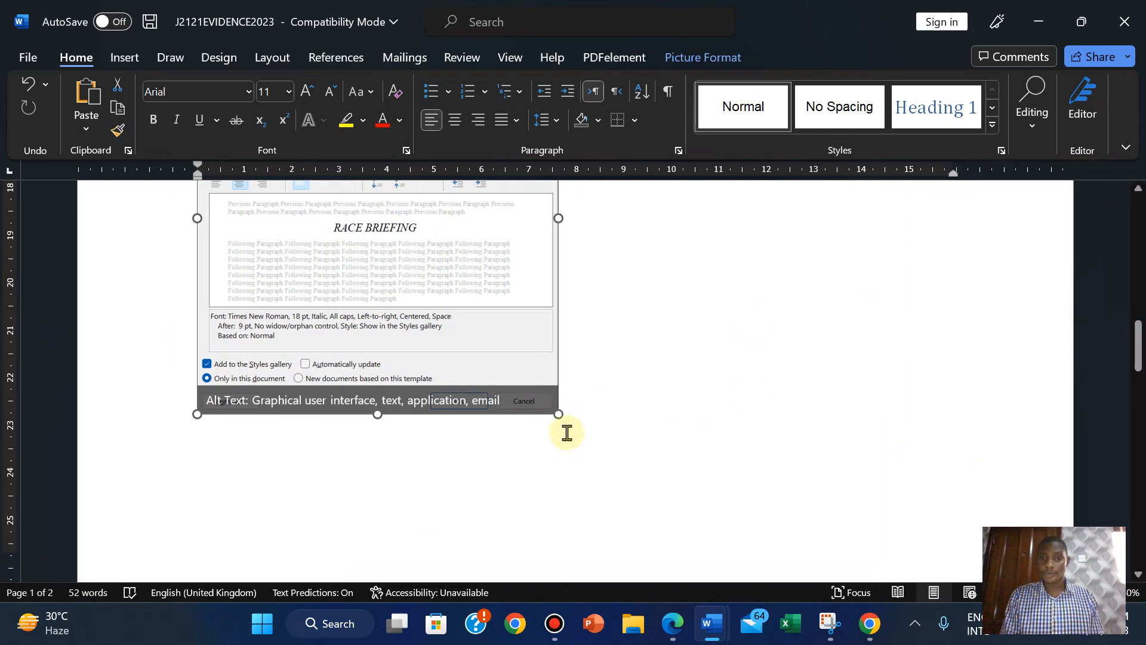
{"action": "left_click_drag", "start_coordinate": [558, 410], "coordinate": [534, 388]}
{"action": "scroll", "coordinate": [532, 389], "scroll_direction": "up", "scroll_amount": 2}
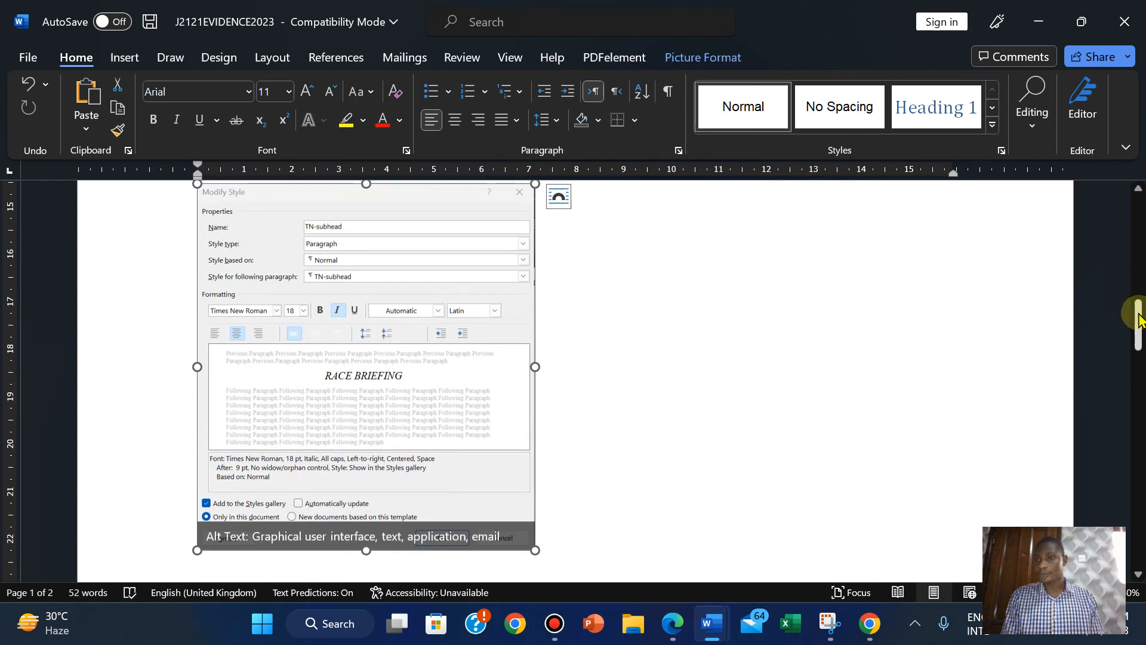
{"action": "left_click_drag", "start_coordinate": [1140, 317], "coordinate": [1141, 342]}
Check the exam PDF and return to the EVPACK document.
{"action": "mouse_move", "coordinate": [673, 627]}
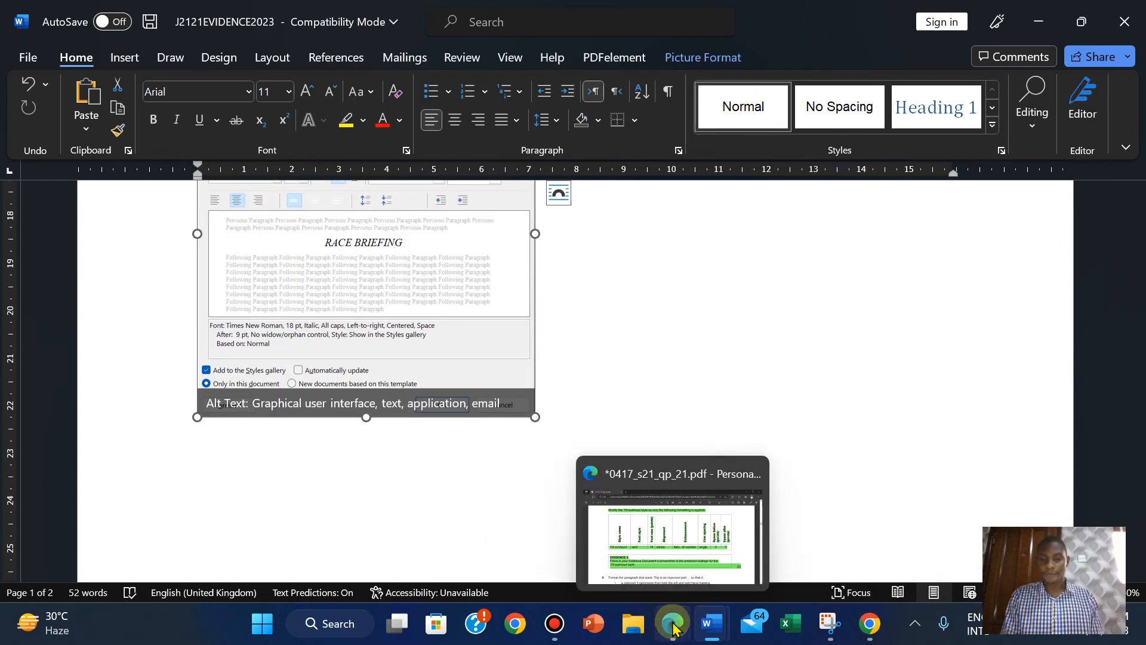
{"action": "left_click", "coordinate": [673, 625]}
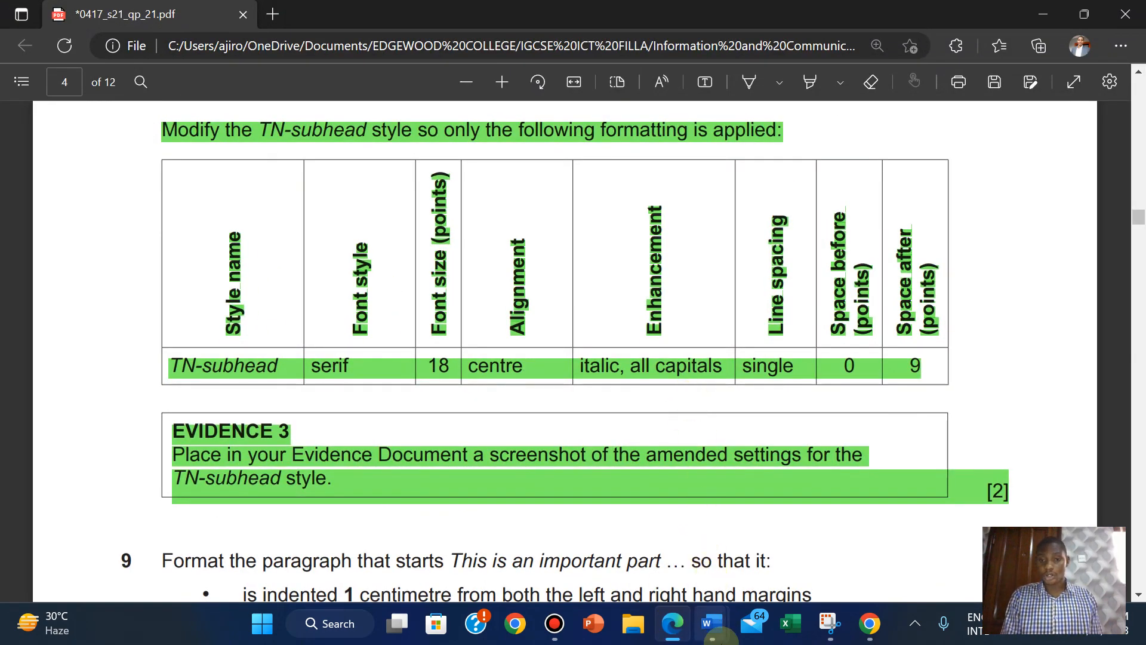
{"action": "mouse_move", "coordinate": [711, 624]}
{"action": "left_click", "coordinate": [653, 579]}
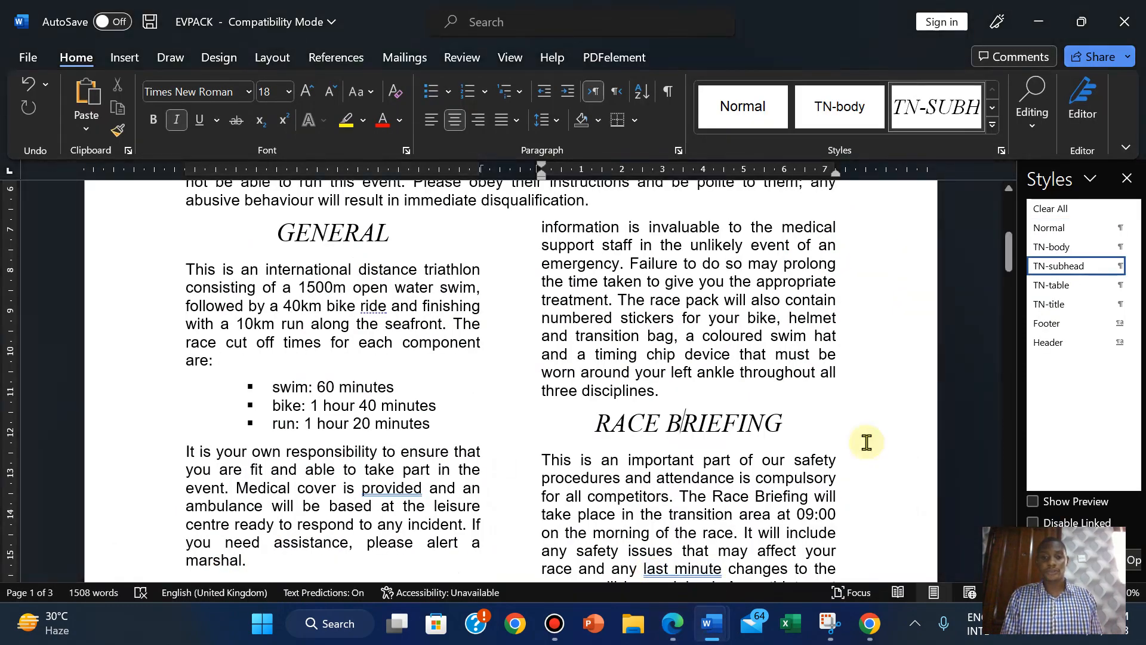
Scroll the exam PDF to question 9 on indenting and bordering the paragraph, then return to EVPACK.
{"action": "left_click", "coordinate": [672, 637]}
{"action": "left_click", "coordinate": [672, 637]}
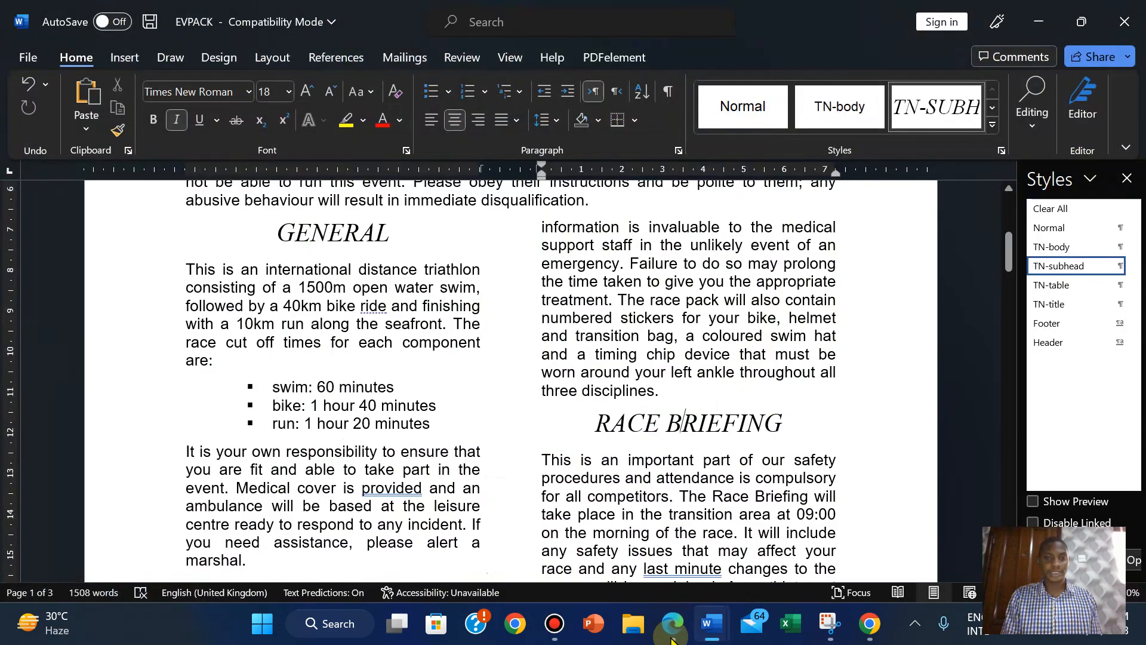
{"action": "left_click", "coordinate": [672, 636]}
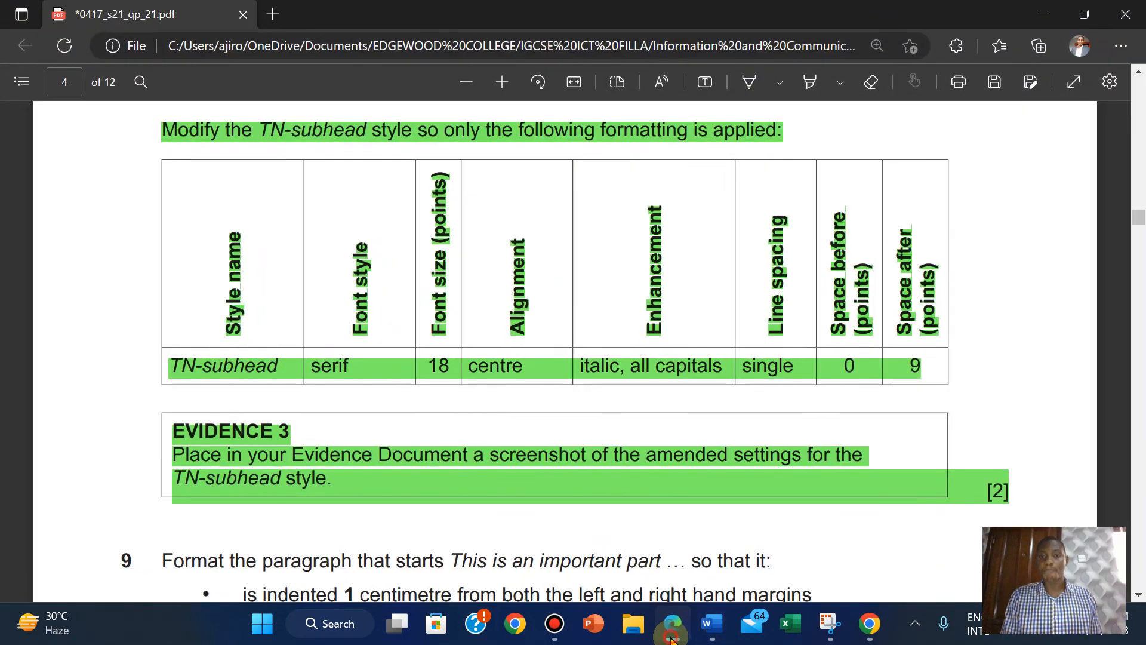
{"action": "left_click", "coordinate": [672, 638]}
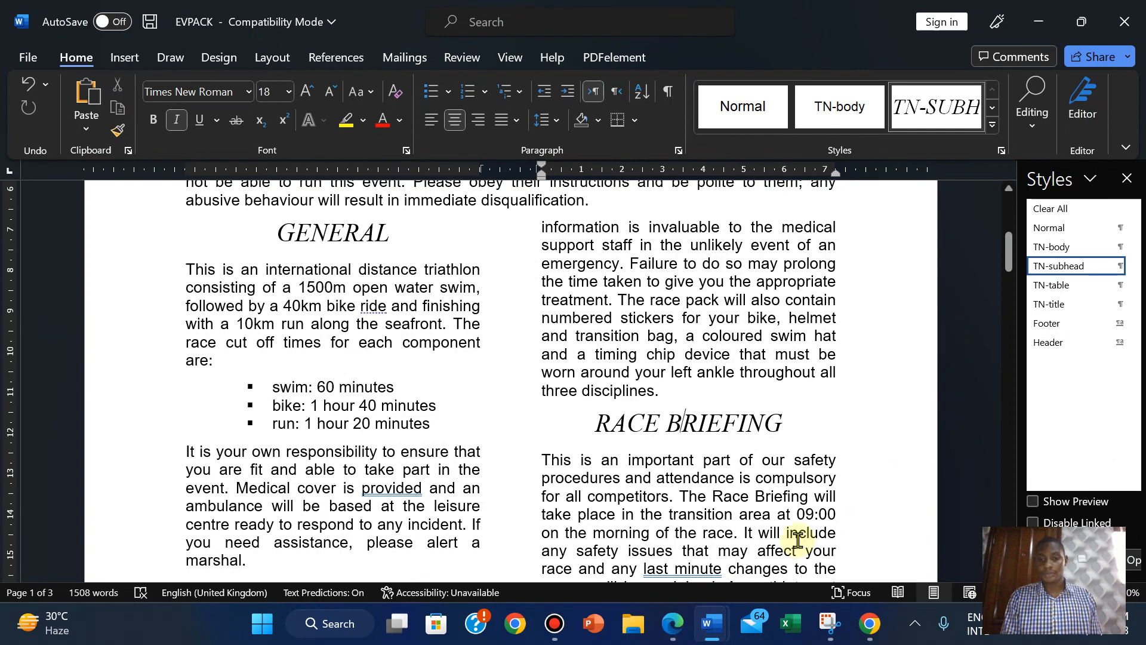
{"action": "left_click", "coordinate": [672, 637]}
{"action": "scroll", "coordinate": [523, 444], "scroll_direction": "down", "scroll_amount": 7}
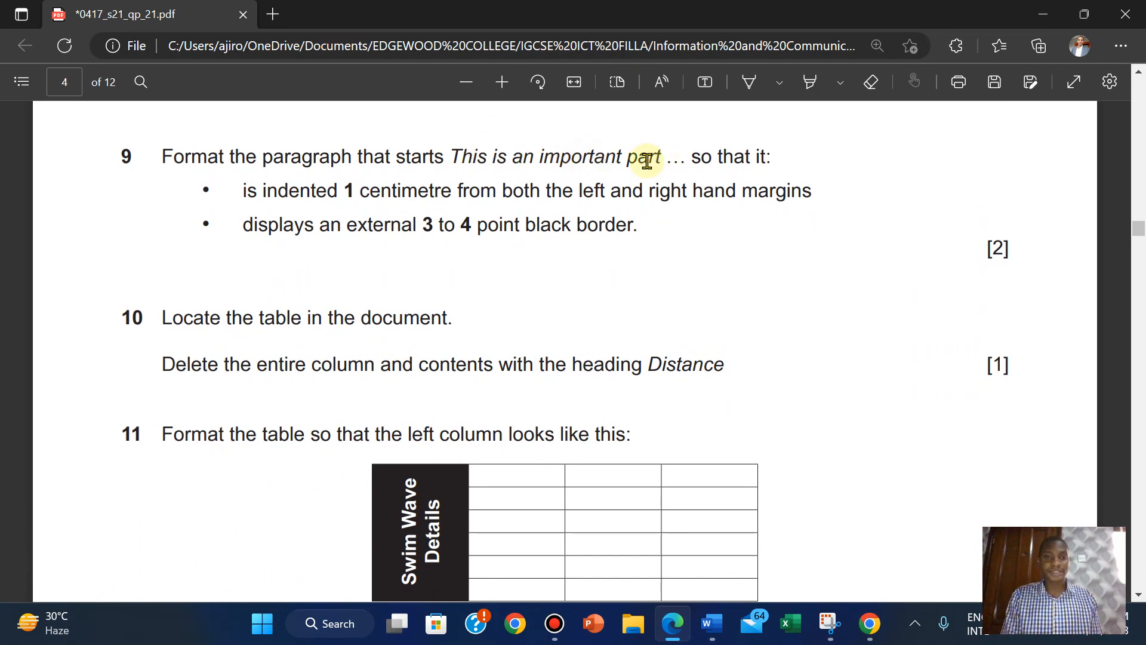
{"action": "mouse_move", "coordinate": [712, 625]}
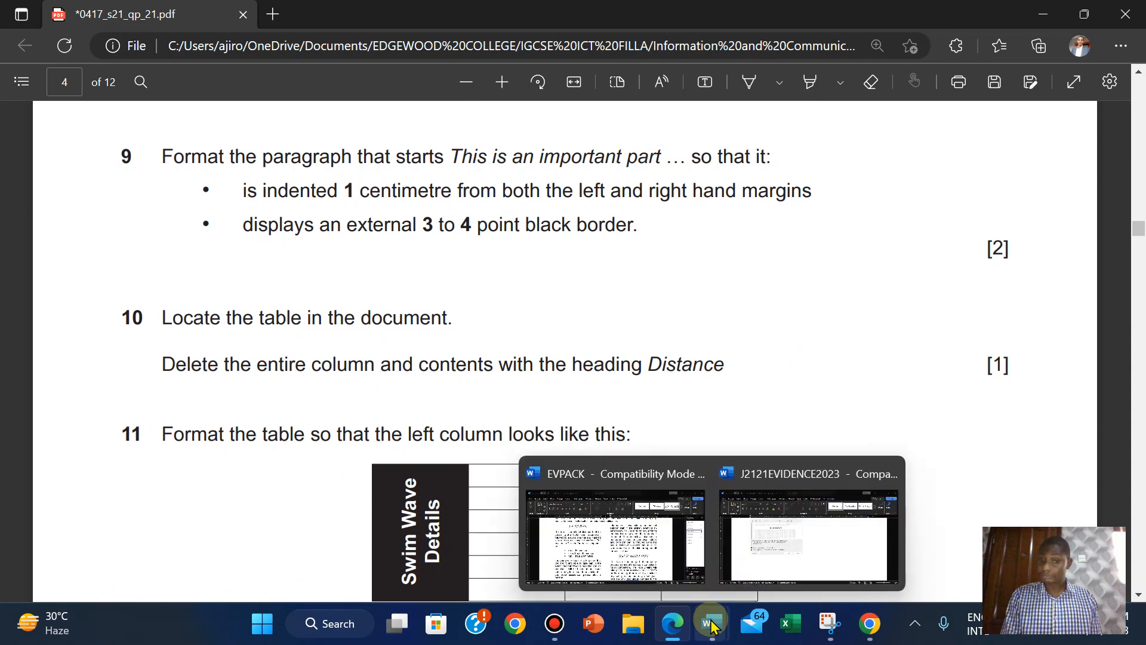
{"action": "left_click", "coordinate": [674, 553]}
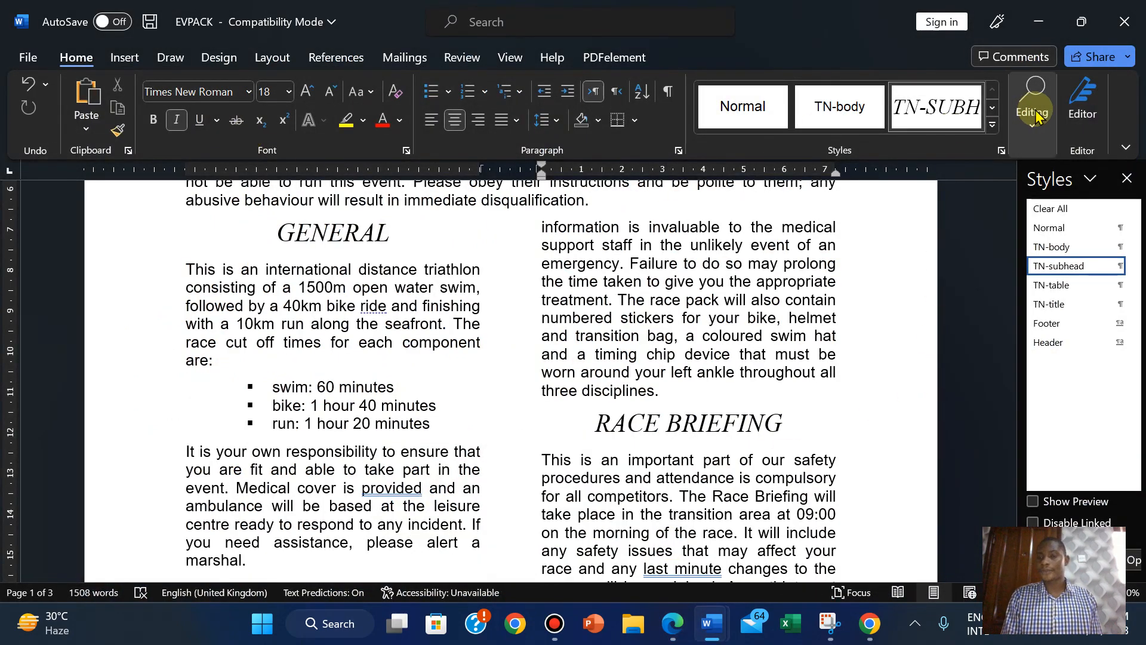
{"action": "left_click", "coordinate": [1031, 131]}
Search 'this is an im' and select the whole 'This is an important part' paragraph.
{"action": "left_click", "coordinate": [1042, 162]}
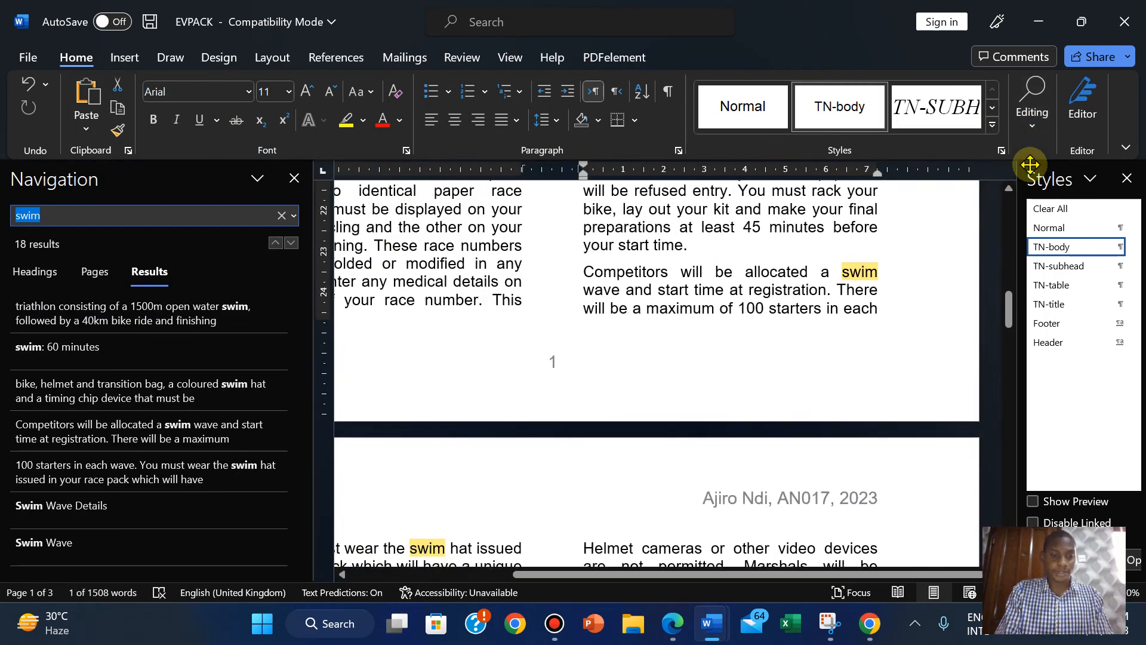
{"action": "type", "text": "this is"}
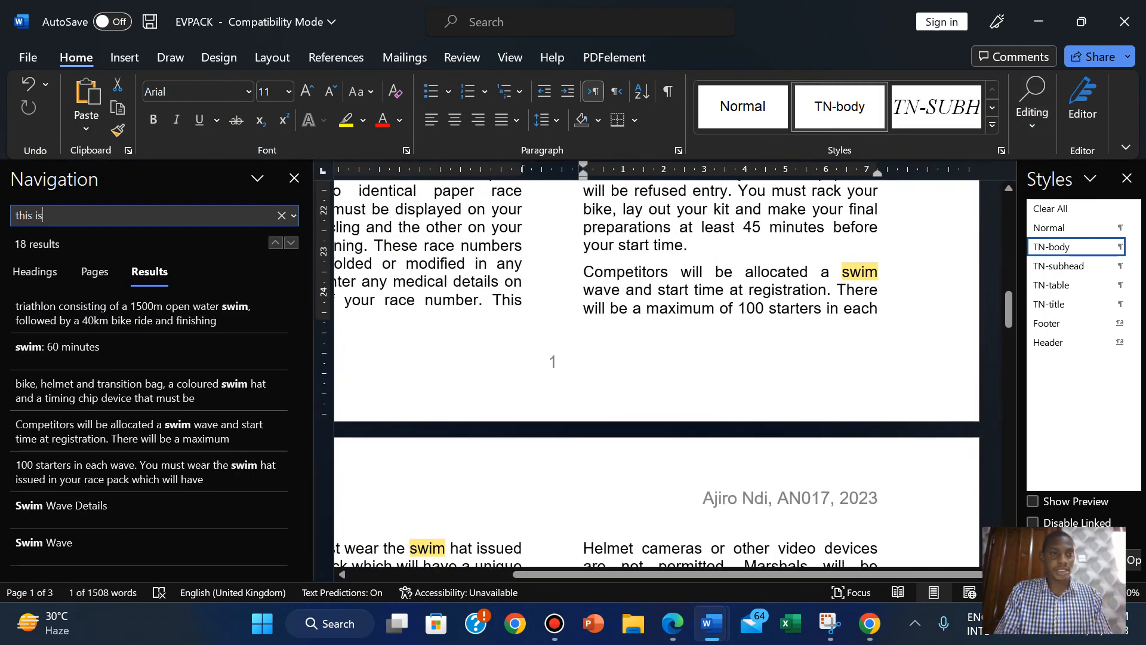
{"action": "type", "text": " an impor"}
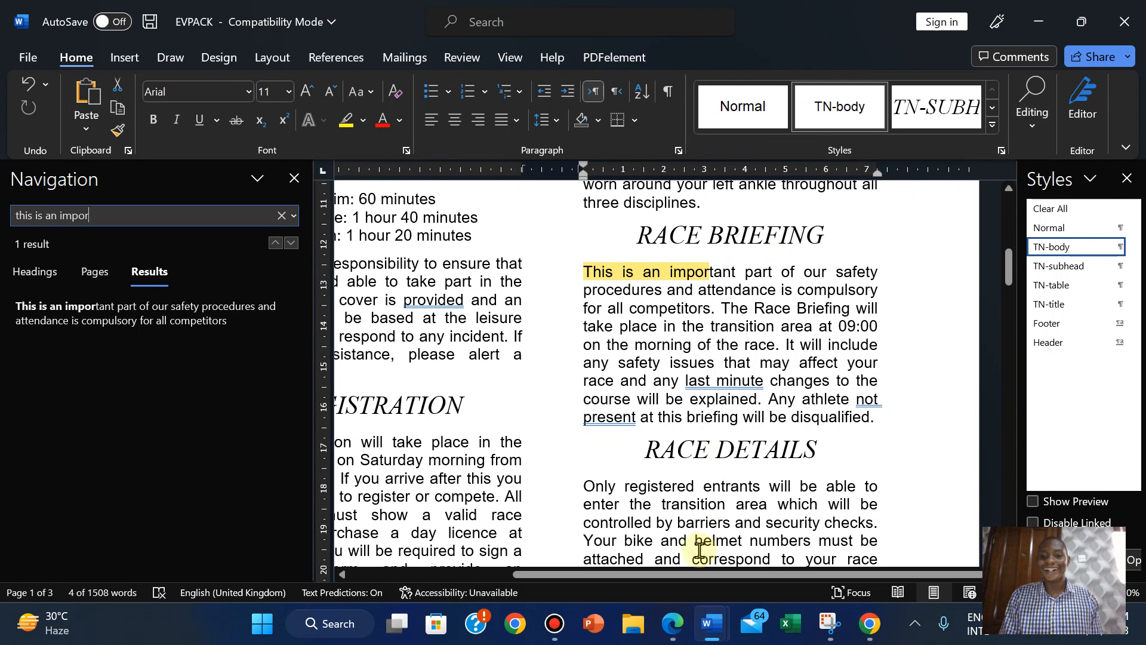
{"action": "left_click", "coordinate": [661, 632]}
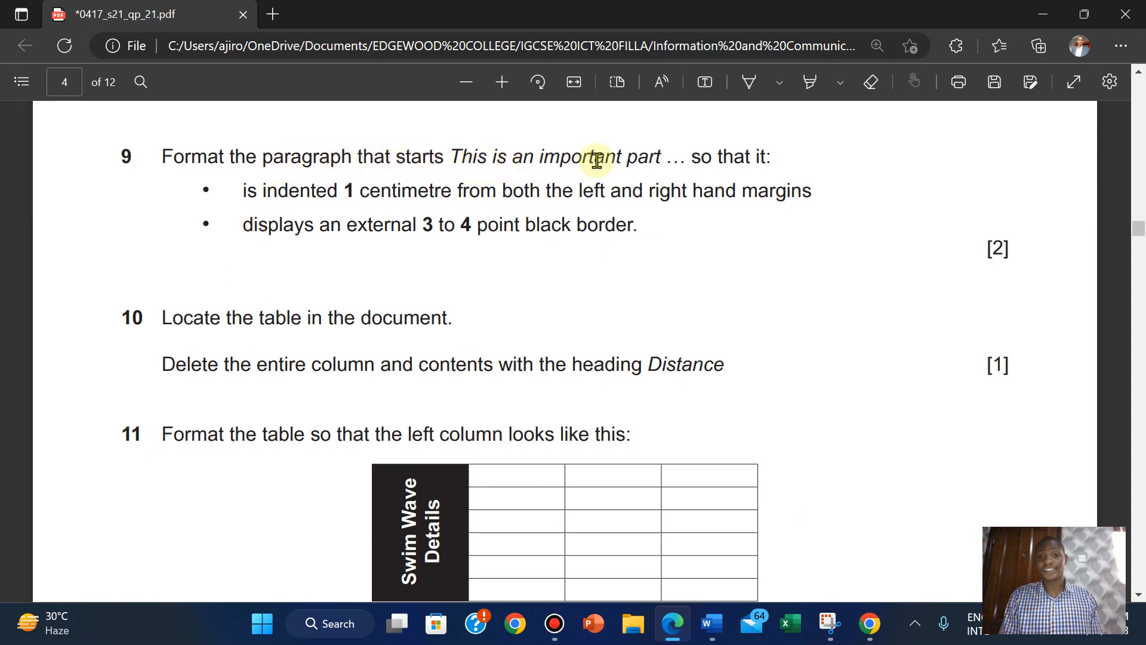
{"action": "mouse_move", "coordinate": [712, 623]}
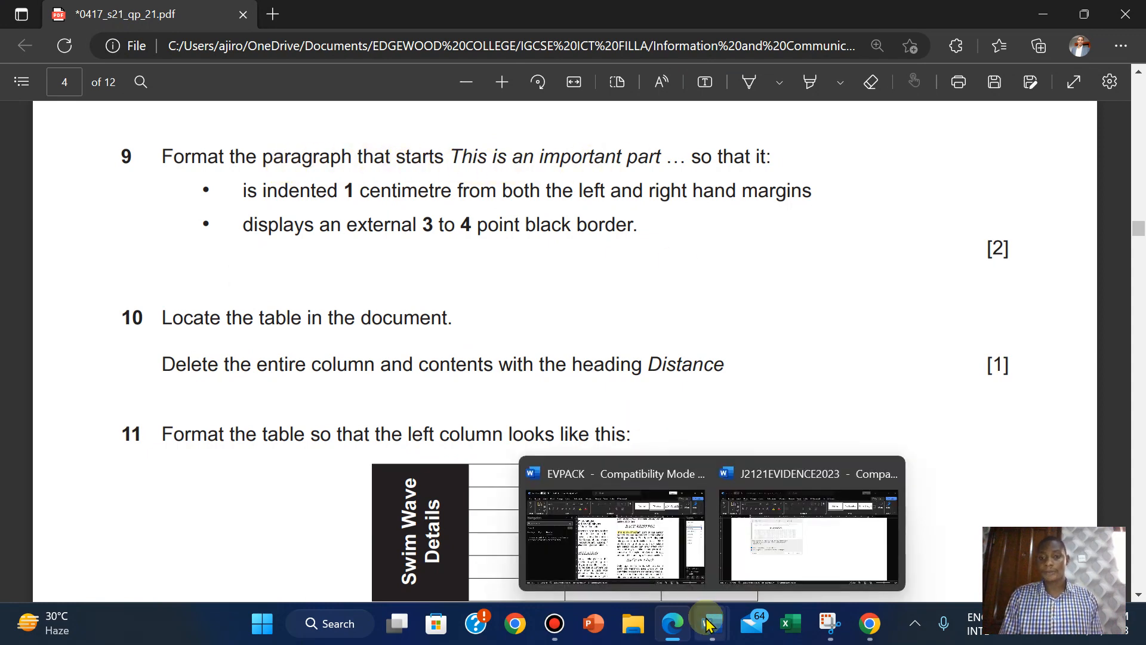
{"action": "left_click", "coordinate": [621, 525]}
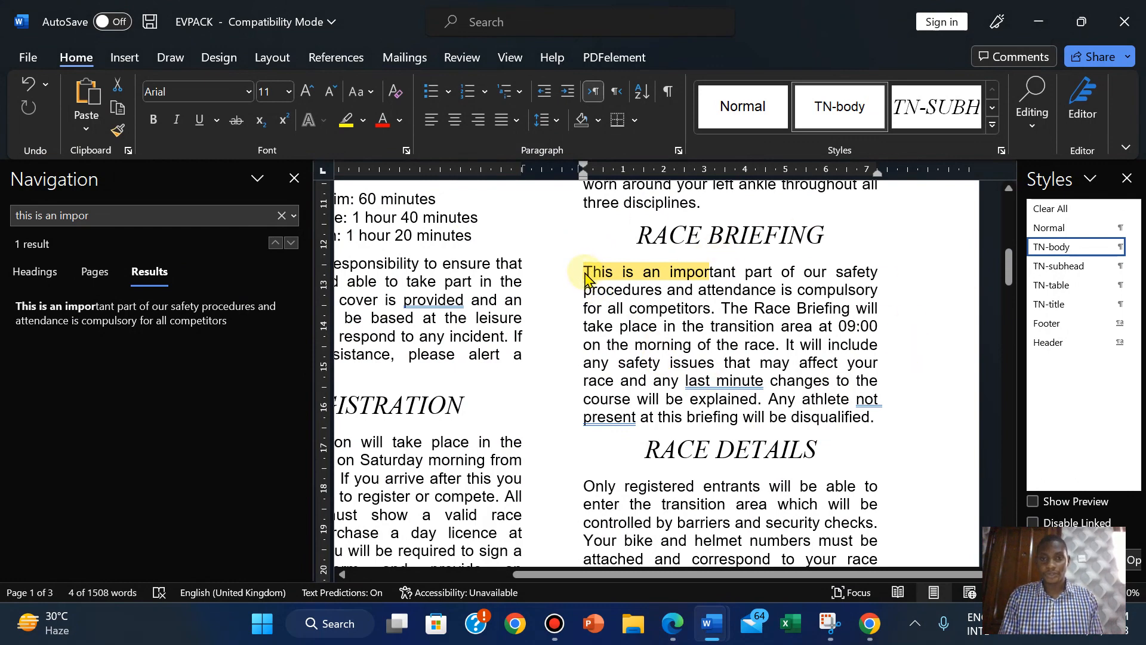
{"action": "left_click_drag", "start_coordinate": [588, 272], "coordinate": [876, 418]}
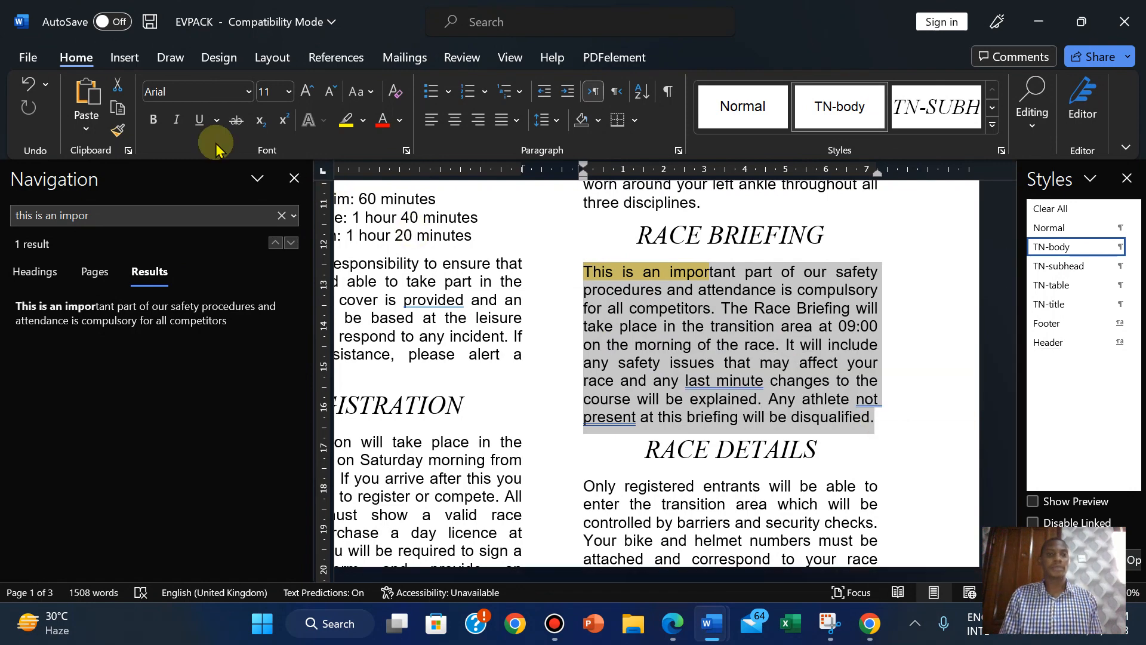
{"action": "left_click", "coordinate": [289, 178]}
{"action": "left_click", "coordinate": [684, 622]}
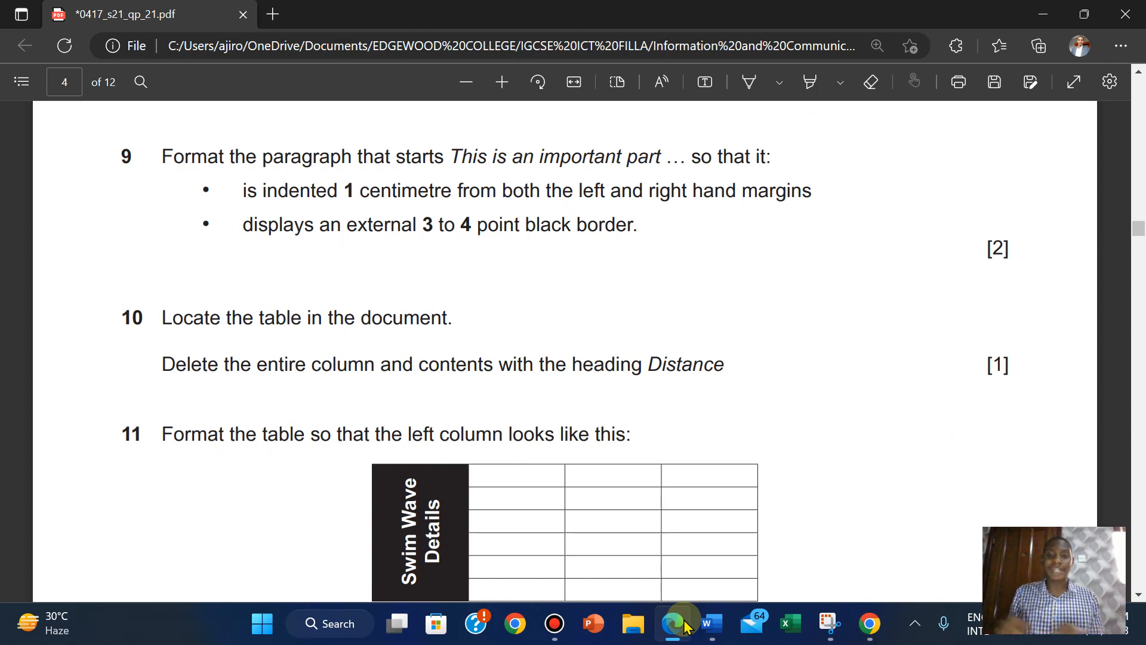
{"action": "left_click", "coordinate": [685, 624]}
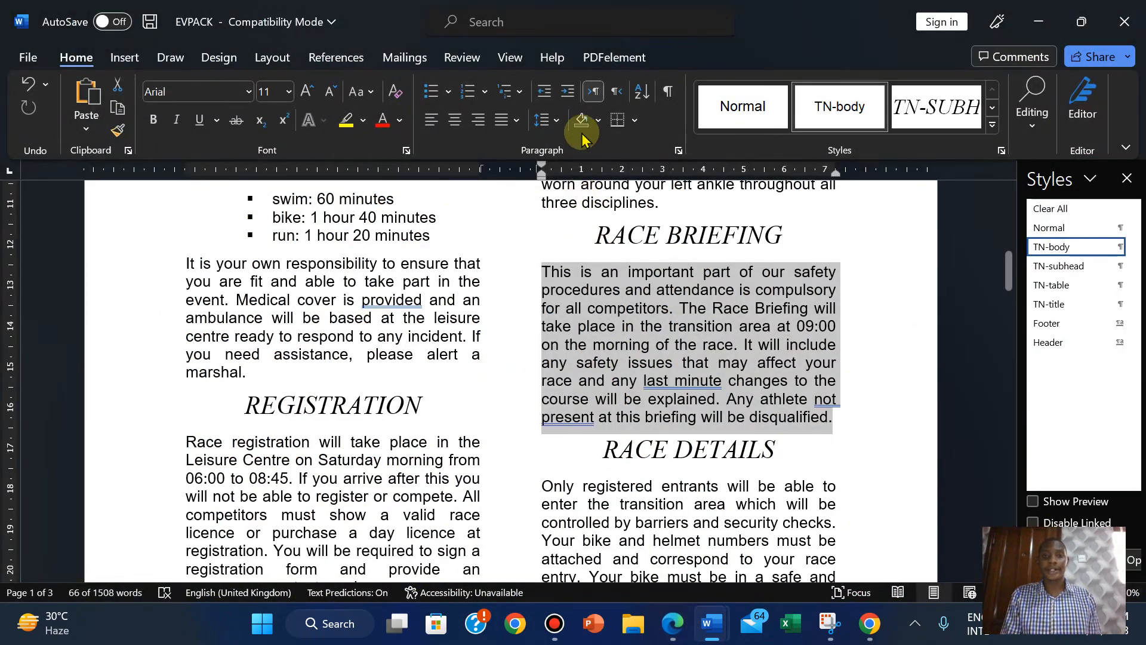
{"action": "left_click", "coordinate": [635, 121]}
Open the Paragraph settings dialog for the selected paragraph.
{"action": "left_click", "coordinate": [637, 121]}
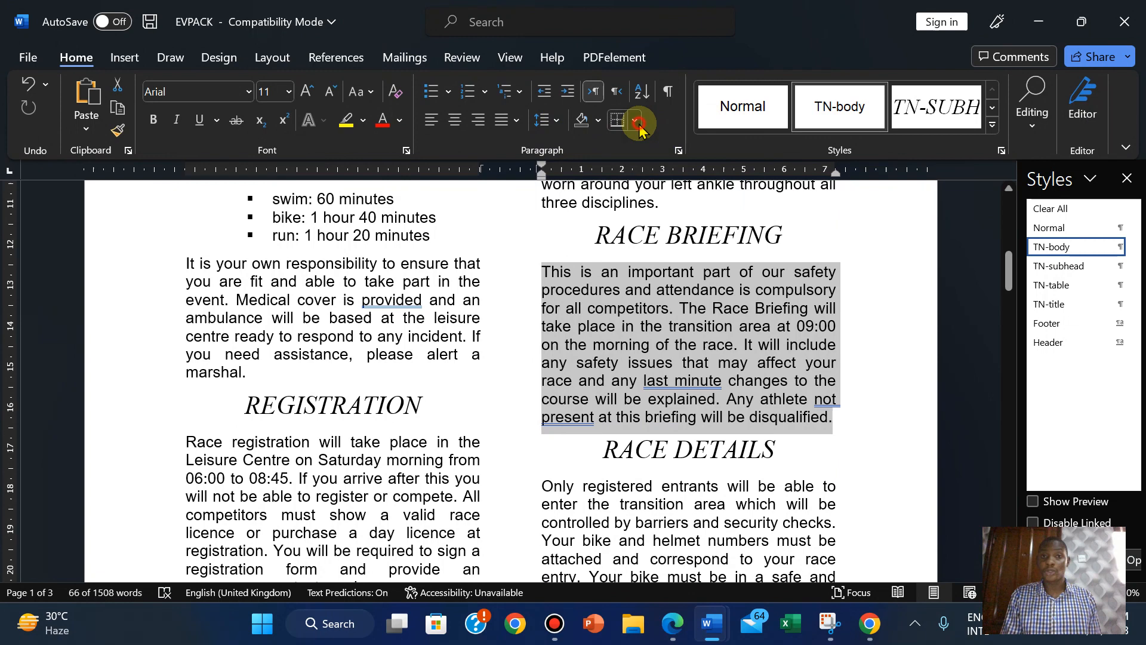
{"action": "left_click", "coordinate": [681, 153]}
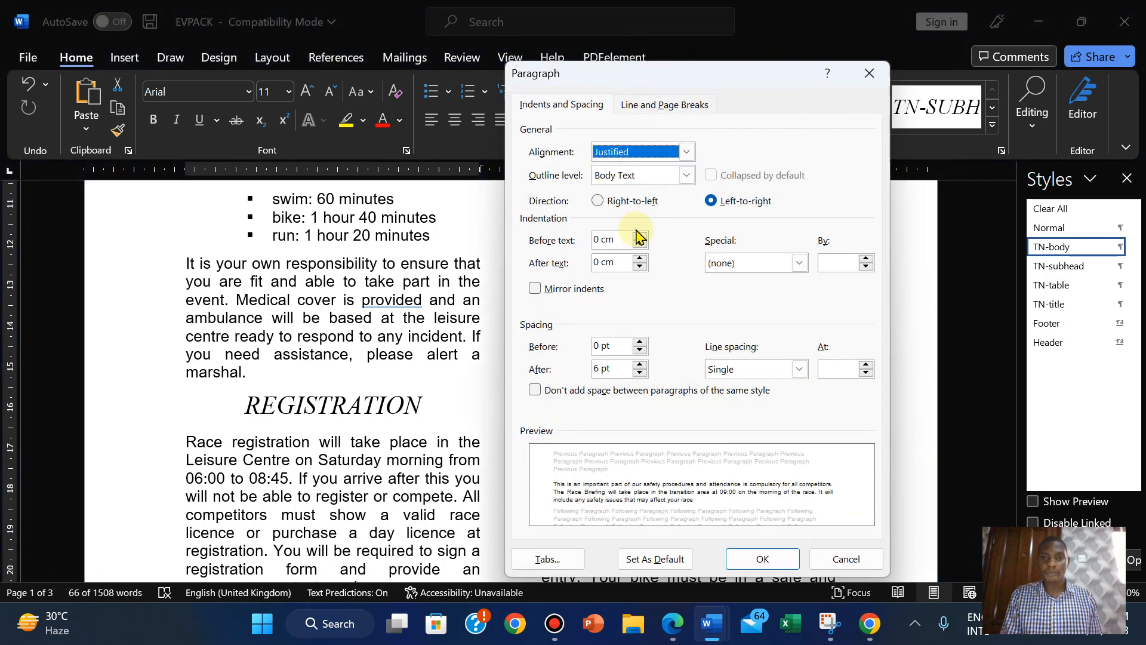
{"action": "left_click", "coordinate": [673, 625]}
{"action": "left_click", "coordinate": [673, 624]}
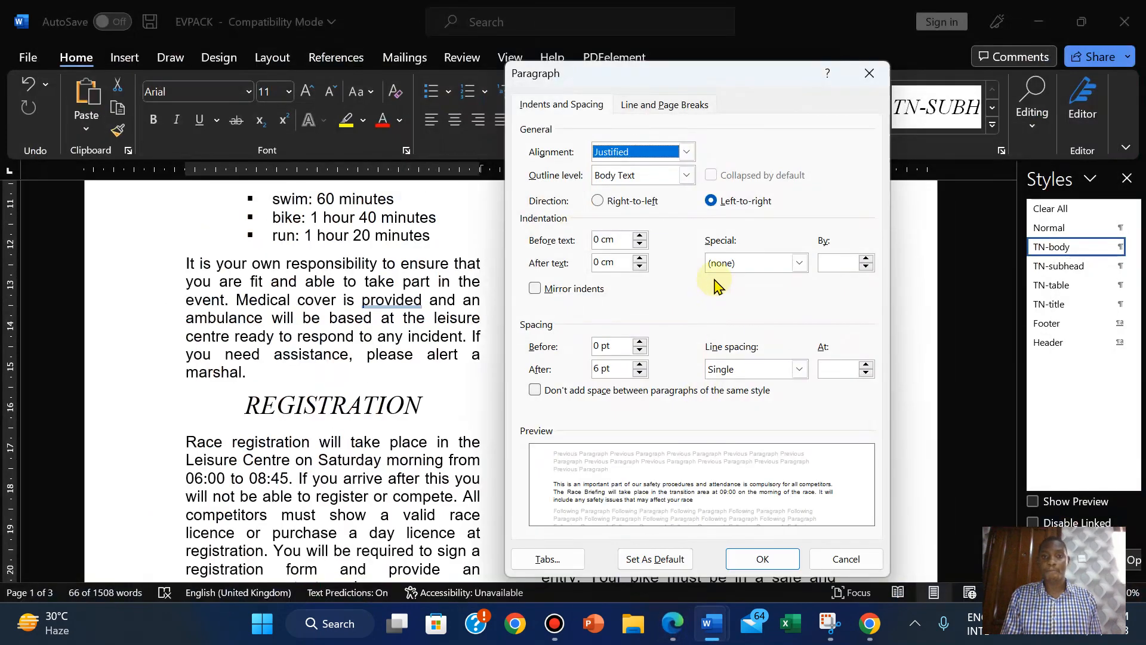
Set the left and right indentation to 1 cm and apply.
{"action": "left_click", "coordinate": [639, 236]}
{"action": "left_click", "coordinate": [639, 236]}
{"action": "left_click", "coordinate": [640, 236]}
{"action": "left_click", "coordinate": [640, 237]}
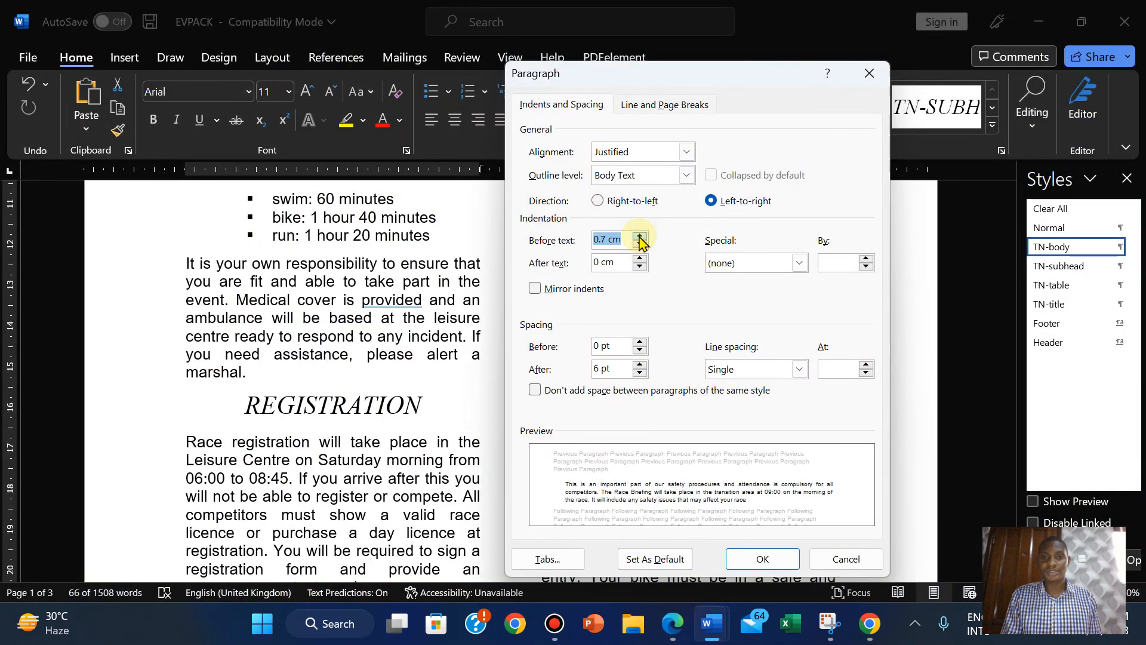
{"action": "left_click", "coordinate": [640, 236]}
{"action": "left_click", "coordinate": [640, 237]}
{"action": "left_click", "coordinate": [640, 237]}
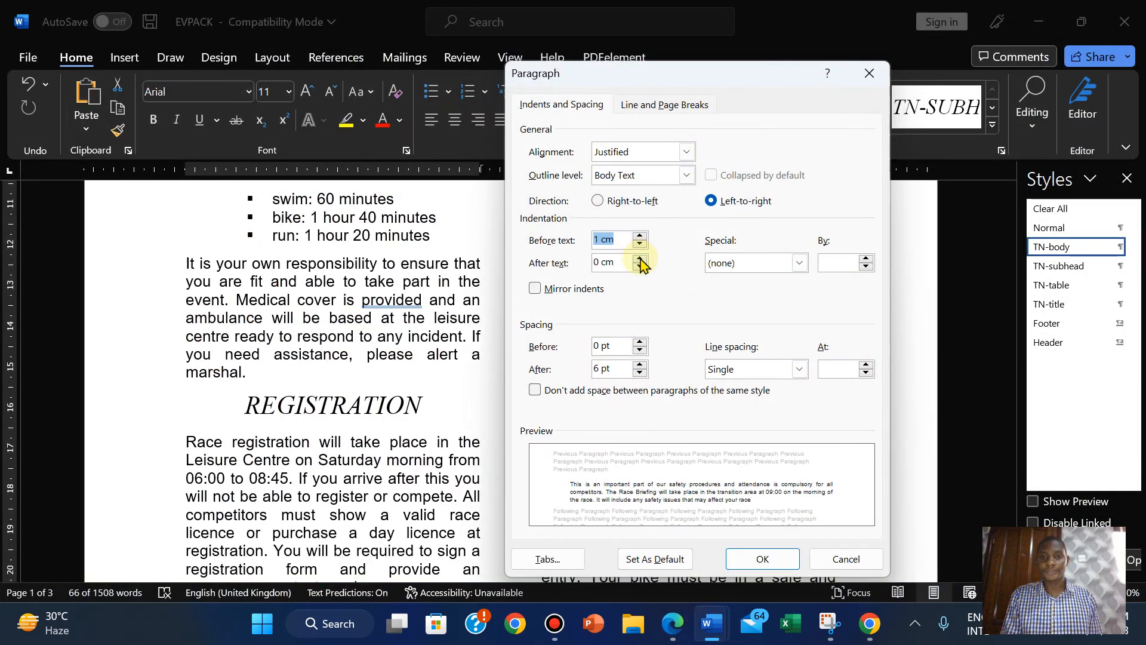
{"action": "left_click", "coordinate": [639, 259]}
{"action": "left_click", "coordinate": [639, 259]}
{"action": "double_click", "coordinate": [640, 260]}
{"action": "left_click", "coordinate": [640, 259]}
{"action": "double_click", "coordinate": [639, 259]}
{"action": "left_click", "coordinate": [639, 259]}
{"action": "left_click", "coordinate": [639, 259]}
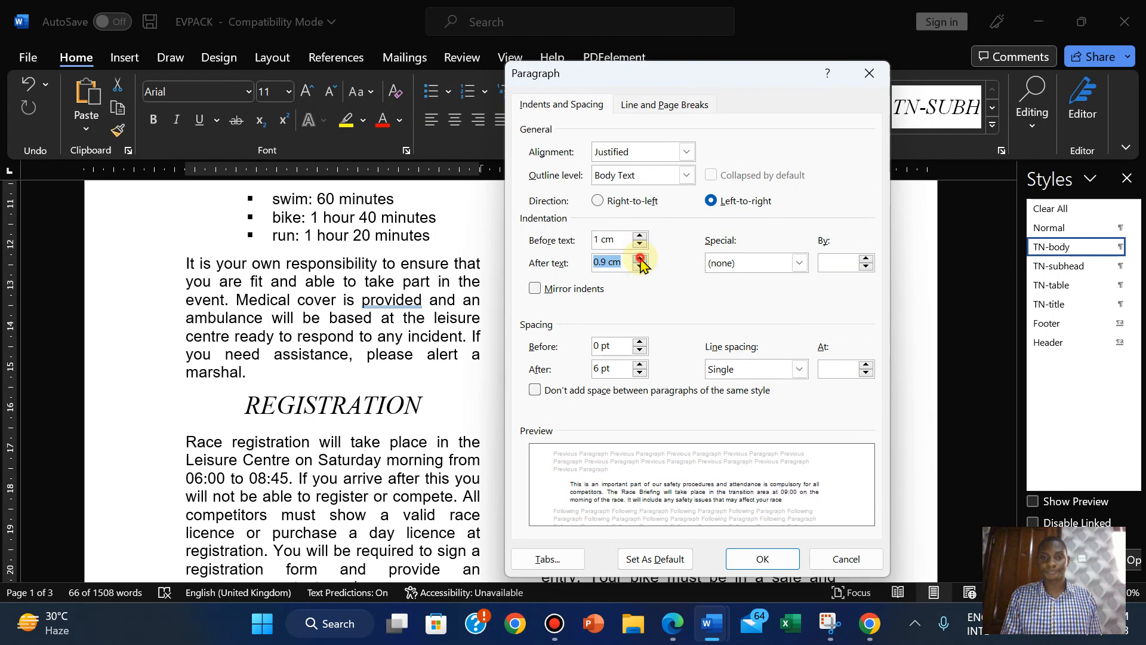
{"action": "left_click", "coordinate": [639, 259]}
{"action": "left_click", "coordinate": [674, 624]}
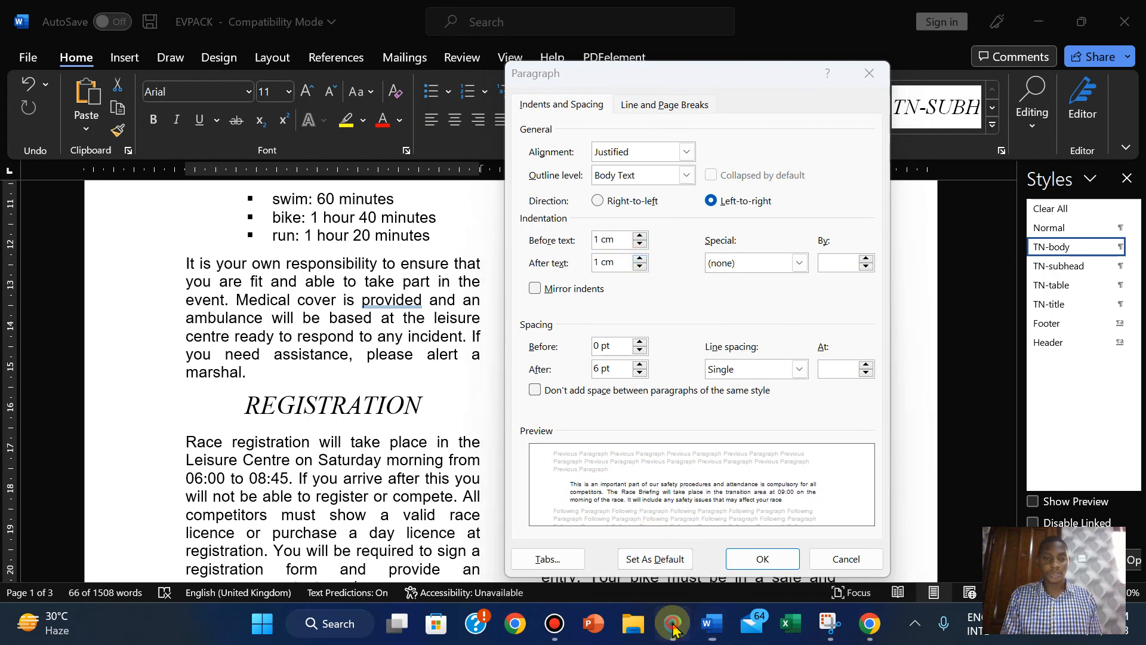
{"action": "left_click", "coordinate": [673, 629]}
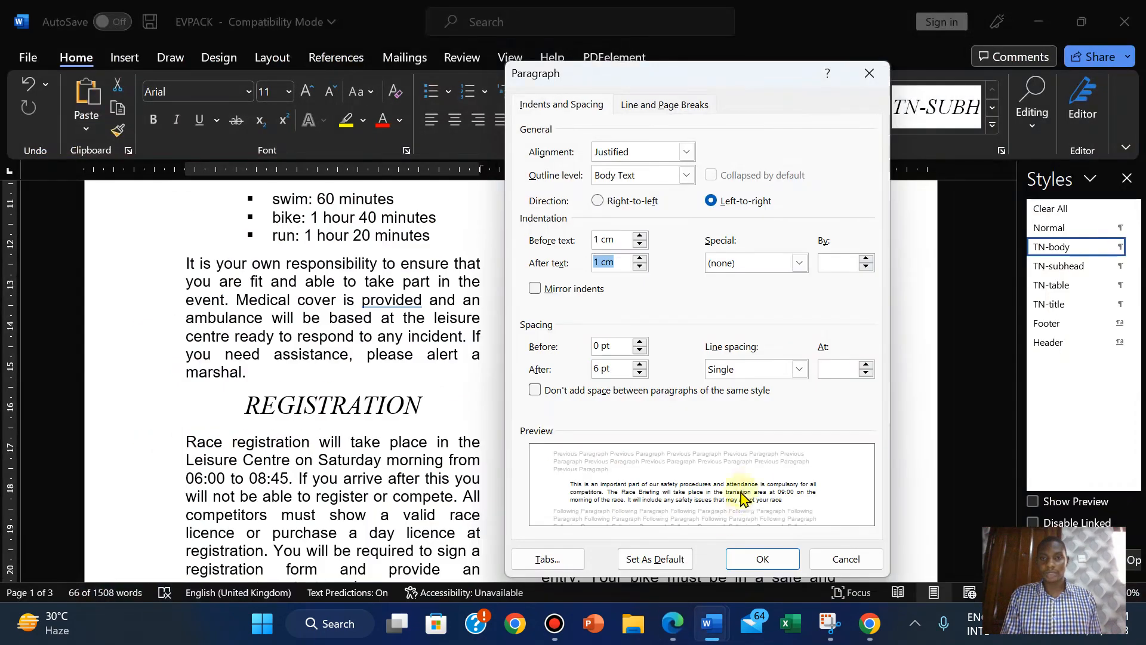
{"action": "left_click", "coordinate": [760, 560]}
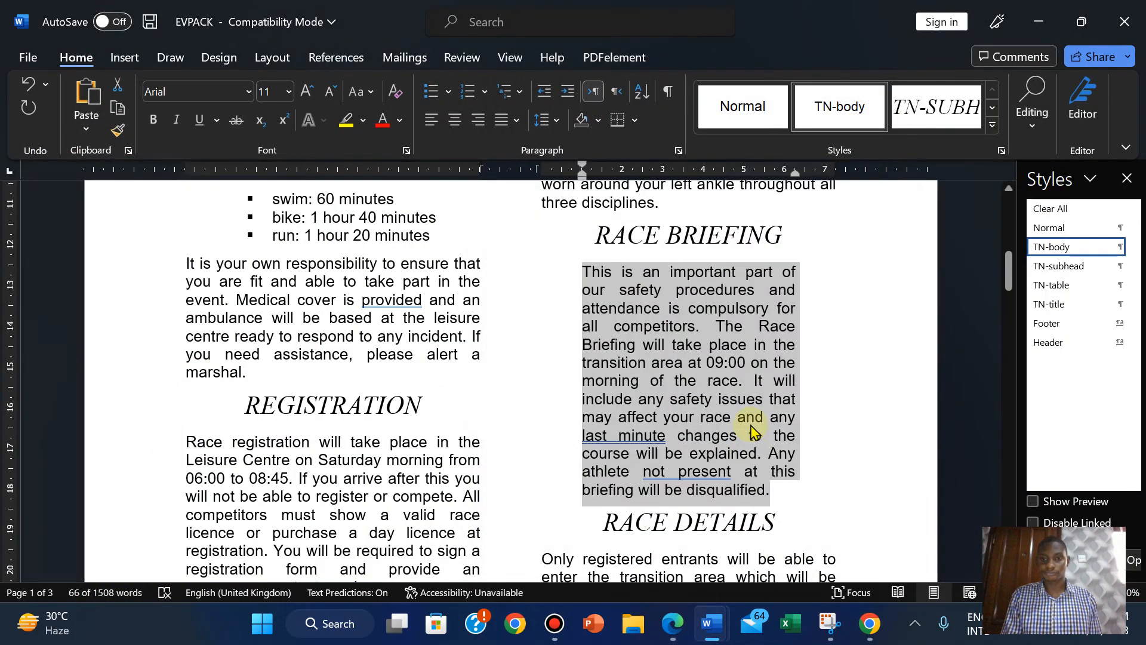
Open Borders and Shading for the Race Briefing paragraph.
{"action": "left_click", "coordinate": [672, 627]}
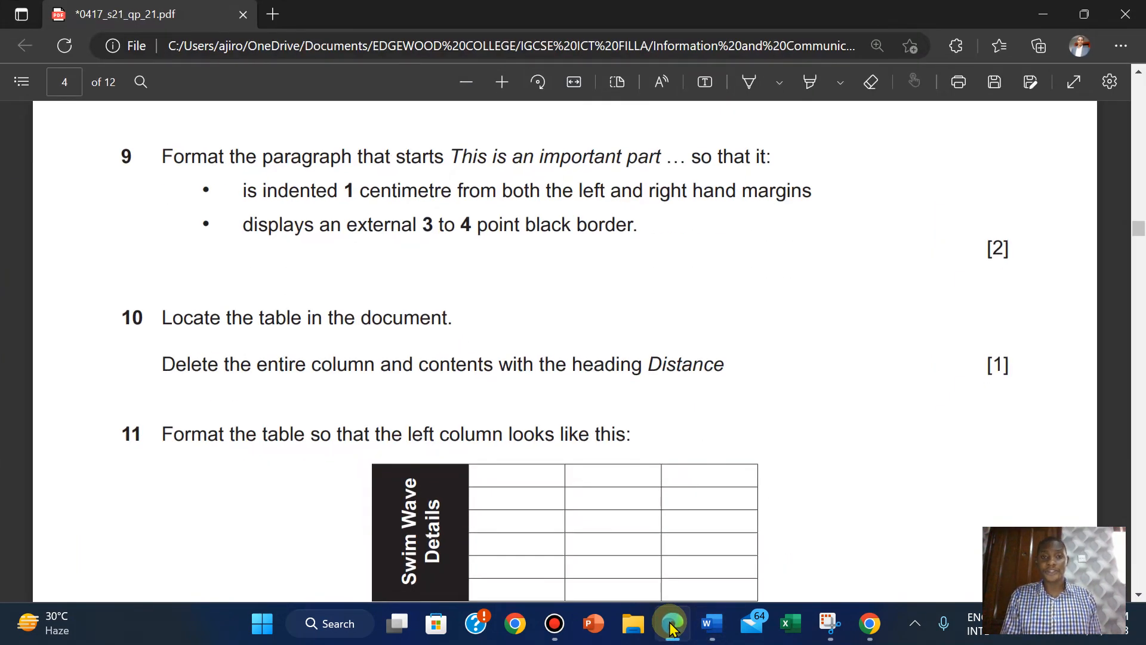
{"action": "left_click", "coordinate": [672, 627]}
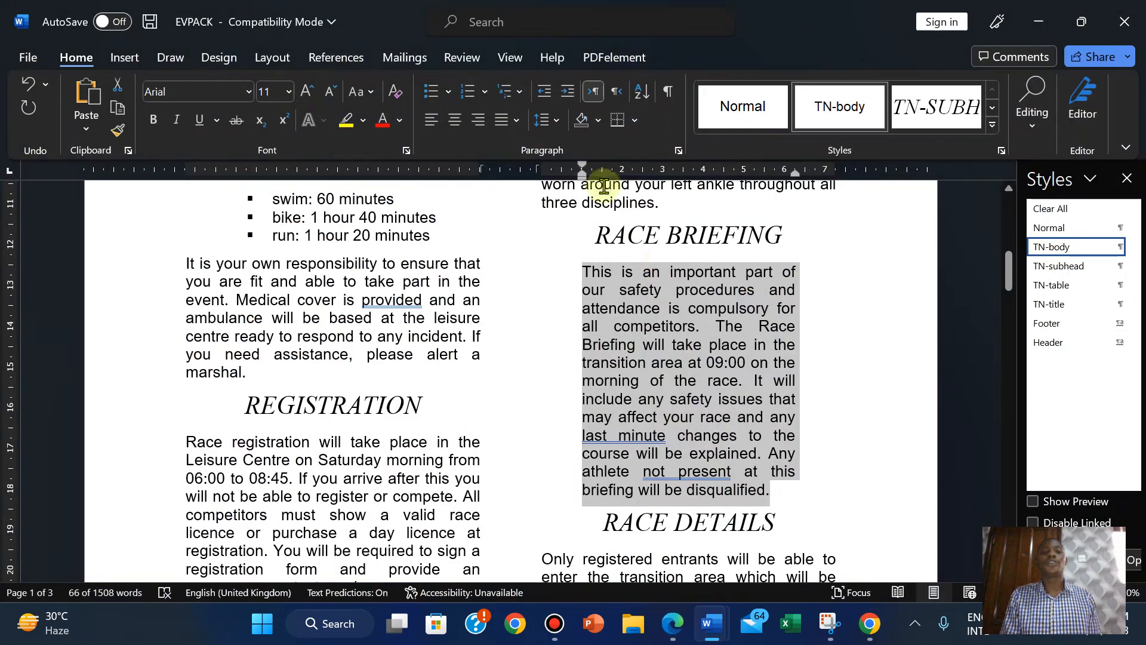
{"action": "left_click", "coordinate": [633, 121]}
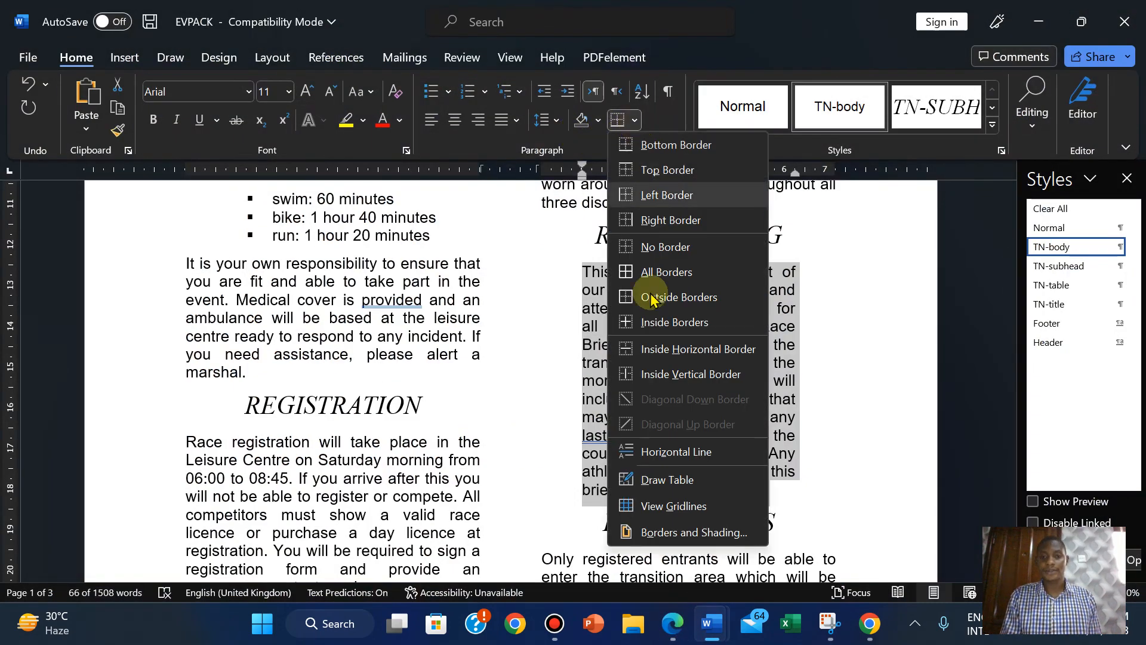
{"action": "left_click", "coordinate": [640, 532]}
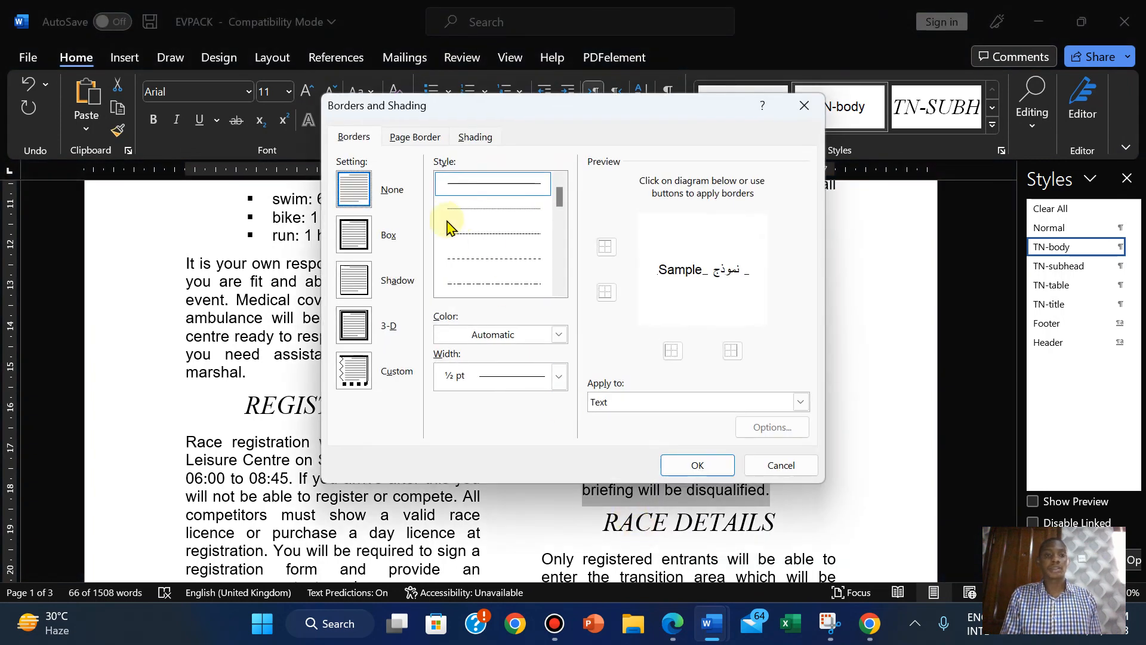
Apply a 3 pt Box border to the whole paragraph.
{"action": "left_click", "coordinate": [356, 239]}
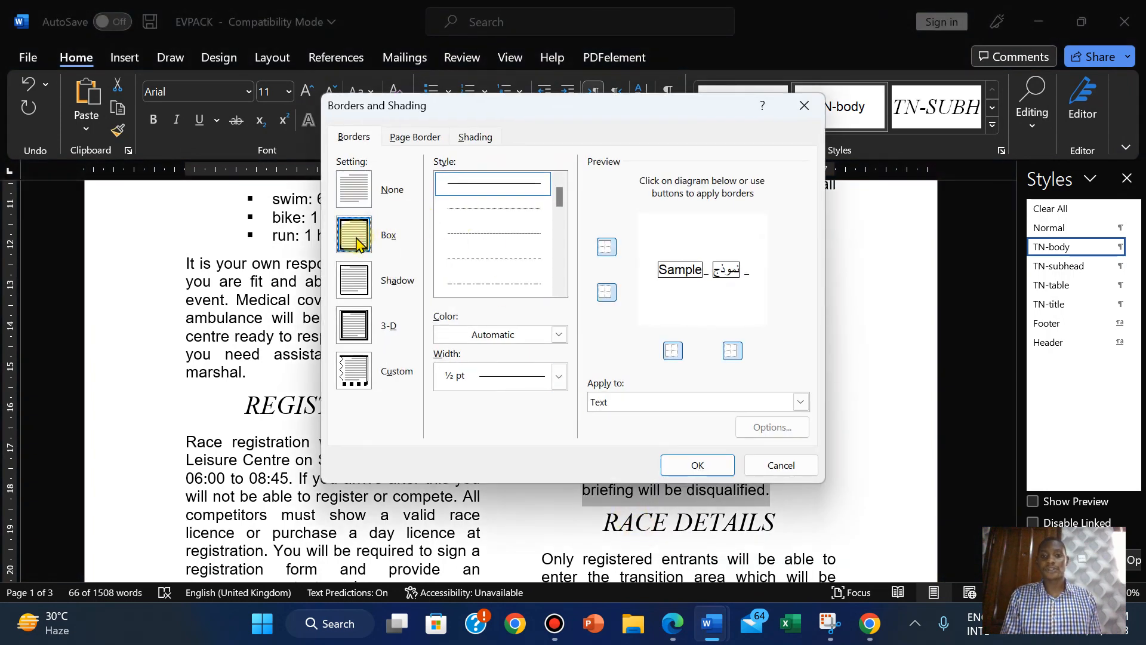
{"action": "left_click", "coordinate": [729, 399]}
{"action": "left_click", "coordinate": [688, 430]}
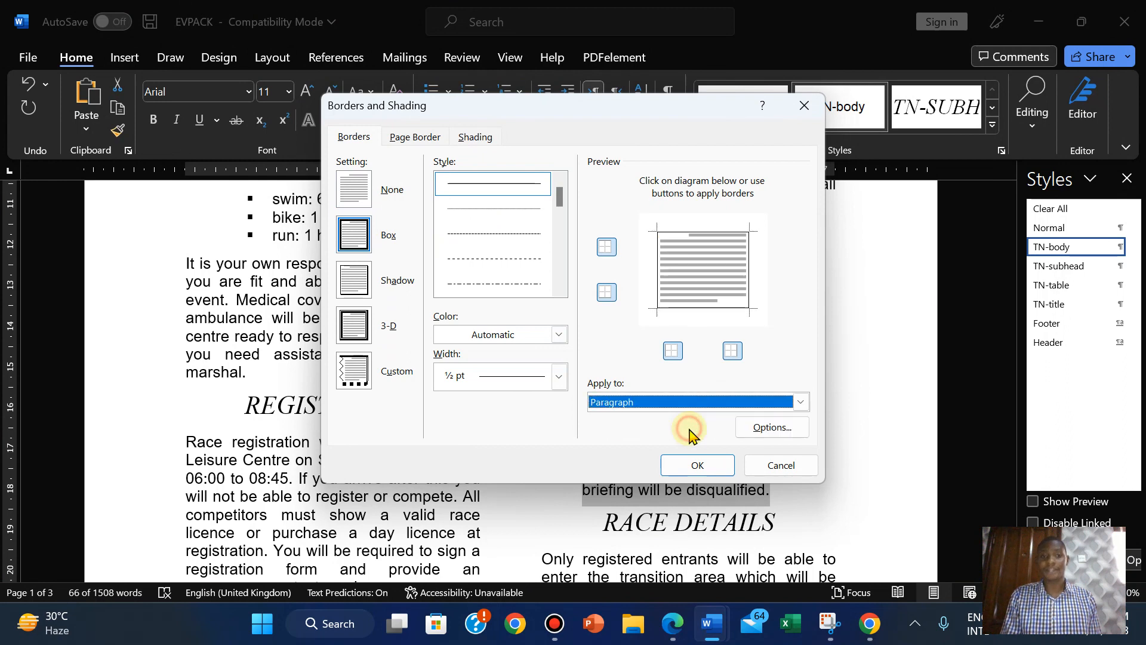
{"action": "left_click", "coordinate": [559, 377]}
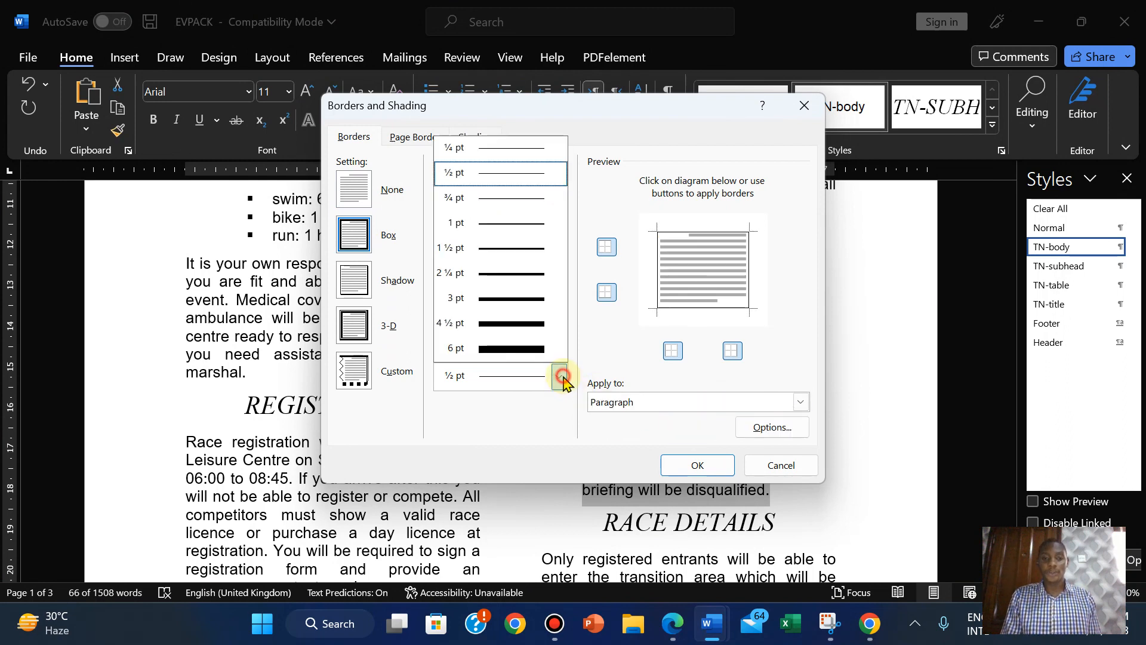
{"action": "left_click", "coordinate": [484, 300]}
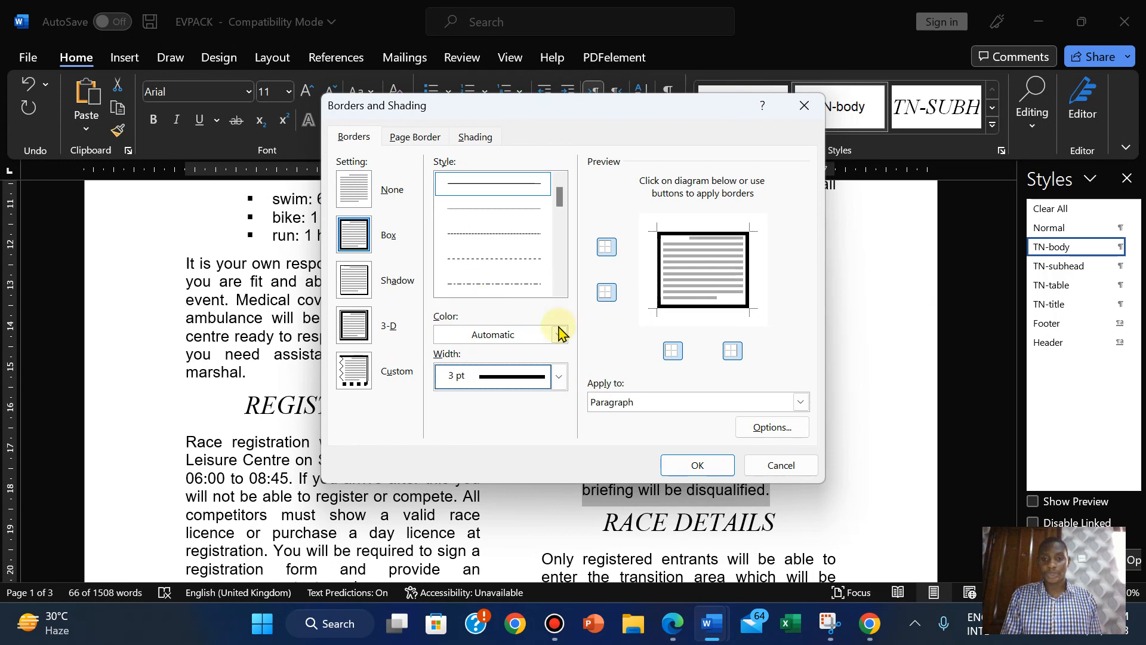
{"action": "left_click", "coordinate": [673, 625]}
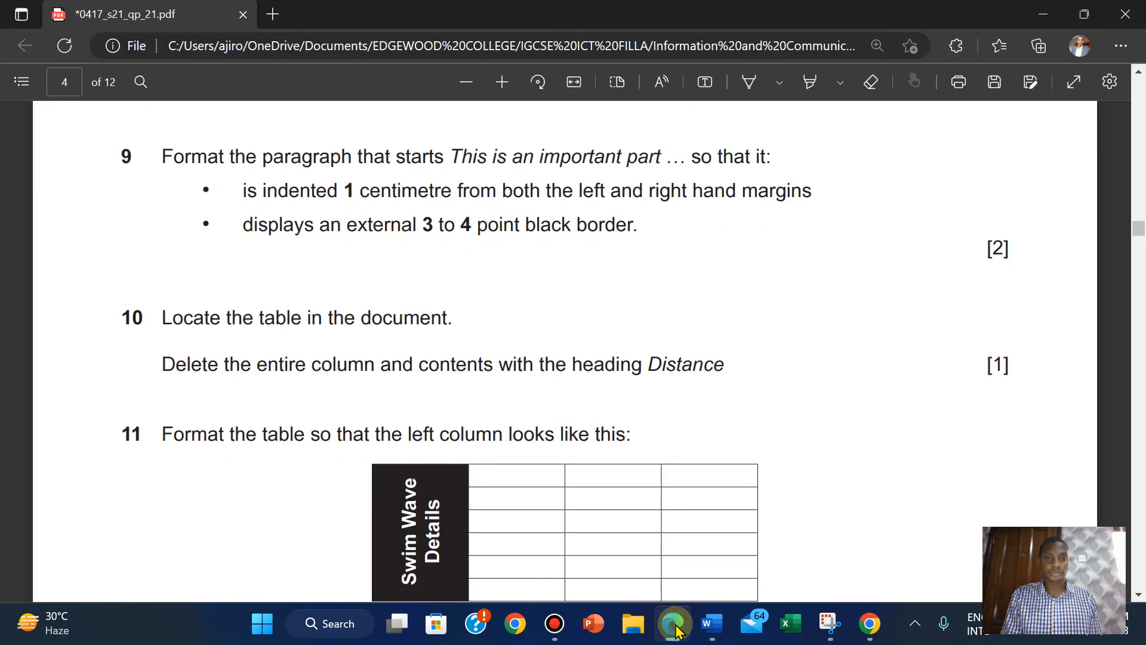
{"action": "left_click", "coordinate": [676, 628]}
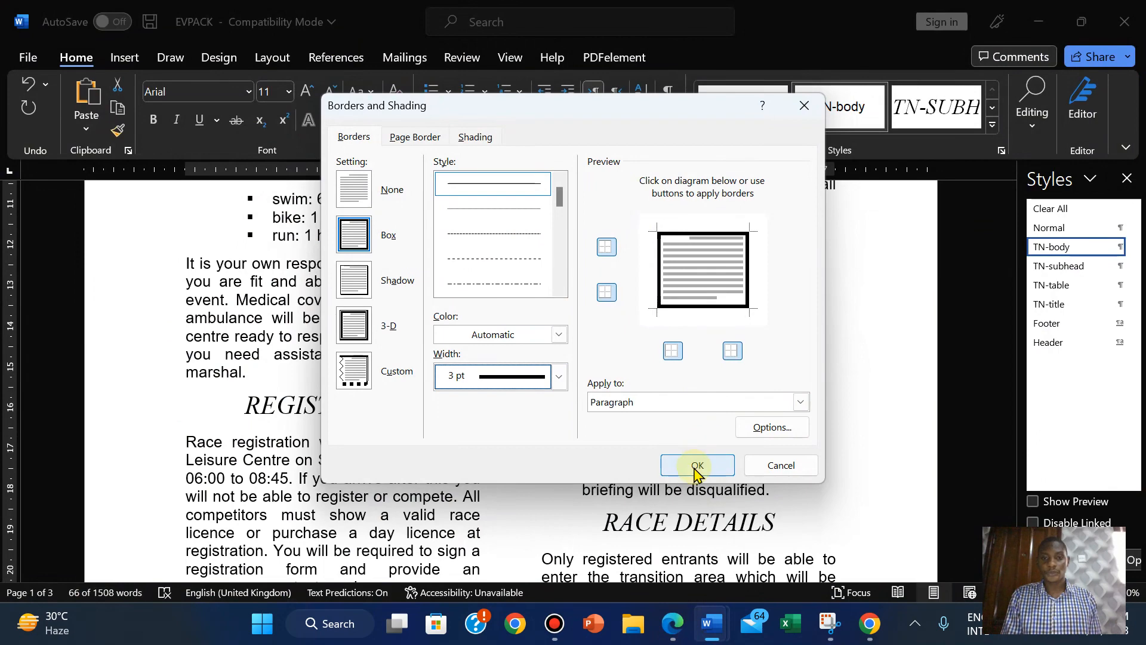
{"action": "left_click", "coordinate": [697, 467]}
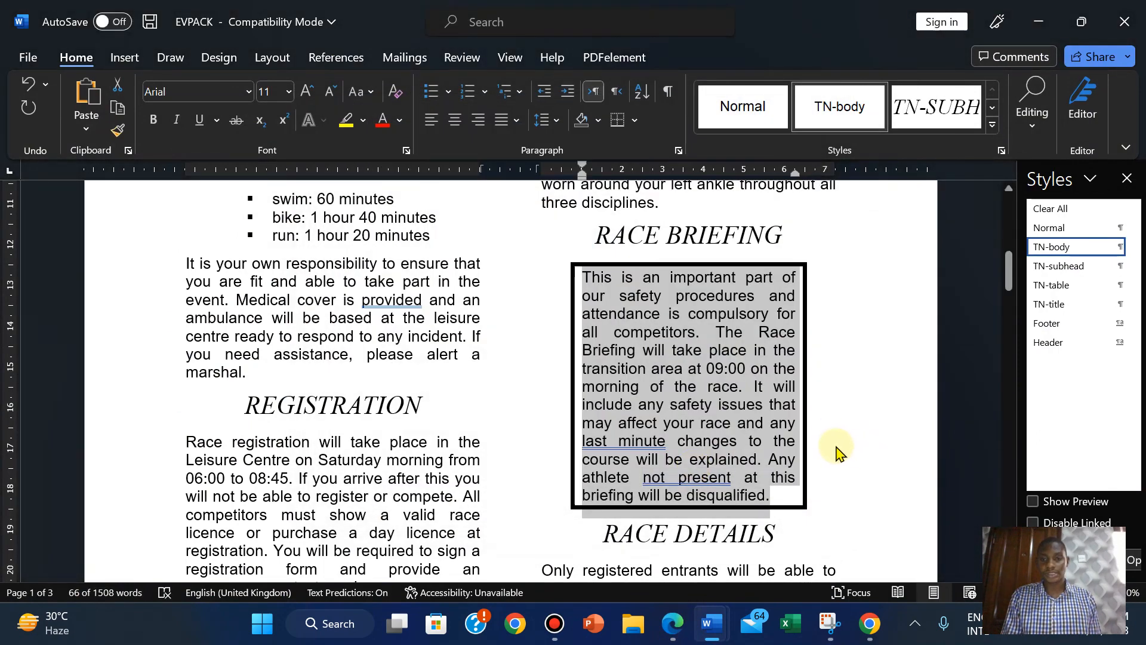
{"action": "left_click", "coordinate": [837, 448]}
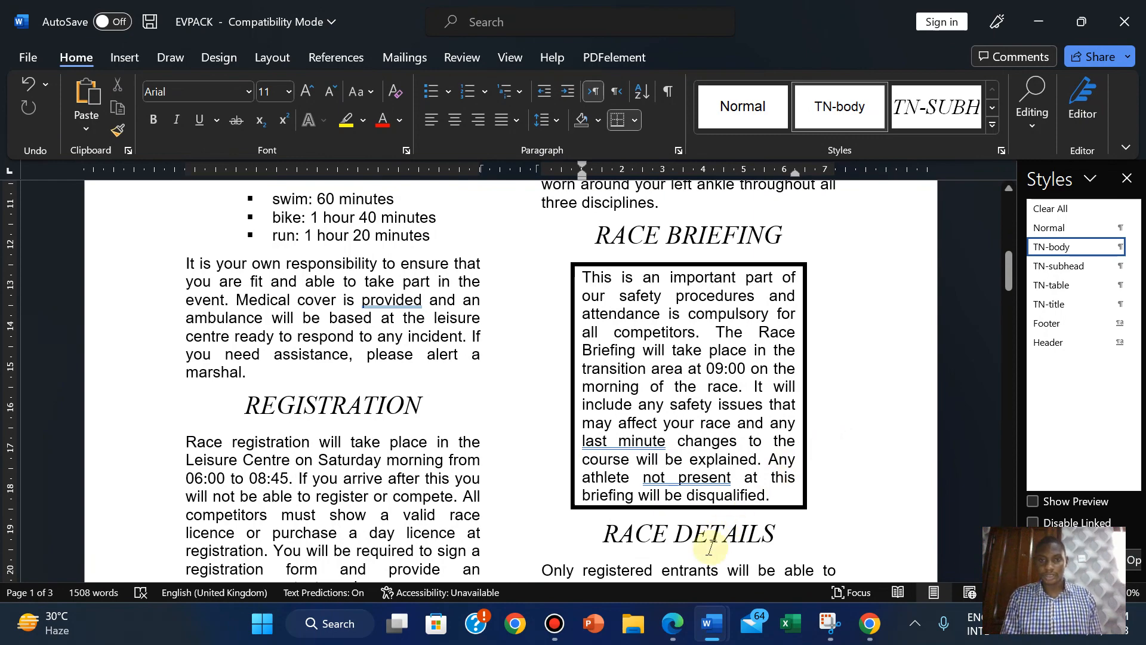
{"action": "left_click", "coordinate": [673, 638]}
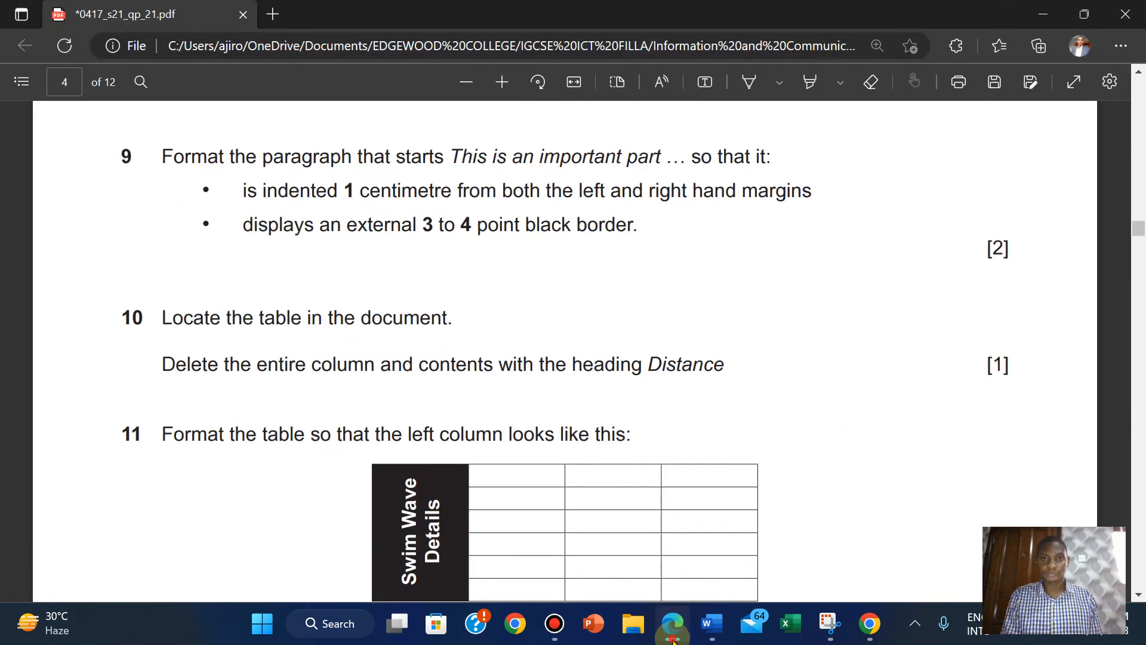
Highlight question 9's text in green in the exam PDF.
{"action": "left_click", "coordinate": [674, 638]}
{"action": "left_click", "coordinate": [674, 637]}
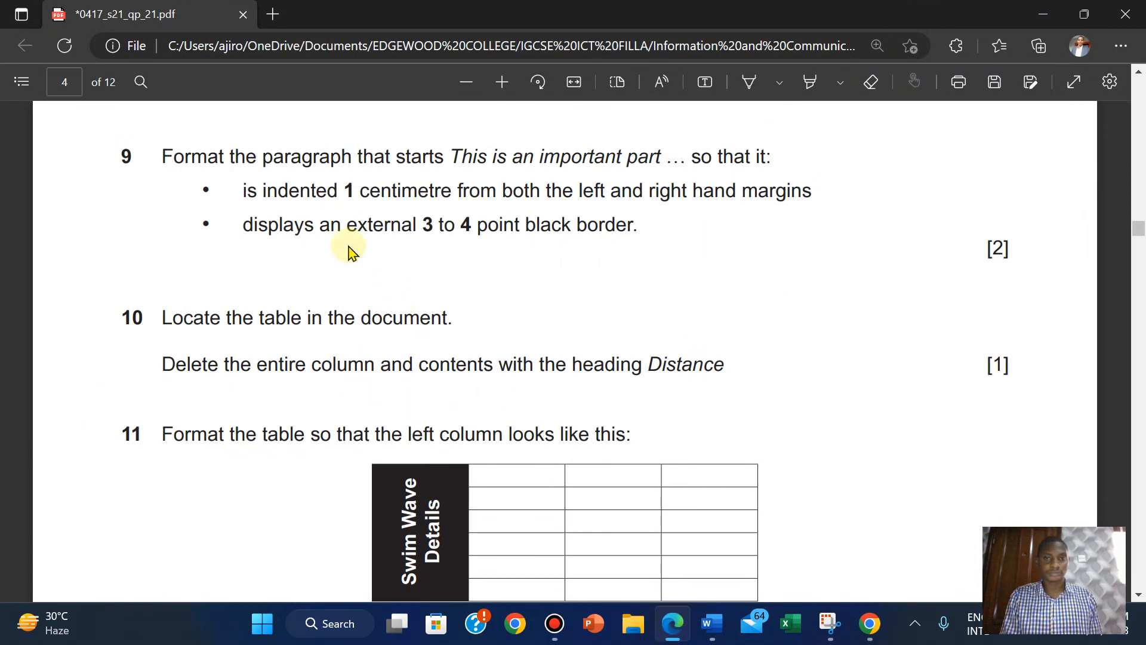
{"action": "left_click_drag", "start_coordinate": [162, 156], "coordinate": [1022, 258]}
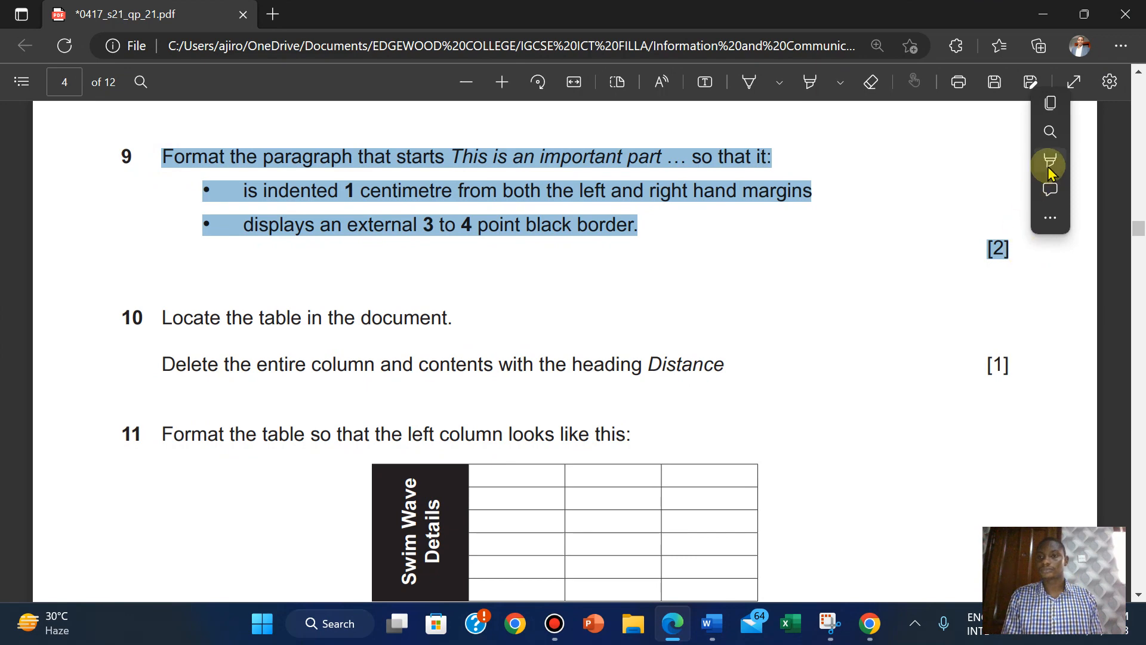
{"action": "mouse_move", "coordinate": [1053, 162]}
{"action": "left_click", "coordinate": [925, 200]}
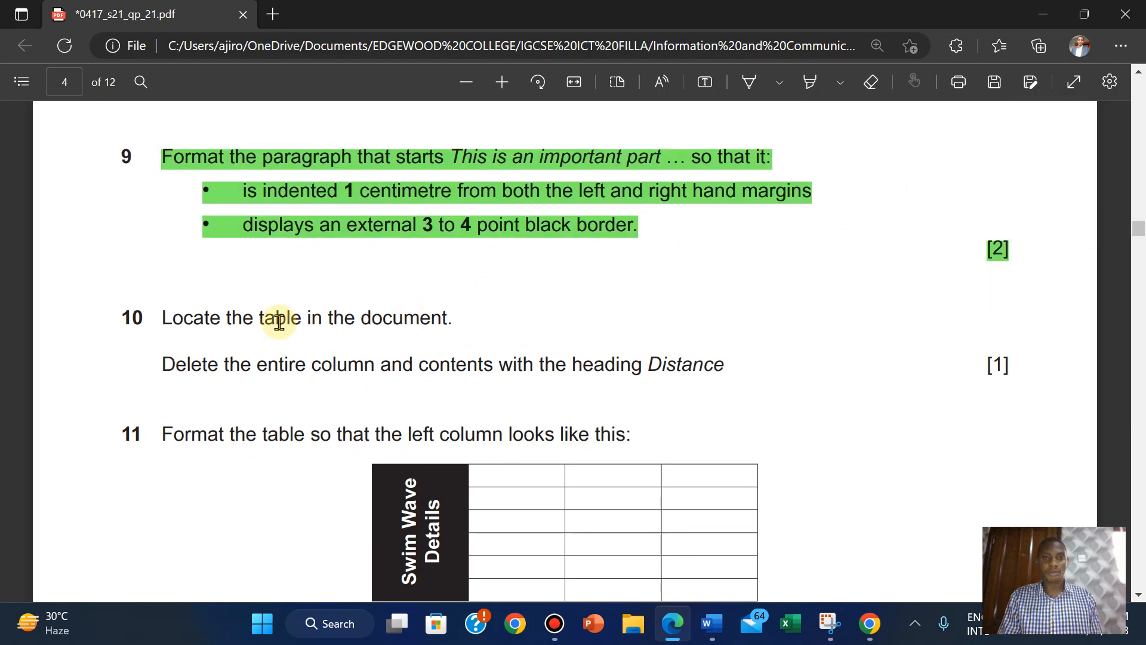
{"action": "scroll", "coordinate": [279, 321], "scroll_direction": "down", "scroll_amount": 1}
{"action": "scroll", "coordinate": [279, 322], "scroll_direction": "up", "scroll_amount": 1}
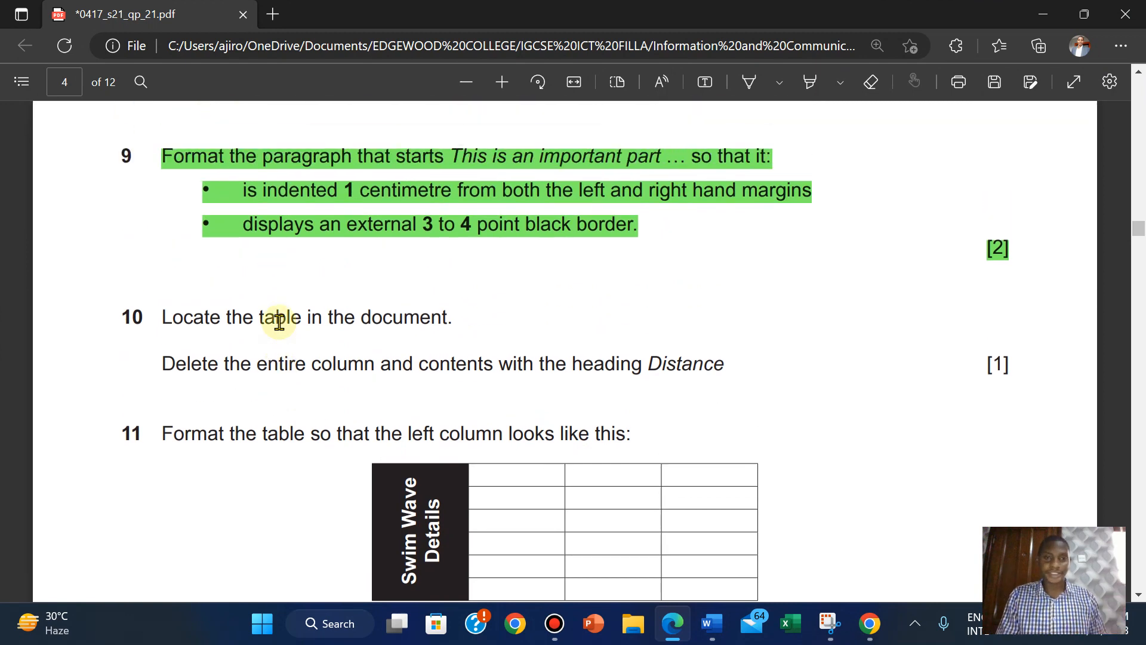
{"action": "scroll", "coordinate": [279, 321], "scroll_direction": "up", "scroll_amount": 1}
{"action": "scroll", "coordinate": [279, 322], "scroll_direction": "down", "scroll_amount": 3}
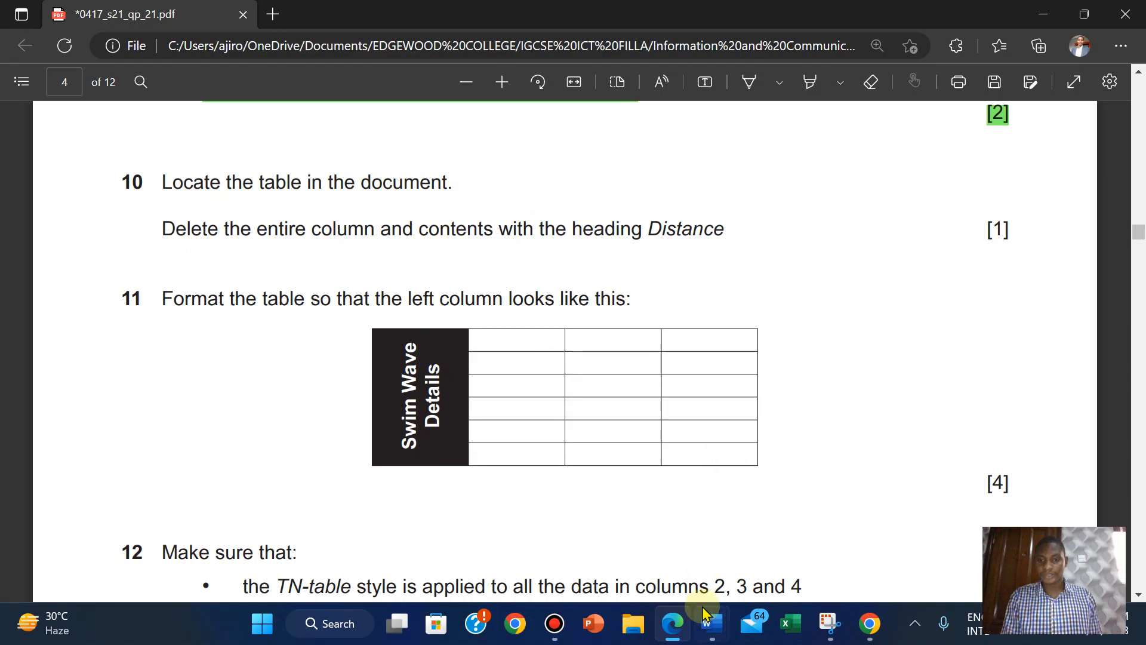
Select the swim wave table in EVPACK and recheck the question paper.
{"action": "mouse_move", "coordinate": [710, 627]}
{"action": "left_click", "coordinate": [633, 546]}
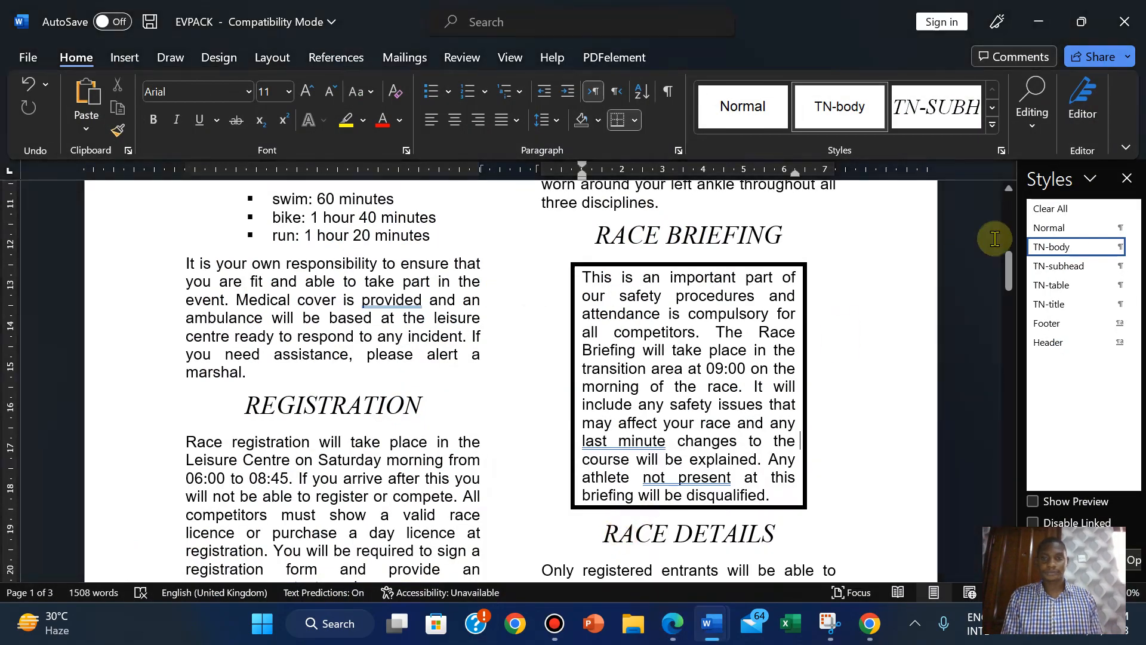
{"action": "left_click_drag", "start_coordinate": [1013, 271], "coordinate": [1009, 350]}
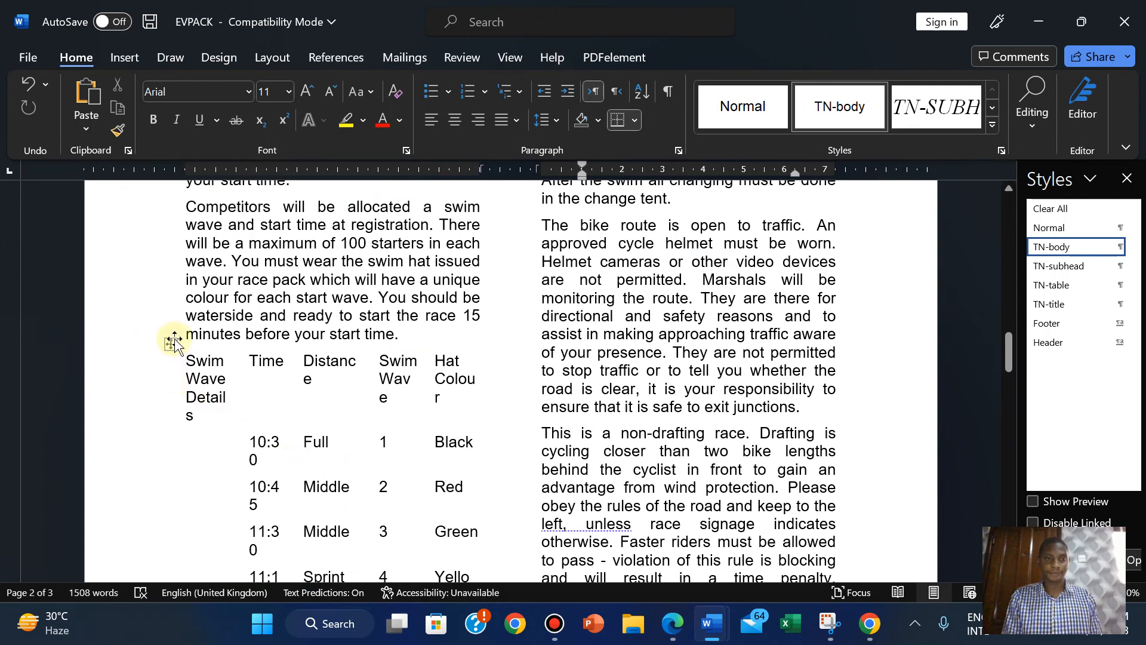
{"action": "left_click", "coordinate": [172, 345]}
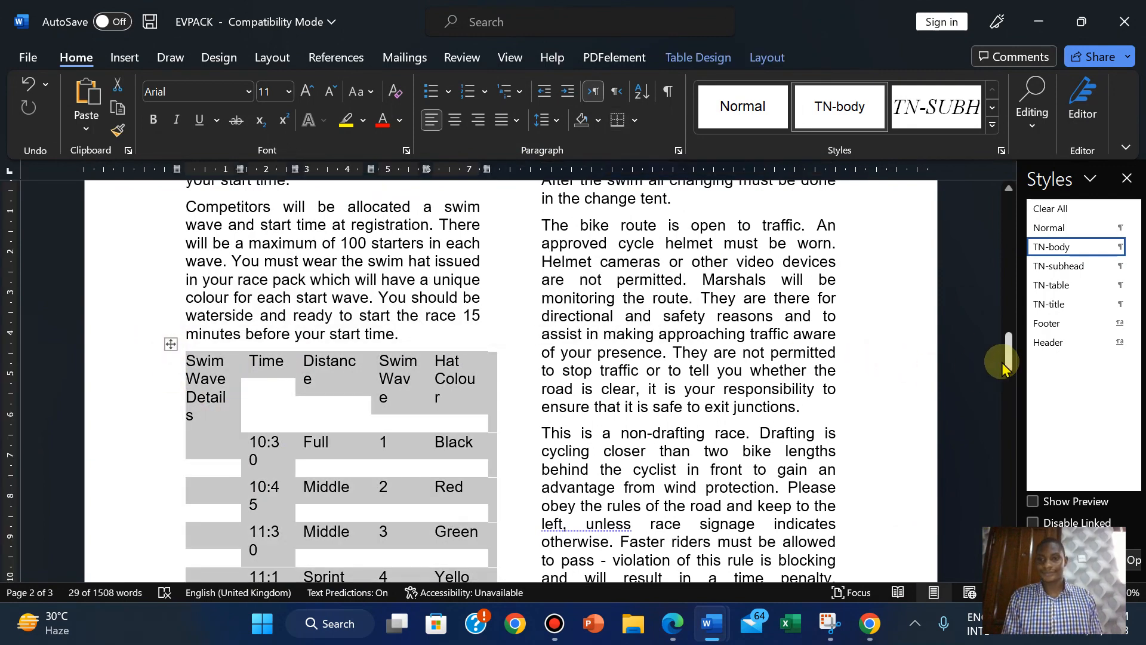
{"action": "mouse_move", "coordinate": [1009, 358]}
{"action": "left_mouse_down"}
{"action": "mouse_move", "coordinate": [1008, 389]}
{"action": "mouse_move", "coordinate": [1008, 375]}
{"action": "left_mouse_up"}
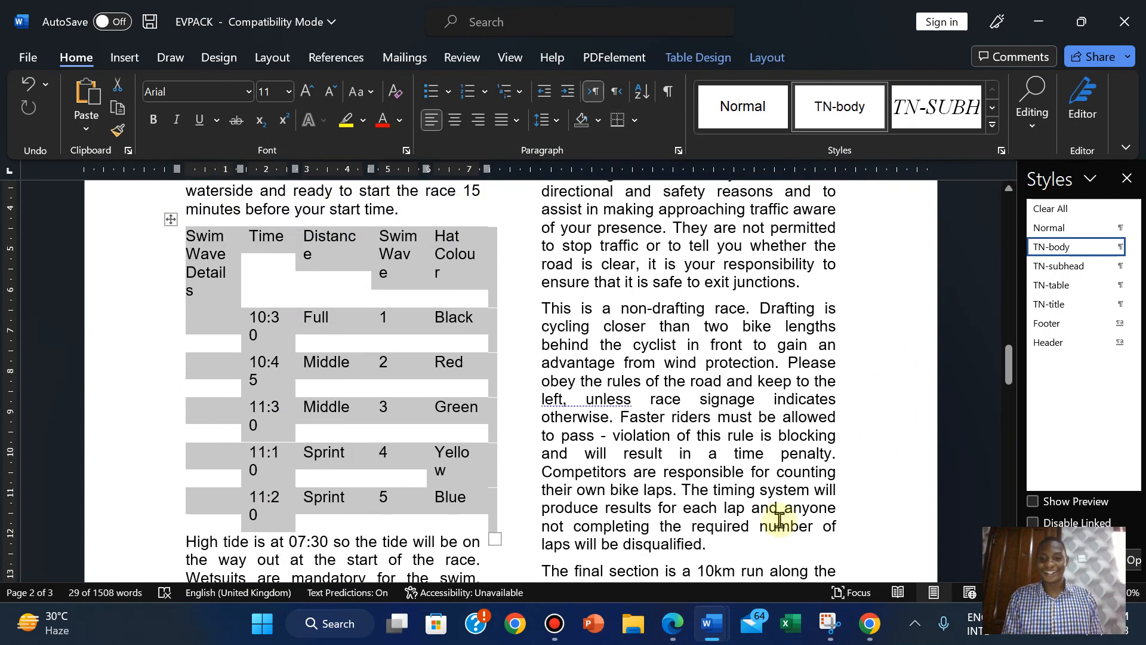
{"action": "left_click", "coordinate": [683, 622]}
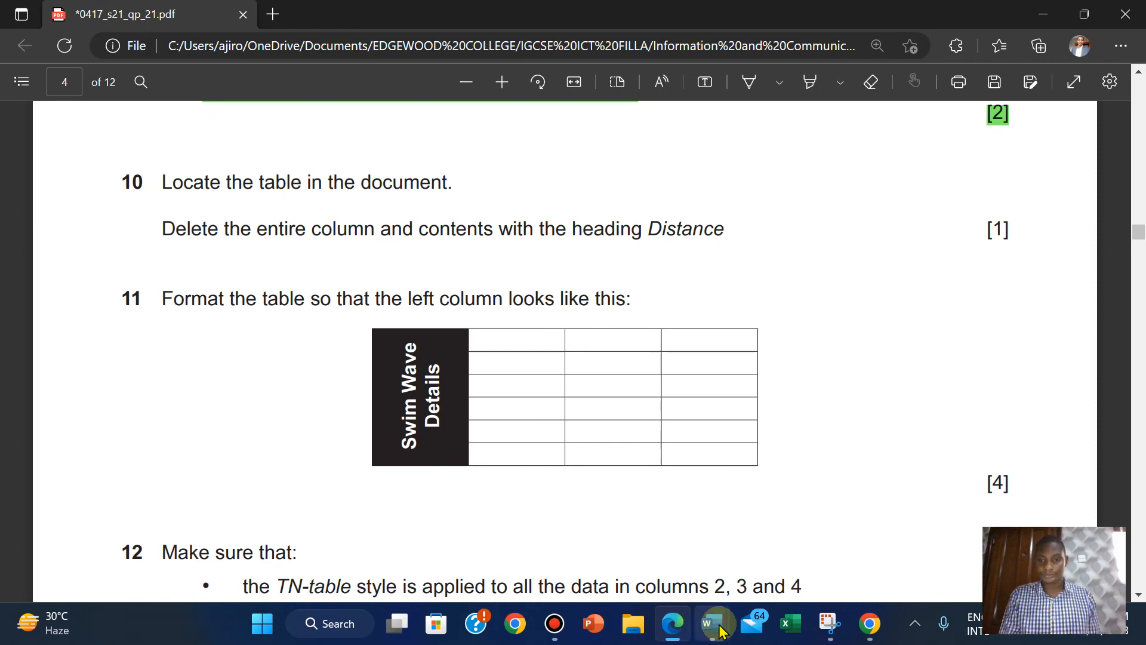
{"action": "mouse_move", "coordinate": [712, 623]}
{"action": "left_click", "coordinate": [630, 542]}
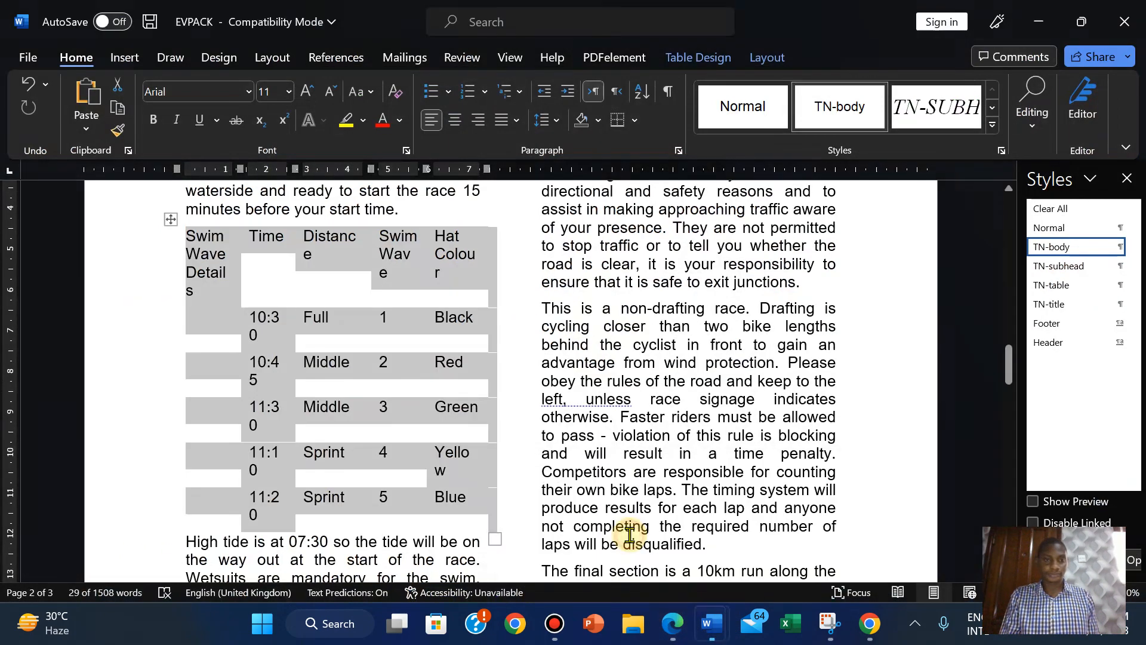
Select the Distance column and delete it with Delete Columns.
{"action": "left_click", "coordinate": [330, 257]}
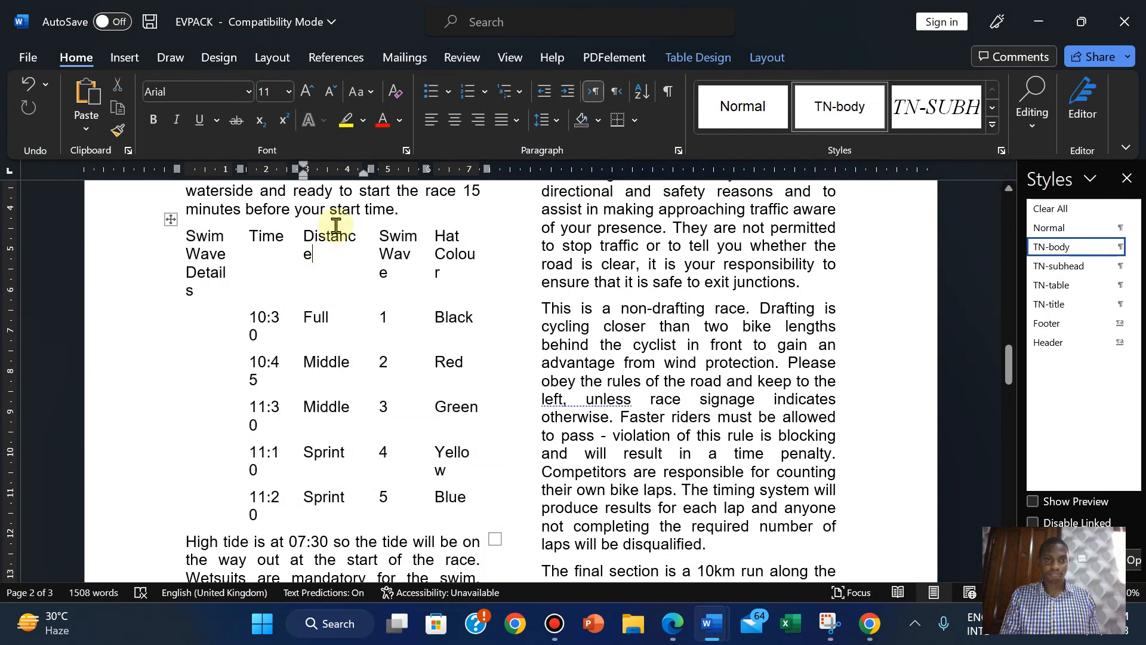
{"action": "left_click_drag", "start_coordinate": [333, 234], "coordinate": [325, 501]}
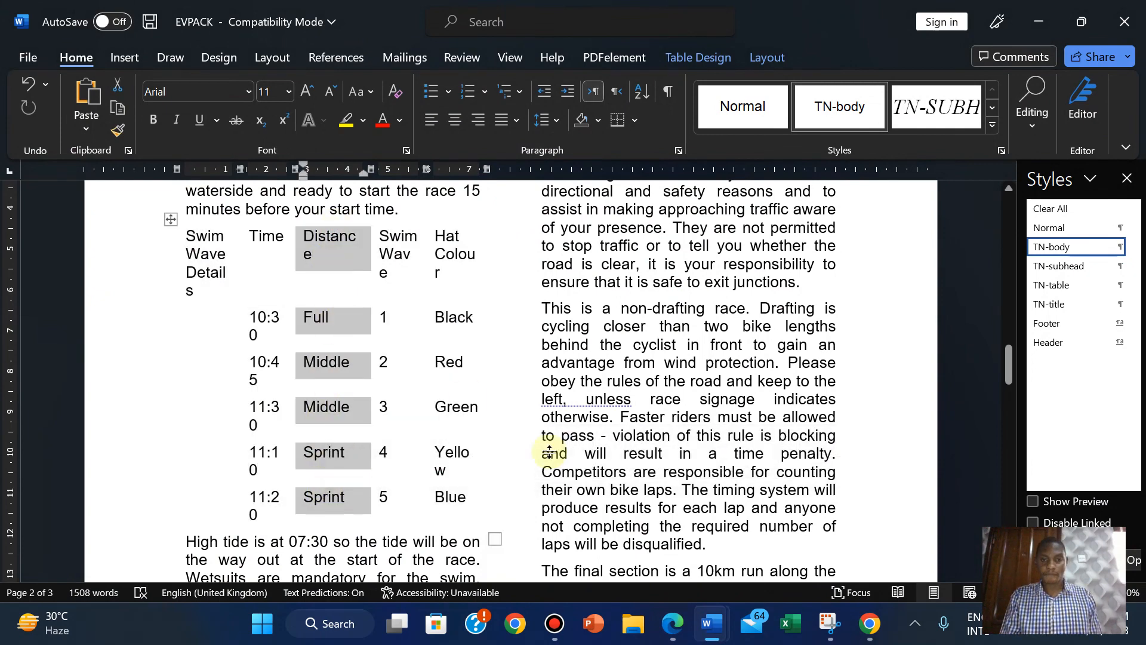
{"action": "left_click", "coordinate": [678, 627]}
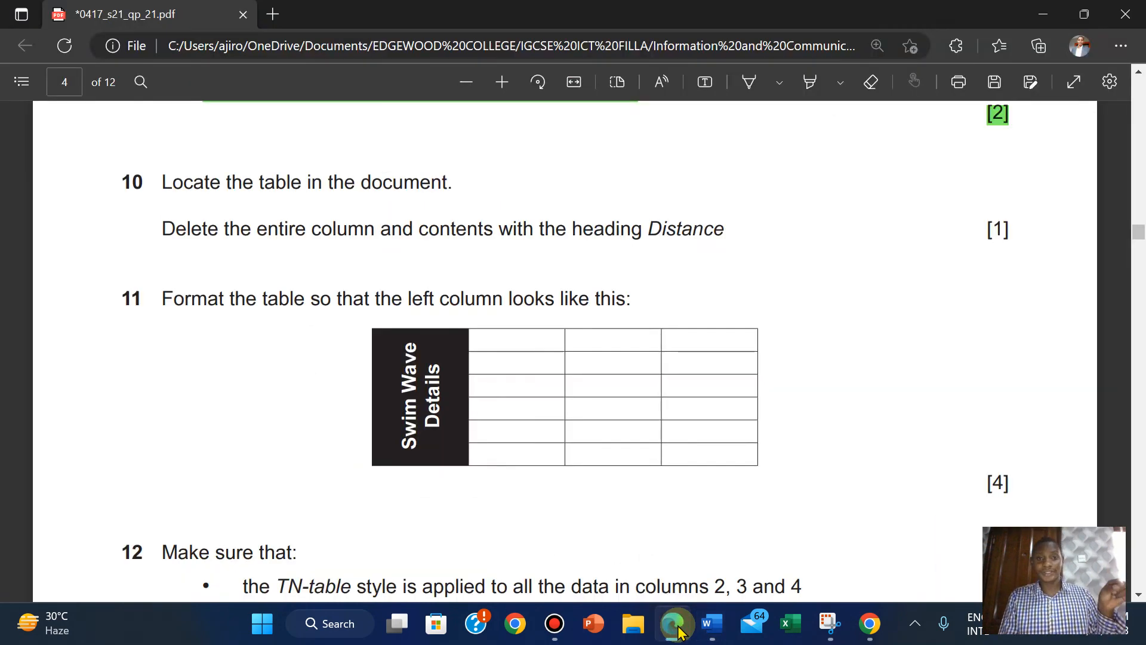
{"action": "left_click", "coordinate": [679, 628]}
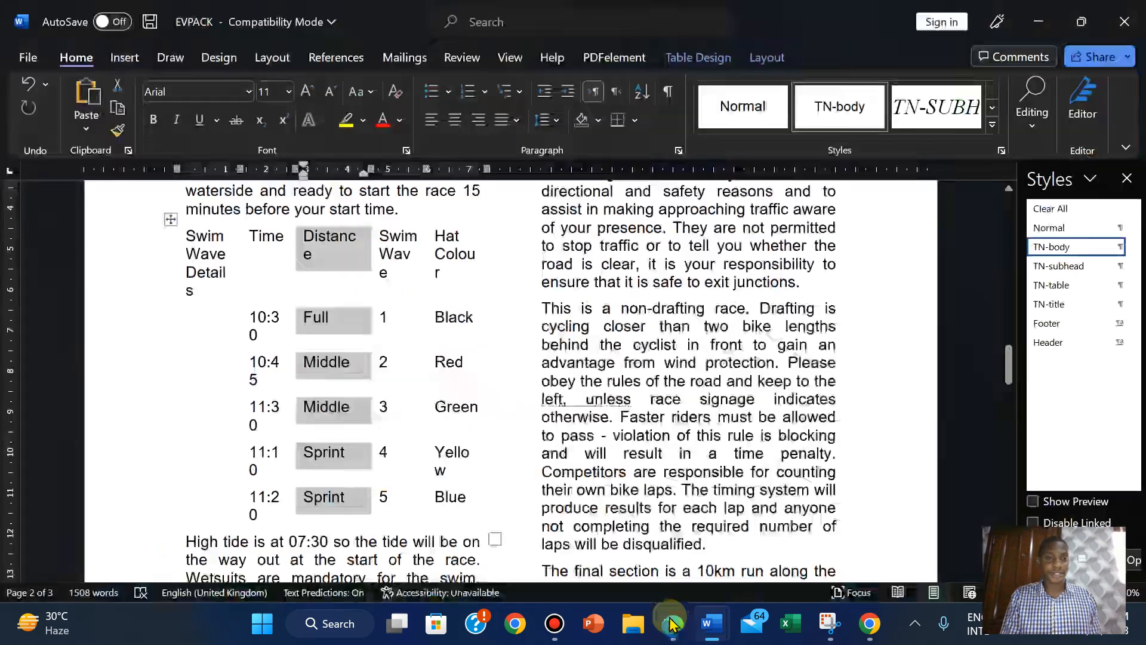
{"action": "right_click", "coordinate": [343, 258]}
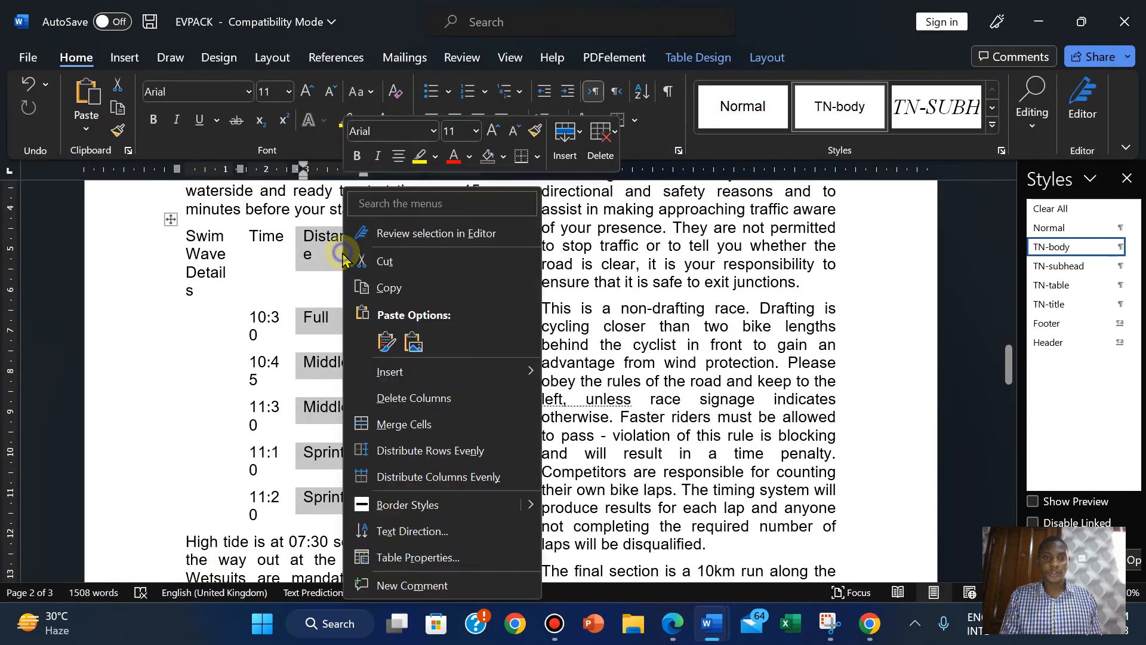
{"action": "left_click", "coordinate": [392, 397]}
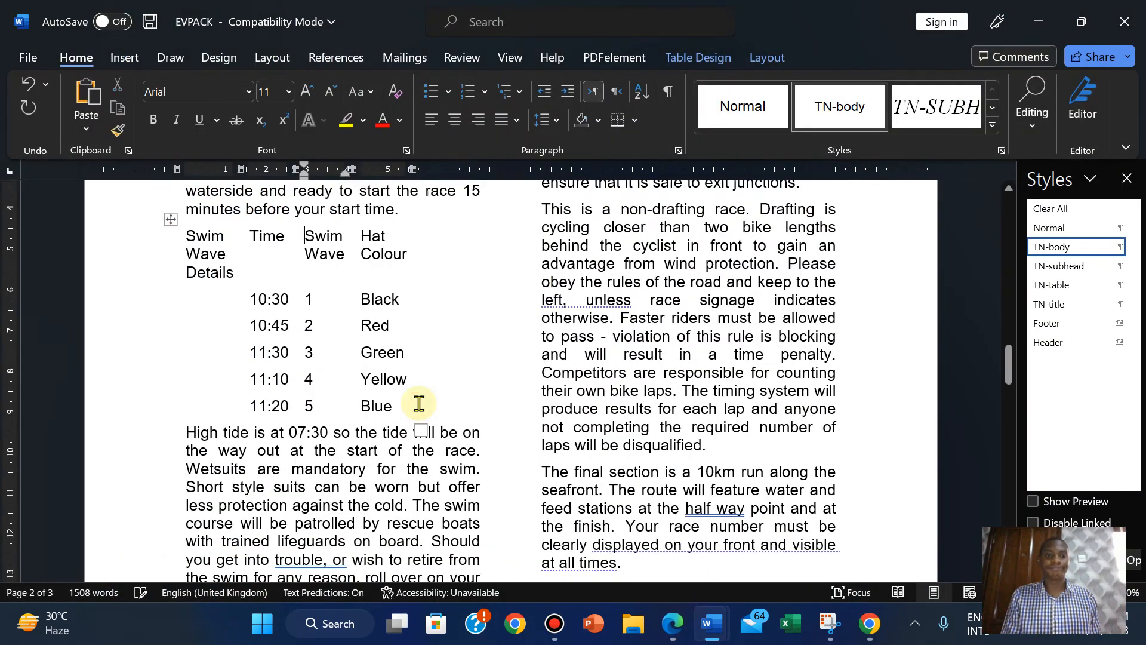
Highlight question 10's text in green in the exam PDF.
{"action": "left_click", "coordinate": [678, 624]}
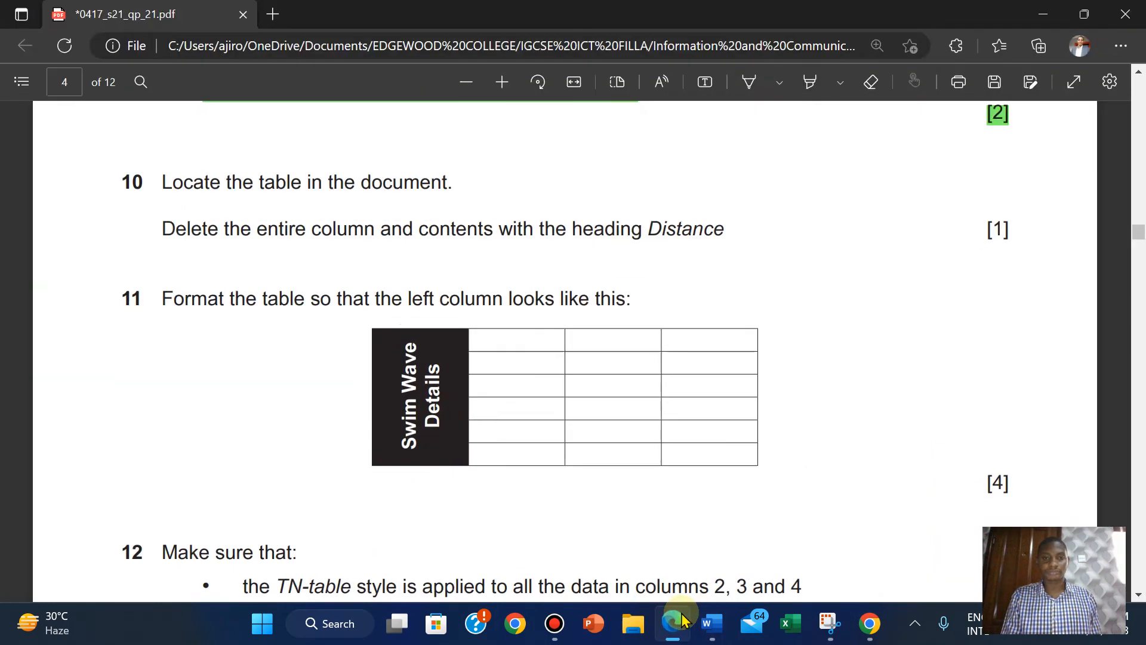
{"action": "left_click", "coordinate": [681, 621]}
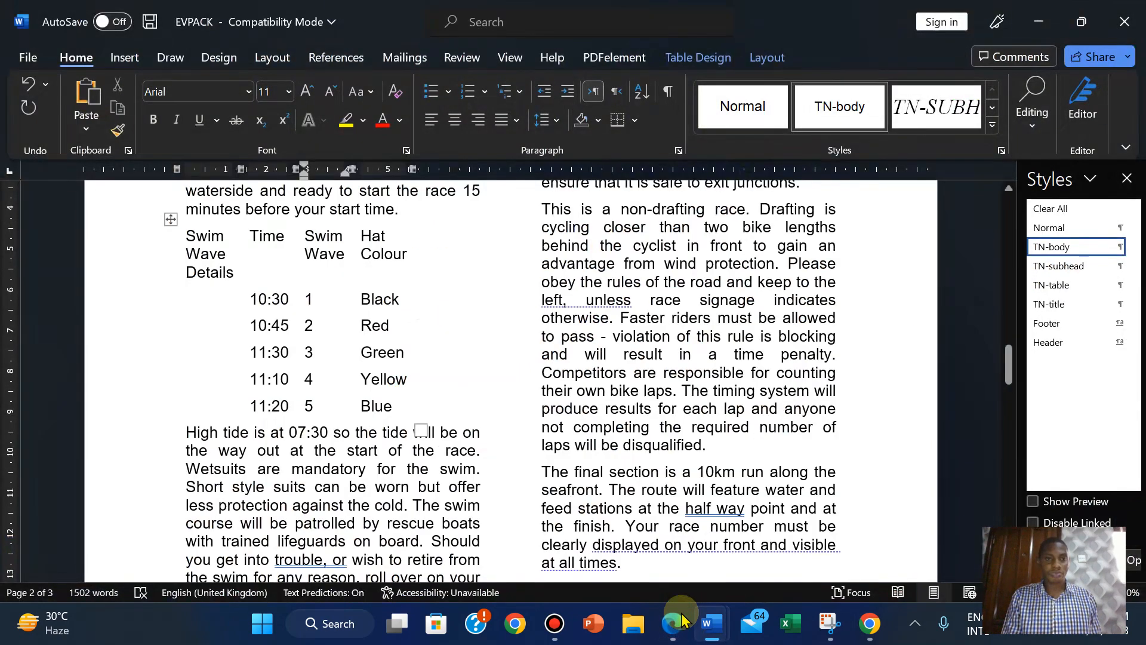
{"action": "left_click", "coordinate": [682, 621]}
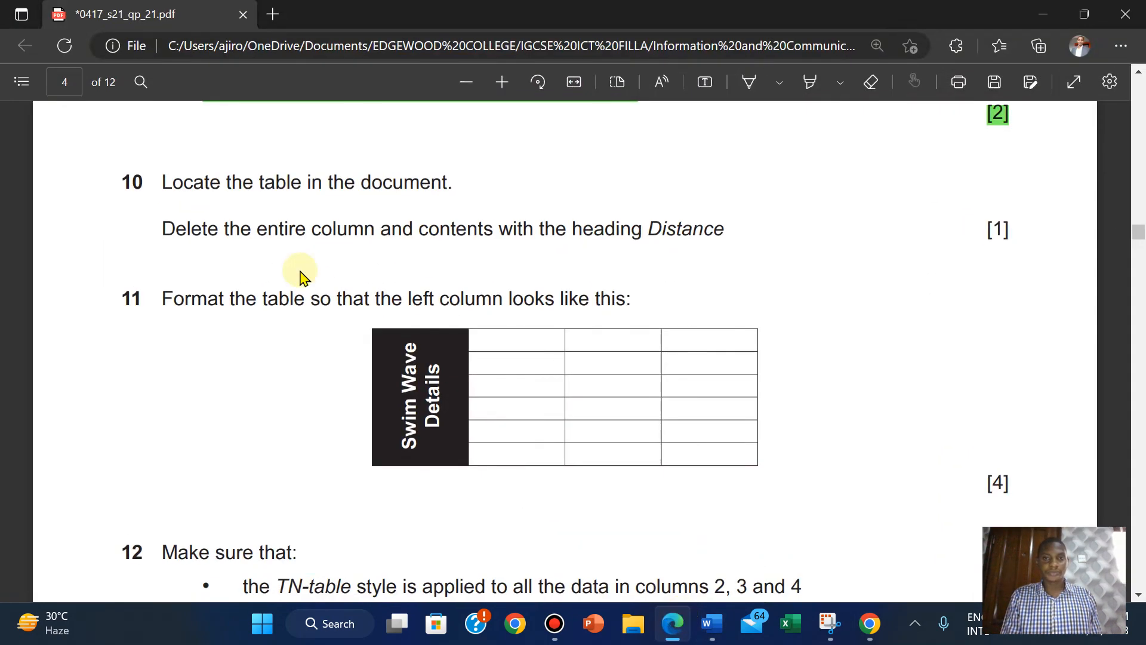
{"action": "left_click_drag", "start_coordinate": [162, 177], "coordinate": [1010, 244]}
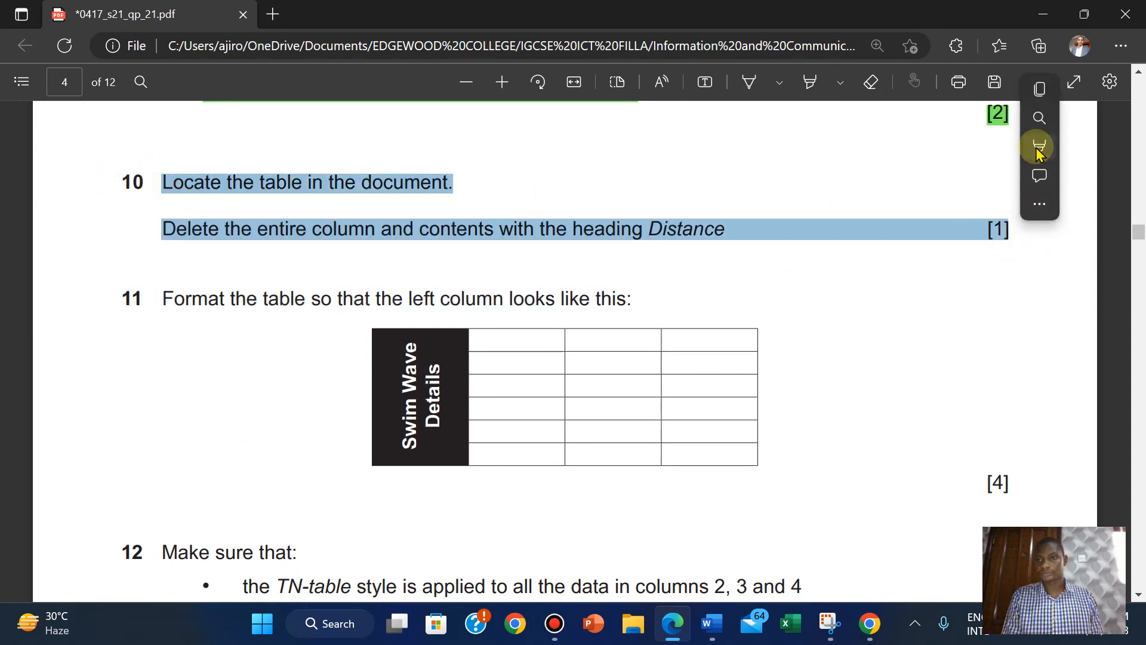
{"action": "mouse_move", "coordinate": [1039, 147]}
{"action": "left_click", "coordinate": [917, 175]}
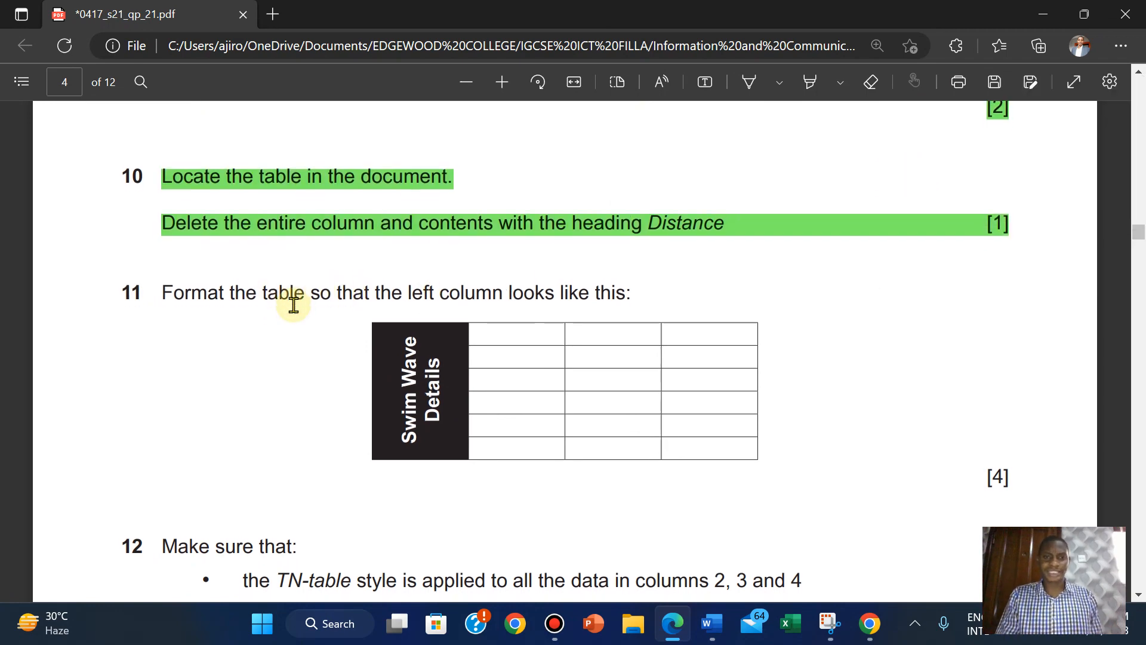
{"action": "scroll", "coordinate": [293, 304], "scroll_direction": "down", "scroll_amount": 2}
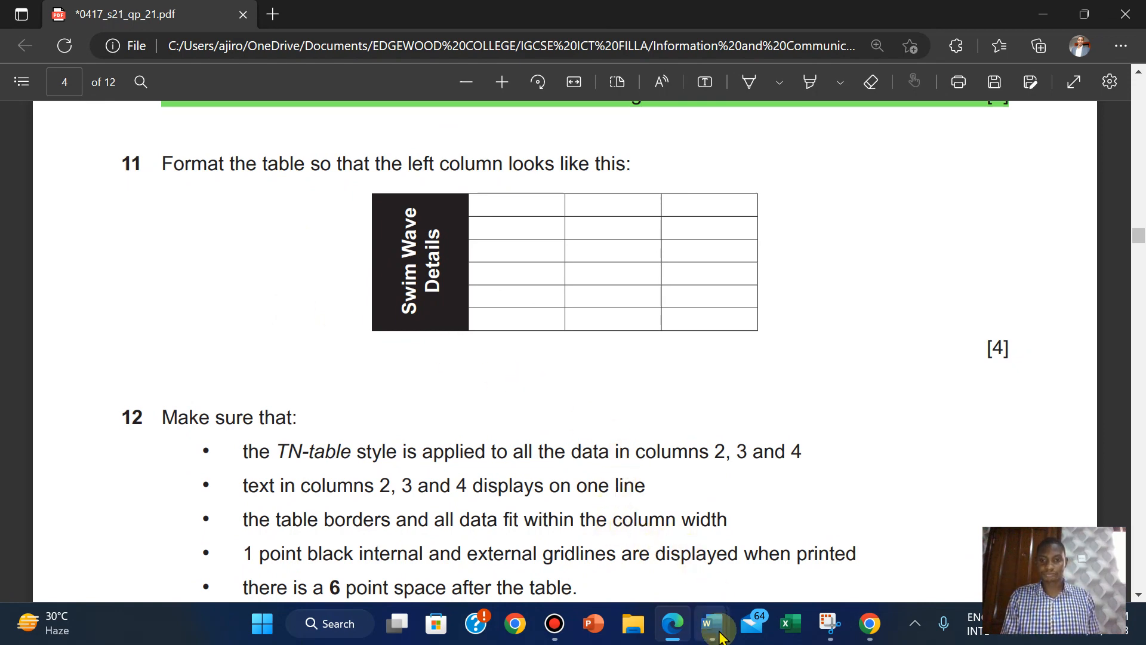
Give every cell of the swim wave table All borders at 1 pt width.
{"action": "mouse_move", "coordinate": [712, 623]}
{"action": "left_click", "coordinate": [554, 538]}
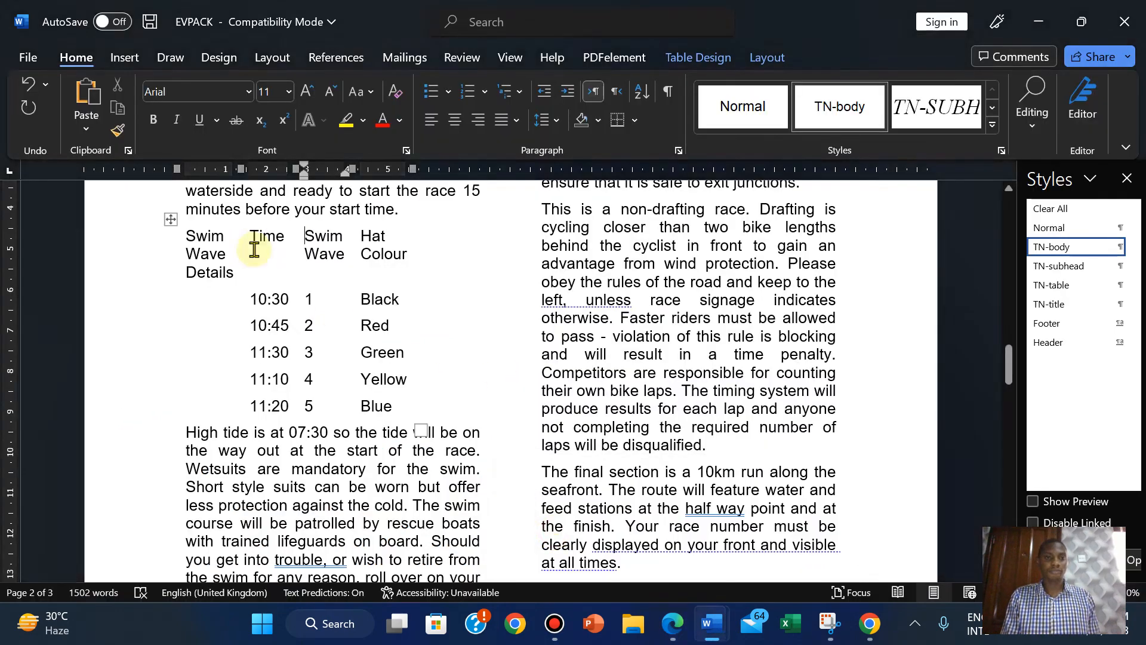
{"action": "left_click", "coordinate": [169, 222]}
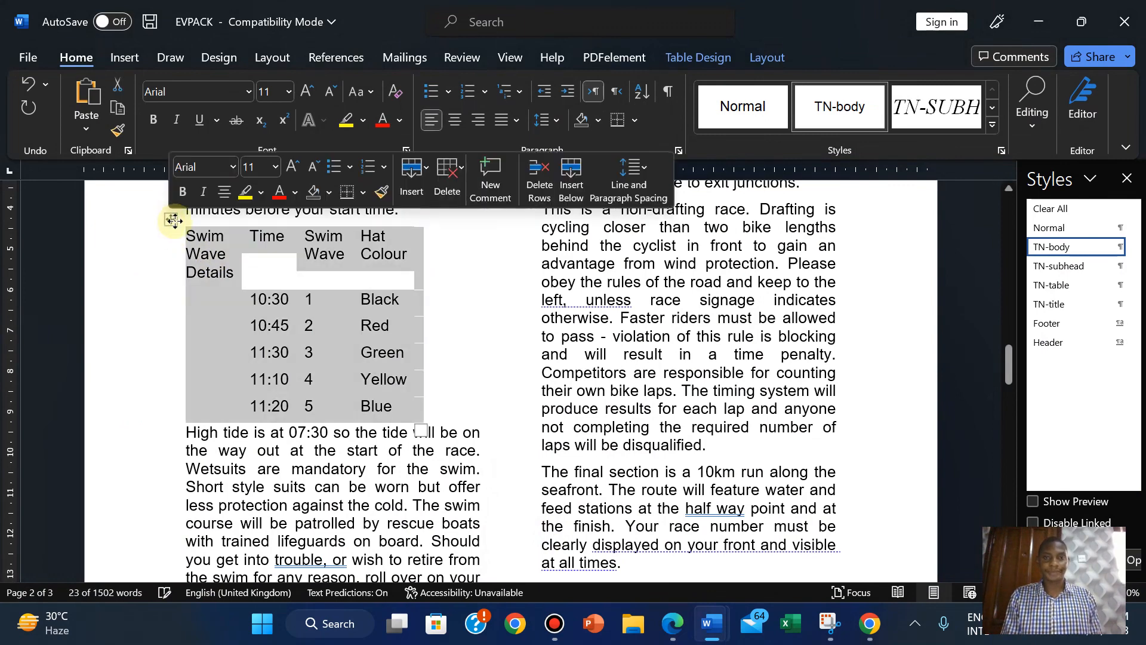
{"action": "left_click", "coordinate": [635, 121]}
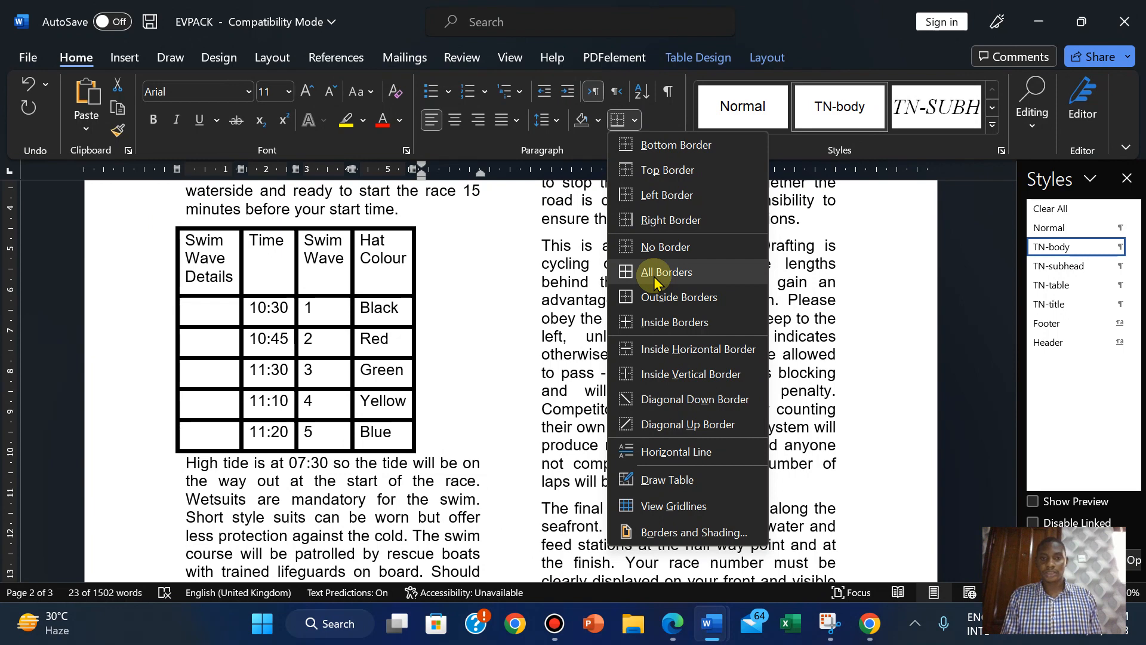
{"action": "left_click", "coordinate": [649, 530]}
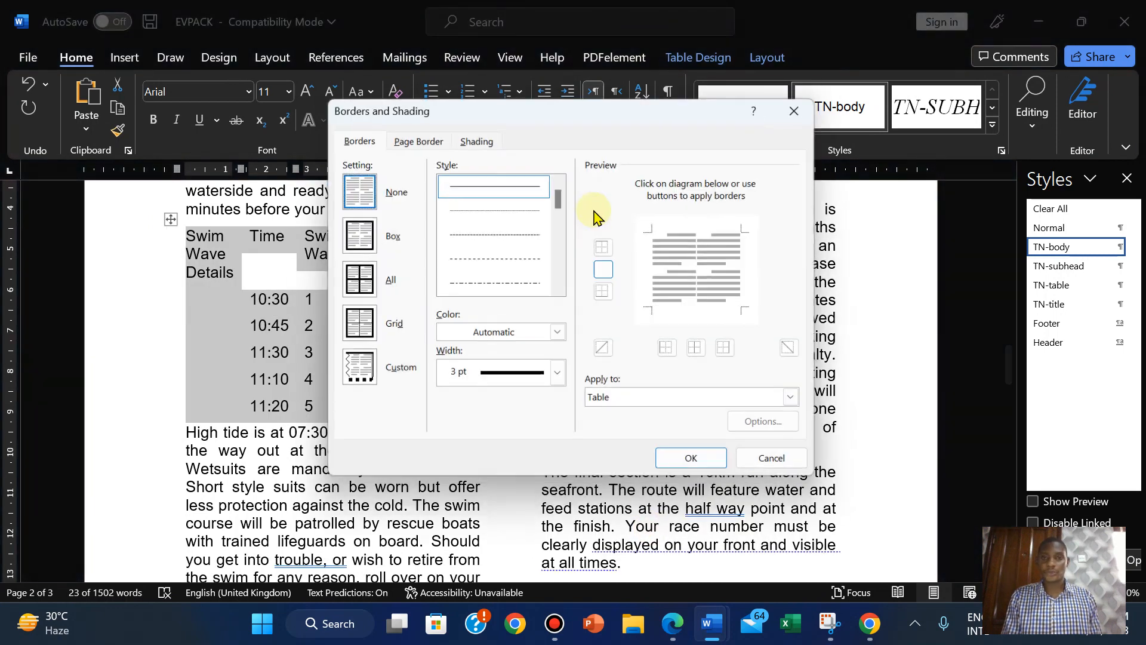
{"action": "left_click", "coordinate": [560, 376]}
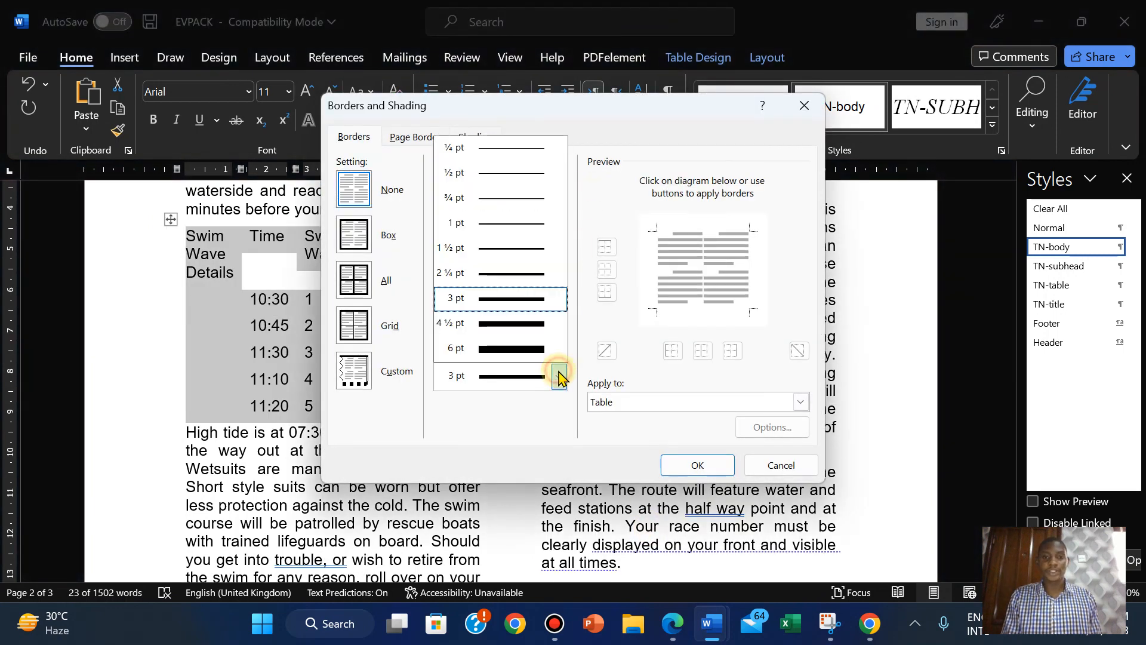
{"action": "left_click", "coordinate": [531, 230]}
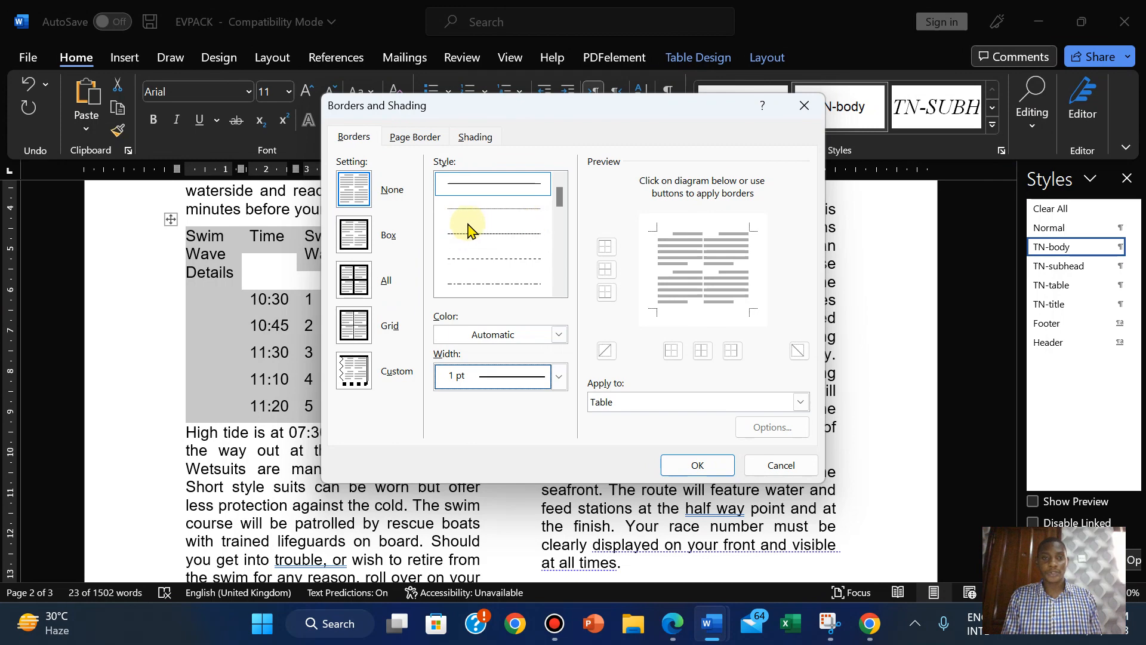
{"action": "left_click", "coordinate": [355, 291]}
{"action": "left_click", "coordinate": [693, 466]}
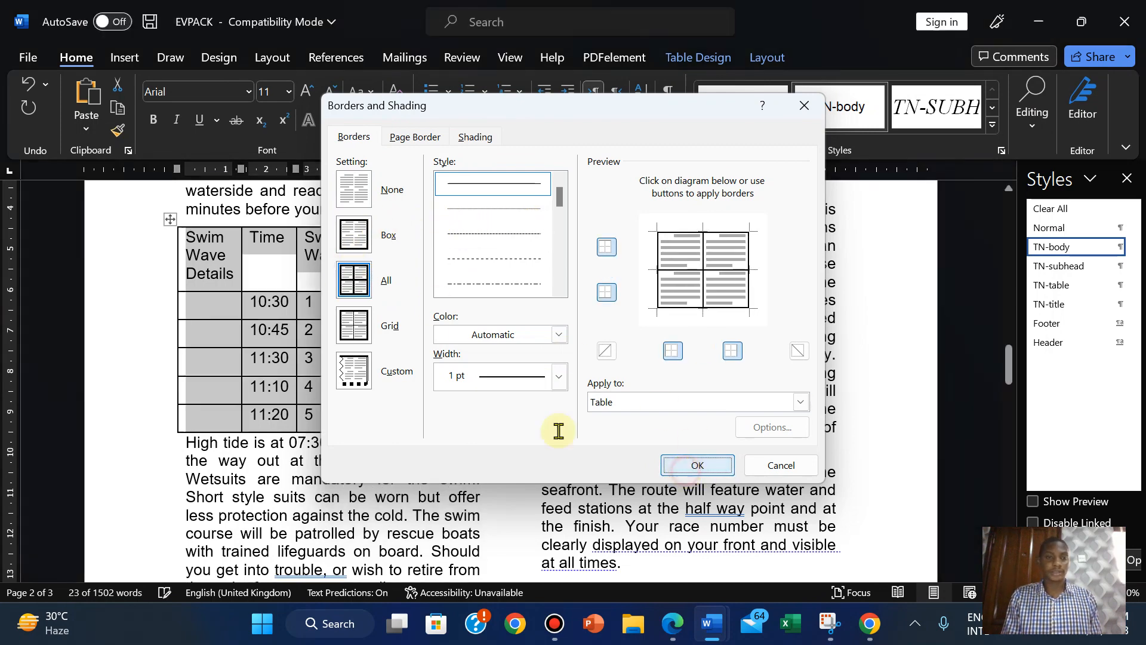
Redo the table borders with a thinner ¾ pt line.
{"action": "left_click", "coordinate": [673, 633]}
{"action": "left_click", "coordinate": [712, 625]}
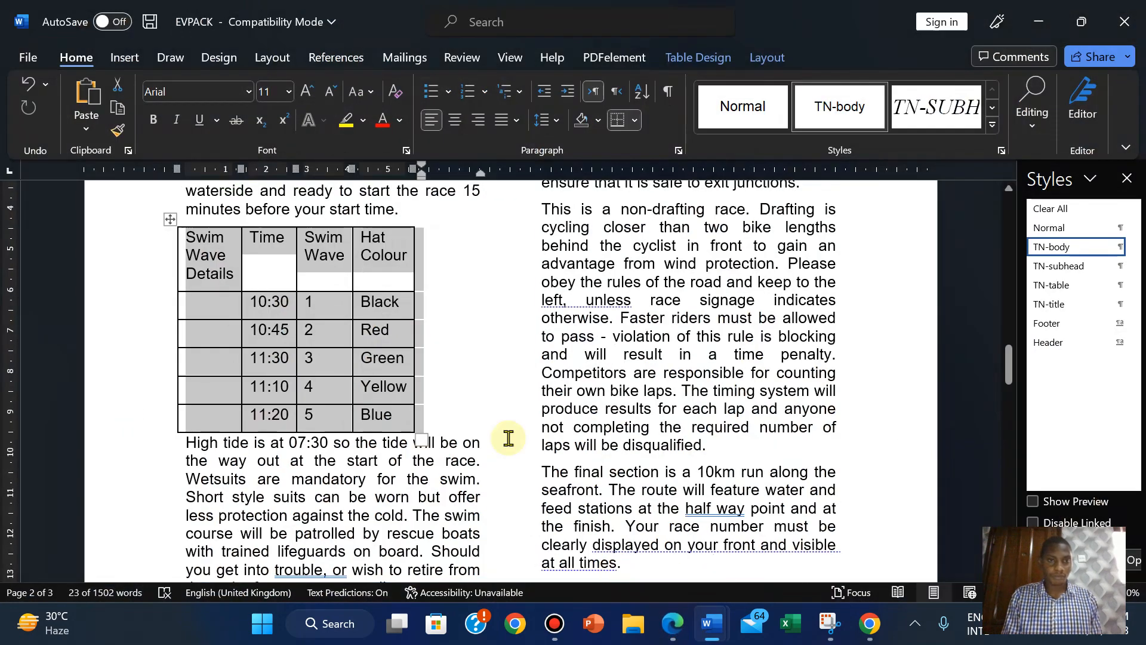
{"action": "left_click", "coordinate": [635, 120]}
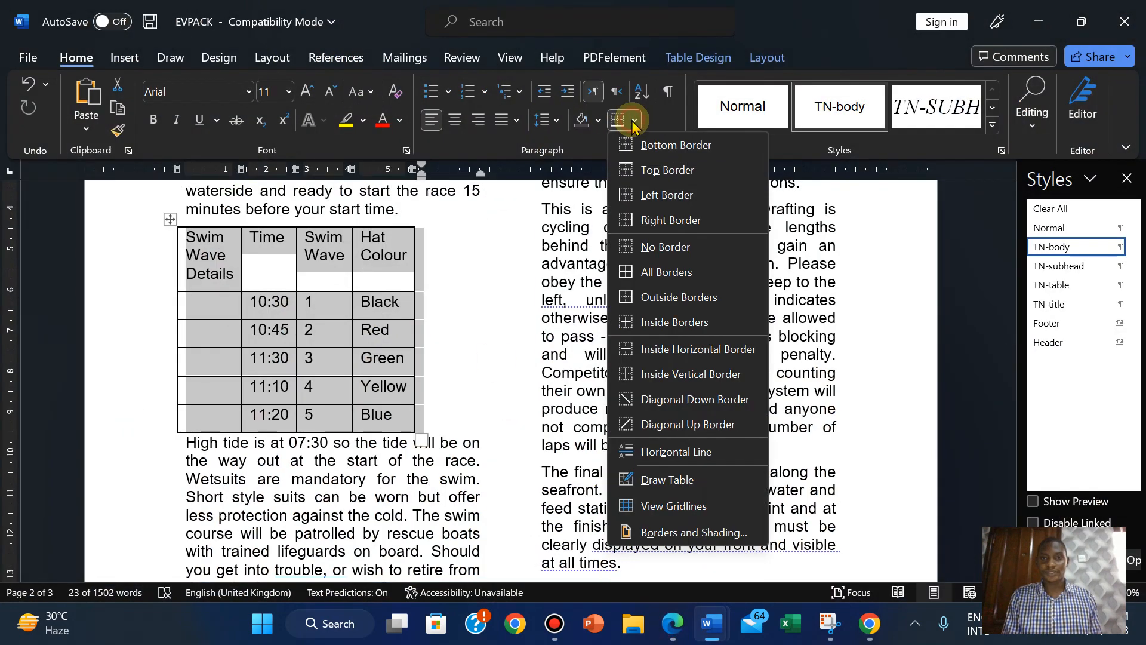
{"action": "left_click", "coordinate": [671, 533]}
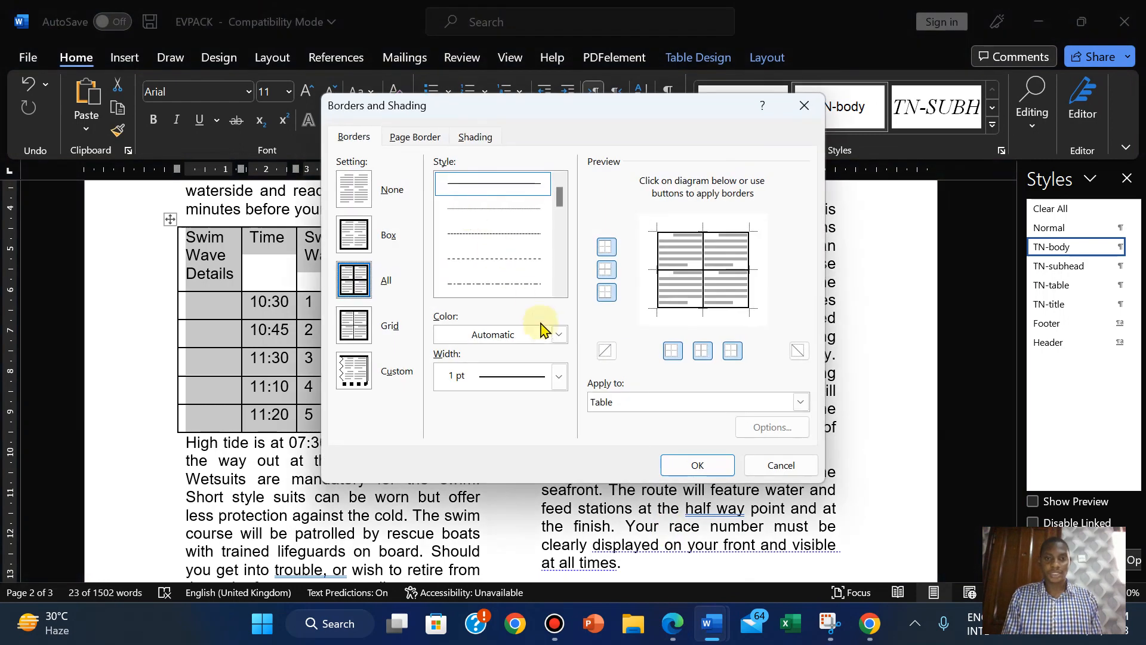
{"action": "left_click", "coordinate": [557, 376]}
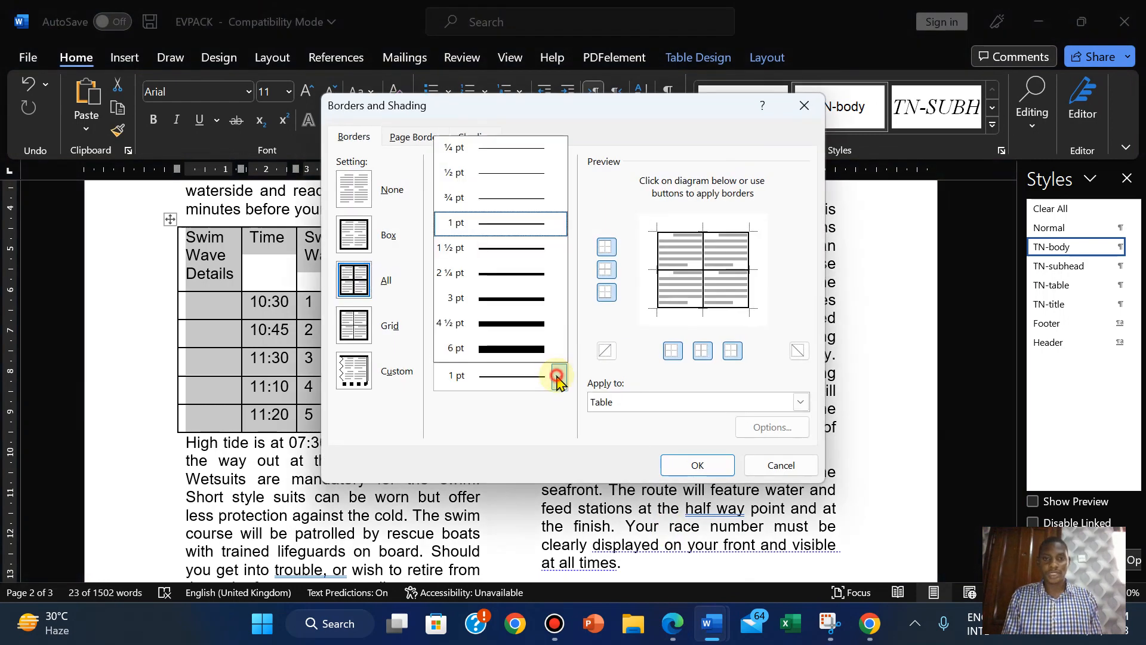
{"action": "left_click", "coordinate": [499, 199]}
{"action": "left_click", "coordinate": [676, 472]}
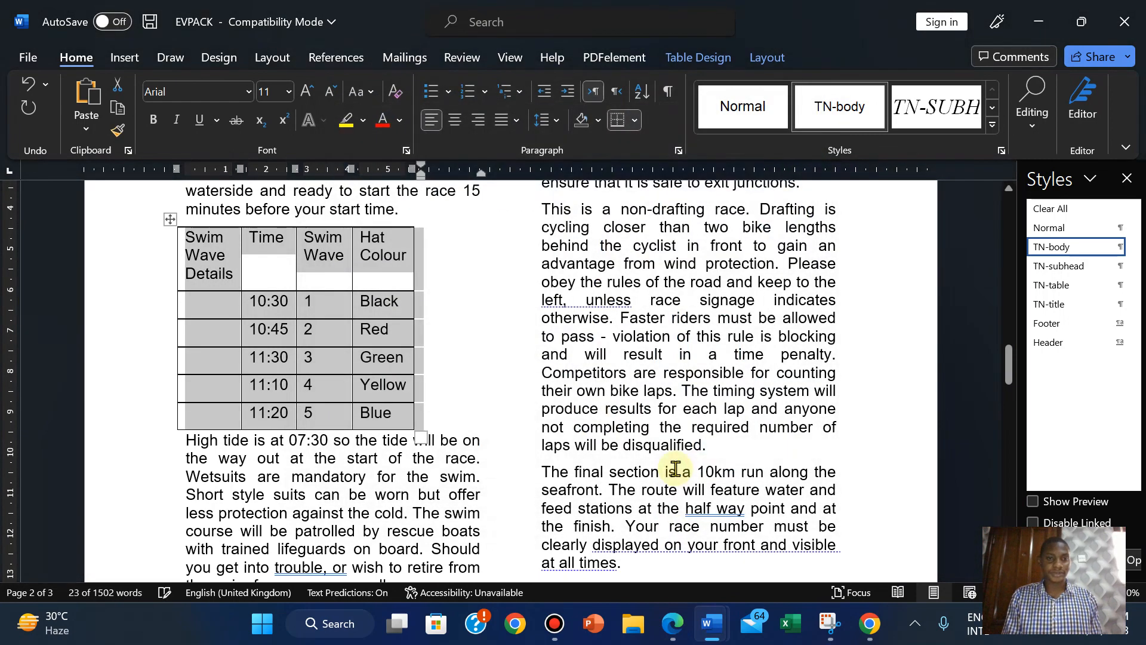
{"action": "left_click", "coordinate": [673, 625]}
Merge the table's entire first column into a single cell.
{"action": "left_click", "coordinate": [711, 624]}
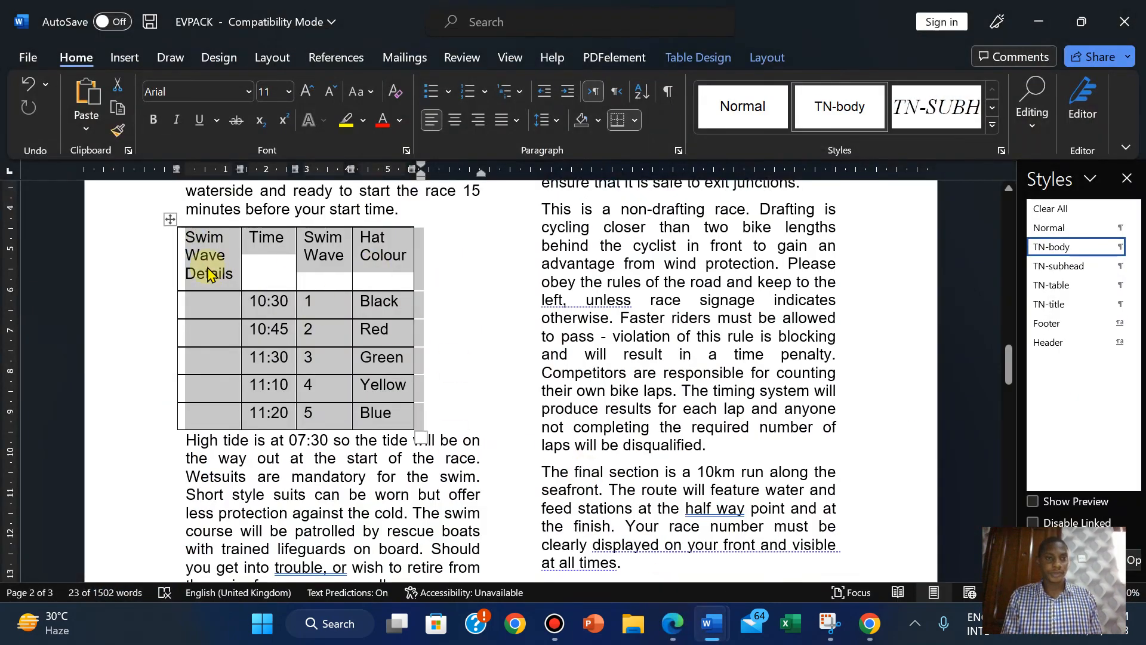
{"action": "left_click", "coordinate": [225, 298]}
{"action": "left_click_drag", "start_coordinate": [199, 241], "coordinate": [205, 413]}
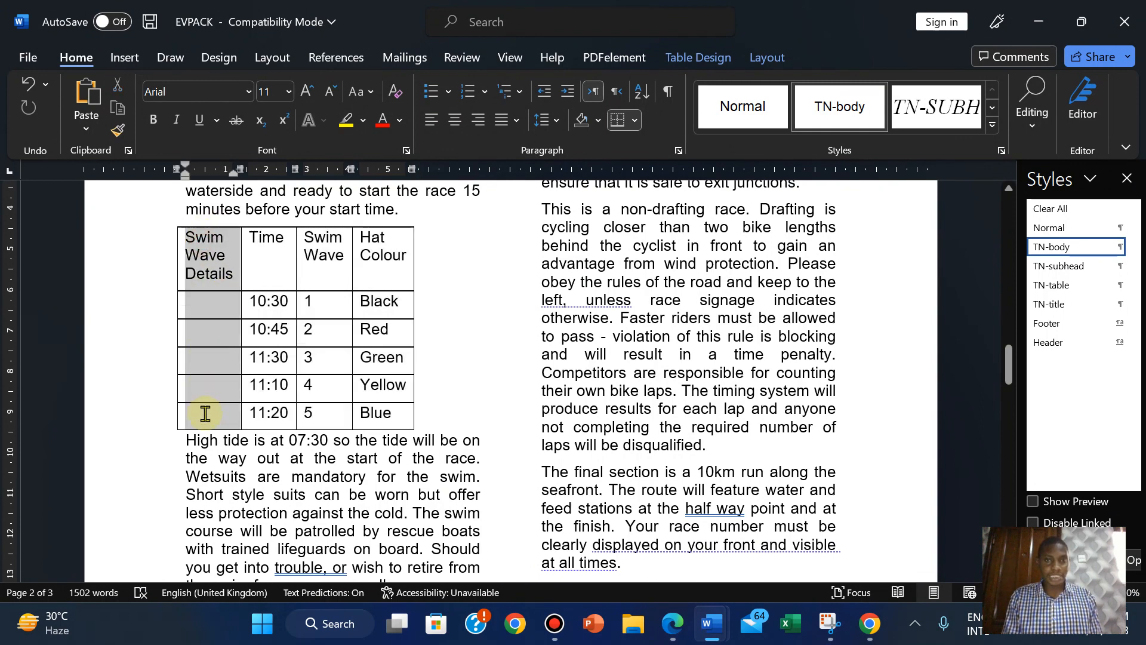
{"action": "left_click", "coordinate": [766, 58]}
{"action": "left_click", "coordinate": [471, 90]}
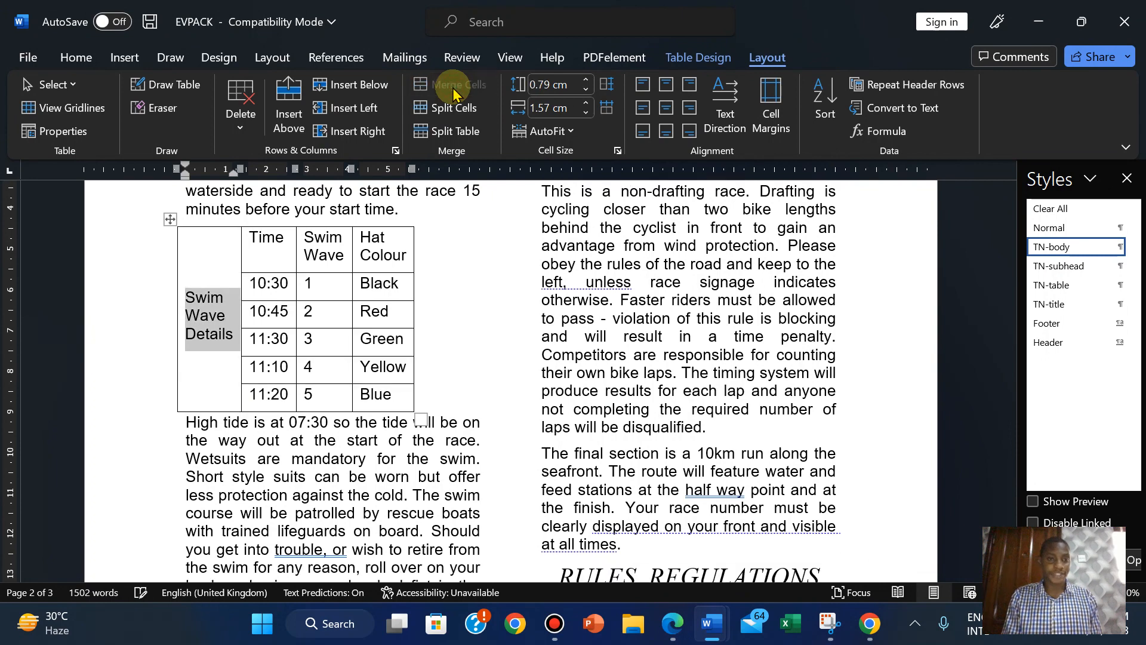
Make Swim Wave Details read bottom to top, centred and bold.
{"action": "left_click", "coordinate": [727, 123]}
{"action": "left_click", "coordinate": [727, 122]}
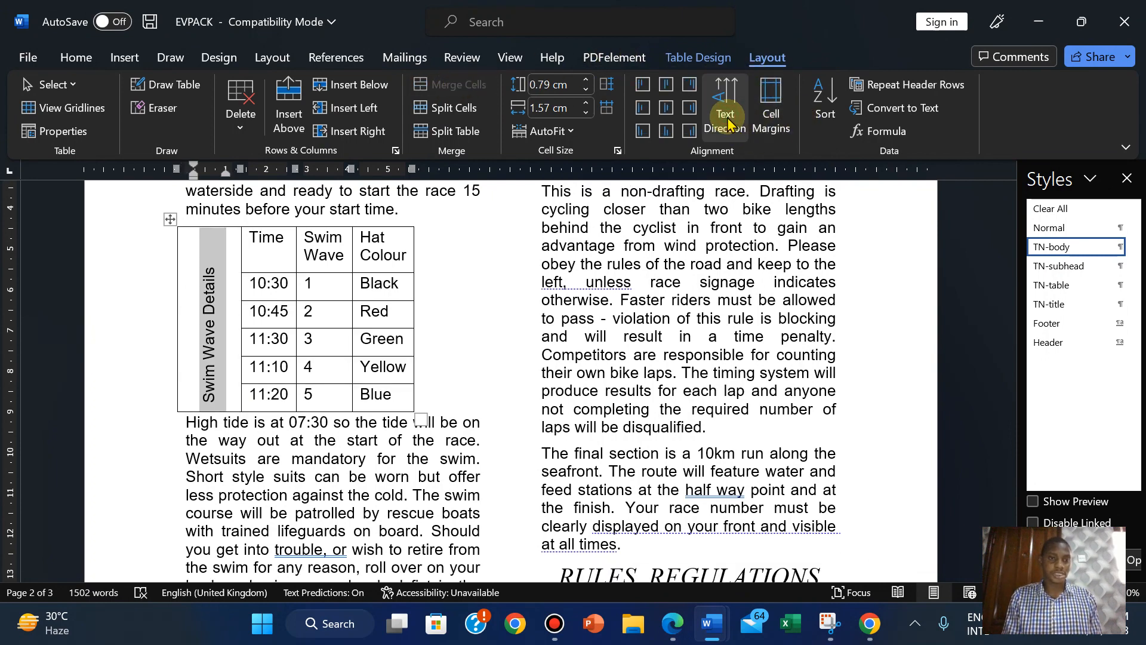
{"action": "left_click", "coordinate": [667, 107]}
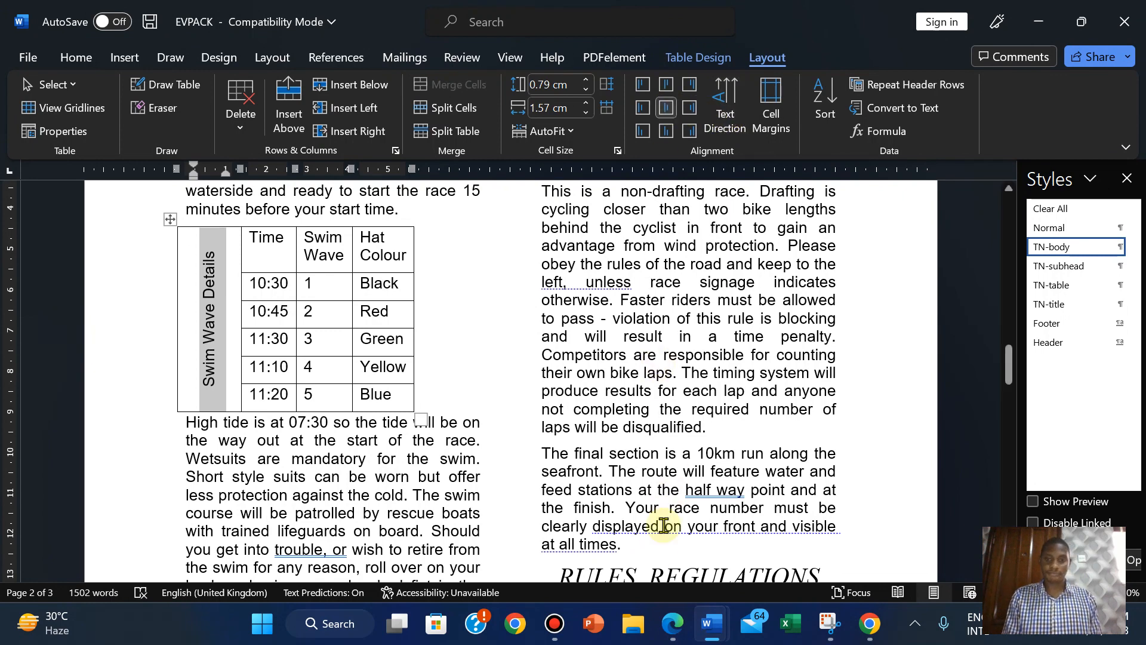
{"action": "left_click", "coordinate": [672, 623]}
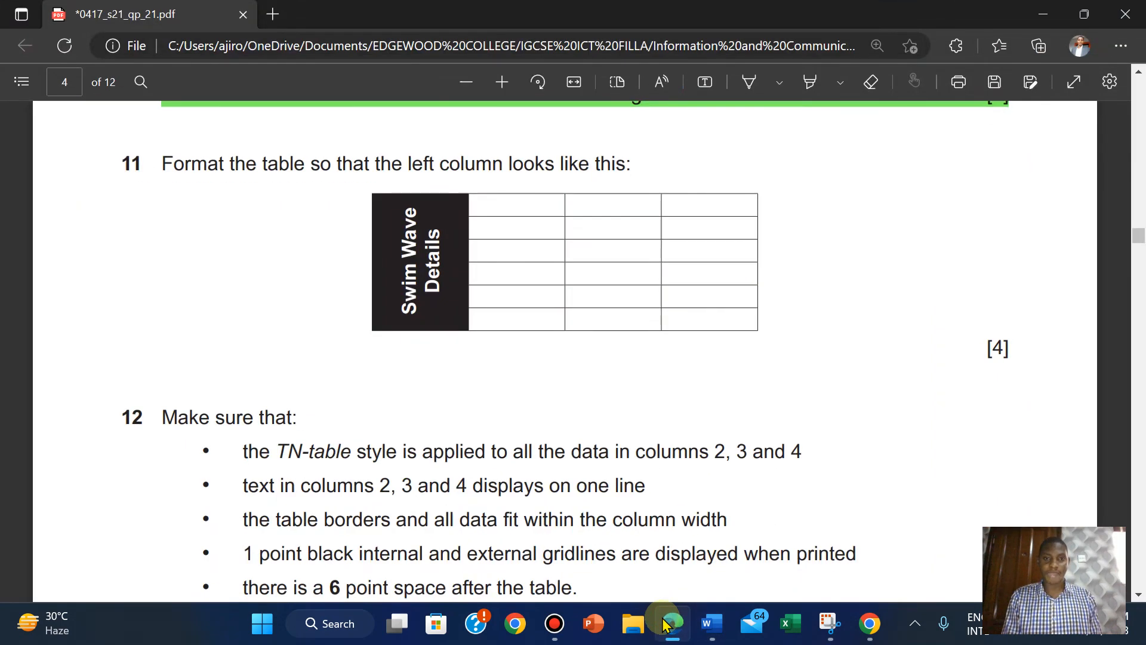
{"action": "left_click", "coordinate": [665, 624]}
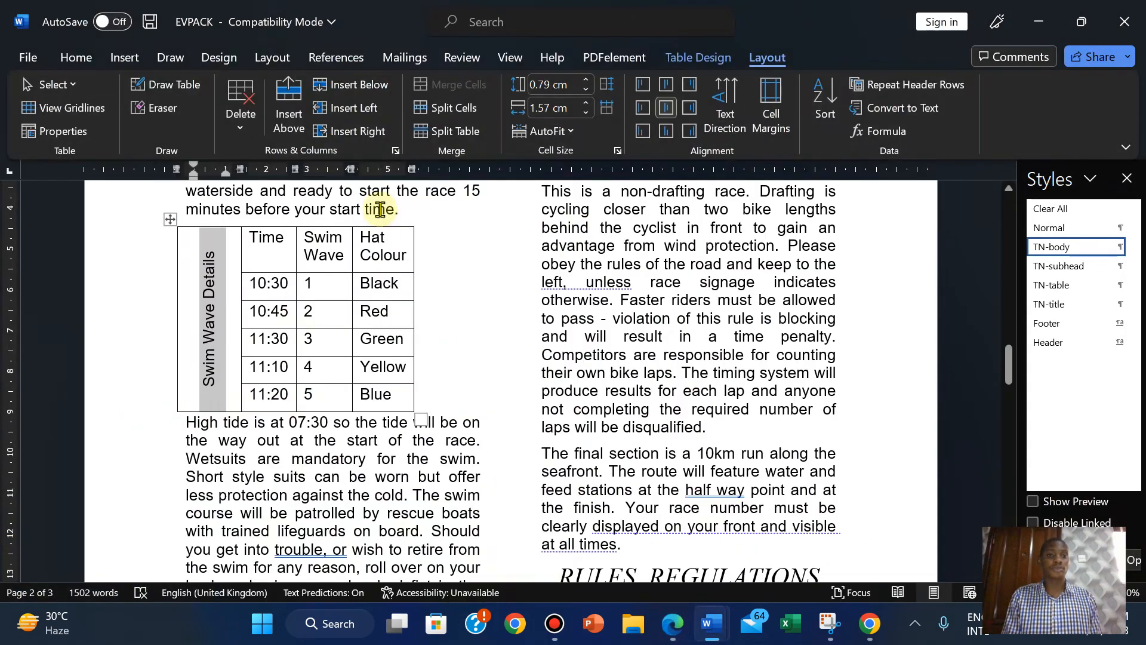
{"action": "left_click", "coordinate": [87, 57]}
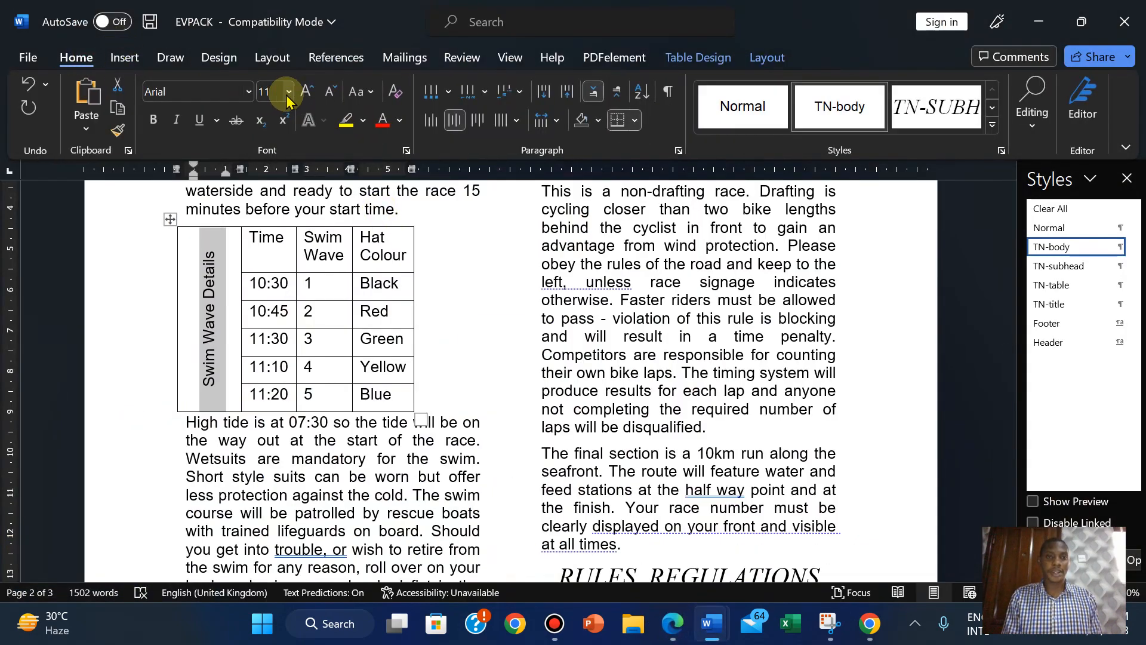
{"action": "left_click", "coordinate": [148, 122]}
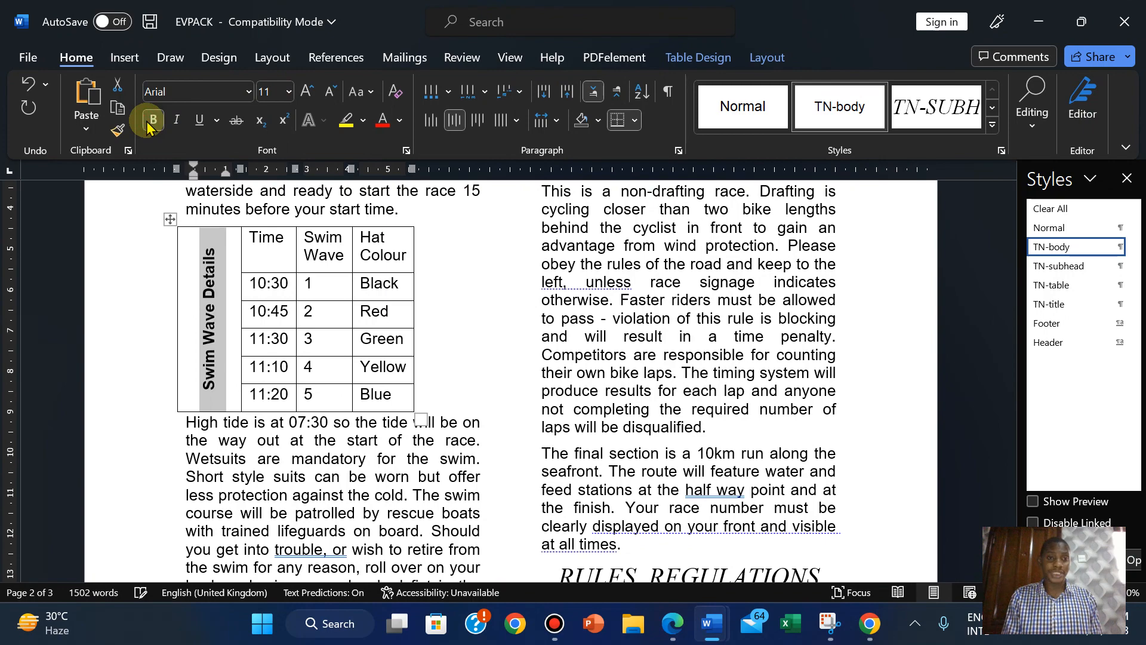
Shade the merged Swim Wave Details cell Black, Text 1.
{"action": "left_click", "coordinate": [671, 622]}
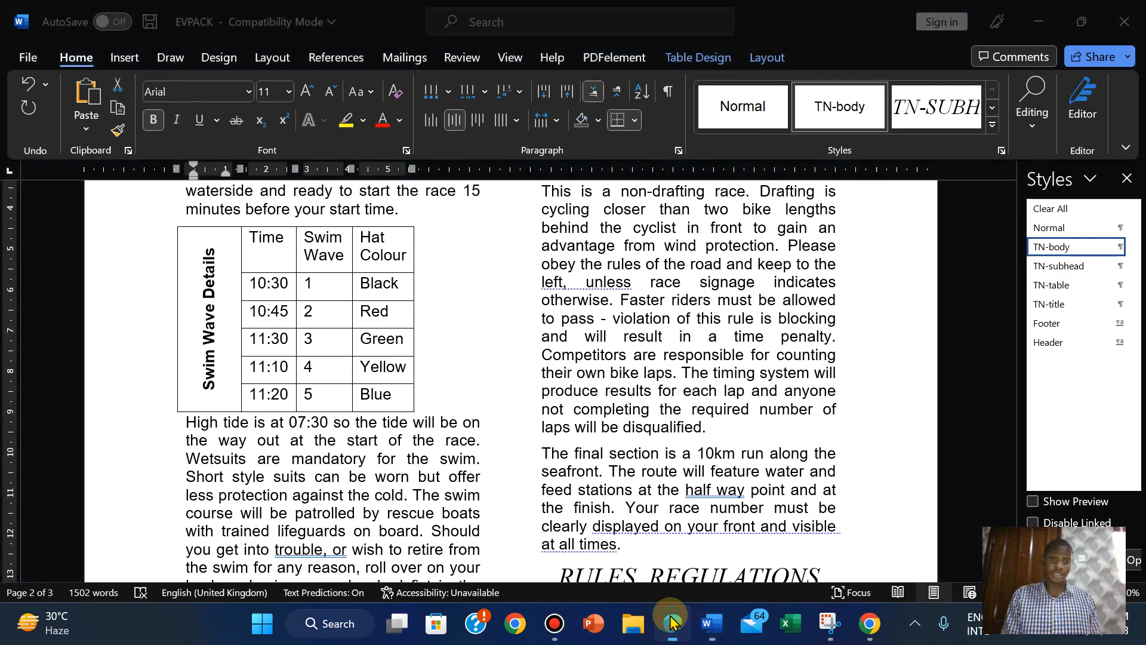
{"action": "left_click", "coordinate": [671, 622]}
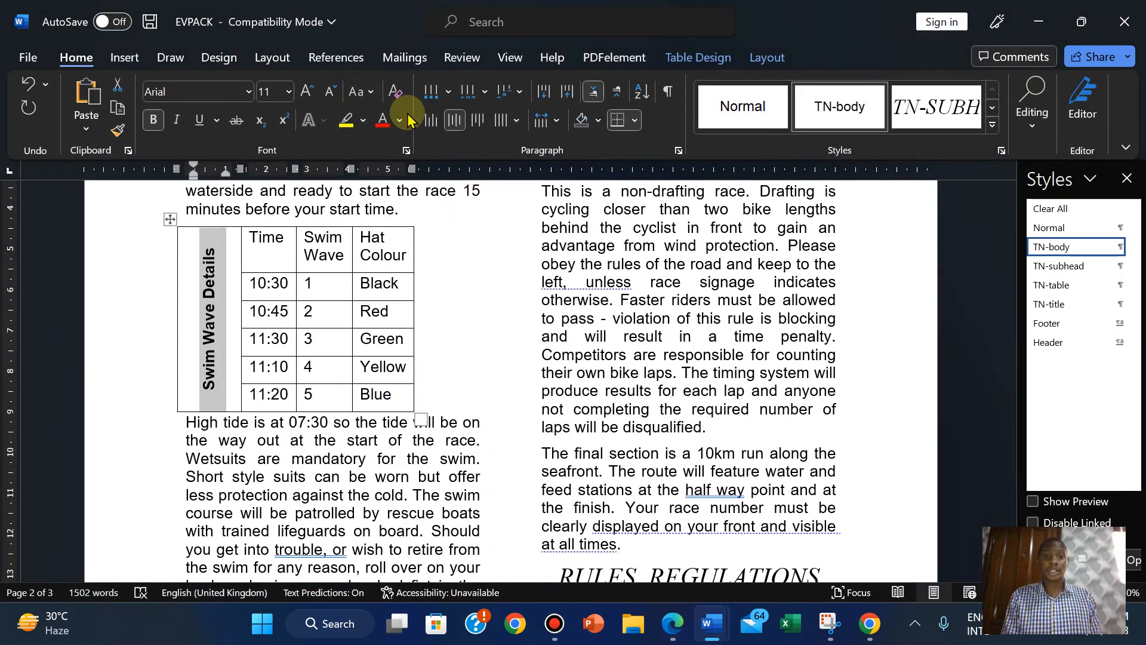
{"action": "left_click", "coordinate": [636, 122]}
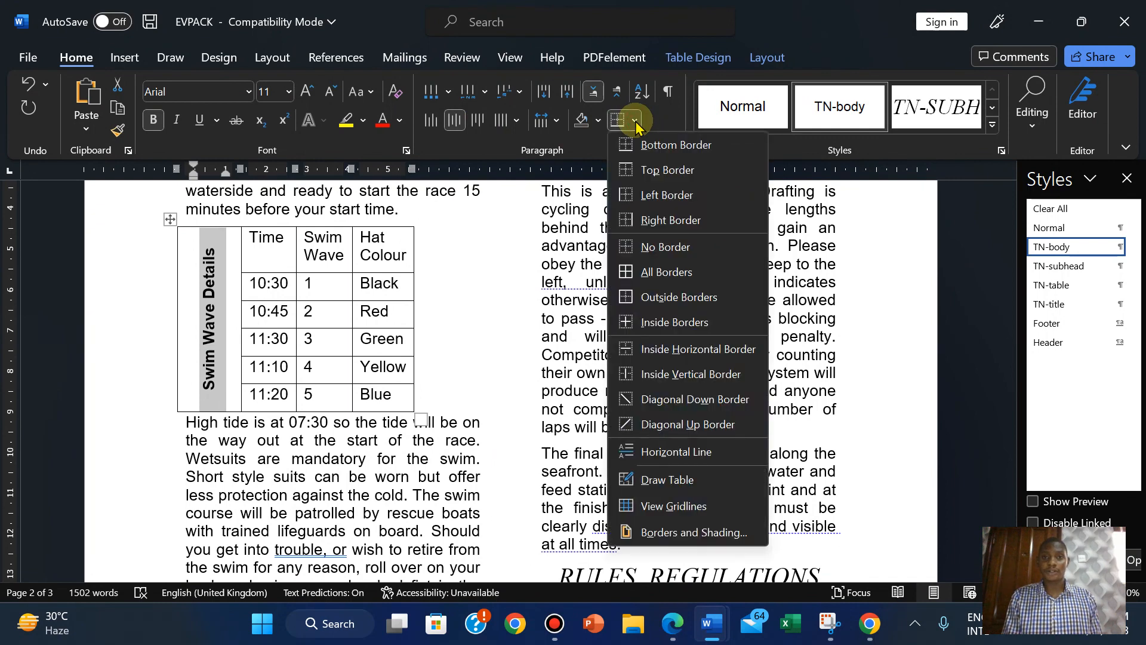
{"action": "left_click", "coordinate": [599, 123]}
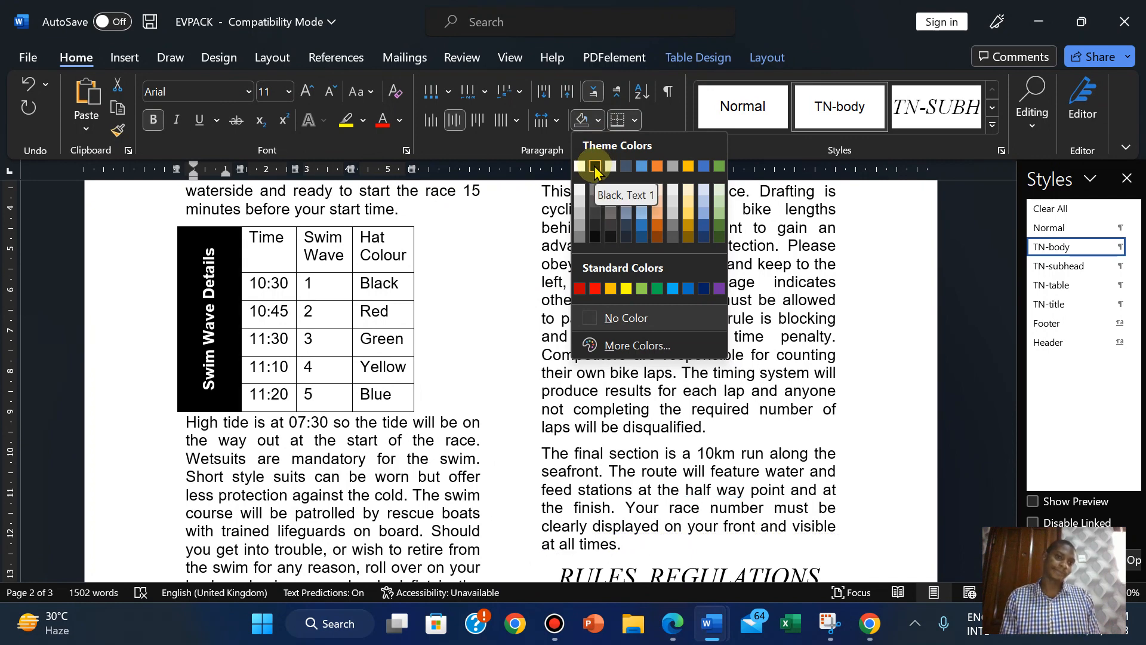
{"action": "left_click", "coordinate": [595, 168]}
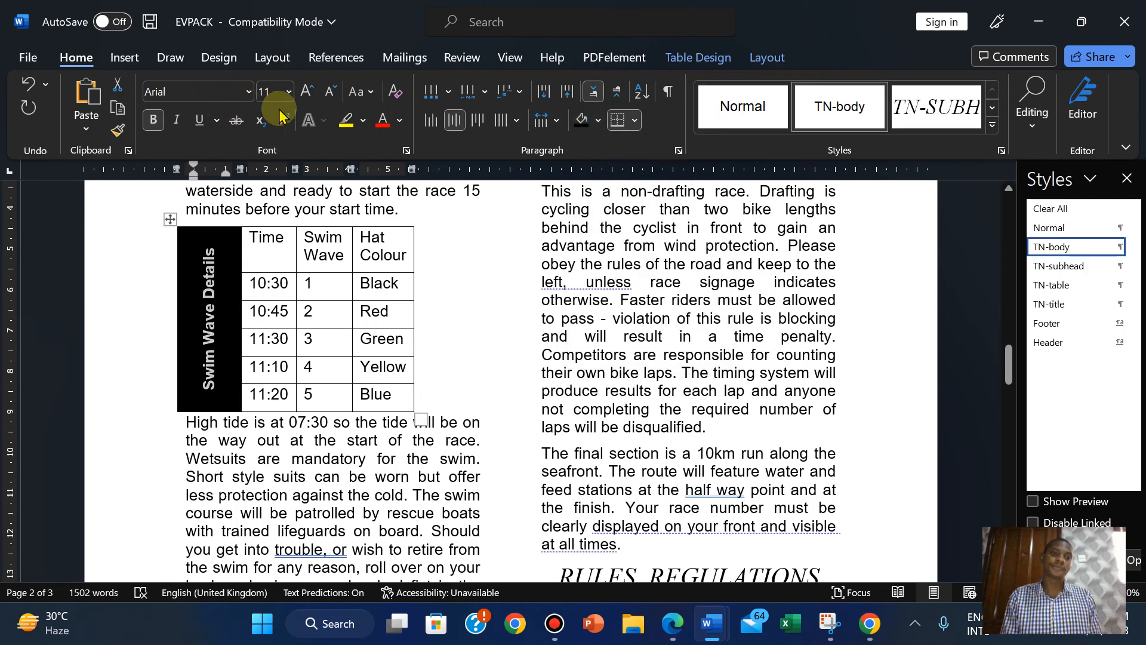
Grow the Swim Wave Details text to 14 pt and compare with the task sheet.
{"action": "left_click", "coordinate": [307, 94]}
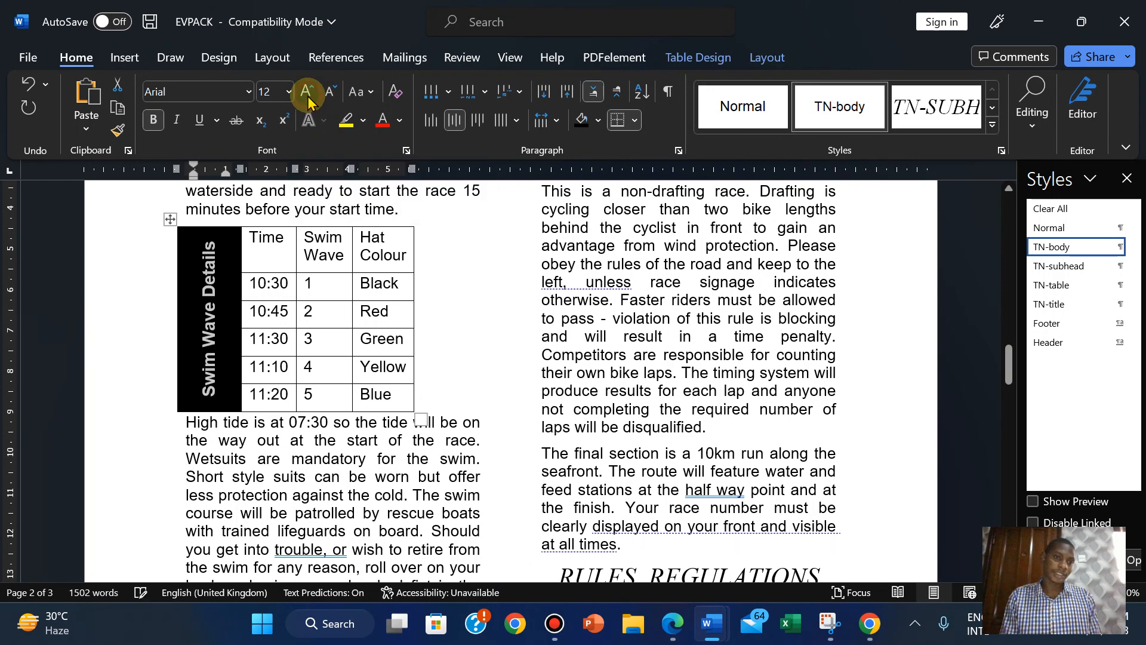
{"action": "left_click", "coordinate": [306, 95]}
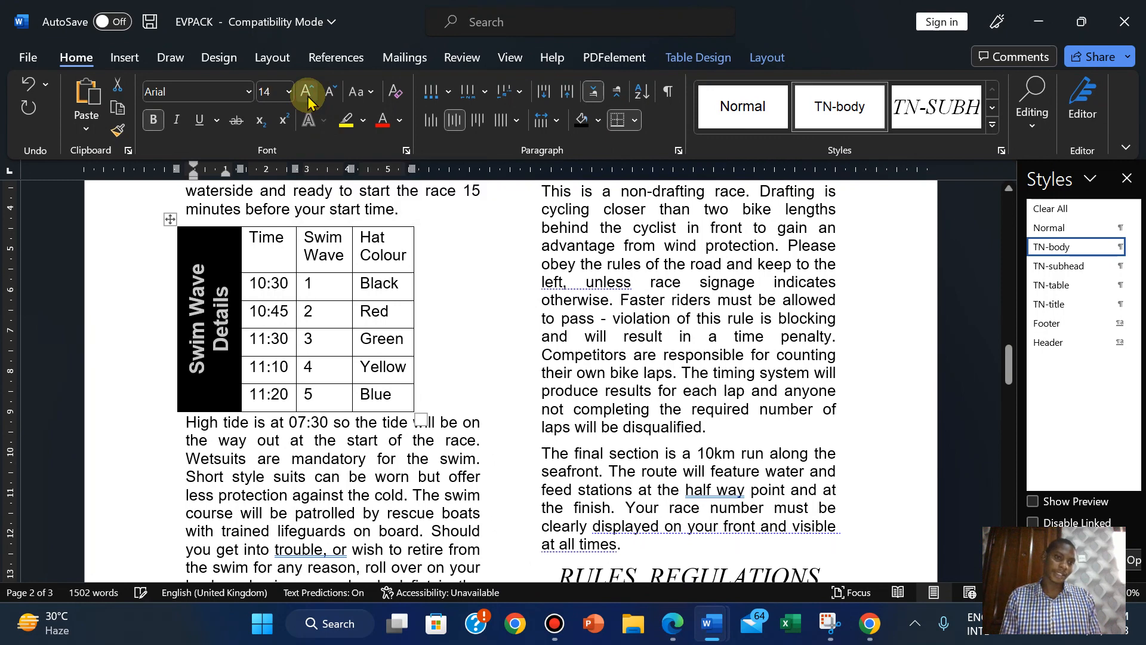
{"action": "left_click", "coordinate": [664, 621]}
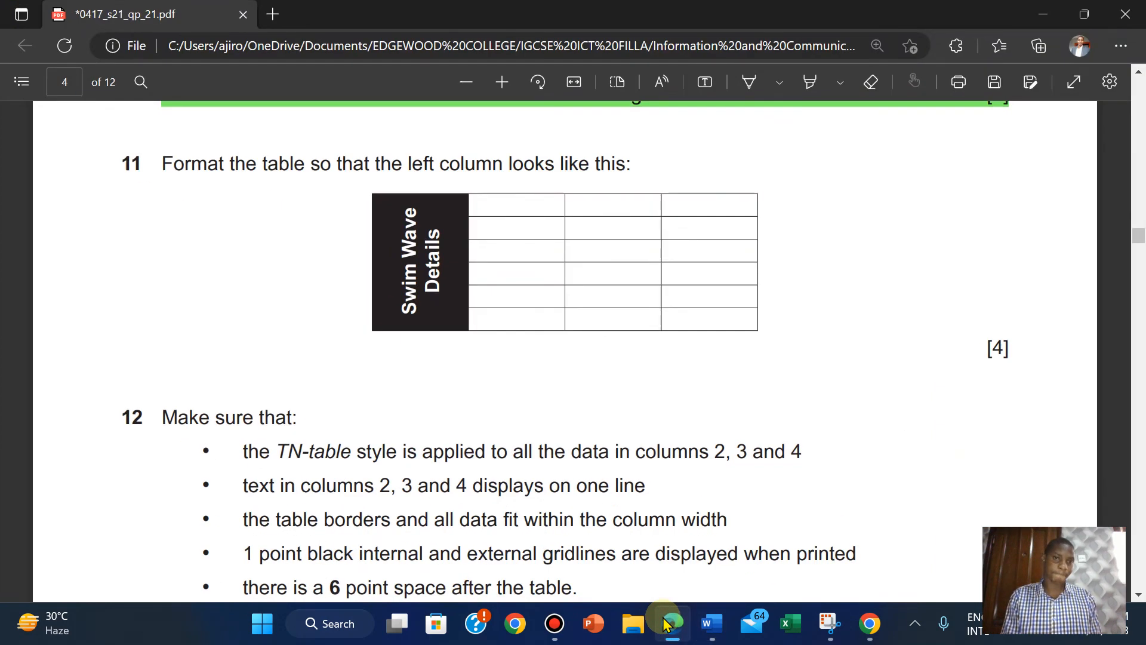
{"action": "left_click", "coordinate": [665, 621]}
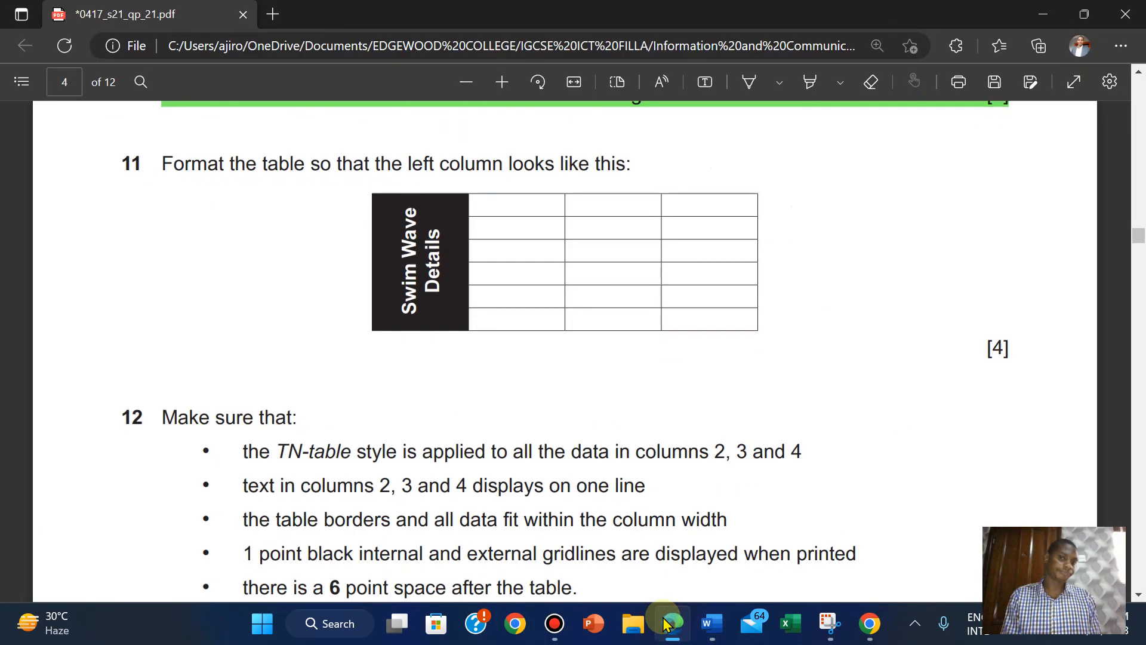
{"action": "left_click", "coordinate": [710, 624]}
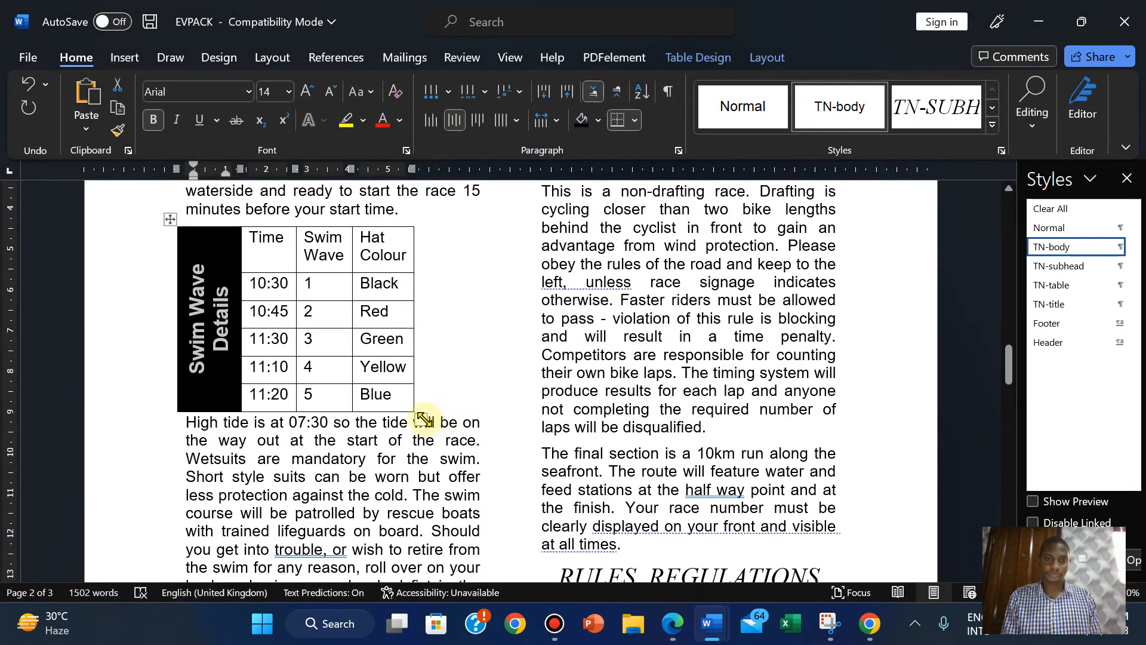
{"action": "left_click_drag", "start_coordinate": [422, 417], "coordinate": [477, 404]}
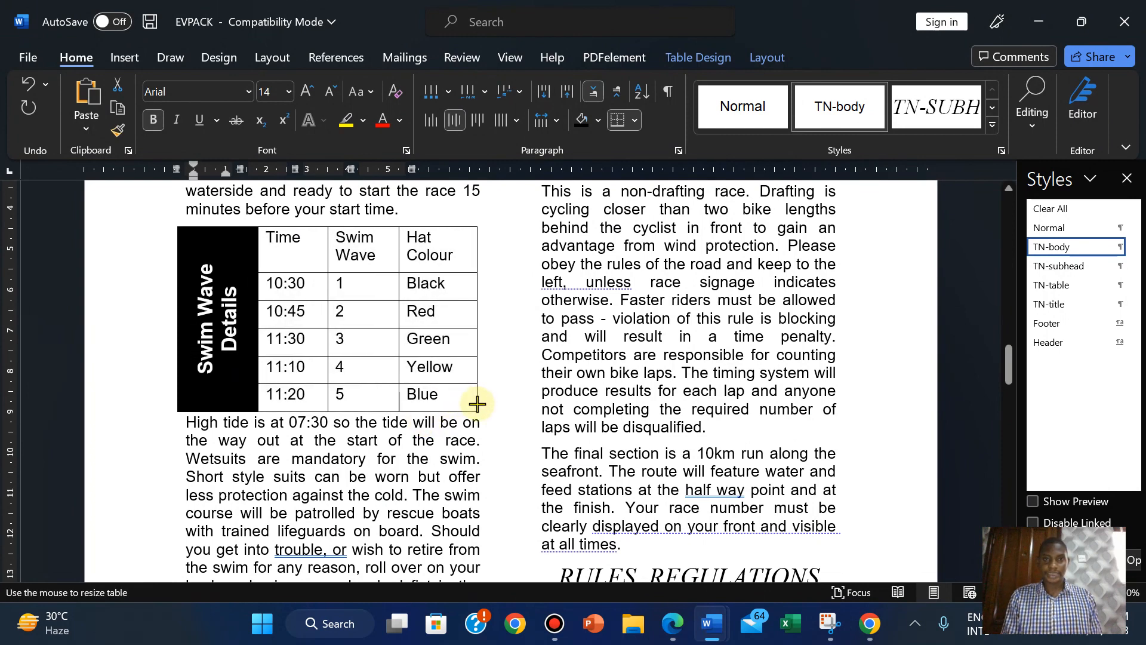
{"action": "left_click", "coordinate": [674, 624]}
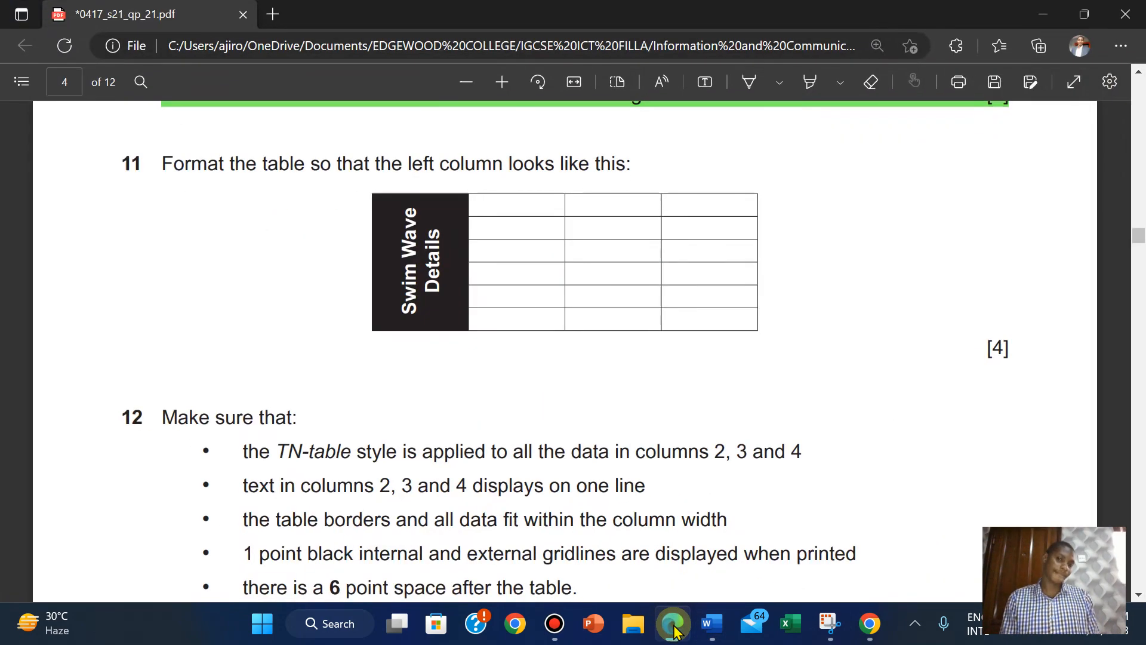
{"action": "left_click", "coordinate": [674, 624]}
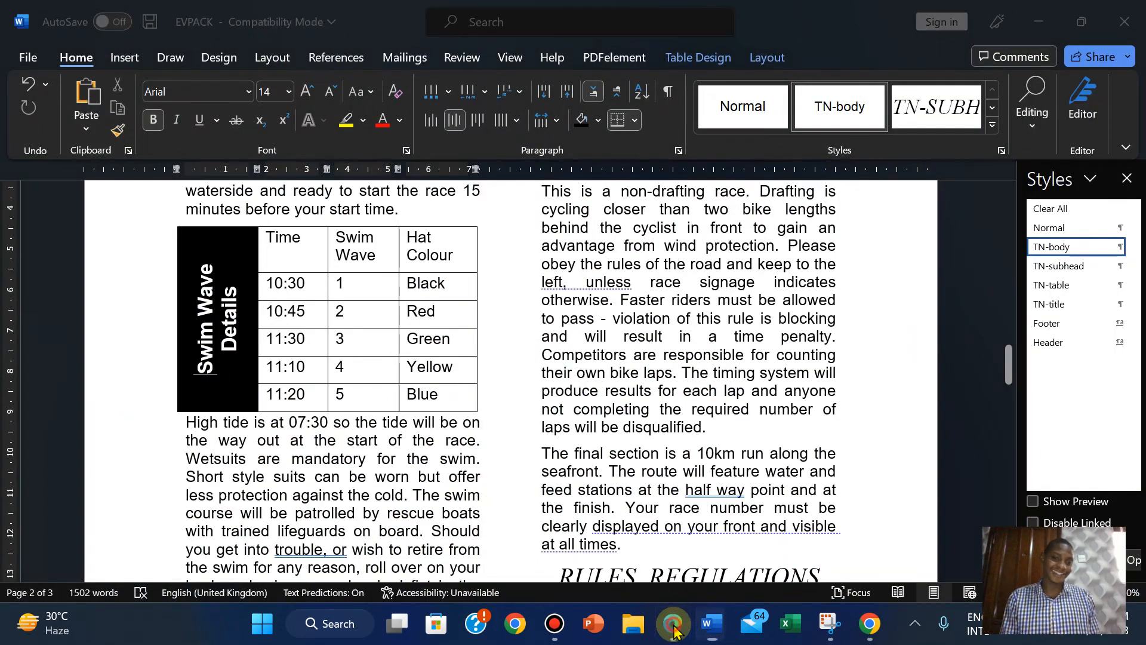
{"action": "left_click", "coordinate": [673, 624]}
{"action": "left_click", "coordinate": [673, 624]}
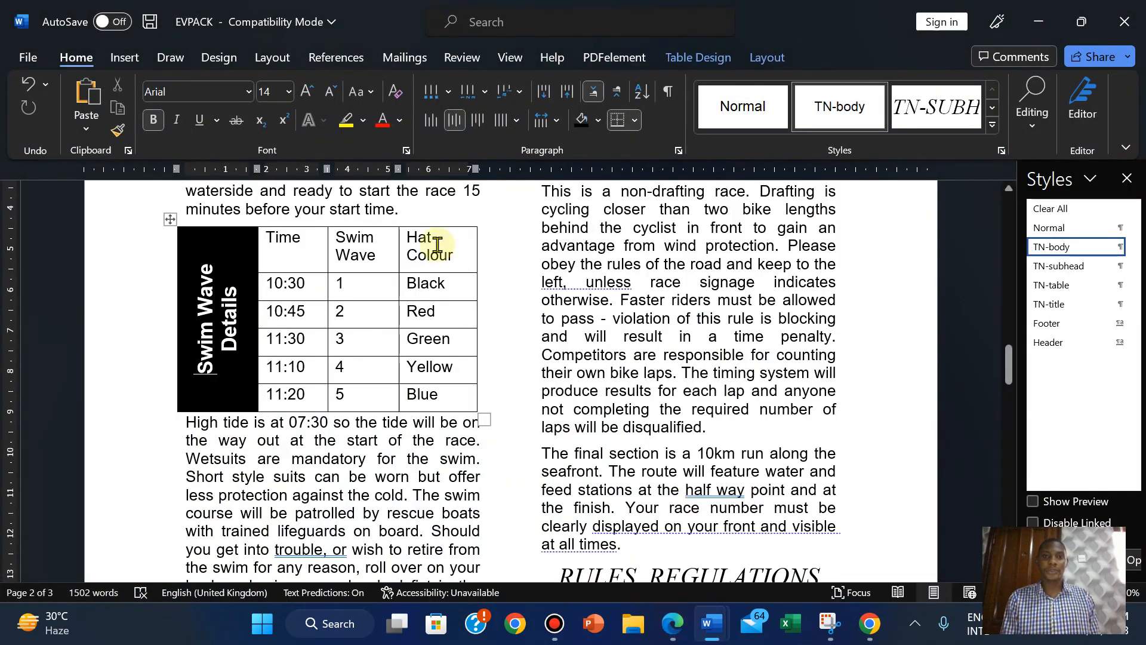
{"action": "left_click", "coordinate": [503, 59]}
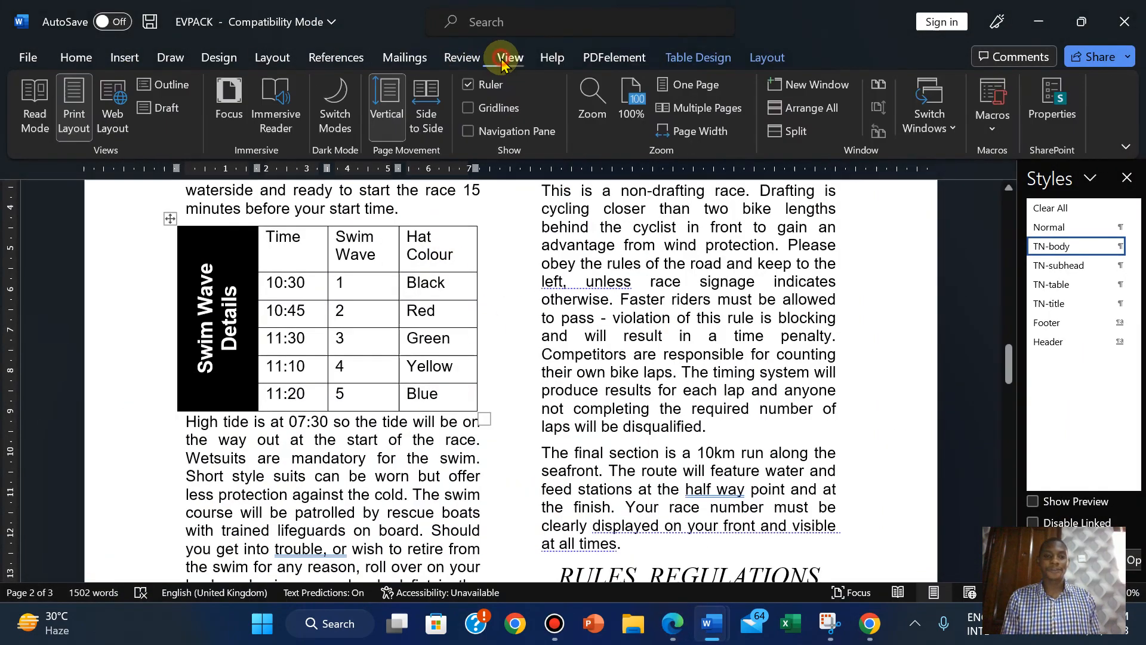
{"action": "left_click", "coordinate": [495, 114]}
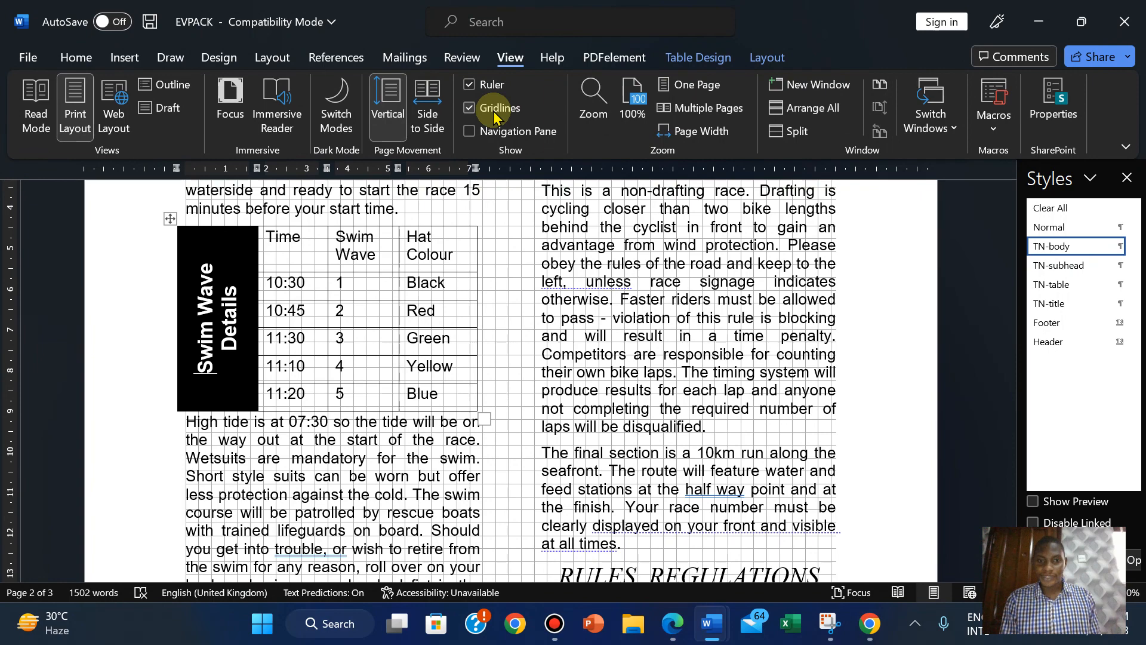
{"action": "left_click", "coordinate": [495, 113]}
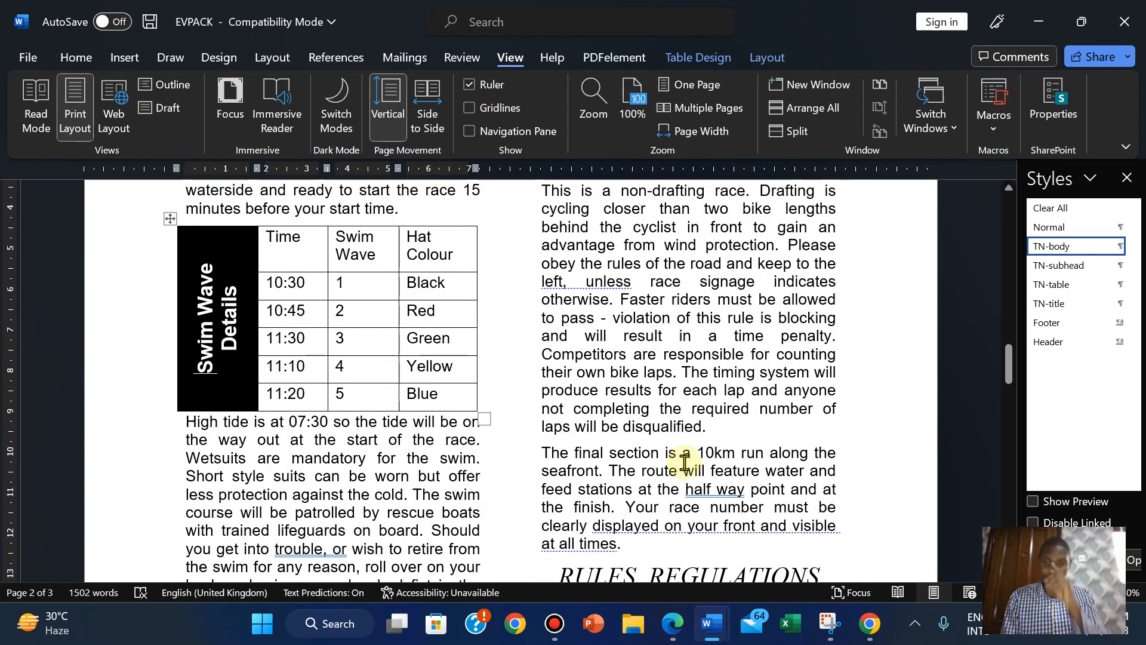
{"action": "left_click", "coordinate": [674, 624]}
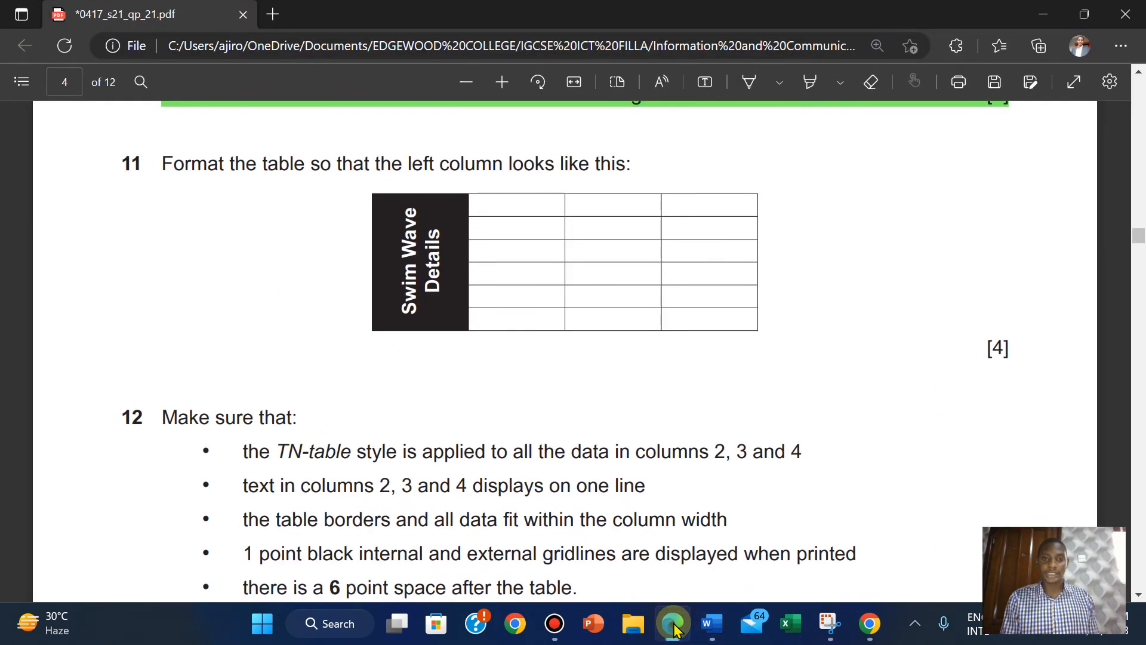
Scroll the exam paper PDF down to question 12's table requirements.
{"action": "left_click", "coordinate": [673, 624]}
{"action": "left_click", "coordinate": [673, 624]}
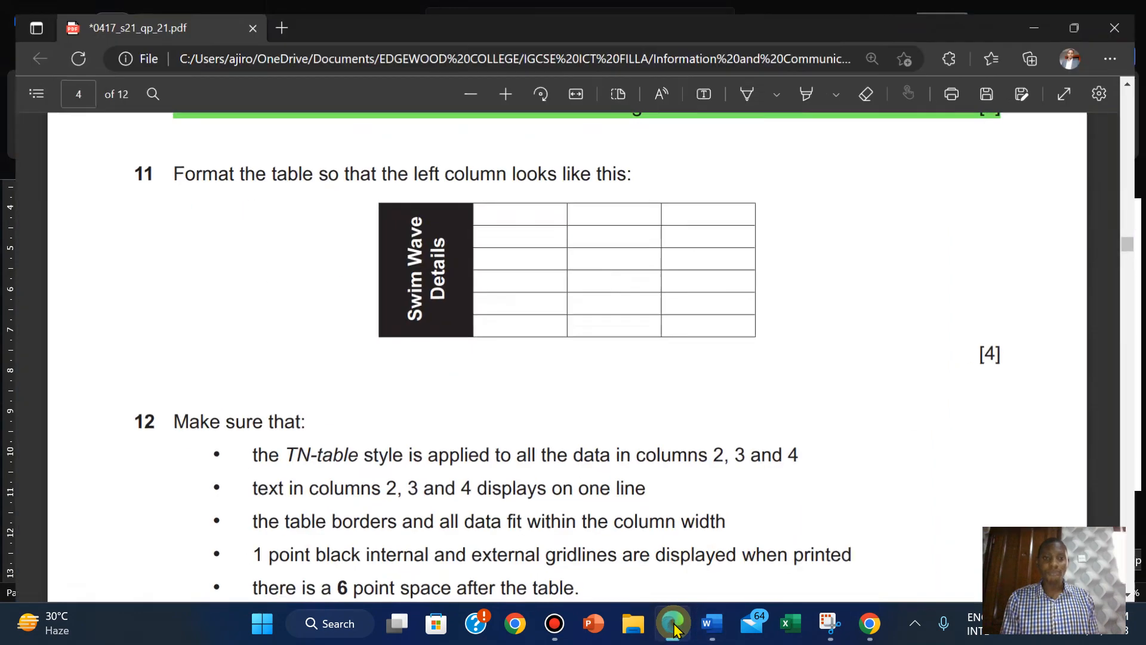
{"action": "scroll", "coordinate": [334, 418], "scroll_direction": "down", "scroll_amount": 2}
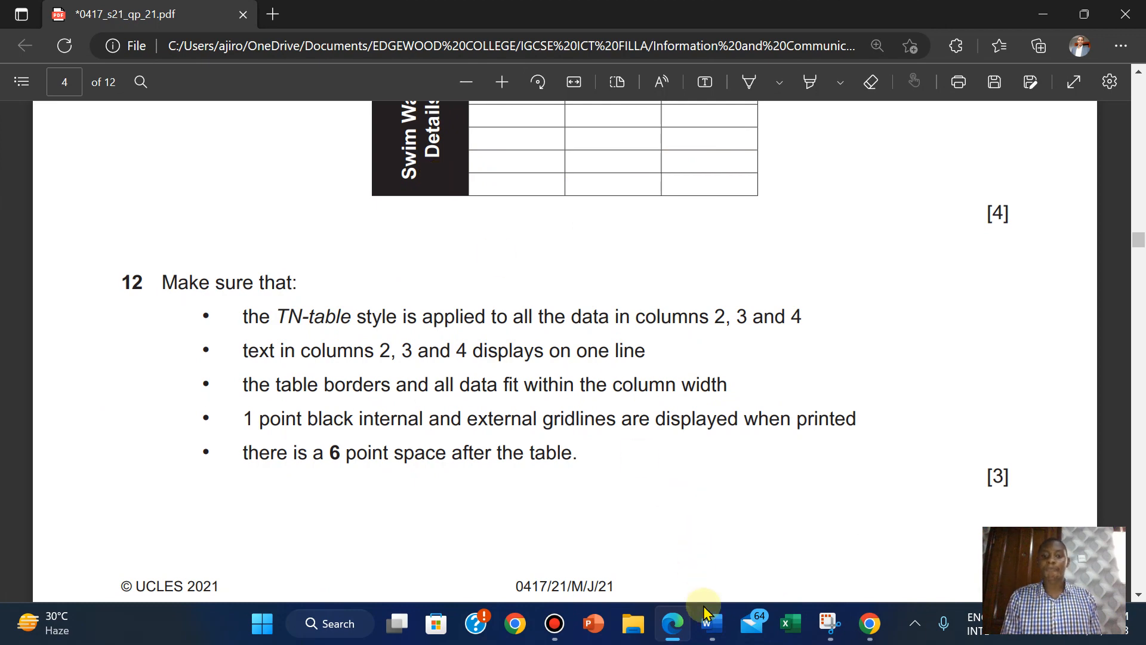
Select columns 2–4 of the swim wave table and give them the TN-table style.
{"action": "mouse_move", "coordinate": [709, 624]}
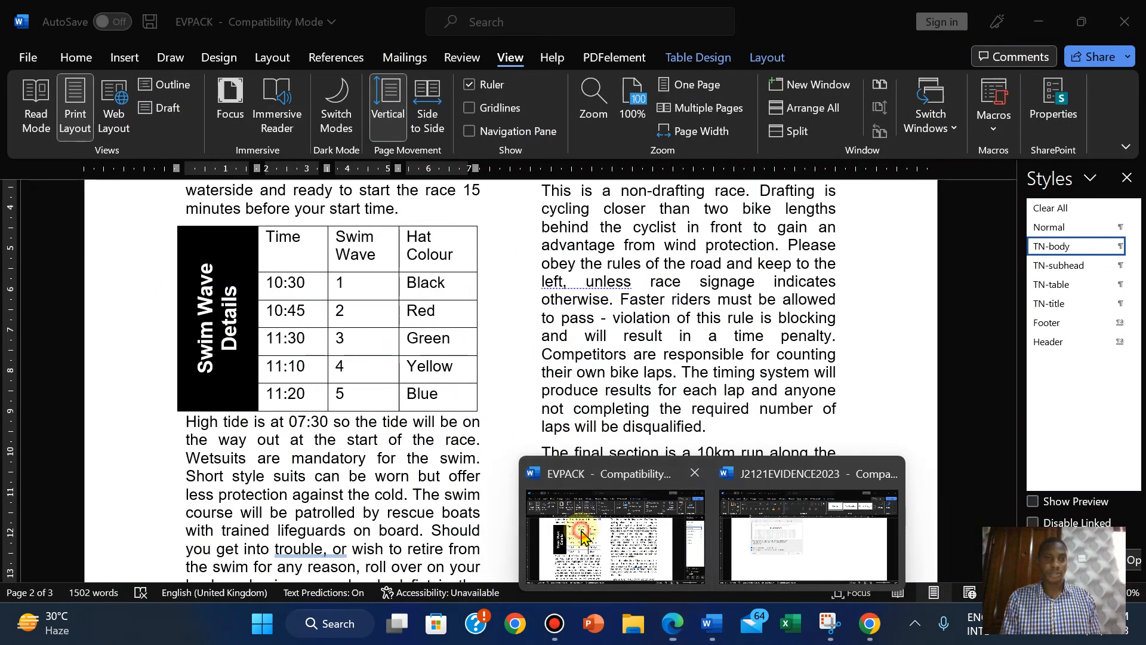
{"action": "left_click", "coordinate": [615, 535]}
{"action": "mouse_move", "coordinate": [276, 239]}
{"action": "left_mouse_down"}
{"action": "mouse_move", "coordinate": [427, 340]}
{"action": "mouse_move", "coordinate": [445, 406]}
{"action": "left_mouse_up"}
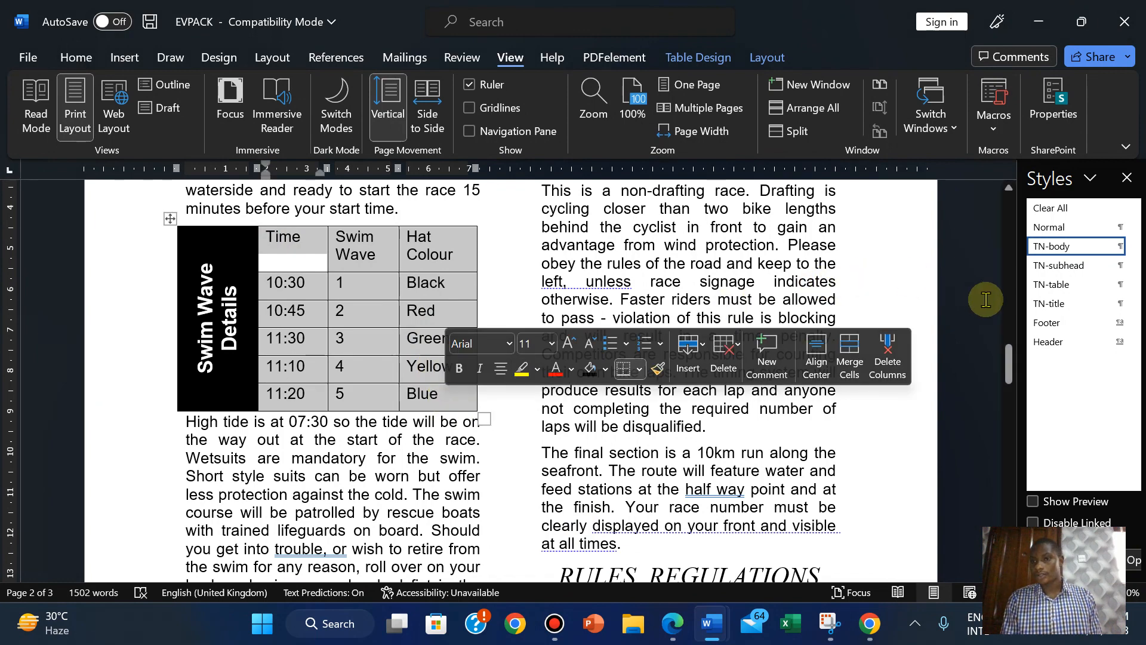
{"action": "left_click", "coordinate": [1037, 292]}
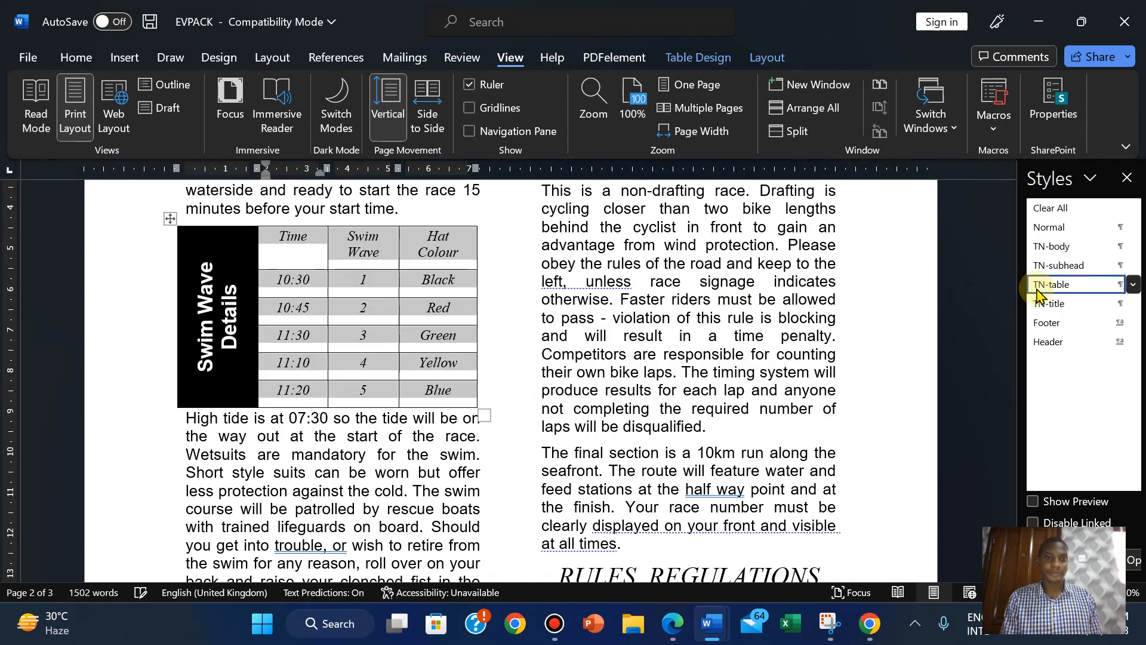
{"action": "left_click", "coordinate": [673, 623]}
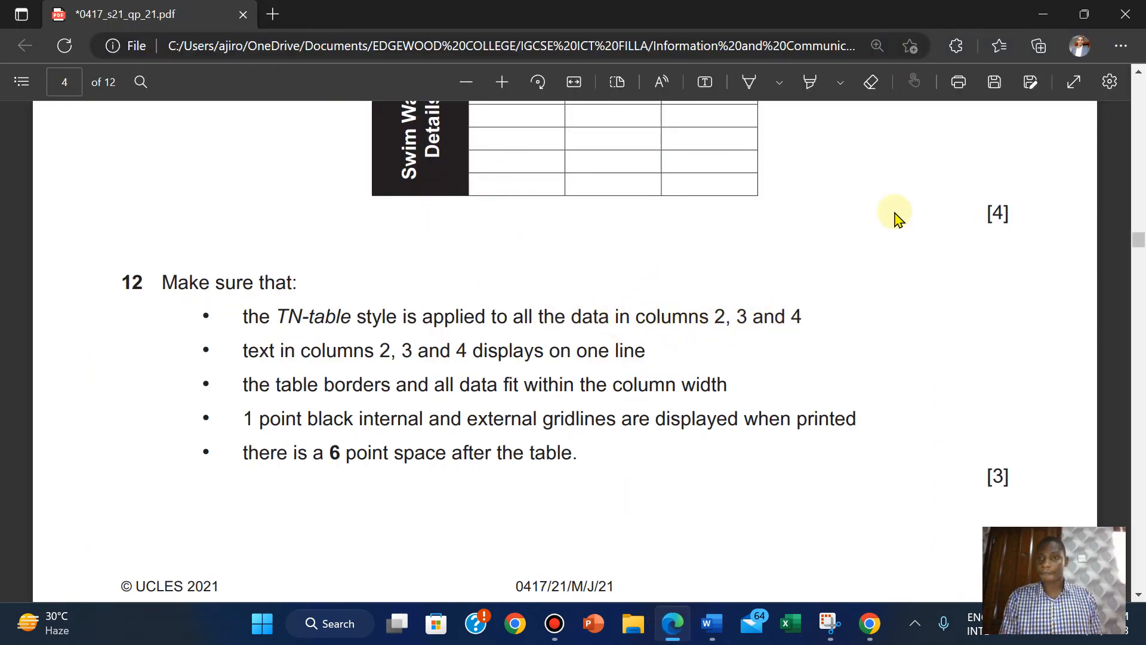
Reread questions 11 and 12 in the exam PDF, then return to the EVPACK document.
{"action": "scroll", "coordinate": [827, 246], "scroll_direction": "up", "scroll_amount": 3}
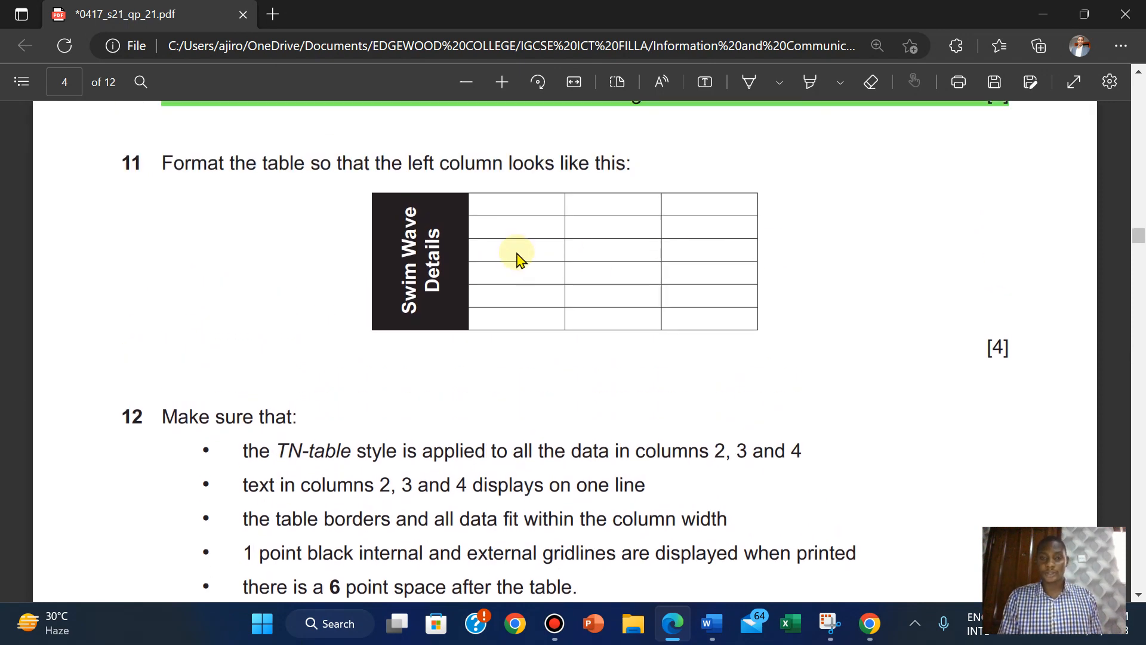
{"action": "scroll", "coordinate": [815, 320], "scroll_direction": "down", "scroll_amount": 2}
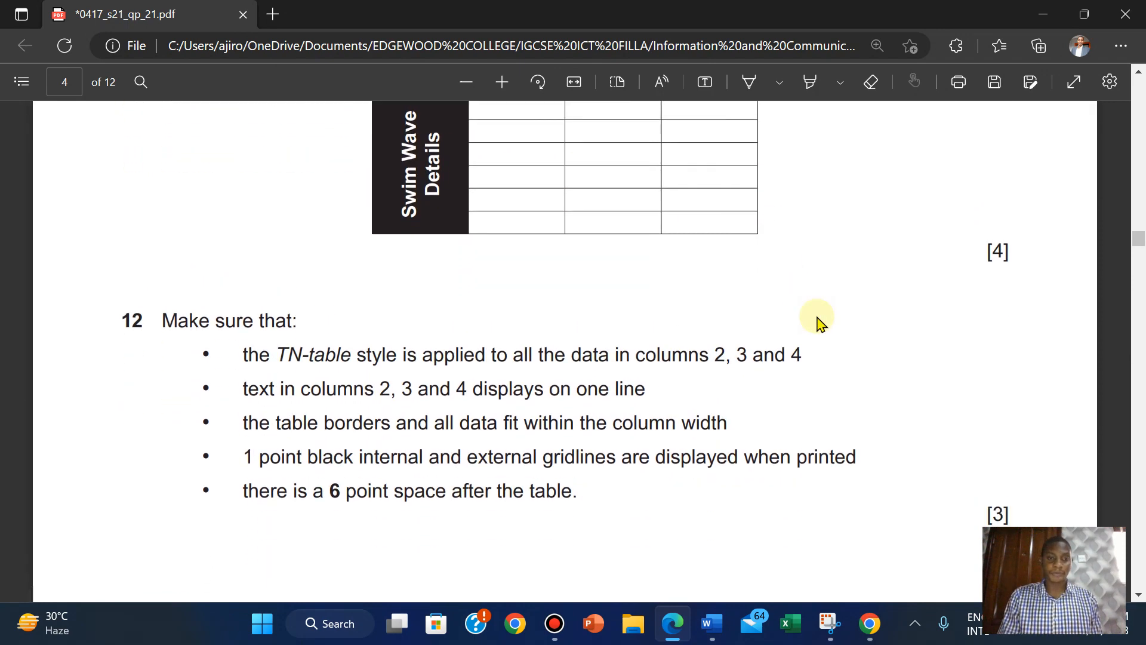
{"action": "scroll", "coordinate": [818, 320], "scroll_direction": "down", "scroll_amount": 2}
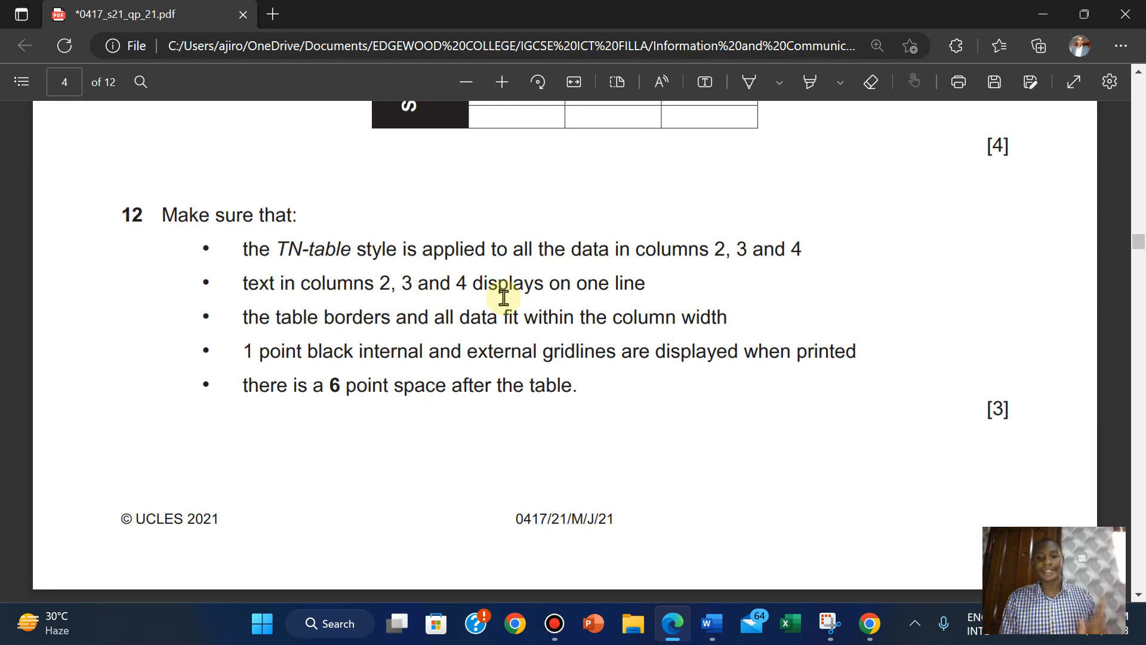
{"action": "mouse_move", "coordinate": [712, 623]}
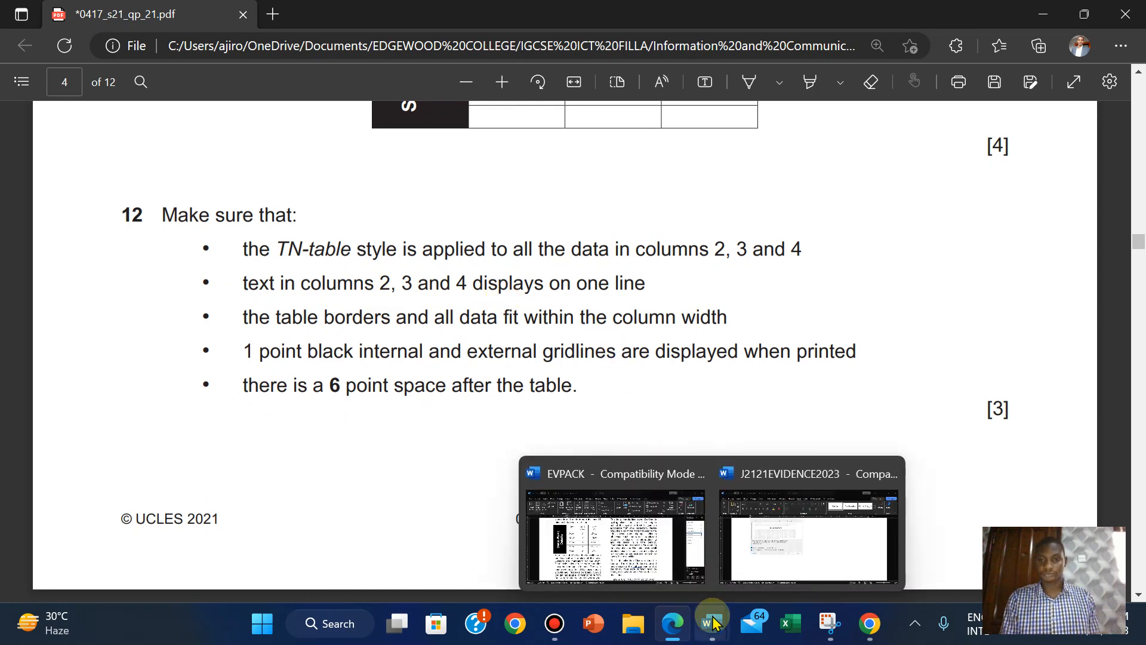
{"action": "left_click", "coordinate": [656, 562]}
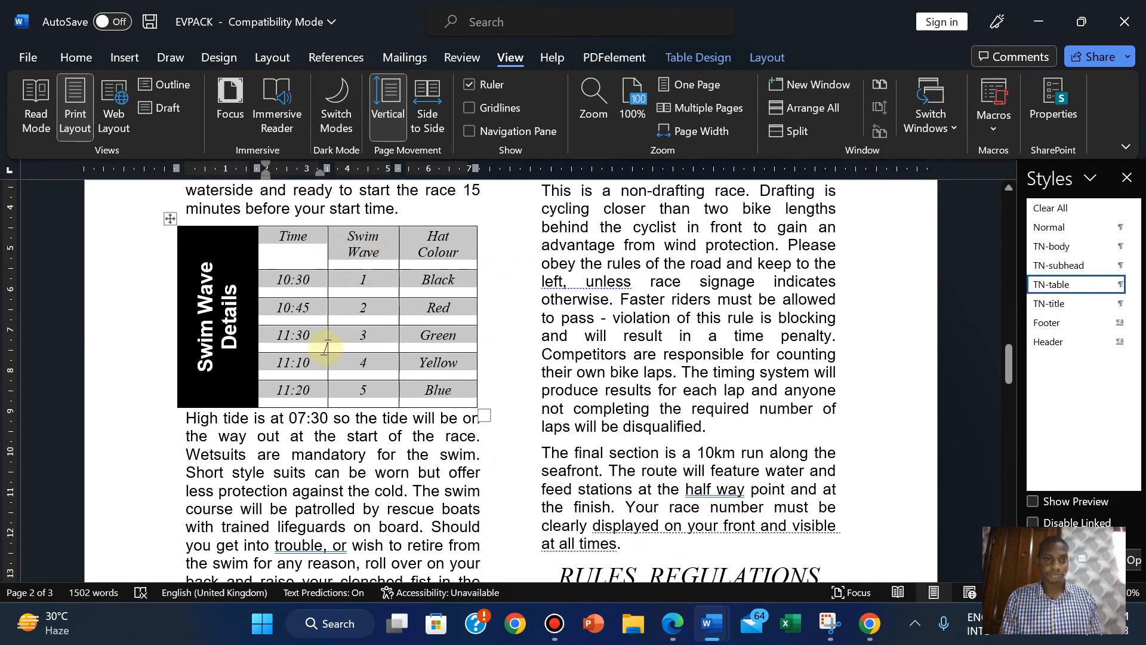
Drag the Time, Swim Wave and Hat Colour column borders to rebalance their widths.
{"action": "left_click", "coordinate": [345, 399]}
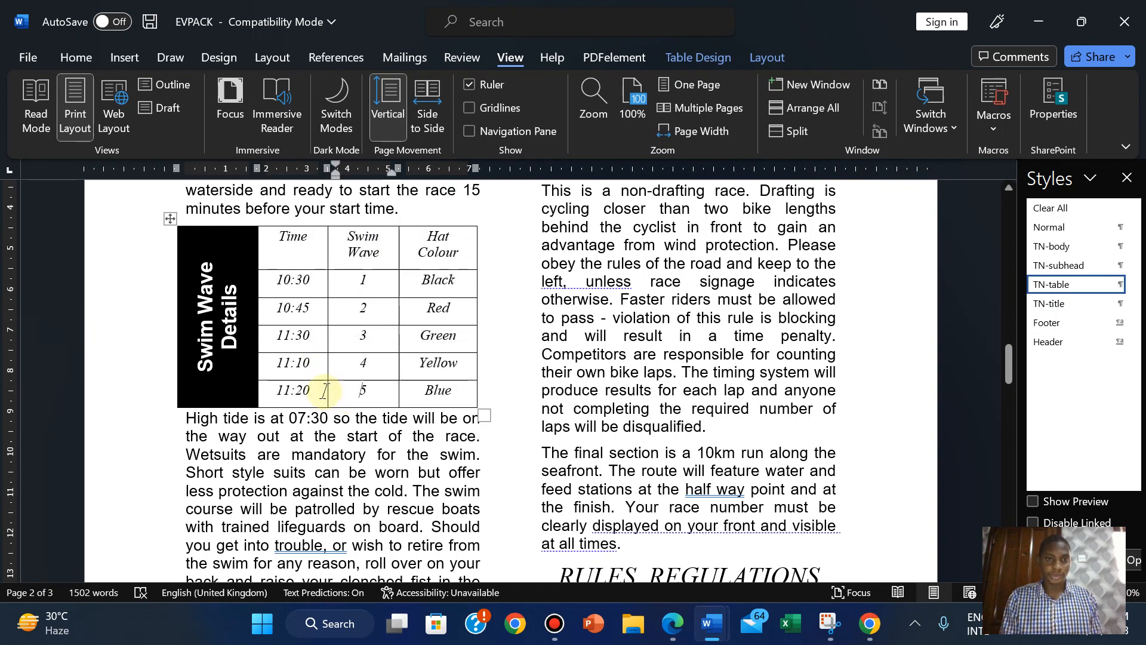
{"action": "left_click_drag", "start_coordinate": [327, 391], "coordinate": [308, 392]}
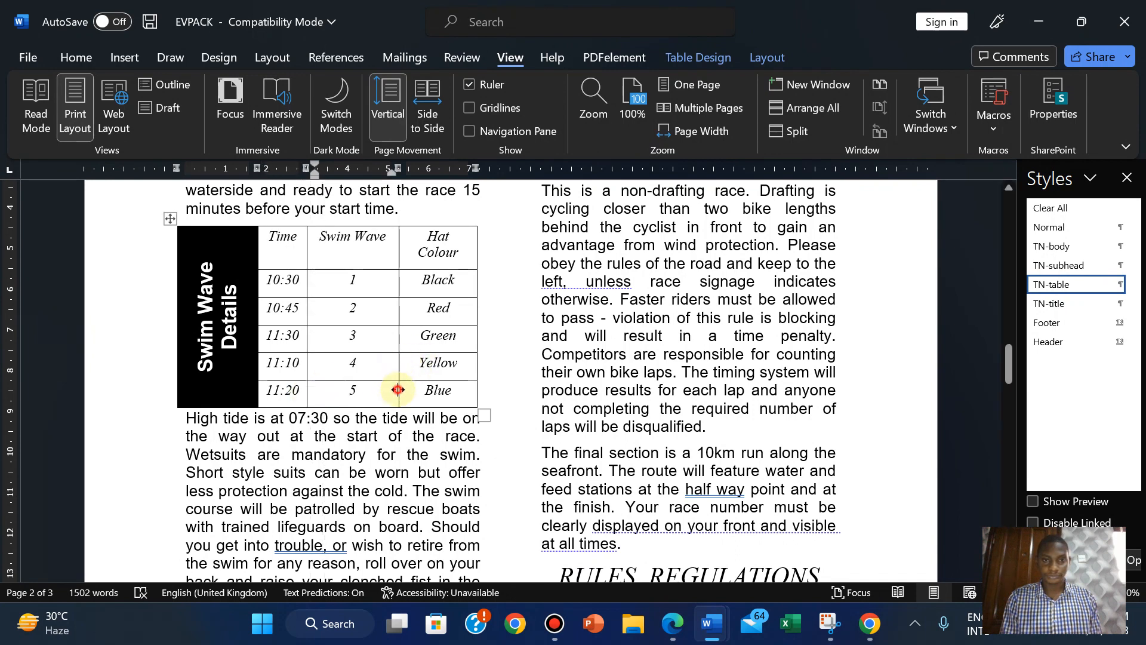
{"action": "left_click", "coordinate": [399, 389]}
{"action": "mouse_move", "coordinate": [399, 389]}
{"action": "left_mouse_down"}
{"action": "mouse_move", "coordinate": [386, 391]}
{"action": "mouse_move", "coordinate": [405, 390]}
{"action": "left_mouse_up"}
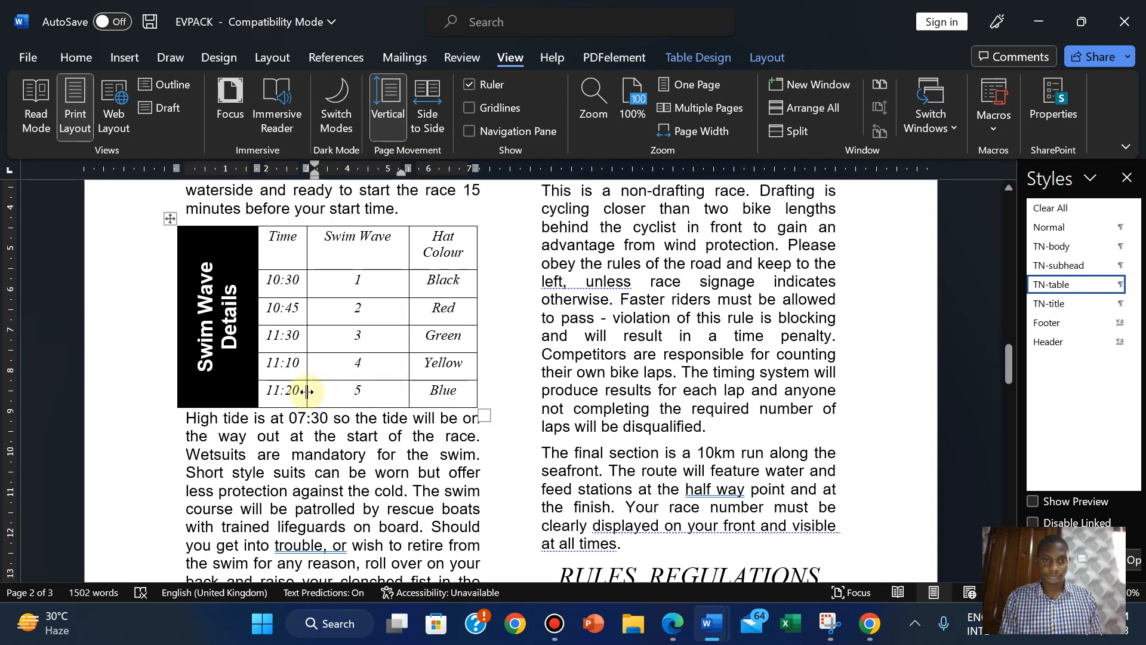
{"action": "left_click_drag", "start_coordinate": [307, 391], "coordinate": [331, 391]}
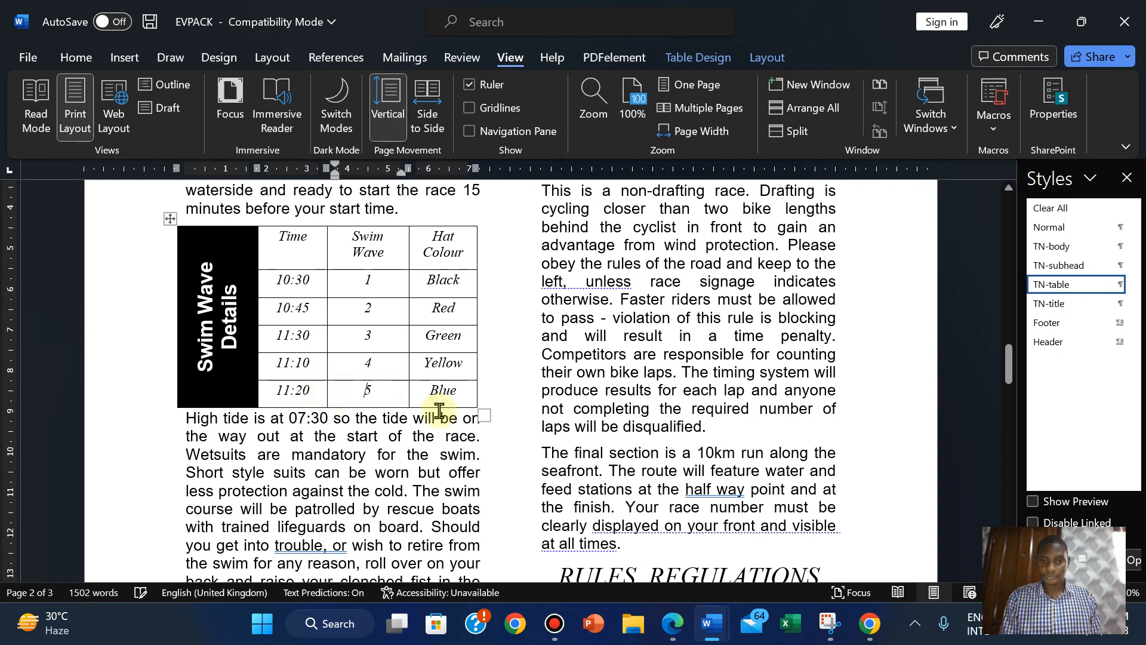
Recheck question 11's table, then delete the space so the Swim Wave header fits one line.
{"action": "left_click", "coordinate": [671, 624]}
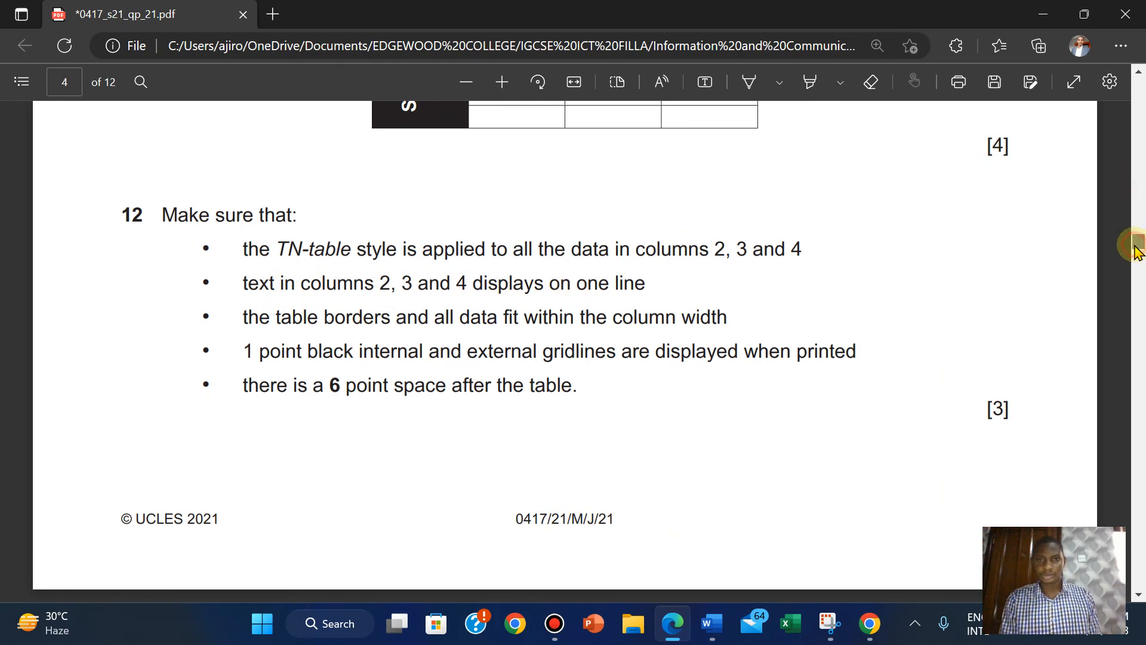
{"action": "scroll", "coordinate": [1137, 248], "scroll_direction": "up", "scroll_amount": 3}
{"action": "scroll", "coordinate": [1136, 248], "scroll_direction": "down", "scroll_amount": 2}
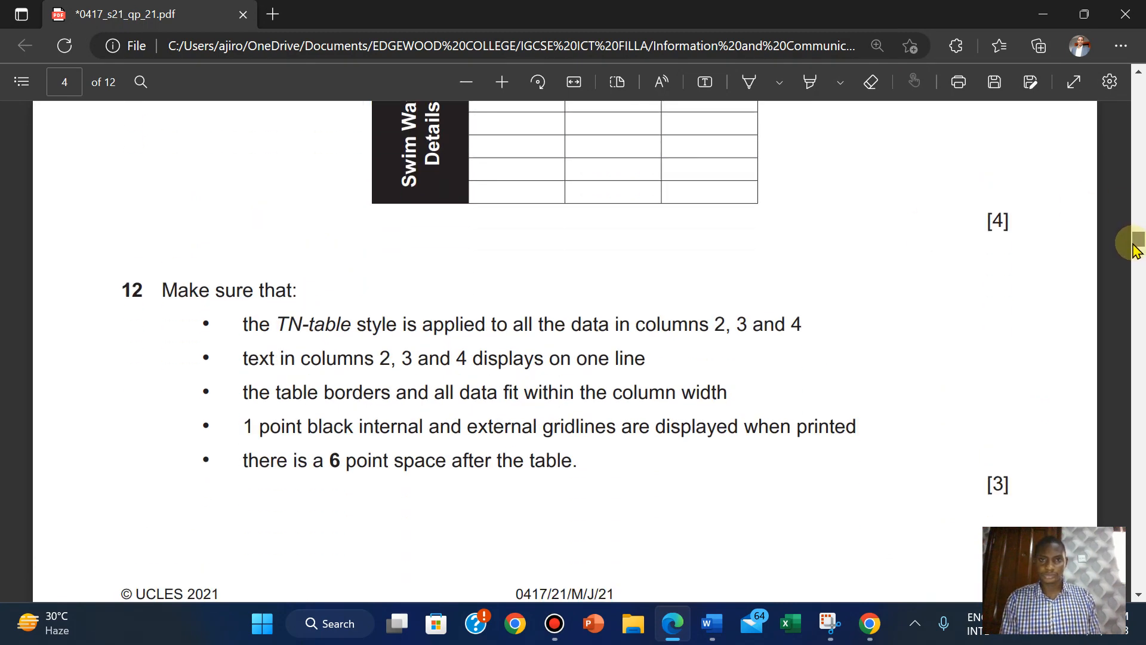
{"action": "scroll", "coordinate": [1136, 248], "scroll_direction": "up", "scroll_amount": 2}
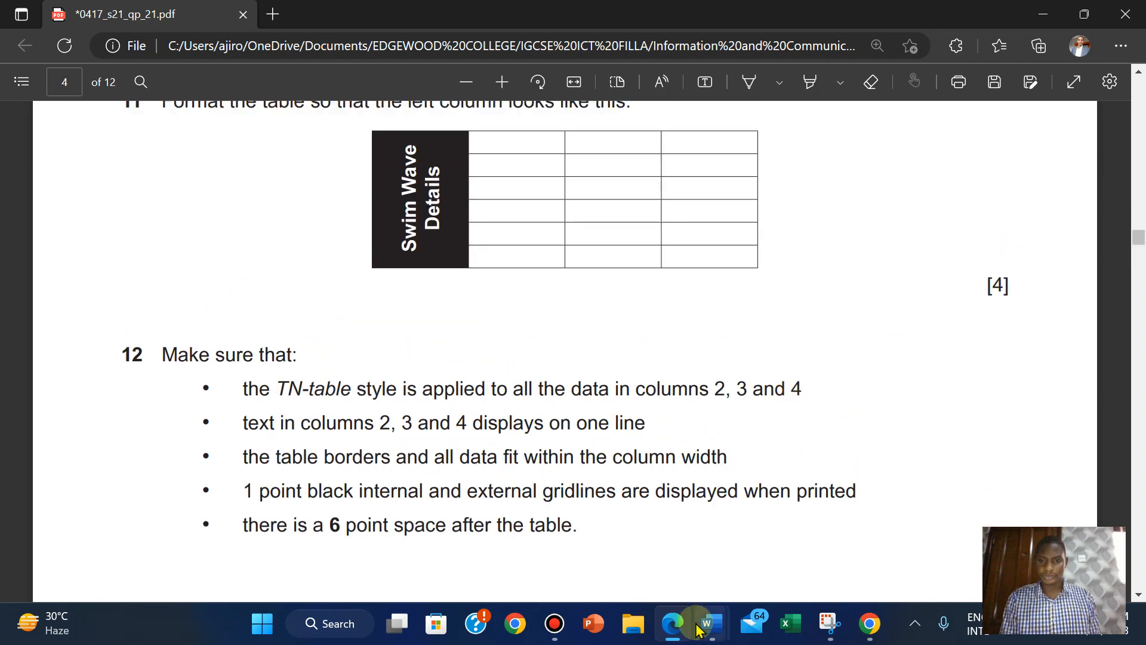
{"action": "mouse_move", "coordinate": [699, 629]}
{"action": "left_click", "coordinate": [621, 546]}
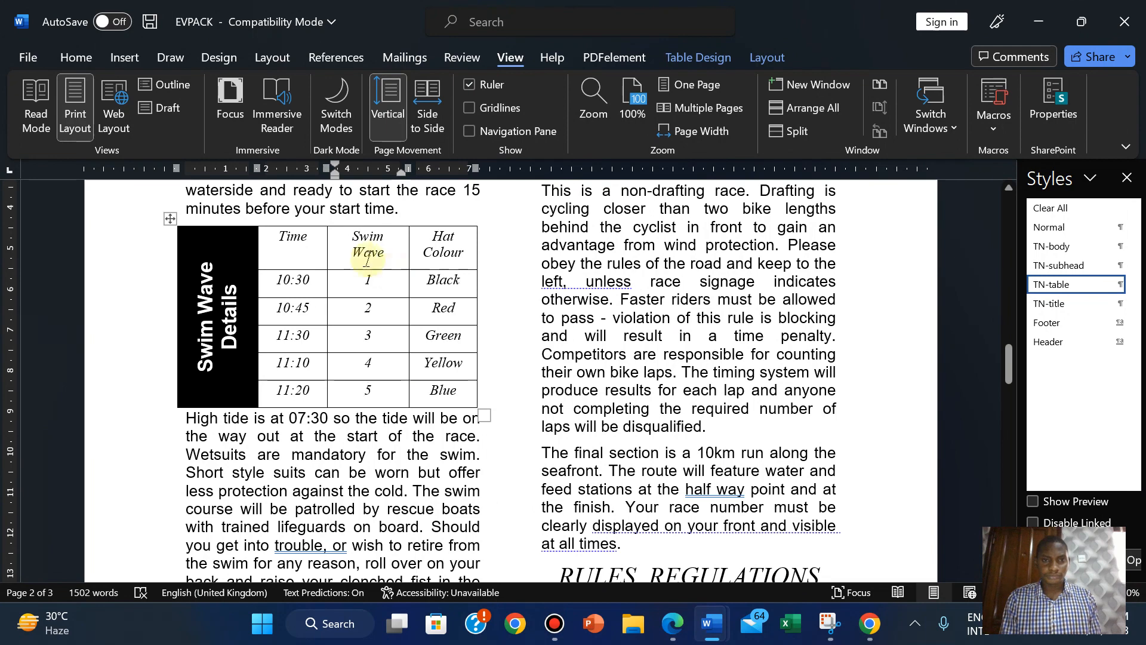
{"action": "key", "text": "BackSpace"}
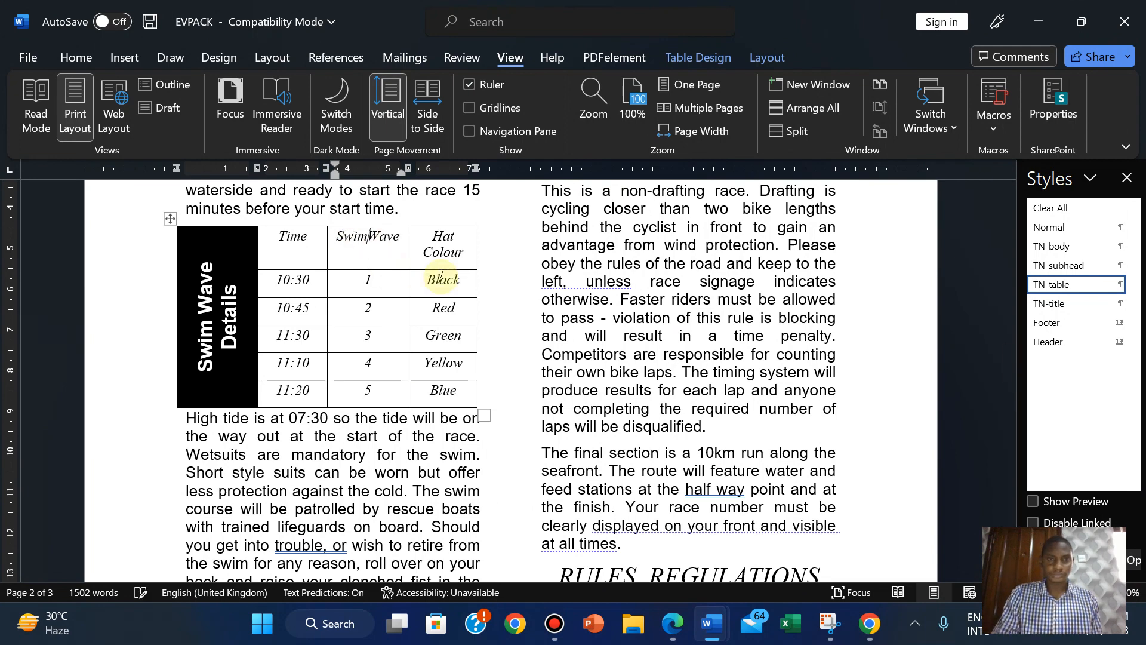
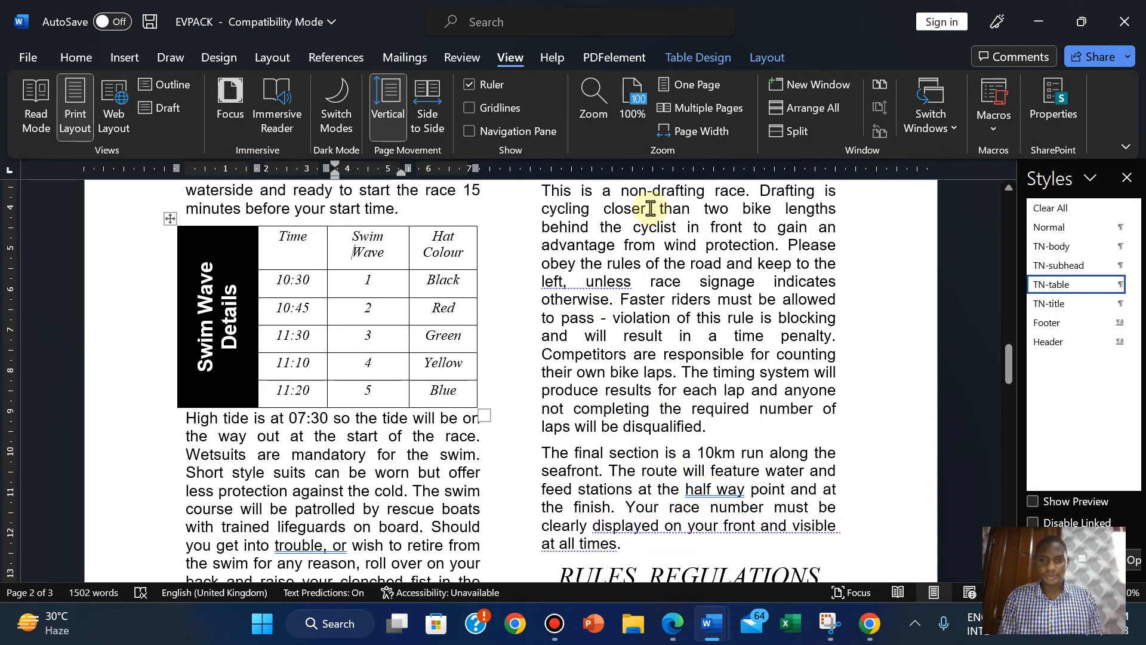
Glance at the exam paper and the Documents folder, then return to the EVPACK document.
{"action": "mouse_move", "coordinate": [641, 5]}
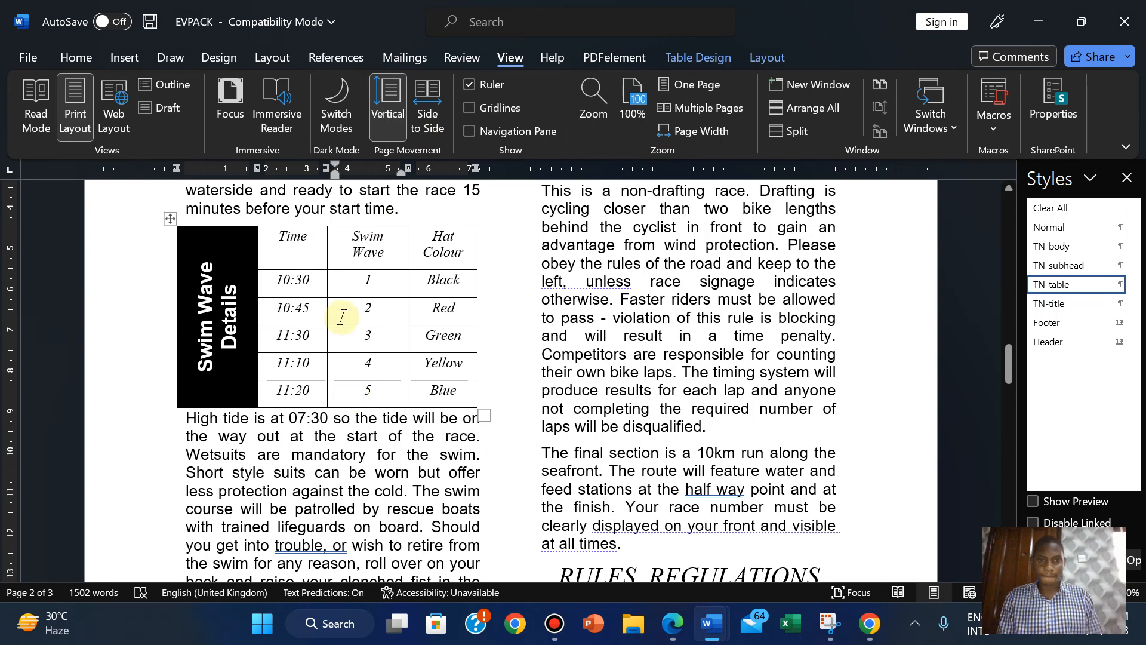
{"action": "left_click", "coordinate": [670, 632]}
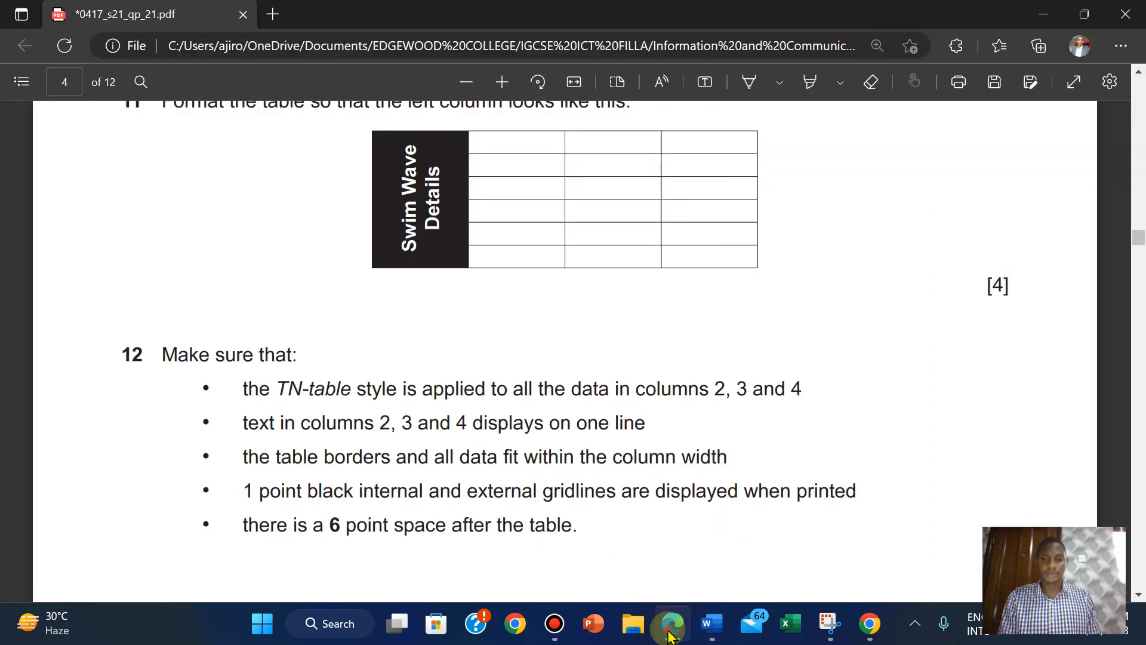
{"action": "left_click", "coordinate": [670, 632]}
{"action": "left_click", "coordinate": [633, 623]}
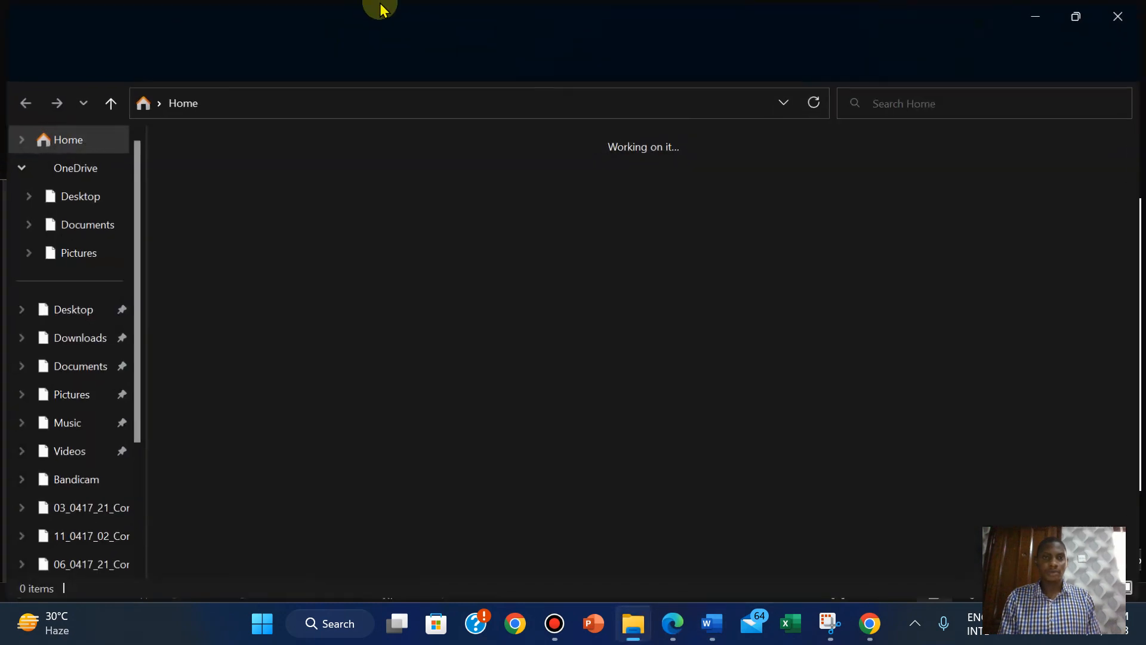
{"action": "left_click", "coordinate": [75, 366]}
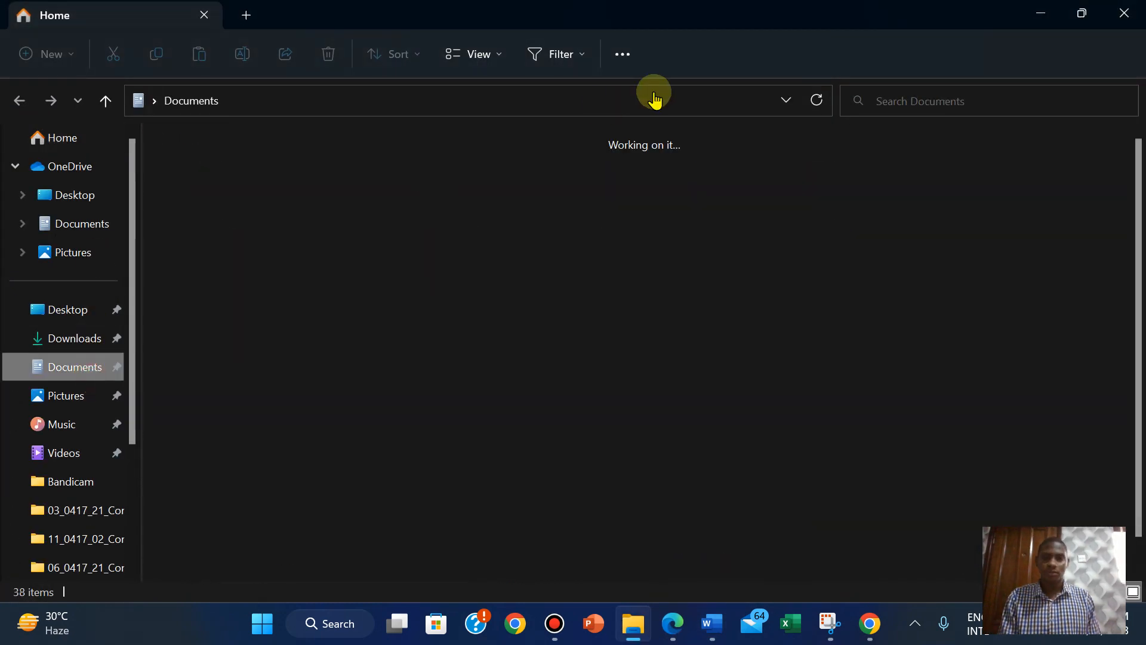
{"action": "mouse_move", "coordinate": [609, 7]}
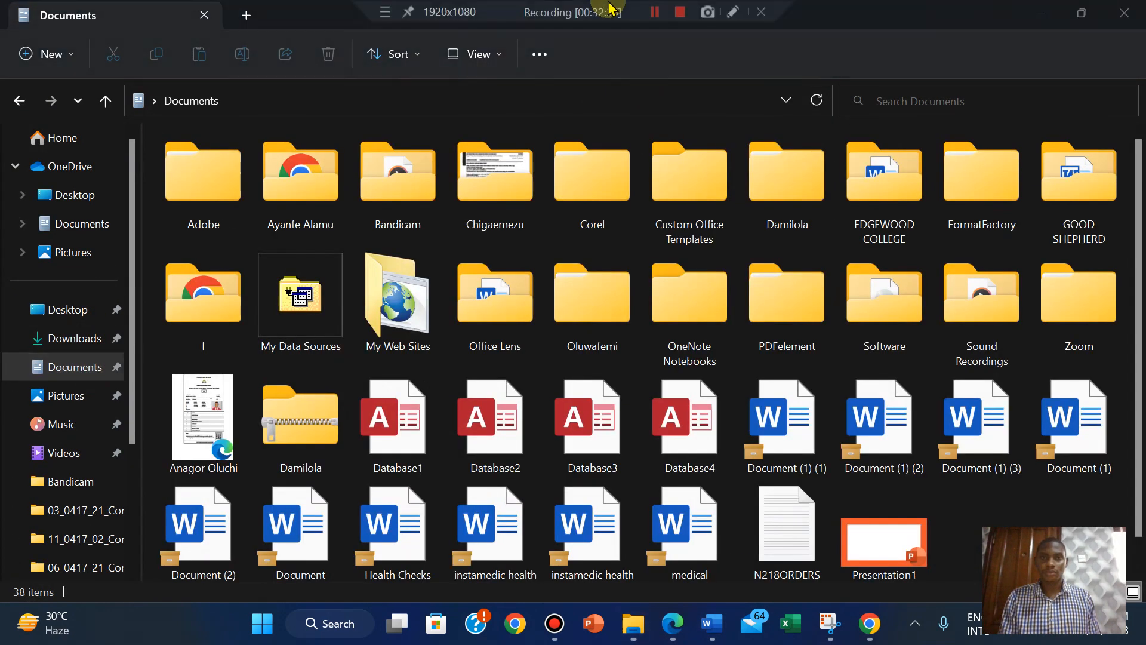
{"action": "left_click", "coordinate": [654, 12]}
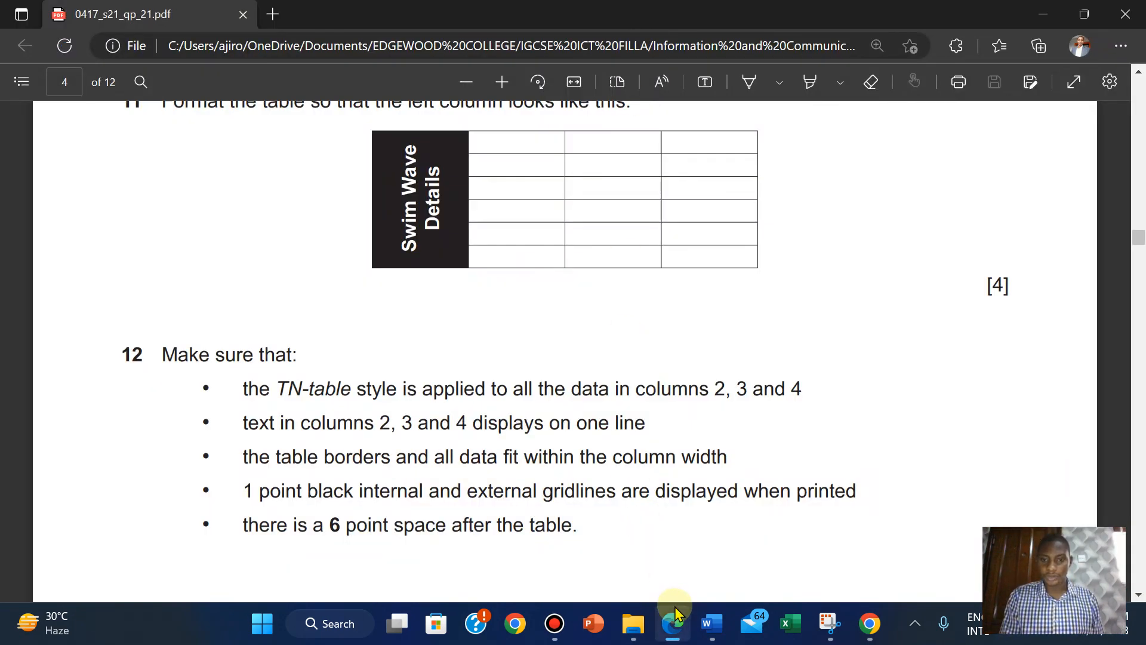
{"action": "mouse_move", "coordinate": [706, 625]}
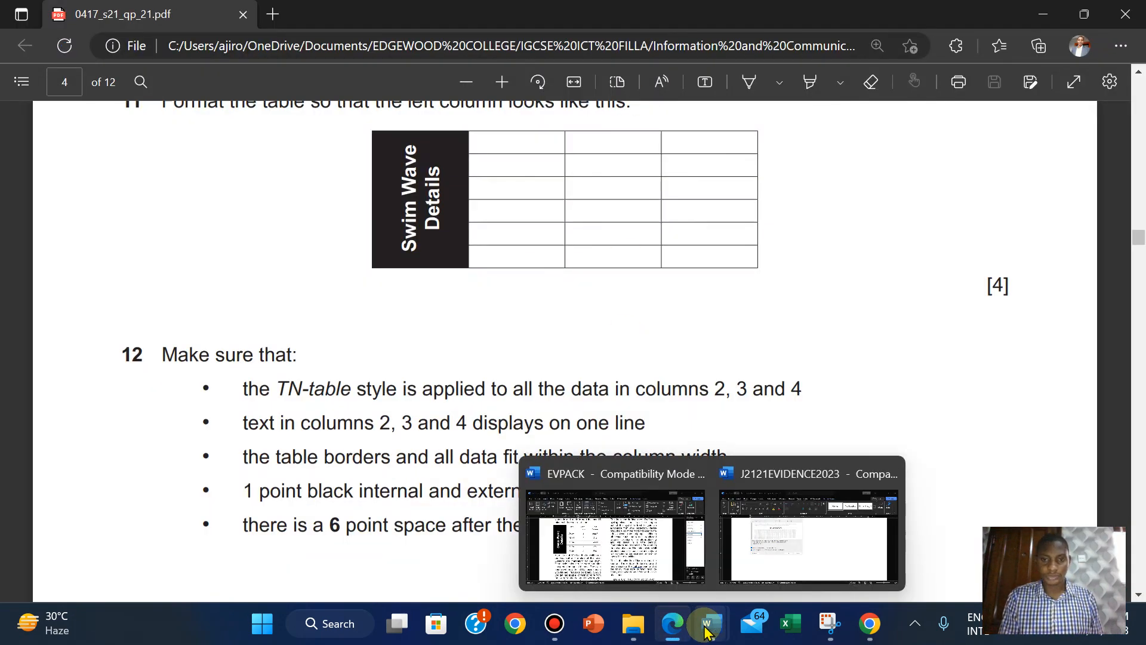
{"action": "left_click", "coordinate": [613, 546]}
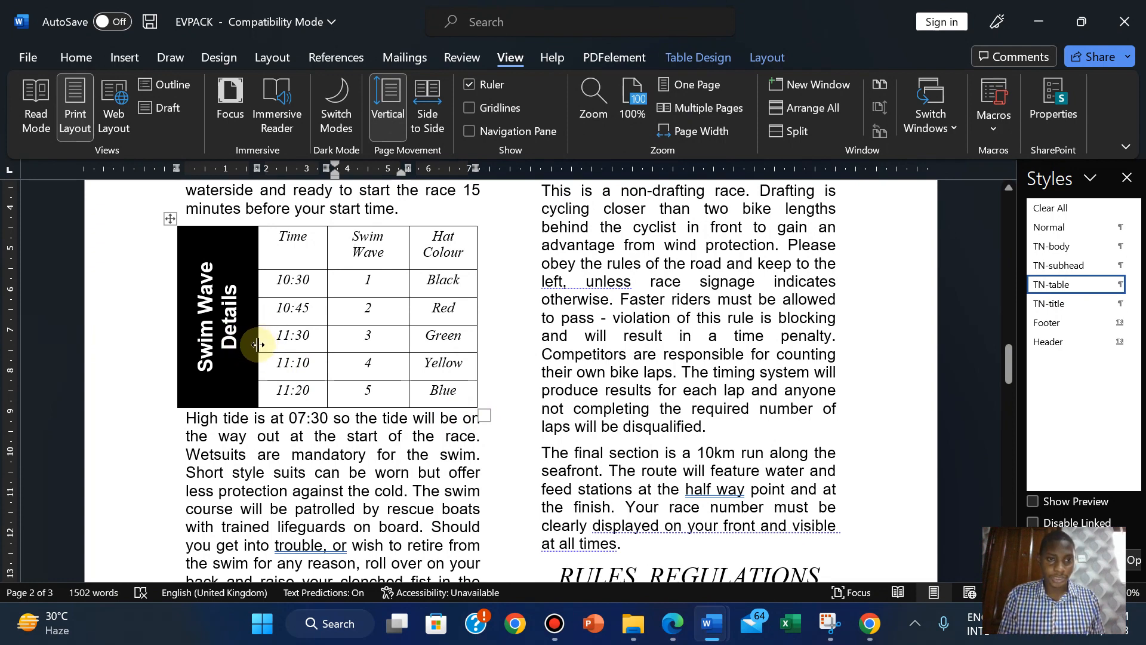
Drag the Swim Wave Details, Time and Hat Colour column borders and resize the table so Swim Wave fits one line.
{"action": "mouse_move", "coordinate": [257, 345]}
{"action": "left_mouse_down"}
{"action": "mouse_move", "coordinate": [234, 344]}
{"action": "mouse_move", "coordinate": [247, 347]}
{"action": "left_mouse_up"}
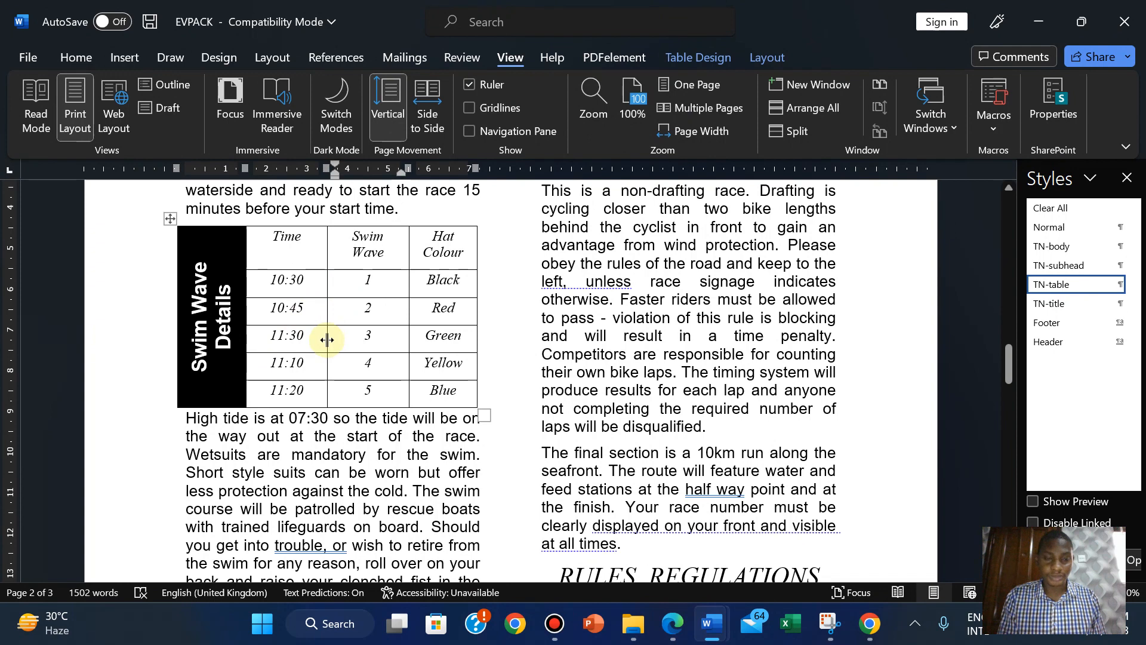
{"action": "left_click_drag", "start_coordinate": [327, 339], "coordinate": [308, 340]}
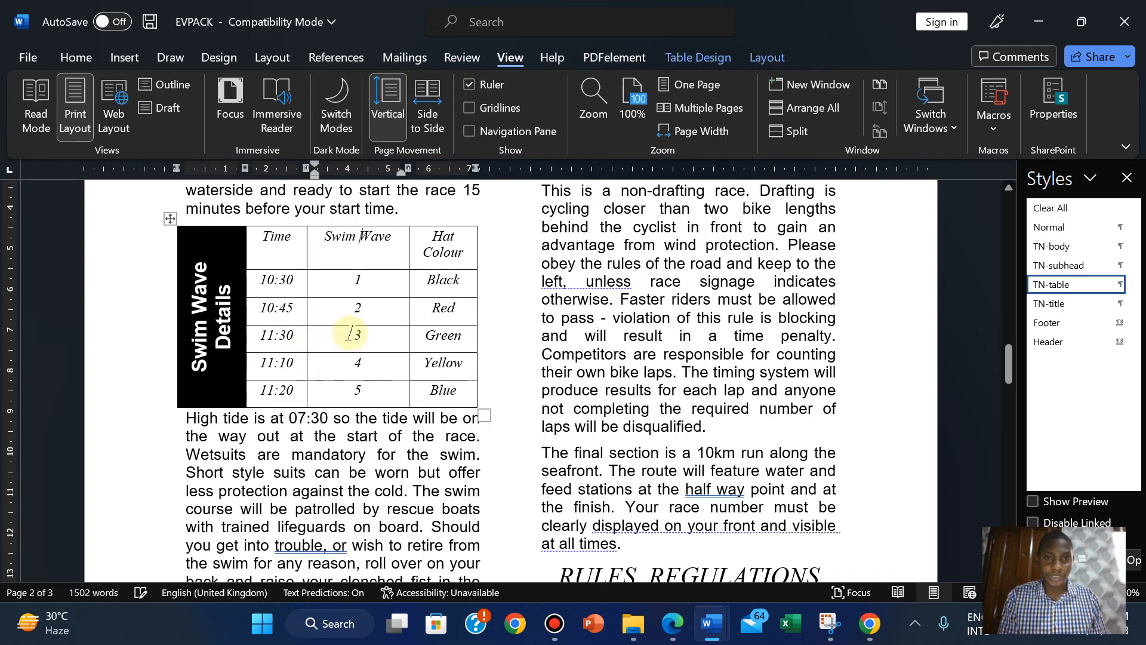
{"action": "left_click_drag", "start_coordinate": [408, 340], "coordinate": [385, 339]}
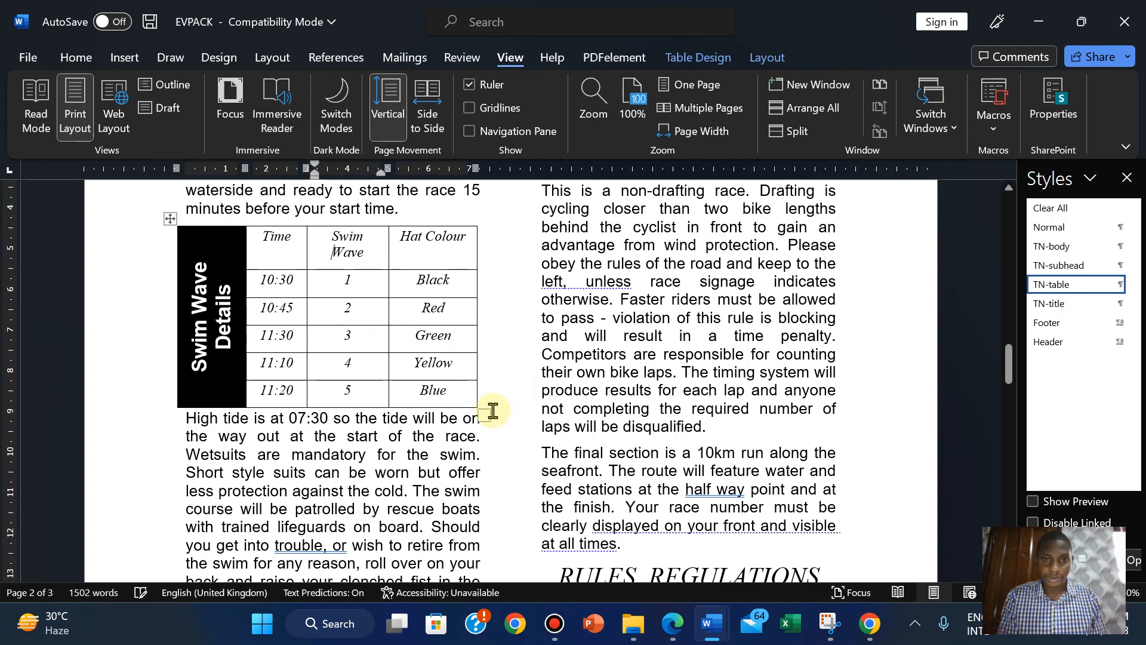
{"action": "left_click_drag", "start_coordinate": [485, 415], "coordinate": [485, 388]}
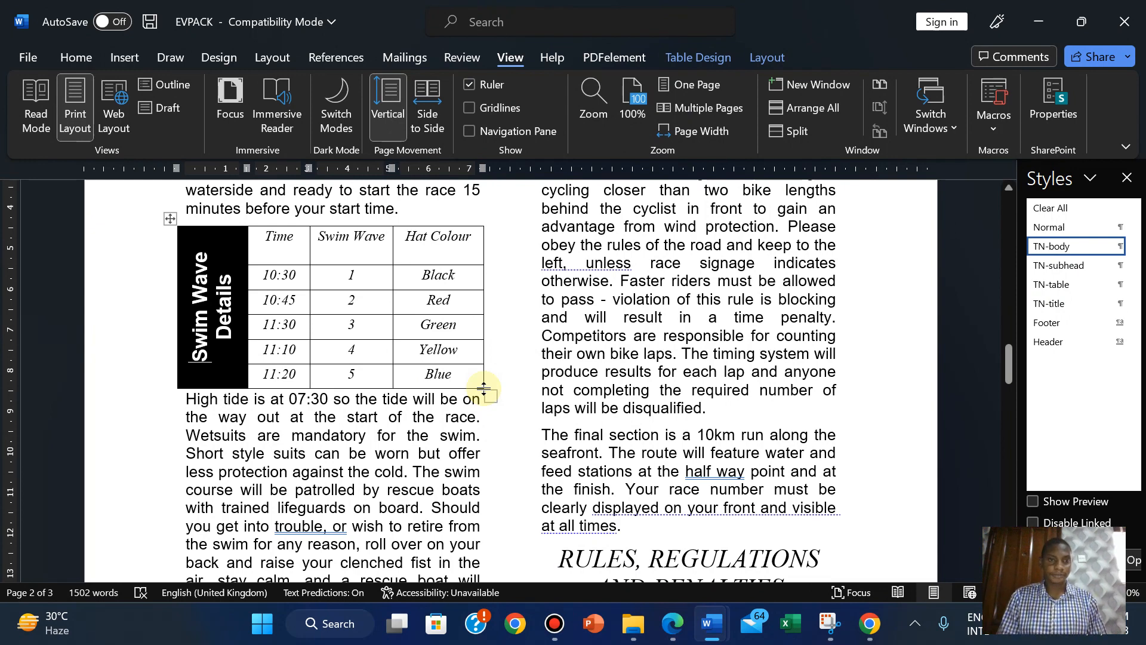
{"action": "left_click", "coordinate": [335, 248]}
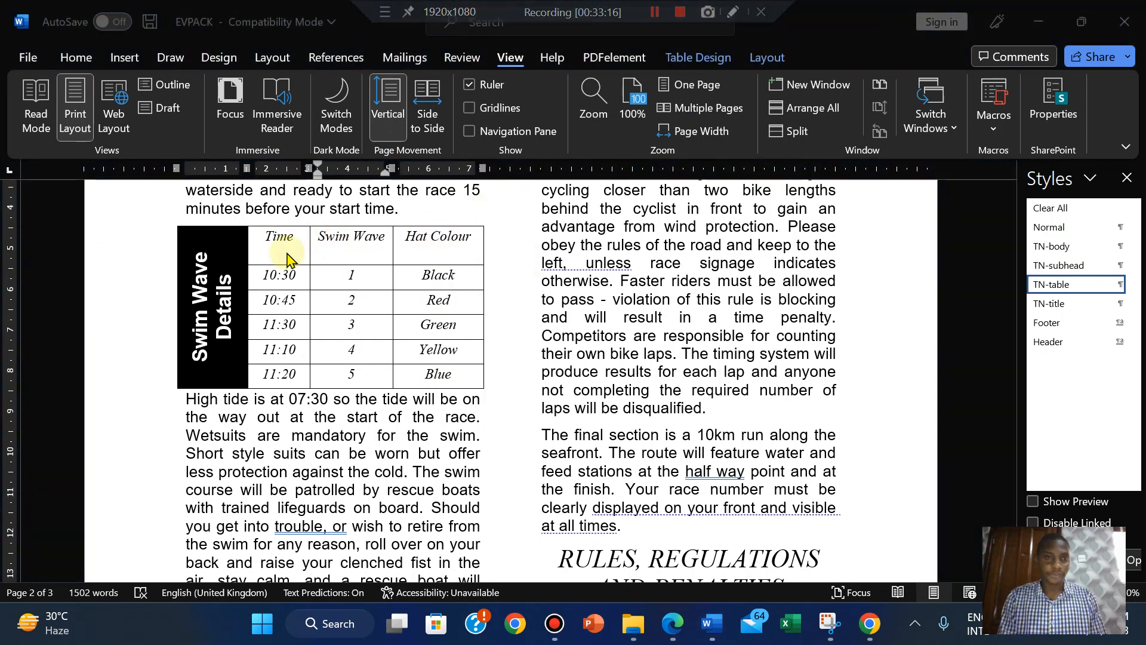
{"action": "left_click", "coordinate": [675, 633]}
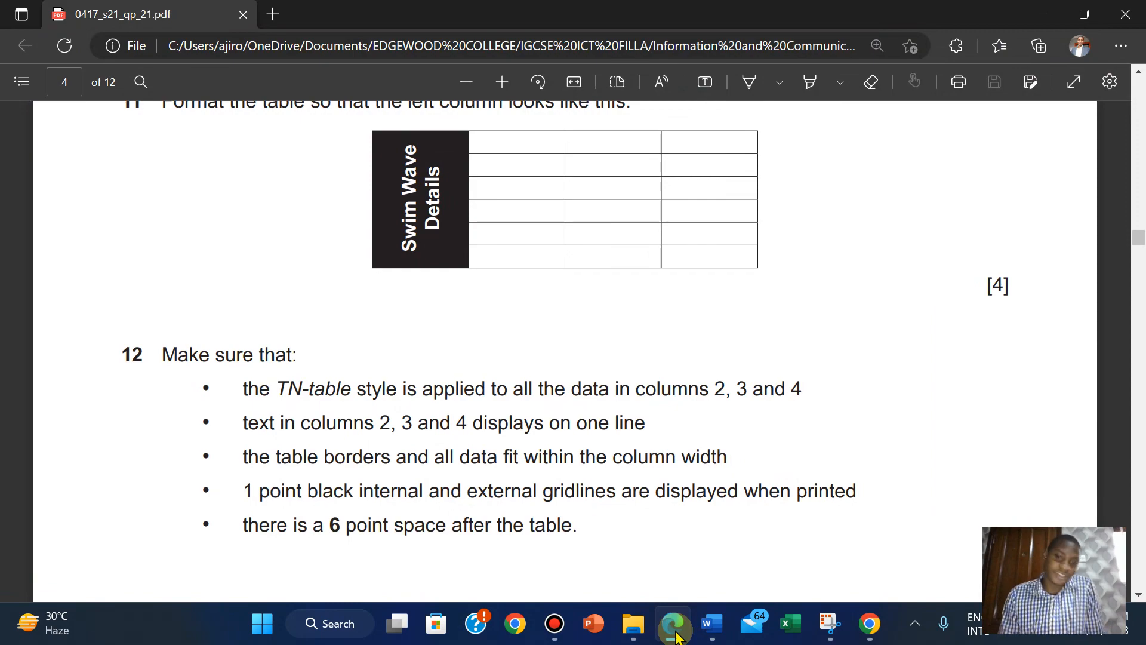
{"action": "left_click", "coordinate": [675, 633]}
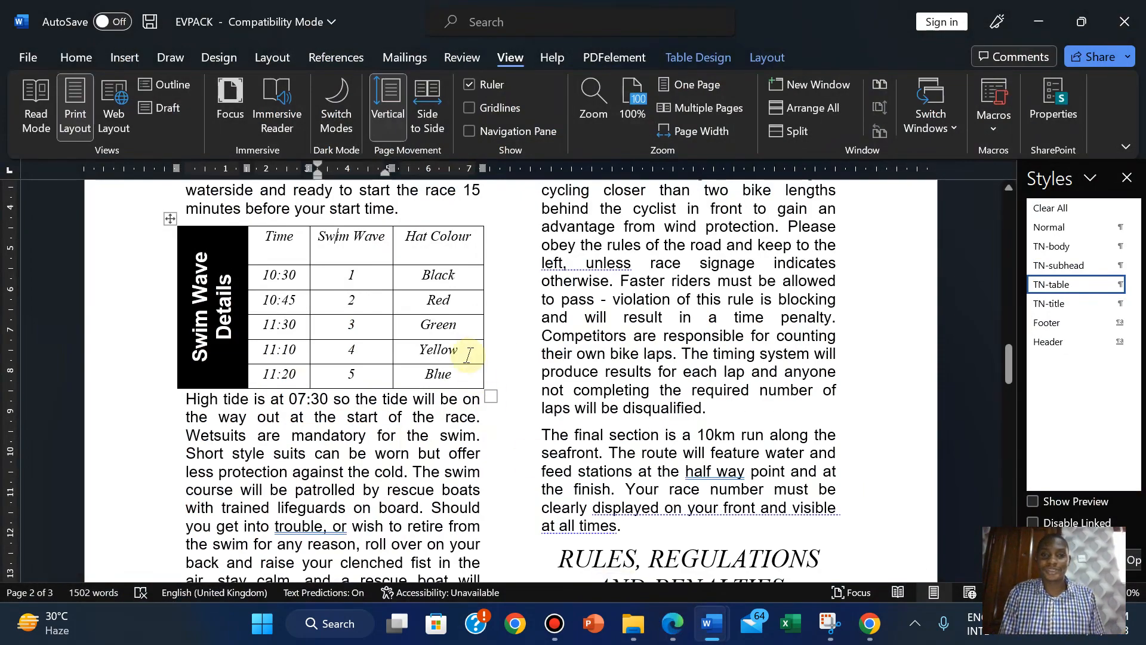
{"action": "left_click", "coordinate": [484, 111]}
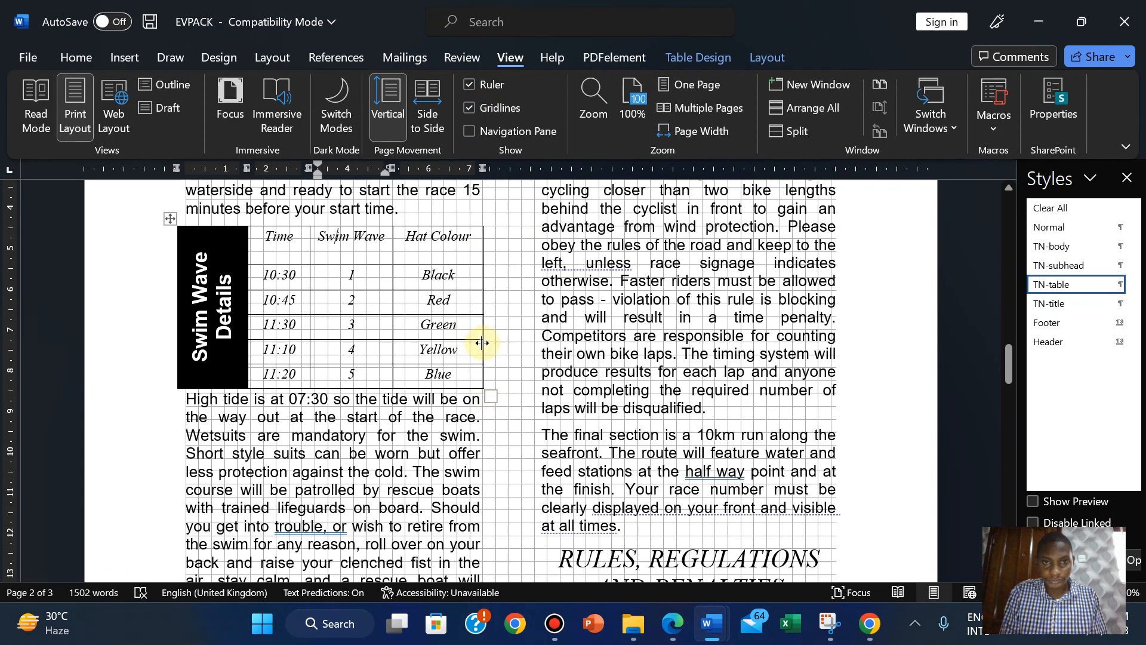
{"action": "left_click_drag", "start_coordinate": [482, 343], "coordinate": [478, 343]}
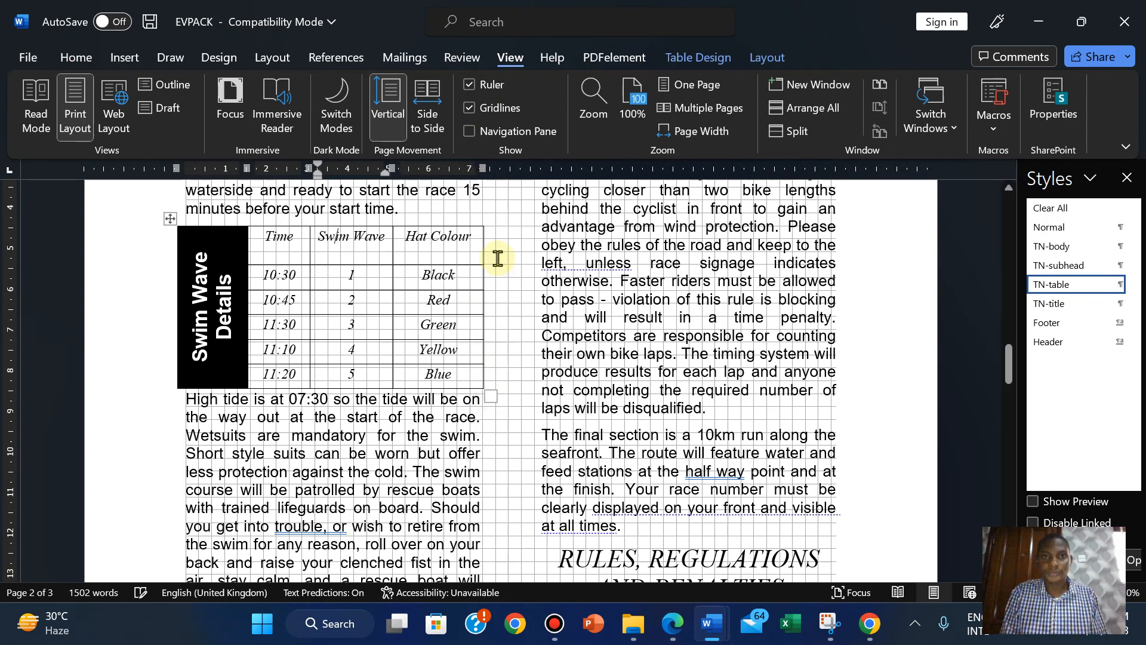
{"action": "left_click", "coordinate": [502, 110]}
{"action": "left_click", "coordinate": [673, 624]}
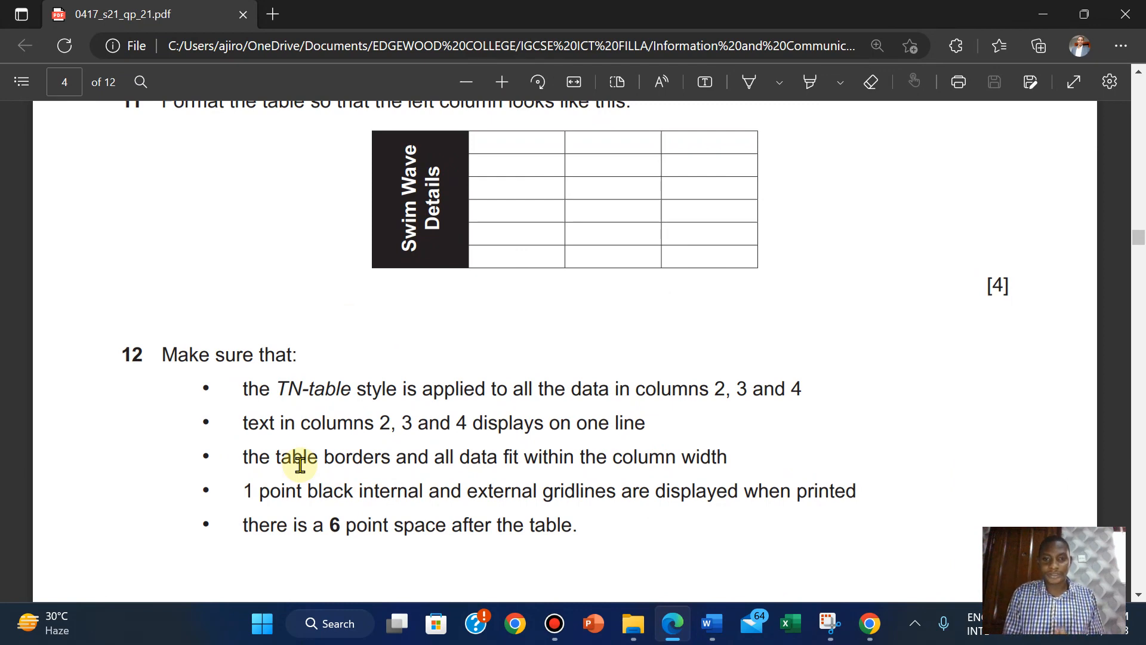
{"action": "mouse_move", "coordinate": [712, 624]}
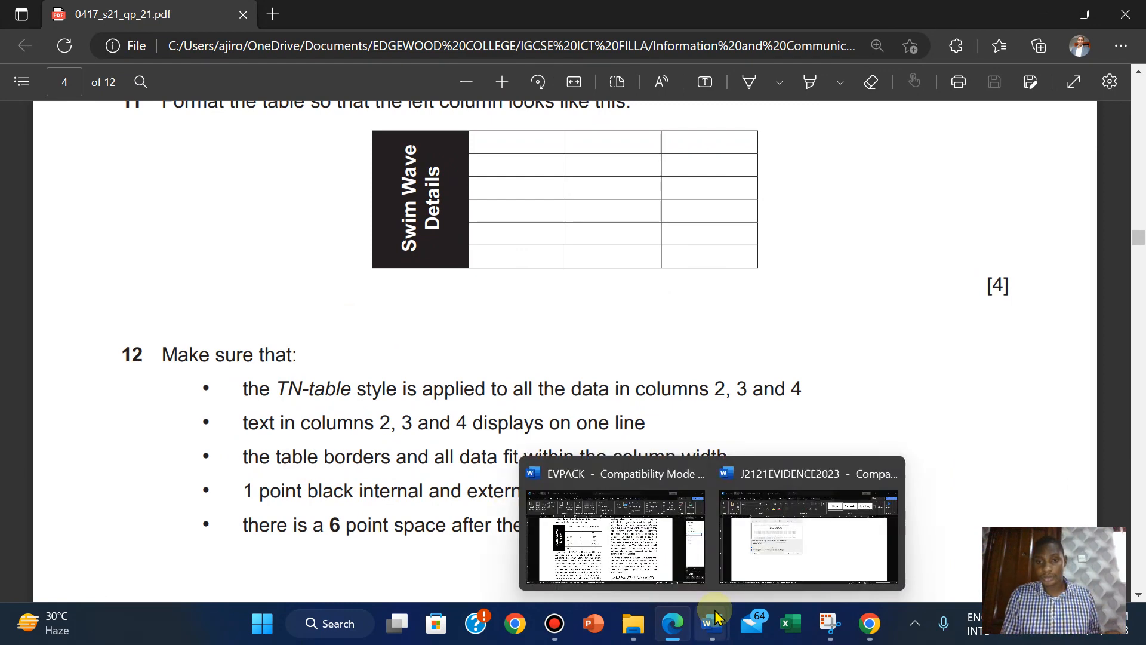
{"action": "left_click", "coordinate": [628, 561]}
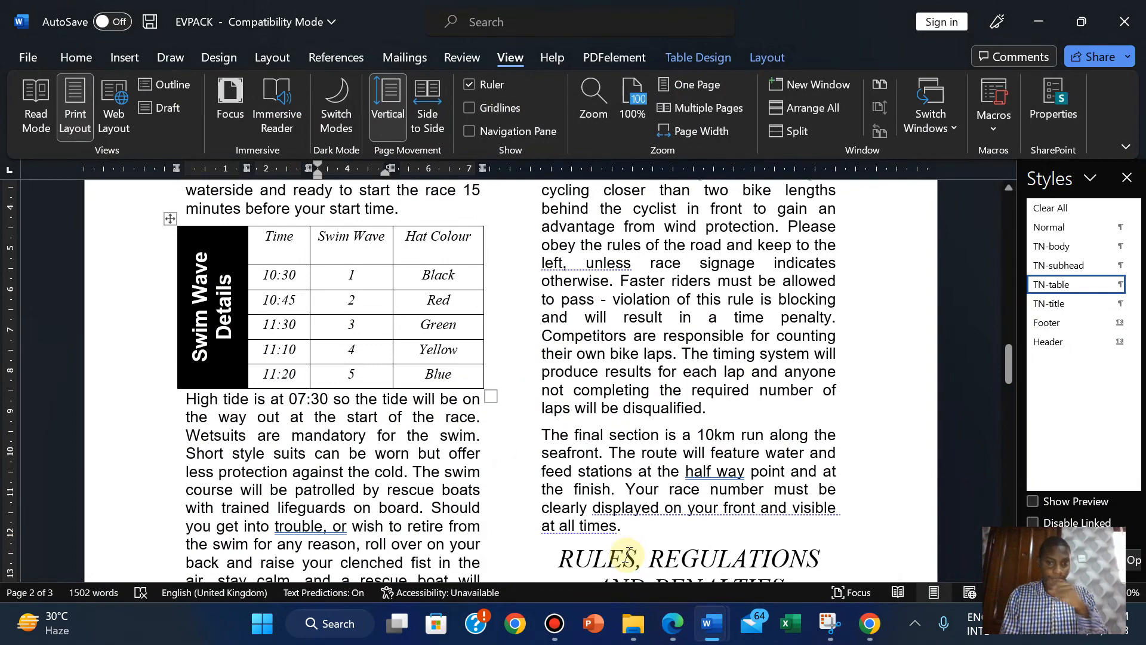
{"action": "left_click", "coordinate": [668, 635]}
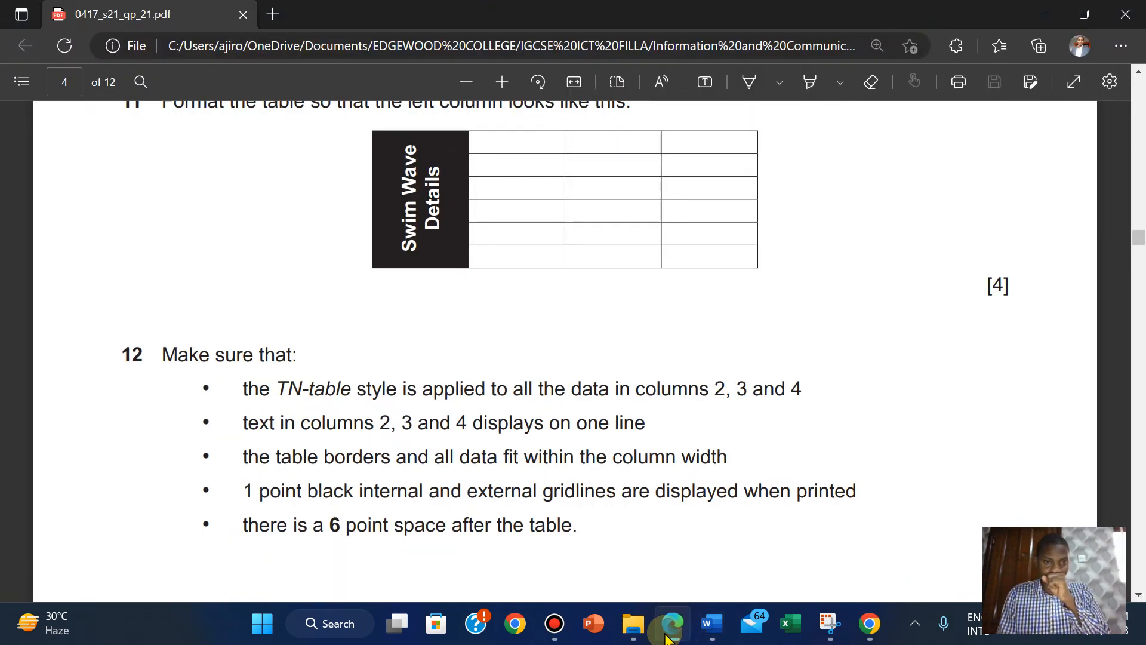
{"action": "left_click", "coordinate": [667, 636]}
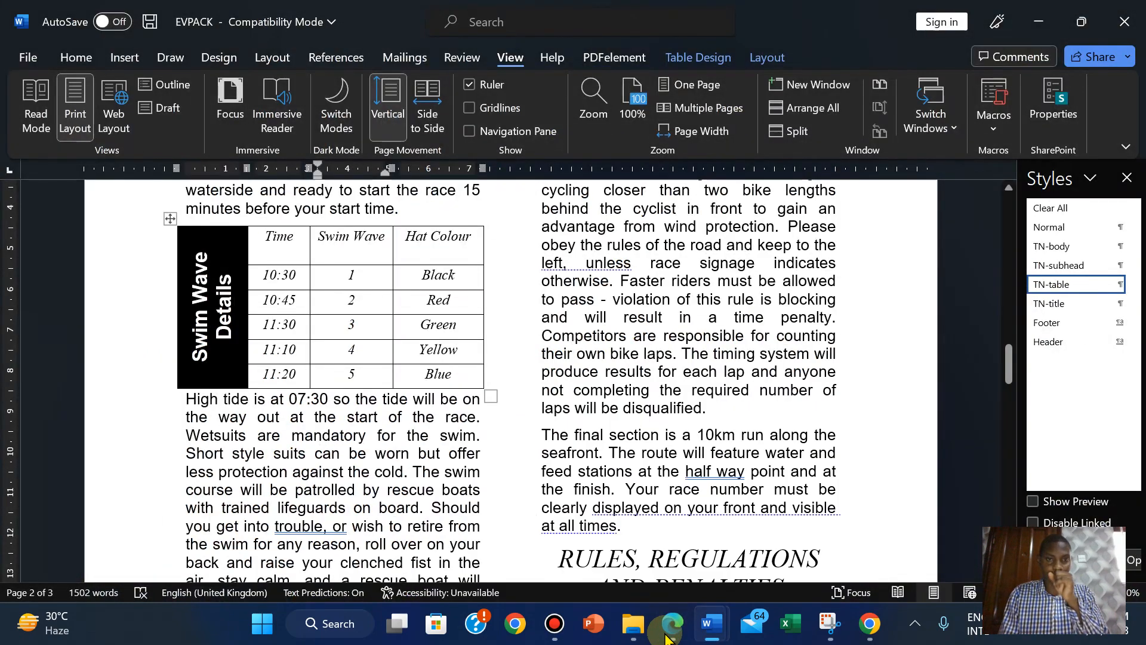
{"action": "left_click", "coordinate": [667, 637]}
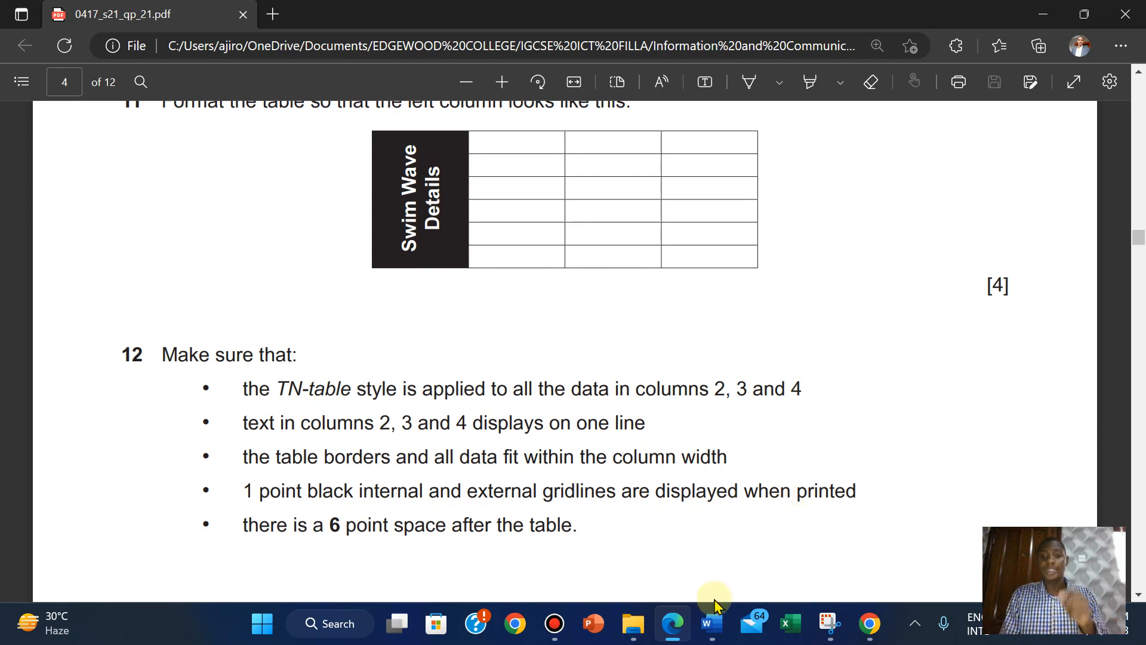
{"action": "mouse_move", "coordinate": [712, 614]}
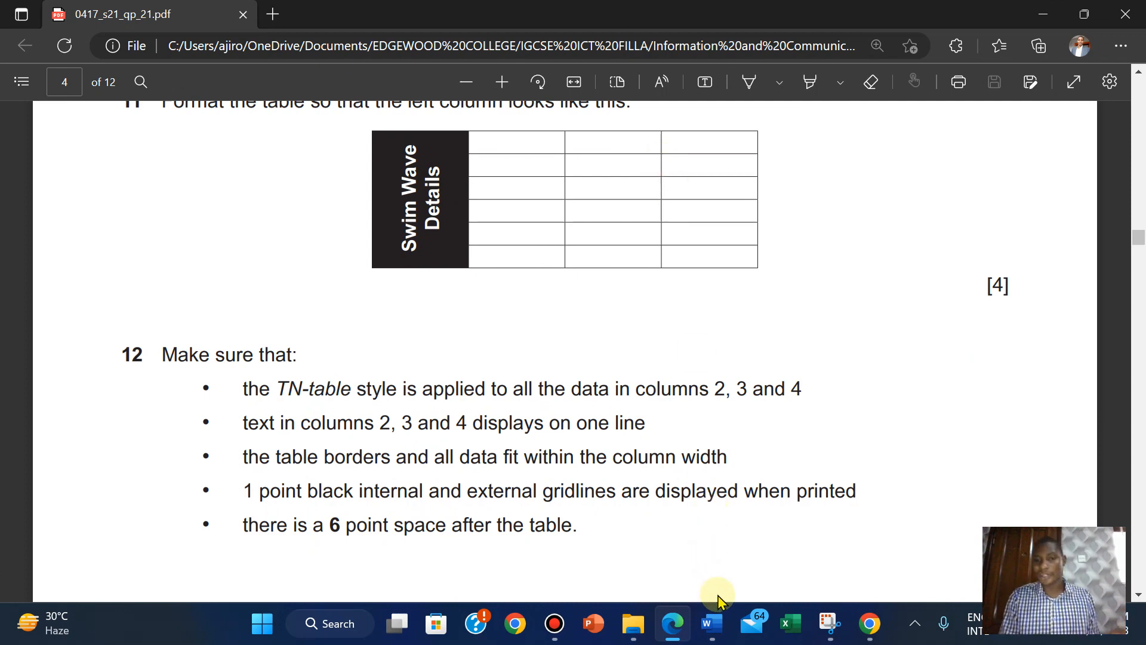
{"action": "left_click", "coordinate": [593, 512]}
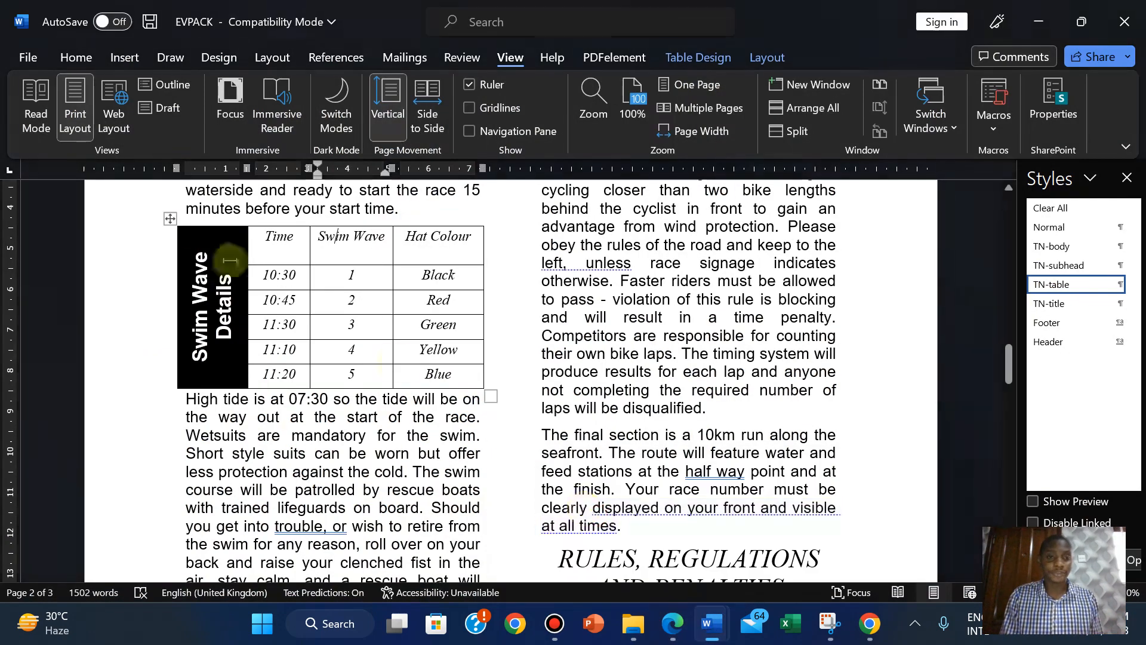
Select the Swim Wave table and apply All borders at 1 pt width via Borders and Shading.
{"action": "left_click", "coordinate": [169, 220]}
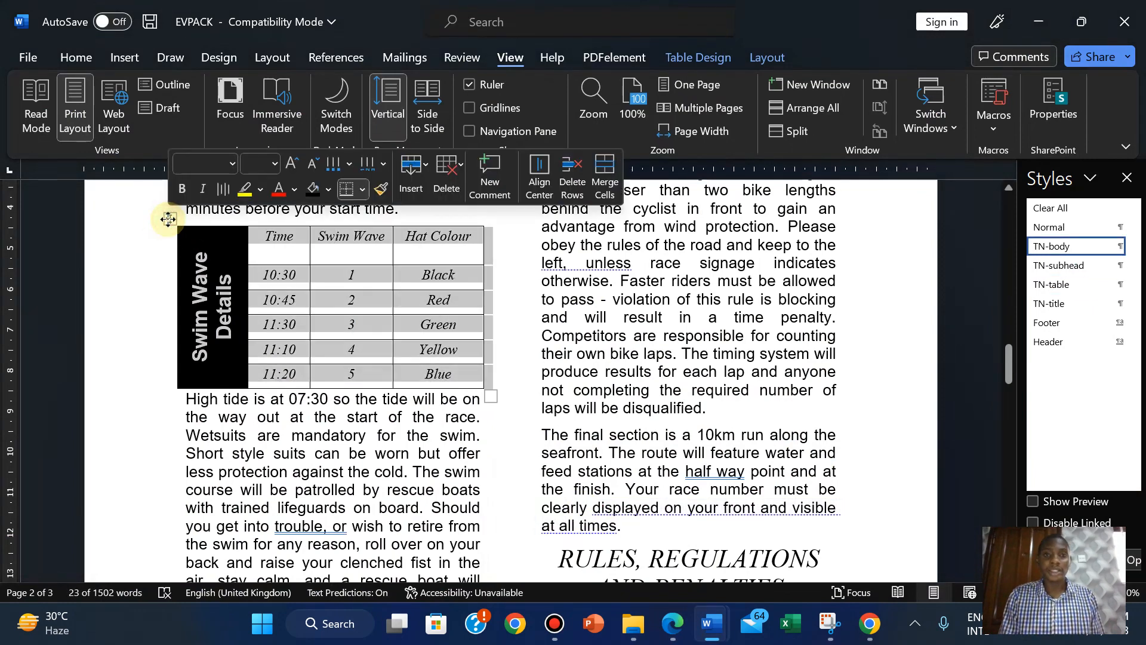
{"action": "left_click", "coordinate": [675, 624]}
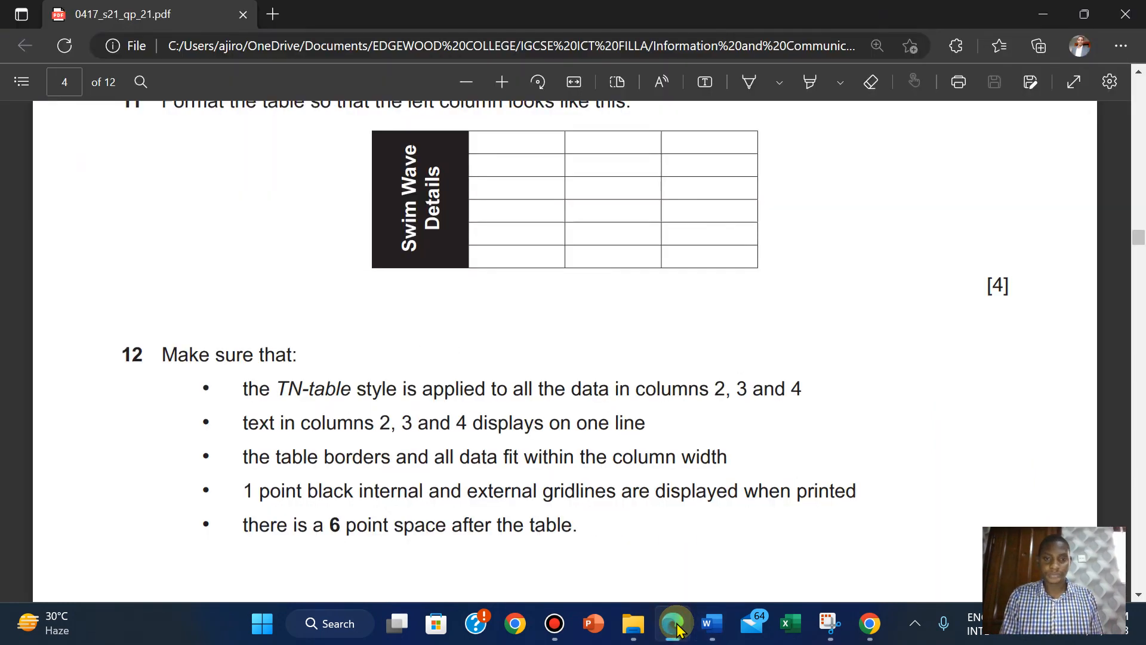
{"action": "left_click", "coordinate": [675, 624]}
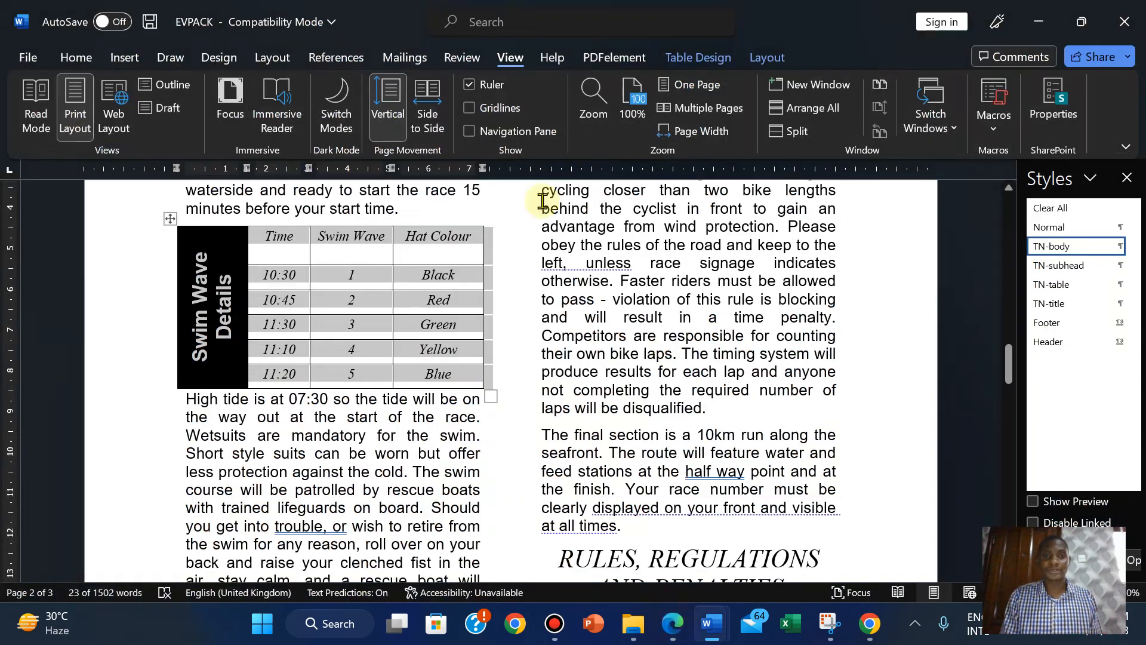
{"action": "left_click", "coordinate": [758, 59]}
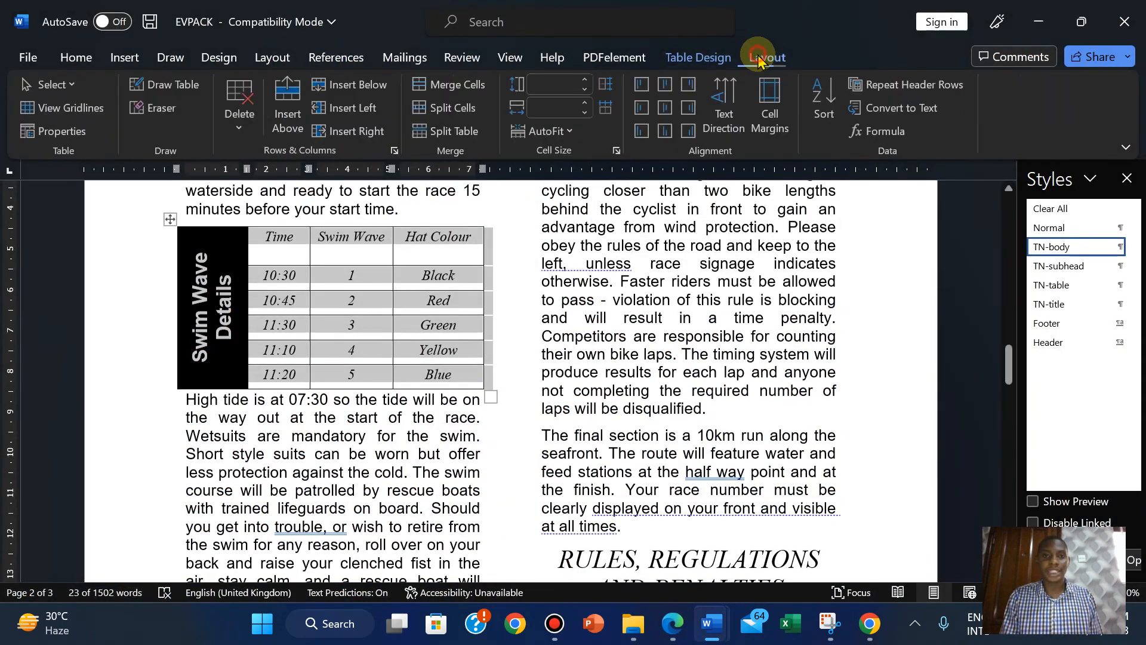
{"action": "left_click", "coordinate": [725, 57]}
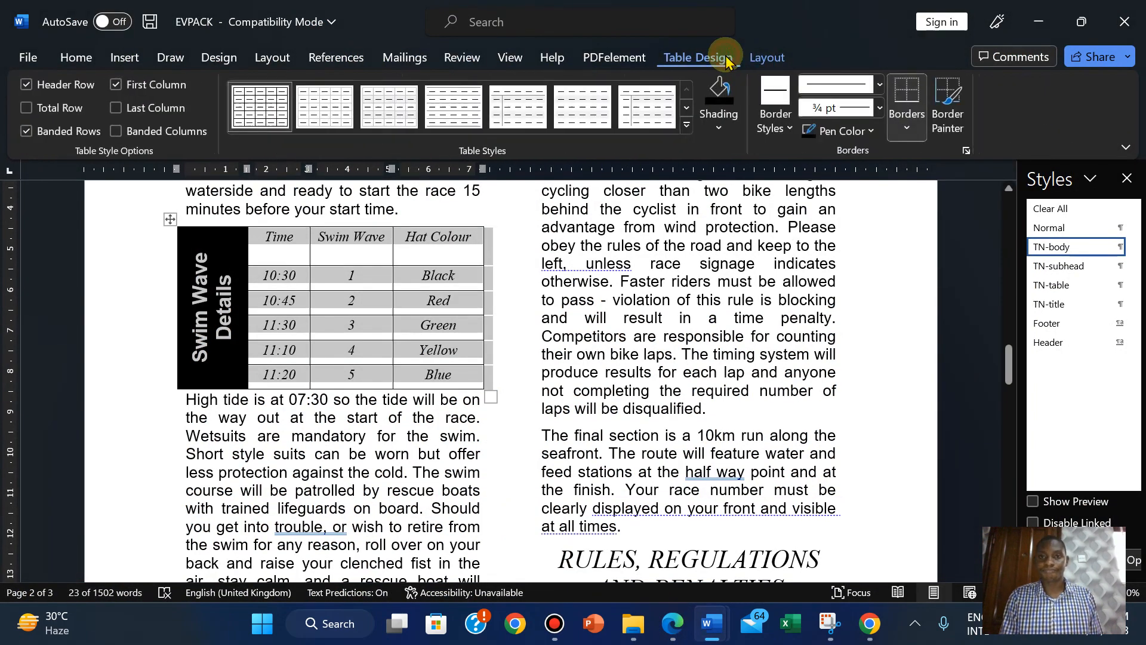
{"action": "left_click", "coordinate": [880, 108]}
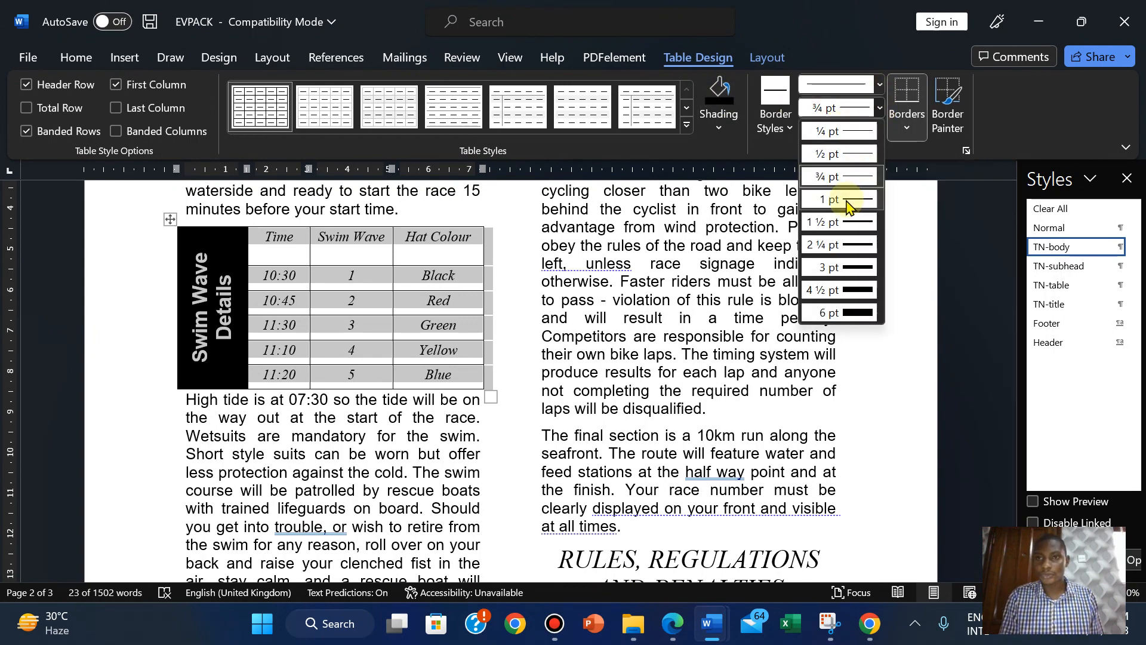
{"action": "left_click", "coordinate": [907, 119]}
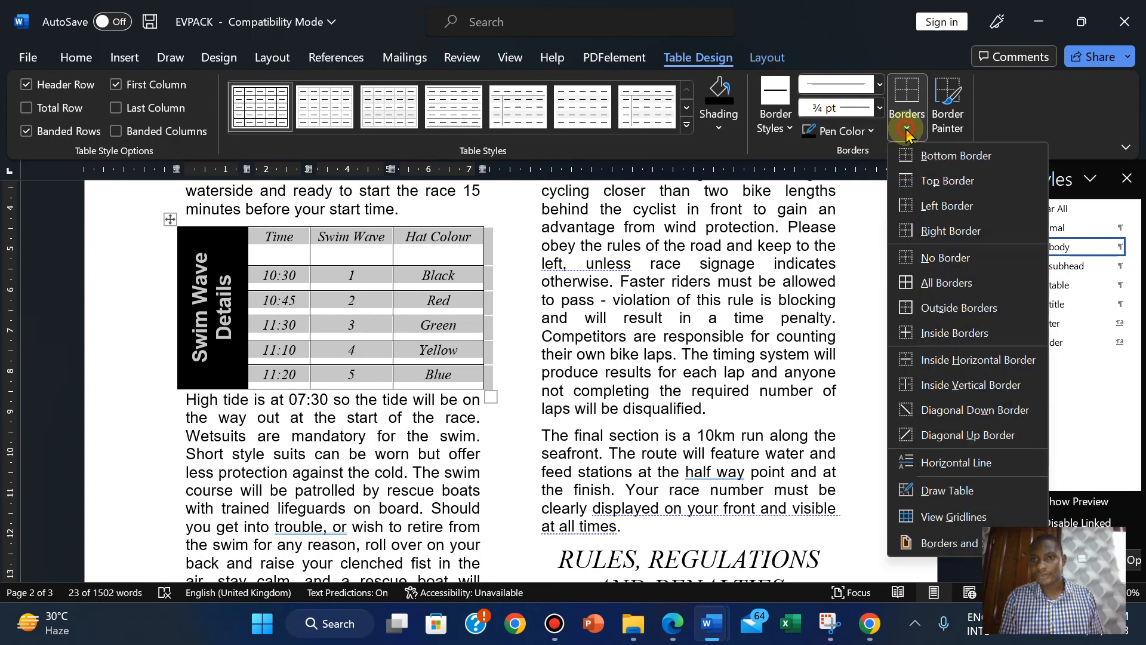
{"action": "left_click", "coordinate": [925, 552]}
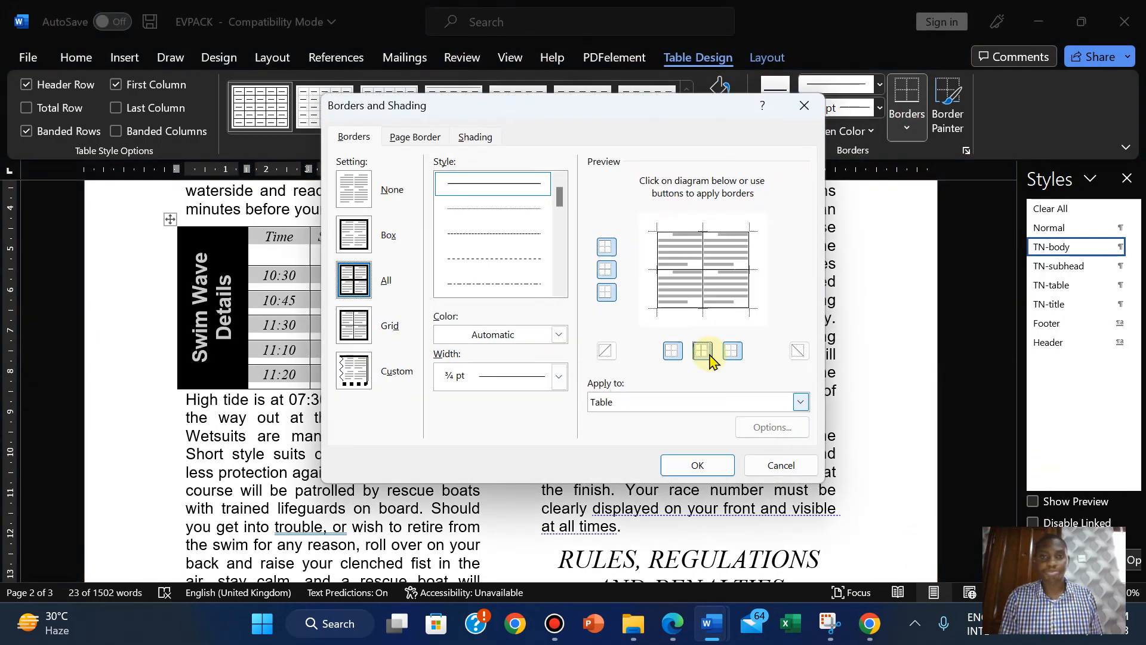
{"action": "left_click", "coordinate": [559, 376]}
{"action": "left_click", "coordinate": [512, 225]}
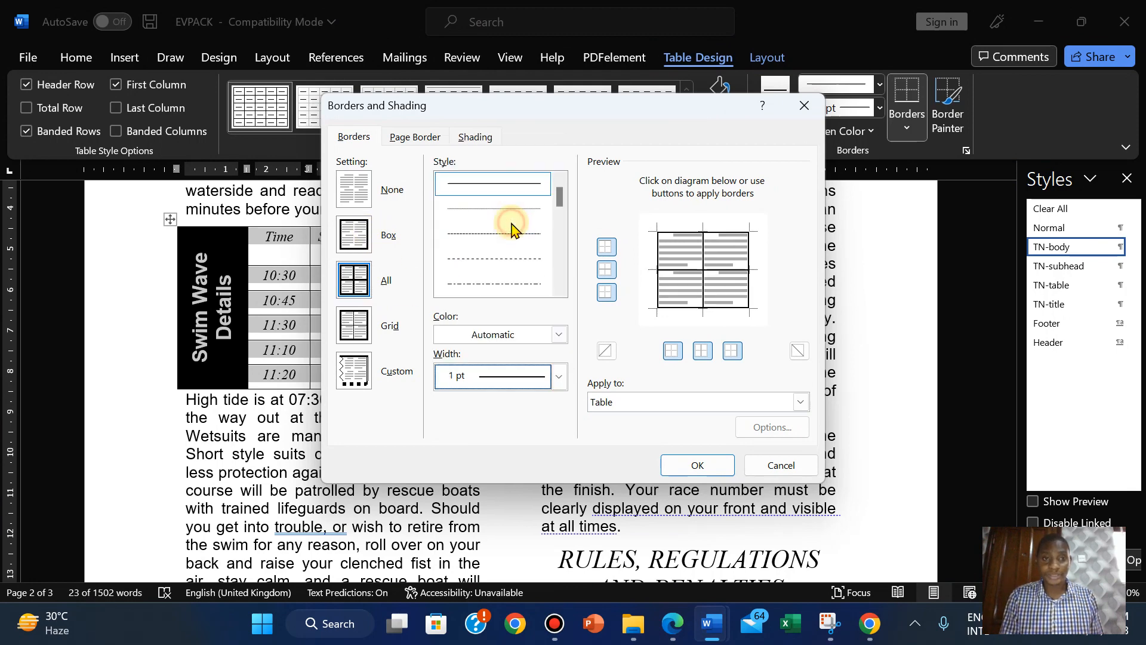
{"action": "left_click", "coordinate": [697, 466]}
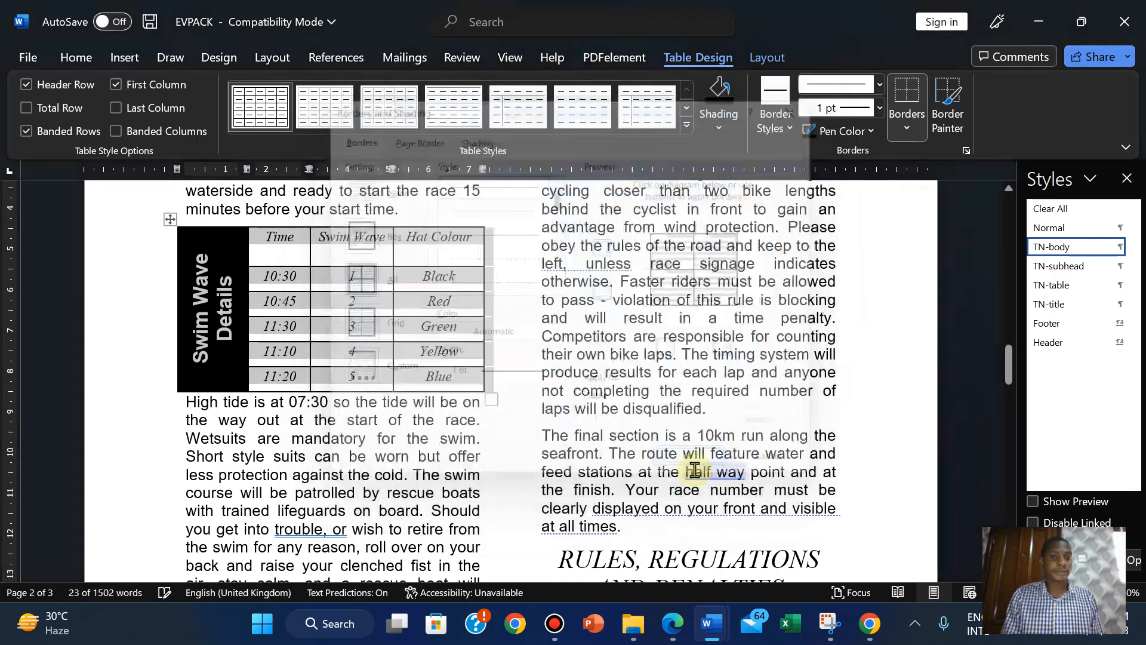
{"action": "left_click", "coordinate": [460, 437]}
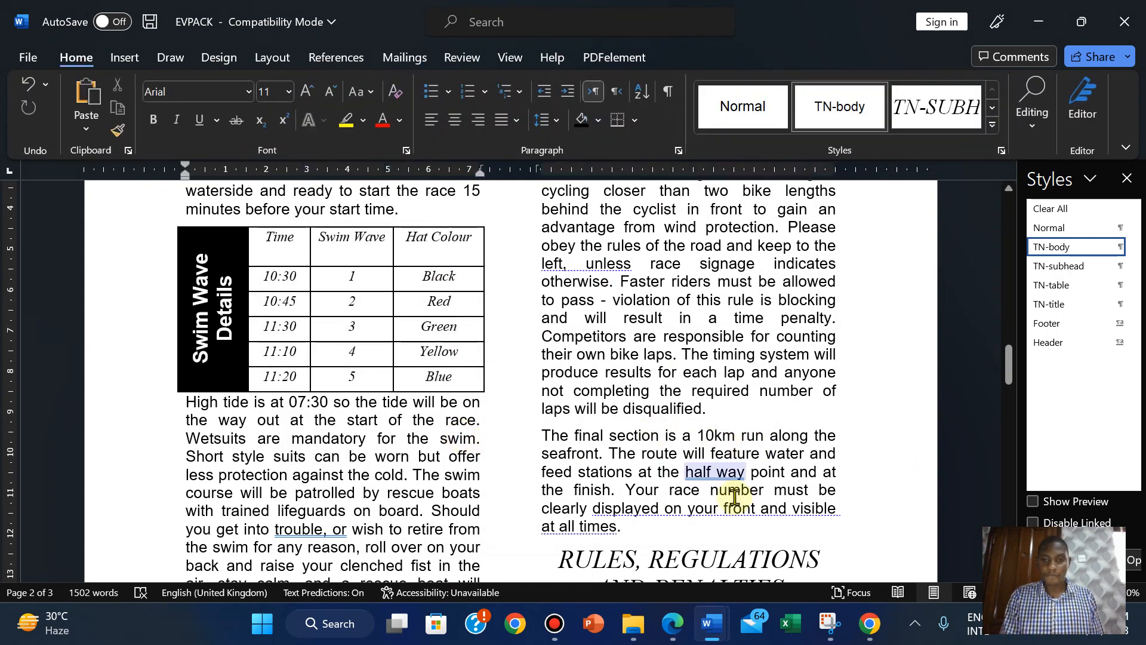
Check the exam paper, then return to the EVPACK document.
{"action": "left_click", "coordinate": [675, 626]}
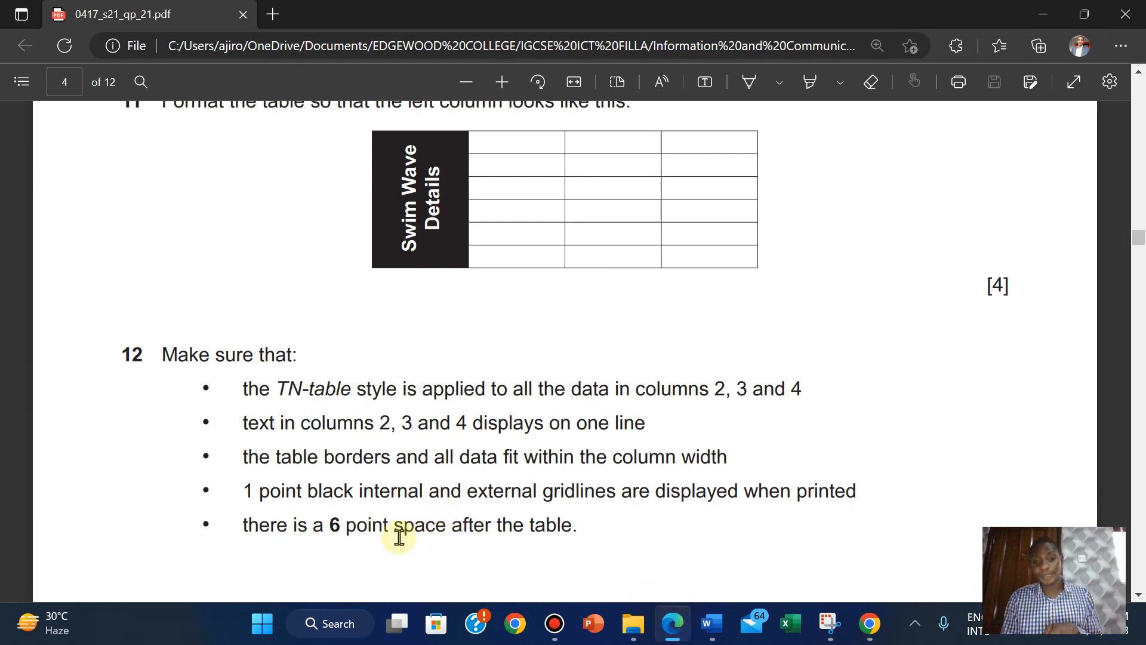
{"action": "mouse_move", "coordinate": [695, 618]}
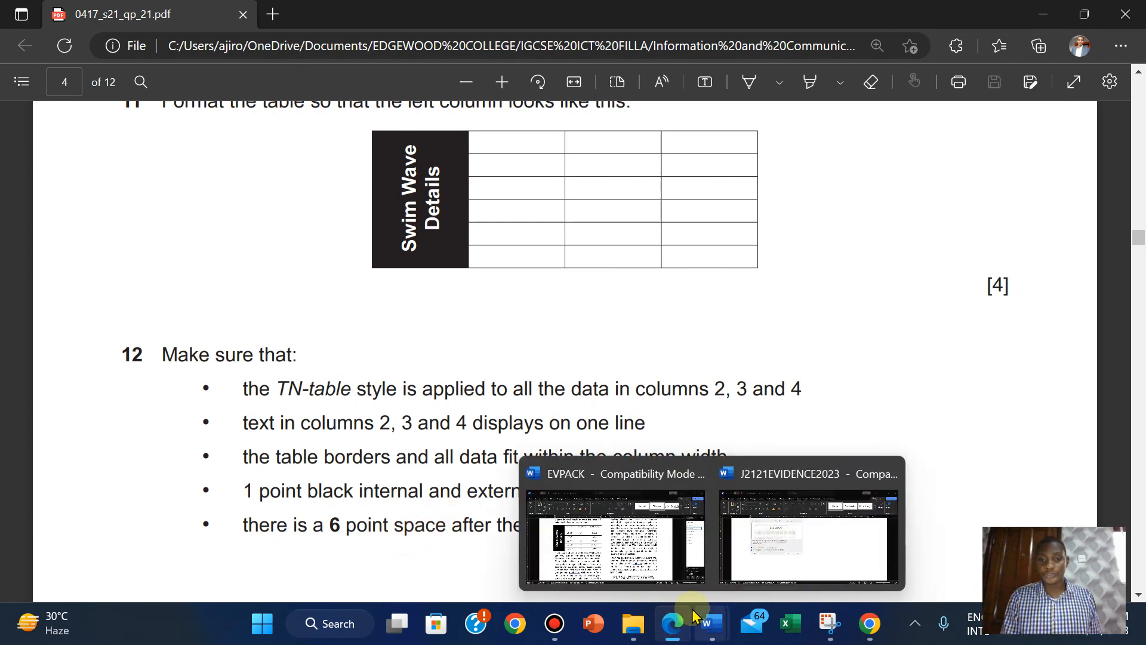
{"action": "left_click", "coordinate": [615, 537]}
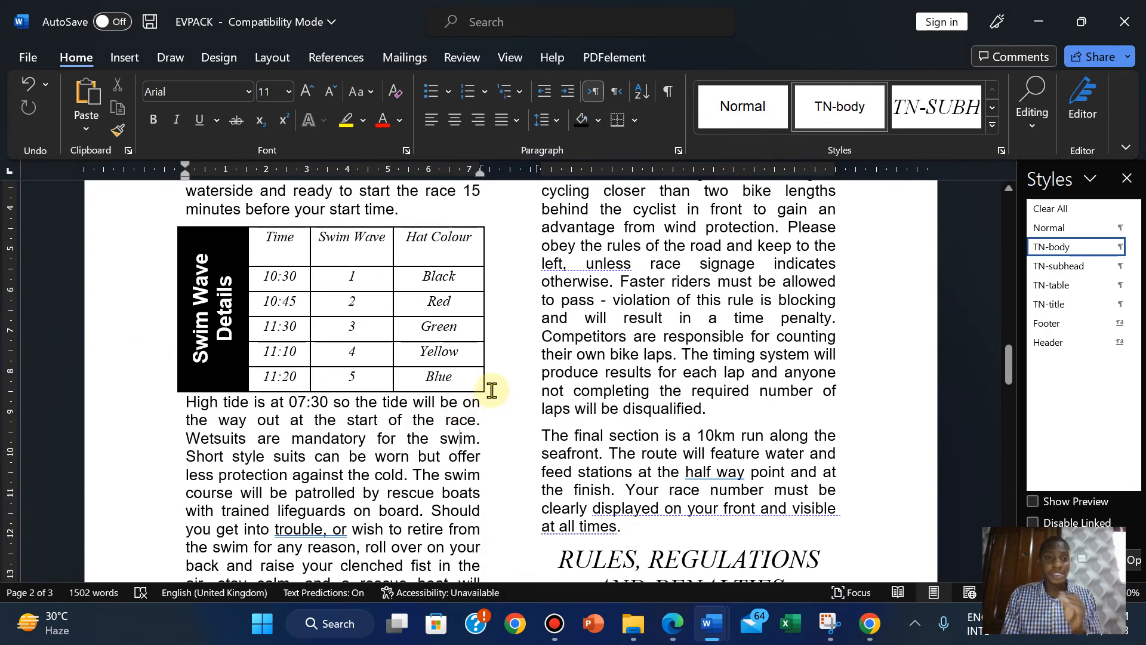
Insert an empty paragraph before 'High tide' and shrink its font to 6 pt.
{"action": "left_click", "coordinate": [188, 407]}
{"action": "key", "text": "Return"}
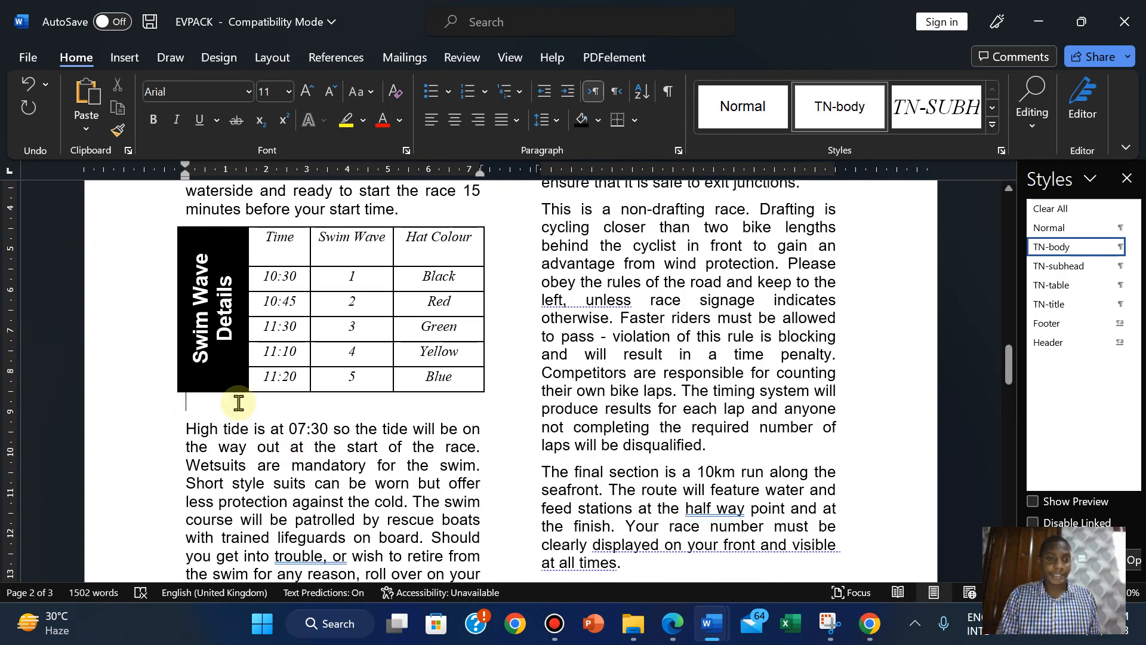
{"action": "left_click", "coordinate": [328, 94]}
{"action": "left_click", "coordinate": [328, 94]}
{"action": "left_click", "coordinate": [328, 94]}
{"action": "left_click", "coordinate": [327, 93]}
{"action": "left_click", "coordinate": [327, 94]}
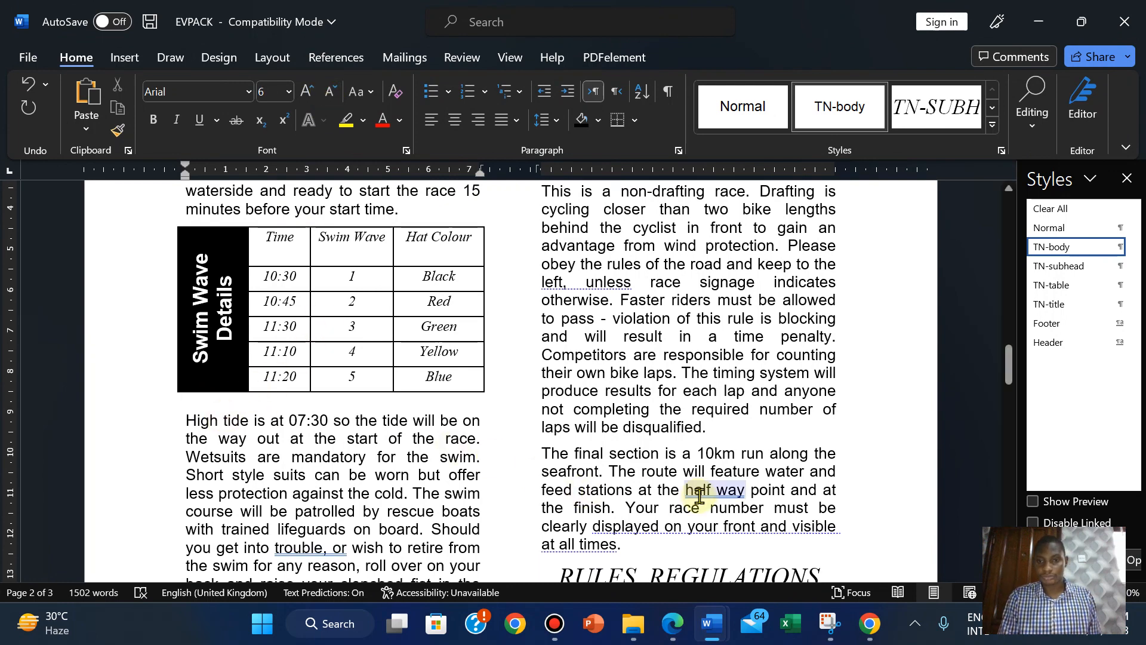
Highlight question 12 in green in the exam PDF as done.
{"action": "left_click", "coordinate": [671, 625]}
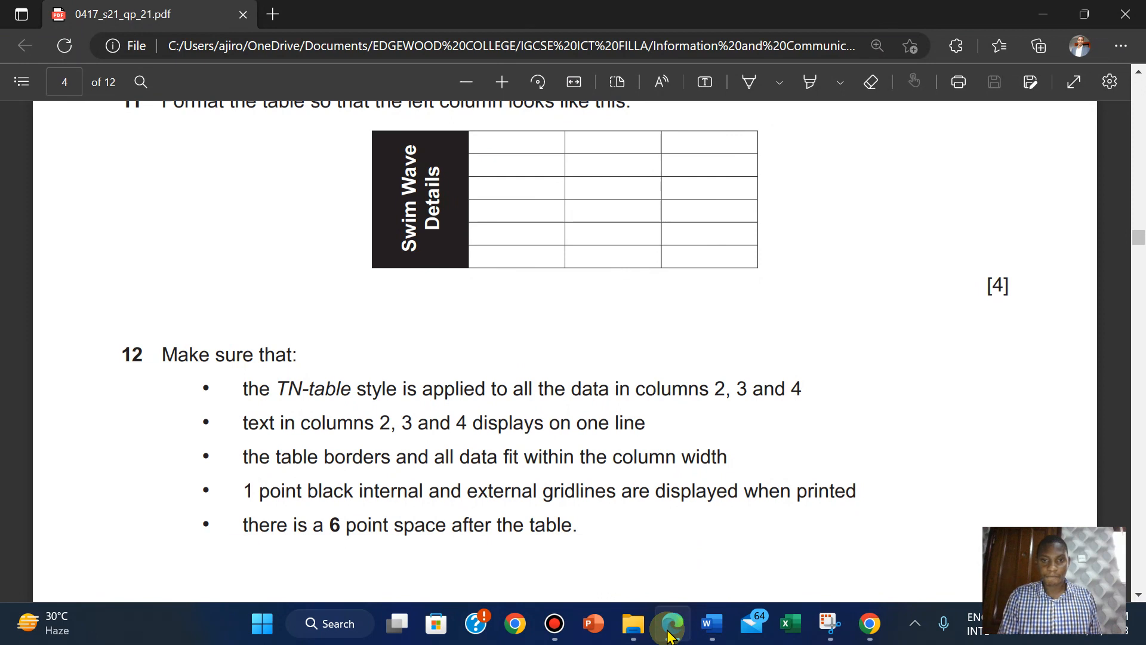
{"action": "left_click_drag", "start_coordinate": [158, 354], "coordinate": [884, 531]}
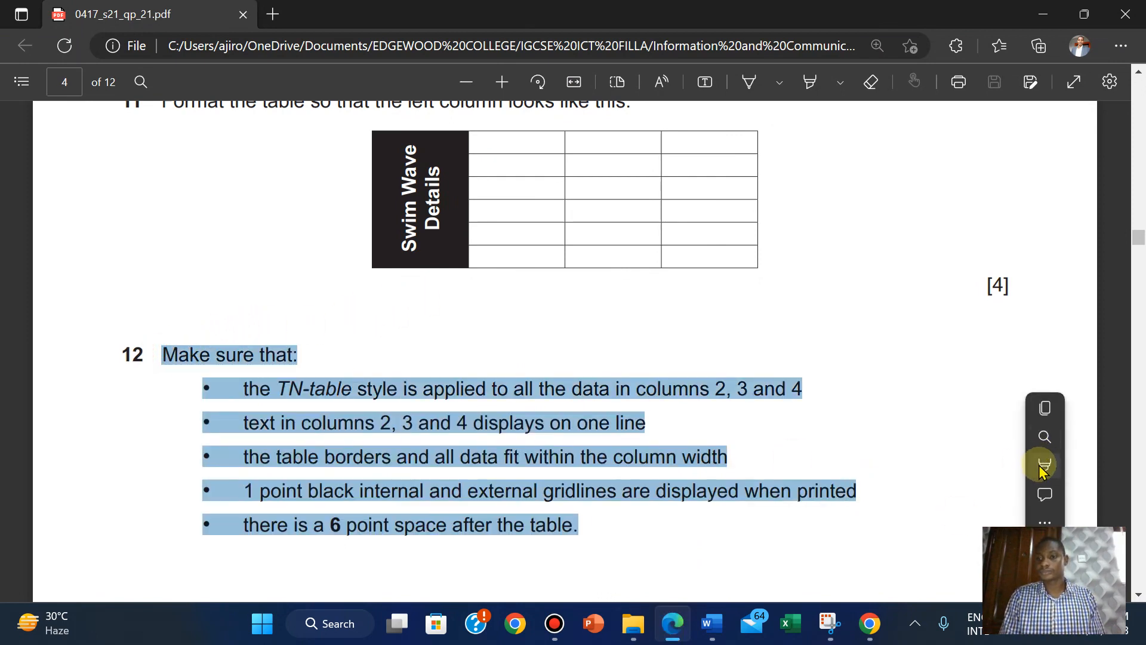
{"action": "mouse_move", "coordinate": [1041, 471]}
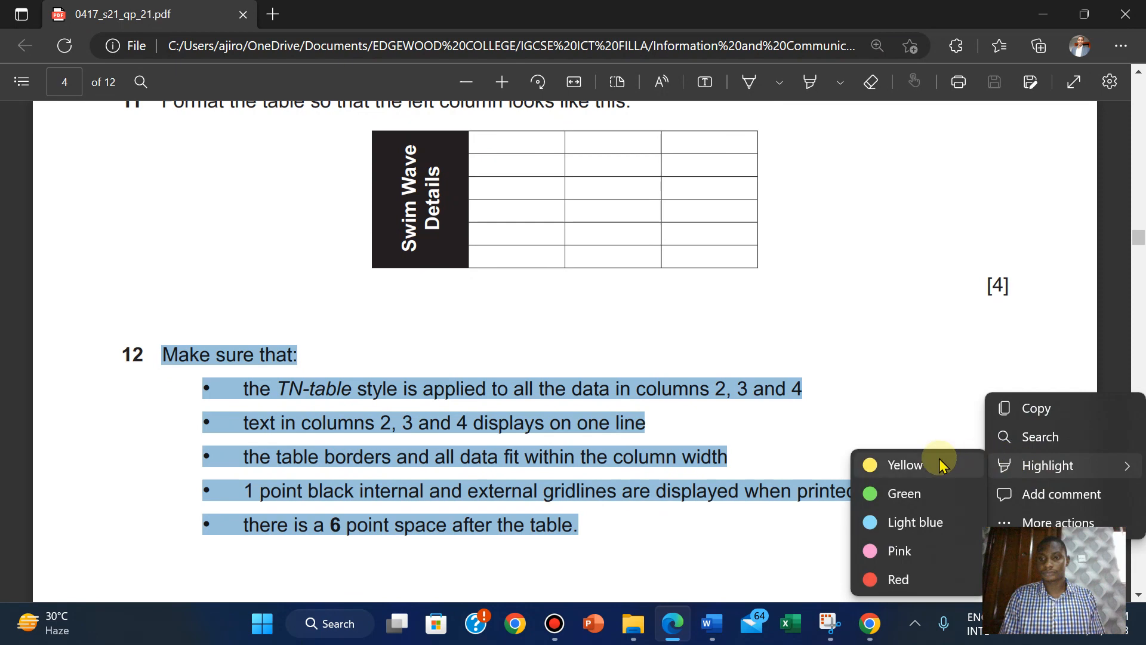
{"action": "left_click", "coordinate": [878, 494]}
Highlight question 11 in green and scroll down to question 13 on page 5.
{"action": "scroll", "coordinate": [857, 331], "scroll_direction": "up", "scroll_amount": 2}
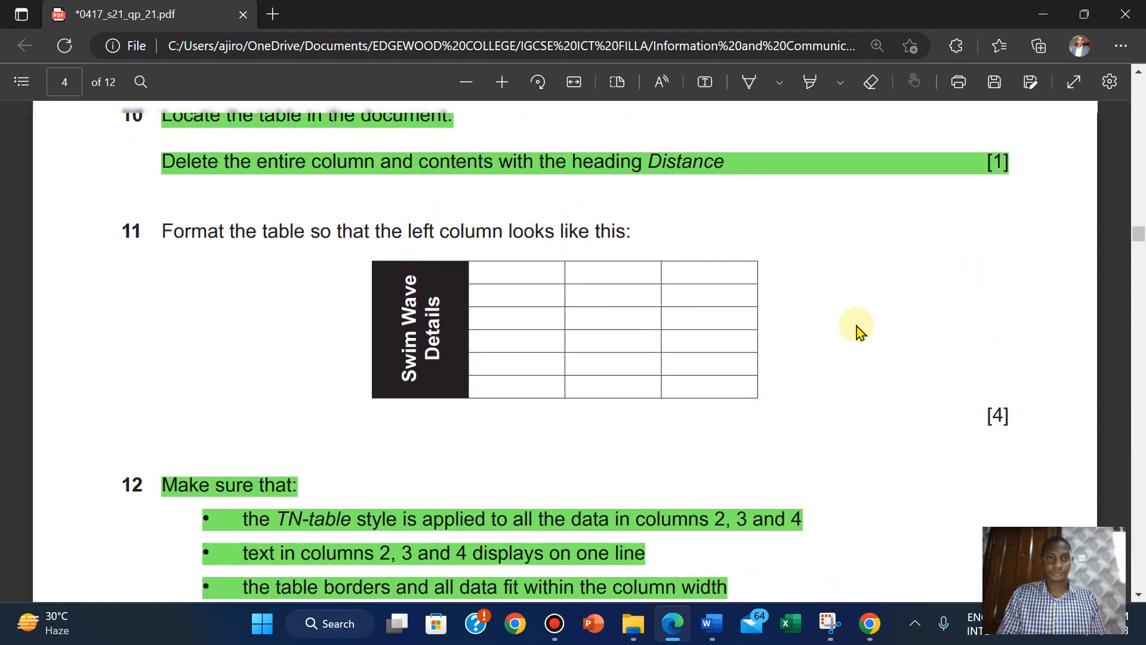
{"action": "left_click_drag", "start_coordinate": [166, 235], "coordinate": [1022, 430]}
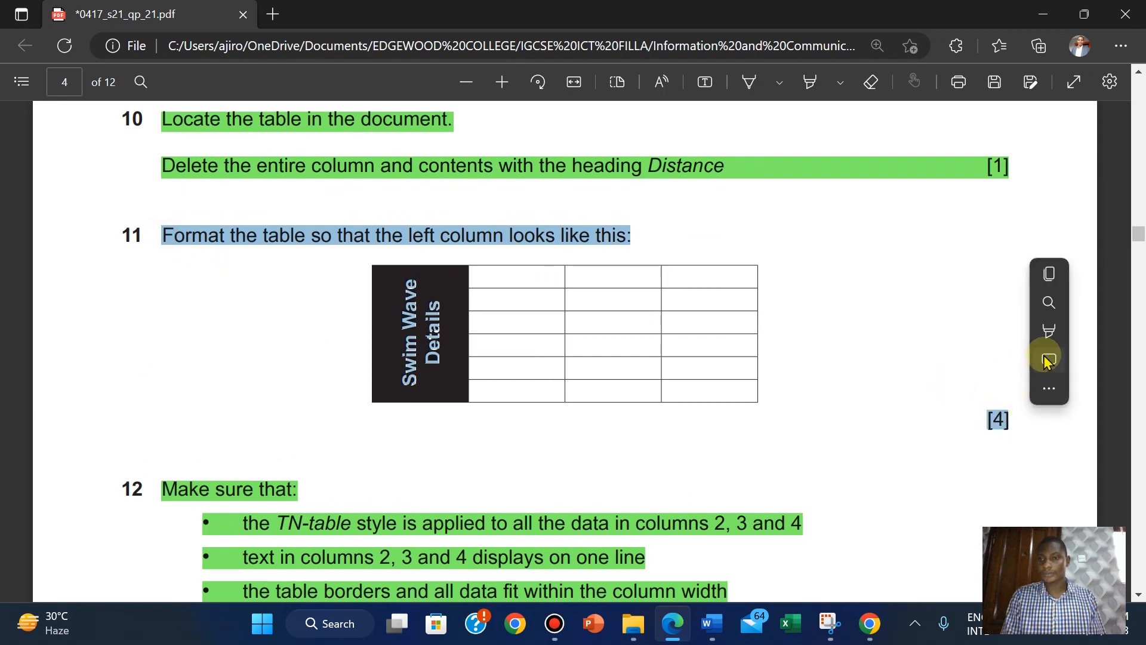
{"action": "mouse_move", "coordinate": [1048, 331]}
{"action": "left_click", "coordinate": [902, 360]}
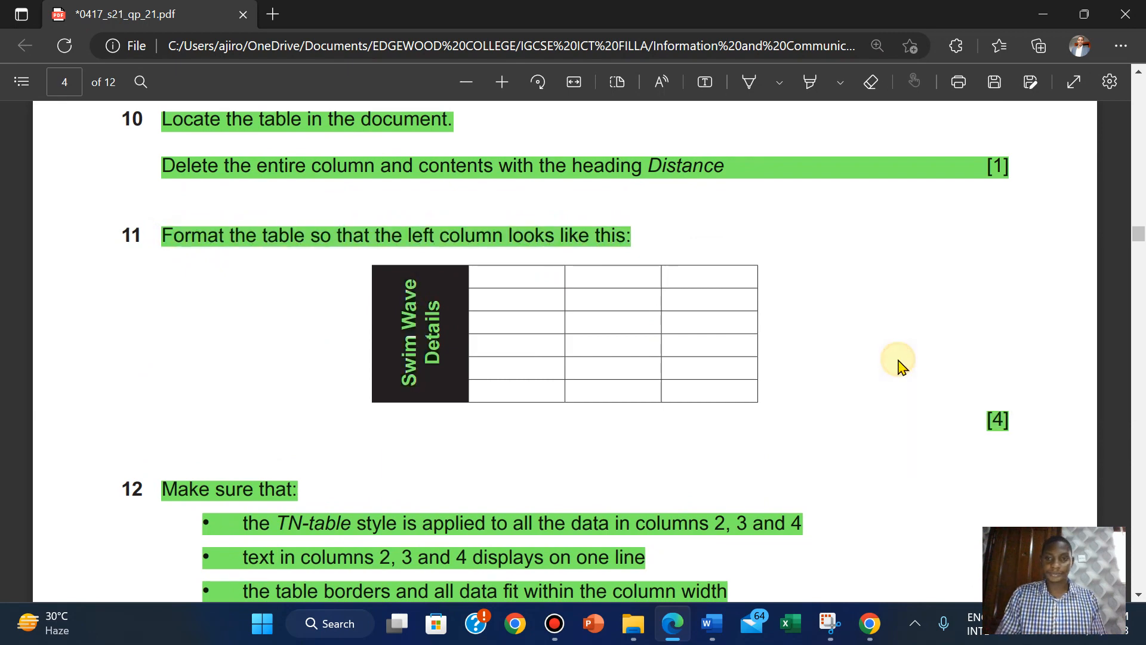
{"action": "scroll", "coordinate": [901, 365], "scroll_direction": "down", "scroll_amount": 8}
{"action": "scroll", "coordinate": [902, 366], "scroll_direction": "down", "scroll_amount": 5}
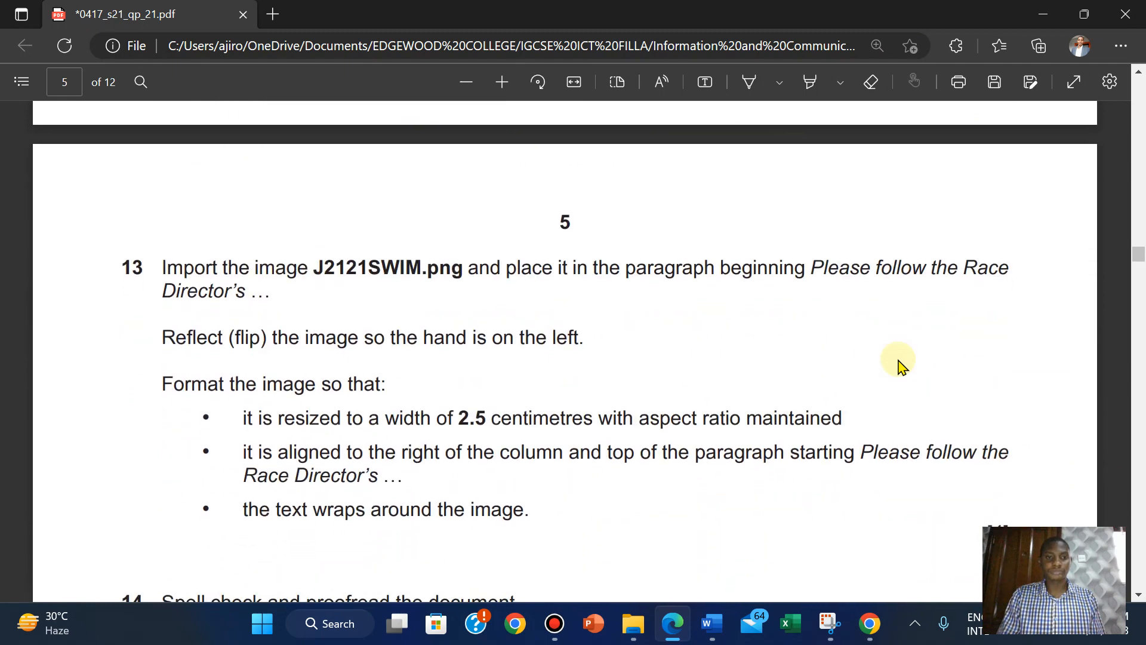
{"action": "scroll", "coordinate": [901, 365], "scroll_direction": "up", "scroll_amount": 2}
{"action": "scroll", "coordinate": [902, 366], "scroll_direction": "down", "scroll_amount": 1}
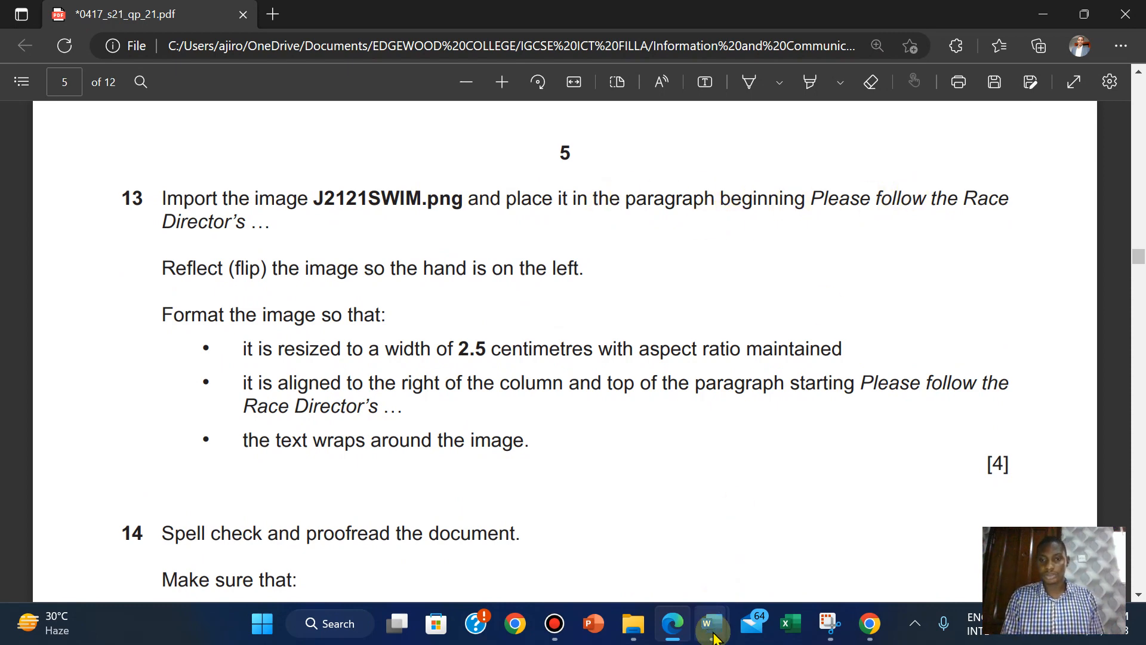
Search the EVPACK document for 'please follow the race'.
{"action": "mouse_move", "coordinate": [712, 623]}
{"action": "left_click", "coordinate": [634, 565]}
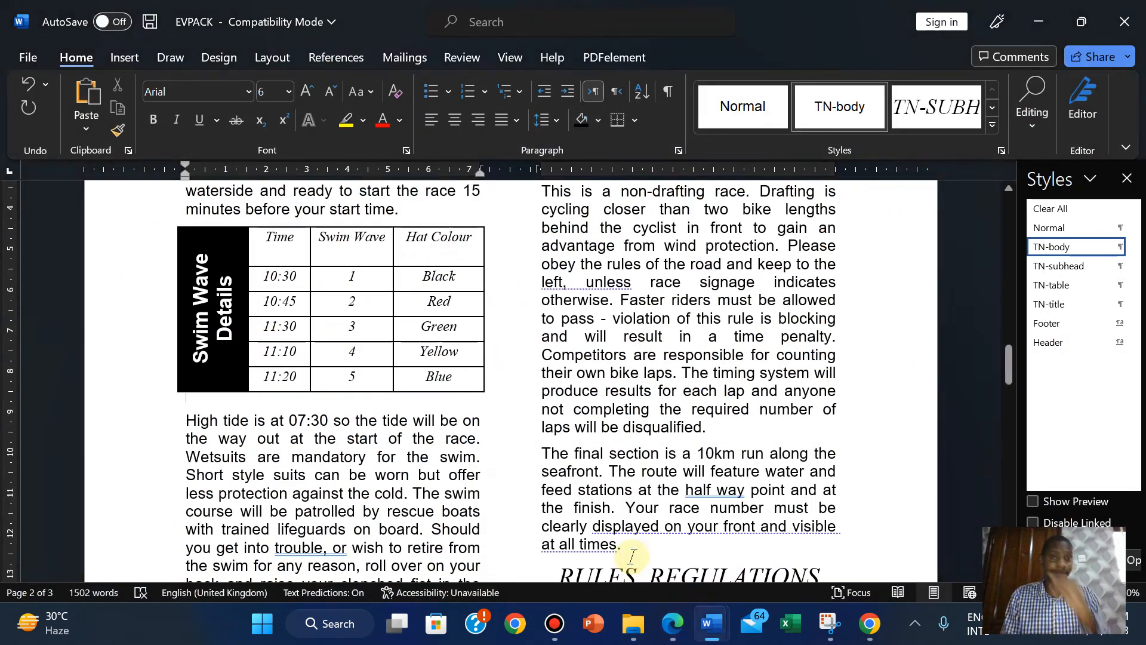
{"action": "left_click", "coordinate": [1035, 140]}
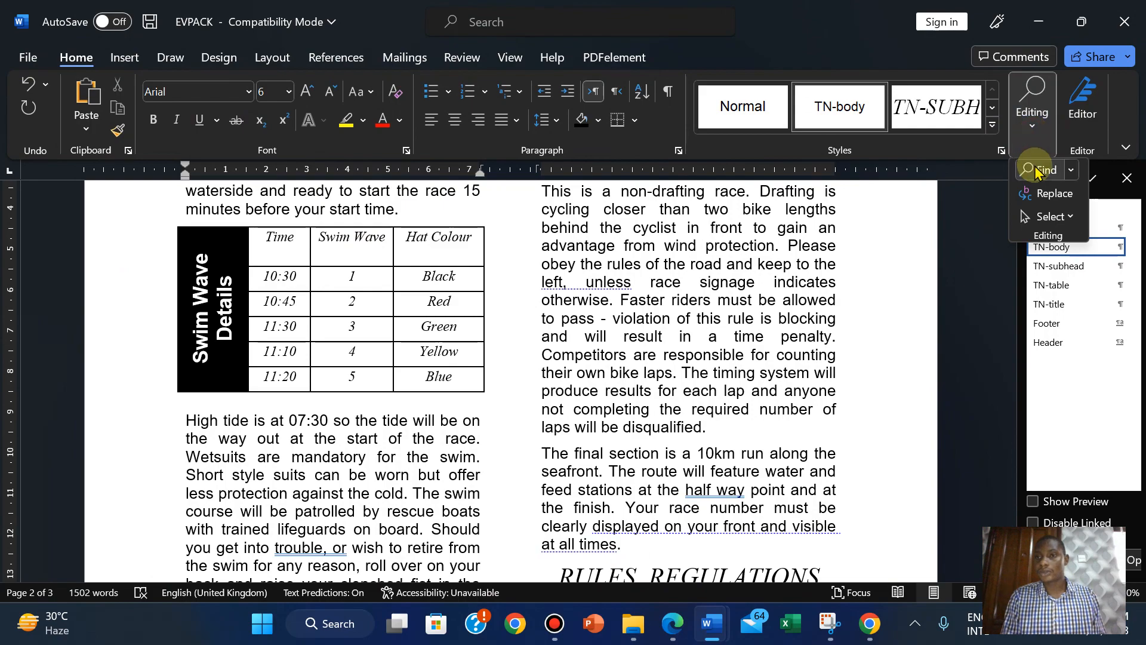
{"action": "left_click", "coordinate": [1036, 164]}
{"action": "type", "text": "ple"}
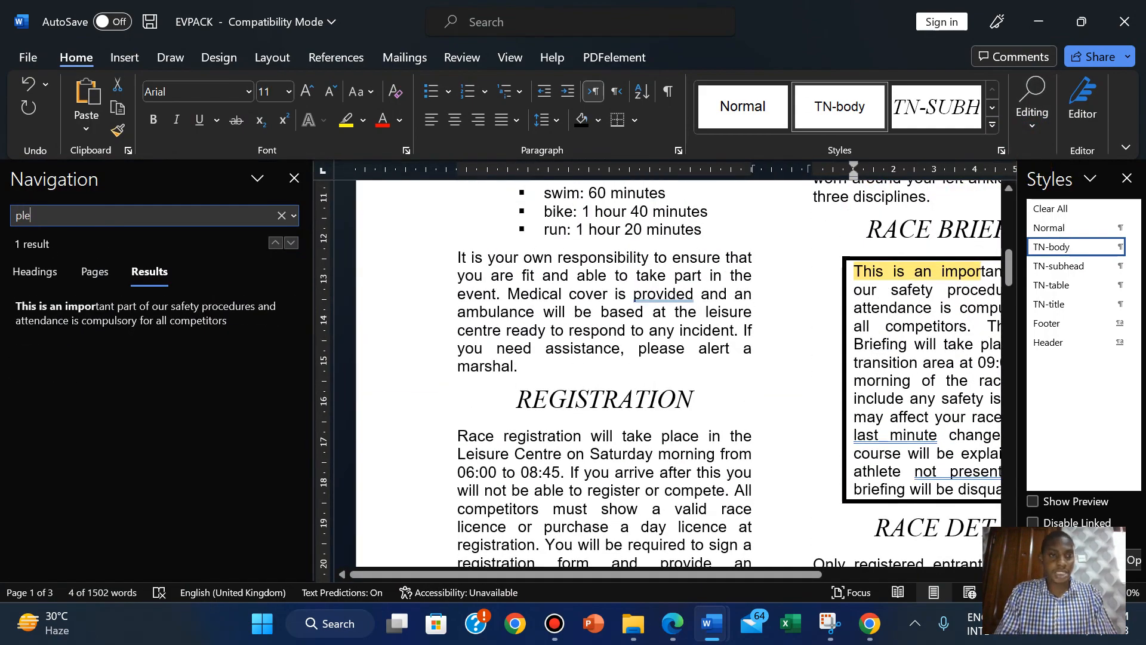
{"action": "type", "text": "ase fo"}
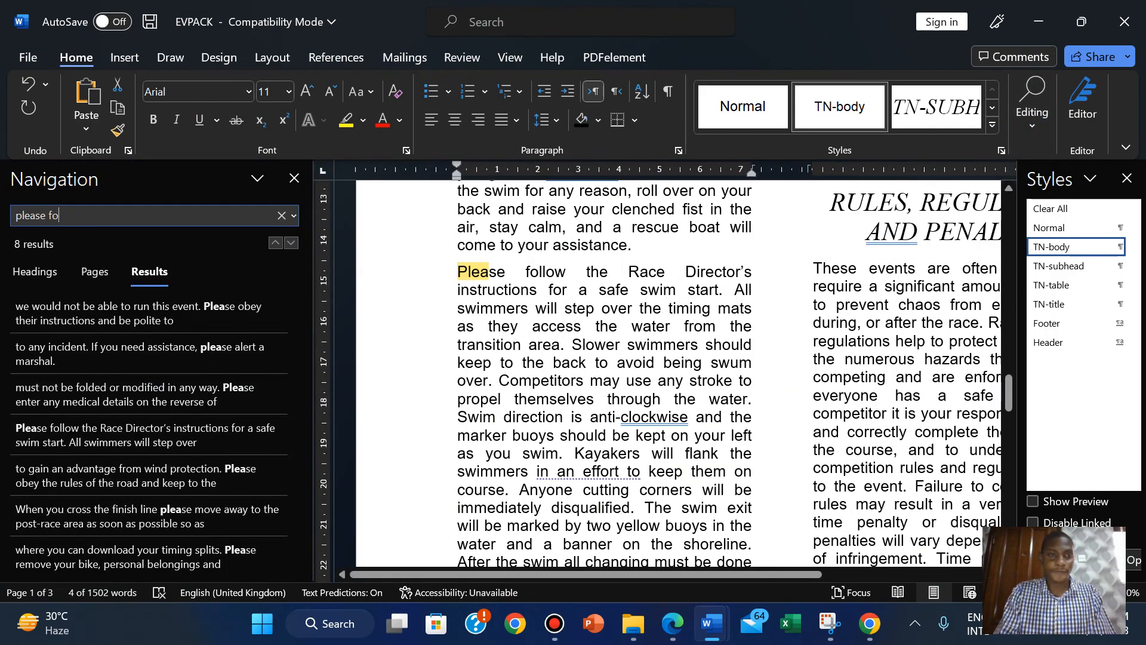
{"action": "type", "text": "llow"}
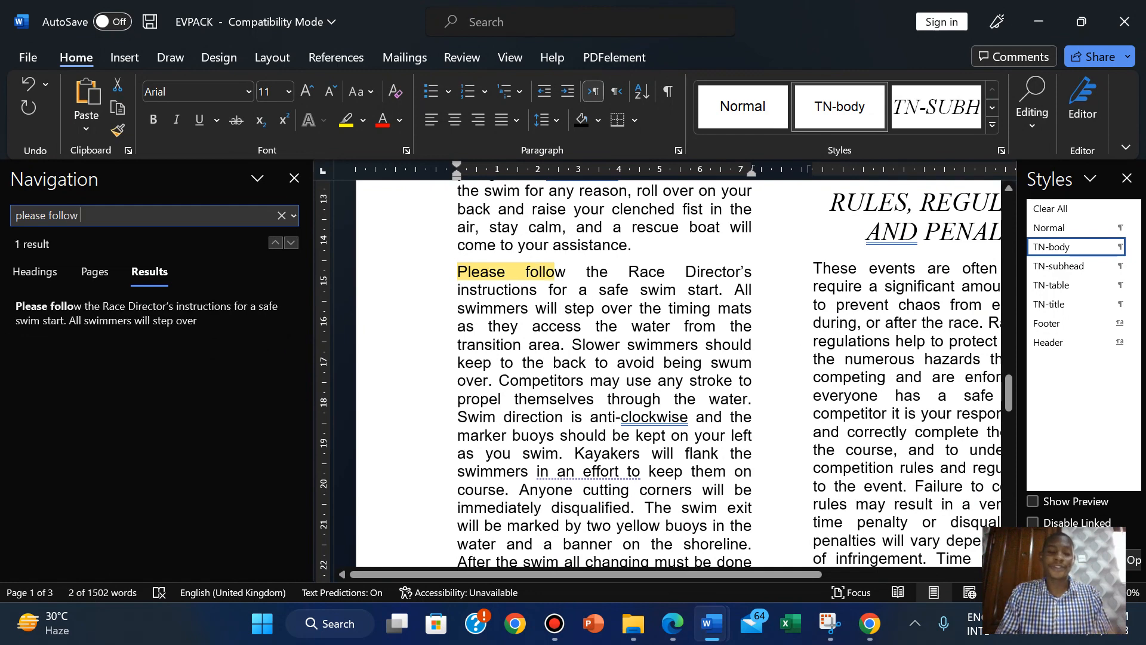
{"action": "type", "text": " the rac"}
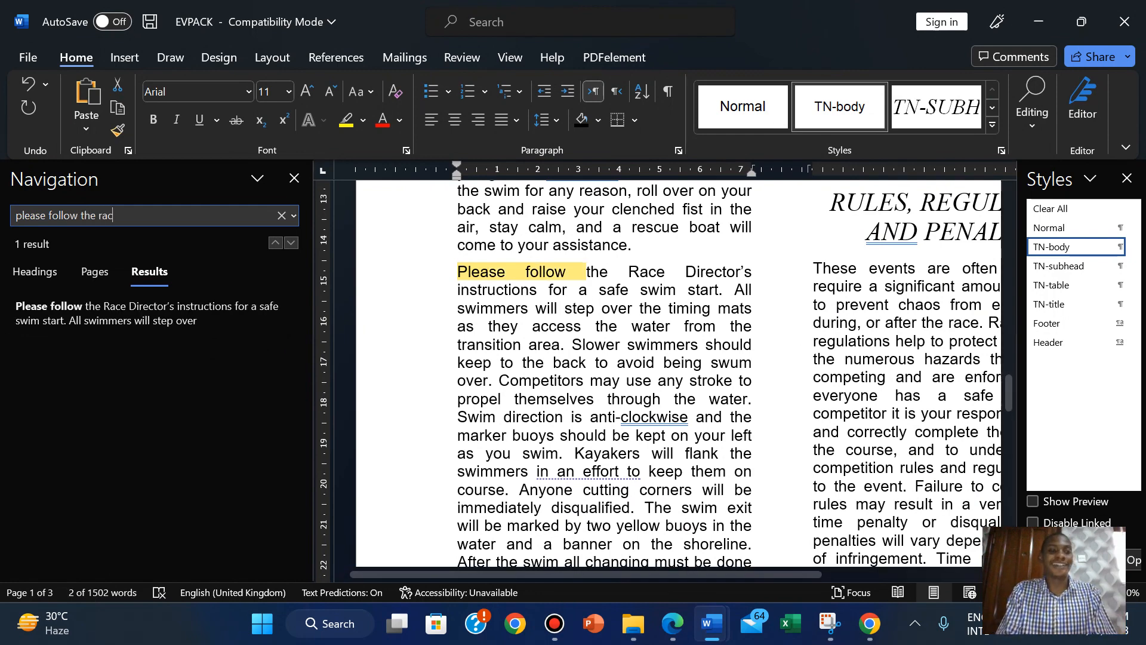
{"action": "type", "text": "e"}
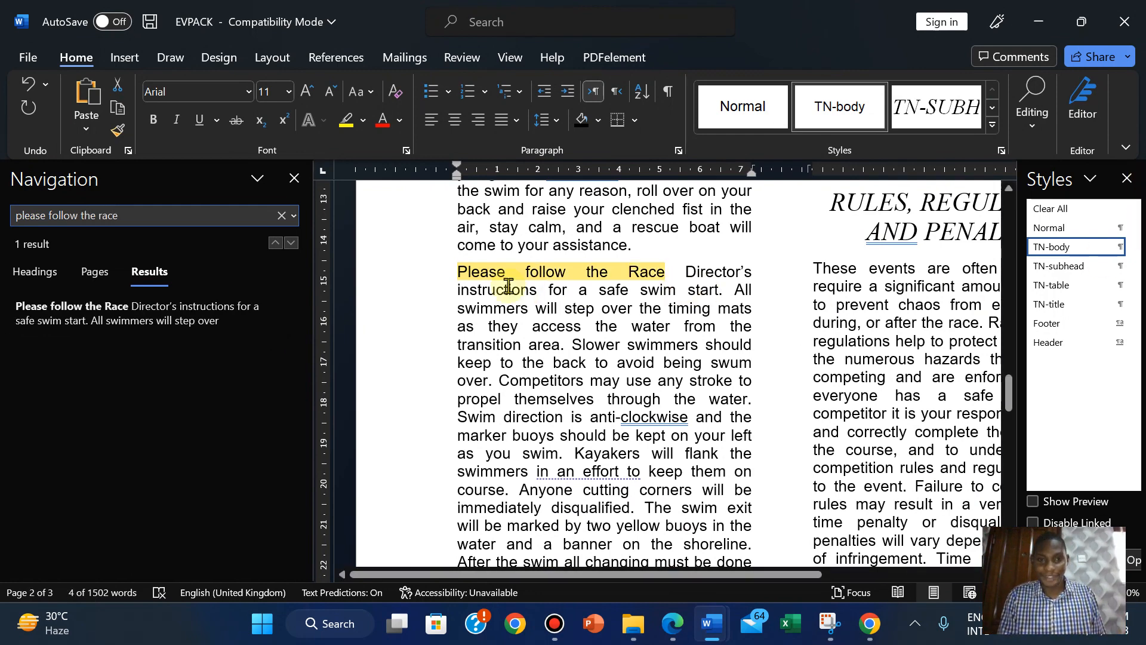
Place the insertion point before 'Please', close the search pane and view question 13.
{"action": "left_click", "coordinate": [456, 279]}
{"action": "left_click", "coordinate": [294, 182]}
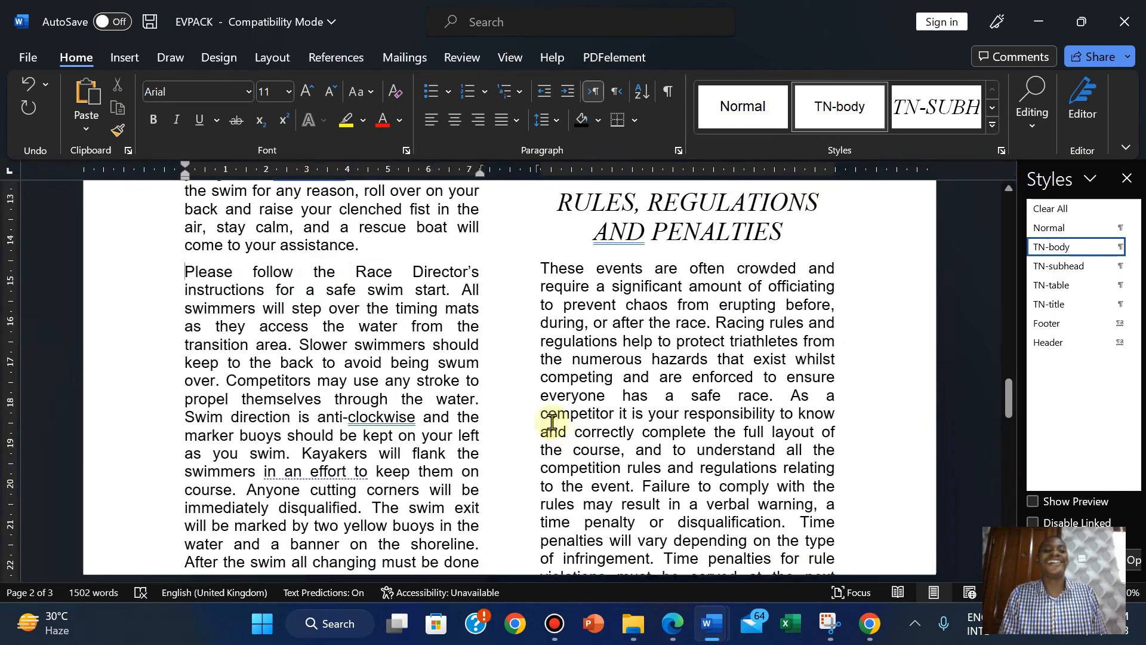
{"action": "left_click", "coordinate": [672, 626]}
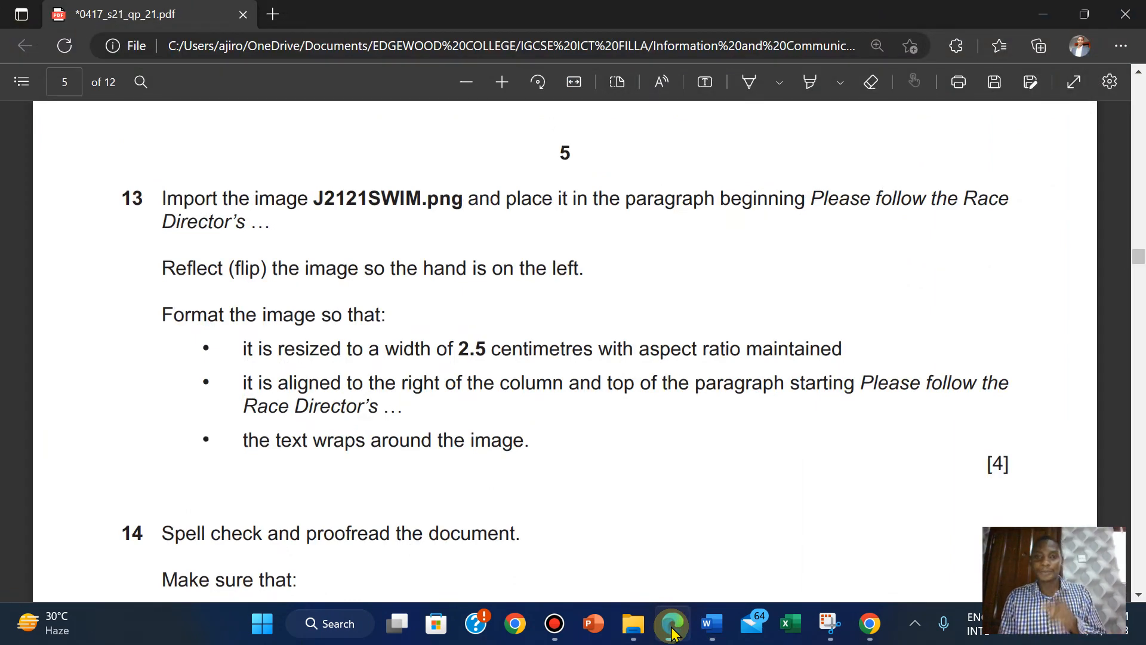
Compare question 13 in the exam paper with the EVPACK document.
{"action": "left_click", "coordinate": [672, 626]}
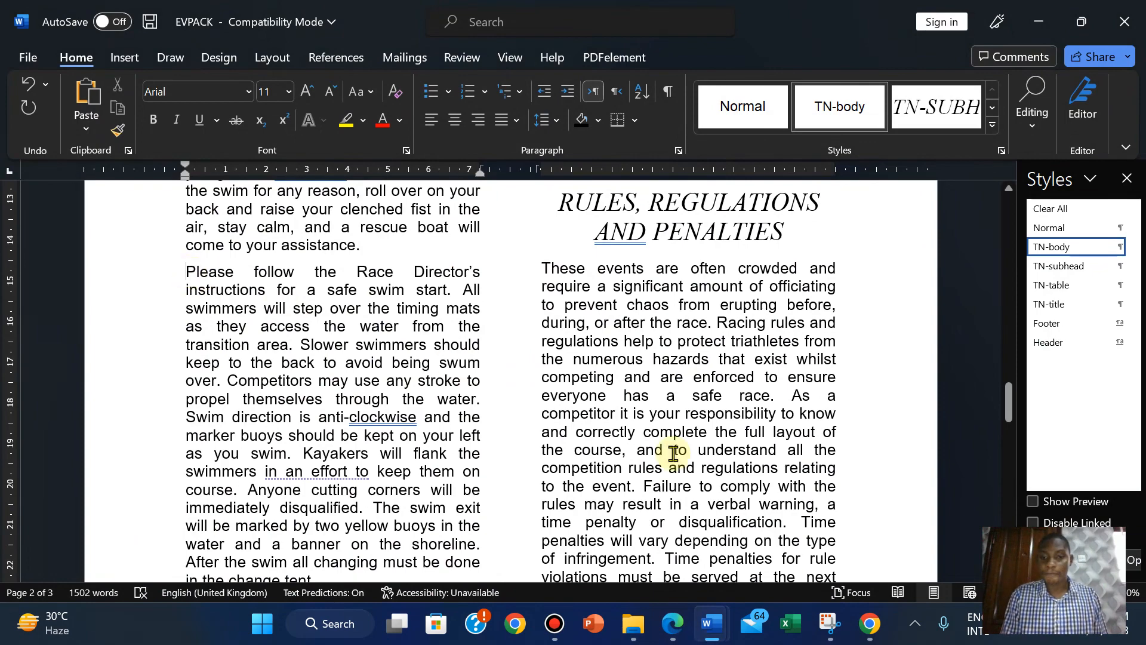
{"action": "left_click", "coordinate": [681, 625]}
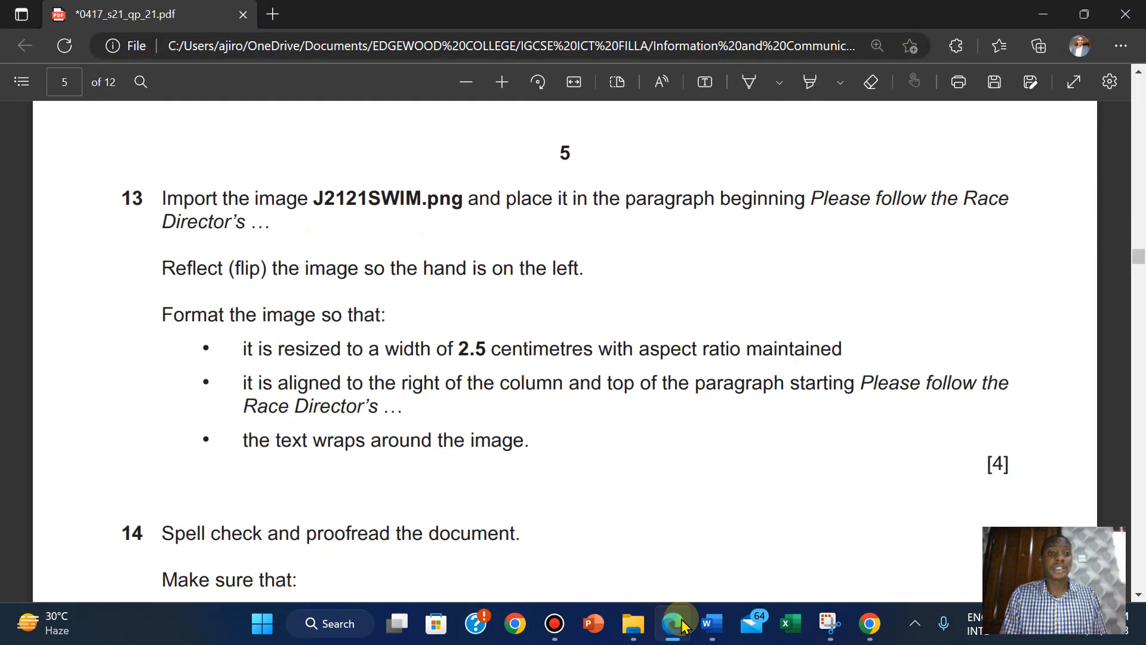
{"action": "left_click", "coordinate": [681, 625]}
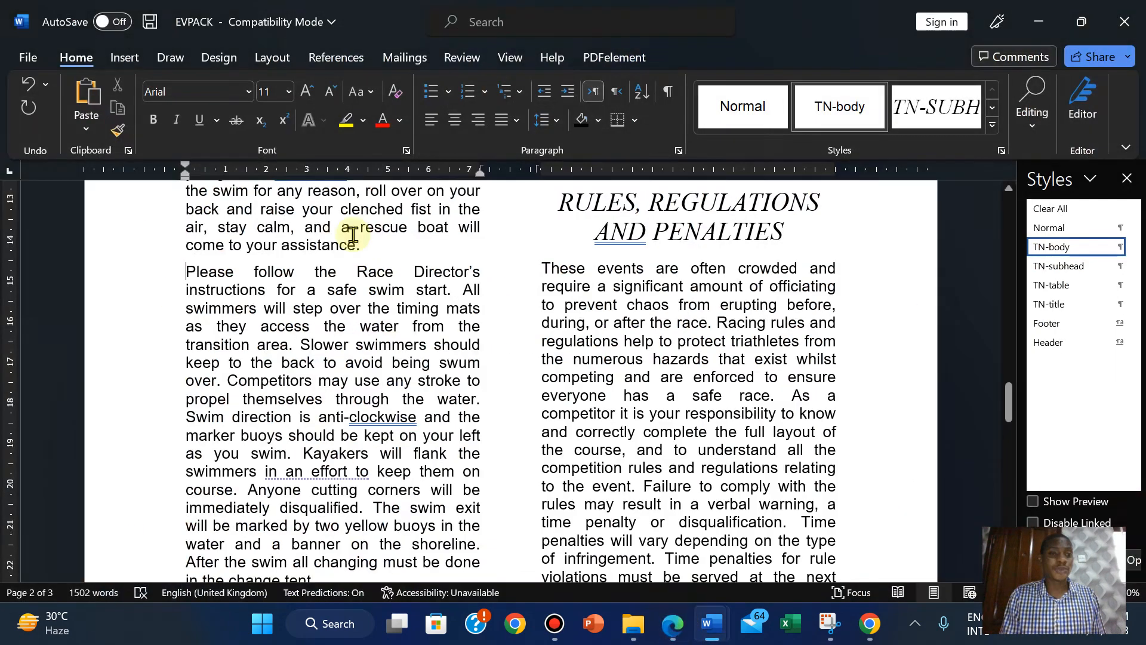
Insert the J2121SWIM picture from this device before 'Please', then recheck the picture requirements.
{"action": "left_click", "coordinate": [122, 57]}
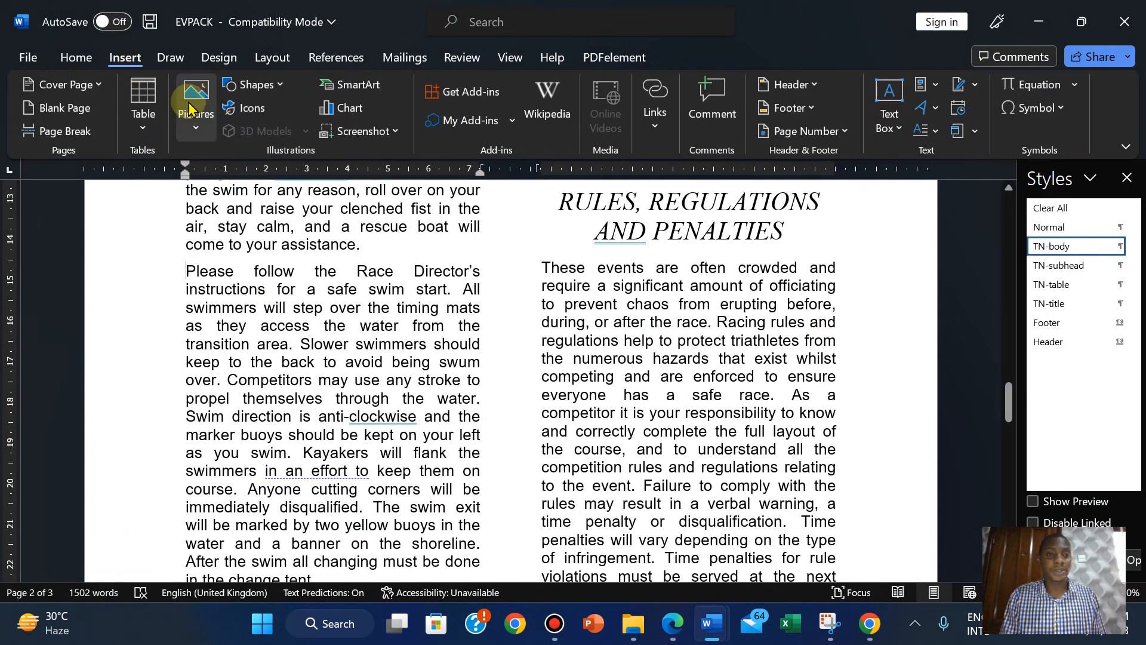
{"action": "left_click", "coordinate": [197, 127]}
{"action": "left_click", "coordinate": [226, 186]}
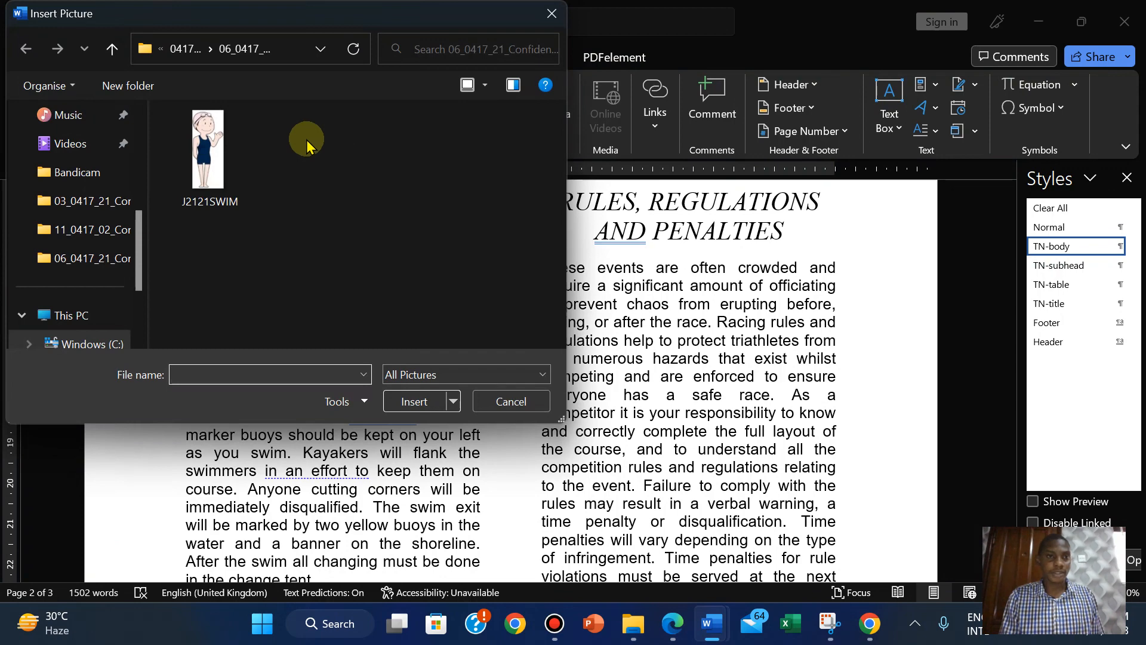
{"action": "left_click", "coordinate": [220, 152]}
{"action": "left_click", "coordinate": [411, 399]}
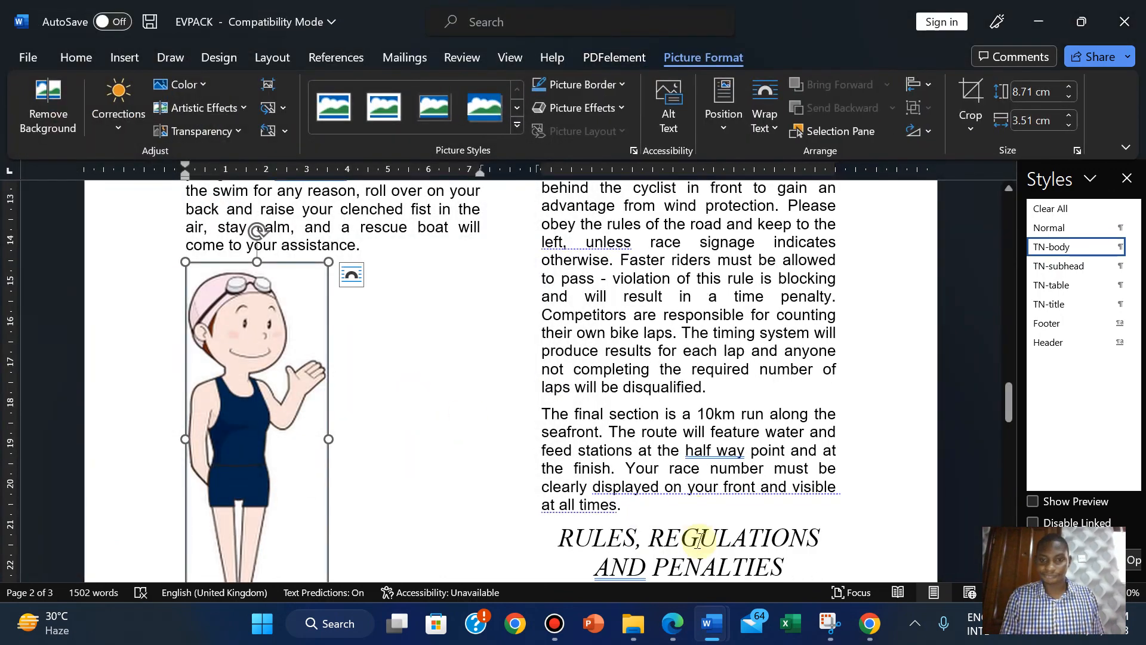
{"action": "left_click", "coordinate": [672, 625]}
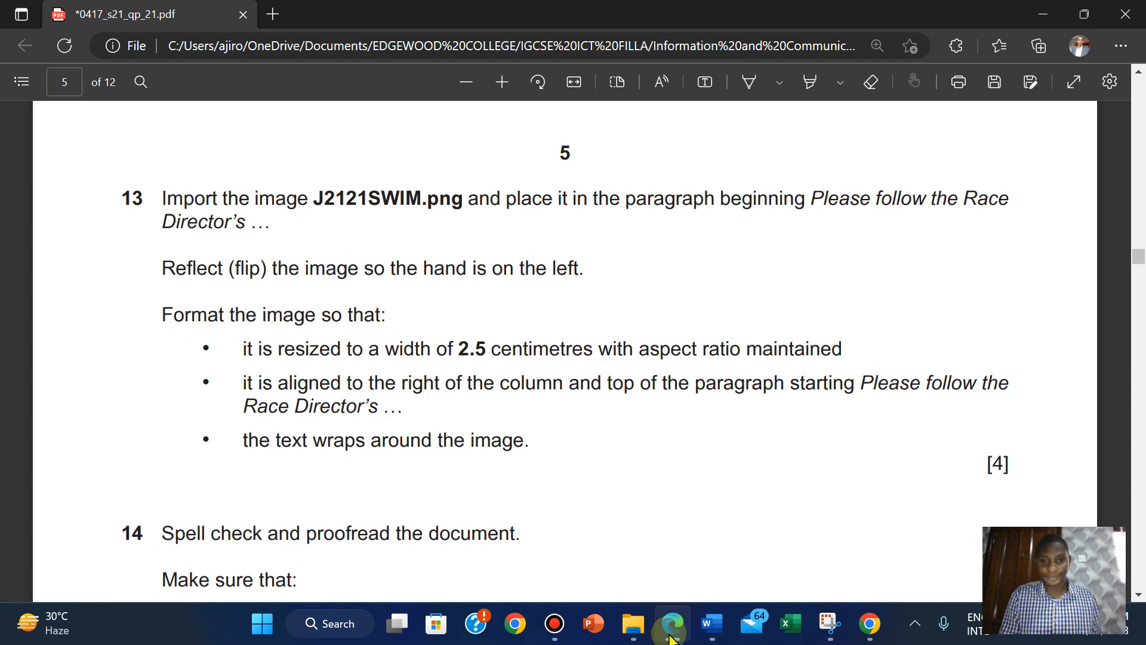
{"action": "left_click", "coordinate": [672, 638]}
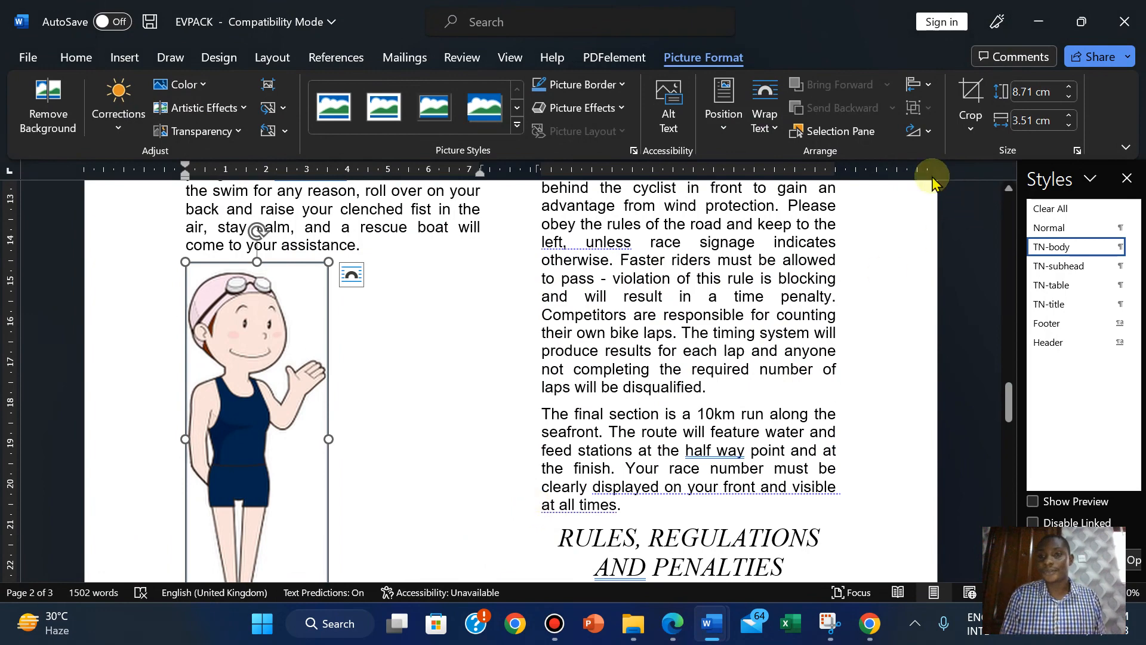
Flip the swimmer picture horizontally, then glance at the exam paper.
{"action": "left_click", "coordinate": [924, 131]}
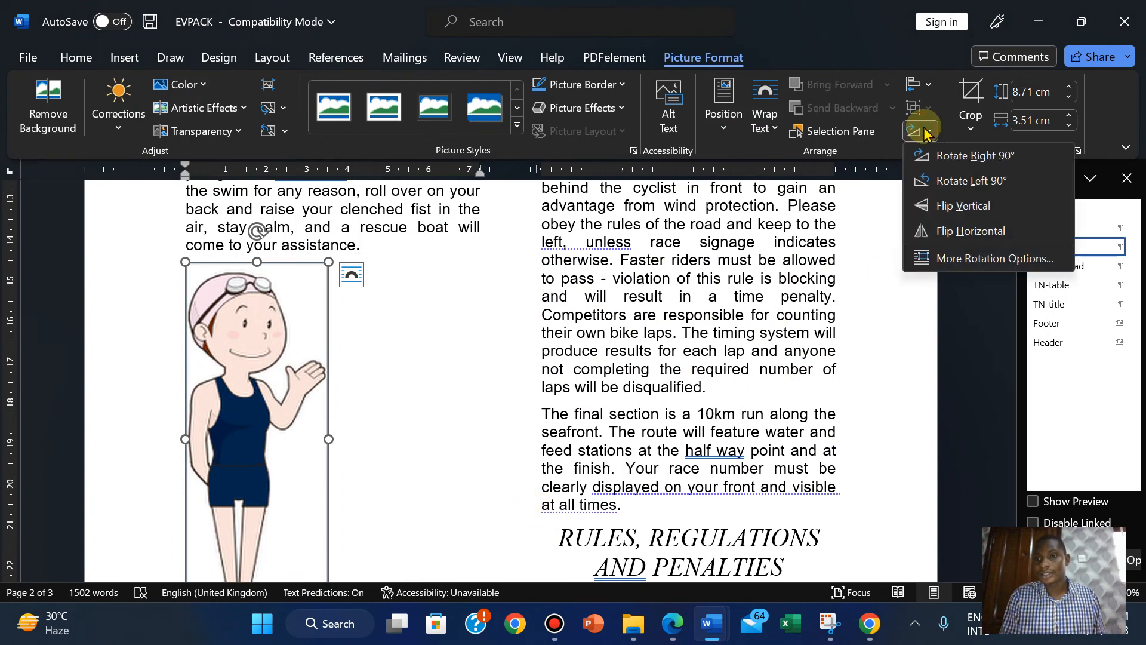
{"action": "left_click", "coordinate": [957, 230]}
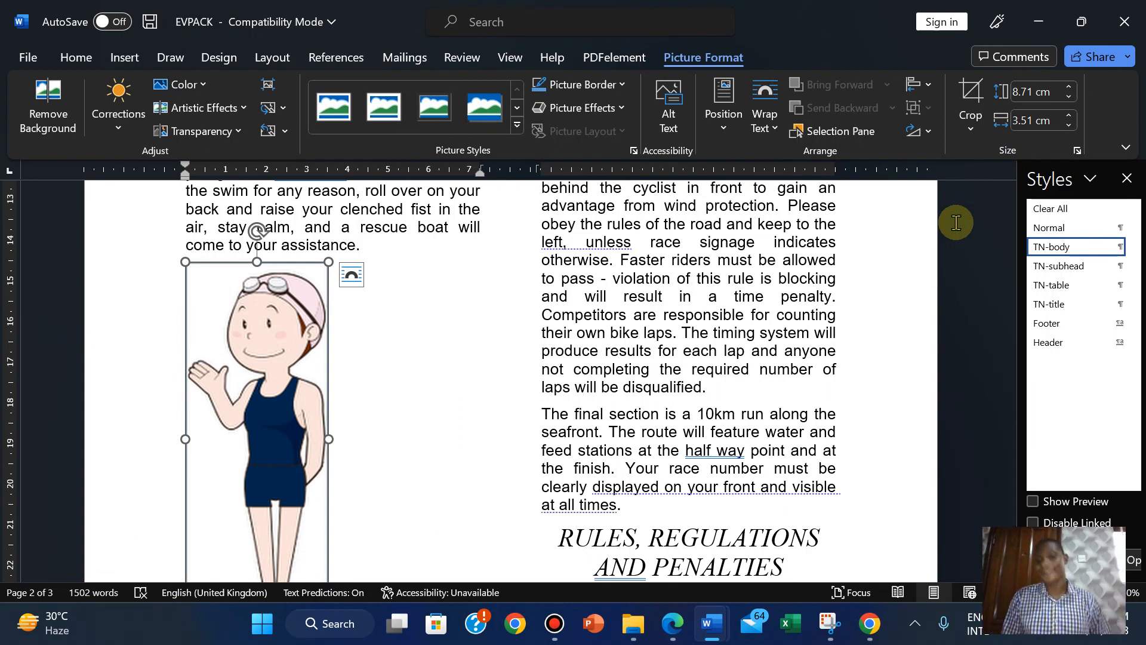
{"action": "left_click", "coordinate": [675, 626]}
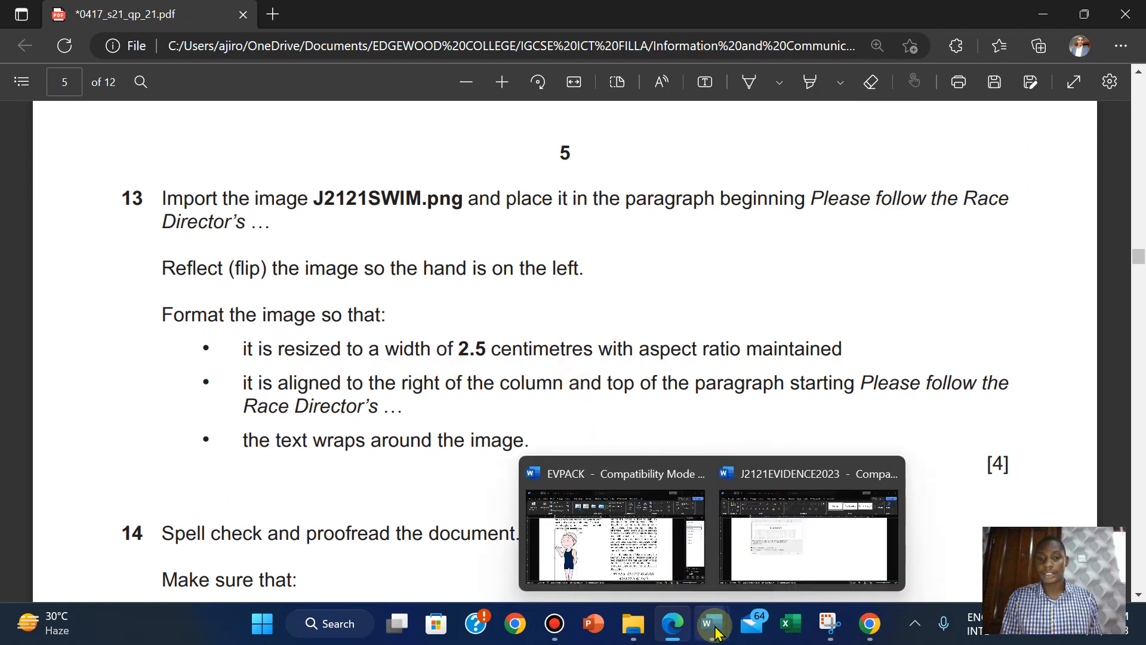
Step the picture width down to 2.5 cm, so the height scales to 6.21 cm.
{"action": "left_click", "coordinate": [656, 537]}
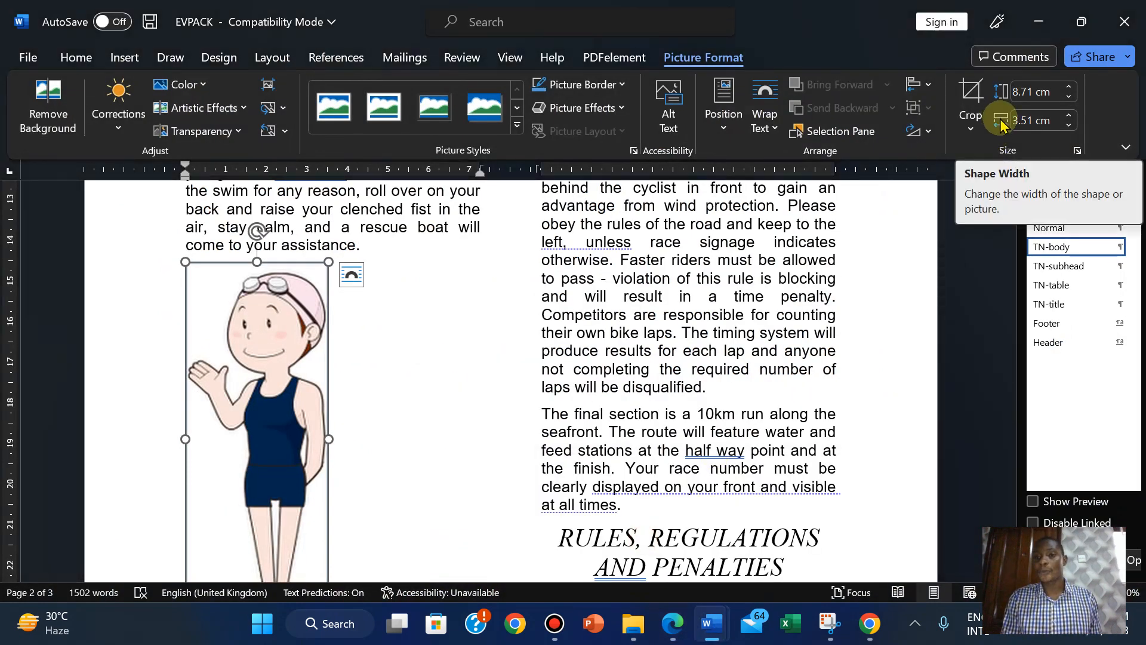
{"action": "left_click", "coordinate": [1069, 125]}
{"action": "left_click", "coordinate": [1069, 126]}
{"action": "left_click", "coordinate": [1069, 126]}
{"action": "left_click", "coordinate": [1068, 126]}
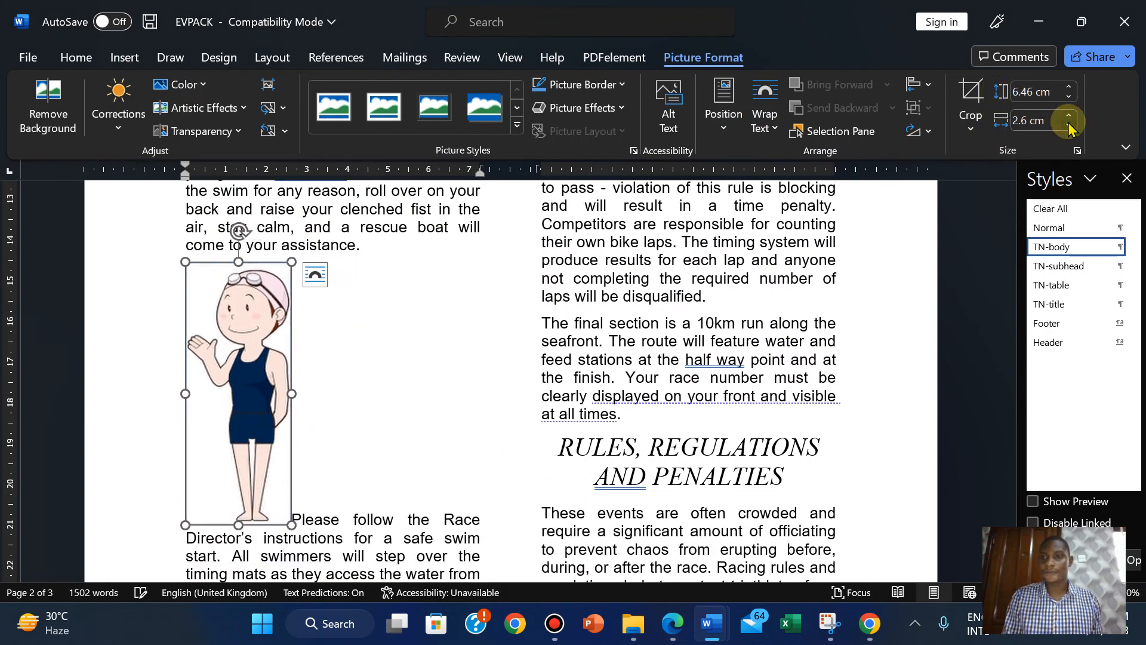
{"action": "left_click", "coordinate": [1069, 127]}
{"action": "left_click", "coordinate": [1069, 126]}
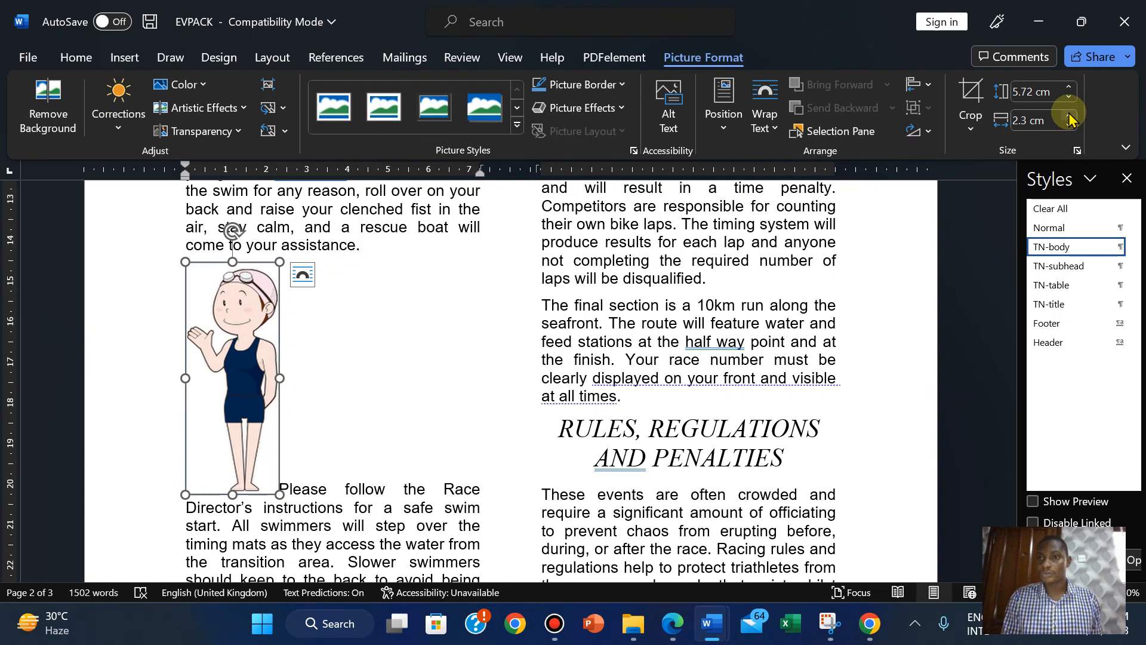
{"action": "left_click", "coordinate": [1069, 117]}
{"action": "left_click", "coordinate": [1069, 116]}
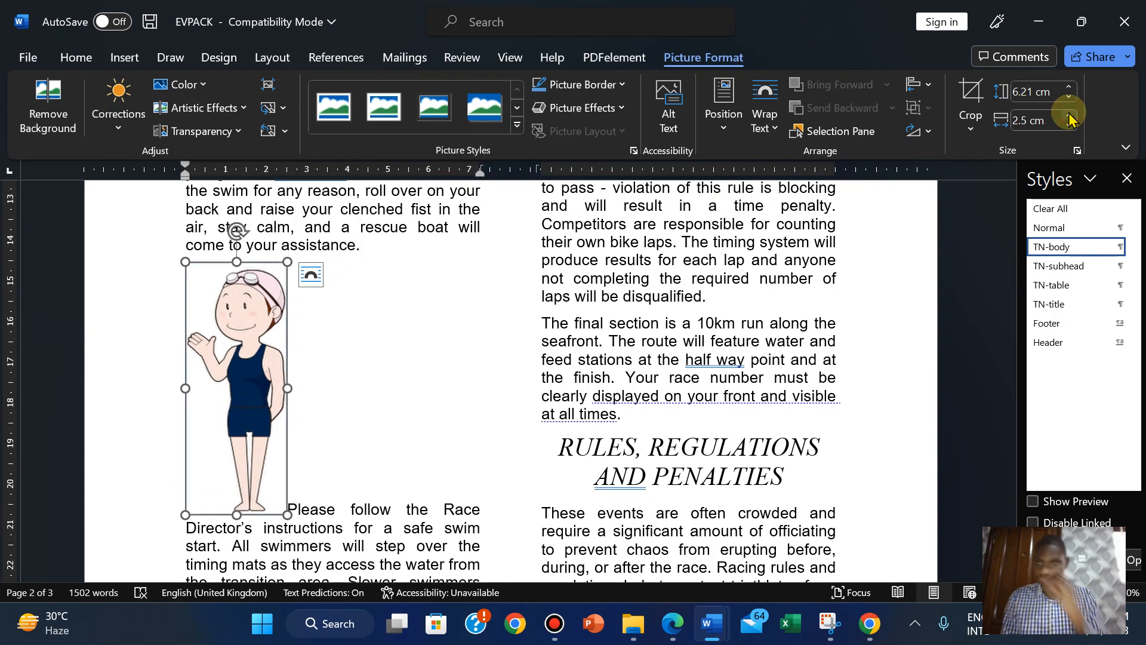
{"action": "left_click", "coordinate": [674, 621]}
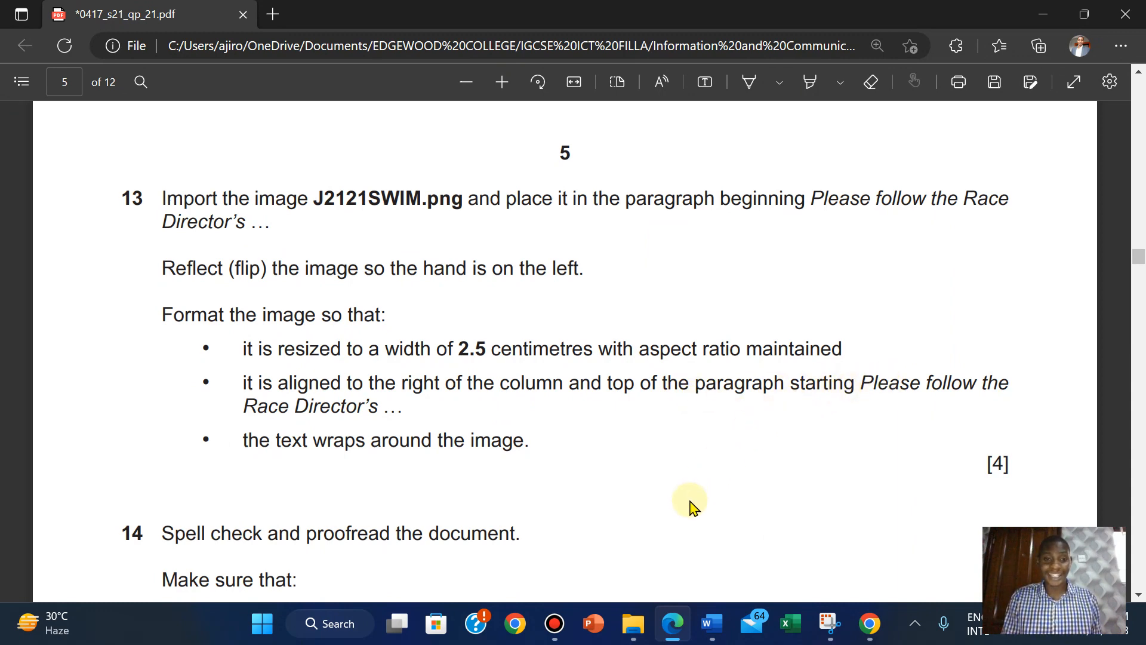
Move the swimmer picture to the column's right edge at the paragraph top.
{"action": "mouse_move", "coordinate": [710, 624]}
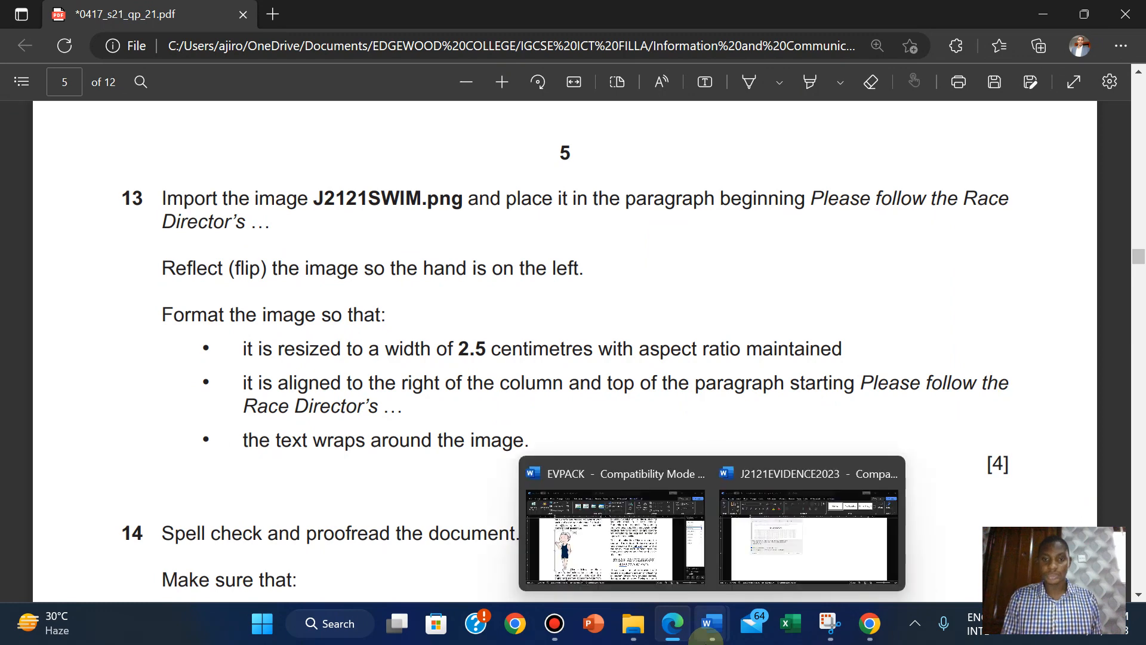
{"action": "left_click", "coordinate": [595, 556]}
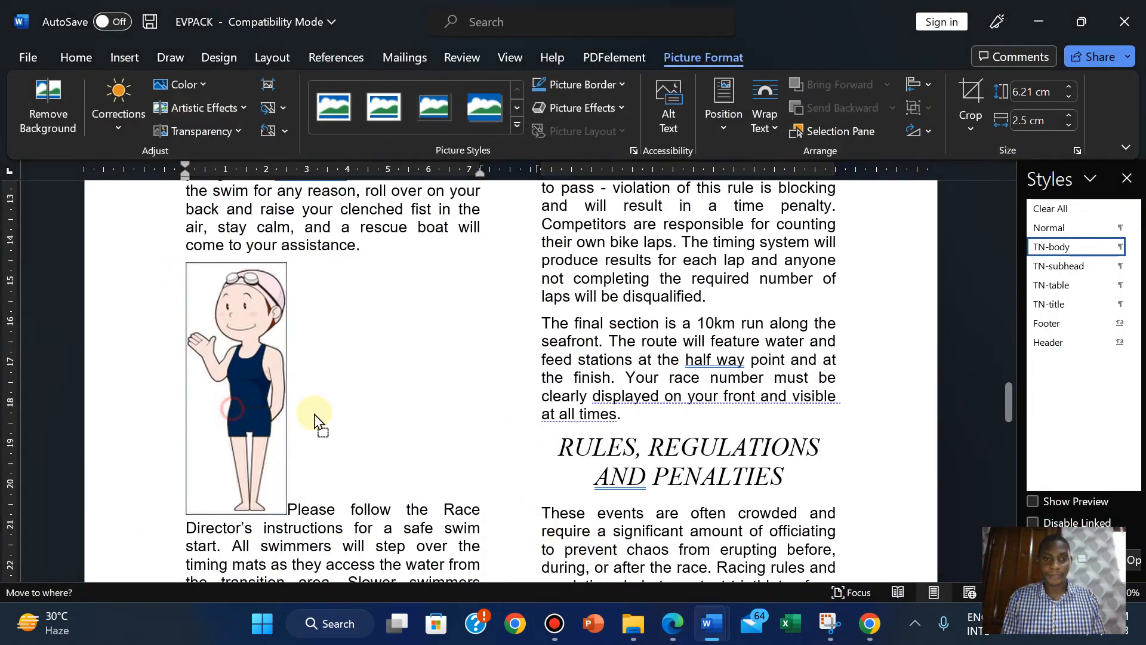
{"action": "left_click_drag", "start_coordinate": [302, 410], "coordinate": [478, 406]}
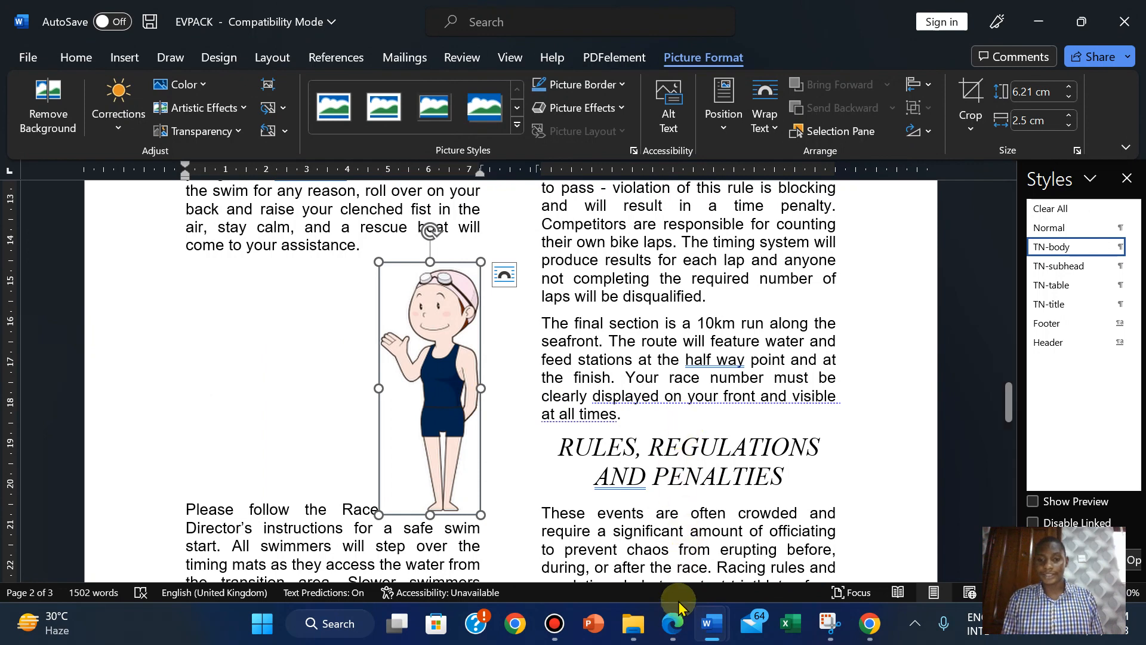
{"action": "left_click", "coordinate": [674, 624]}
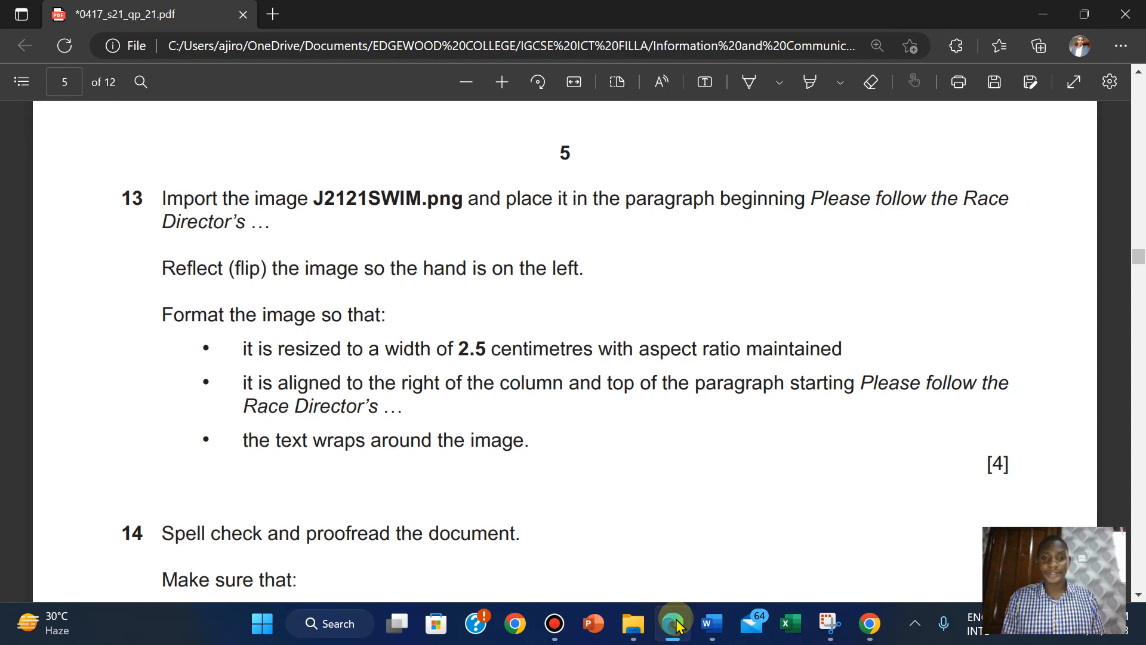
Set the picture's text wrapping to Tight and recheck question 13.
{"action": "left_click", "coordinate": [711, 624]}
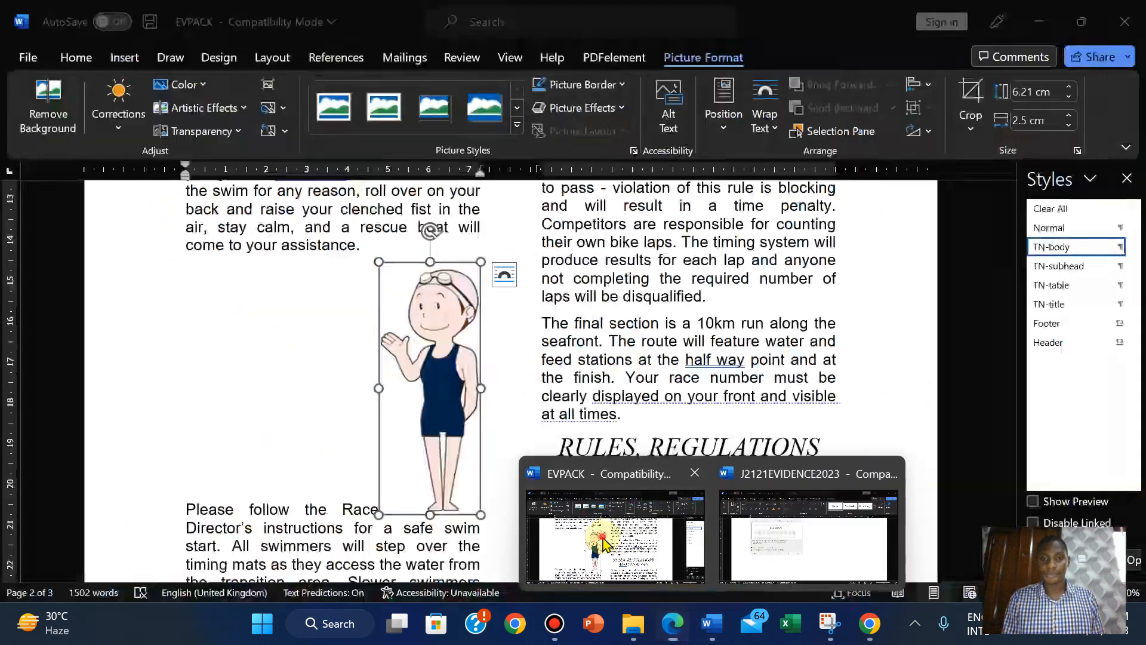
{"action": "left_click", "coordinate": [615, 540]}
{"action": "left_click", "coordinate": [764, 120]}
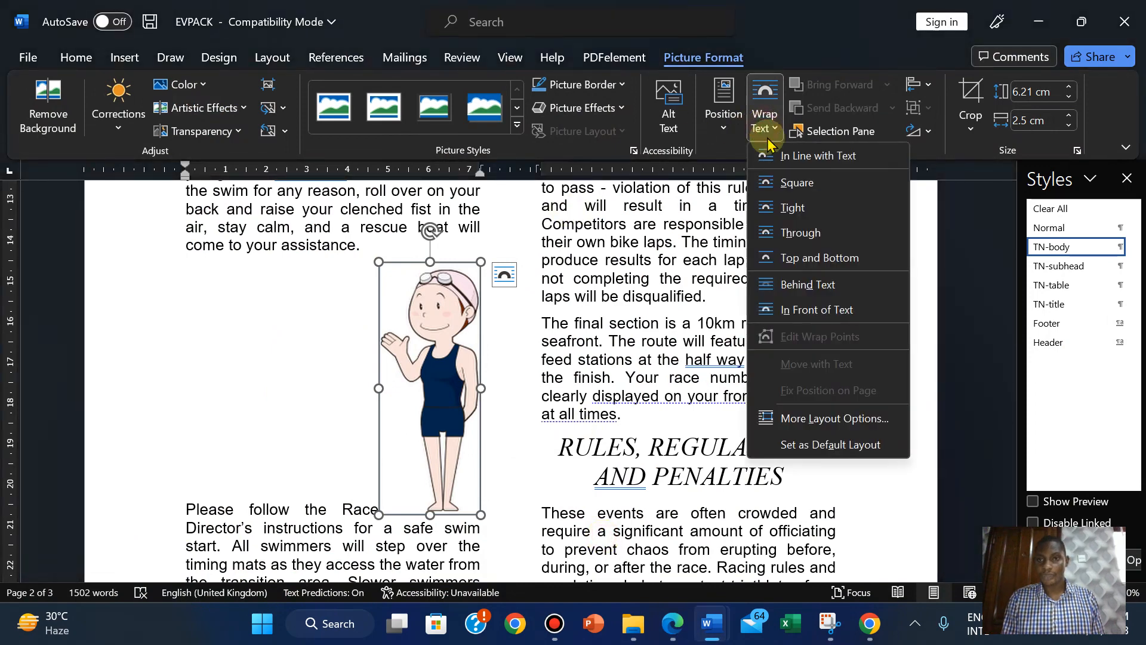
{"action": "left_click", "coordinate": [787, 207]}
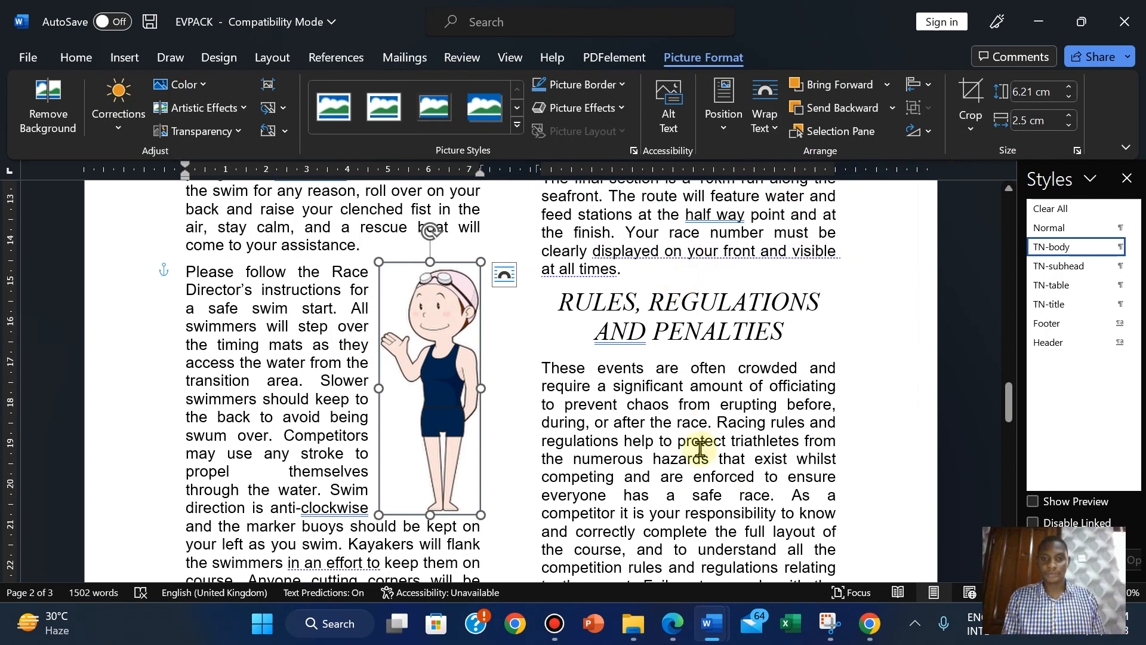
{"action": "left_click", "coordinate": [671, 624]}
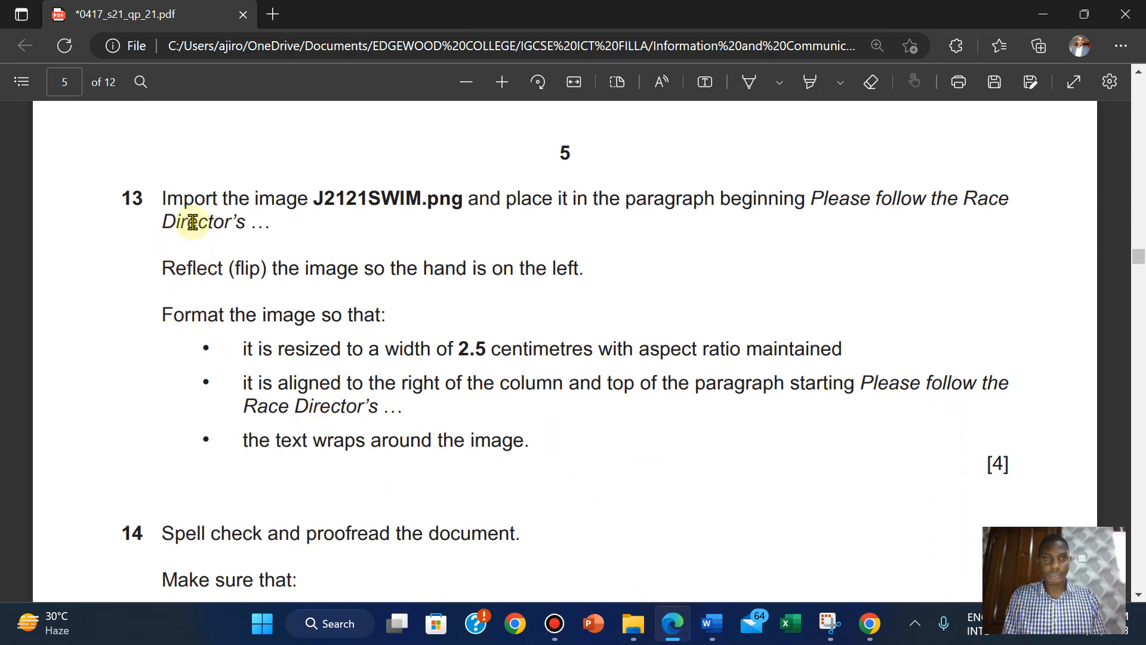
Highlight question 13 in green, scroll to question 14's checklist, and return to EVPACK.
{"action": "left_click_drag", "start_coordinate": [161, 198], "coordinate": [1002, 464]}
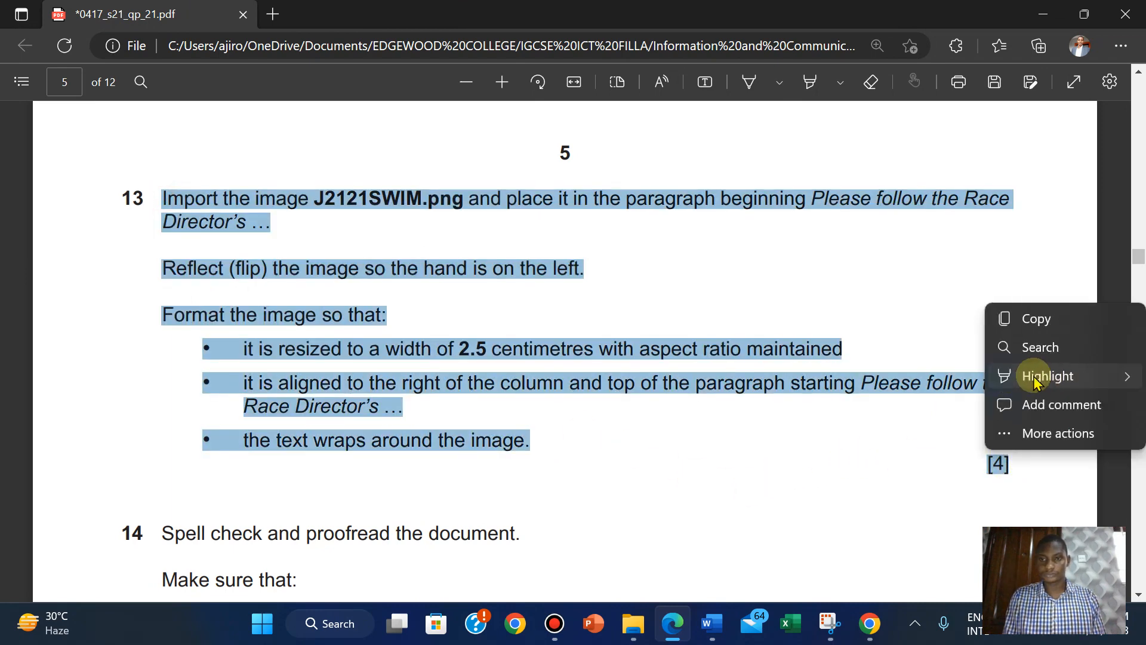
{"action": "mouse_move", "coordinate": [1002, 376]}
{"action": "left_click", "coordinate": [889, 403]}
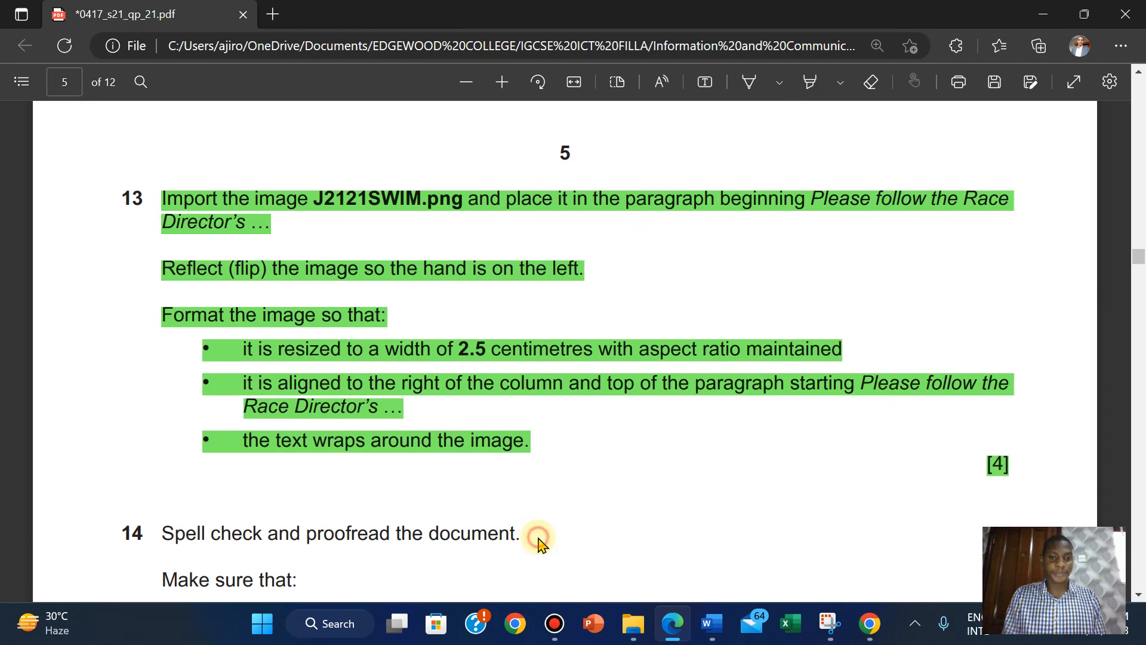
{"action": "scroll", "coordinate": [538, 545], "scroll_direction": "down", "scroll_amount": 5}
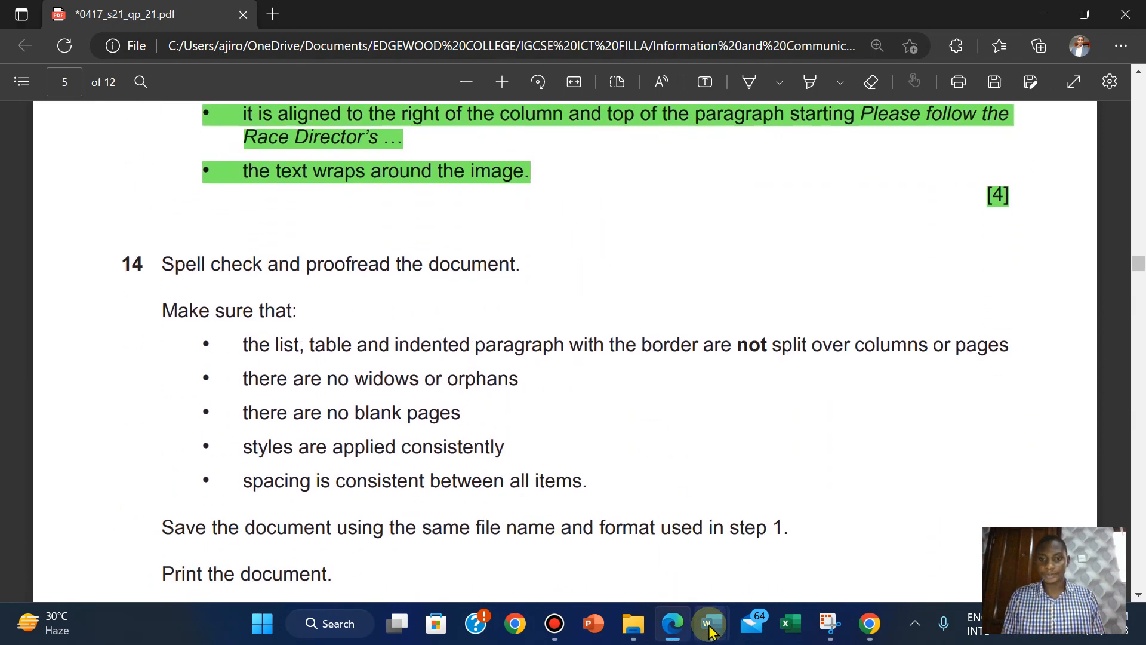
{"action": "mouse_move", "coordinate": [710, 630]}
{"action": "left_click", "coordinate": [629, 543]}
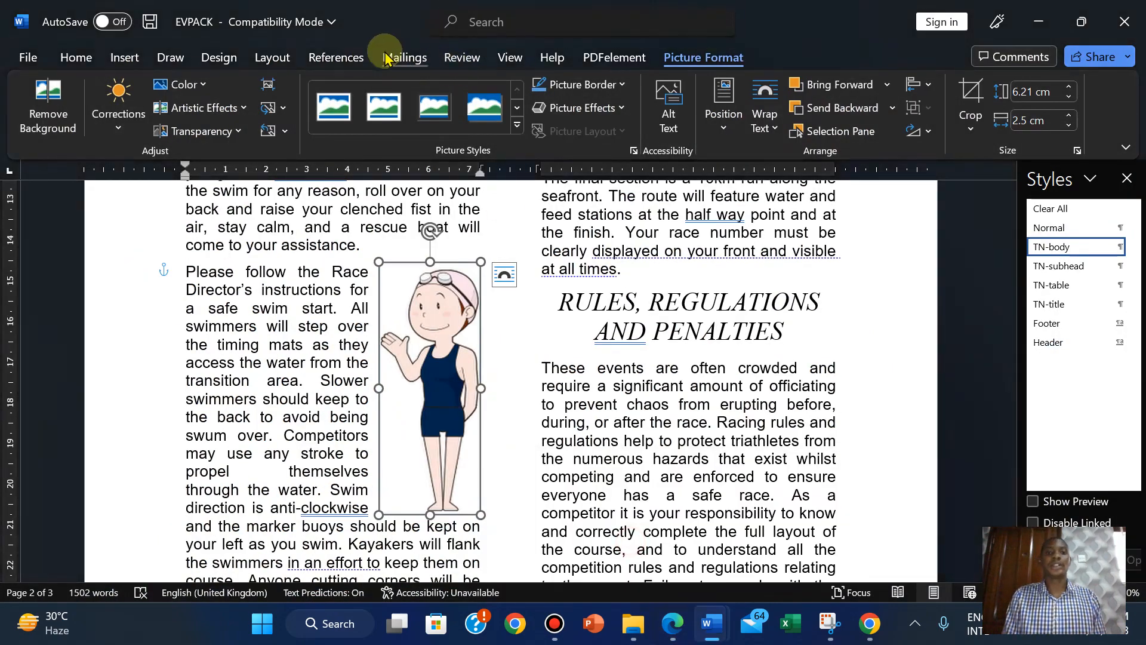
Run the Editor check and ignore the 'not present' and clockwise comma grammar suggestions.
{"action": "left_click", "coordinate": [465, 56]}
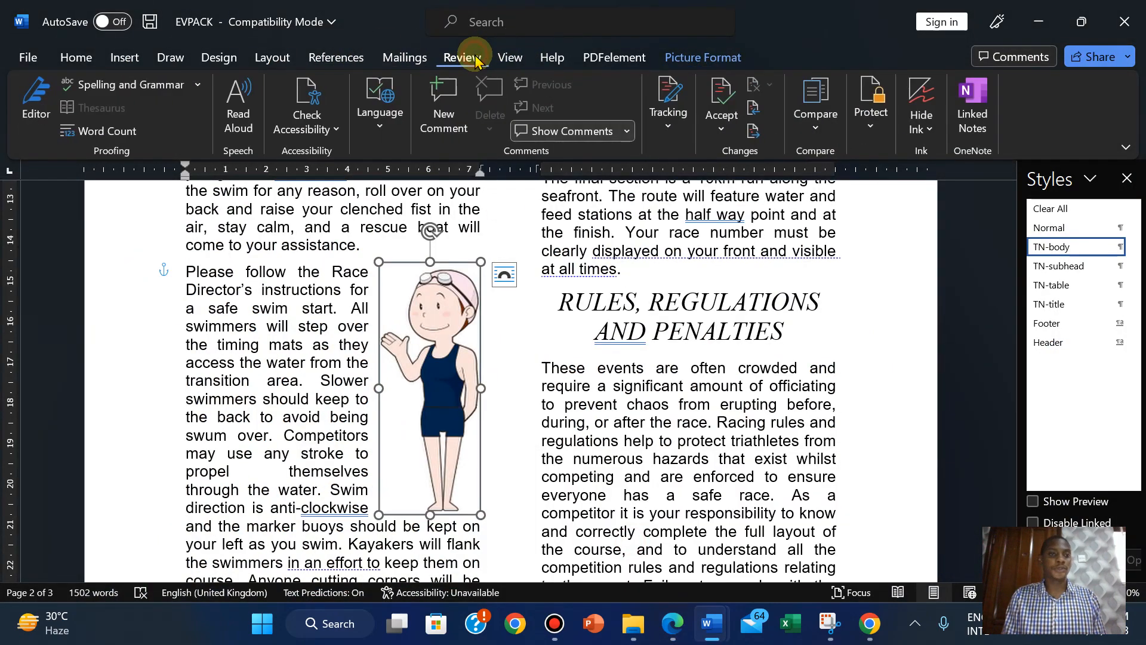
{"action": "left_click", "coordinate": [132, 86]}
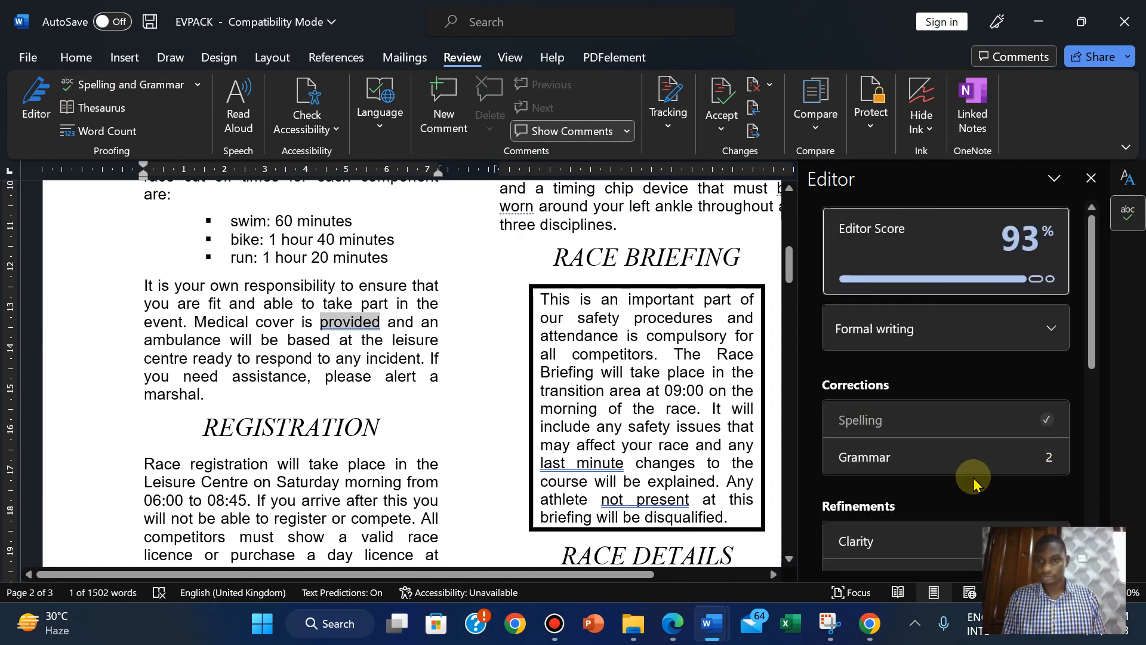
{"action": "left_click", "coordinate": [944, 465]}
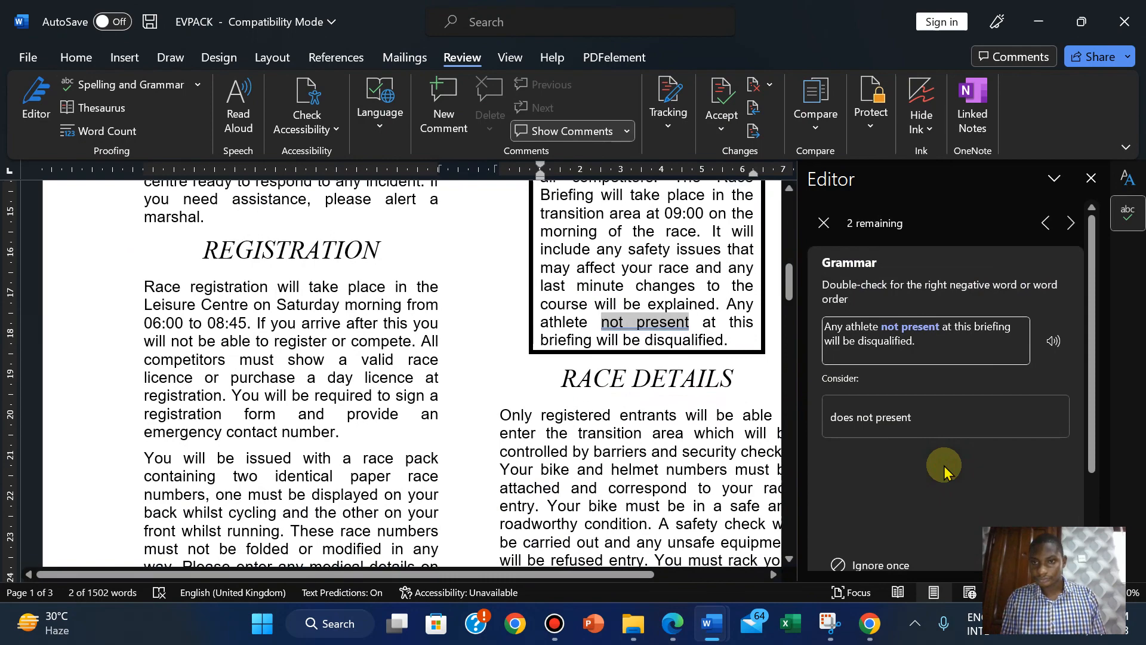
{"action": "left_click", "coordinate": [879, 565]}
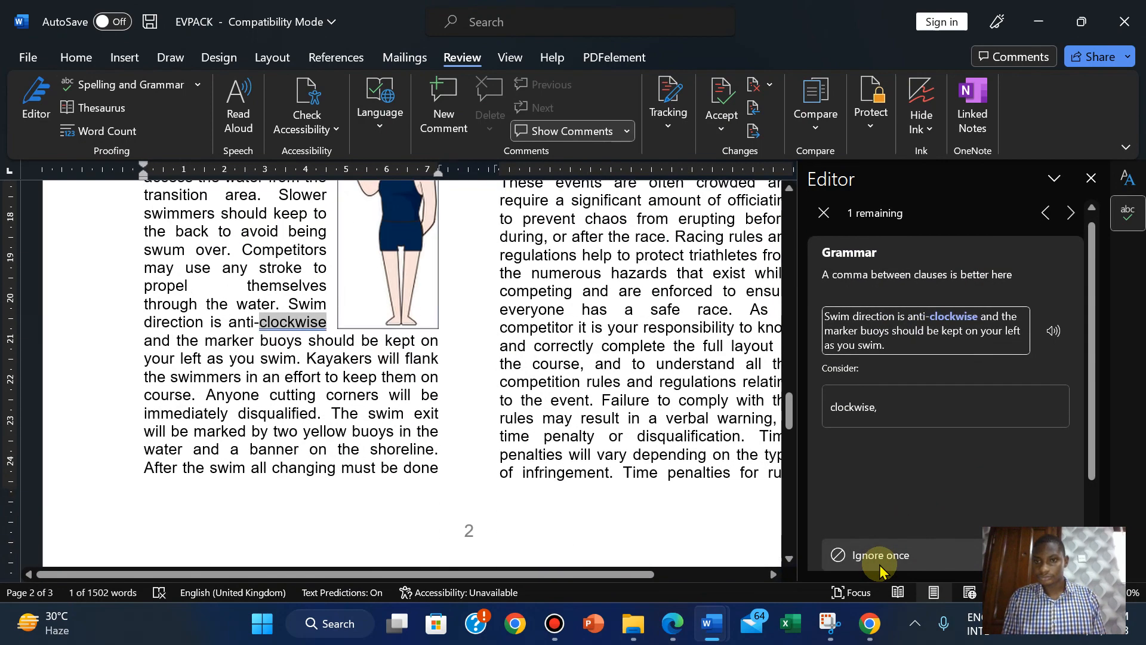
{"action": "left_click", "coordinate": [880, 566]}
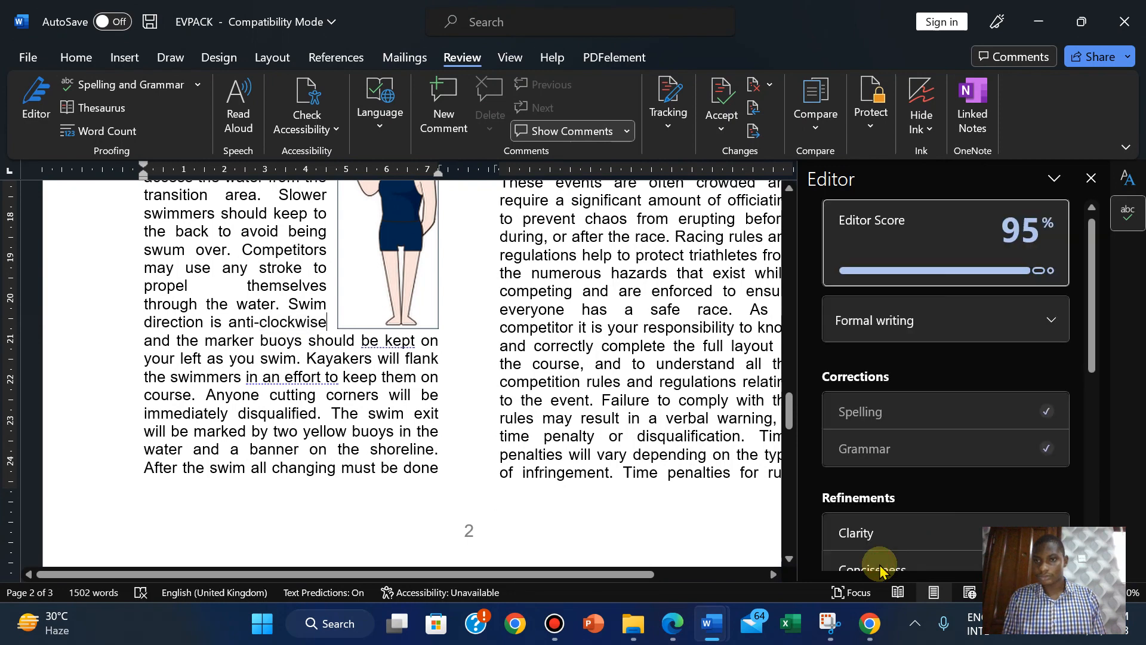
{"action": "left_click_drag", "start_coordinate": [1096, 313], "coordinate": [1105, 384]}
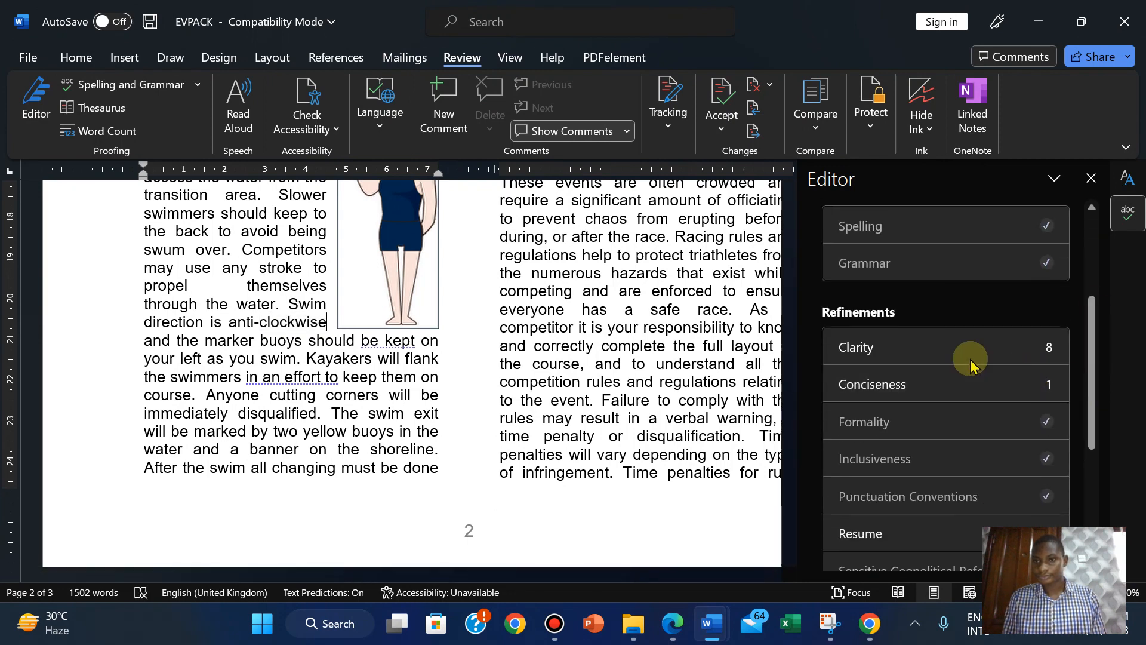
Ignore all seven clarity suggestions, from 'be kept' through 'be worn' to 'be patrolled'.
{"action": "left_click", "coordinate": [942, 353]}
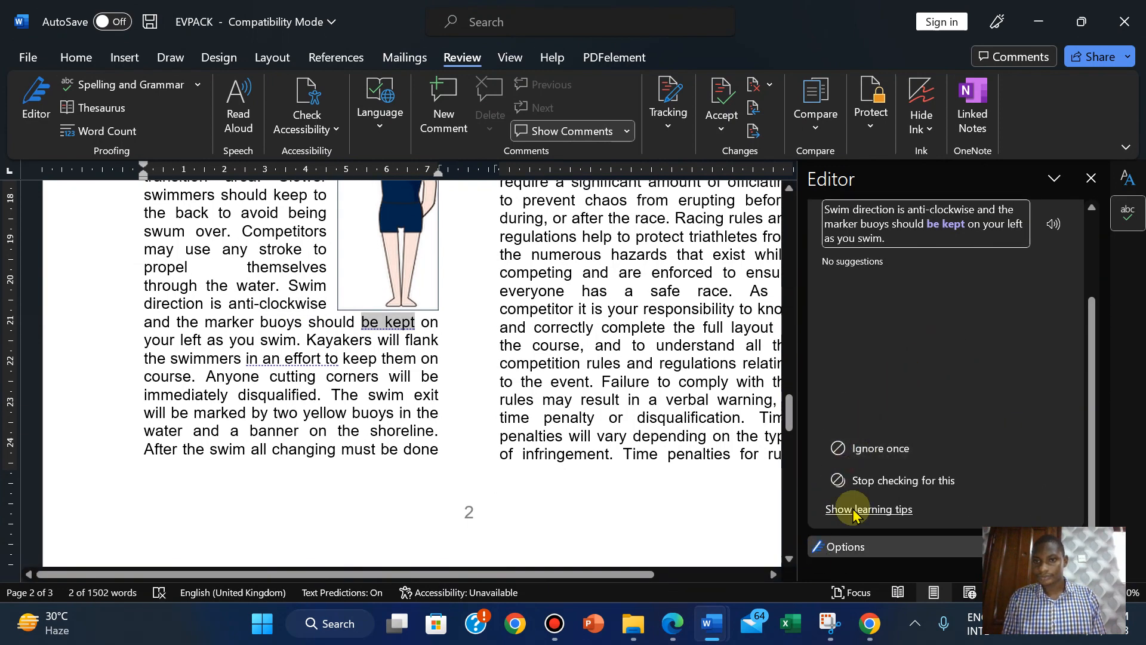
{"action": "left_click", "coordinate": [867, 456]}
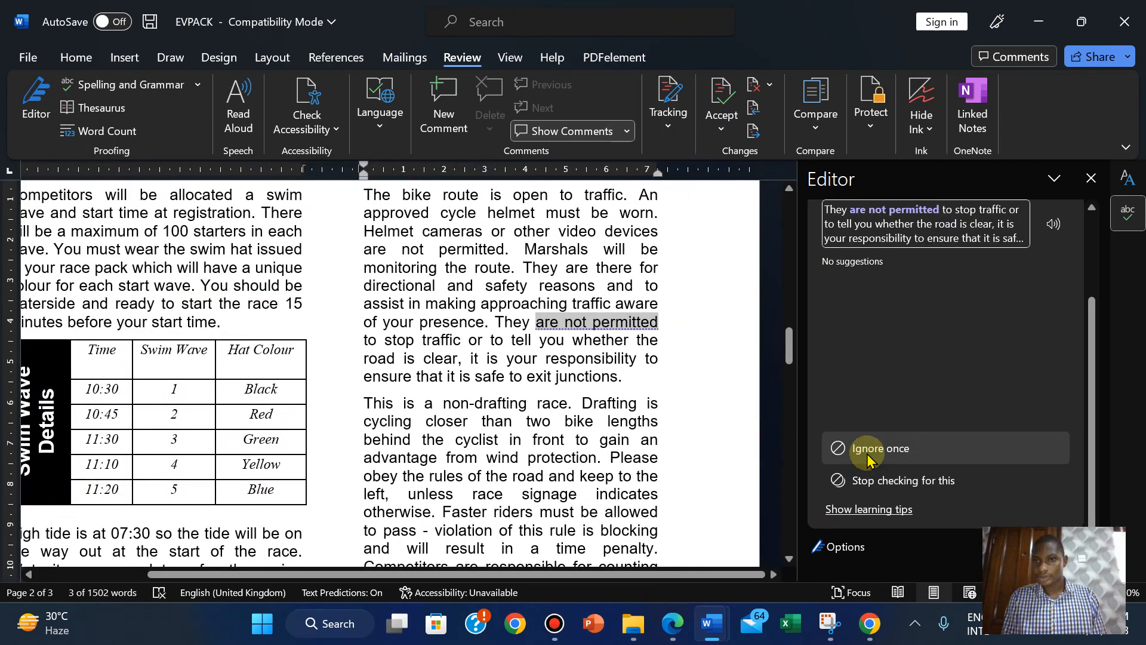
{"action": "left_click", "coordinate": [867, 456]}
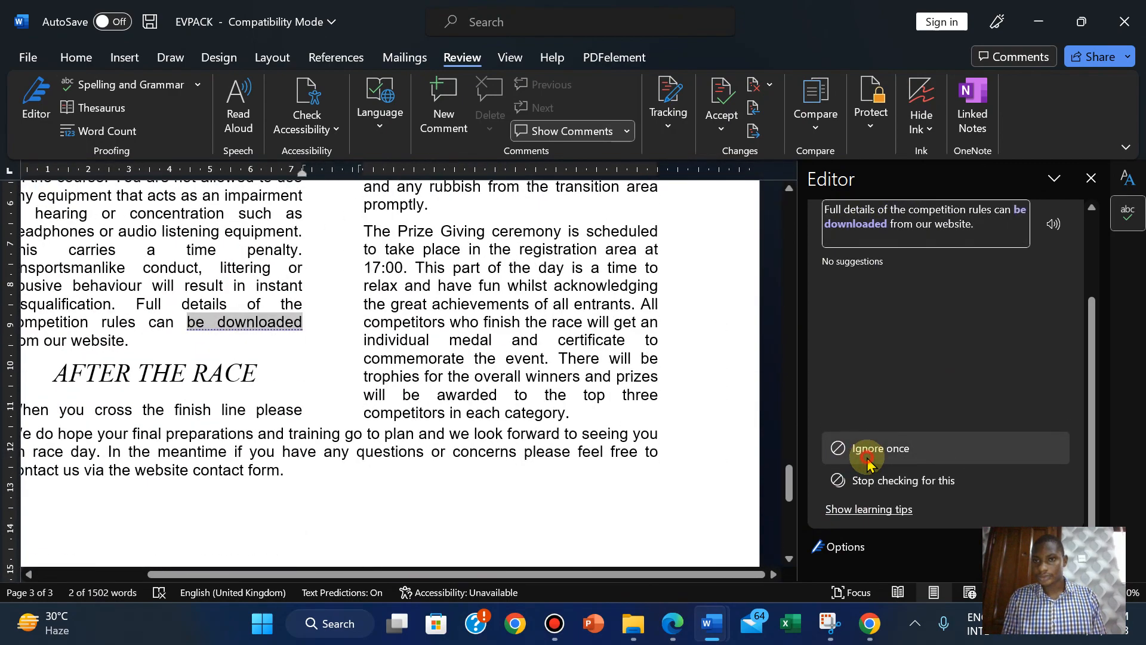
{"action": "left_click", "coordinate": [867, 456]}
{"action": "left_click", "coordinate": [867, 457]}
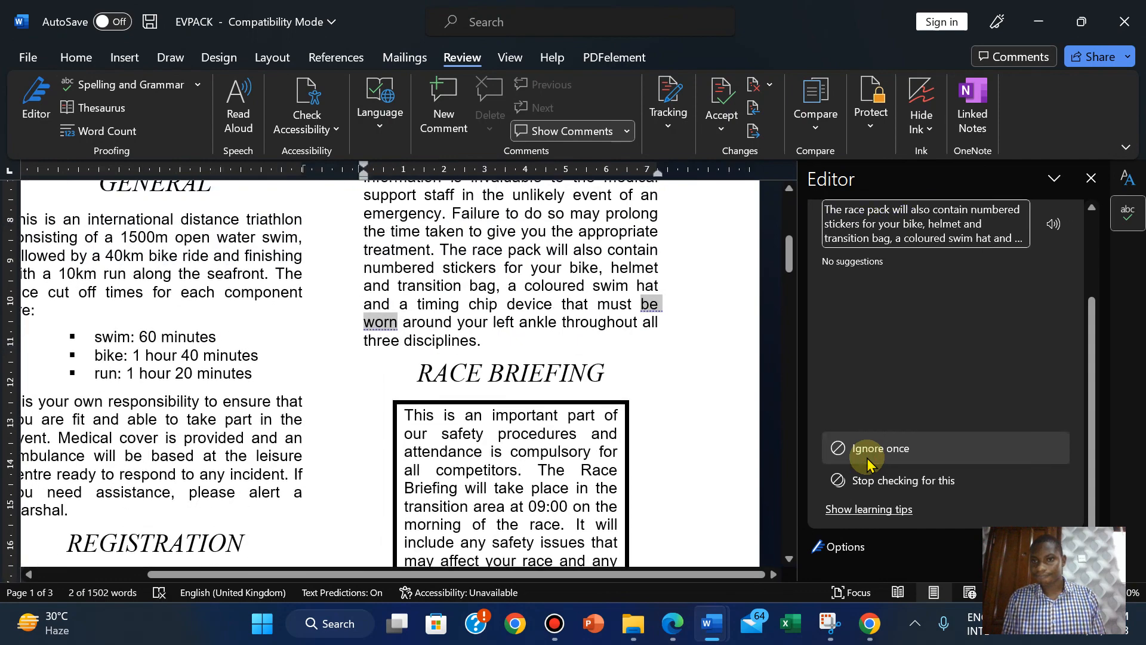
{"action": "left_click", "coordinate": [867, 457]}
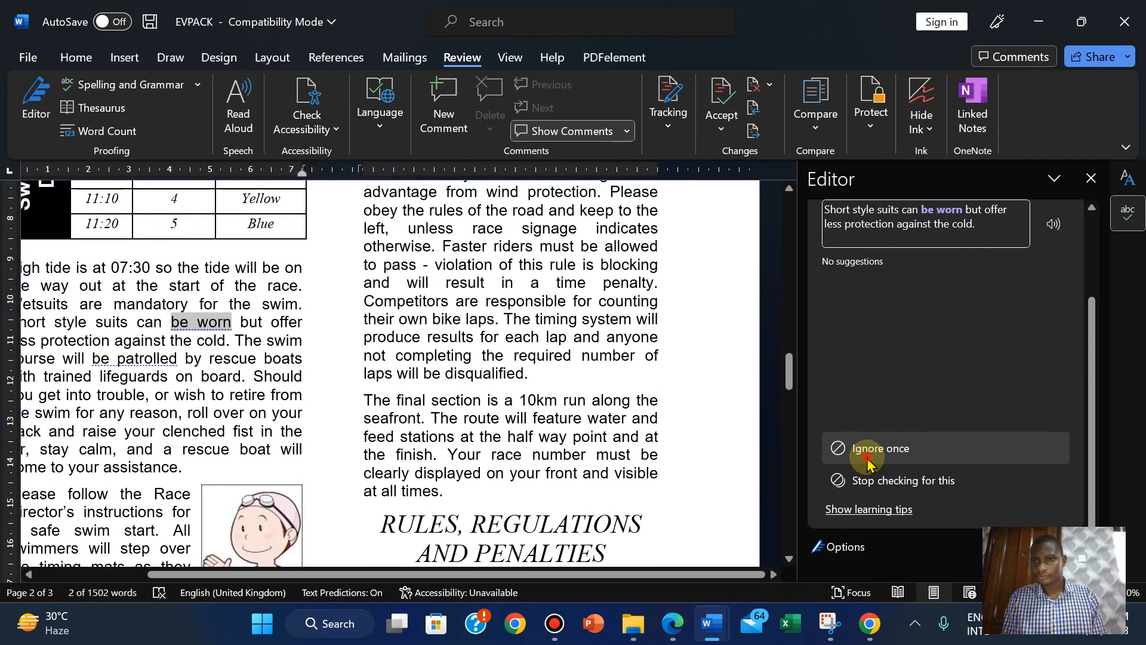
{"action": "left_click", "coordinate": [867, 457]}
{"action": "left_click", "coordinate": [867, 457]}
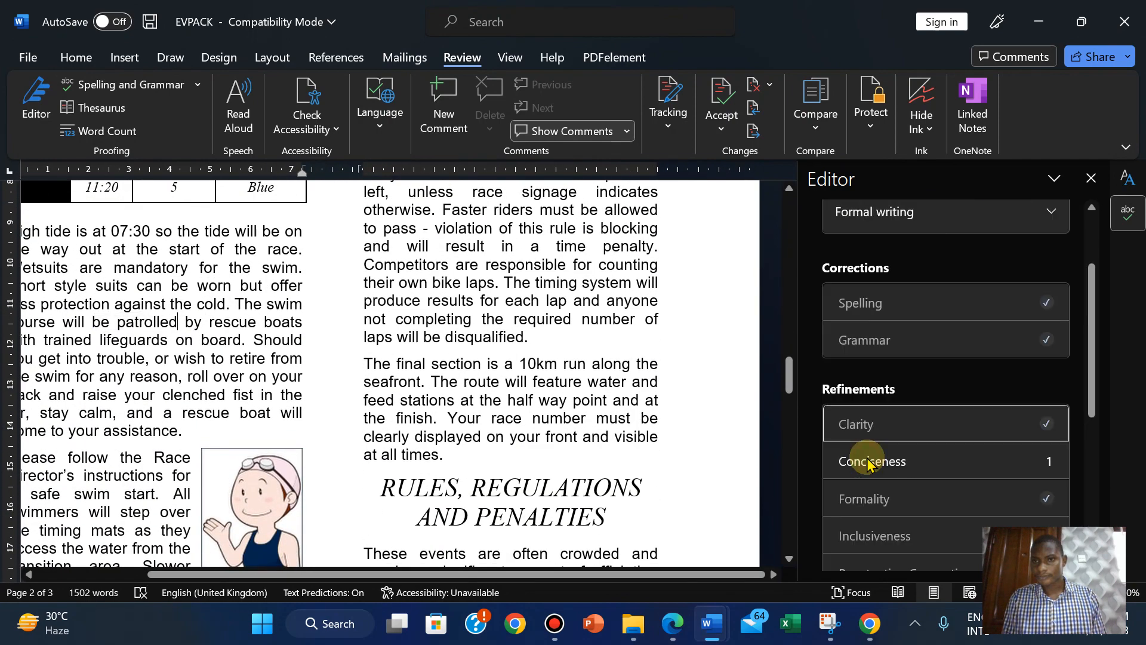
Ignore the 'in an effort to' conciseness suggestion and both 'carried out' suggestions.
{"action": "left_click", "coordinate": [971, 471]}
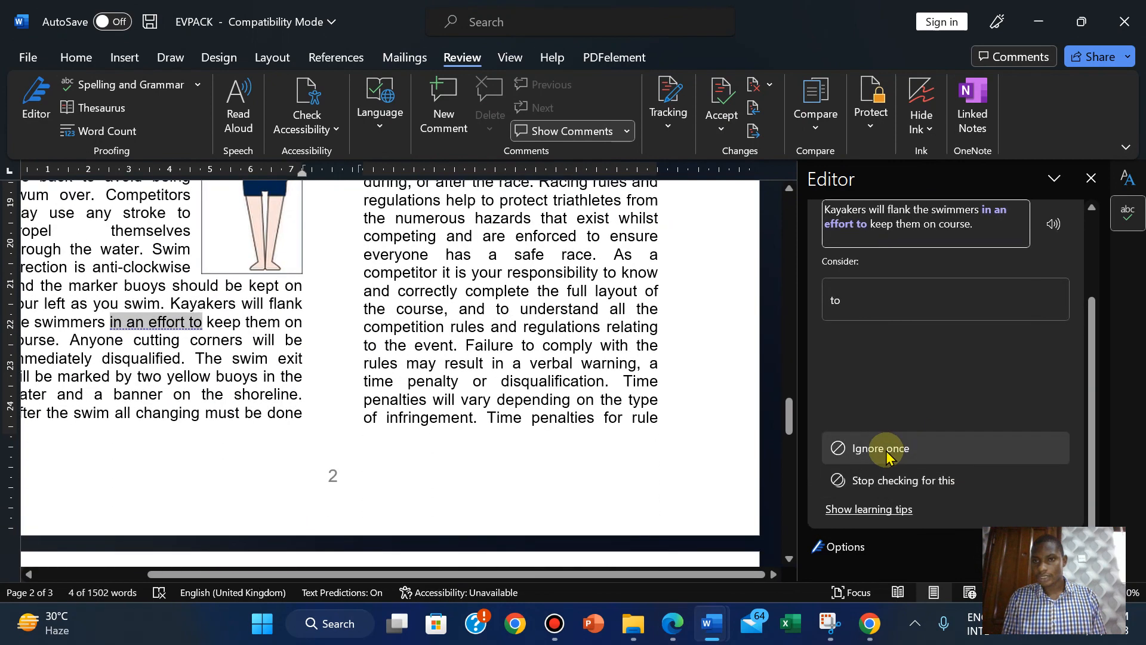
{"action": "left_click", "coordinate": [886, 456]}
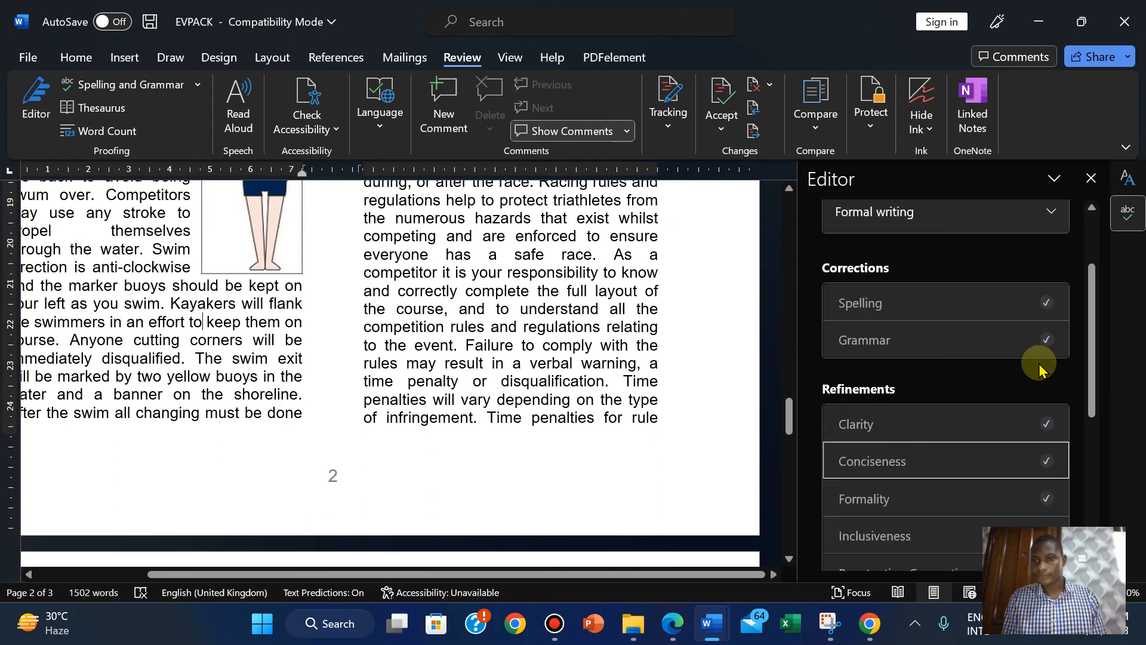
{"action": "left_click_drag", "start_coordinate": [1090, 347], "coordinate": [1093, 486]}
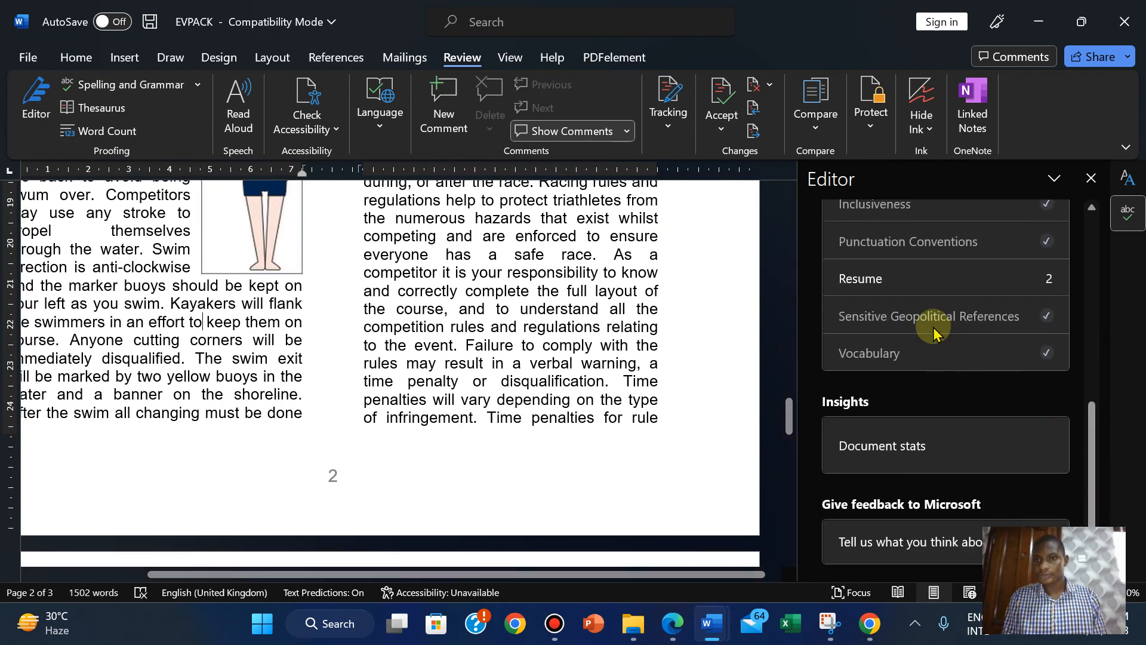
{"action": "left_click", "coordinate": [888, 281]}
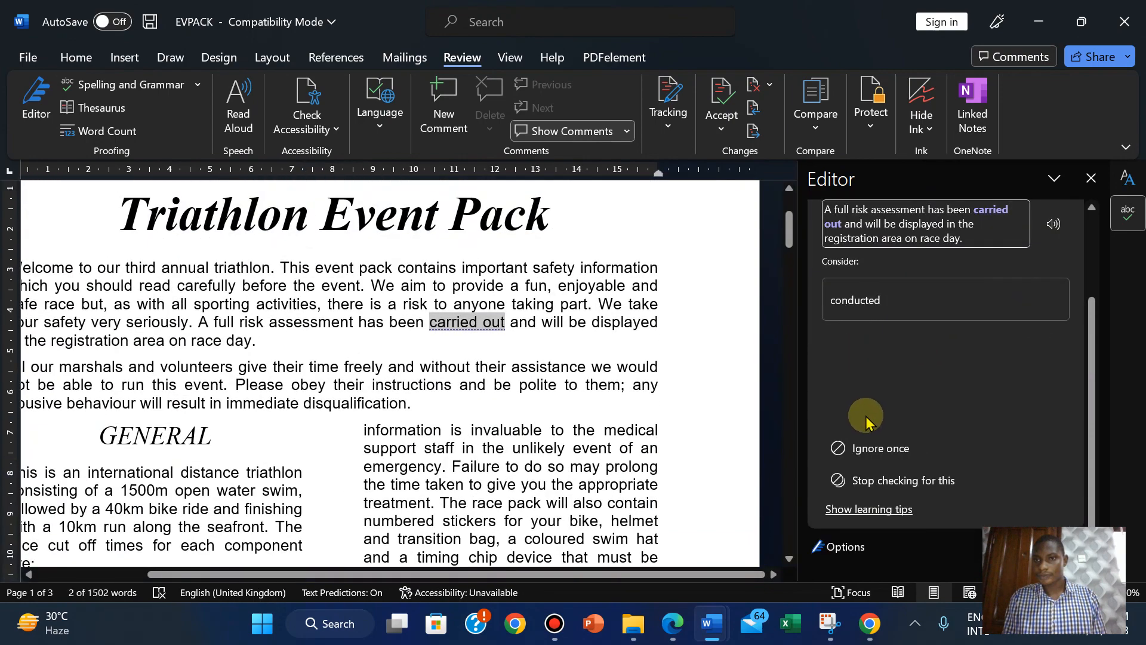
{"action": "left_click", "coordinate": [862, 448]}
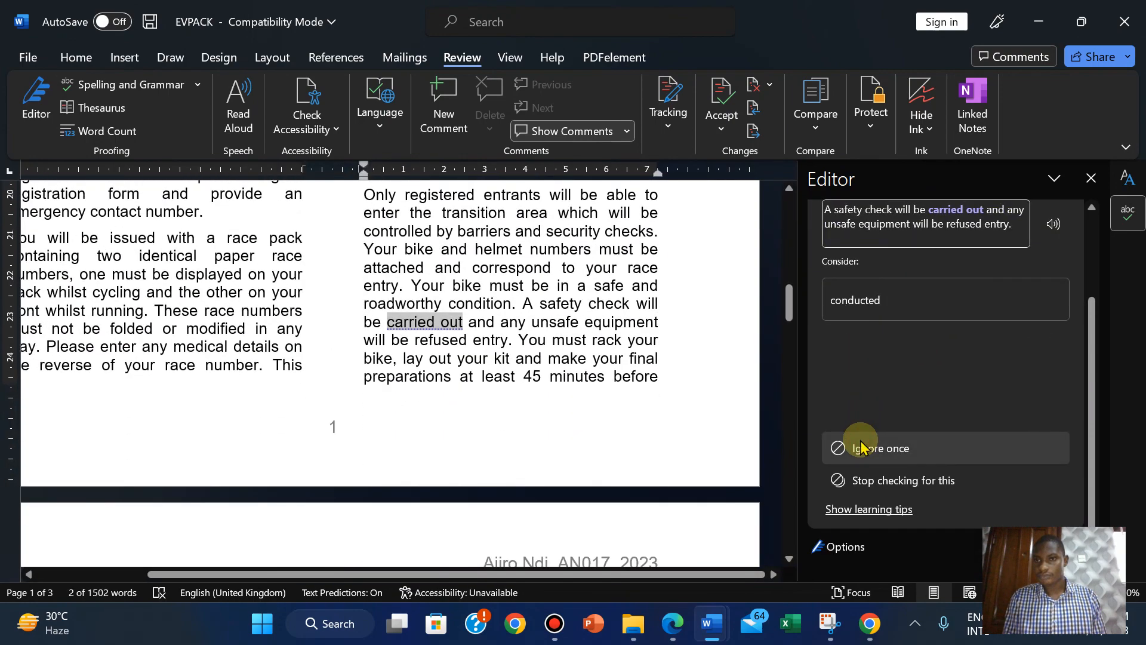
{"action": "left_click", "coordinate": [863, 447]}
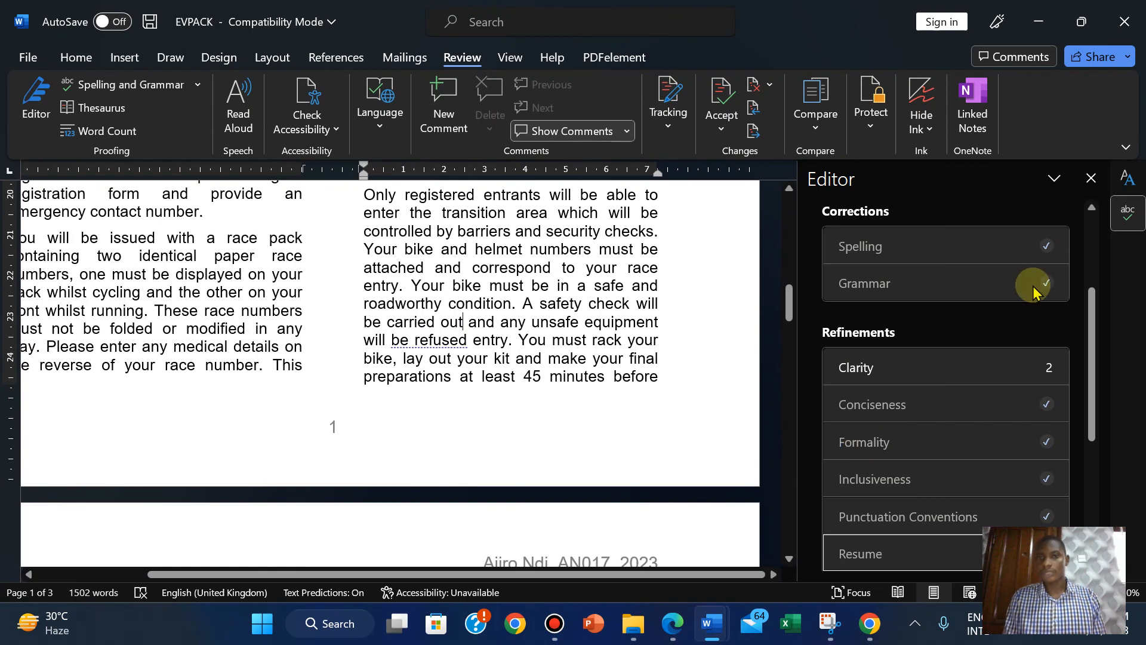
Ignore 'be refused' and 'be displayed', accept the 100% result, and close the Editor and Styles panes.
{"action": "left_click", "coordinate": [986, 369]}
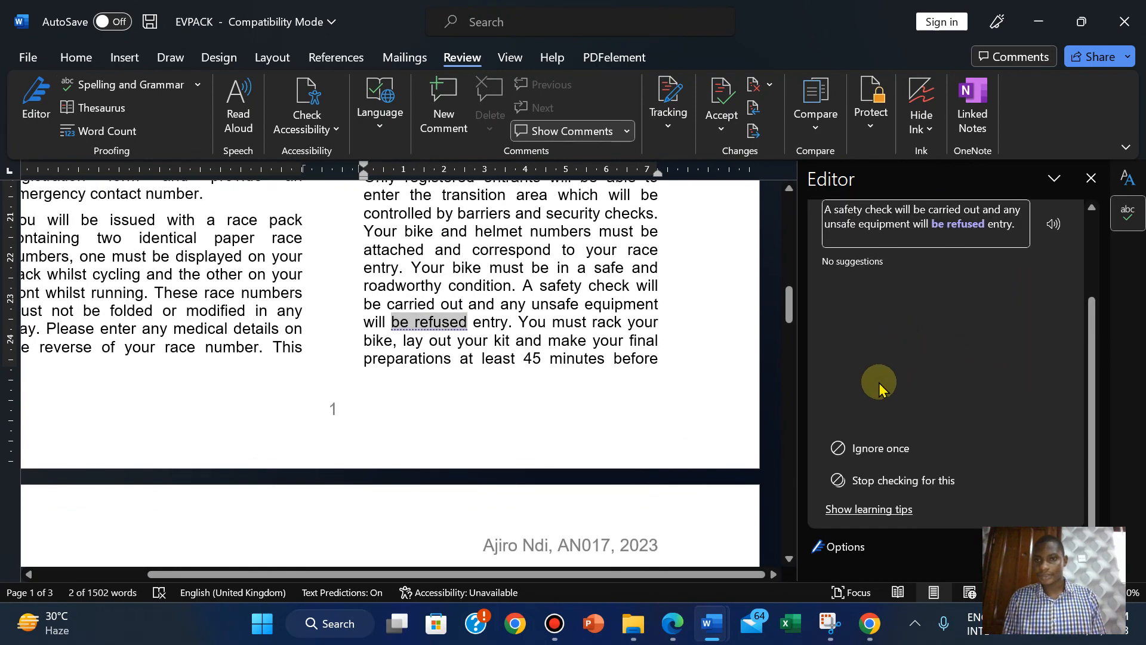
{"action": "left_click", "coordinate": [864, 445]}
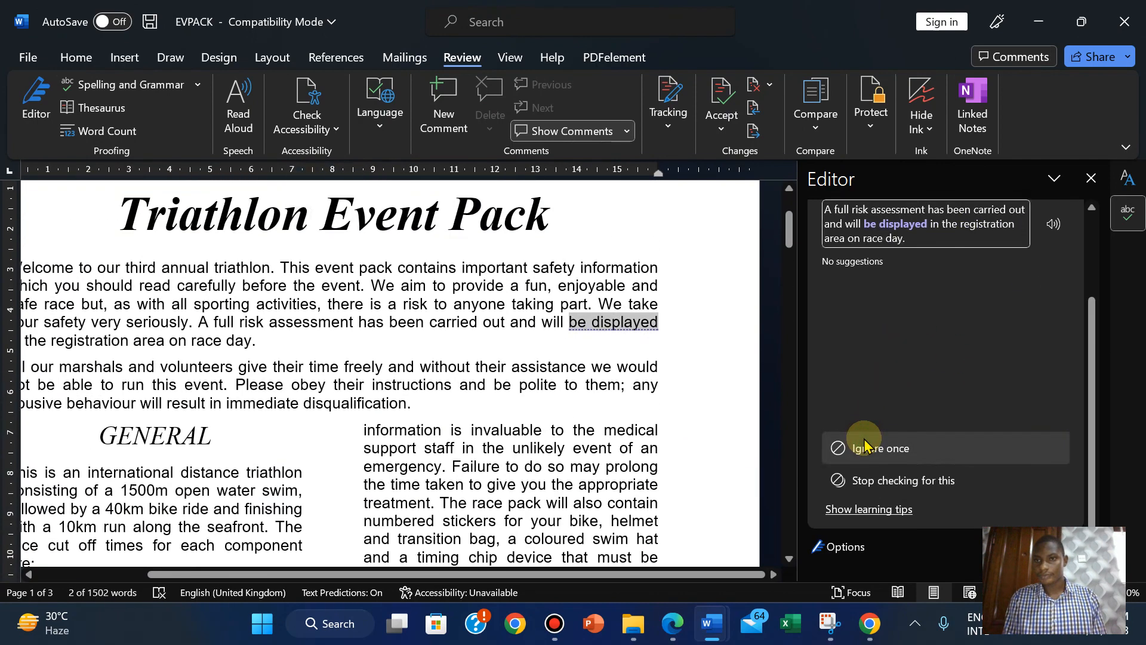
{"action": "left_click", "coordinate": [865, 445]}
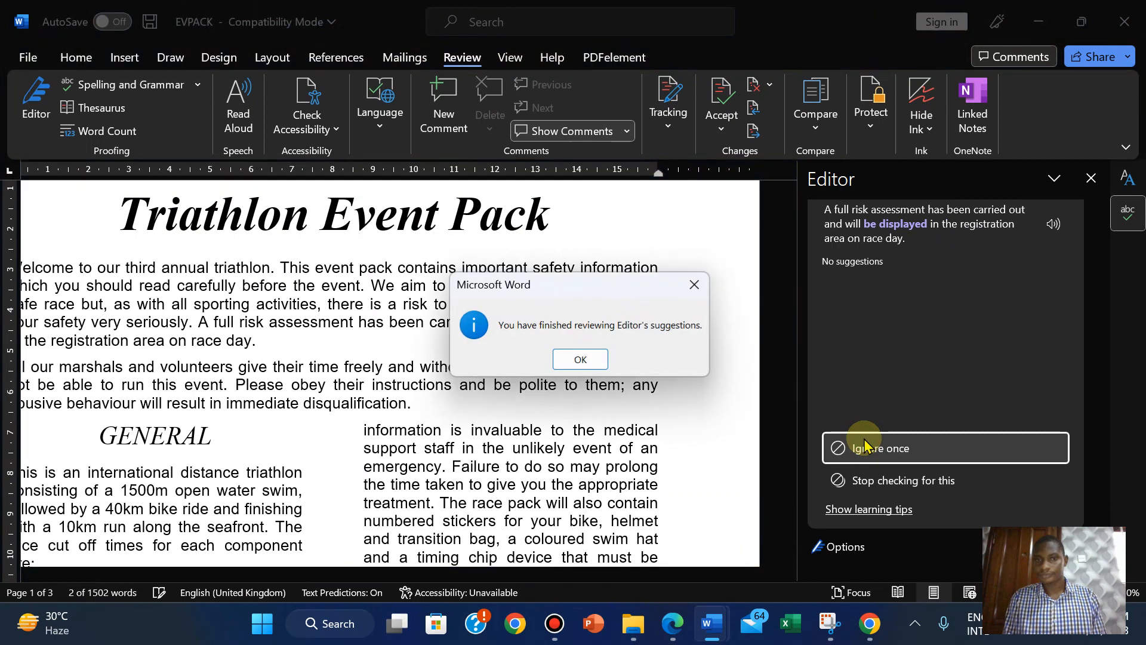
{"action": "left_click", "coordinate": [572, 358]}
{"action": "left_click_drag", "start_coordinate": [1098, 277], "coordinate": [1073, 261]}
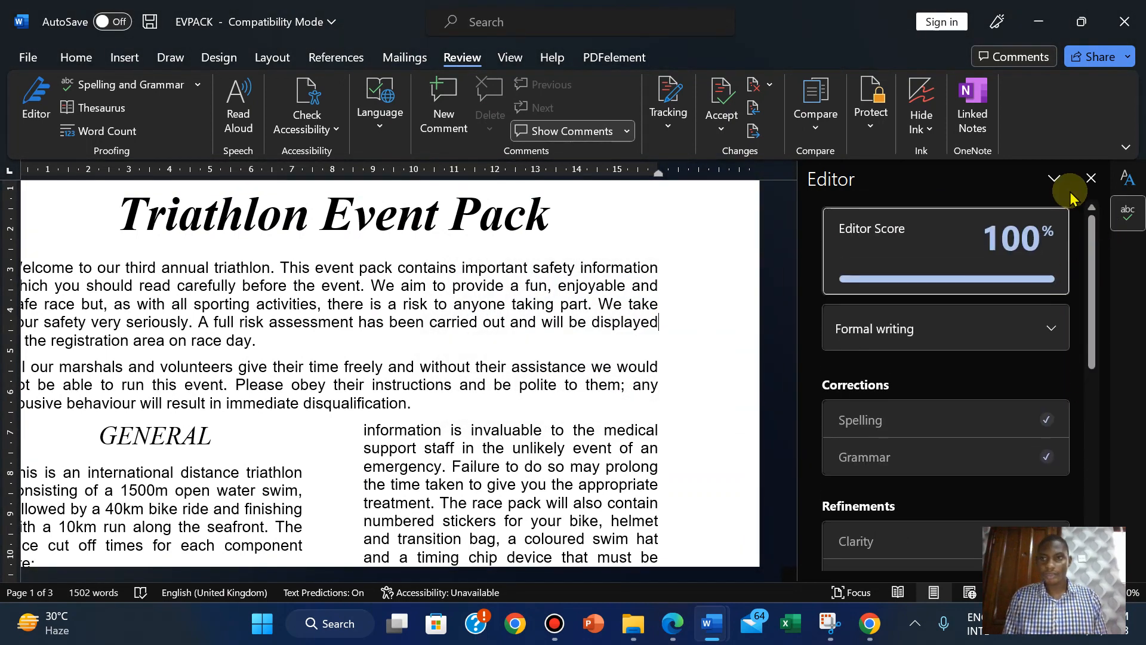
{"action": "left_click", "coordinate": [1091, 178]}
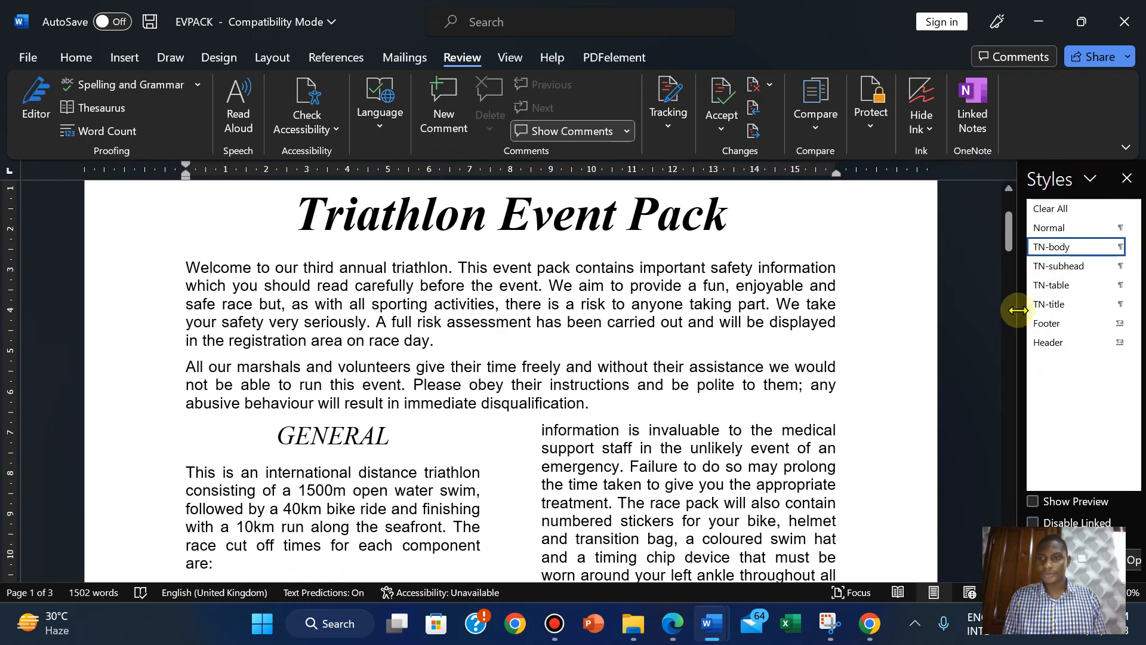
{"action": "left_click", "coordinate": [1128, 179]}
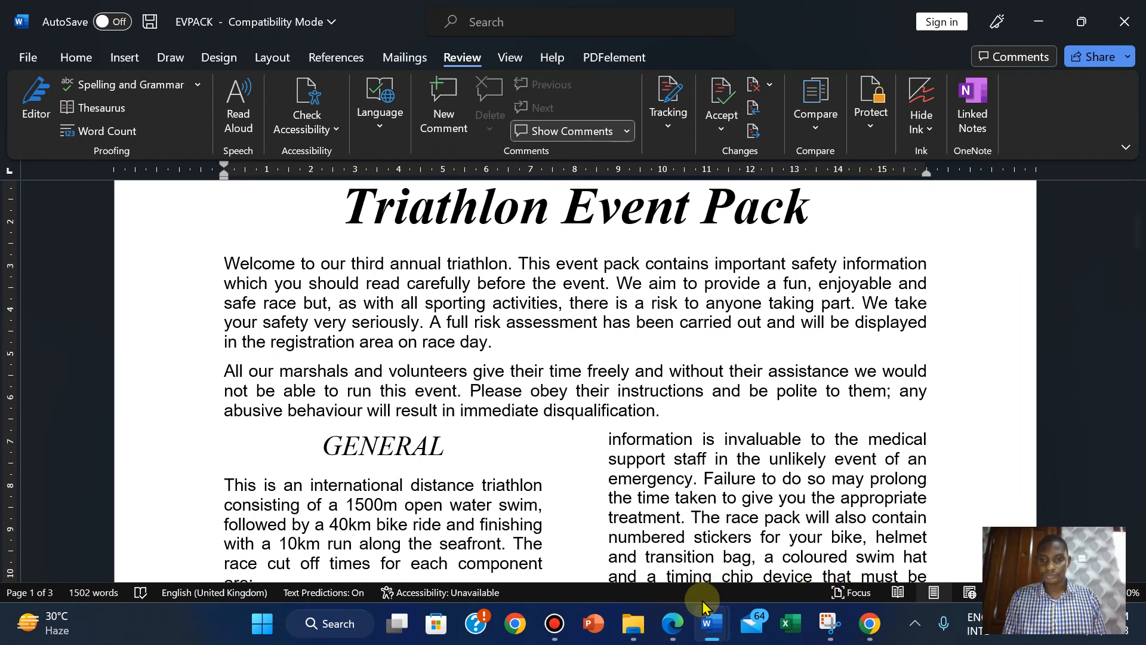
{"action": "left_click", "coordinate": [672, 623]}
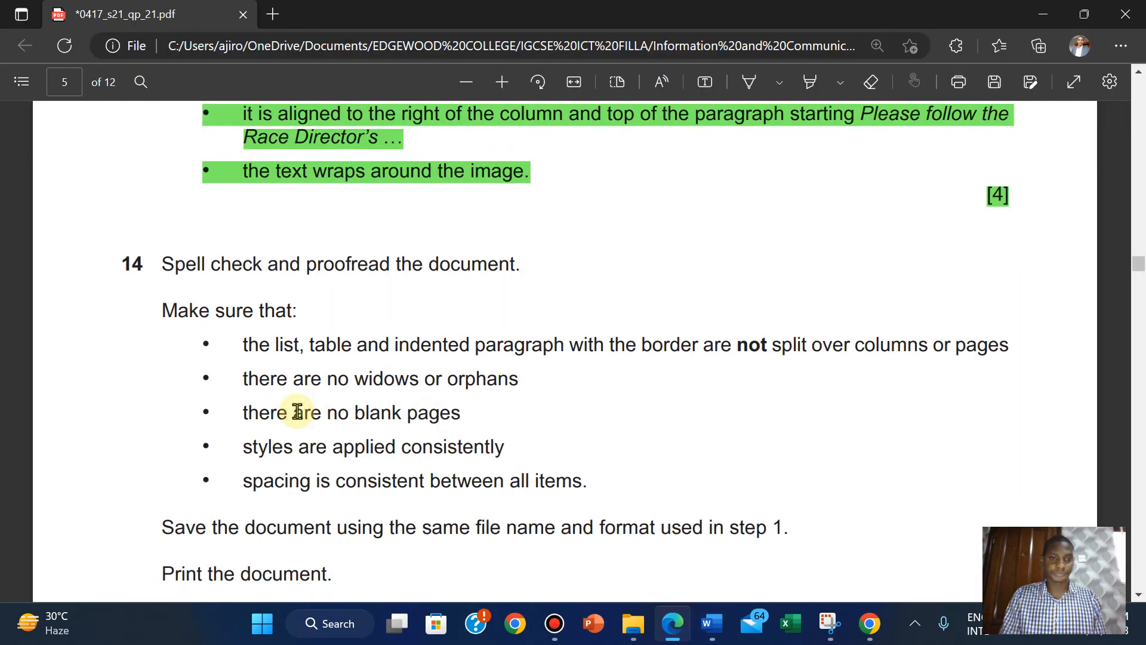
Highlight task 14's sentence 'Spell check and proofread the document.' in green.
{"action": "scroll", "coordinate": [297, 411], "scroll_direction": "down", "scroll_amount": 1}
{"action": "scroll", "coordinate": [297, 412], "scroll_direction": "up", "scroll_amount": 1}
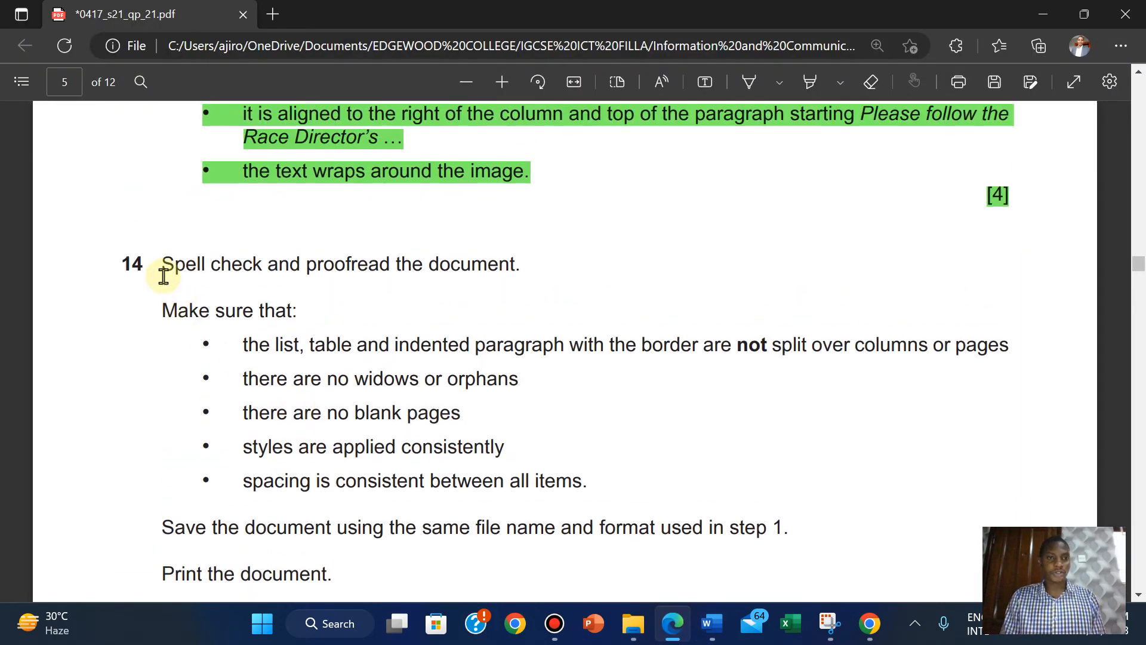
{"action": "left_click_drag", "start_coordinate": [221, 264], "coordinate": [526, 266]}
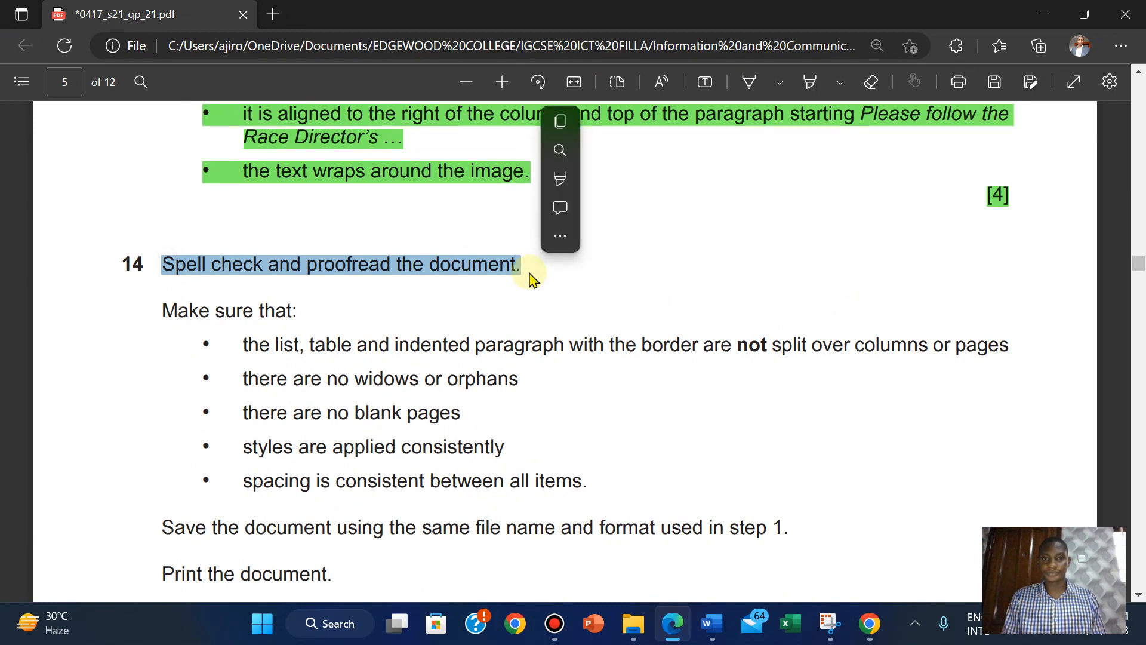
{"action": "mouse_move", "coordinate": [669, 179]}
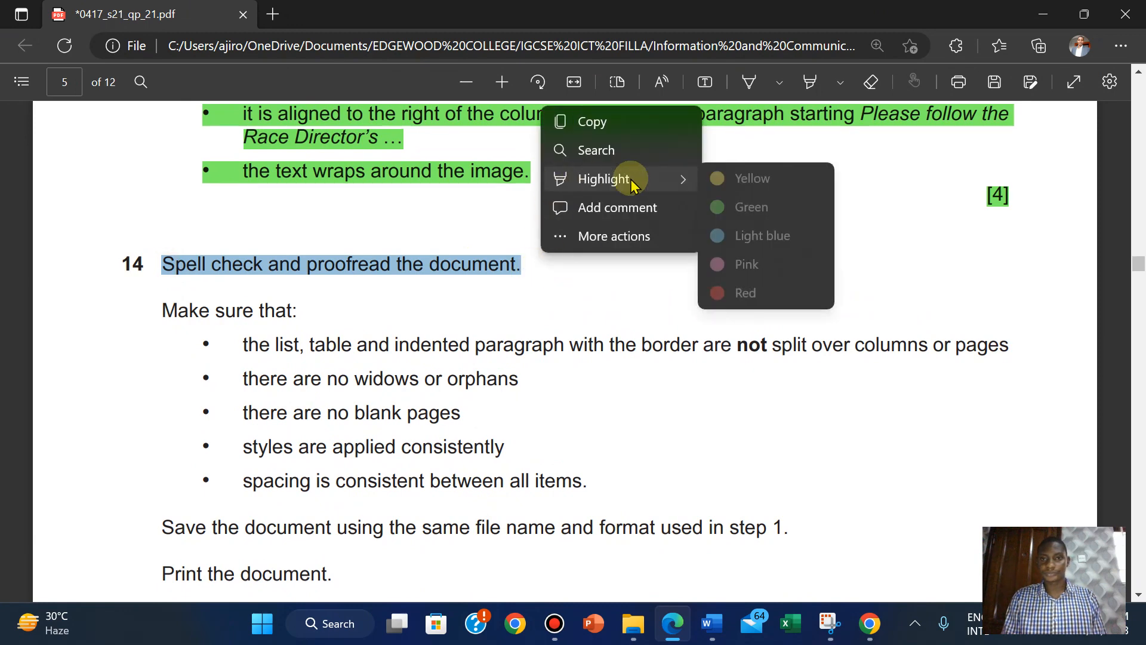
{"action": "left_click", "coordinate": [739, 208]}
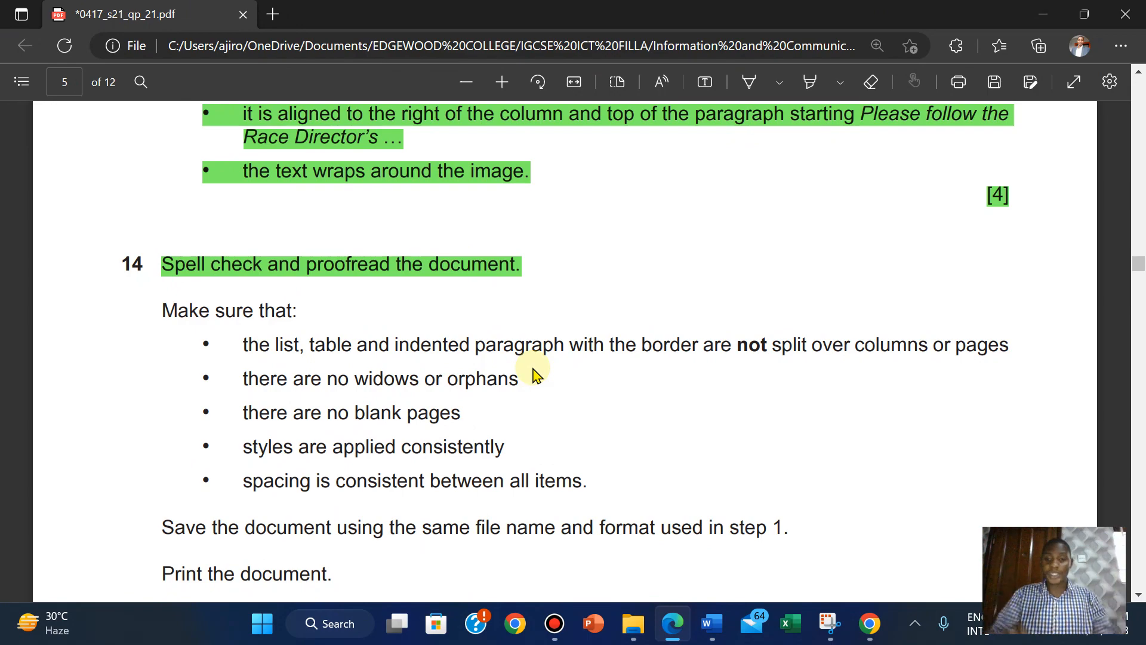
Bring the EVPACK document forward and scroll down through its pages to page 3.
{"action": "mouse_move", "coordinate": [712, 623]}
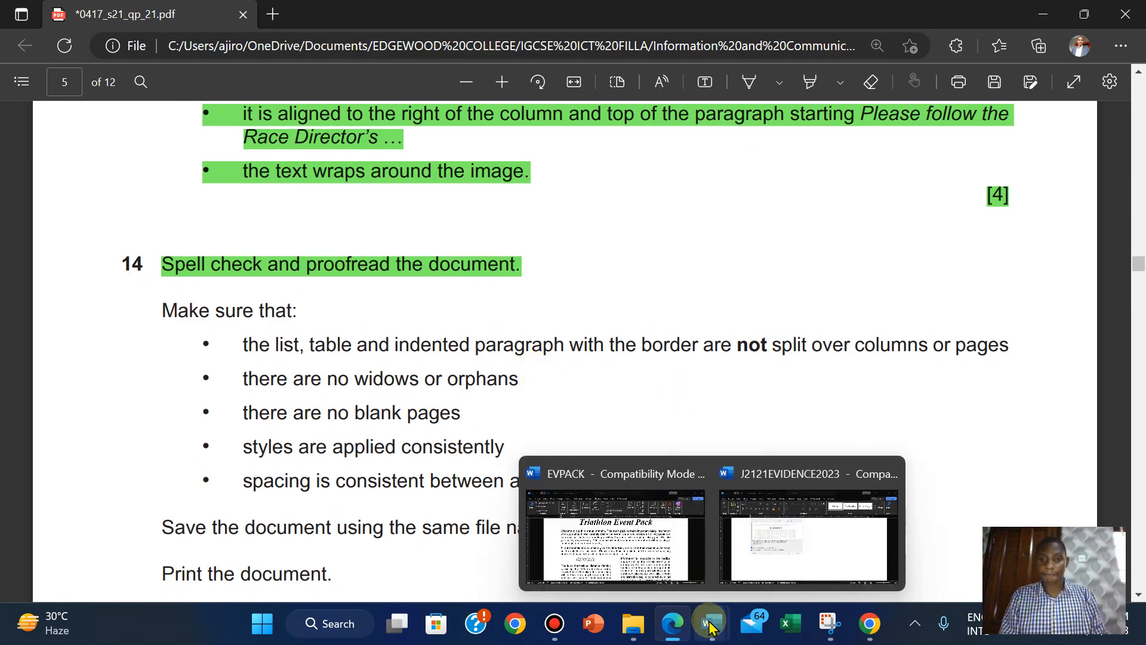
{"action": "left_click", "coordinate": [630, 572]}
{"action": "left_click_drag", "start_coordinate": [1139, 230], "coordinate": [1139, 366]}
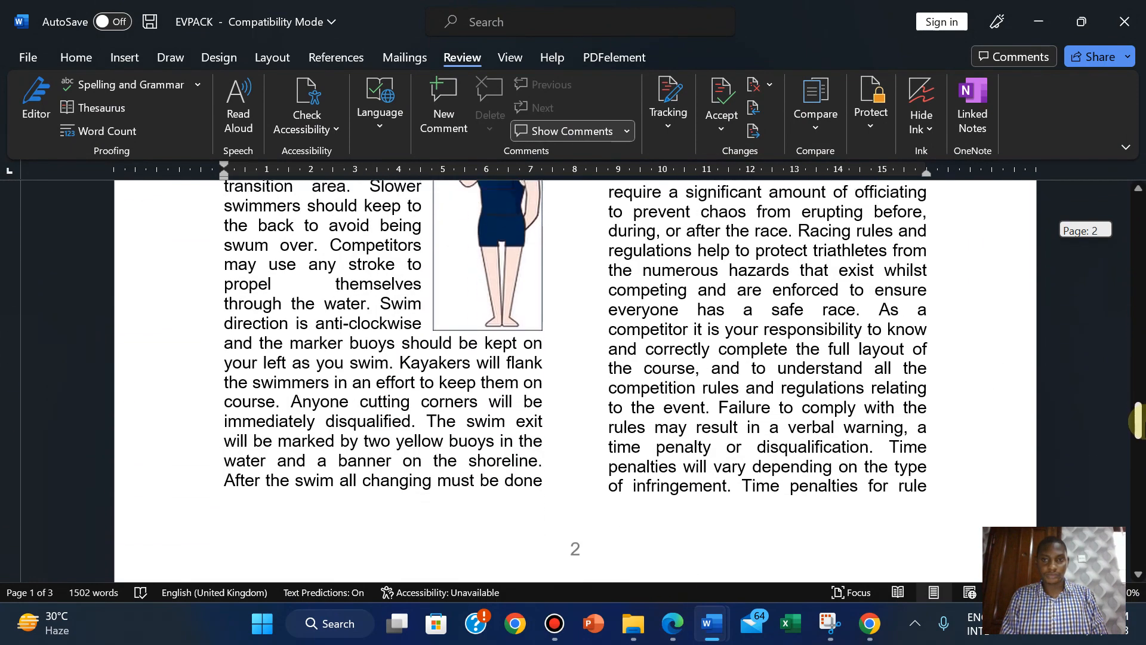
{"action": "left_click_drag", "start_coordinate": [1136, 421], "coordinate": [1137, 465]}
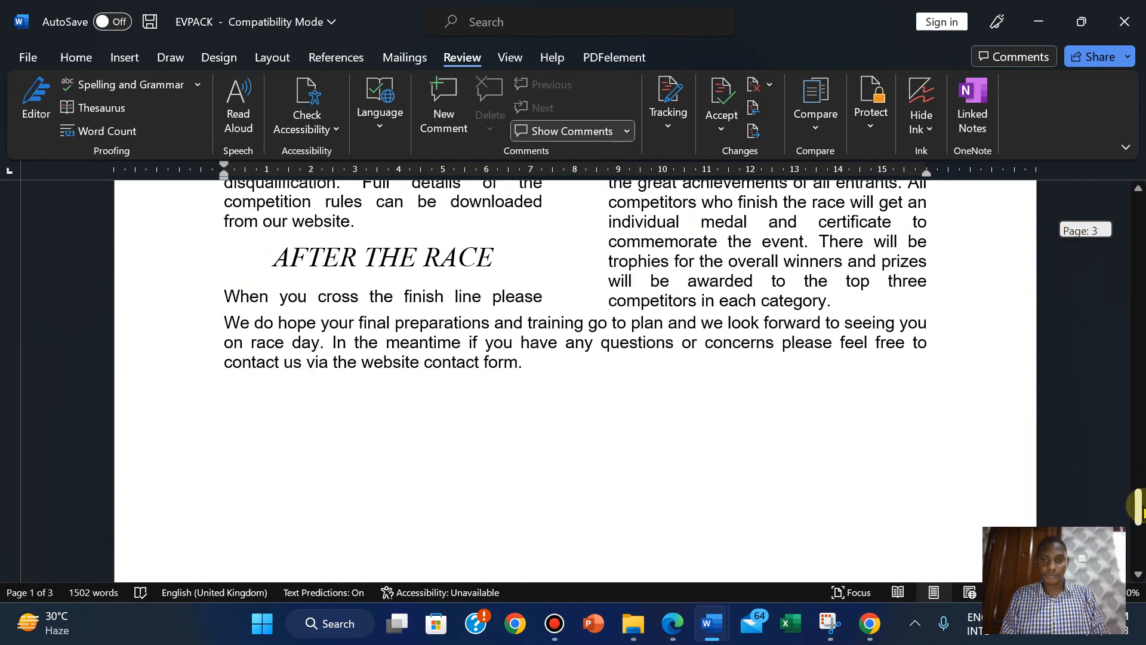
{"action": "left_click_drag", "start_coordinate": [1141, 507], "coordinate": [1049, 499]}
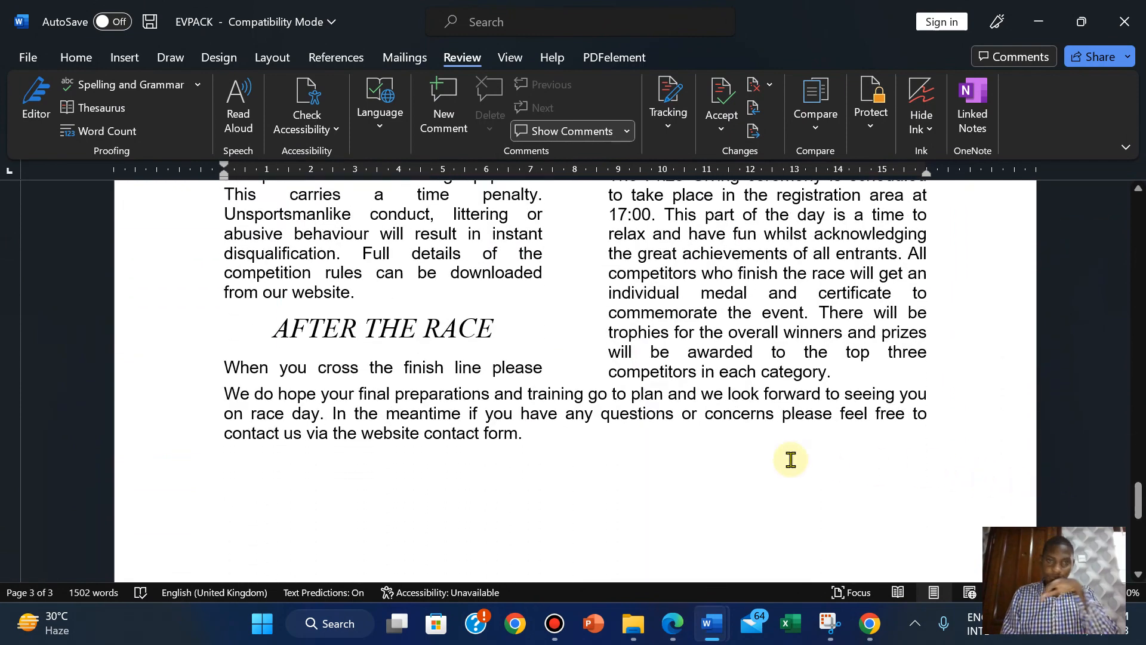
Compare against the question paper, scroll EVPACK back to the top, and bring it forward again.
{"action": "left_click", "coordinate": [672, 624]}
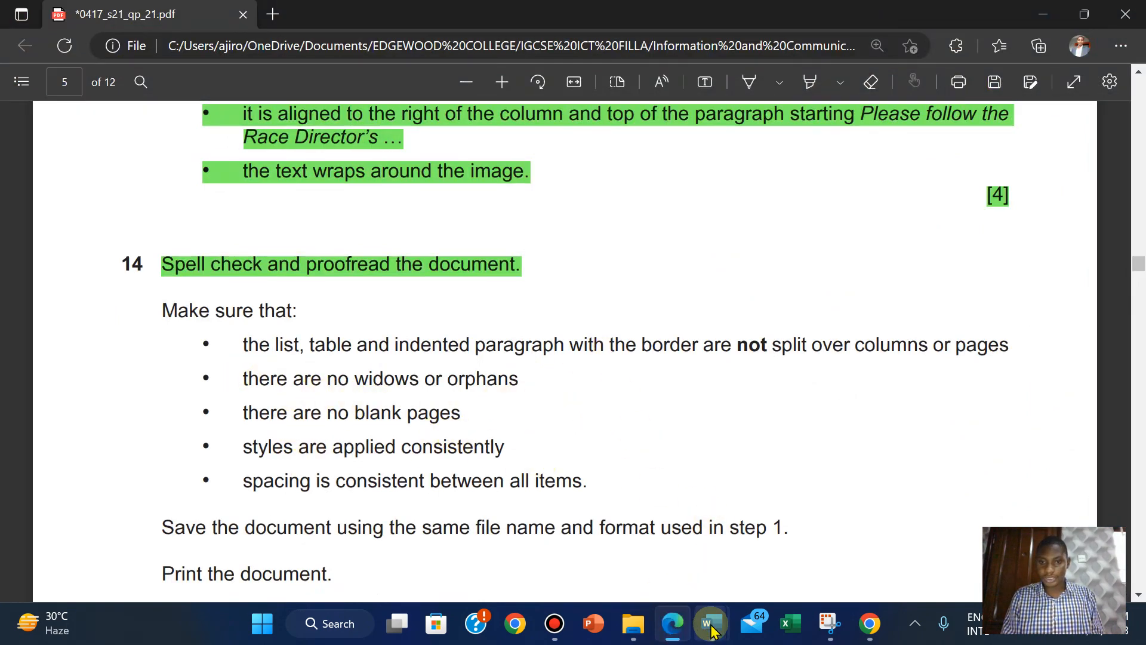
{"action": "mouse_move", "coordinate": [712, 626]}
{"action": "left_click", "coordinate": [632, 555]}
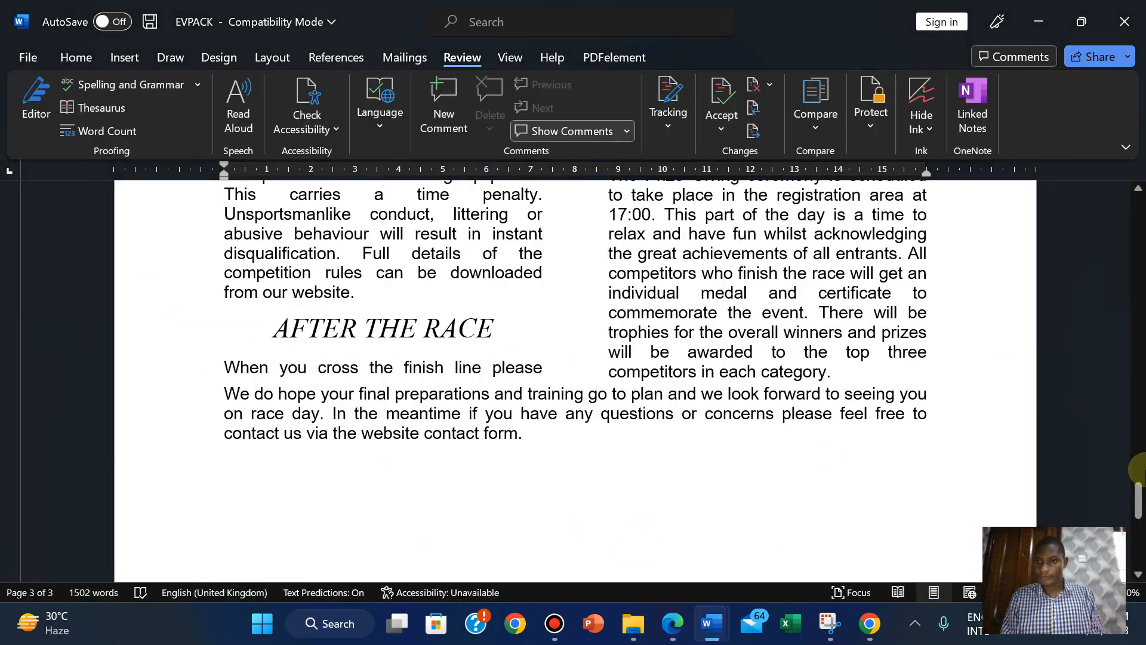
{"action": "left_click_drag", "start_coordinate": [1138, 501], "coordinate": [1072, 234]}
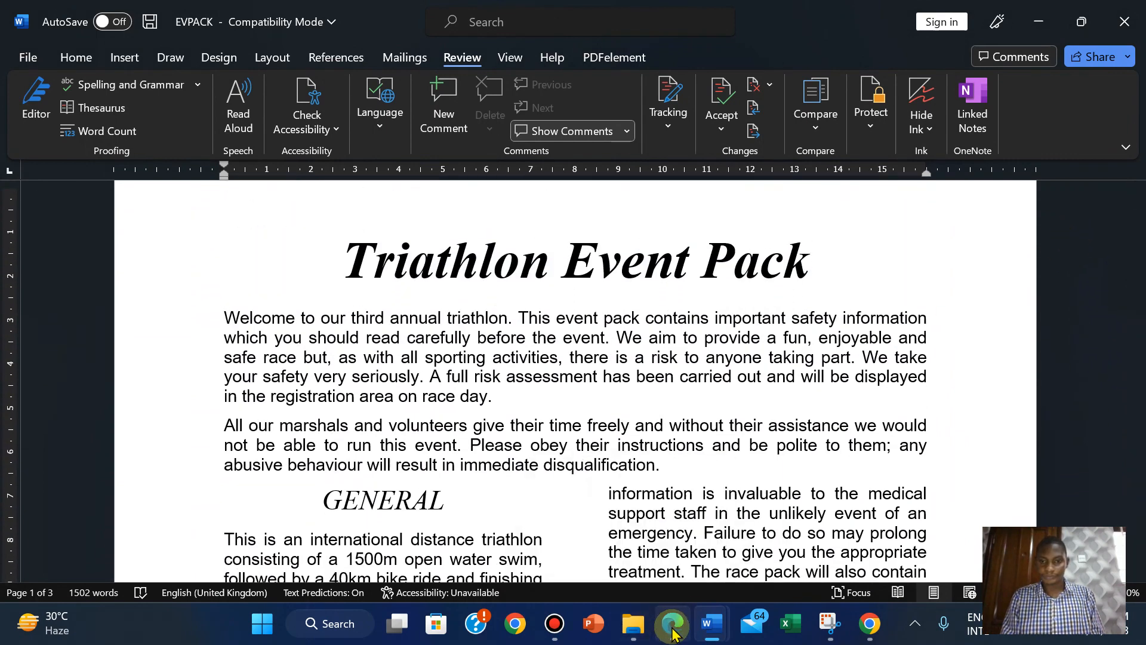
{"action": "left_click", "coordinate": [673, 623]}
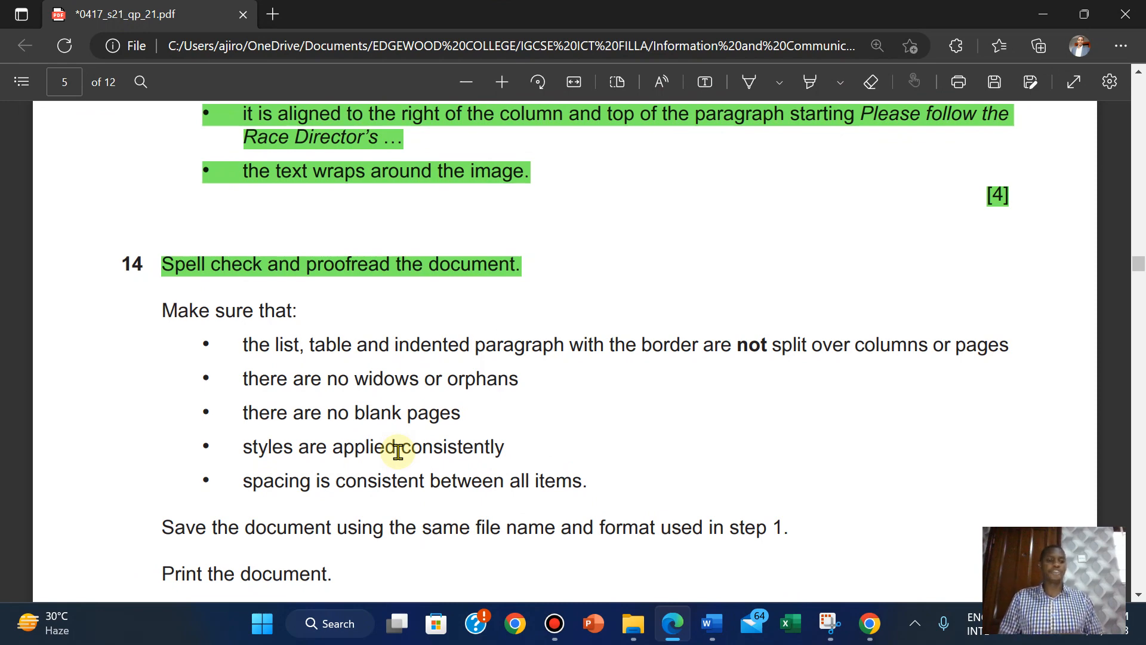
{"action": "mouse_move", "coordinate": [710, 624]}
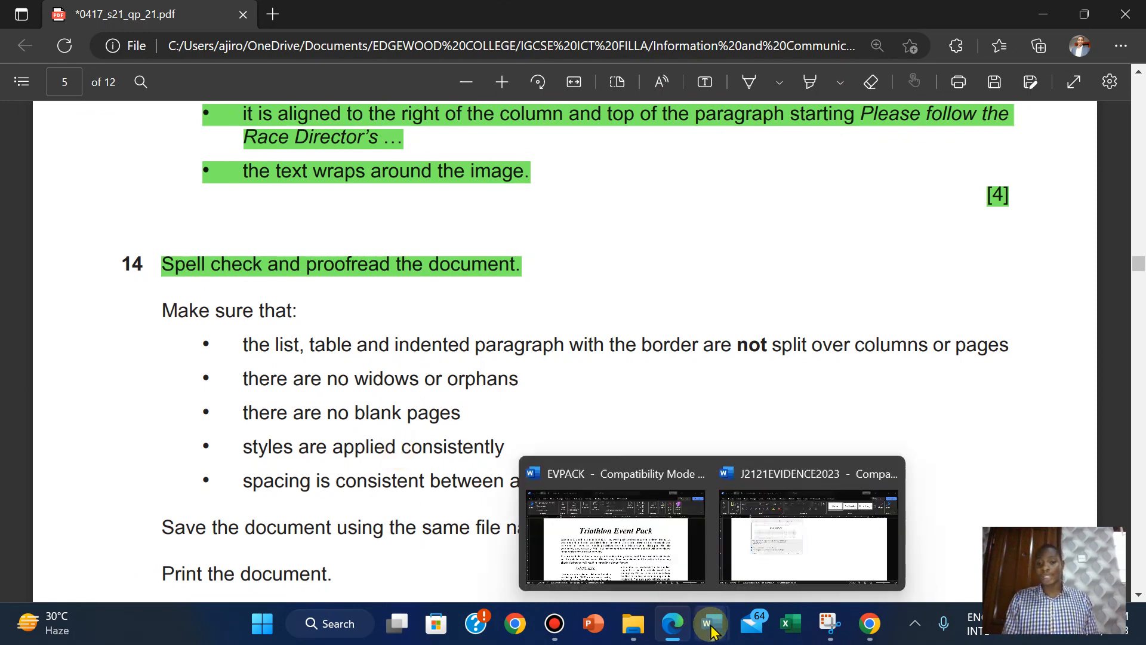
{"action": "left_click", "coordinate": [654, 571]}
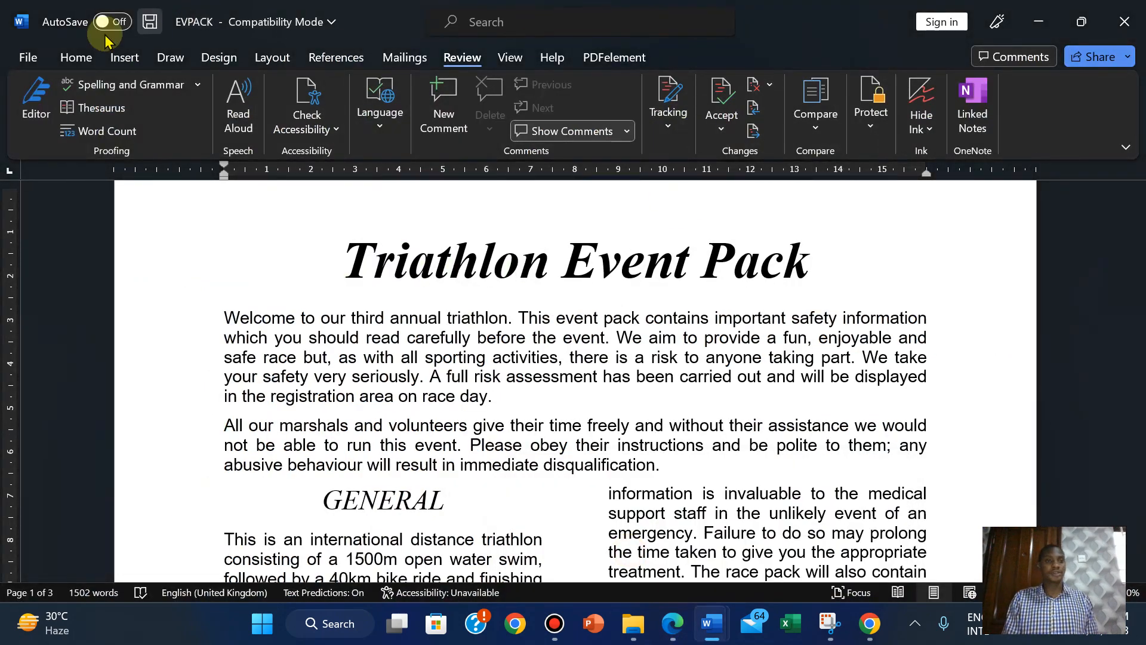
Open the Styles pane and check the styles of the title, first body paragraph and GENERAL heading.
{"action": "left_click", "coordinate": [66, 56]}
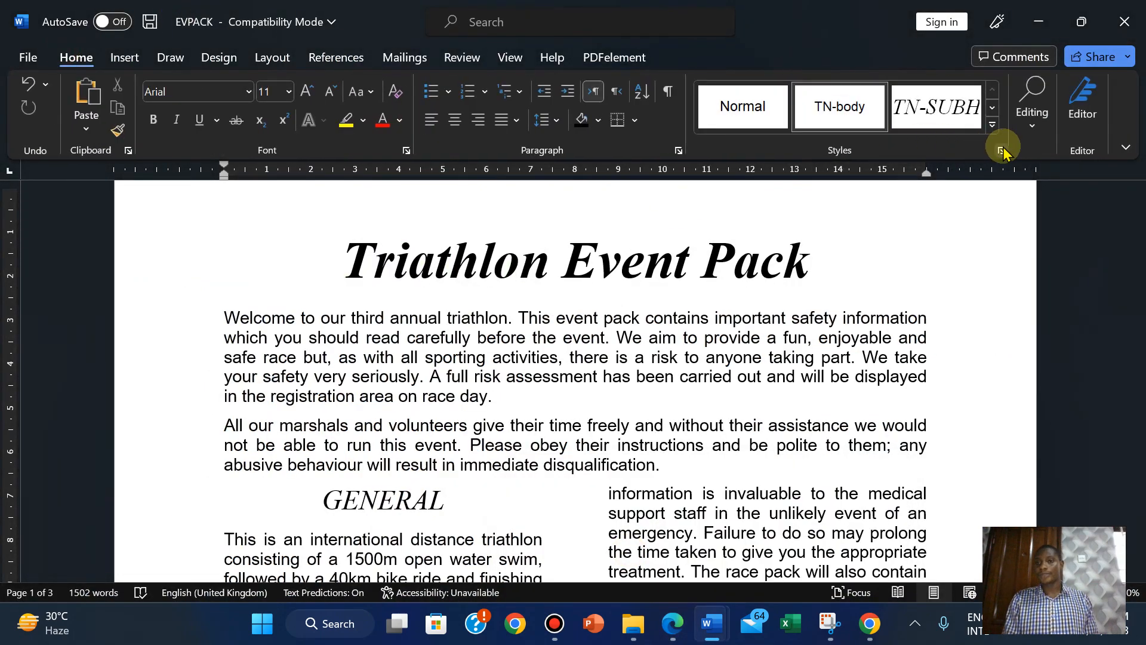
{"action": "left_click", "coordinate": [1000, 150]}
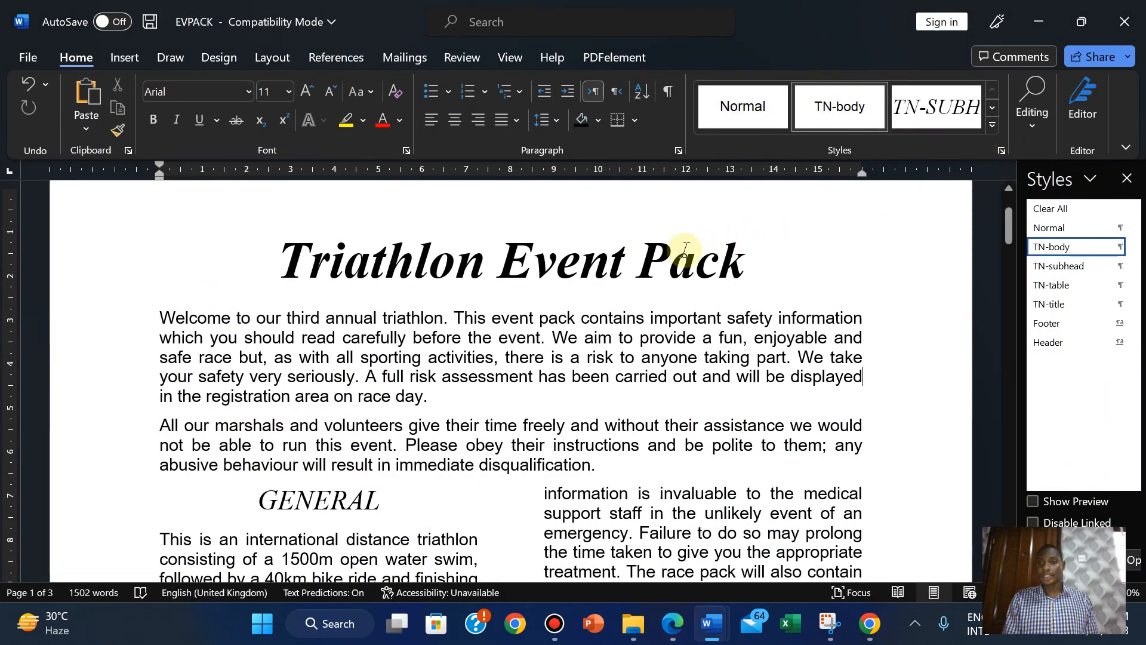
{"action": "left_click", "coordinate": [685, 249]}
{"action": "left_click", "coordinate": [608, 343]}
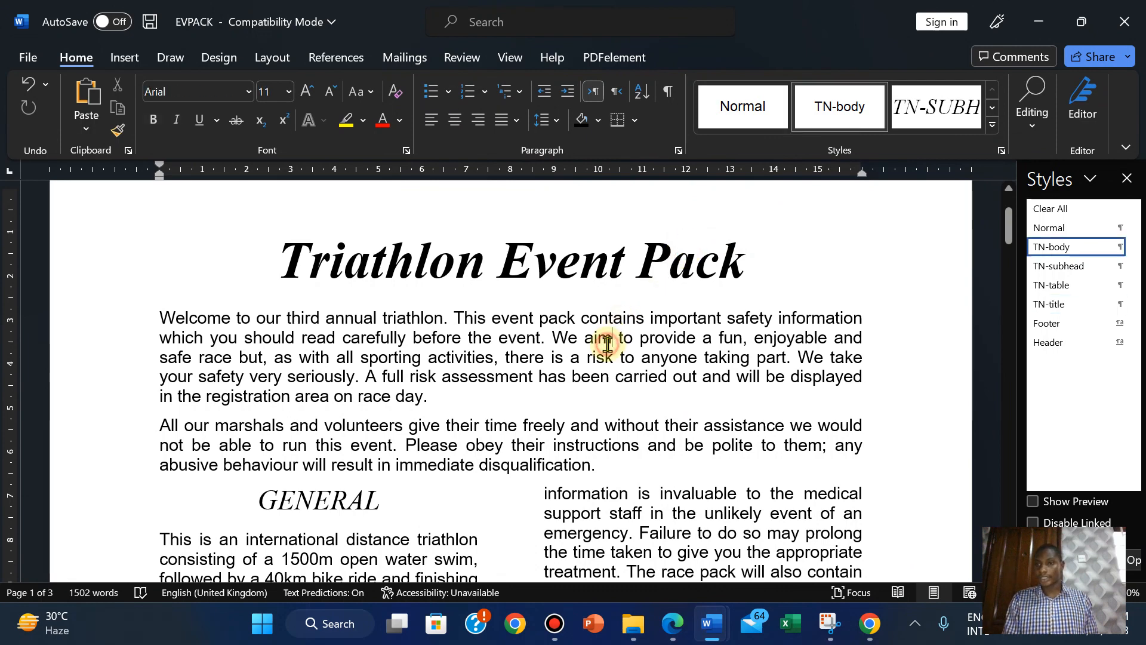
{"action": "left_click", "coordinate": [329, 501]}
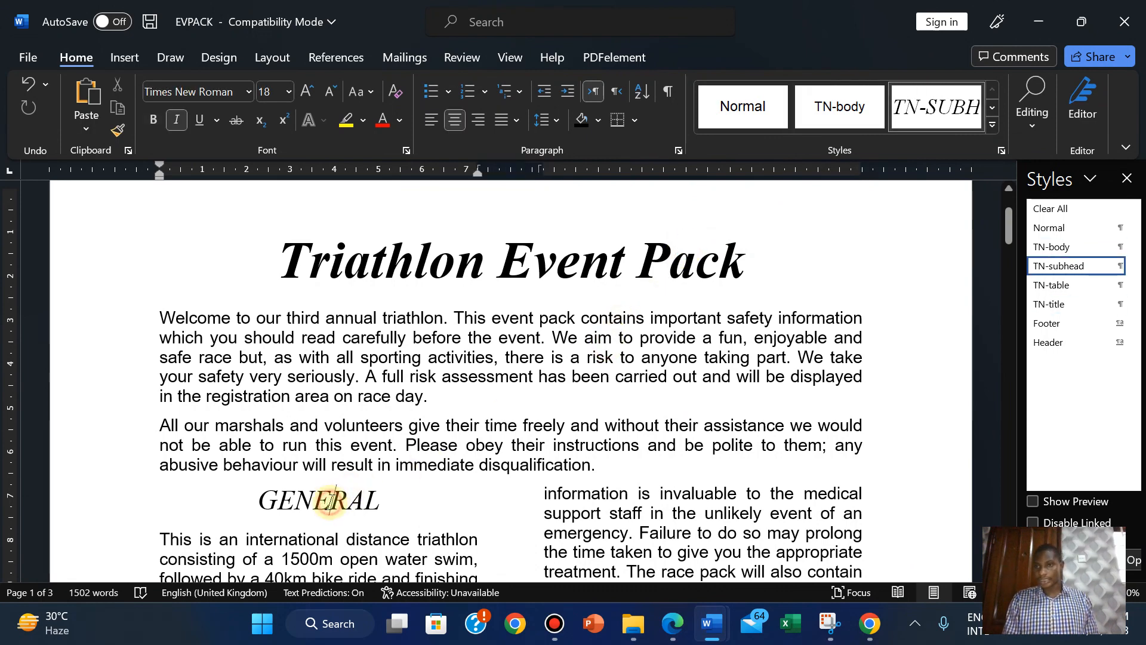
{"action": "left_click_drag", "start_coordinate": [1009, 225], "coordinate": [1011, 270]}
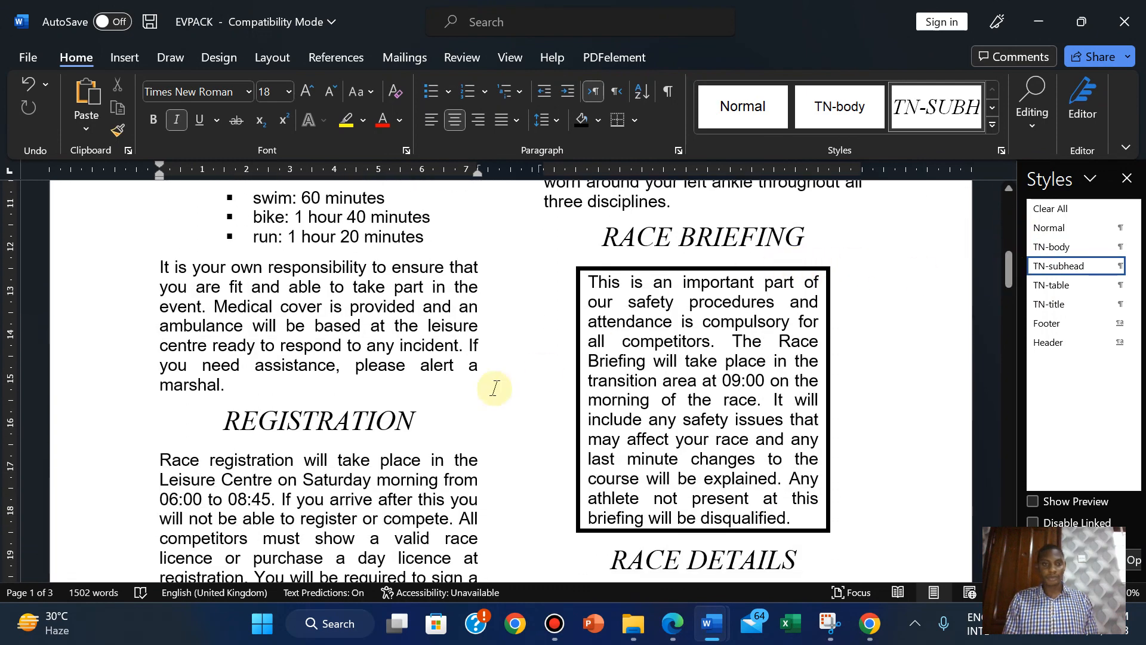
Check the styles of the bulleted times list, Swim Wave Details table and rules text, then close the pane.
{"action": "left_click", "coordinate": [324, 210]}
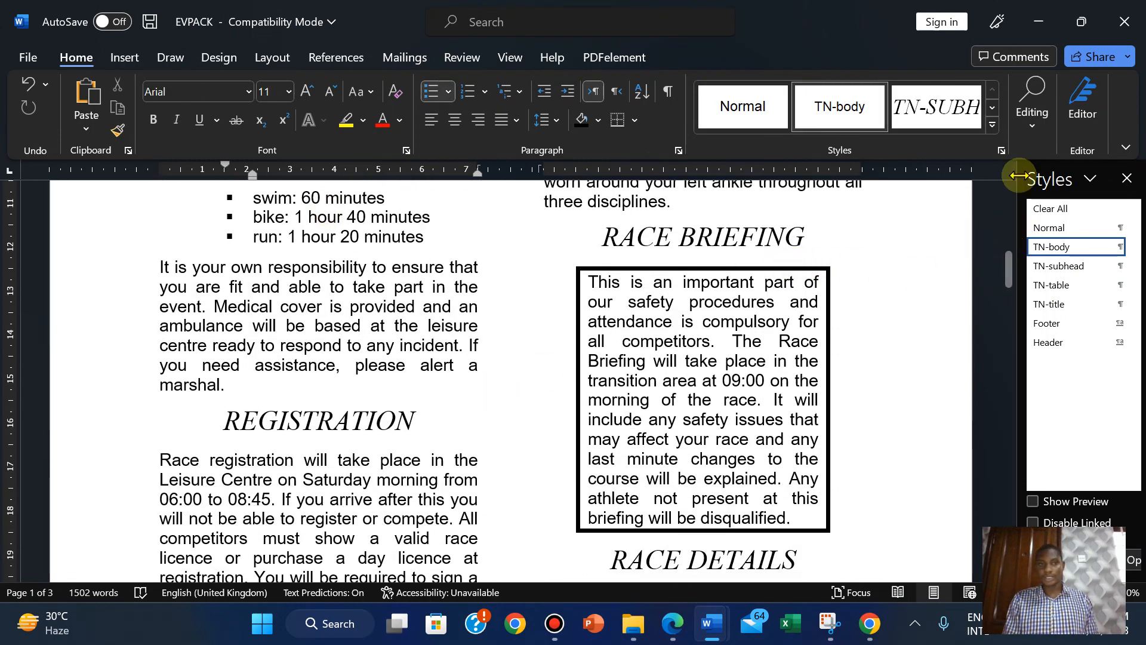
{"action": "left_click_drag", "start_coordinate": [1008, 278], "coordinate": [1009, 366]}
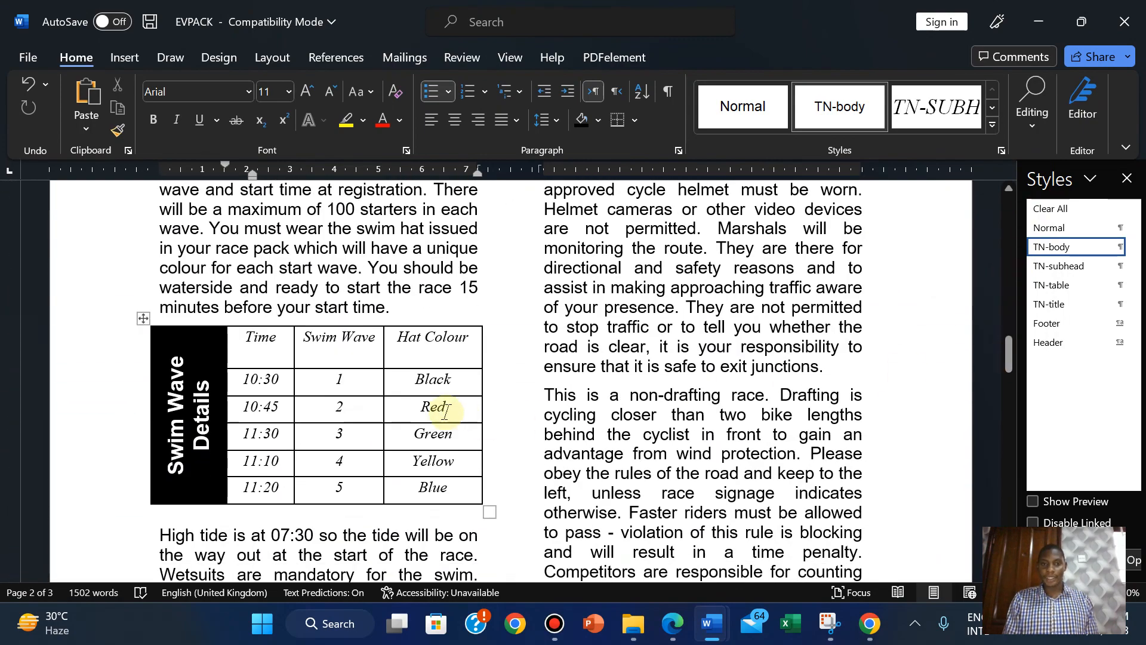
{"action": "left_click", "coordinate": [441, 412]}
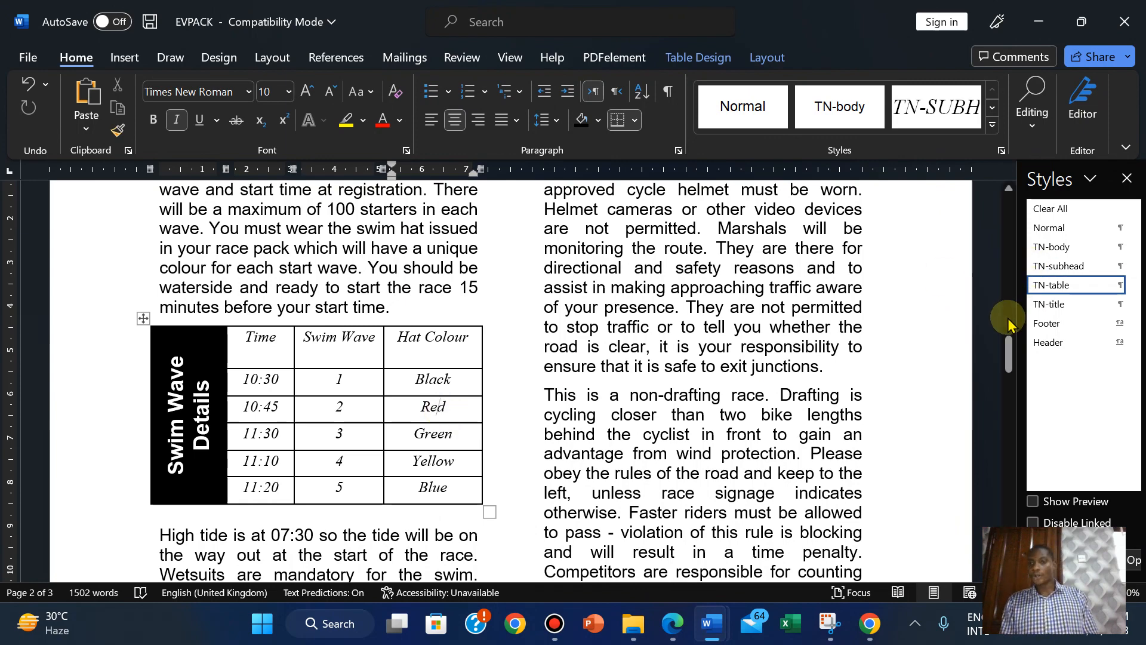
{"action": "left_click_drag", "start_coordinate": [1008, 359], "coordinate": [1008, 412]}
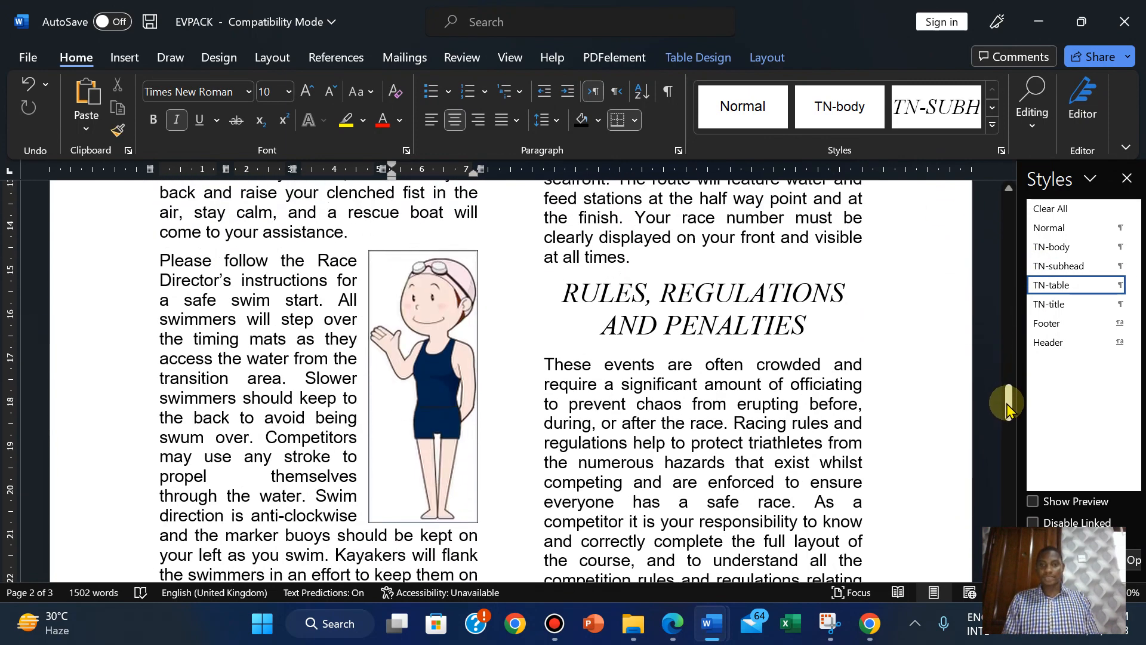
{"action": "left_click", "coordinate": [749, 445]}
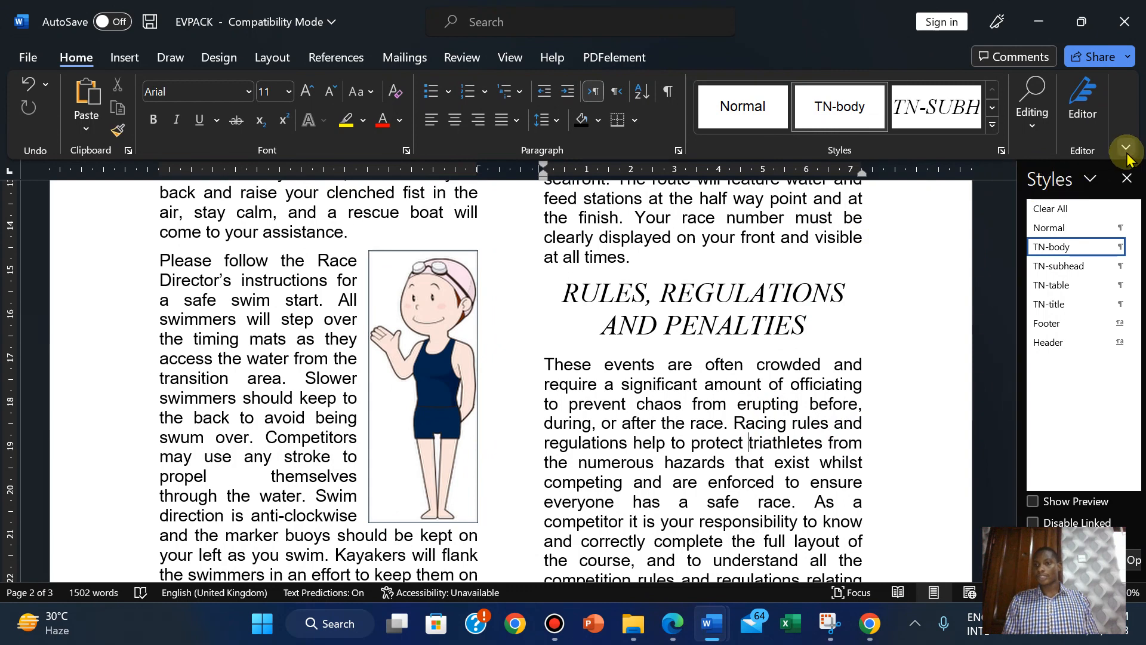
{"action": "left_click", "coordinate": [1128, 178]}
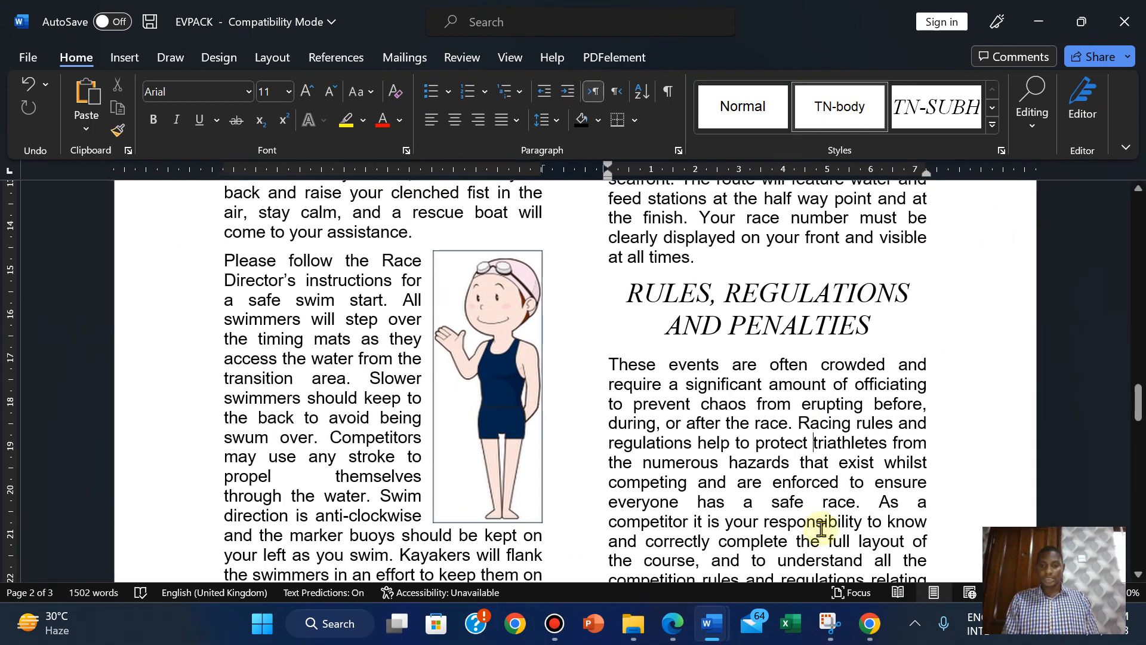
{"action": "left_click", "coordinate": [681, 627]}
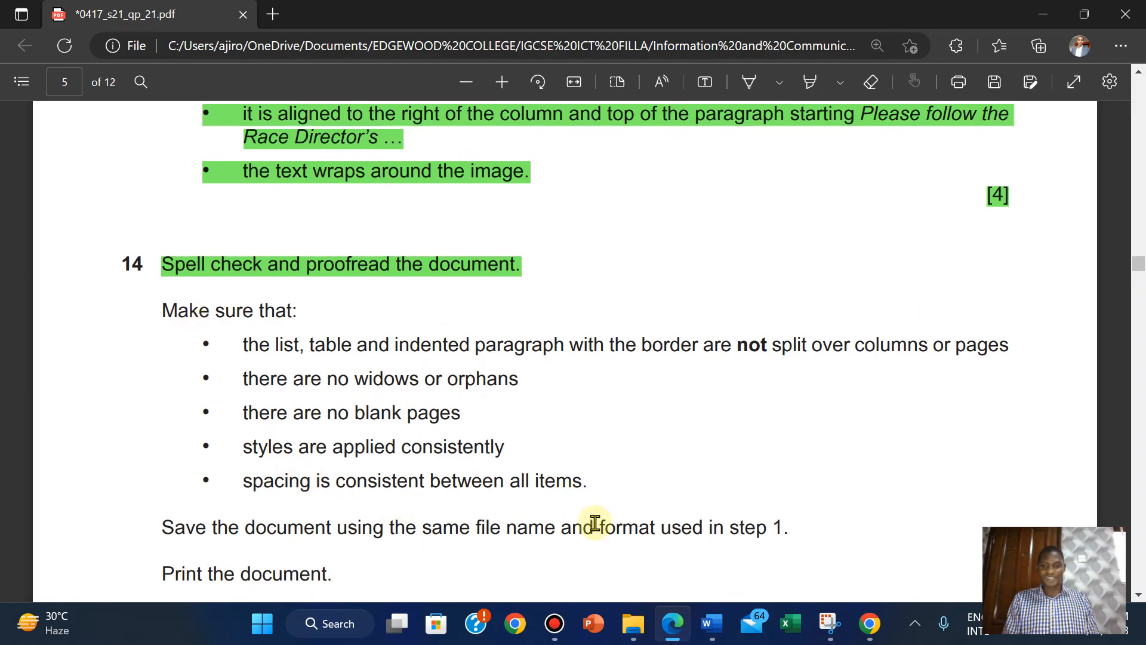
Glance down EVPACK's pages in Word before returning to the question paper.
{"action": "left_click", "coordinate": [711, 623]}
{"action": "left_click", "coordinate": [634, 557]}
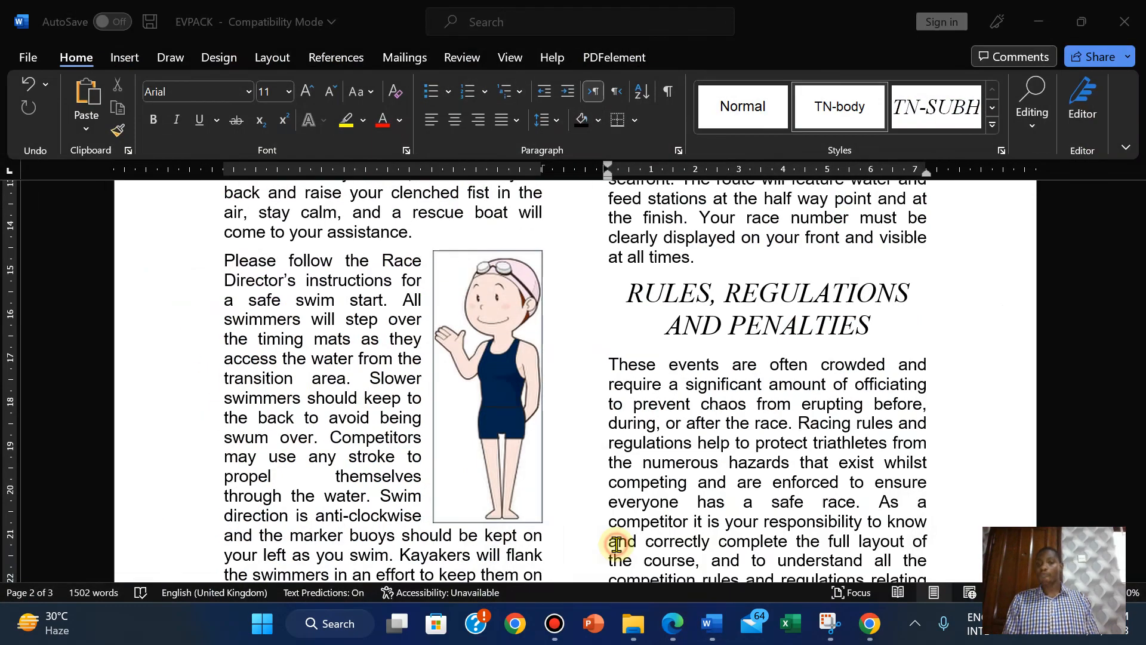
{"action": "left_click_drag", "start_coordinate": [1135, 295], "coordinate": [1137, 495]}
{"action": "left_click", "coordinate": [675, 624]}
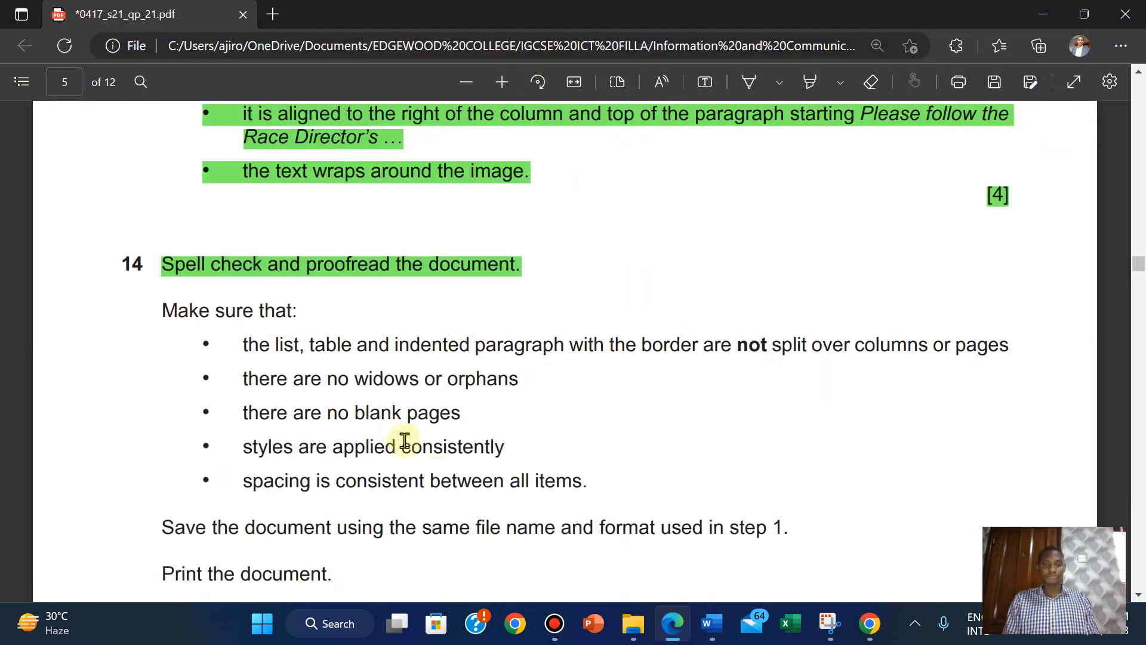
Highlight question 14's 'Make sure that' checklist in green.
{"action": "left_click_drag", "start_coordinate": [158, 310], "coordinate": [596, 494]}
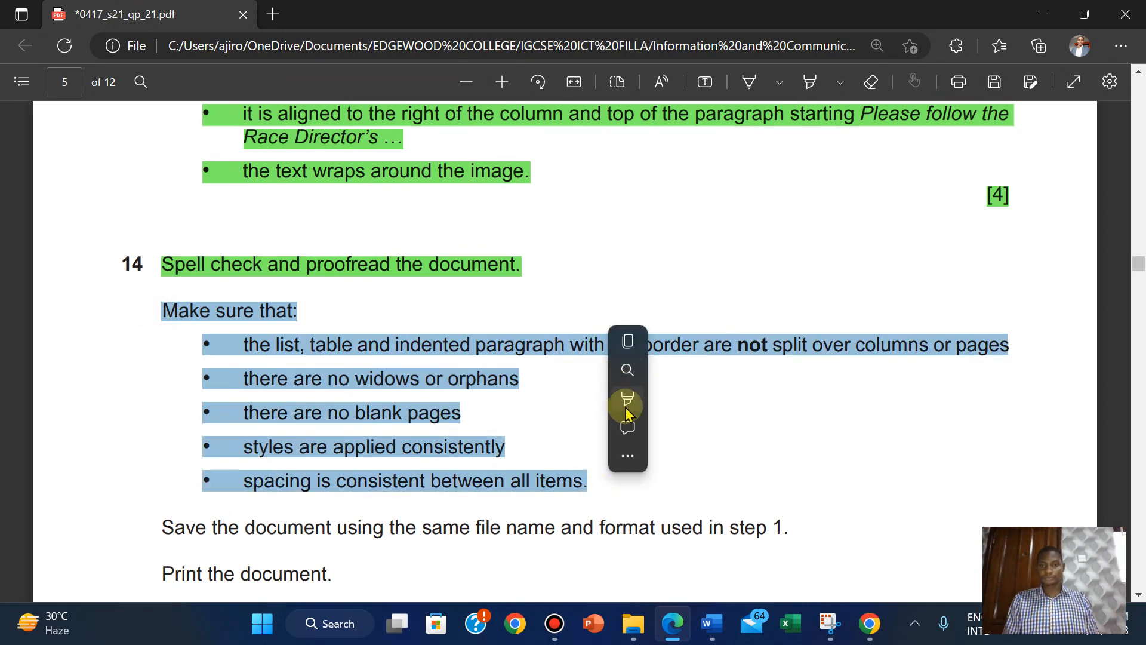
{"action": "mouse_move", "coordinate": [628, 406]}
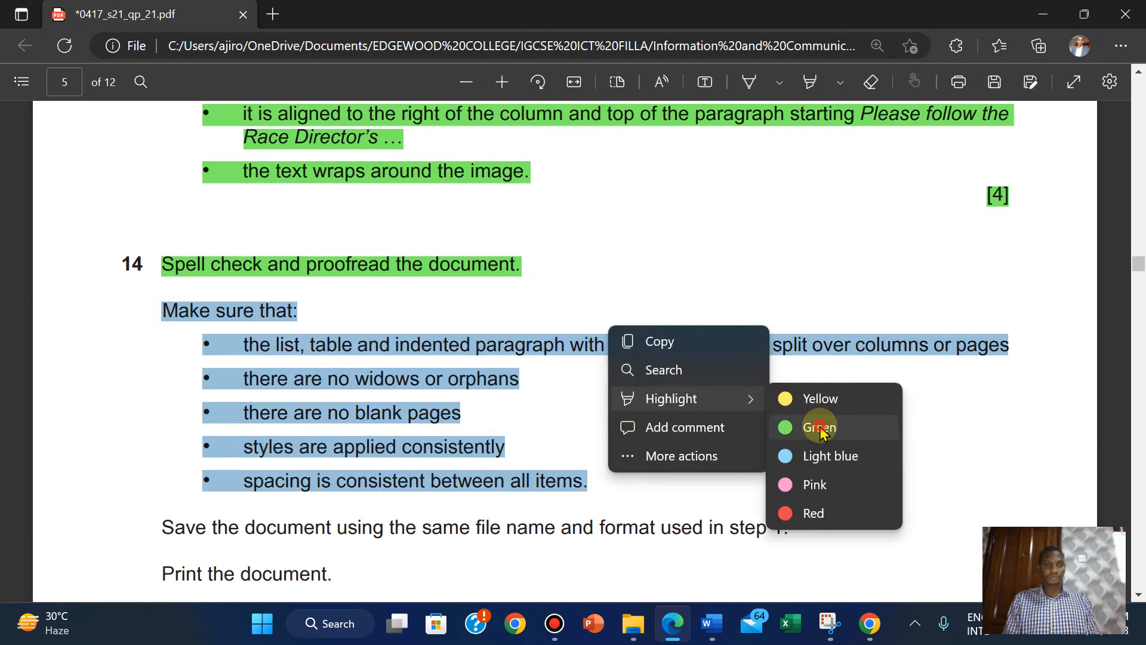
{"action": "left_click", "coordinate": [823, 432]}
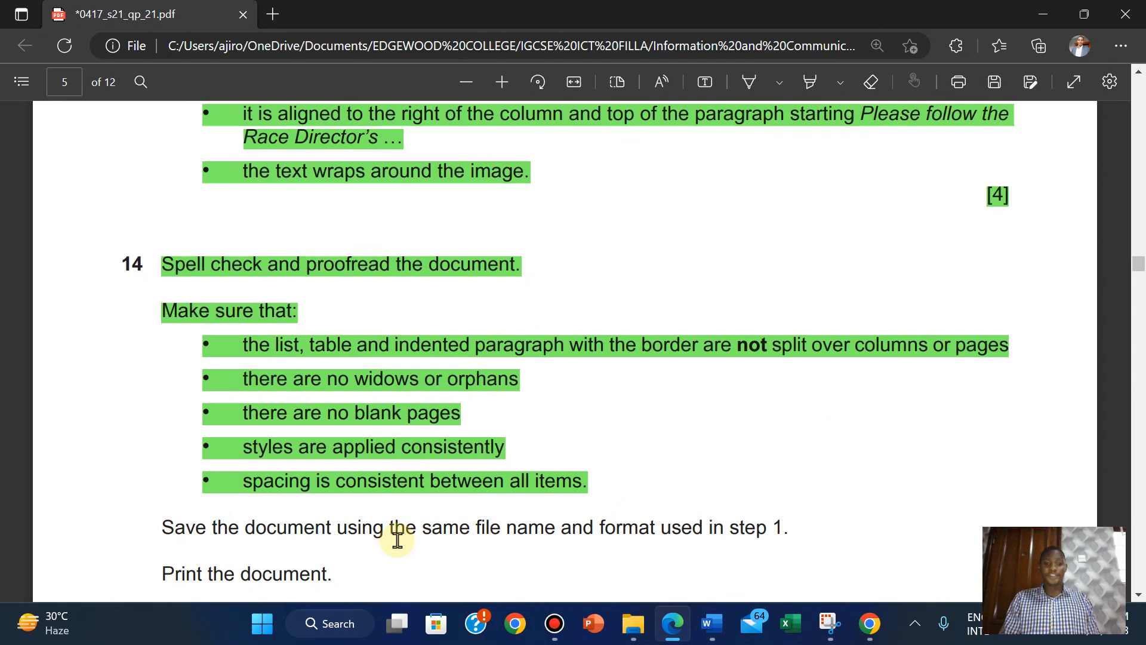
{"action": "scroll", "coordinate": [397, 539], "scroll_direction": "down", "scroll_amount": 1}
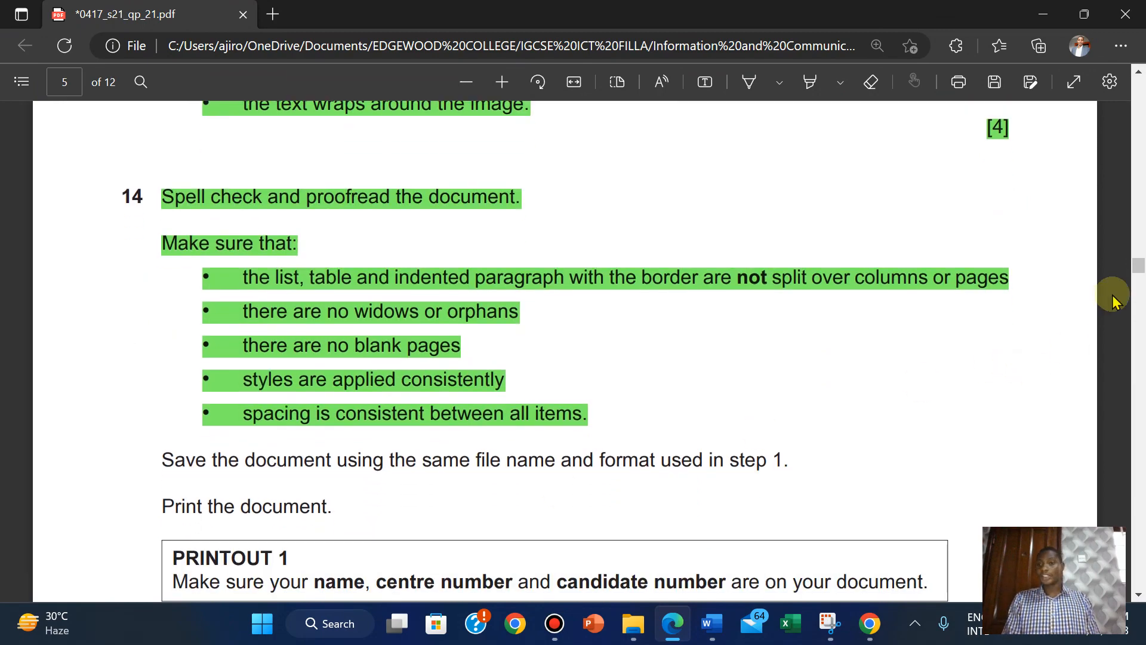
{"action": "left_click_drag", "start_coordinate": [1134, 269], "coordinate": [1102, 272]}
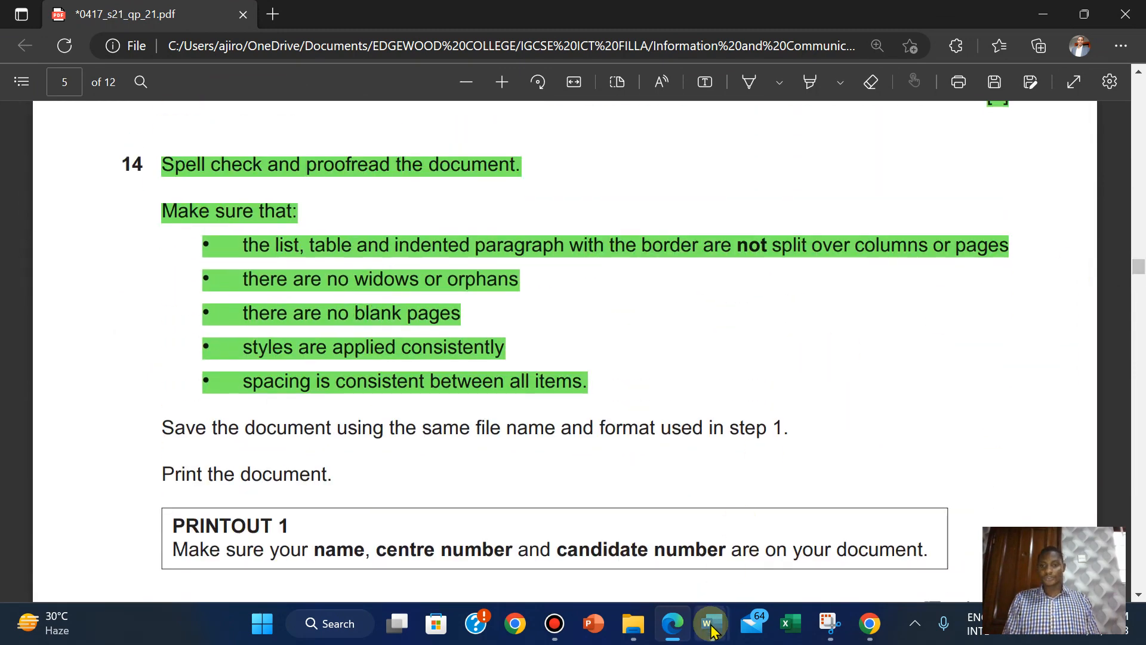
{"action": "mouse_move", "coordinate": [712, 628]}
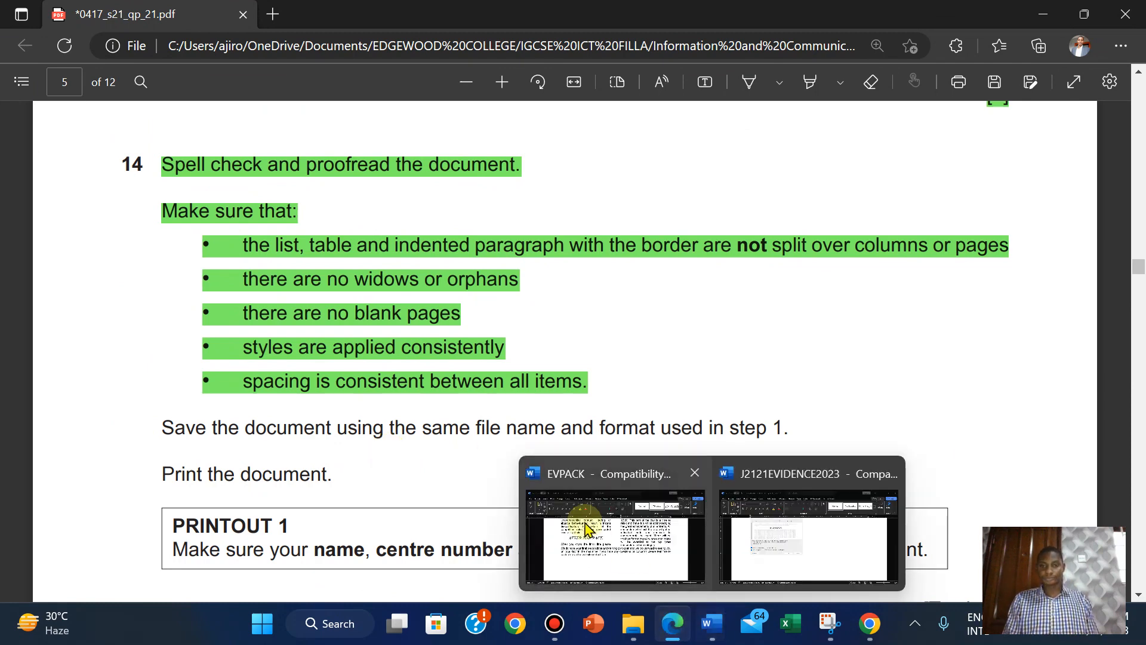
{"action": "left_click", "coordinate": [581, 516]}
Save the EVPACK document and bring up its print preview.
{"action": "left_click", "coordinate": [28, 57]}
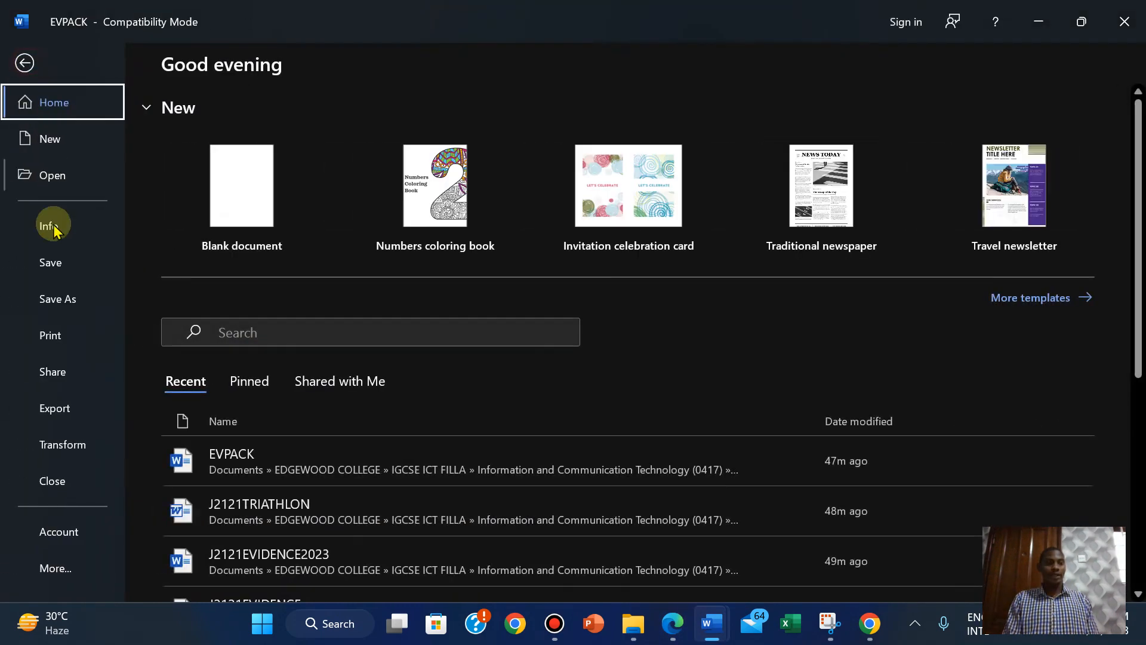
{"action": "left_click", "coordinate": [38, 262]}
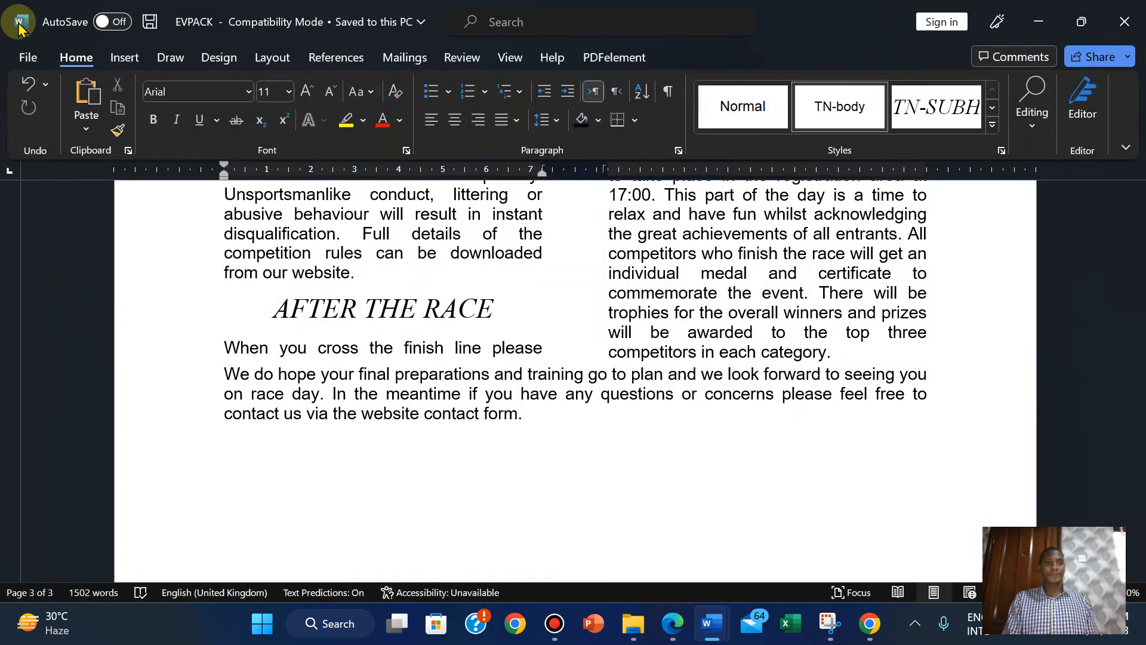
{"action": "left_click", "coordinate": [28, 57]}
{"action": "left_click", "coordinate": [51, 334]}
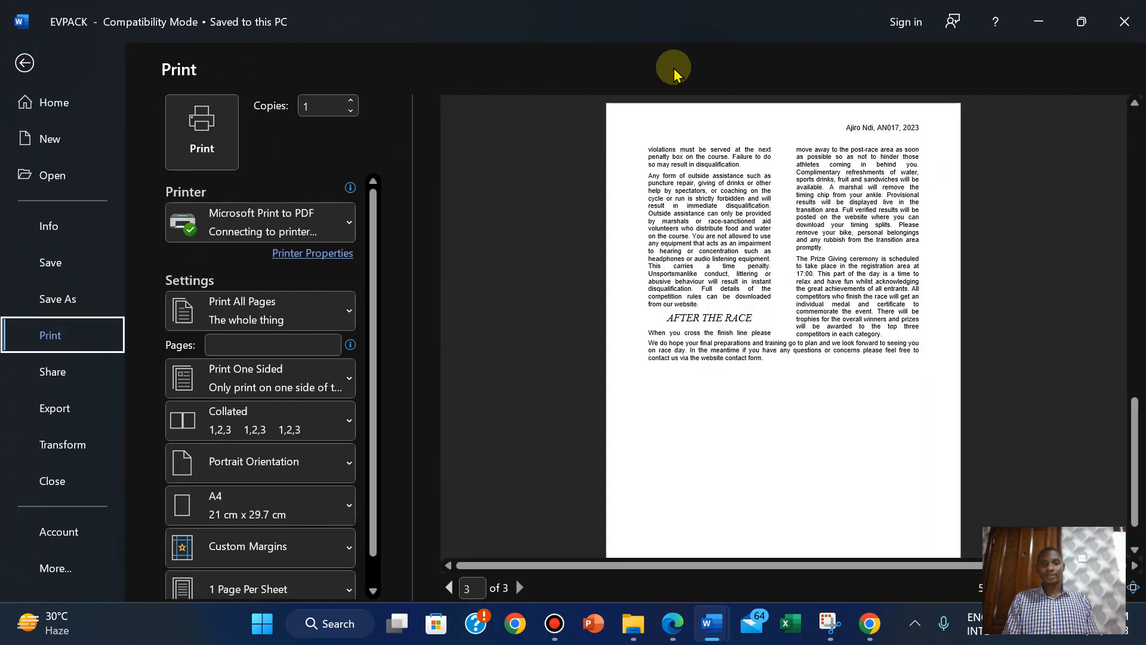
Page through the print preview to page 3 and back to page 2, then minimize Word.
{"action": "left_click", "coordinate": [1134, 566]}
{"action": "left_click", "coordinate": [1135, 566]}
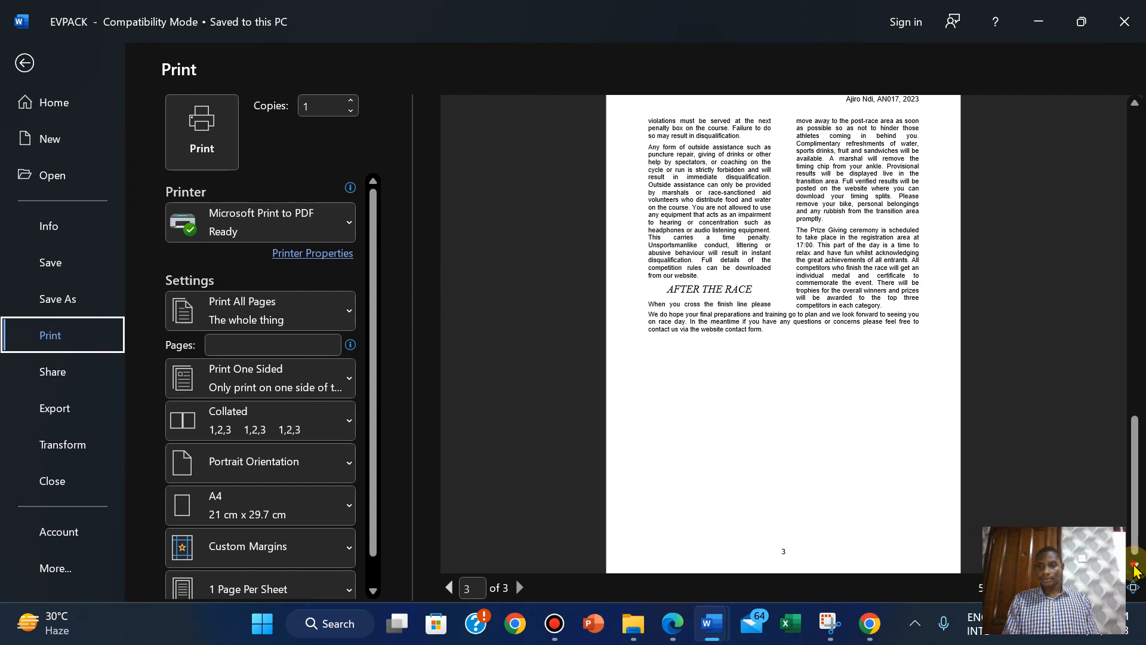
{"action": "left_click", "coordinate": [1135, 566]}
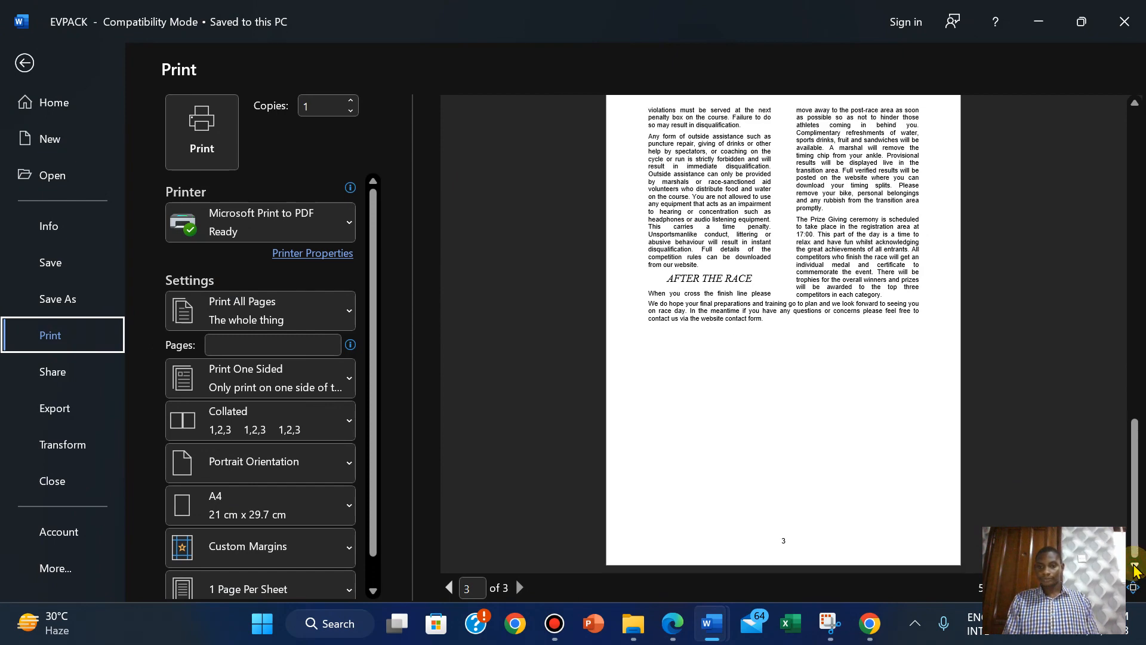
{"action": "left_click", "coordinate": [1135, 104]}
{"action": "left_click", "coordinate": [1135, 103]}
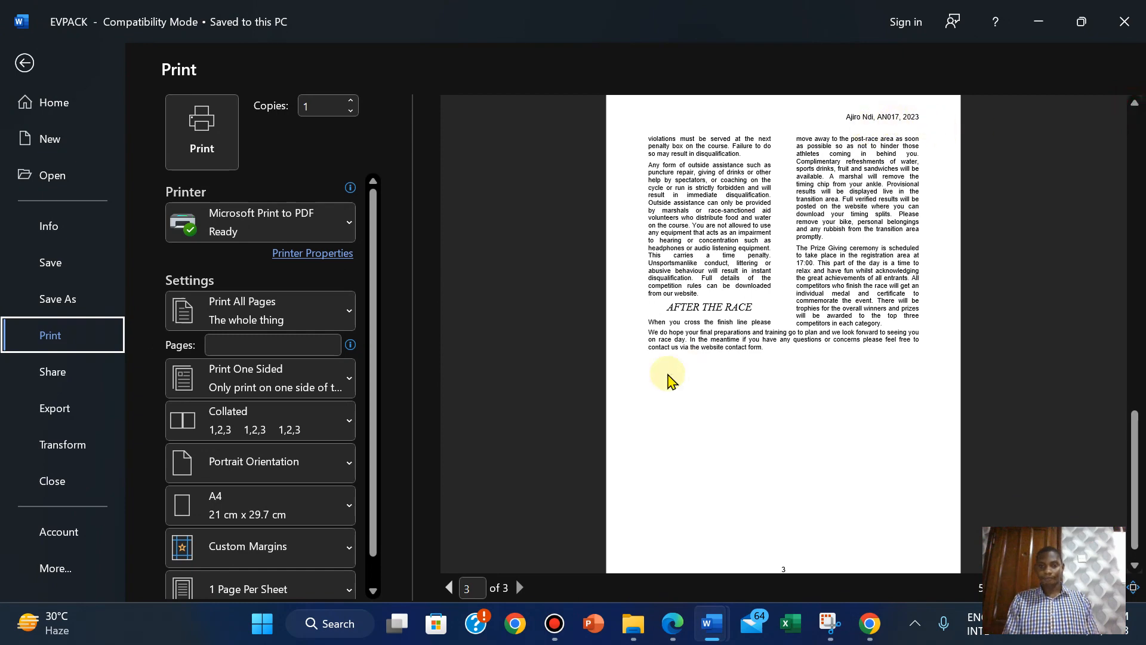
{"action": "left_click", "coordinate": [448, 587]}
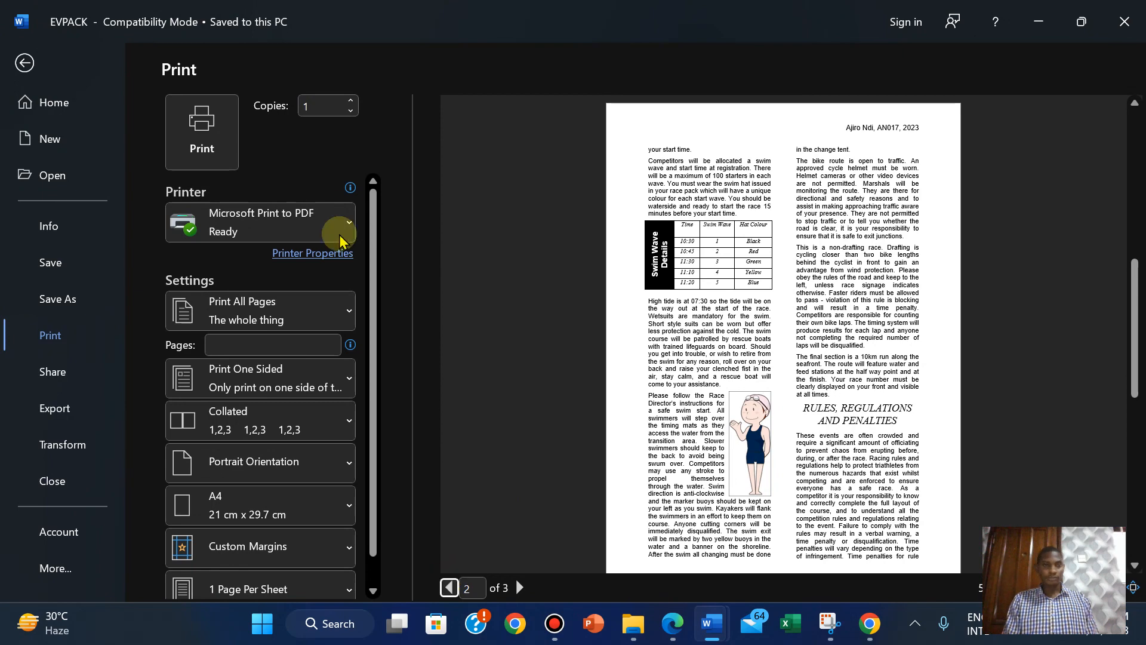
{"action": "left_click", "coordinate": [1037, 22]}
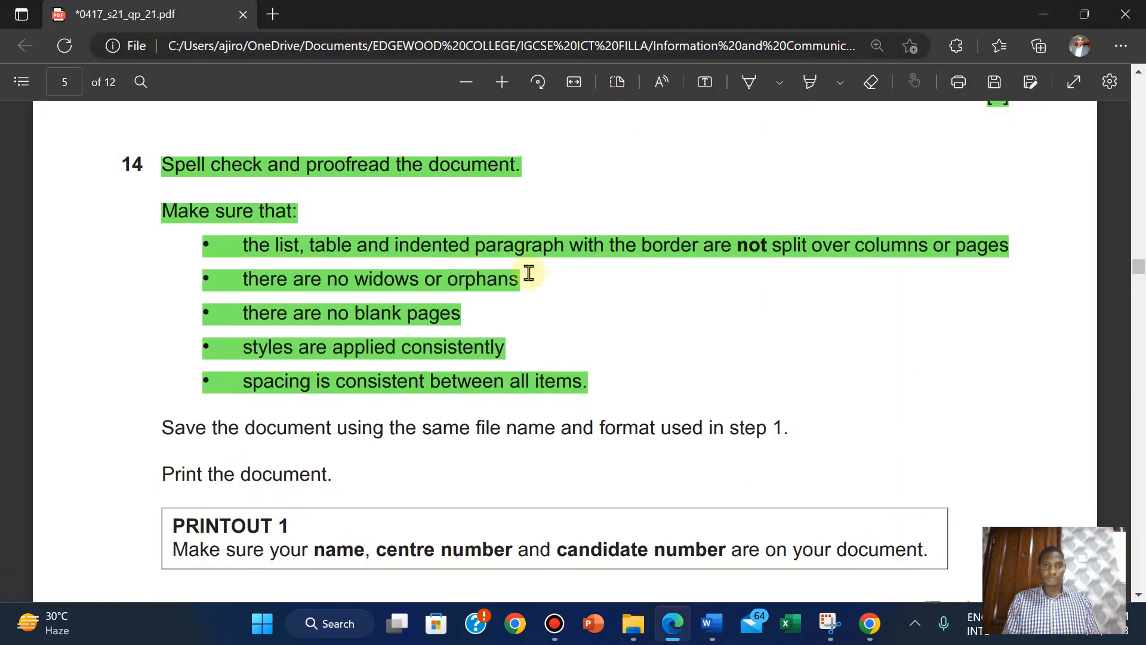
Leave print preview and nudge the Swim Wave Details table's left border right on page 2.
{"action": "mouse_move", "coordinate": [712, 625]}
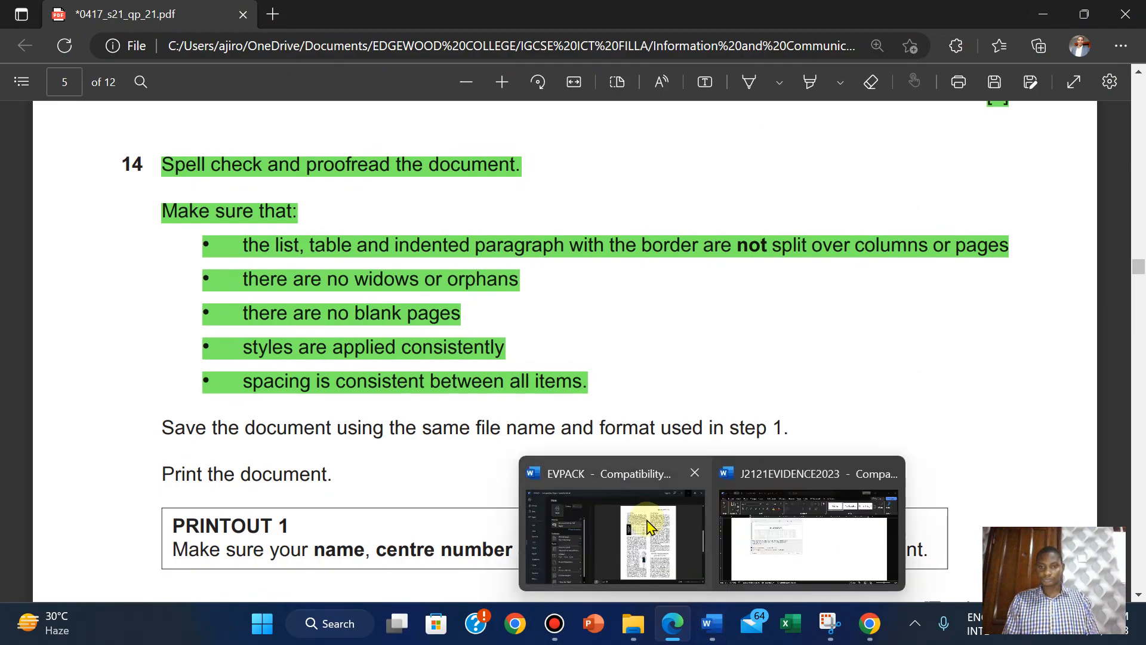
{"action": "left_click", "coordinate": [615, 526]}
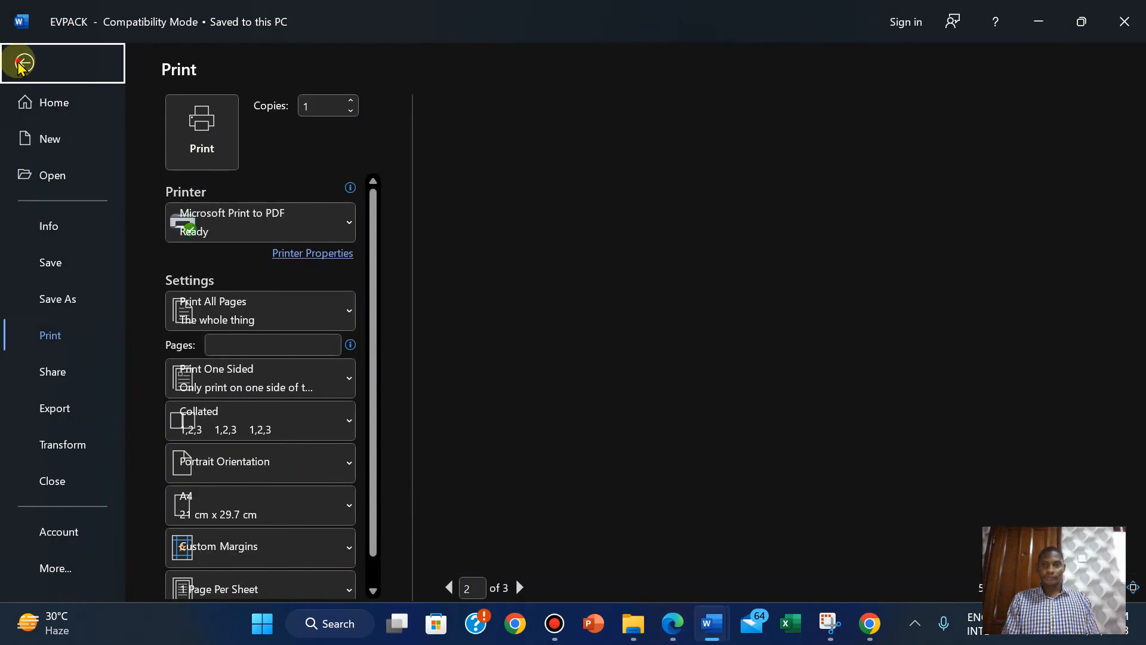
{"action": "left_click", "coordinate": [23, 63]}
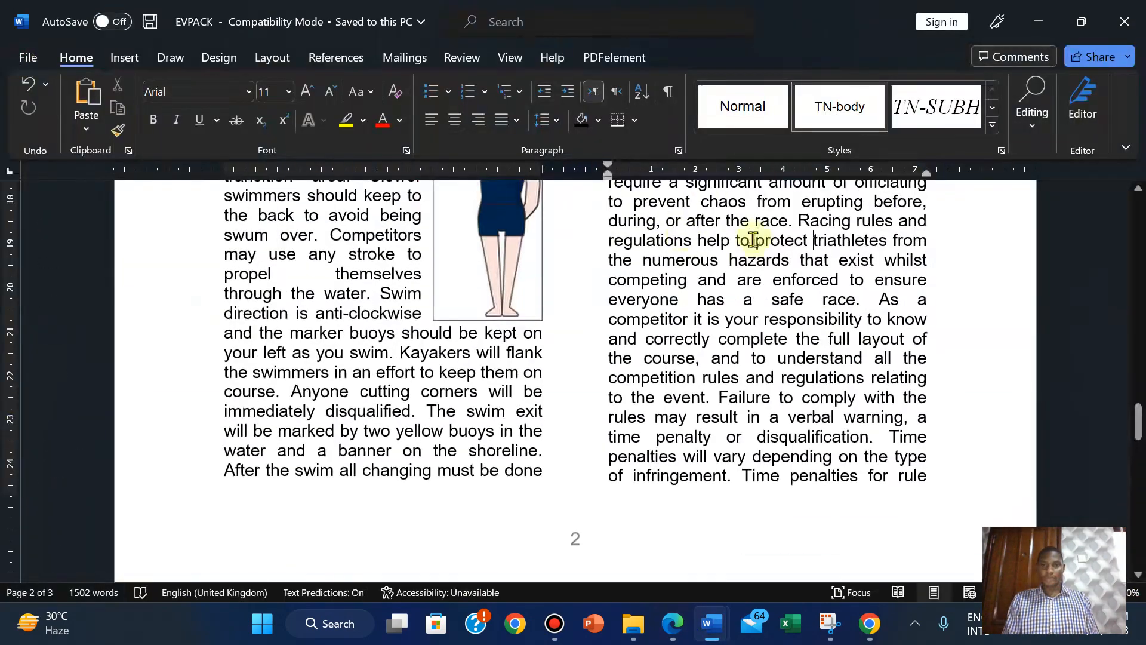
{"action": "left_click_drag", "start_coordinate": [1138, 418], "coordinate": [1138, 343]}
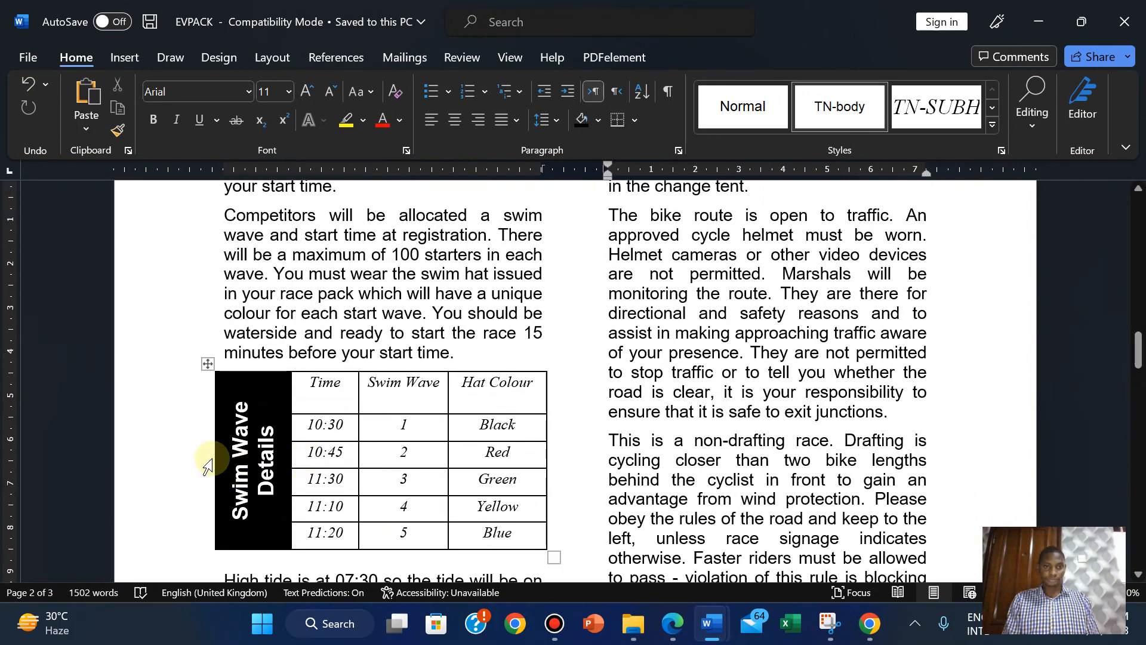
{"action": "left_click_drag", "start_coordinate": [215, 458], "coordinate": [224, 458]}
{"action": "left_click", "coordinate": [339, 344]}
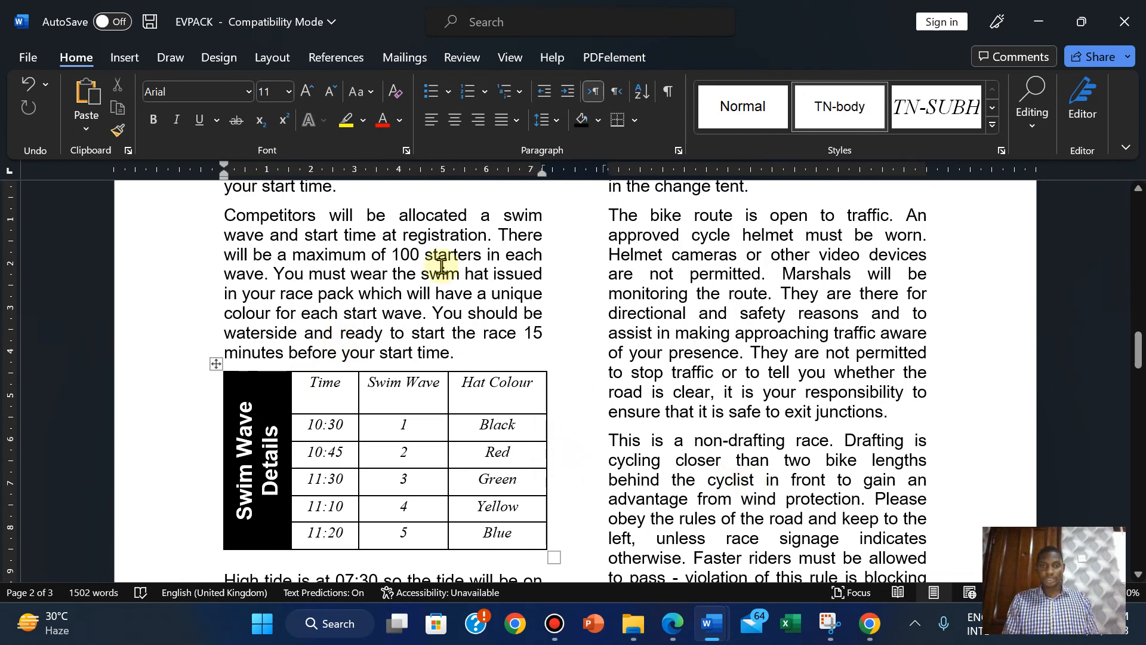
Show the Microsoft Print to PDF preview and step through EVPACK's pages 1 to 3.
{"action": "left_click", "coordinate": [23, 57]}
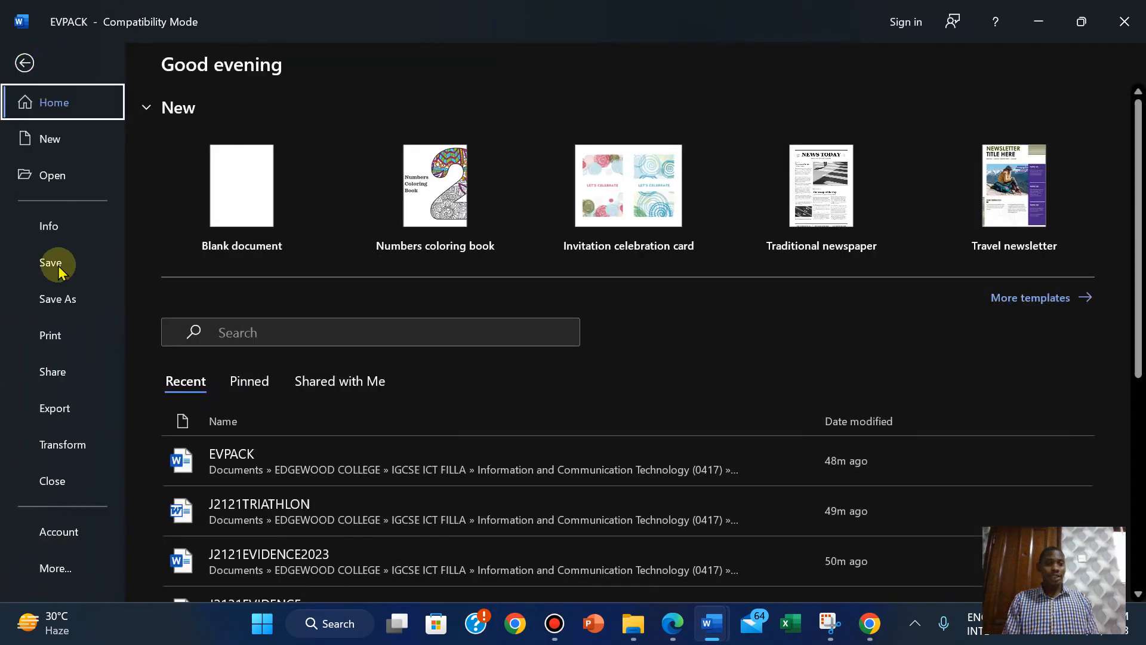
{"action": "left_click", "coordinate": [50, 335]}
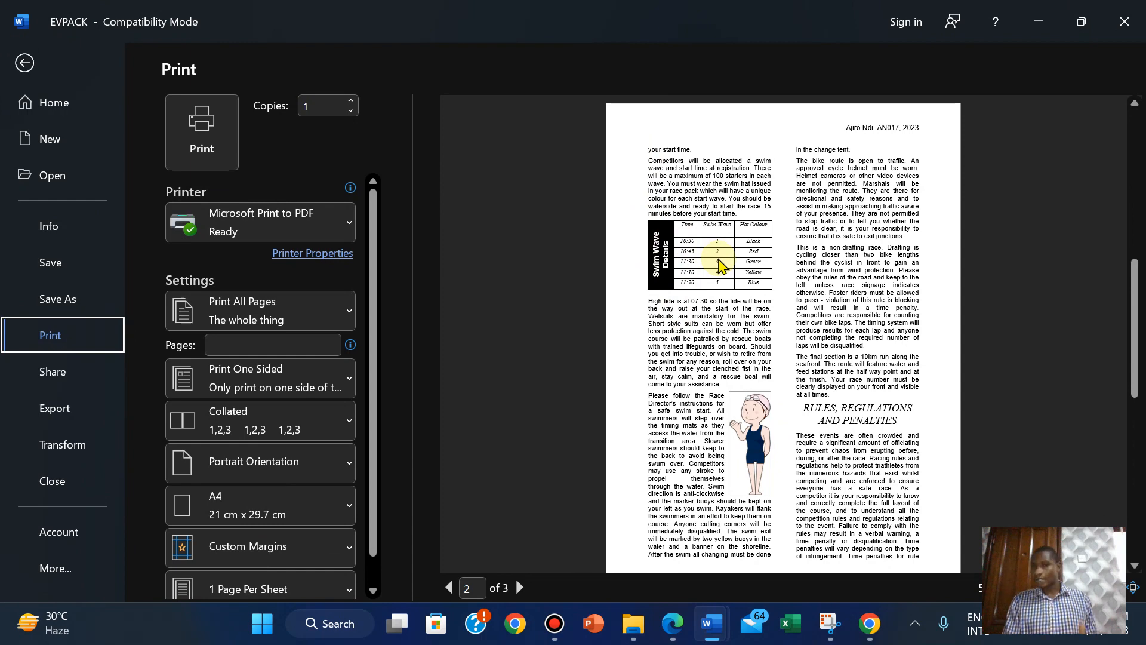
{"action": "left_click_drag", "start_coordinate": [1137, 332], "coordinate": [1134, 385]}
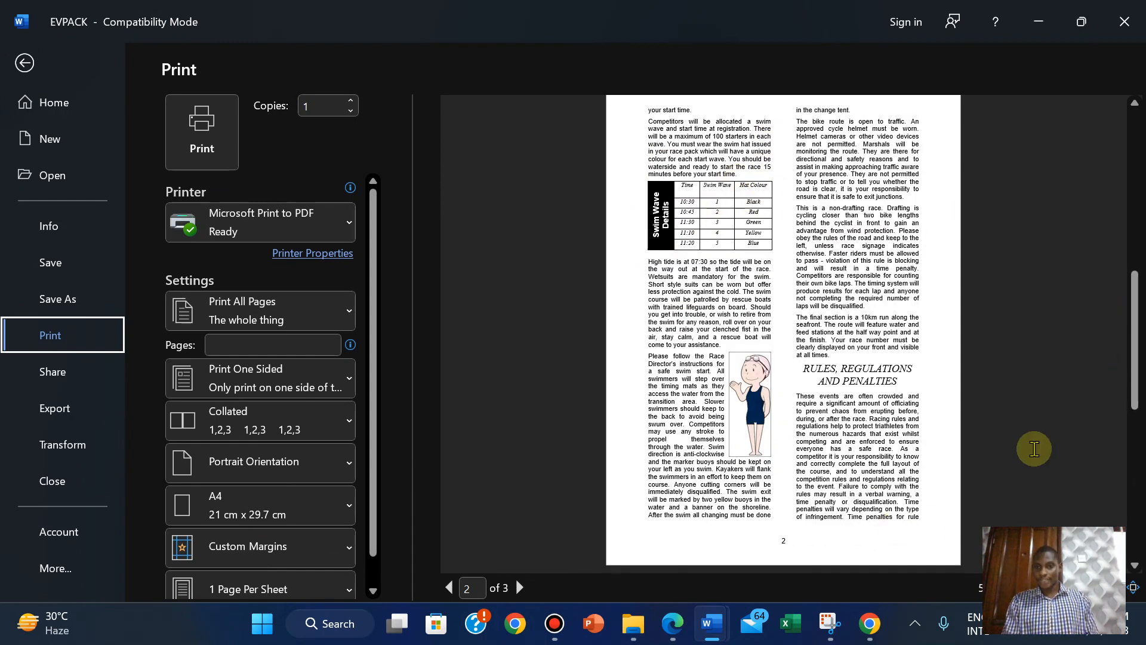
{"action": "left_click", "coordinate": [1135, 104]}
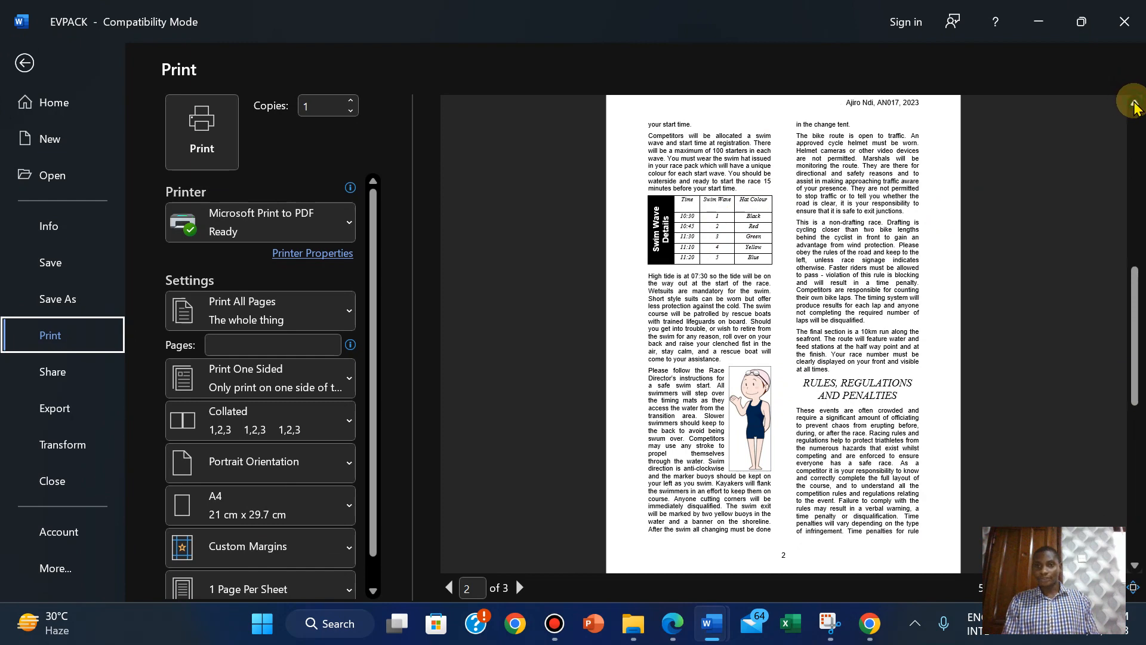
{"action": "left_click", "coordinate": [1134, 103]}
{"action": "left_click", "coordinate": [1134, 103]}
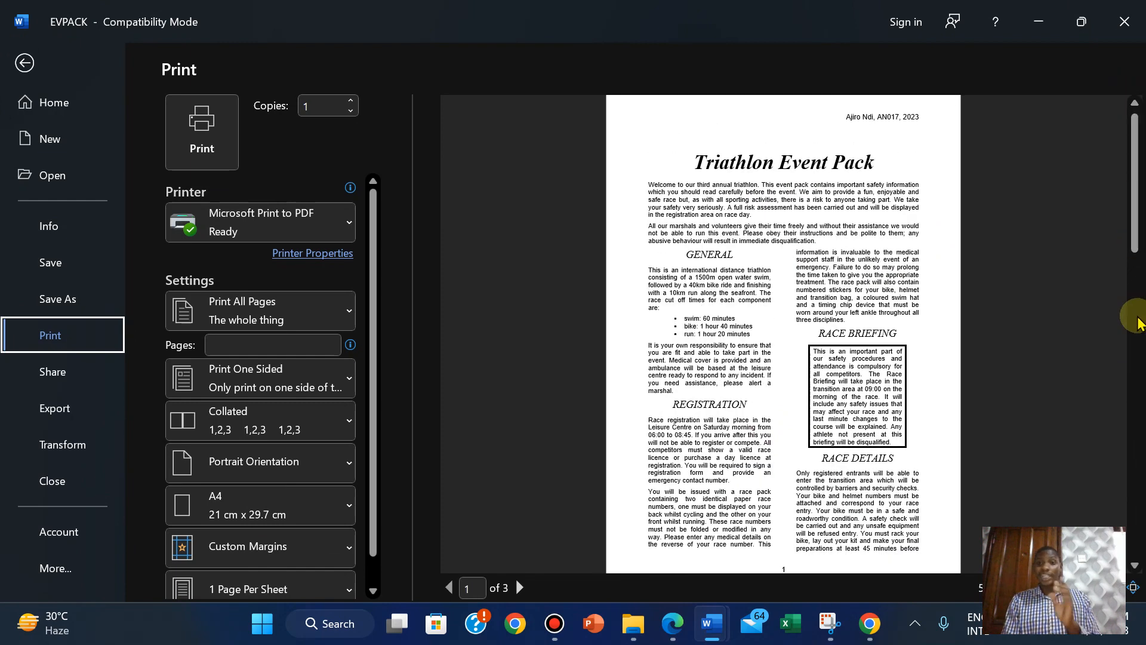
{"action": "left_click", "coordinate": [1134, 568]}
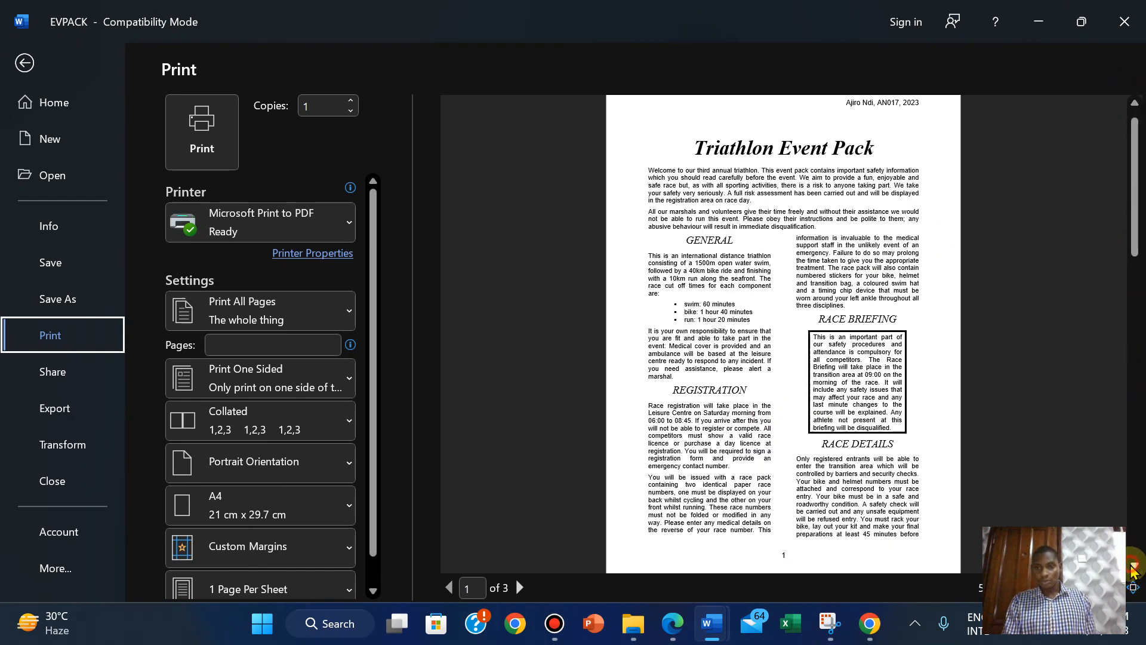
{"action": "left_click", "coordinate": [1133, 567]}
{"action": "left_click", "coordinate": [1133, 567]}
{"action": "left_click", "coordinate": [1134, 567]}
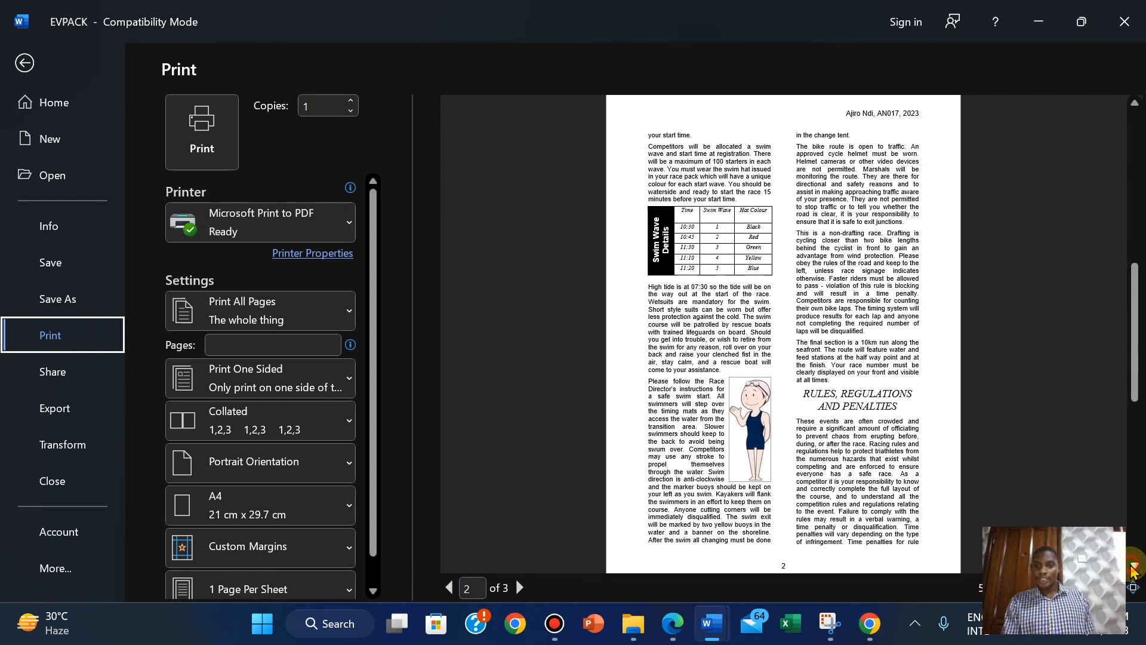
{"action": "left_click", "coordinate": [1134, 567]}
{"action": "left_click", "coordinate": [1134, 567]}
{"action": "left_click", "coordinate": [1133, 568]}
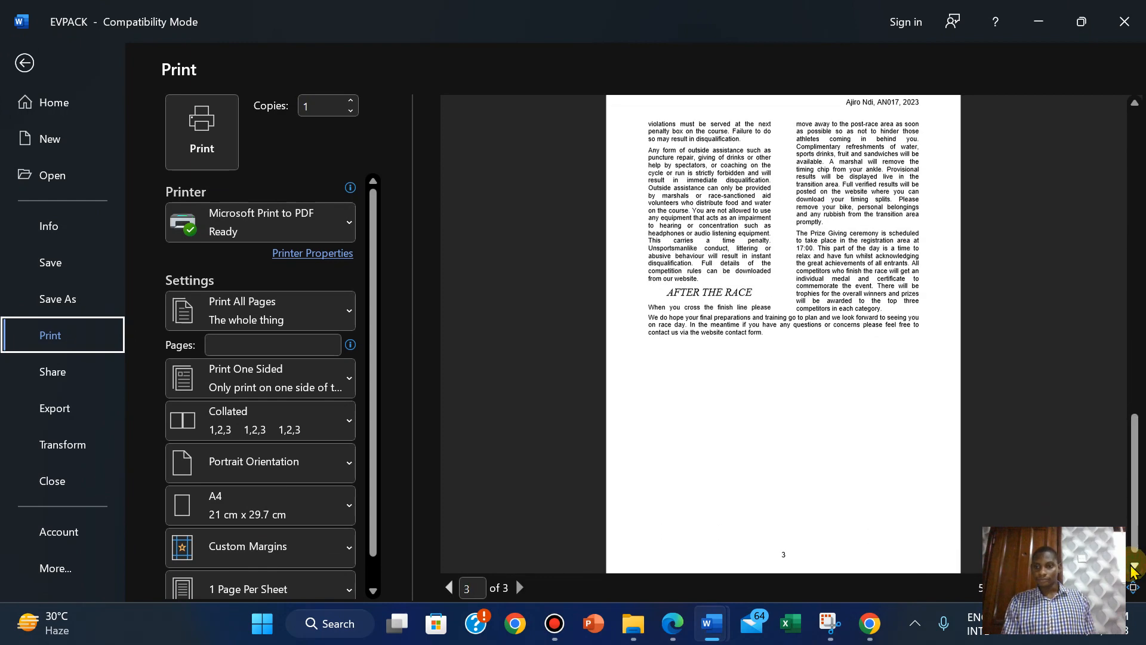
Print to PDF and copy the name 'PRINTOUT 1' from the exam paper.
{"action": "left_click", "coordinate": [204, 153]}
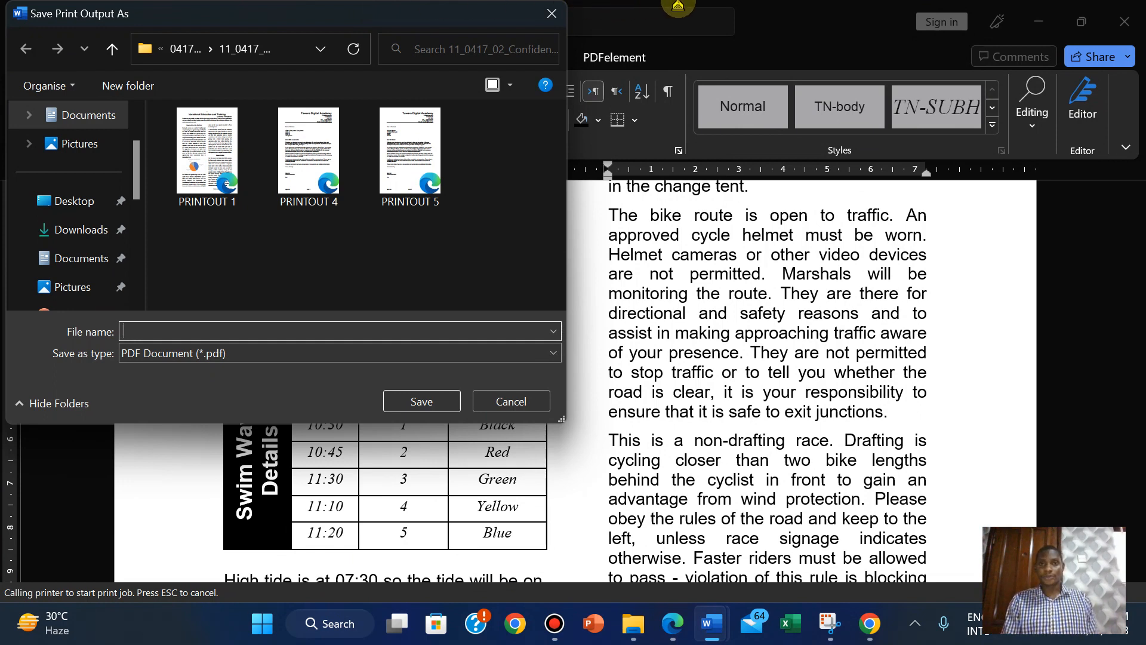
{"action": "left_click", "coordinate": [646, 12]}
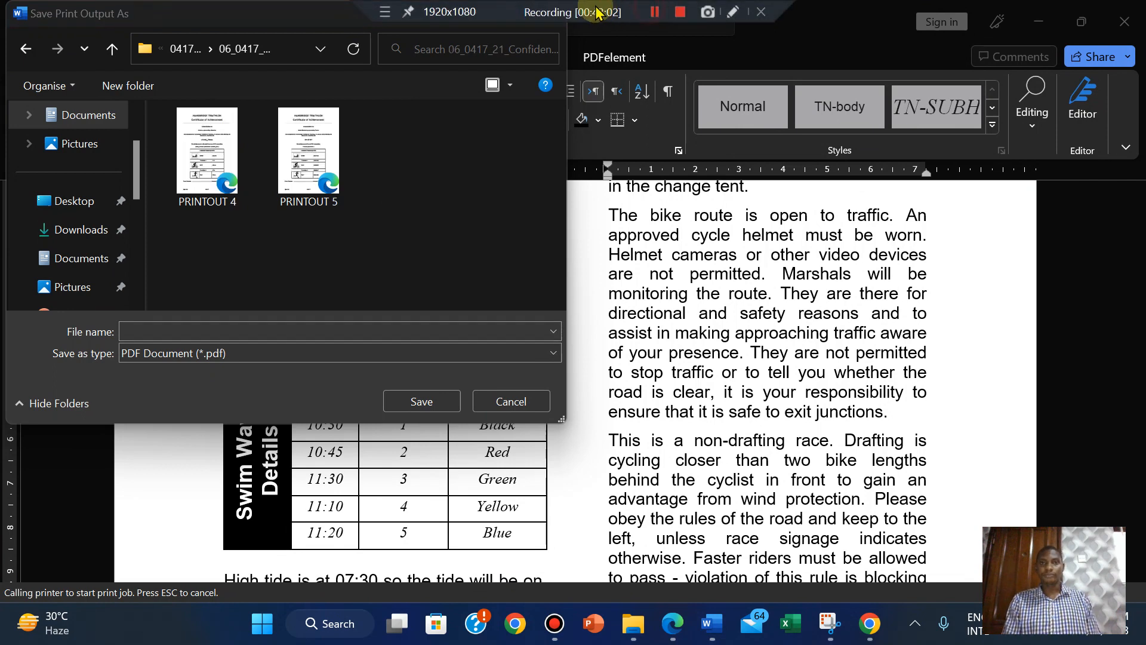
{"action": "left_click", "coordinate": [175, 329]}
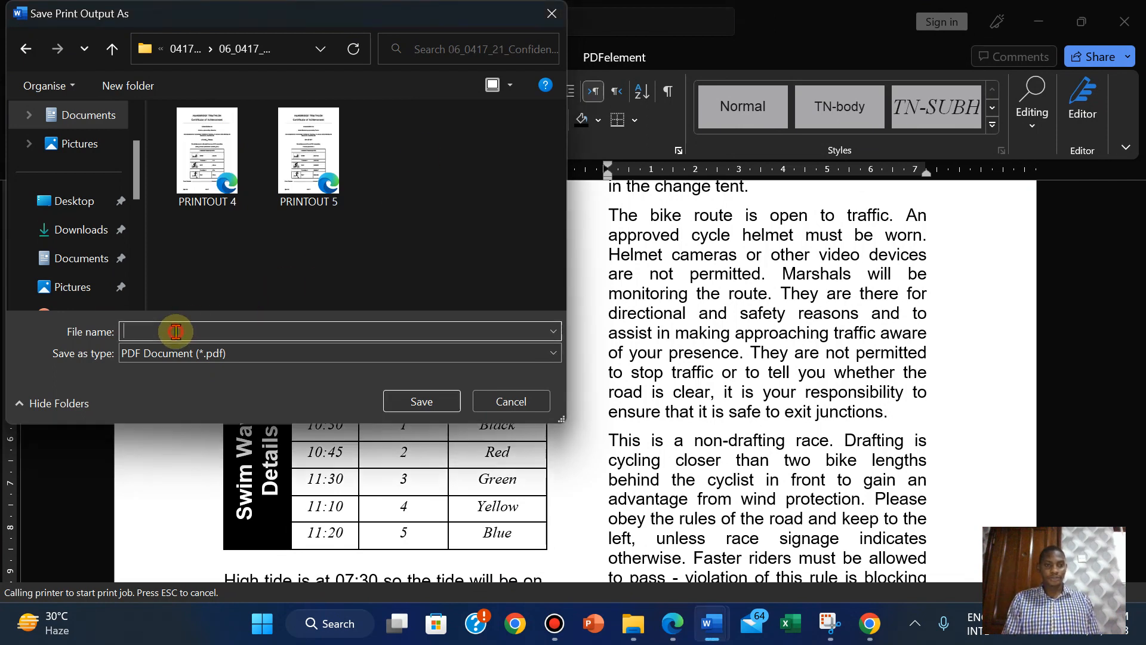
{"action": "left_click", "coordinate": [671, 616]}
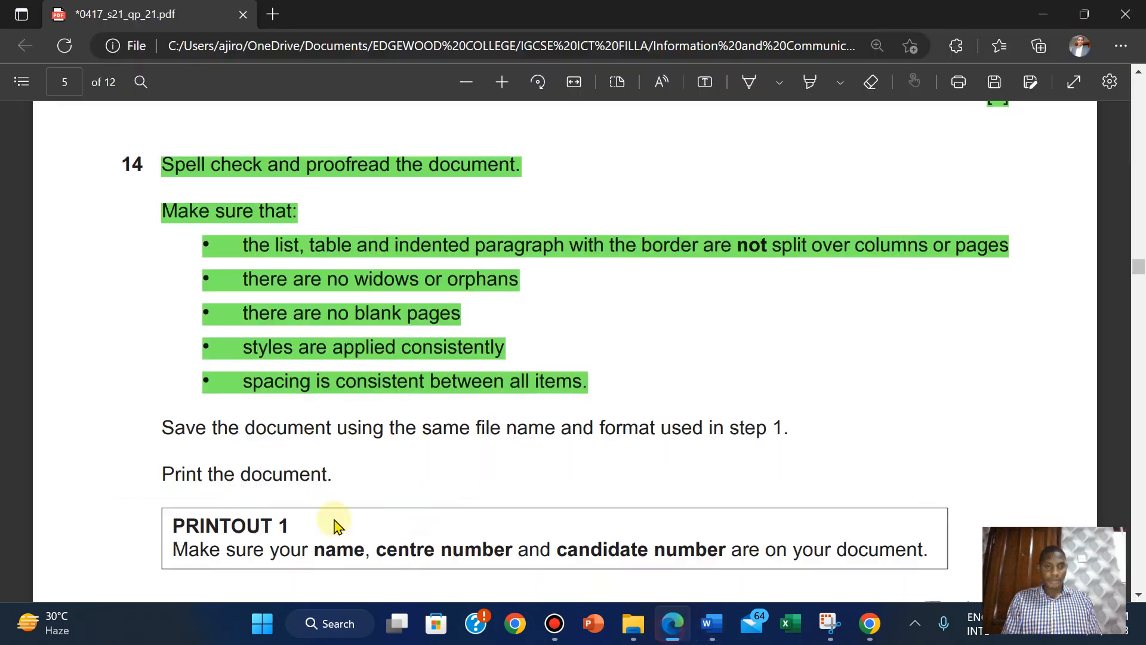
{"action": "left_click_drag", "start_coordinate": [228, 526], "coordinate": [289, 524]}
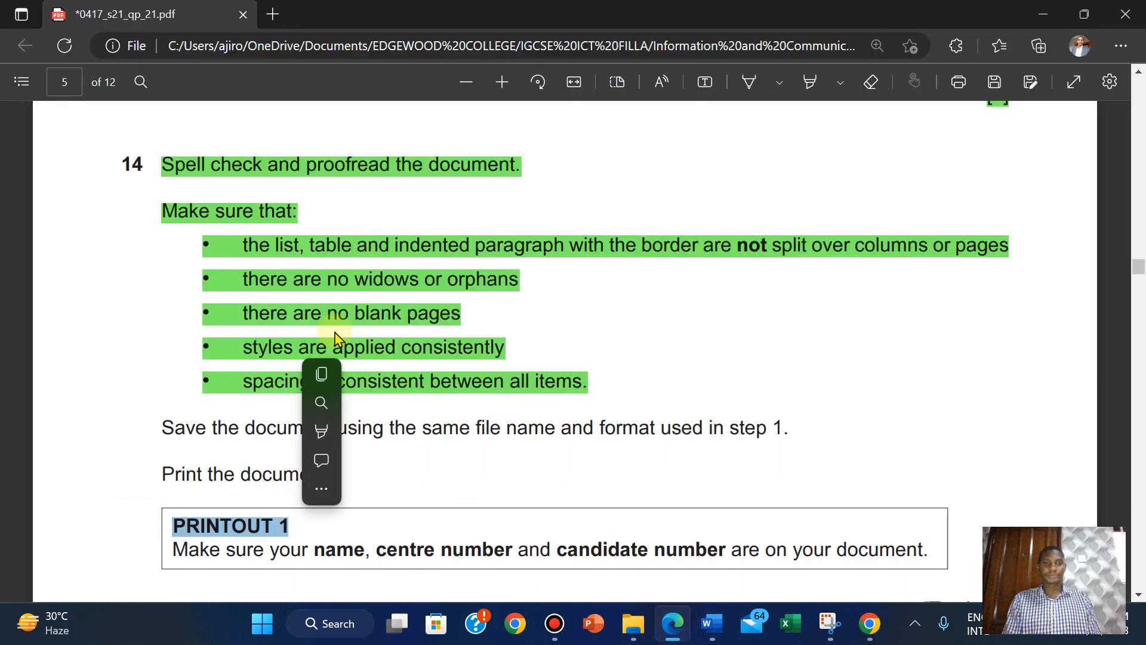
{"action": "right_click", "coordinate": [325, 370]}
{"action": "left_click", "coordinate": [327, 371]}
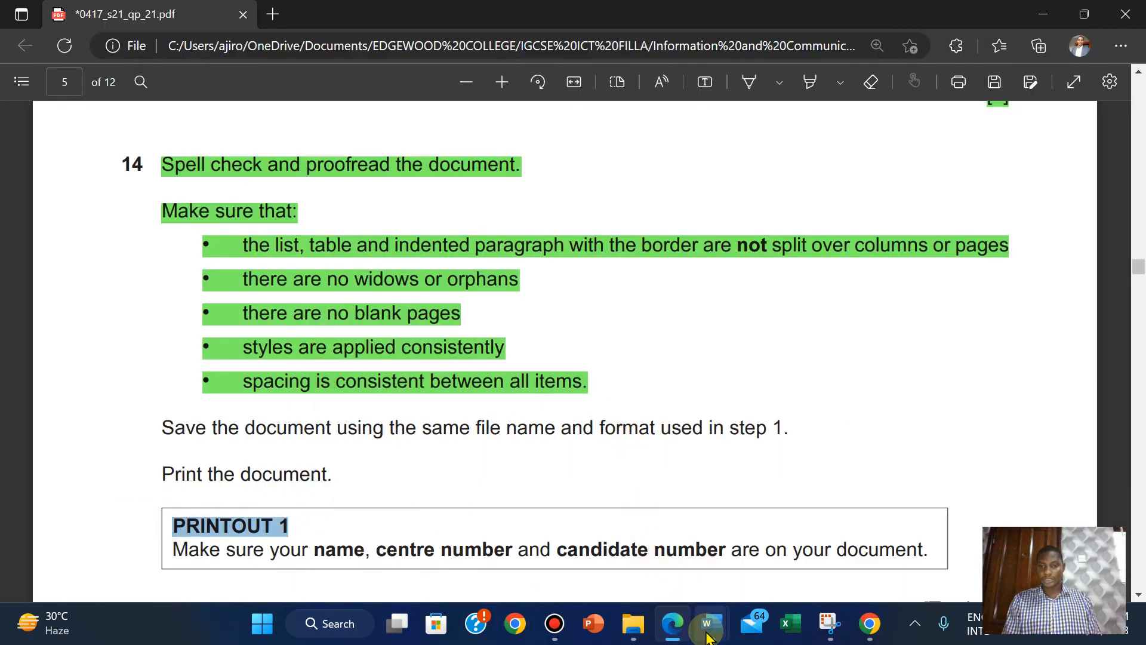
Paste 'PRINTOUT 1' as the file name and save the PDF.
{"action": "mouse_move", "coordinate": [711, 621]}
{"action": "left_click", "coordinate": [635, 563]}
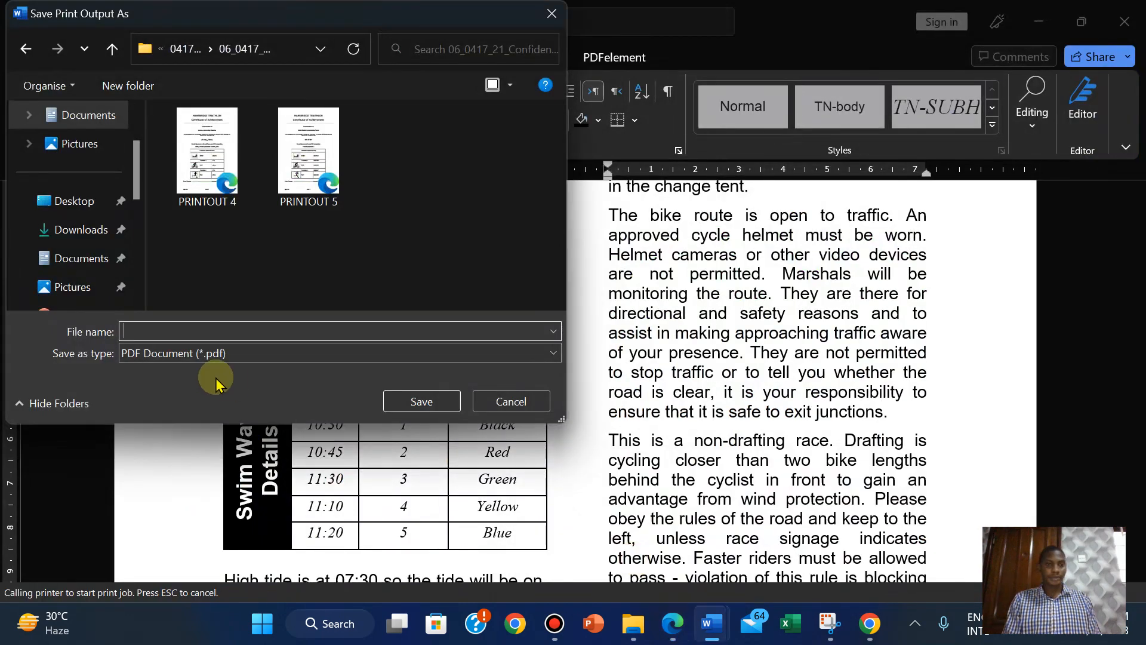
{"action": "right_click", "coordinate": [147, 332]}
{"action": "left_click", "coordinate": [192, 415]}
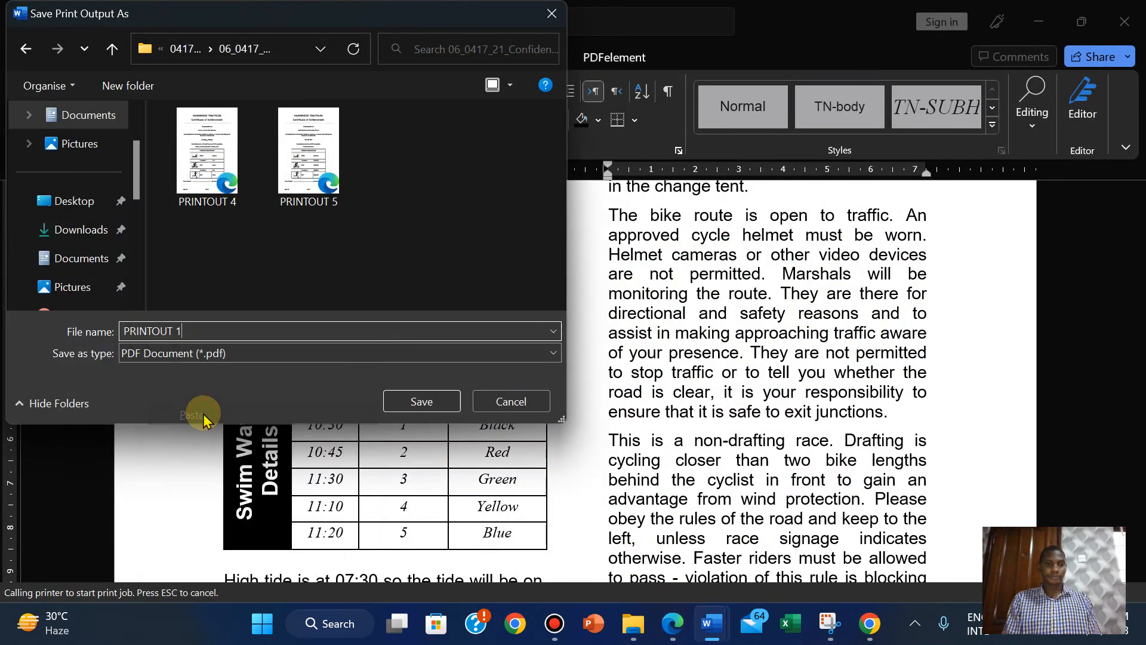
{"action": "left_click", "coordinate": [422, 402]}
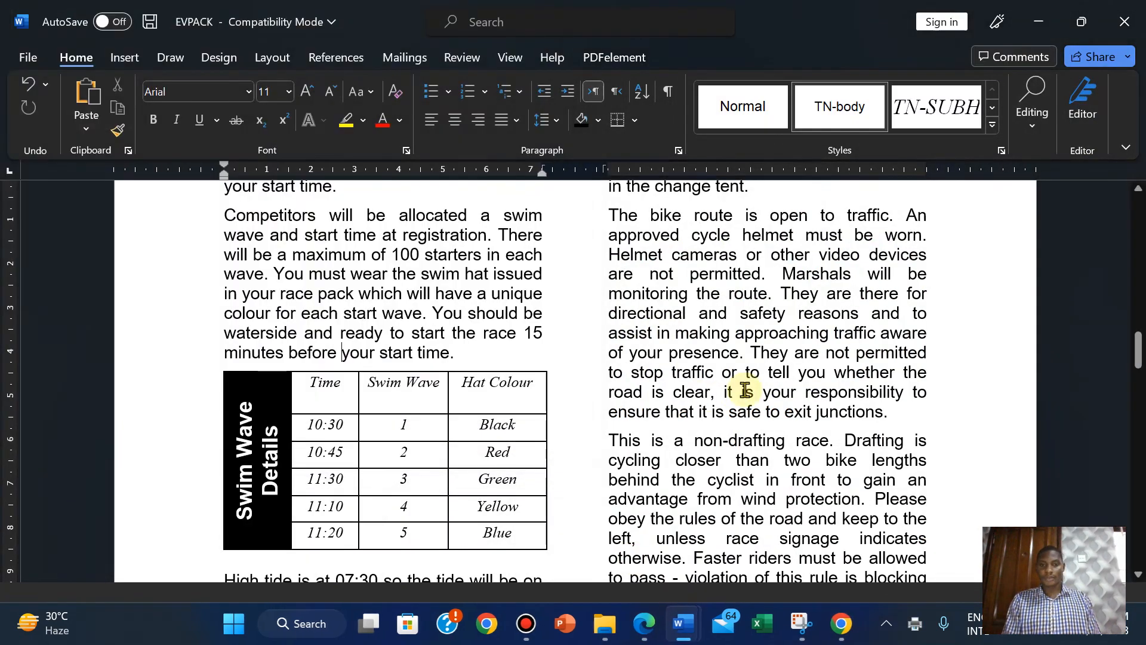
Open PRINTOUT 1.pdf from the source files folder, scroll its three pages, and close it.
{"action": "mouse_move", "coordinate": [609, 627]}
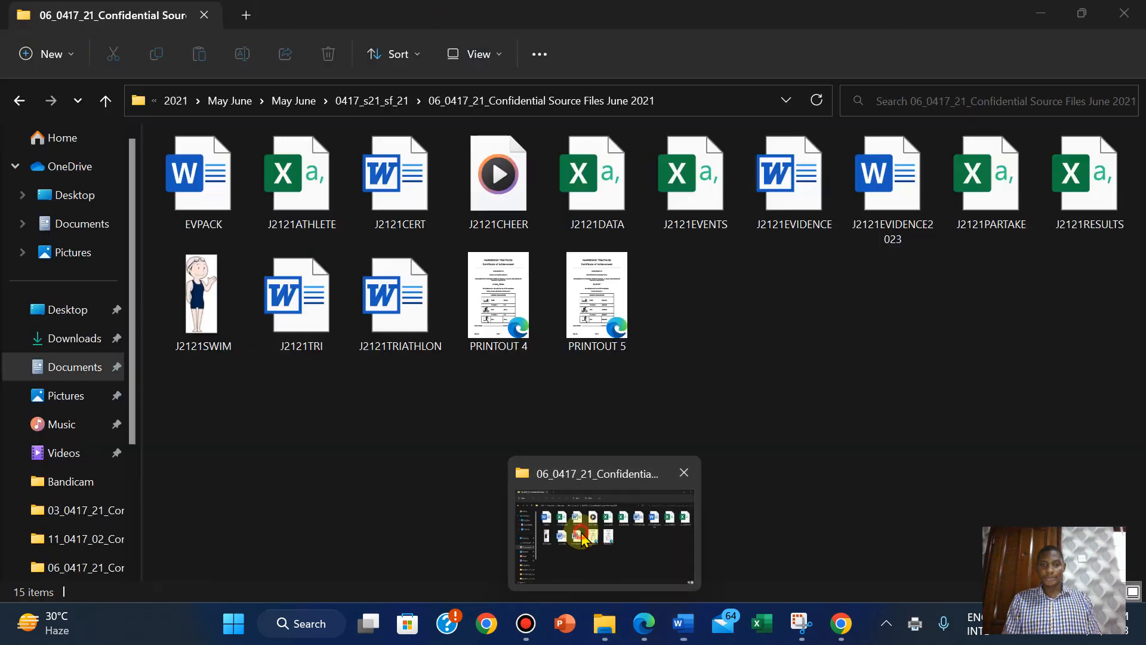
{"action": "left_click", "coordinate": [598, 525]}
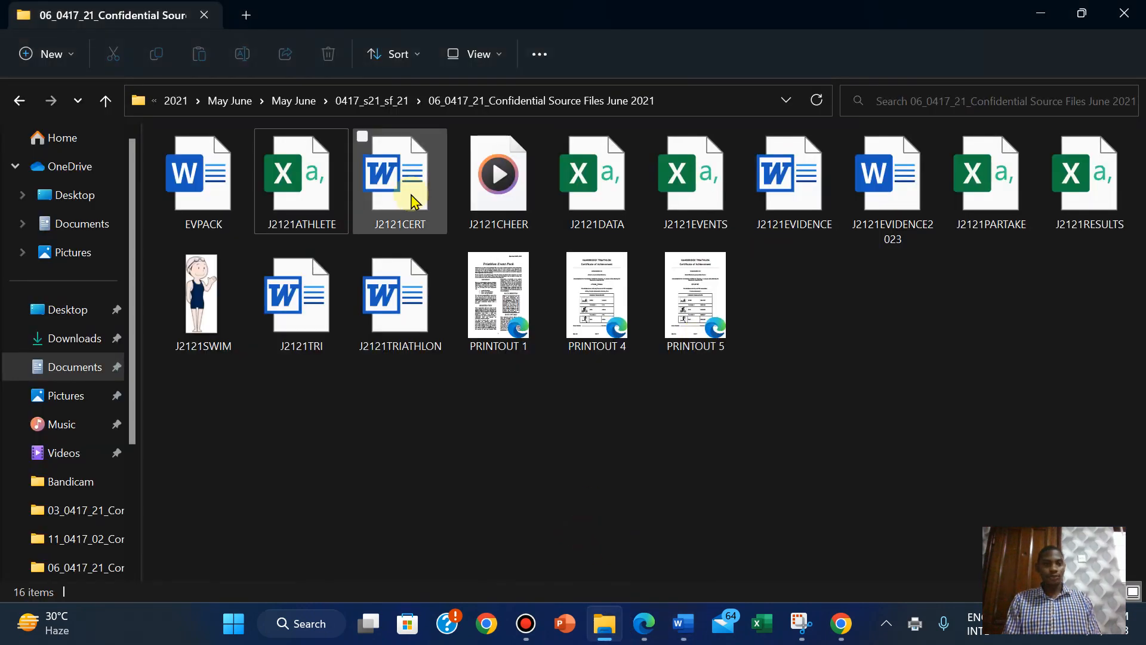
{"action": "double_click", "coordinate": [513, 317]}
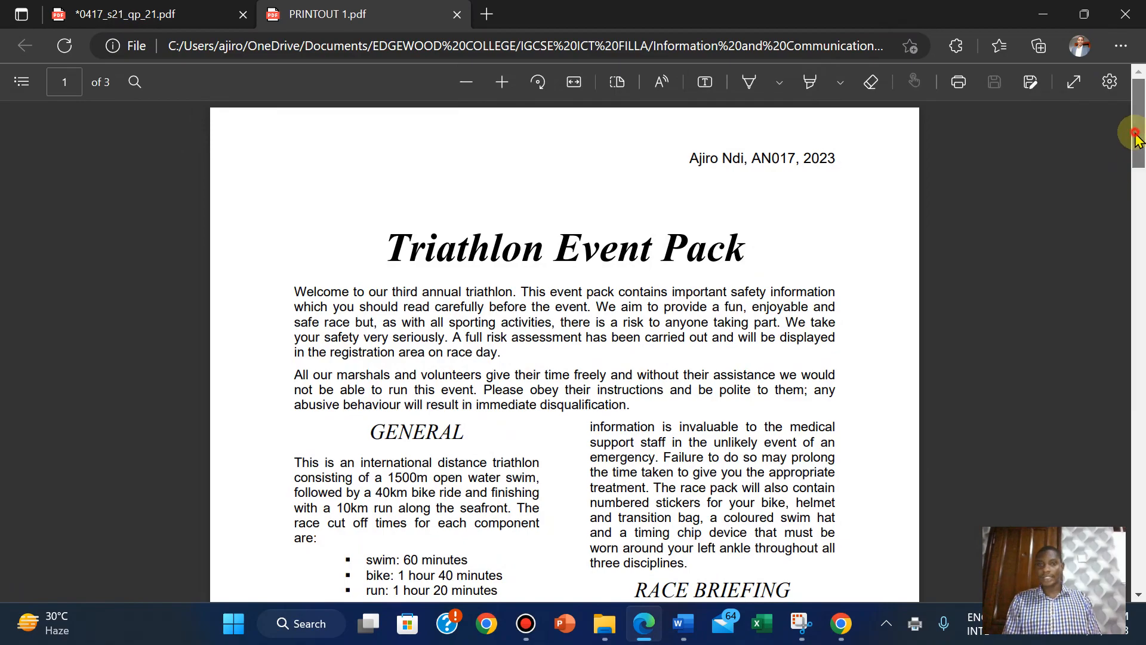
{"action": "left_click_drag", "start_coordinate": [1138, 166], "coordinate": [1127, 365]}
{"action": "left_click_drag", "start_coordinate": [1128, 406], "coordinate": [1080, 102]}
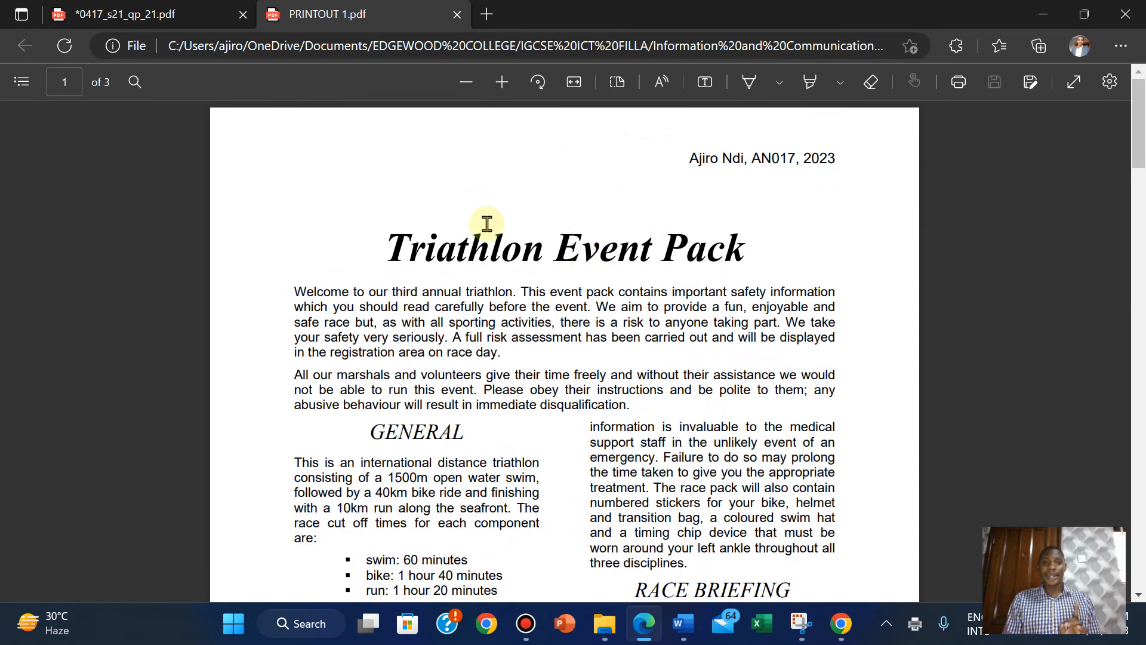
{"action": "left_click", "coordinate": [457, 15]}
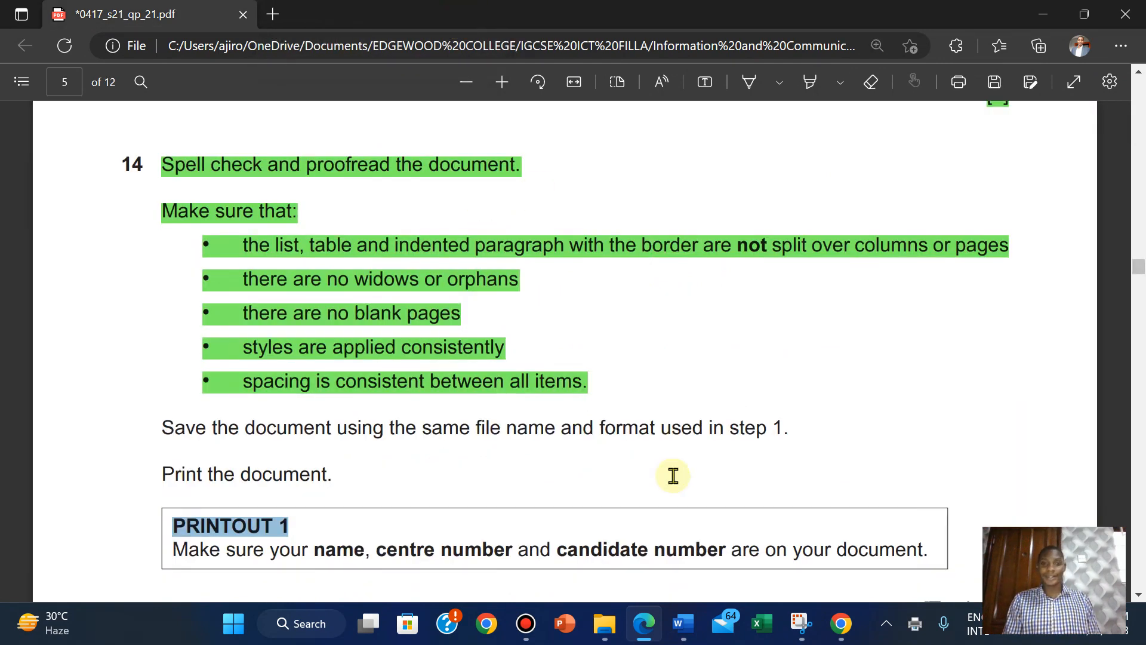
Delete the empty line above the 'Triathlon Event Pack' title in EVPACK.
{"action": "mouse_move", "coordinate": [685, 634]}
{"action": "left_click", "coordinate": [592, 546]}
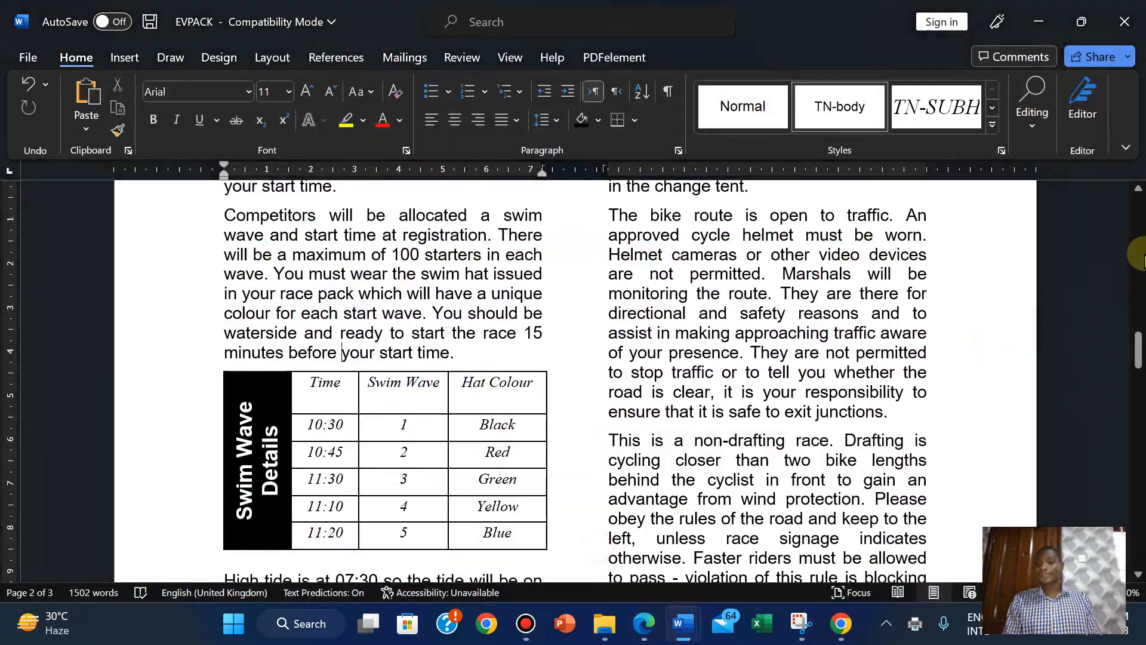
{"action": "left_click_drag", "start_coordinate": [1138, 366], "coordinate": [1140, 203]}
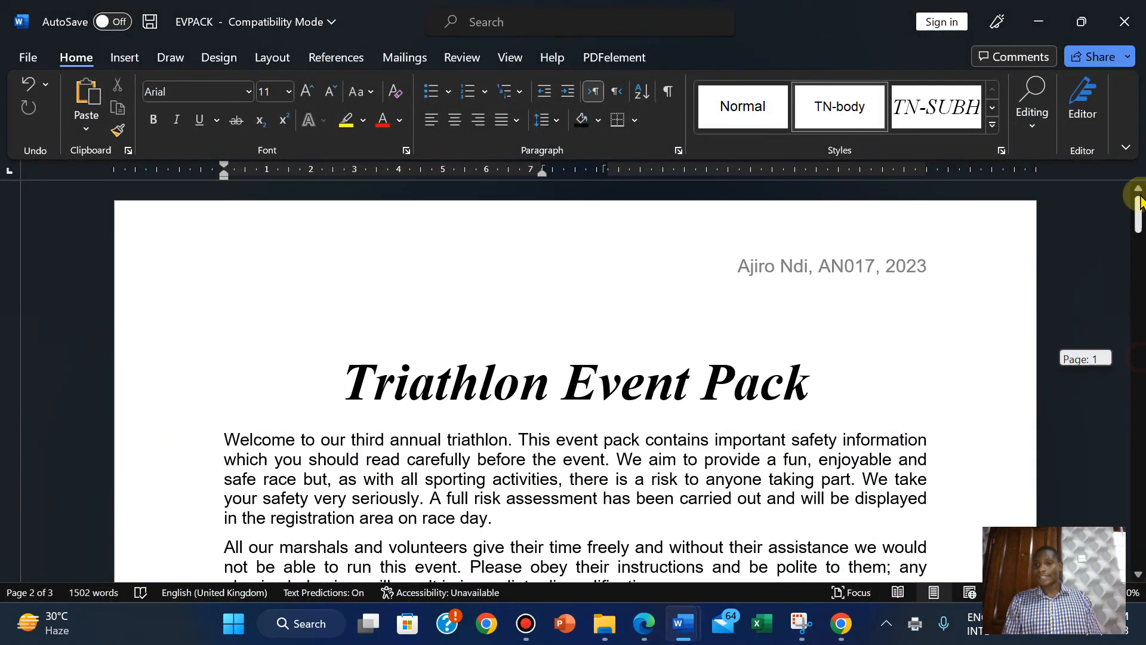
{"action": "left_click", "coordinate": [582, 330]}
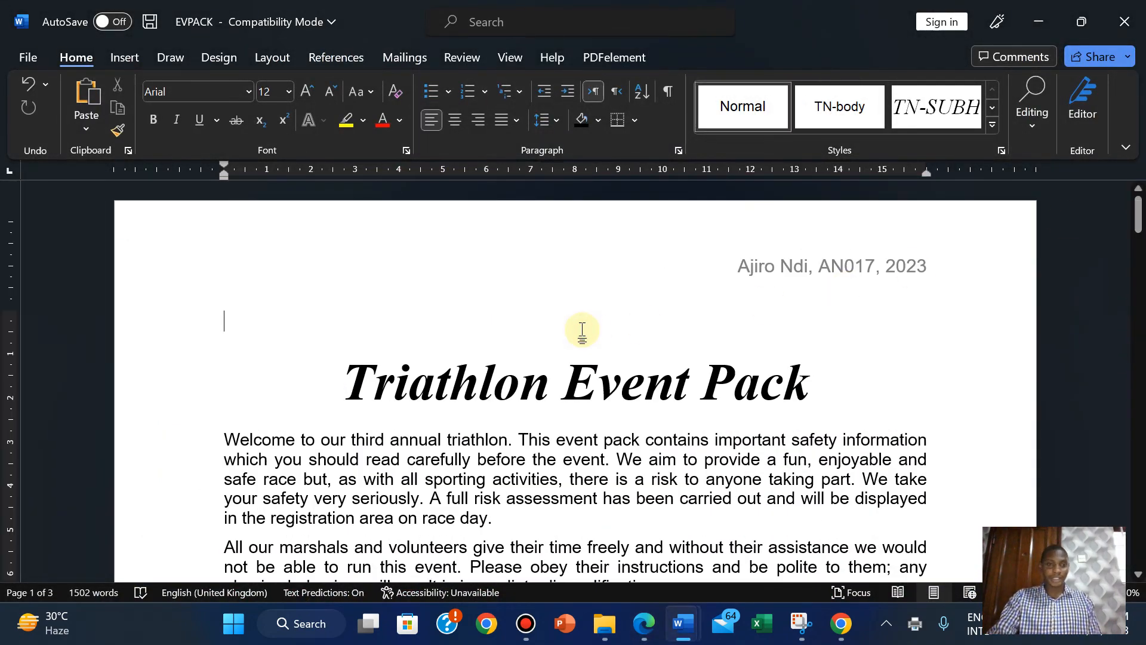
{"action": "key", "text": "Delete"}
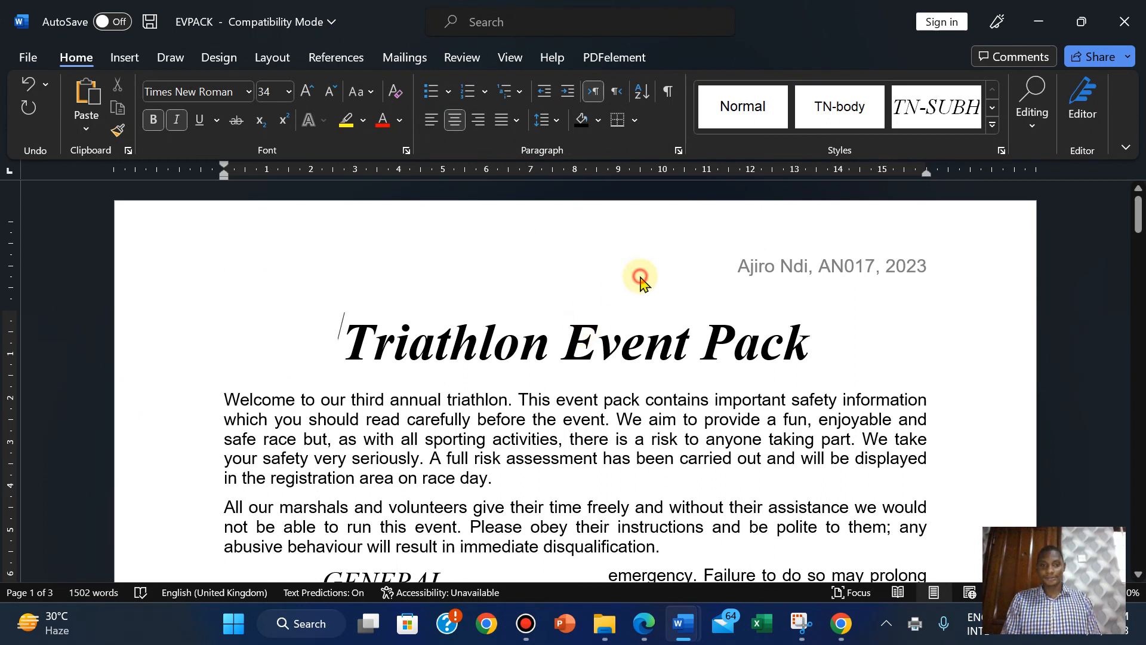
Undo the accidental deletion of the letter n so the title reads 'Event' again.
{"action": "left_click", "coordinate": [641, 280]}
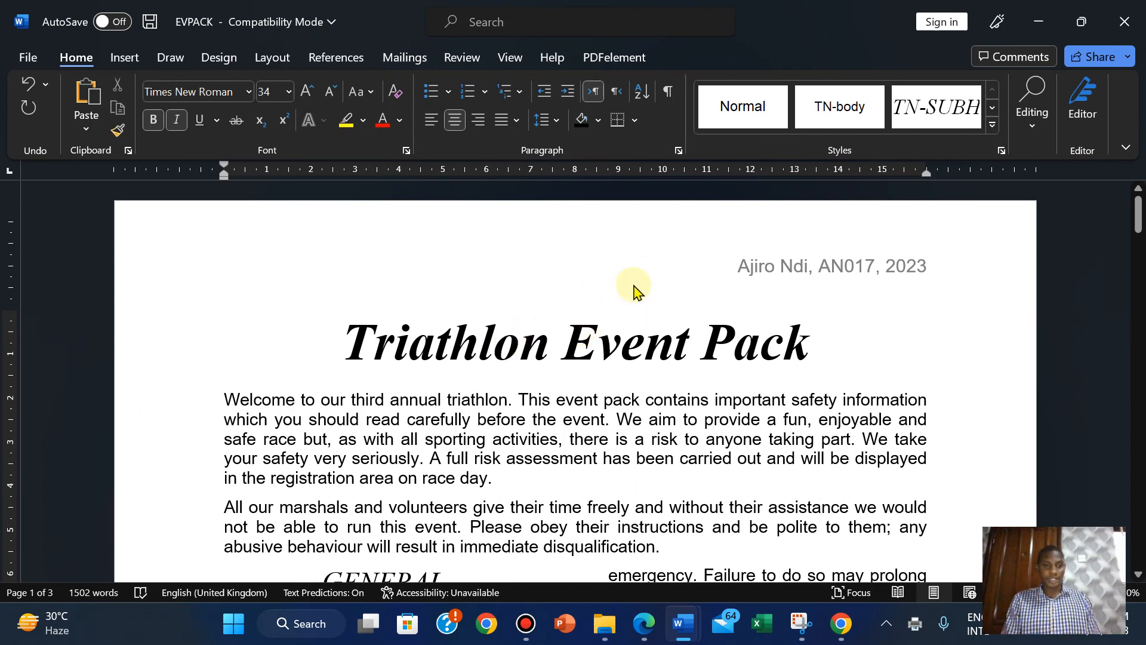
{"action": "key", "text": "Delete"}
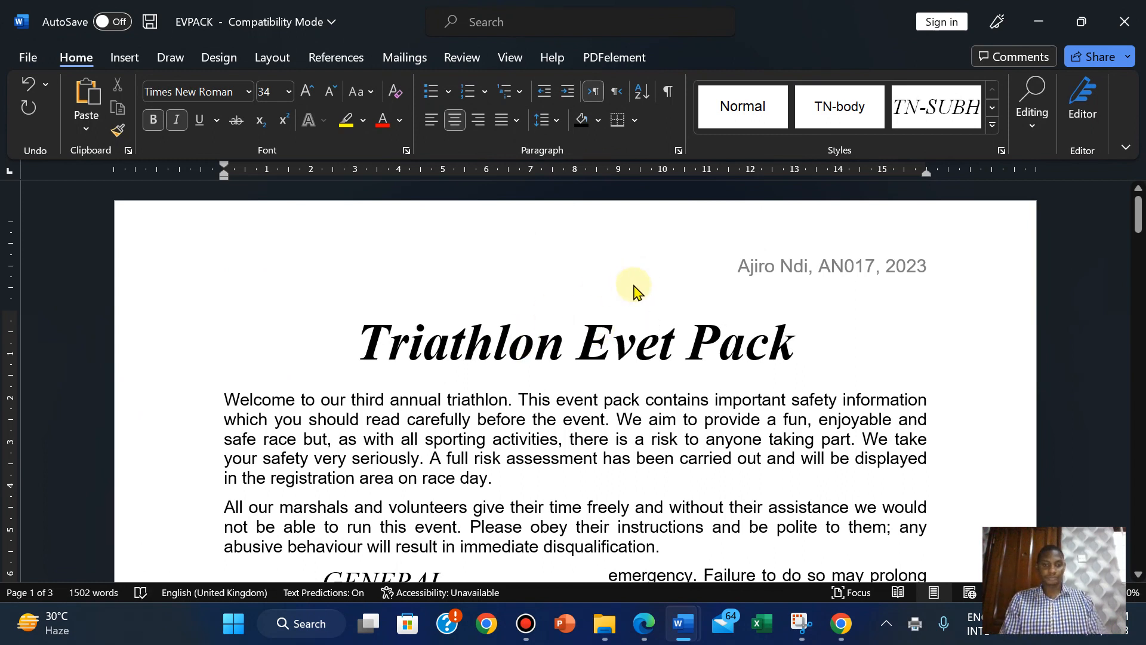
{"action": "key", "text": "ctrl+z"}
{"action": "left_click", "coordinate": [774, 425]}
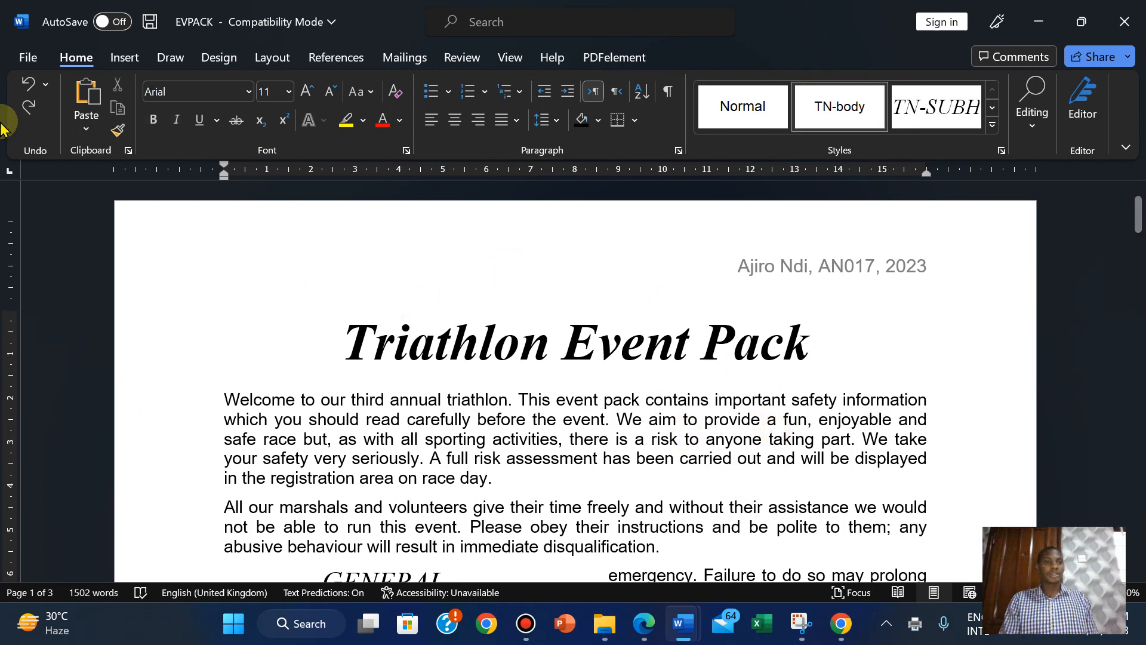
Print EVPACK to PDF as PRINTOUT 1, replacing the existing file, then open the new PDF.
{"action": "left_click", "coordinate": [21, 60]}
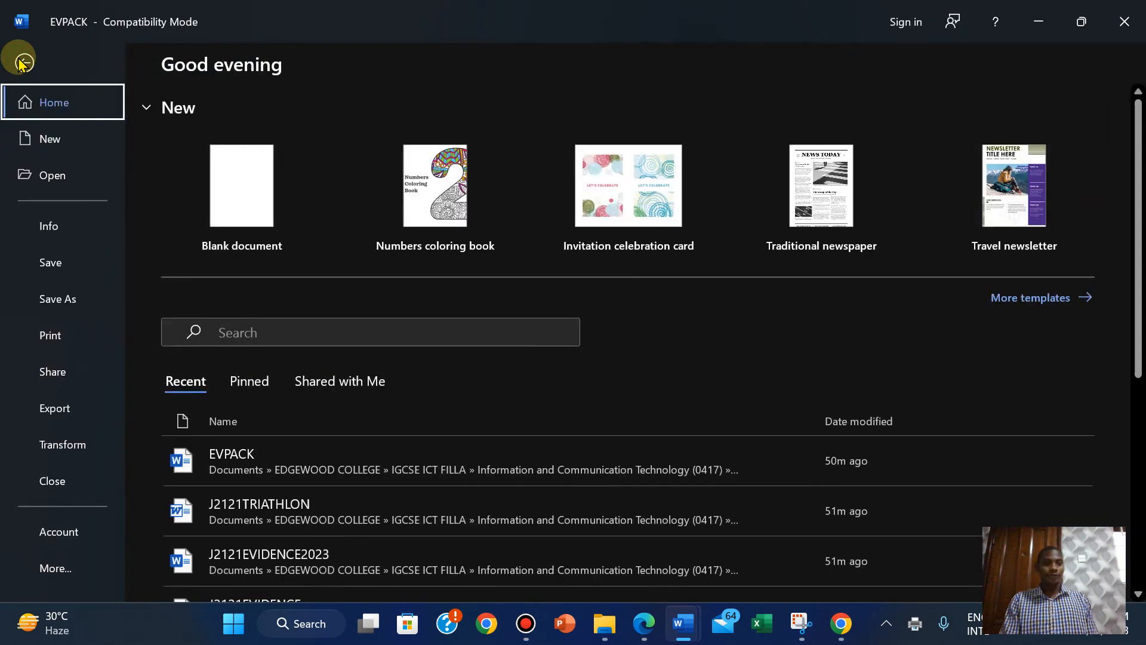
{"action": "left_click", "coordinate": [49, 339]}
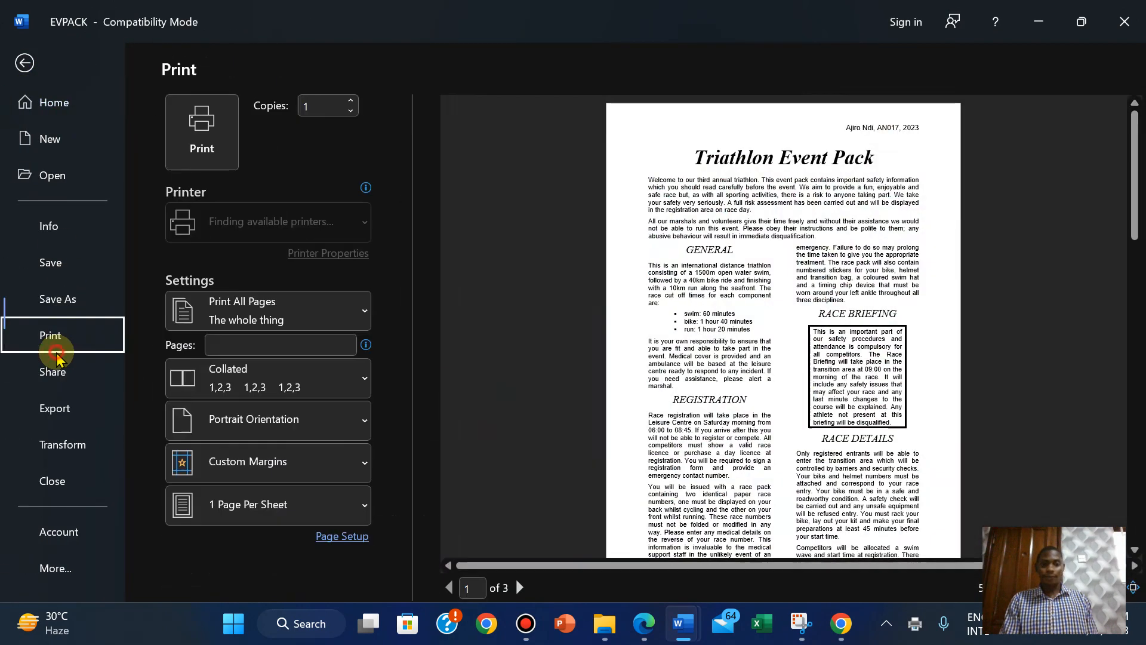
{"action": "left_click", "coordinate": [201, 115]}
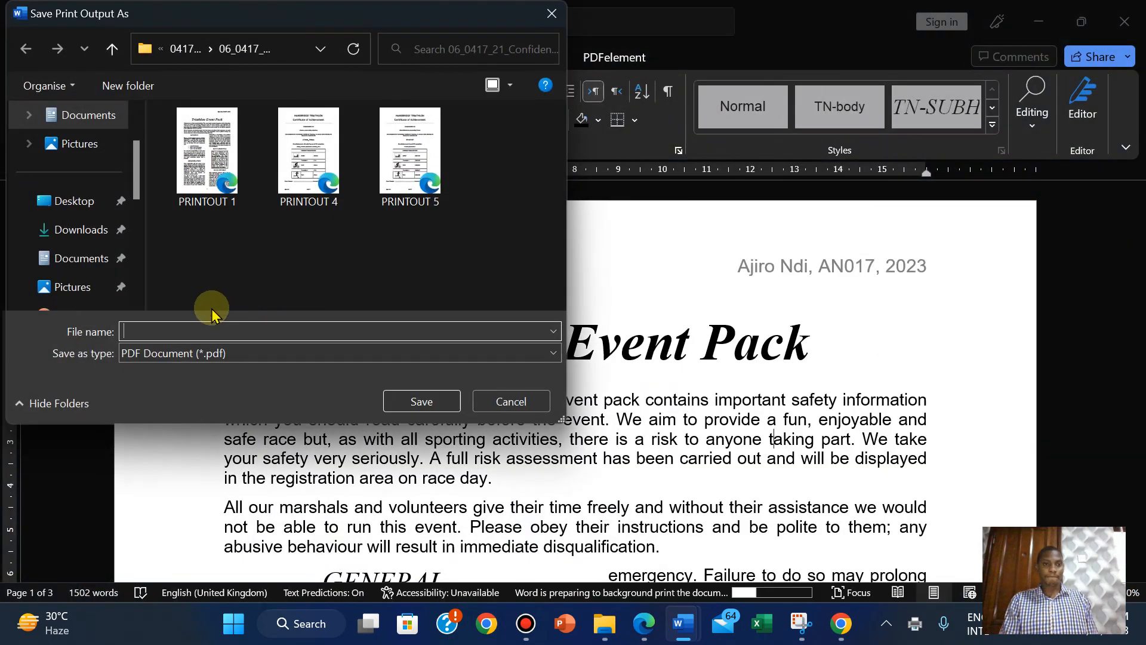
{"action": "left_click", "coordinate": [179, 332]}
{"action": "type", "text": "PRIN"}
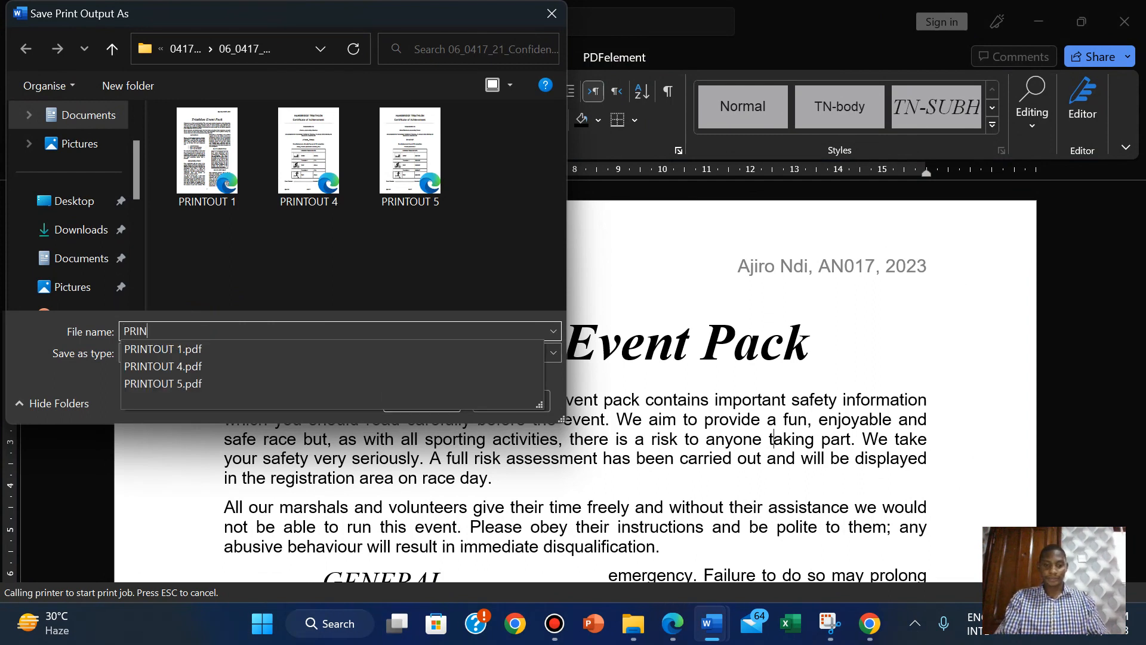
{"action": "type", "text": "TOUT 1"}
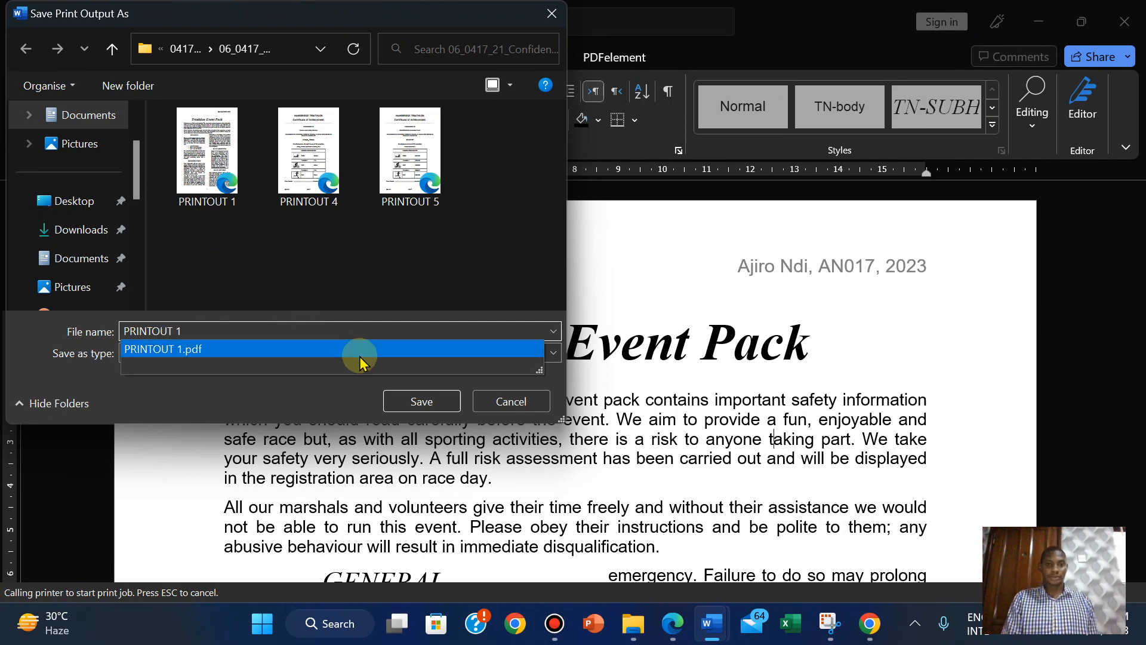
{"action": "left_click", "coordinate": [410, 402]}
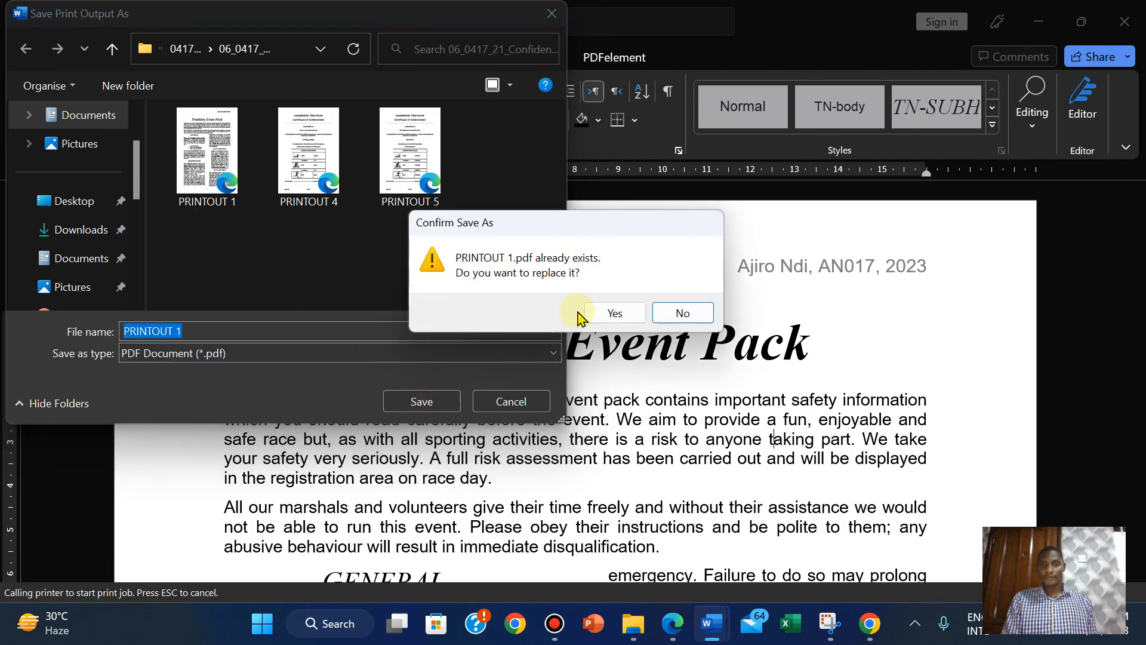
{"action": "left_click", "coordinate": [614, 315]}
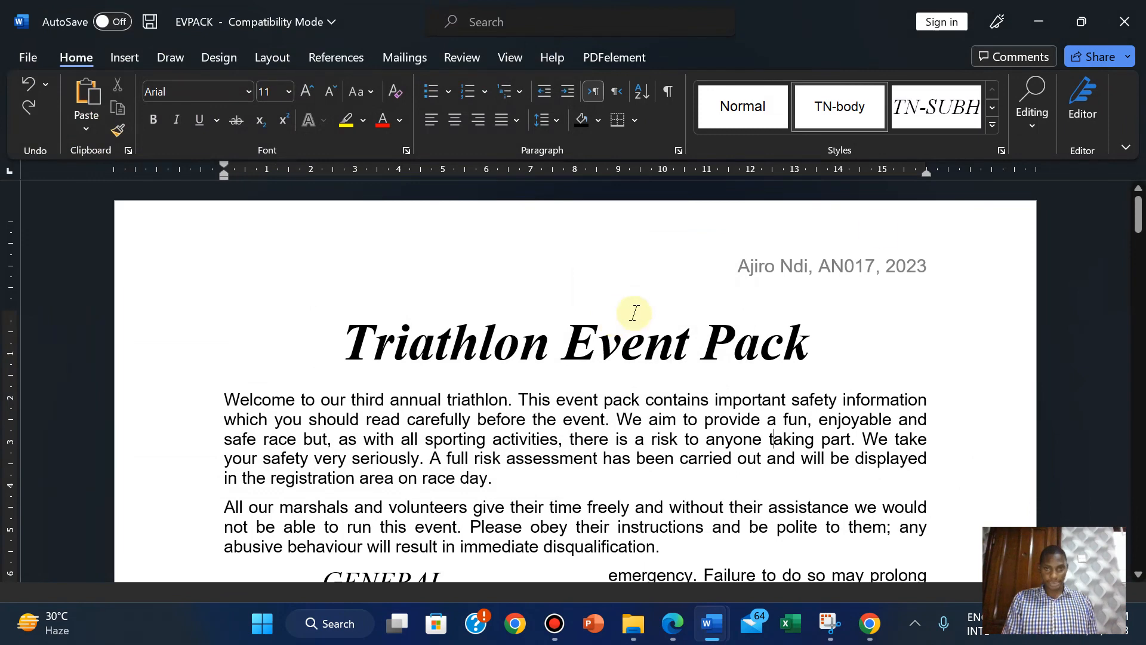
{"action": "left_click", "coordinate": [637, 621]}
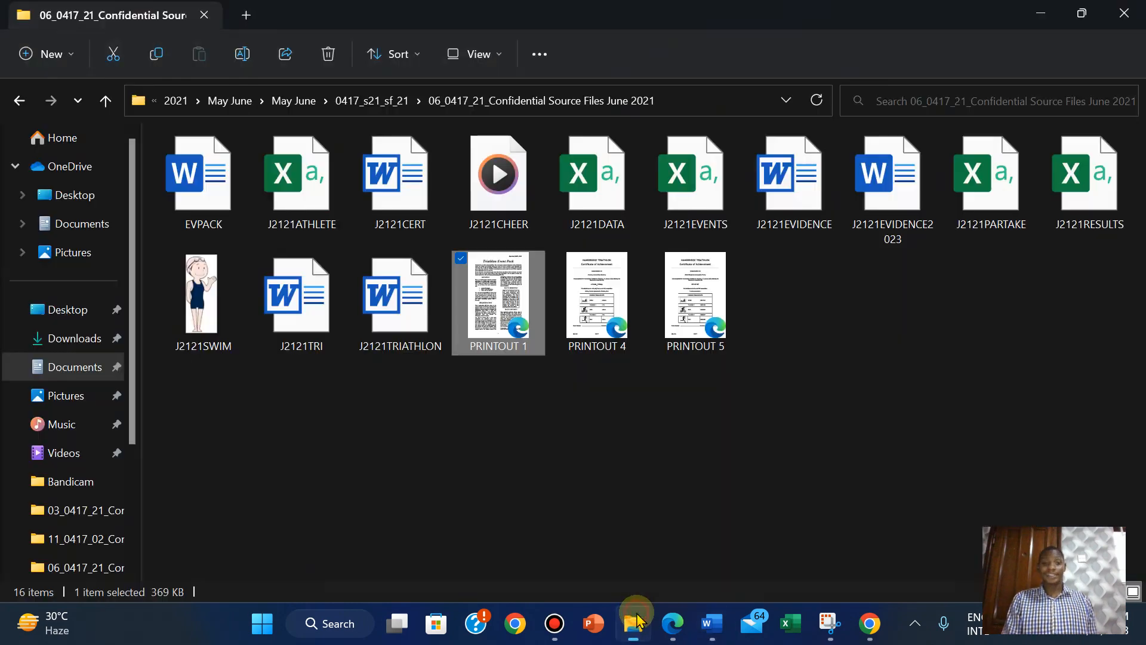
{"action": "double_click", "coordinate": [499, 298]}
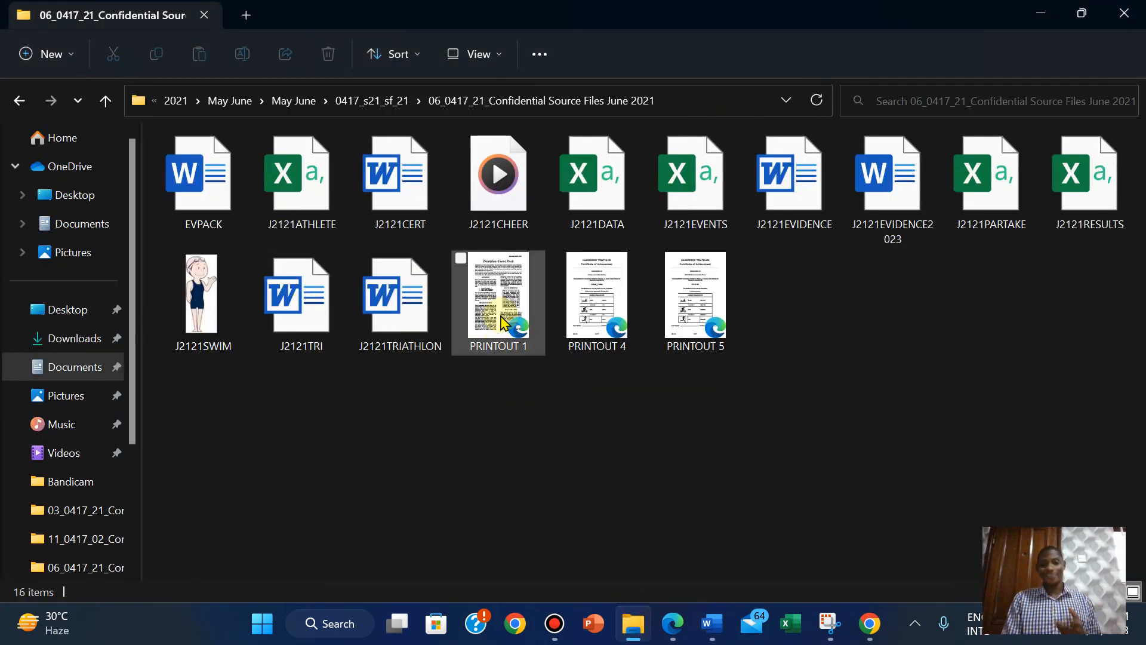